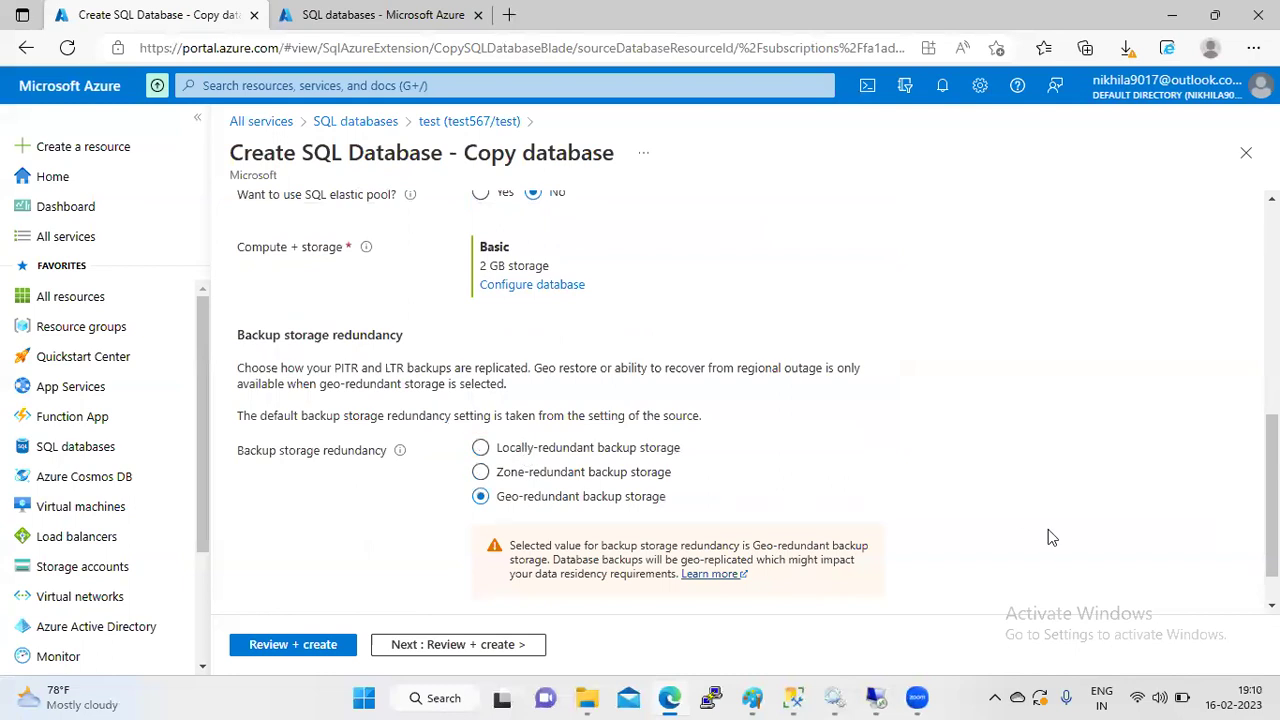
# - Review and create the copy of the test database as test3478/test
pyautogui.scroll(-1, 700, 570)
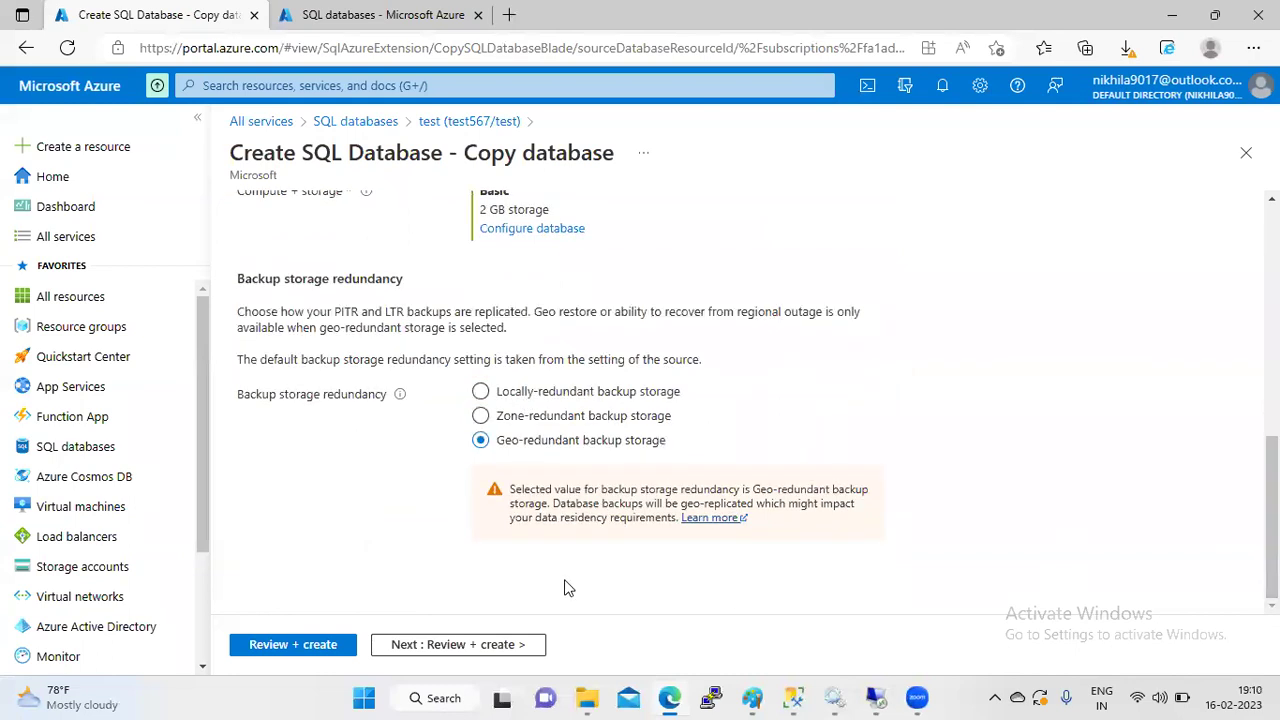
pyautogui.click(442, 648)
pyautogui.click(287, 647)
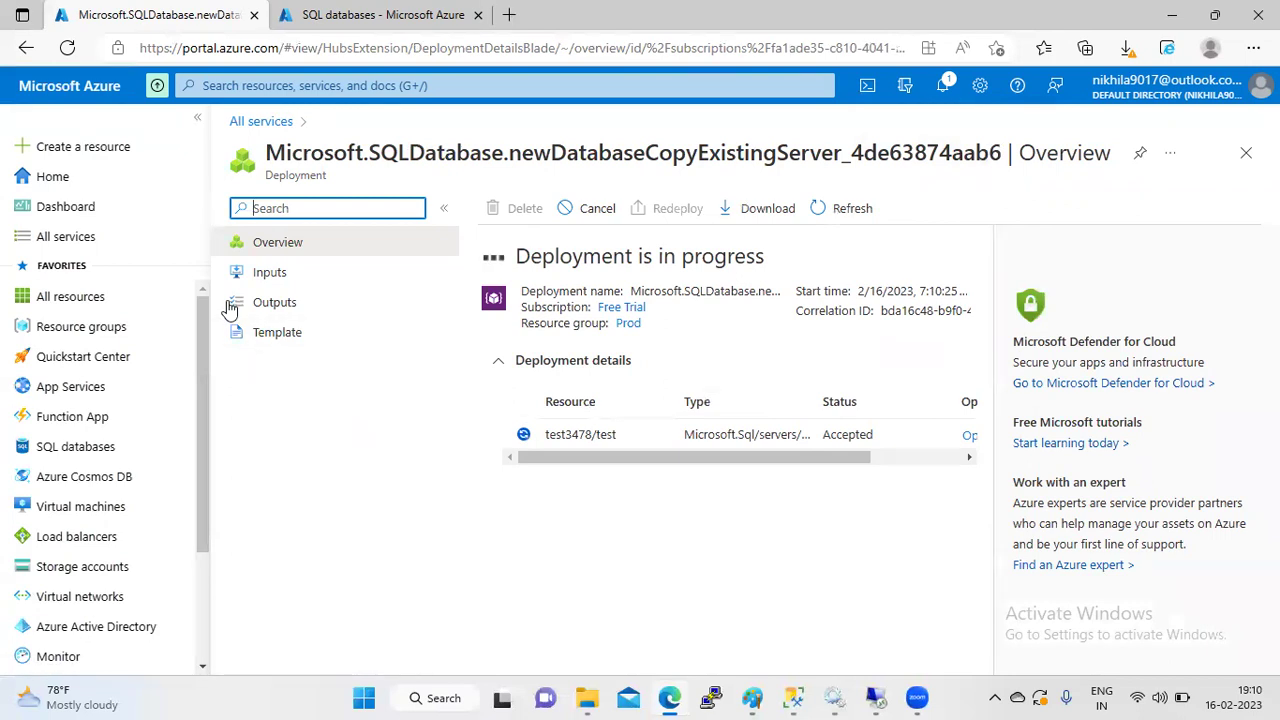
pyautogui.click(317, 470)
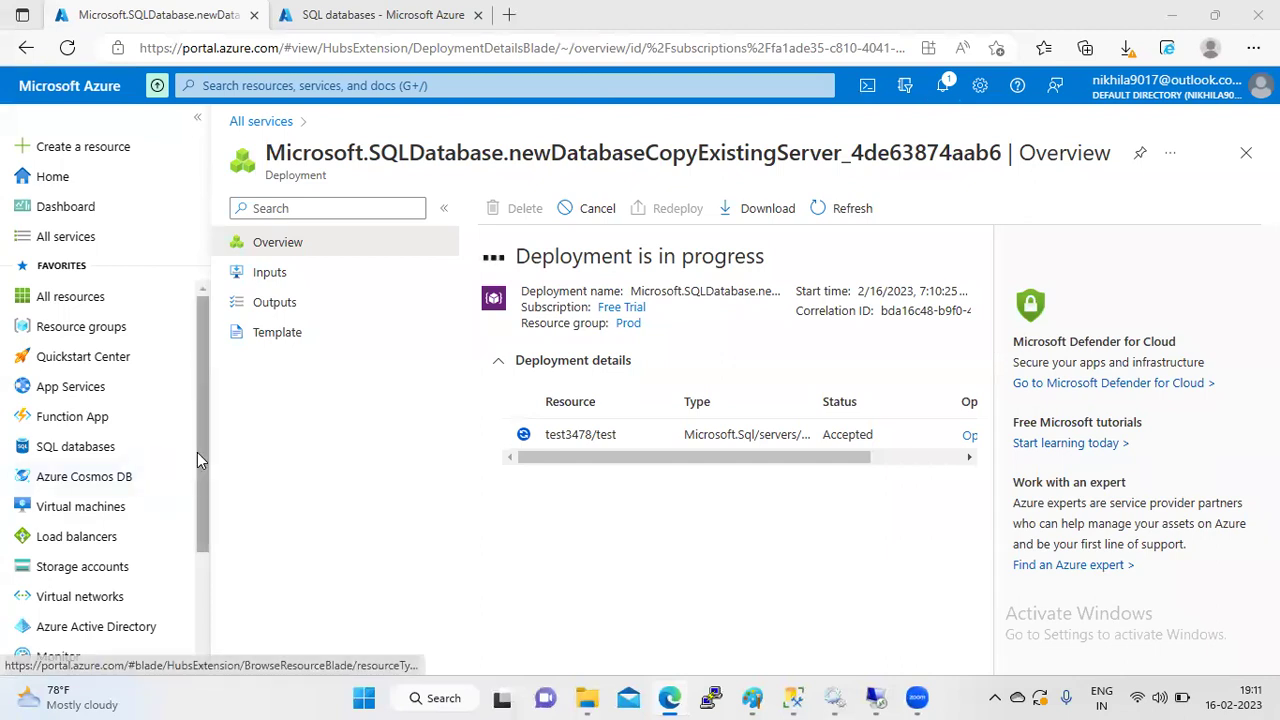
pyautogui.scroll(-3, 197, 452)
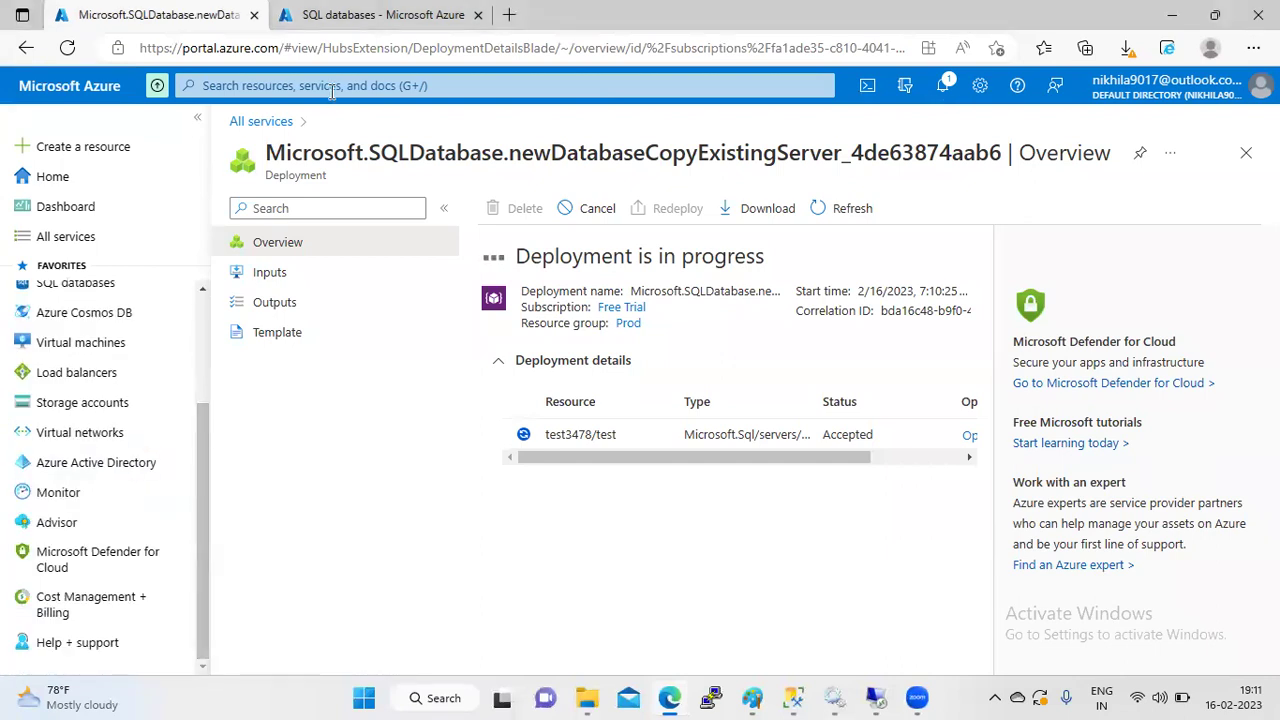
# - Find Subscriptions with the search 'subs' and open the Free Trial subscription
pyautogui.click(331, 86)
pyautogui.write('subs')
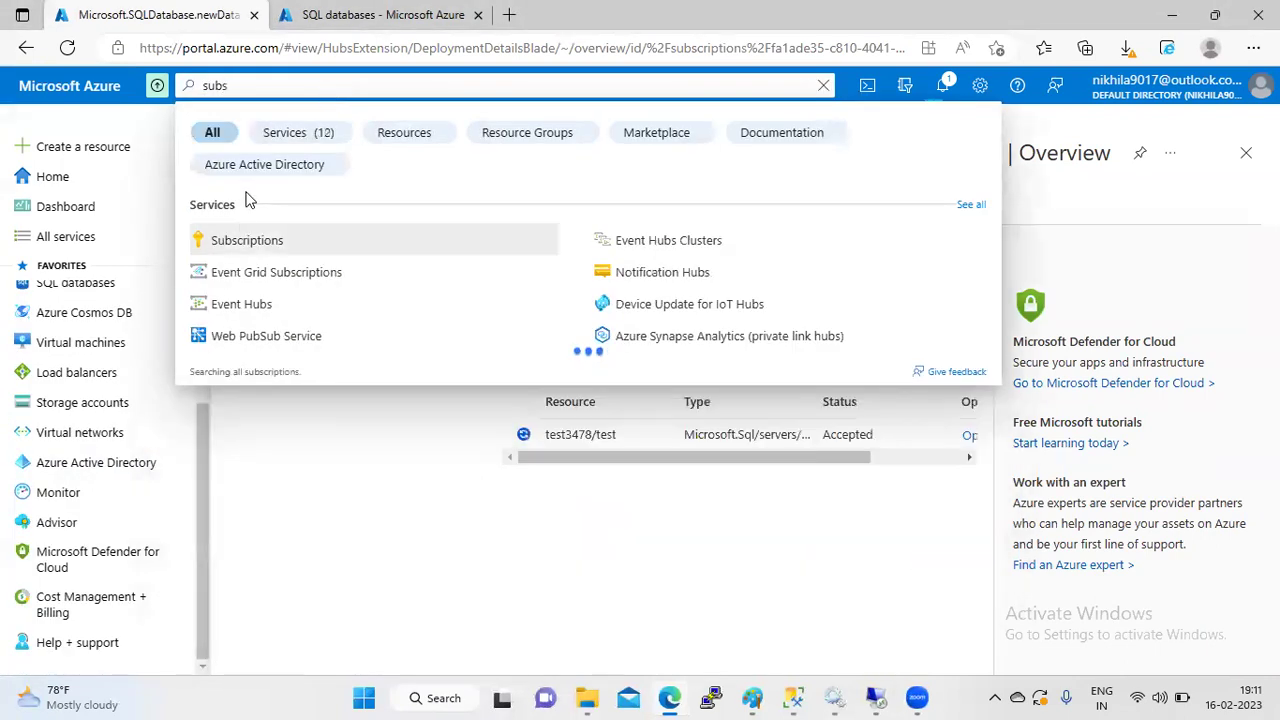
pyautogui.click(238, 241)
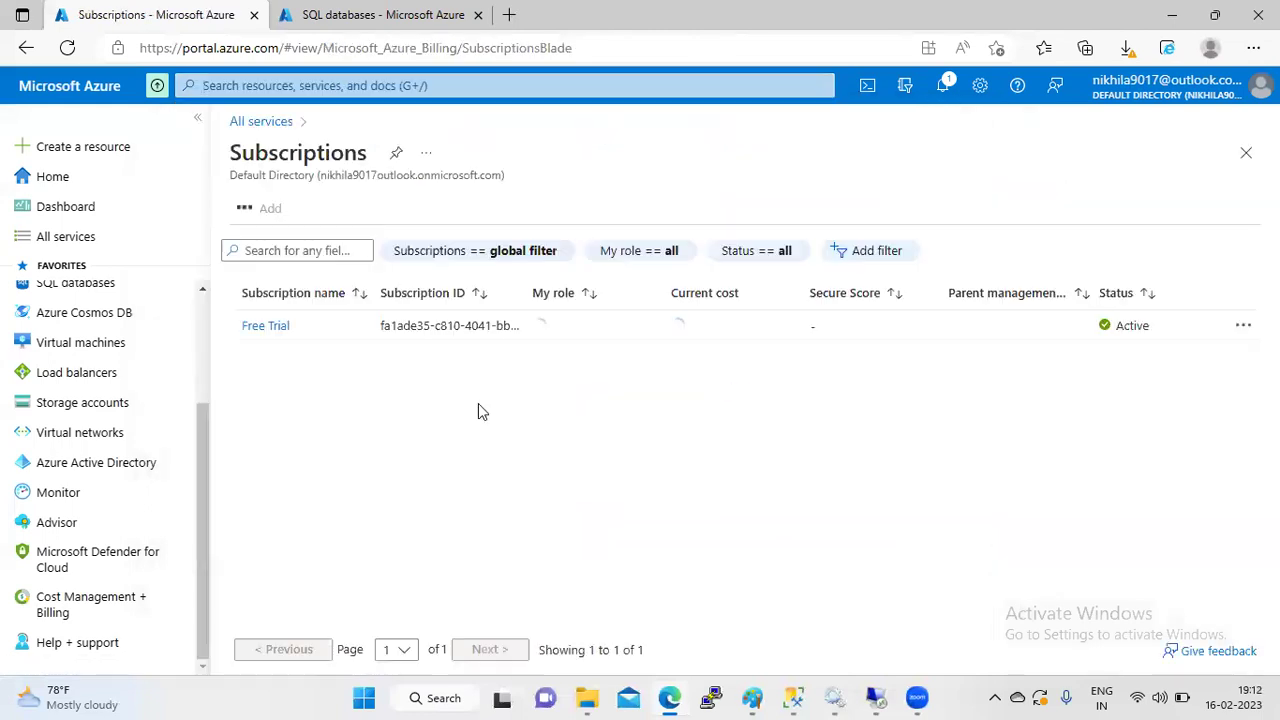
pyautogui.click(263, 326)
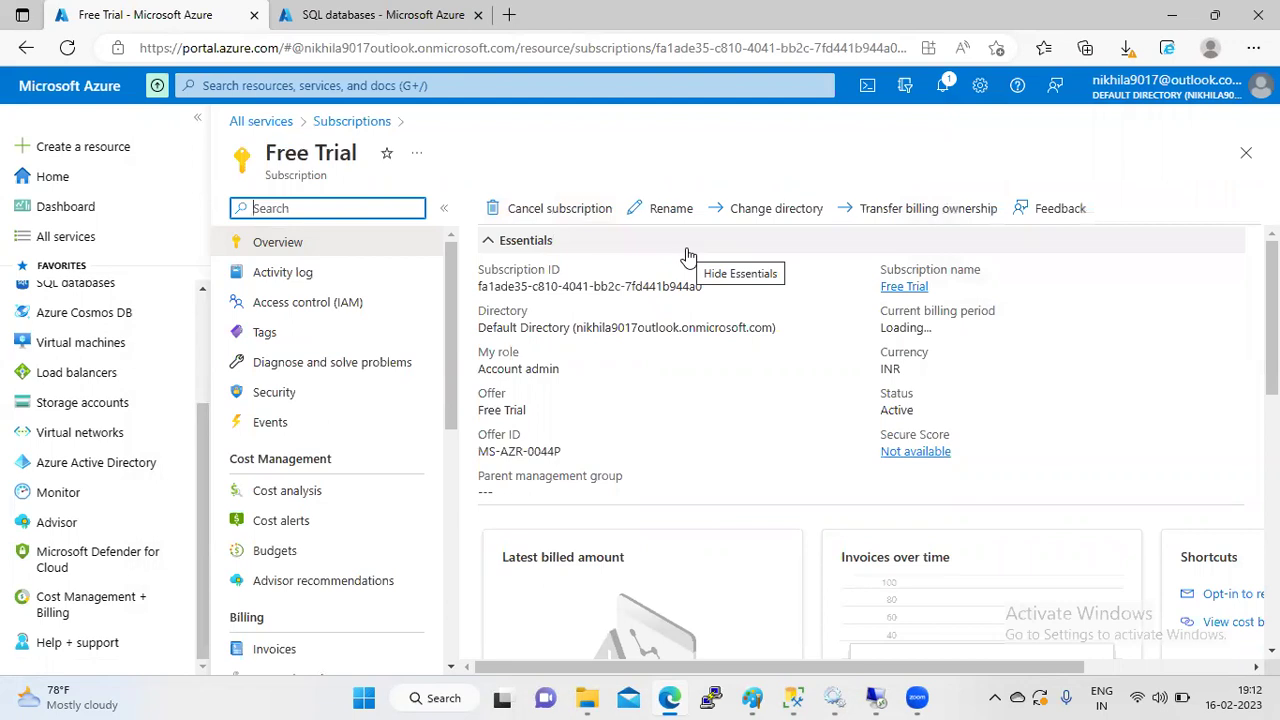
pyautogui.click(757, 172)
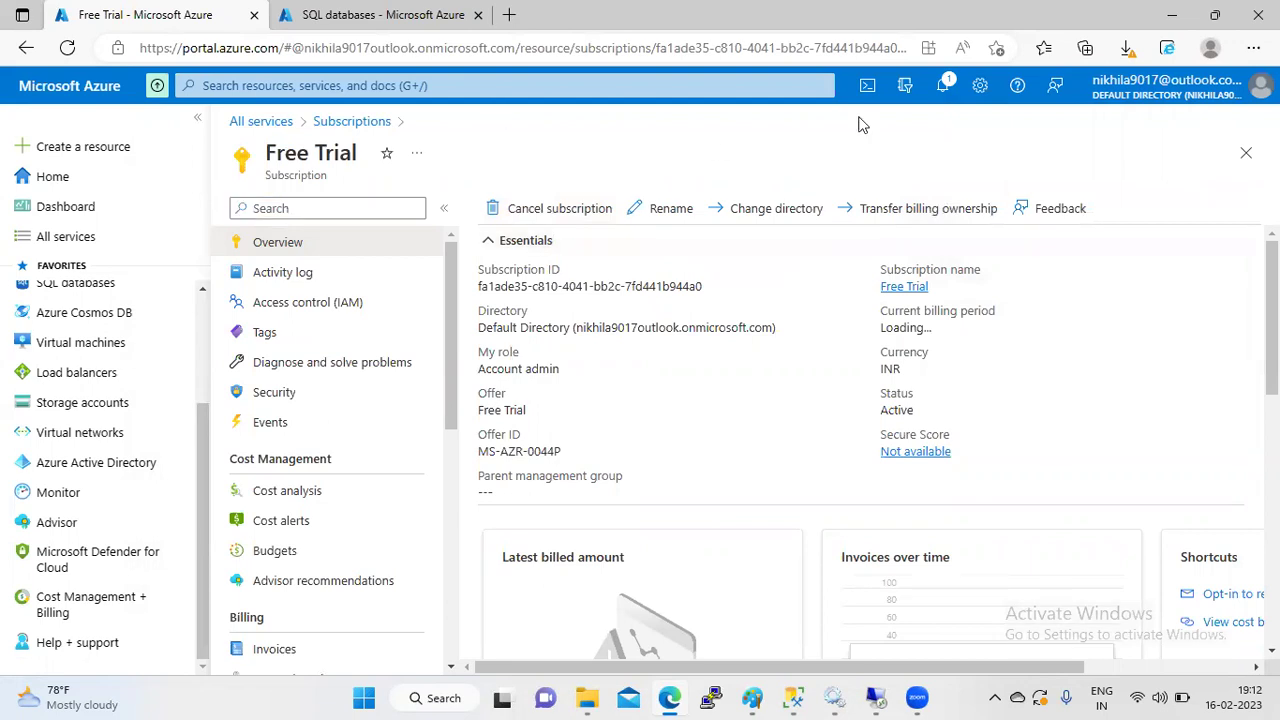
# - From the deployment notification, open the copied test database's Getting started page
pyautogui.click(943, 85)
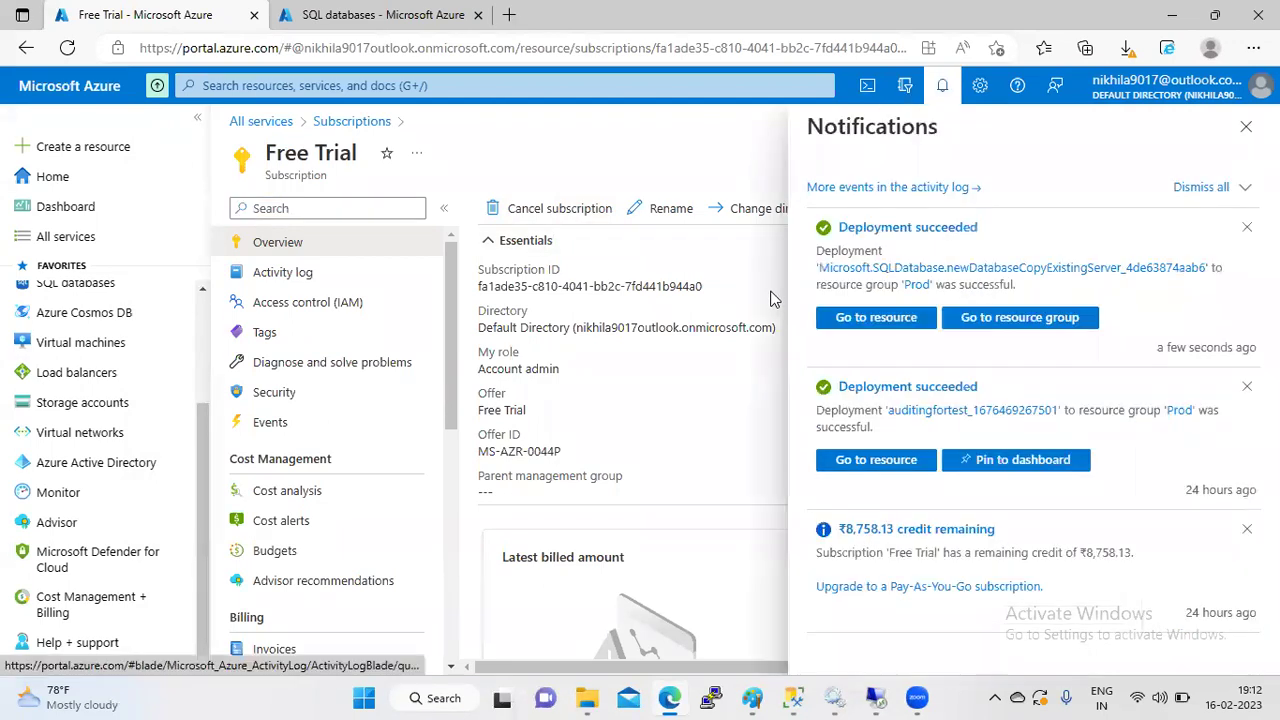
pyautogui.click(876, 318)
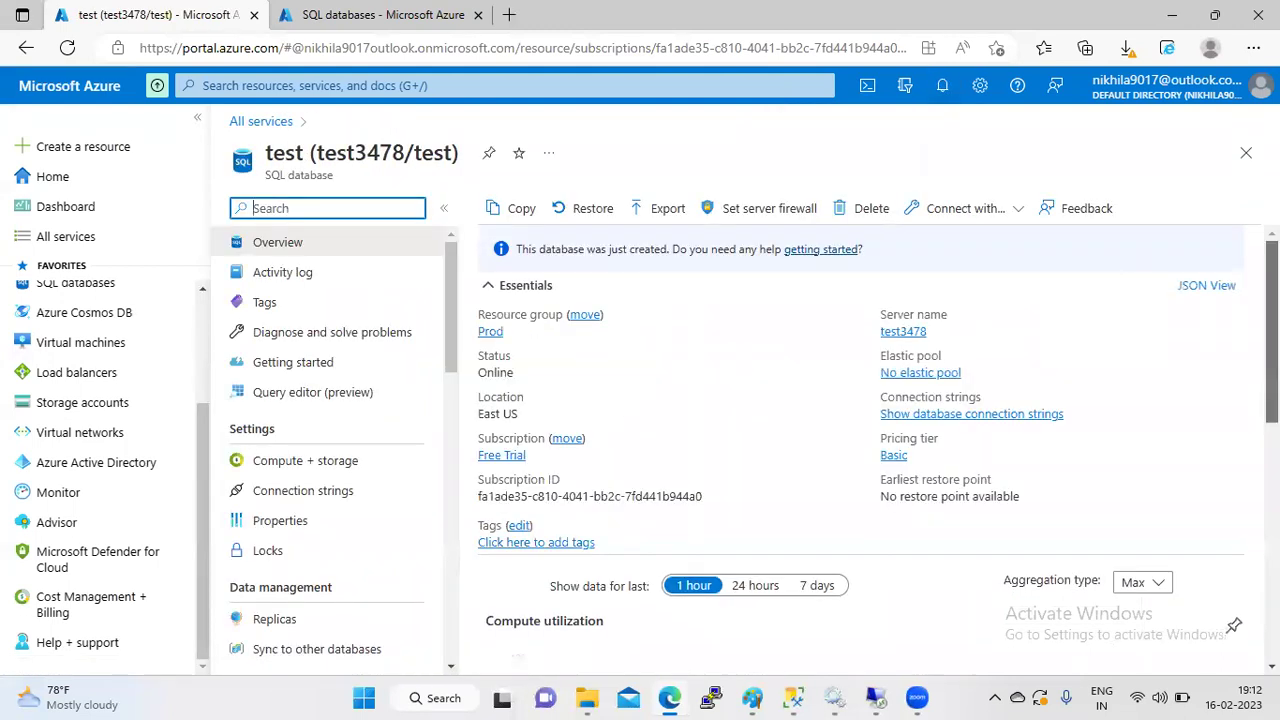
pyautogui.click(293, 362)
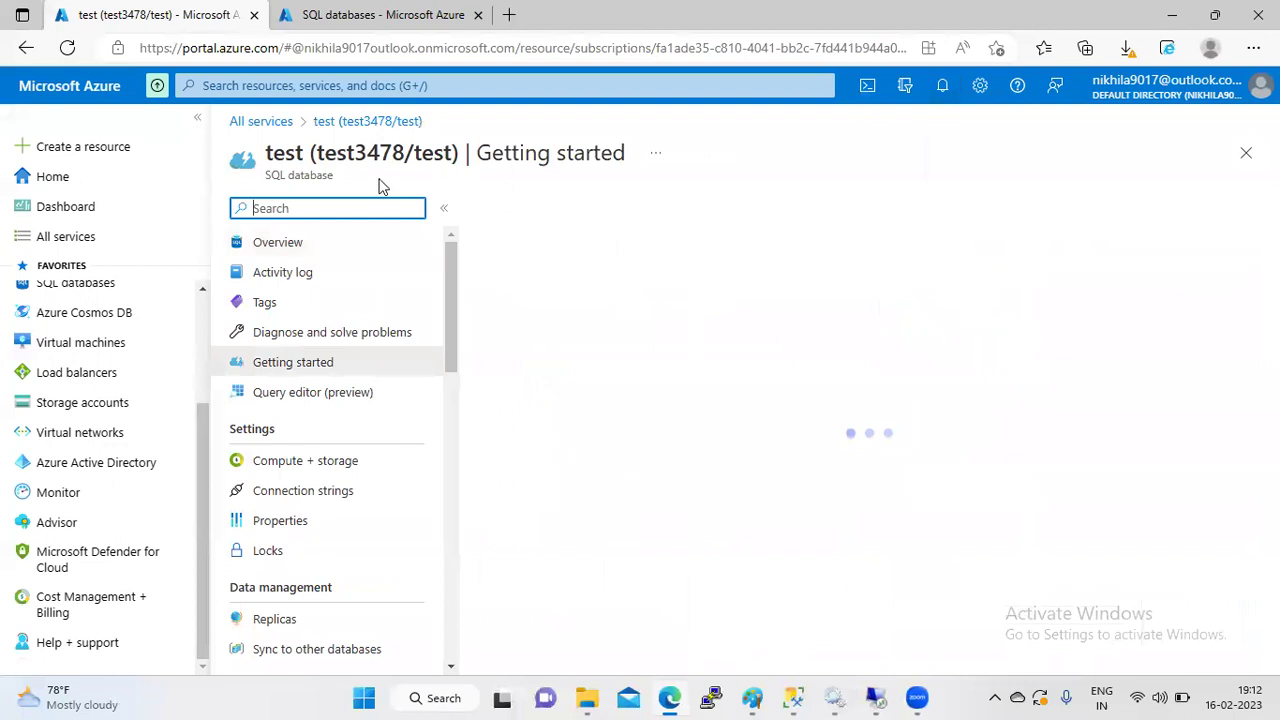
# - Open the database's Query editor (preview) and log in with the admin password
pyautogui.click(337, 398)
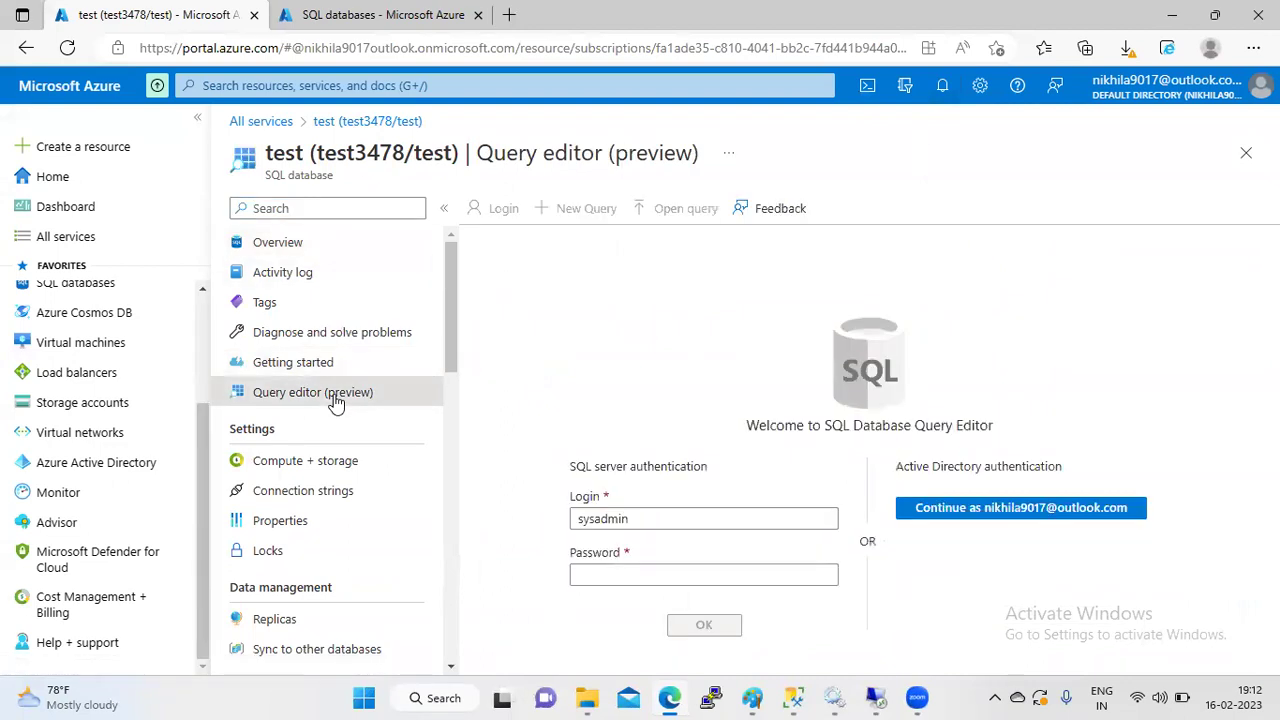
pyautogui.click(699, 578)
pyautogui.click(699, 578)
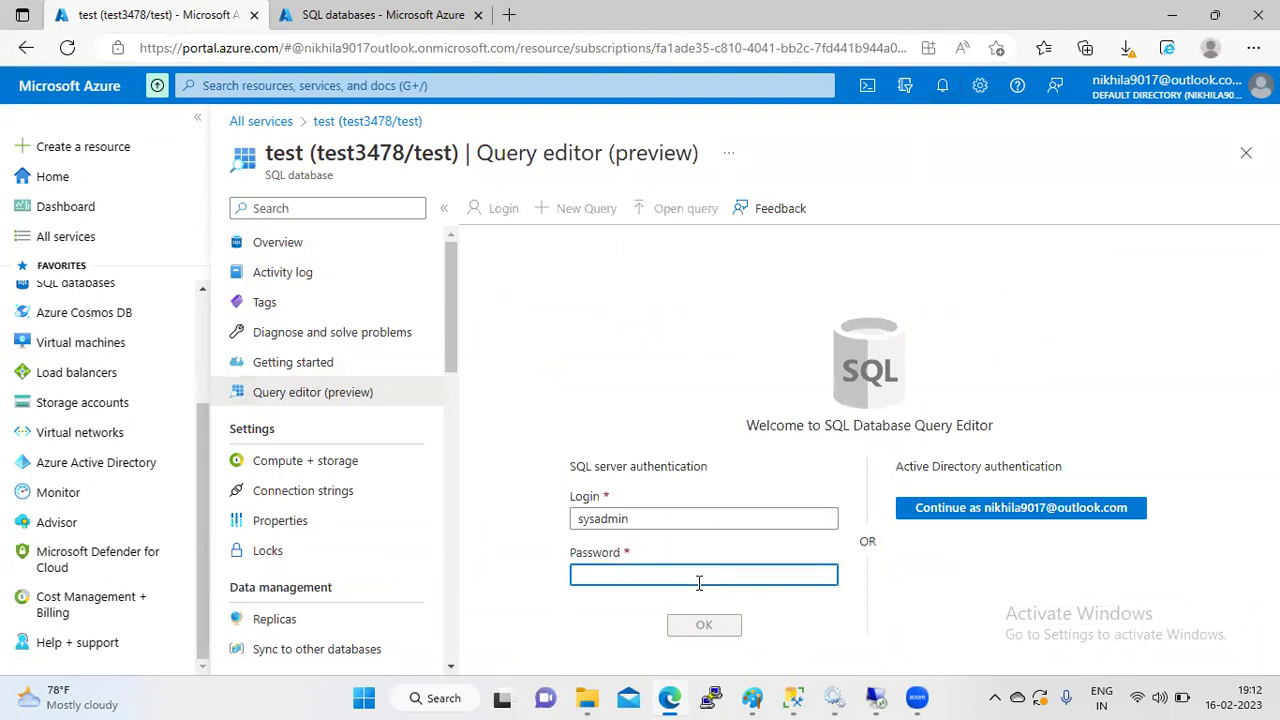
pyautogui.write('••')
pyautogui.press('BackSpace')
pyautogui.press('BackSpace')
pyautogui.write('••••••••••••')
pyautogui.press('Return')
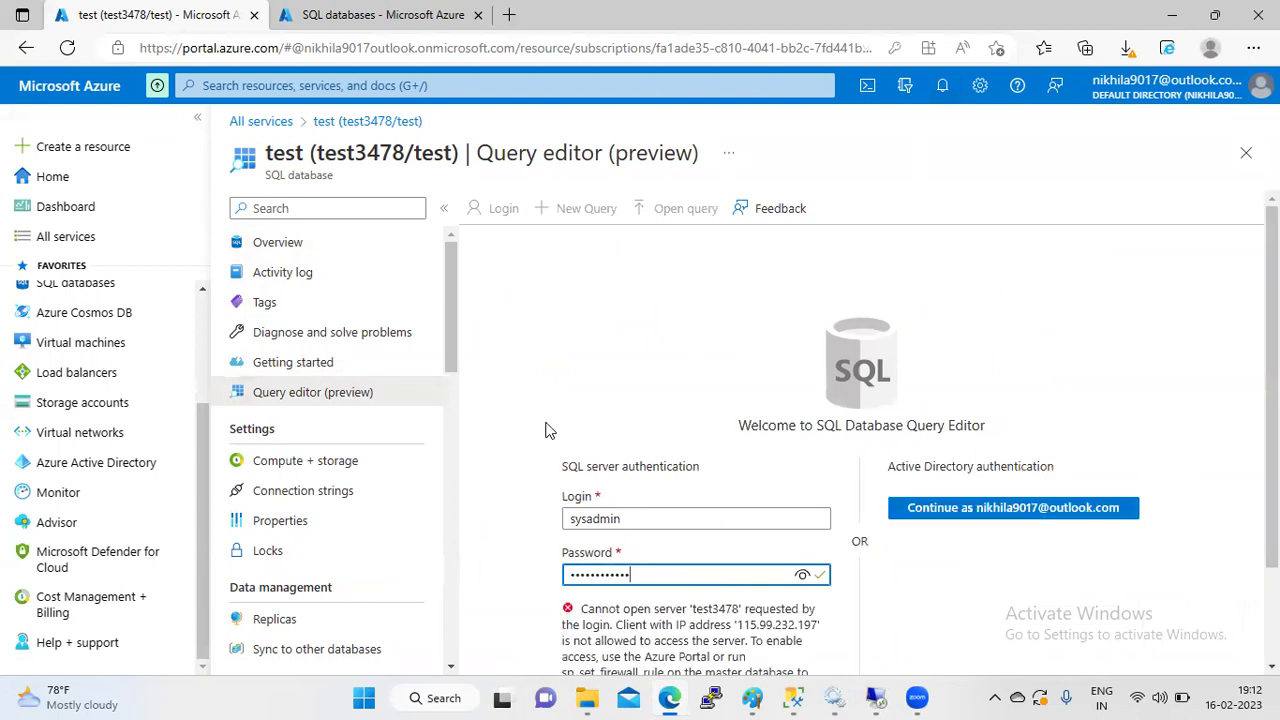
# - Allowlist the client IP on server test3478 and retry the query editor login
pyautogui.scroll(-2, 650, 540)
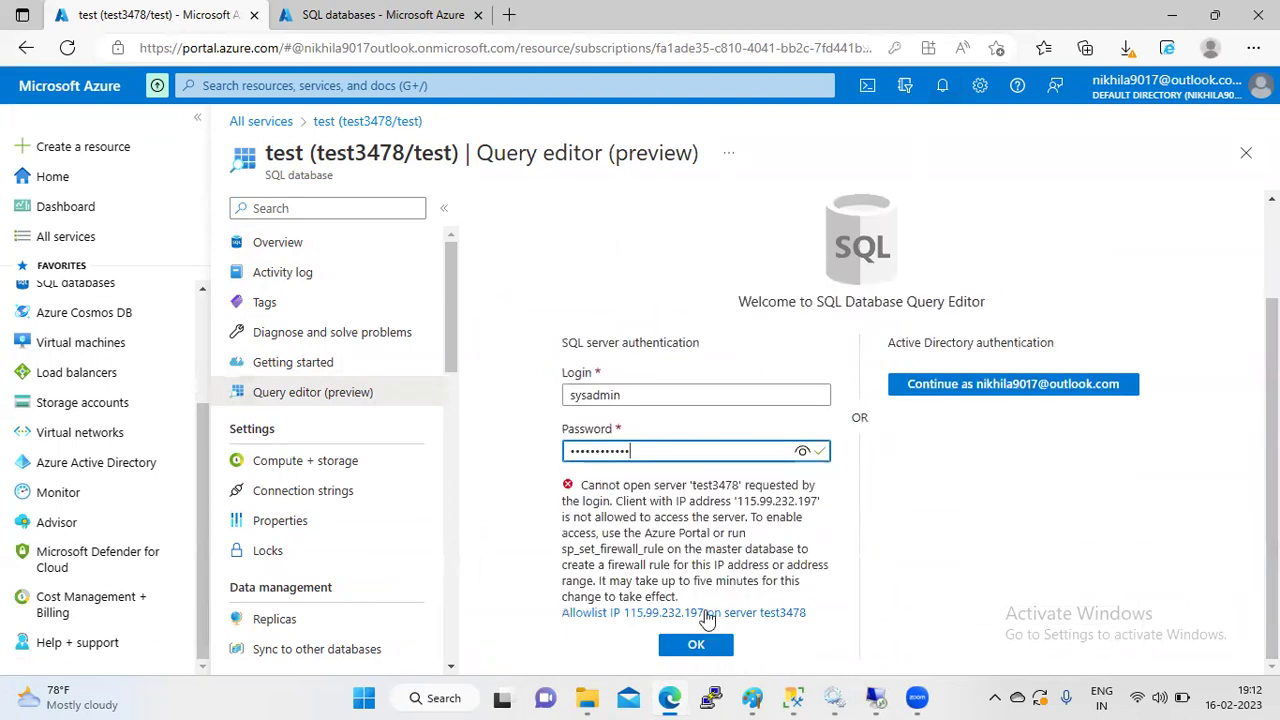
pyautogui.click(704, 614)
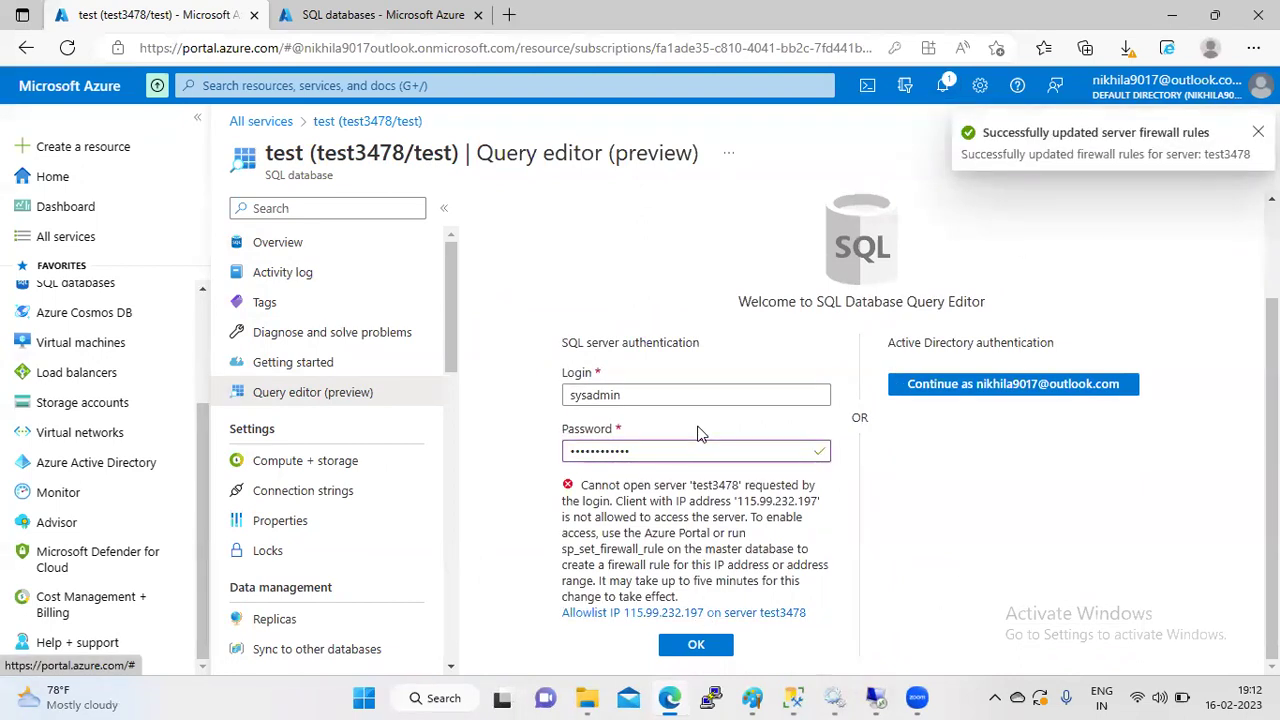
pyautogui.click(677, 645)
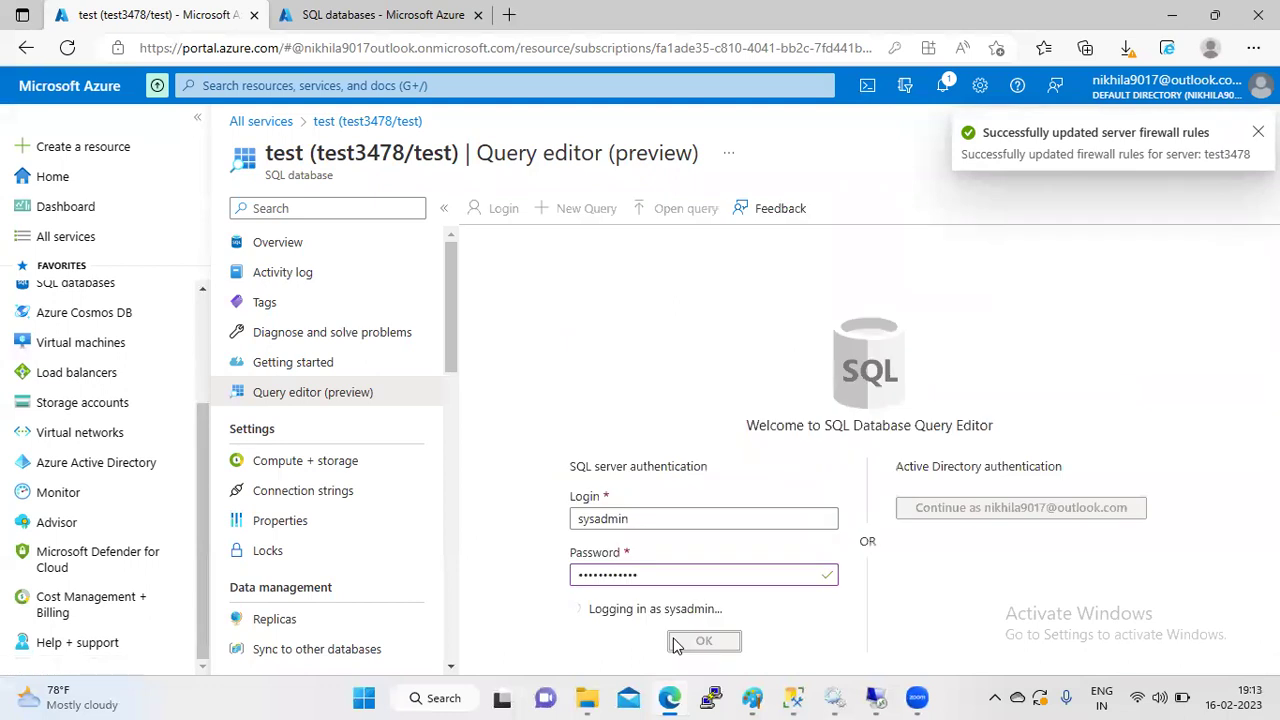
# - Expand Tables and dbo.emp1 to show the empno and ename columns
pyautogui.click(896, 399)
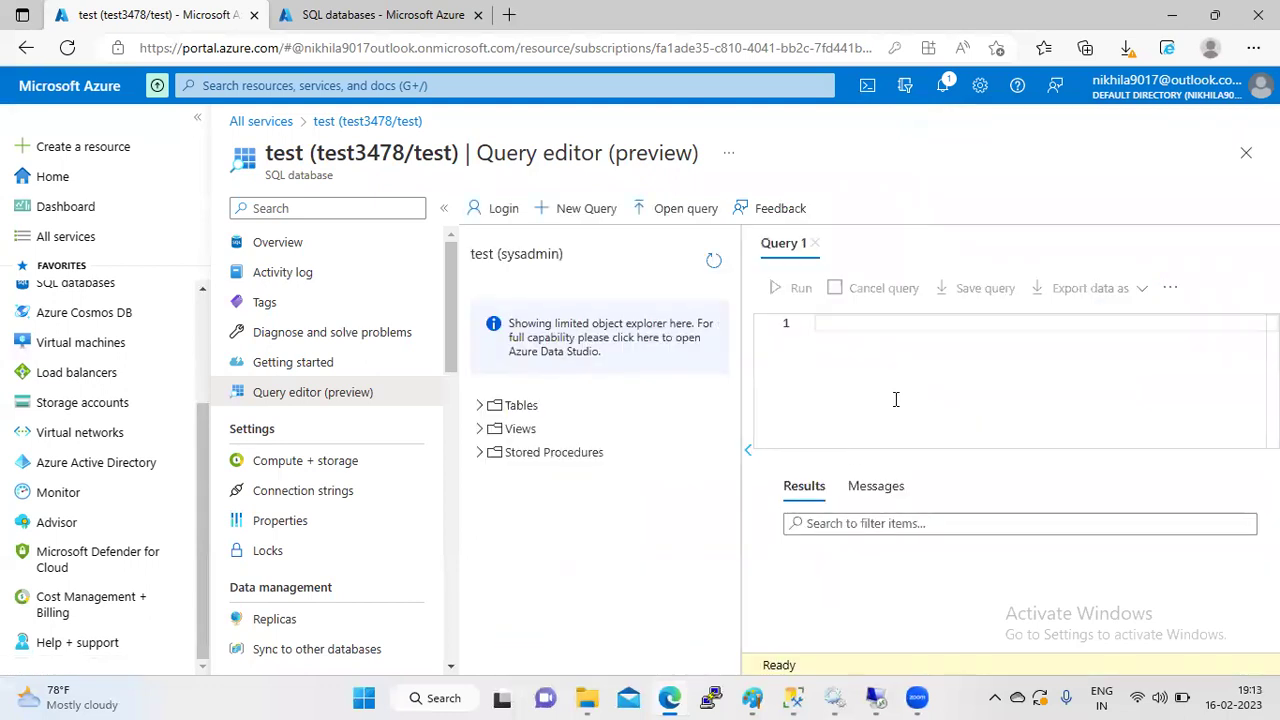
pyautogui.click(481, 405)
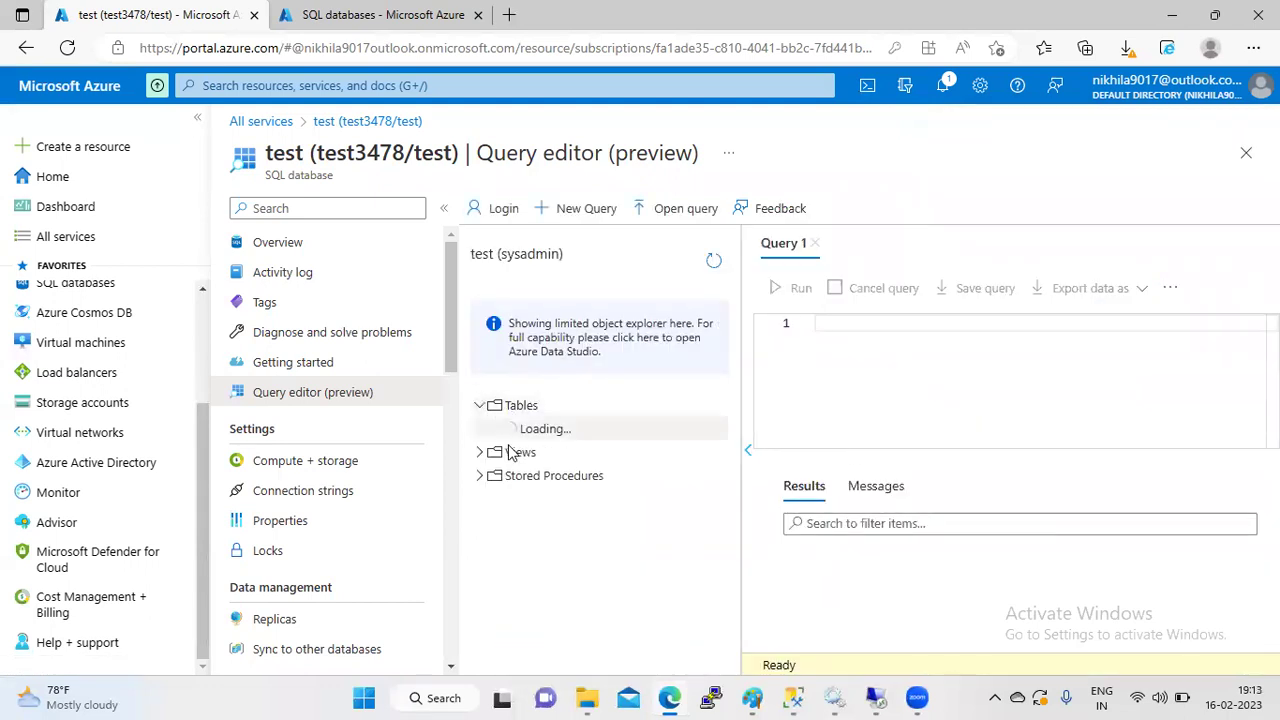
pyautogui.click(497, 430)
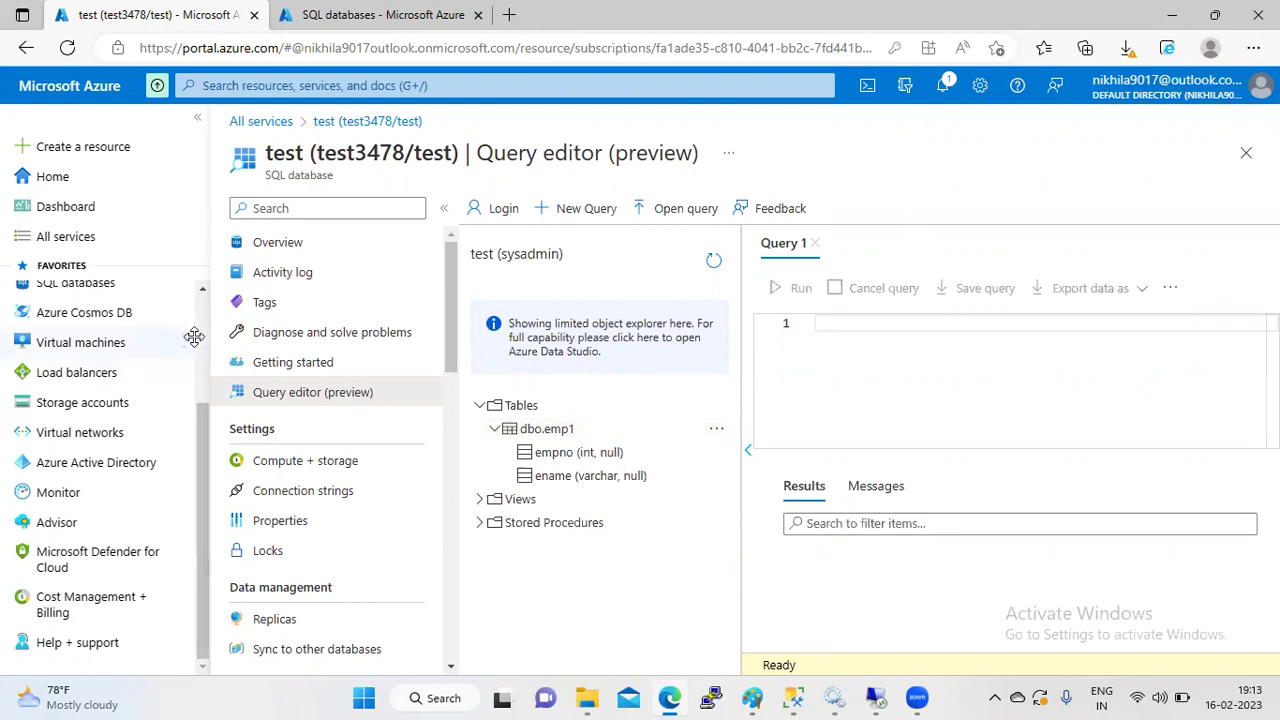
pyautogui.scroll(3, 205, 343)
pyautogui.scroll(1, 200, 320)
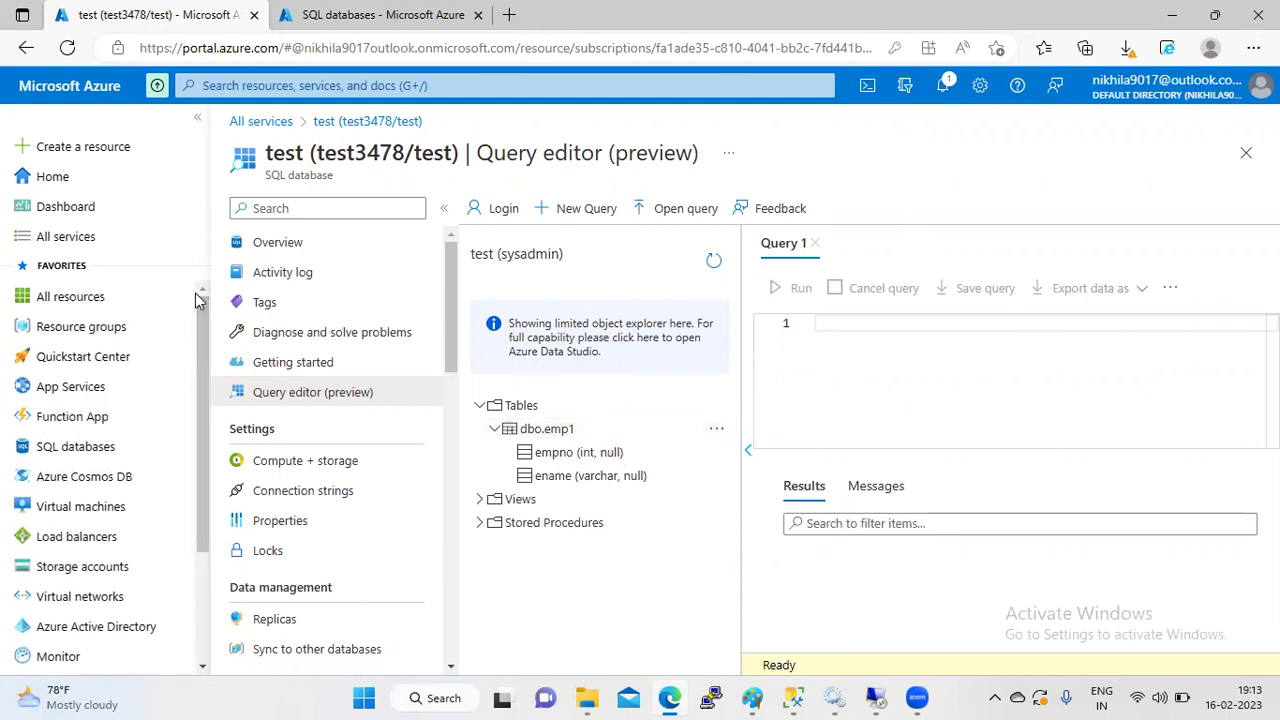
pyautogui.click(383, 128)
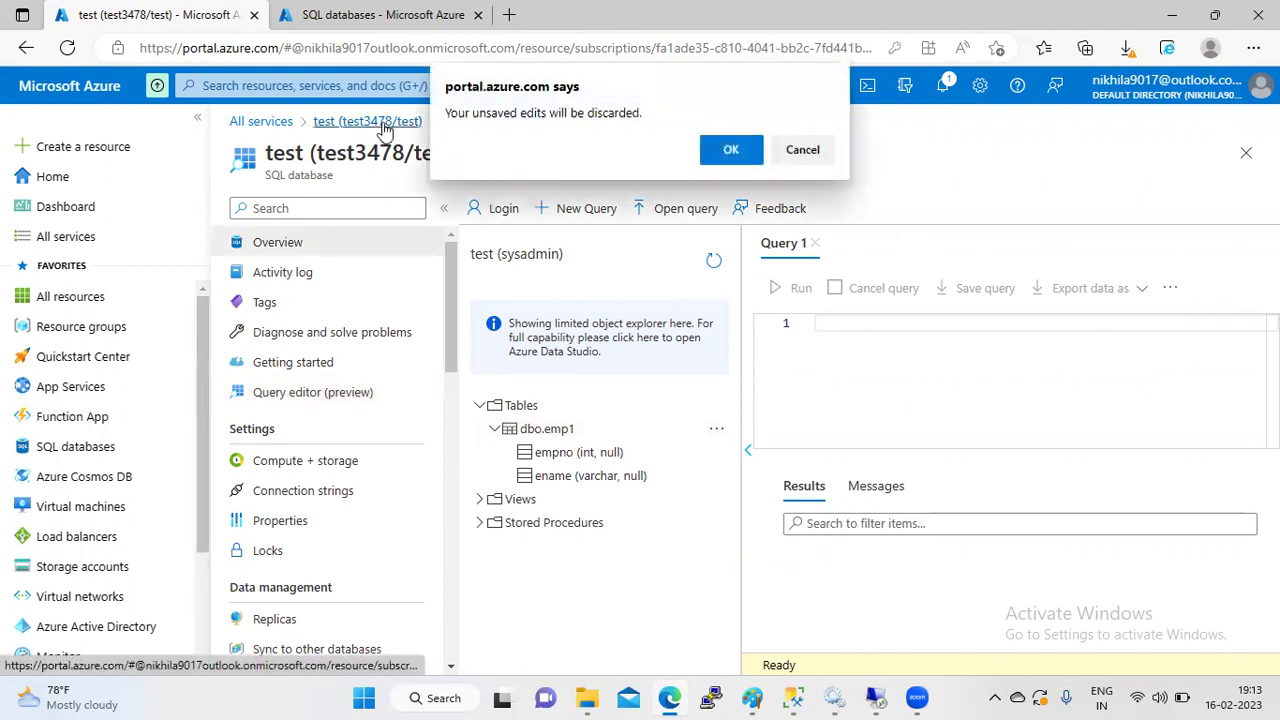
pyautogui.click(738, 151)
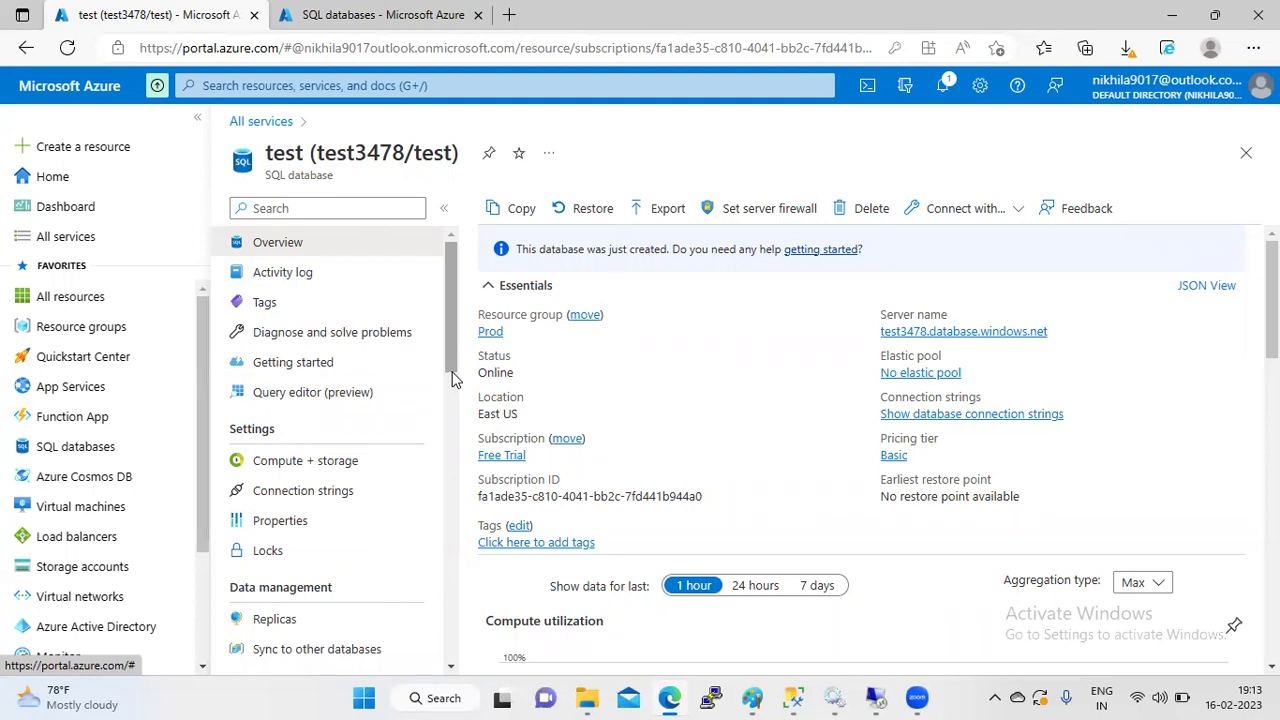
pyautogui.click(666, 212)
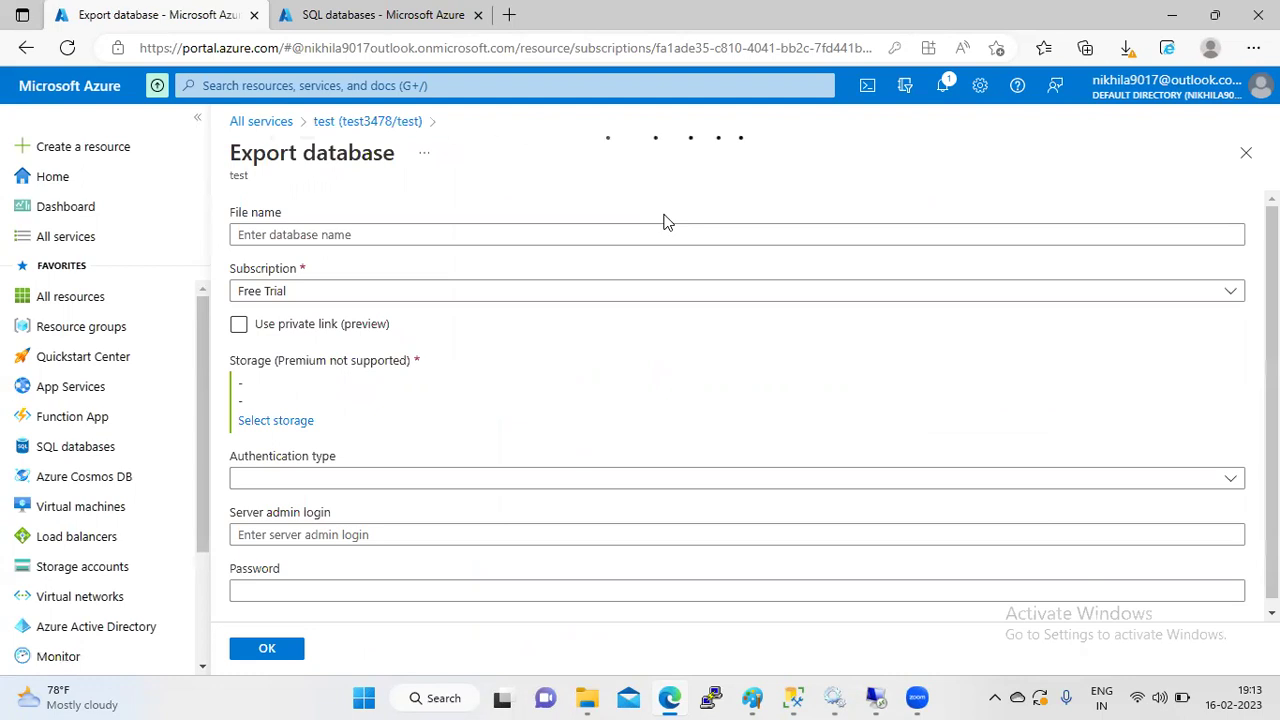
pyautogui.click(387, 289)
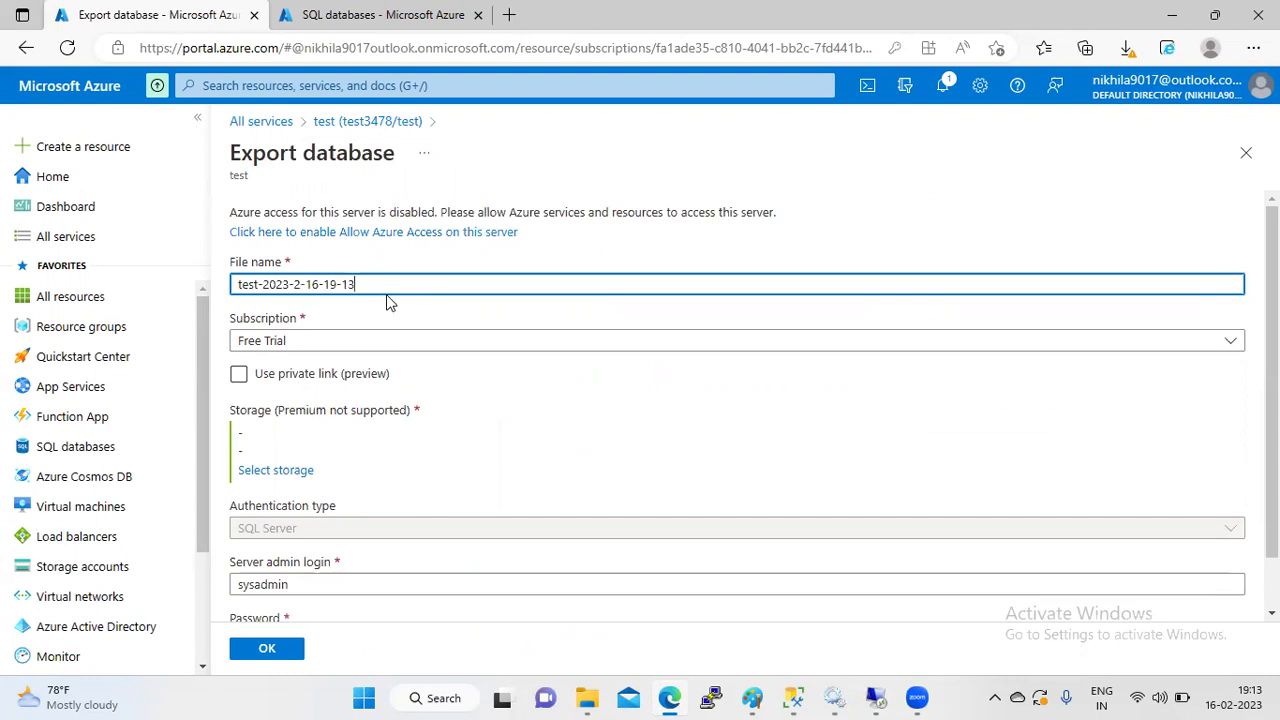
# - Pick storage account sqlauditingo and start a new container named backup
pyautogui.click(280, 471)
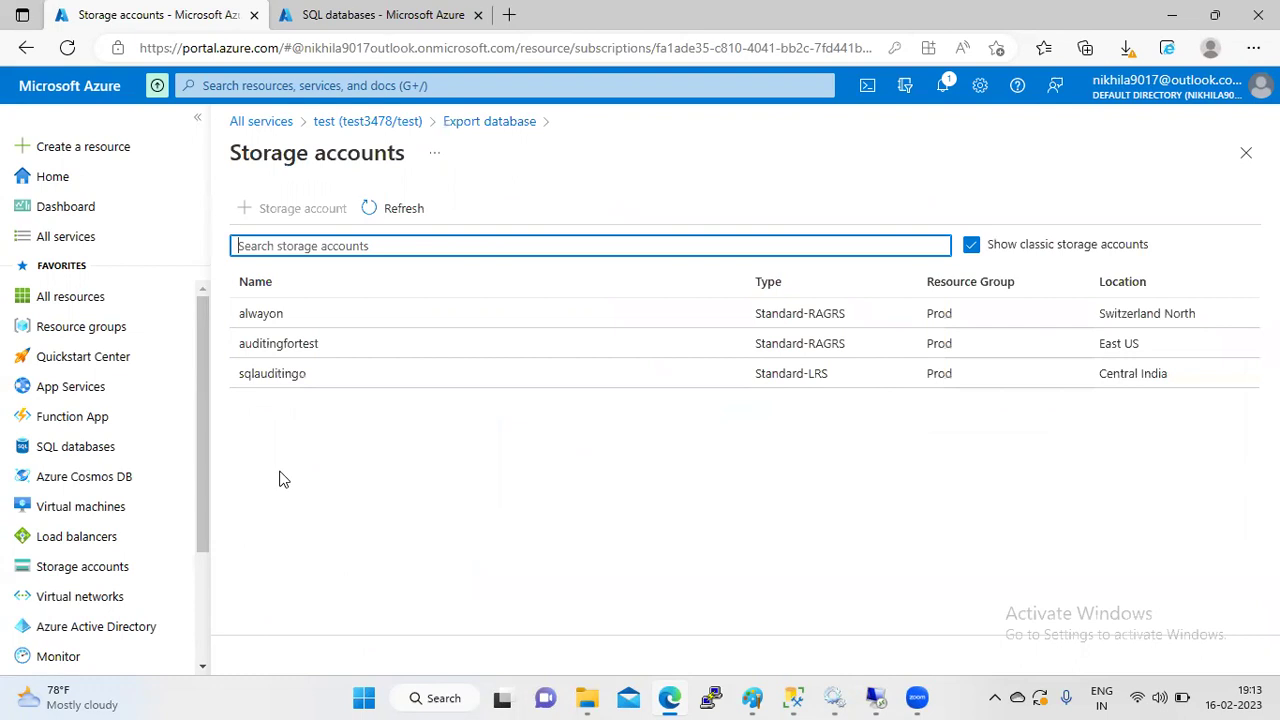
pyautogui.click(325, 374)
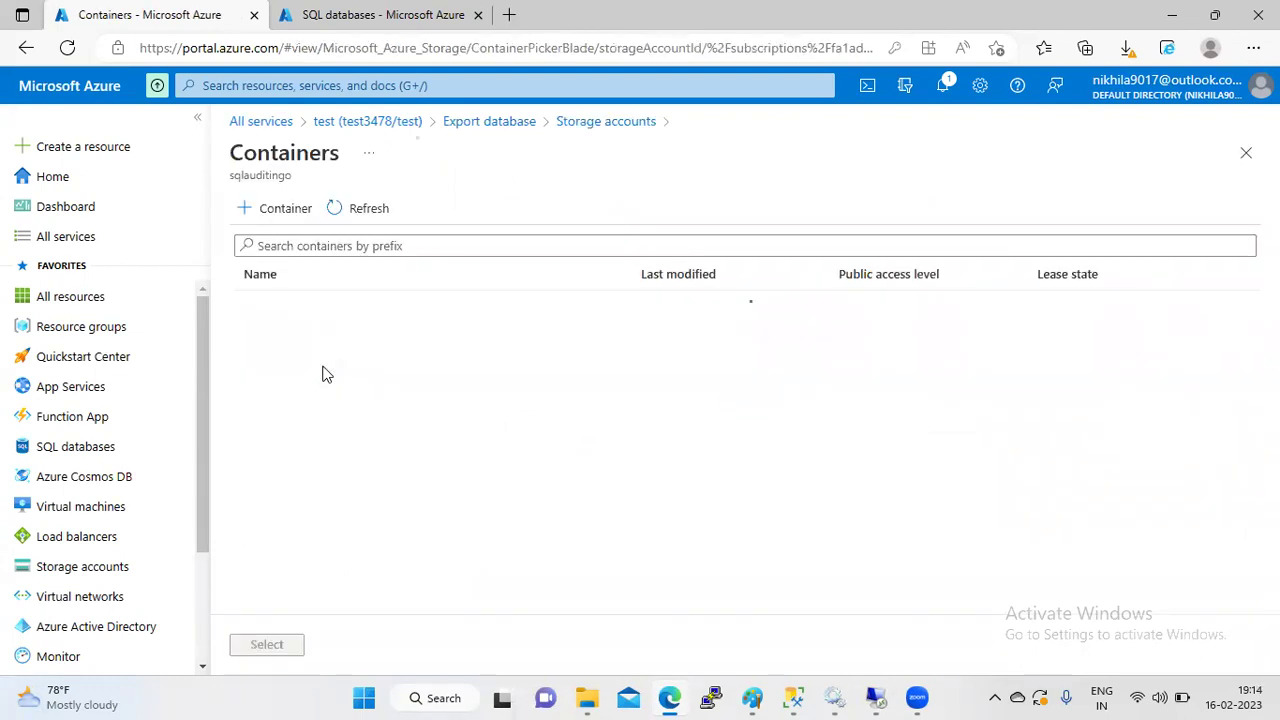
pyautogui.click(280, 212)
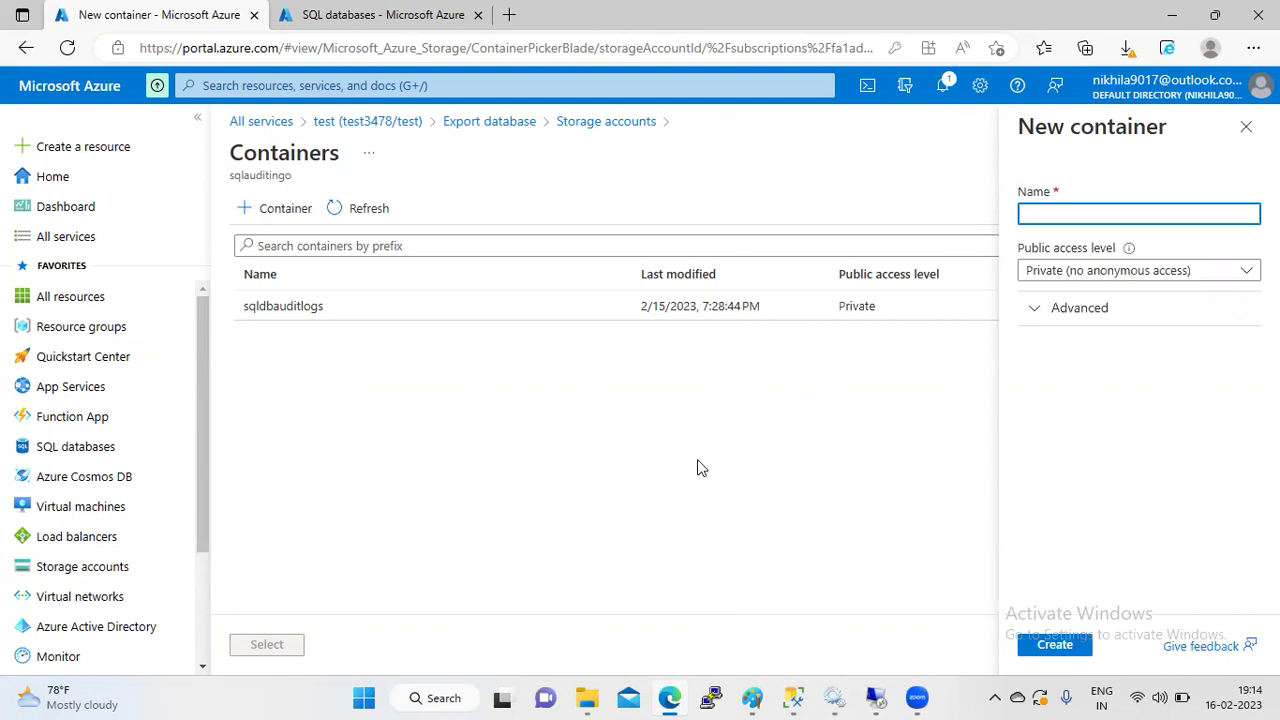
pyautogui.write('BA')
# - Create the backup container with Private access level and select it
pyautogui.click(1152, 271)
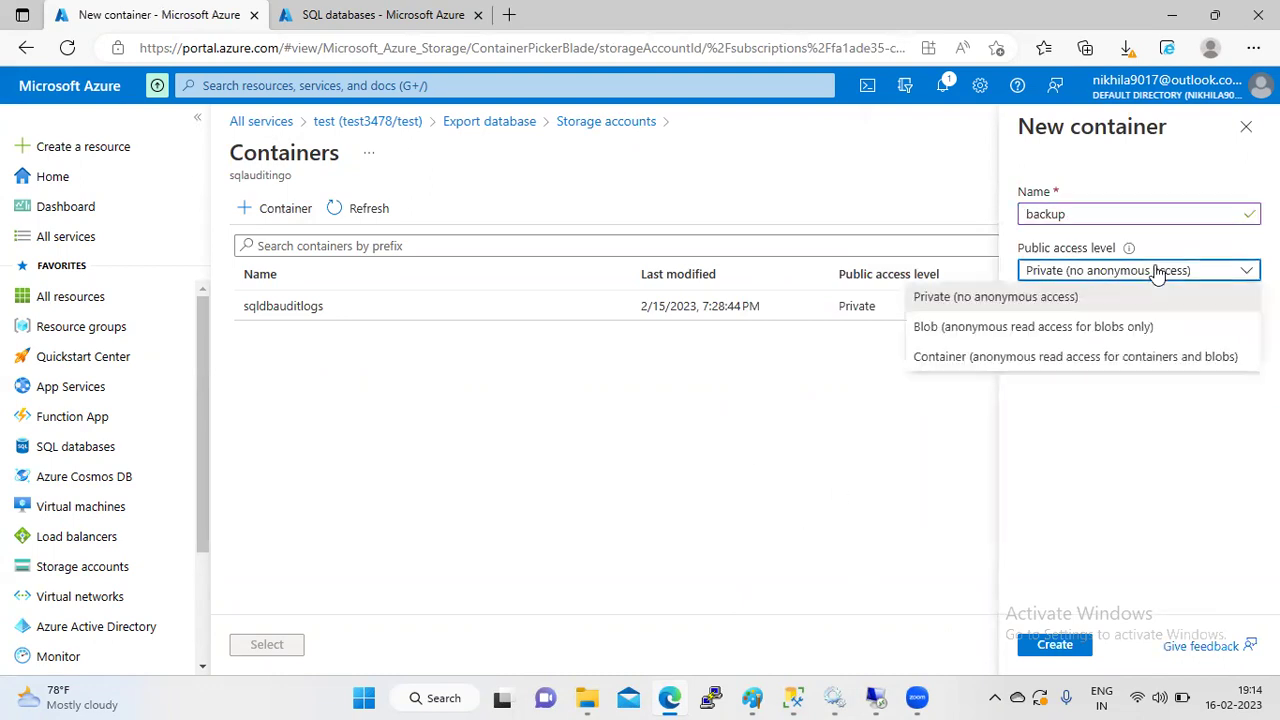
pyautogui.click(1047, 300)
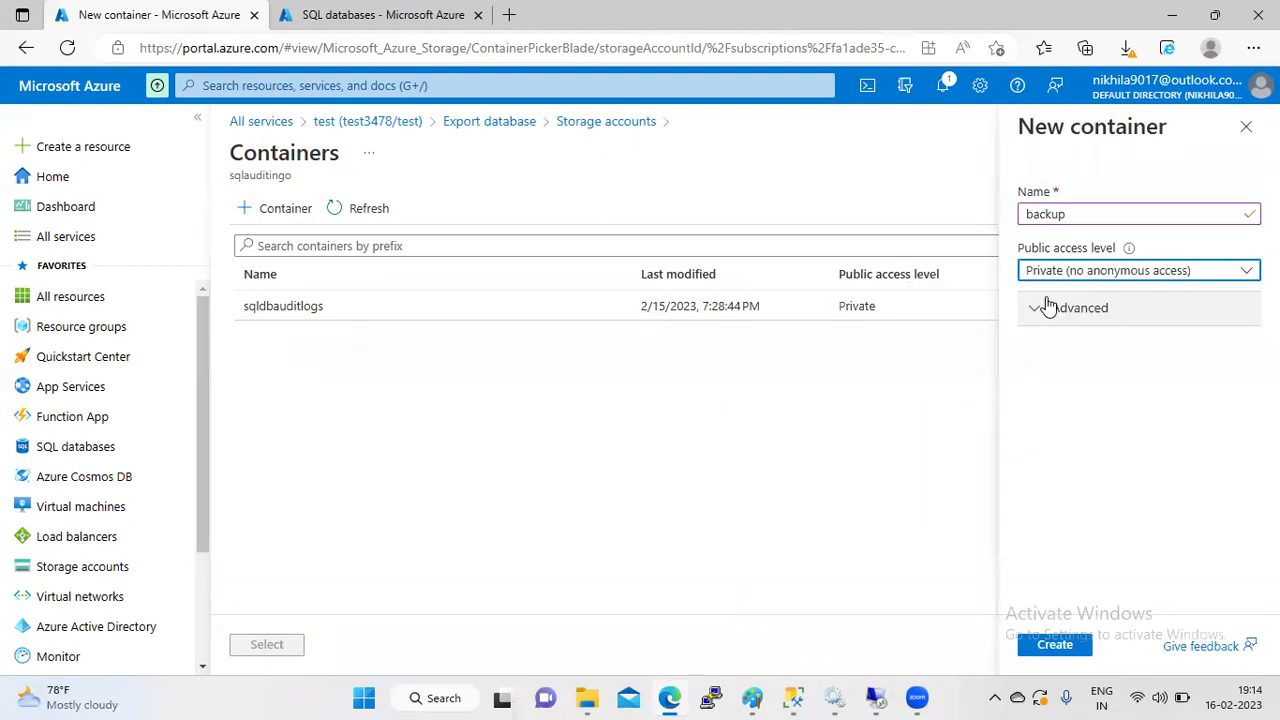
pyautogui.click(1127, 272)
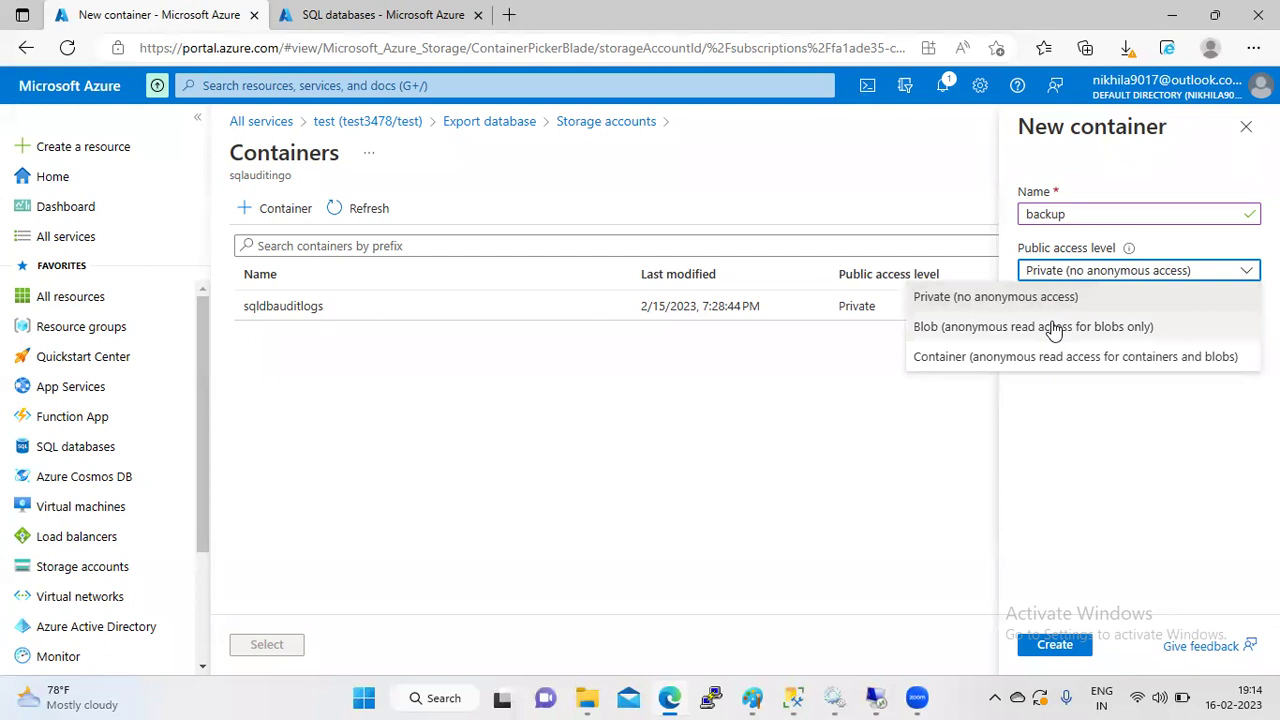
pyautogui.click(1122, 298)
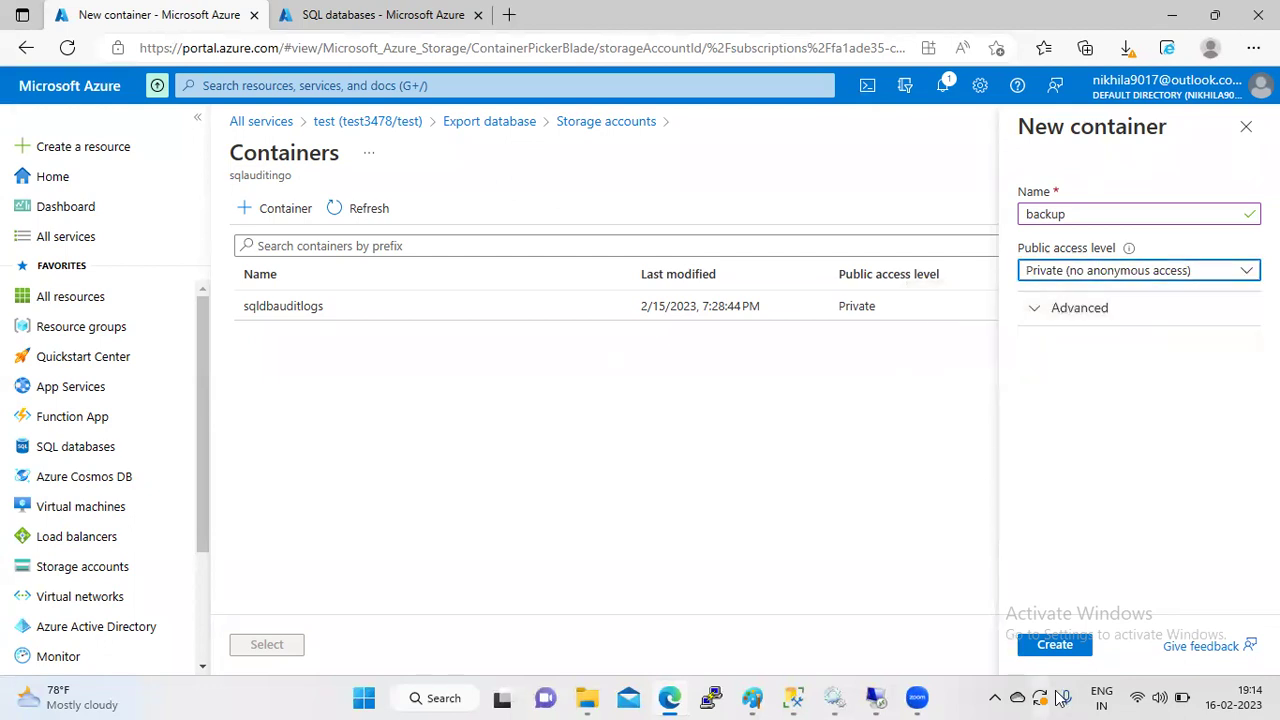
pyautogui.click(1058, 644)
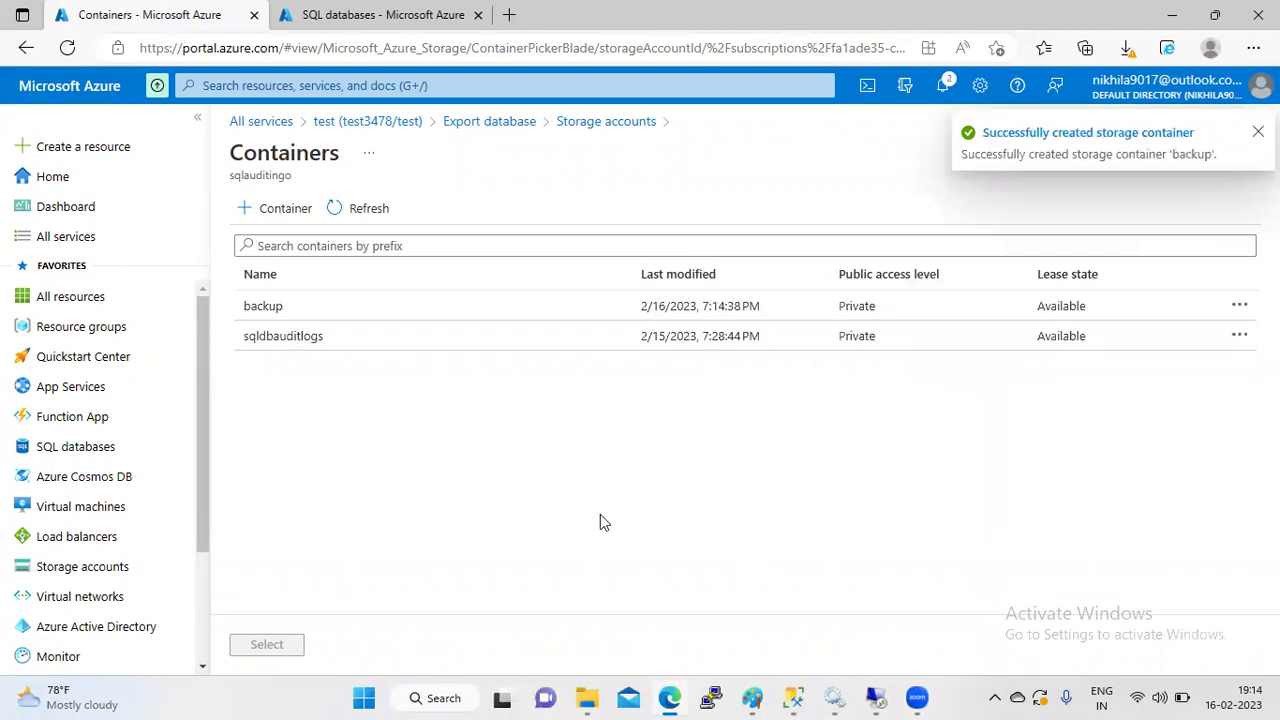
pyautogui.click(356, 316)
# - Set the backup container as the export destination, enter the server password, and attempt the export
pyautogui.click(268, 646)
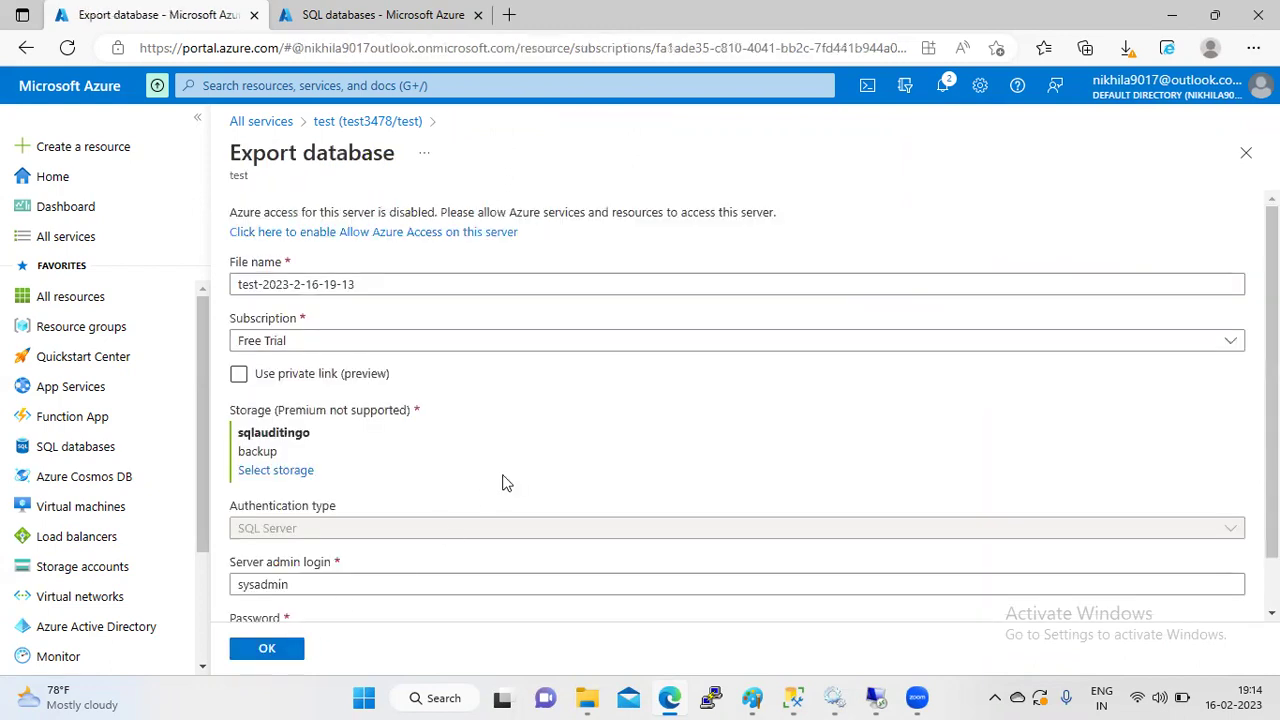
pyautogui.scroll(-2, 1272, 400)
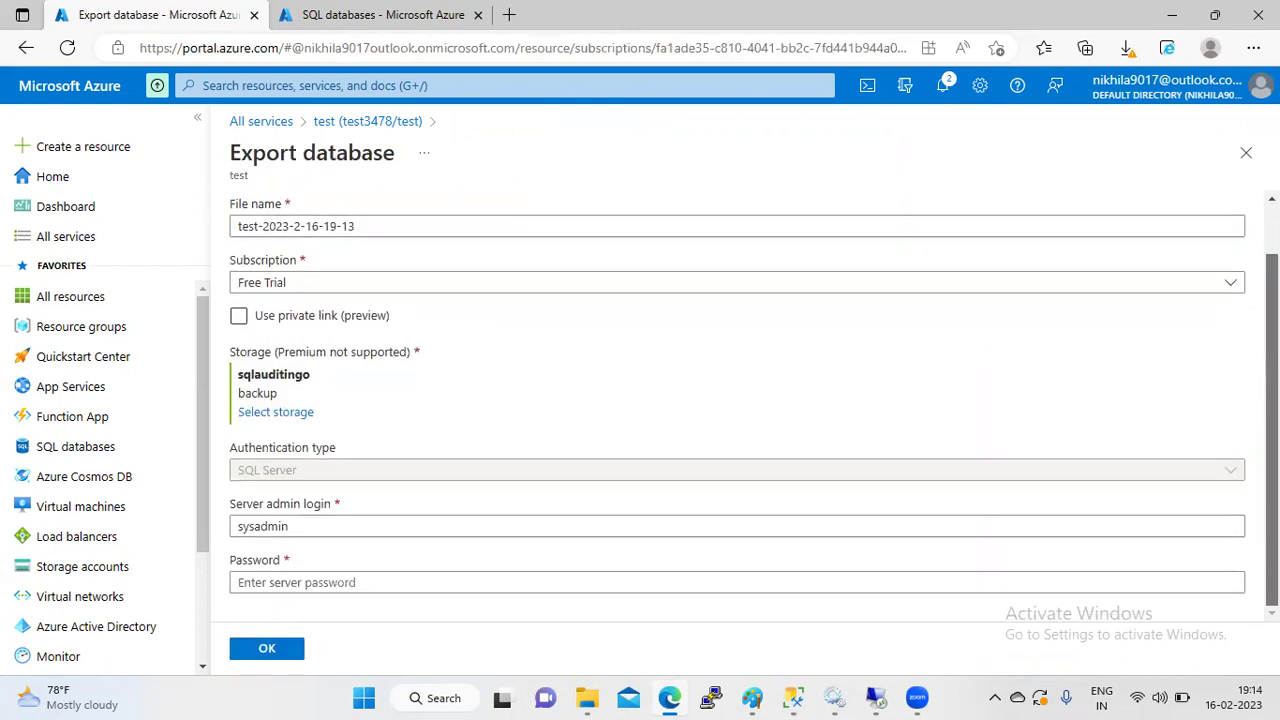
pyautogui.click(416, 584)
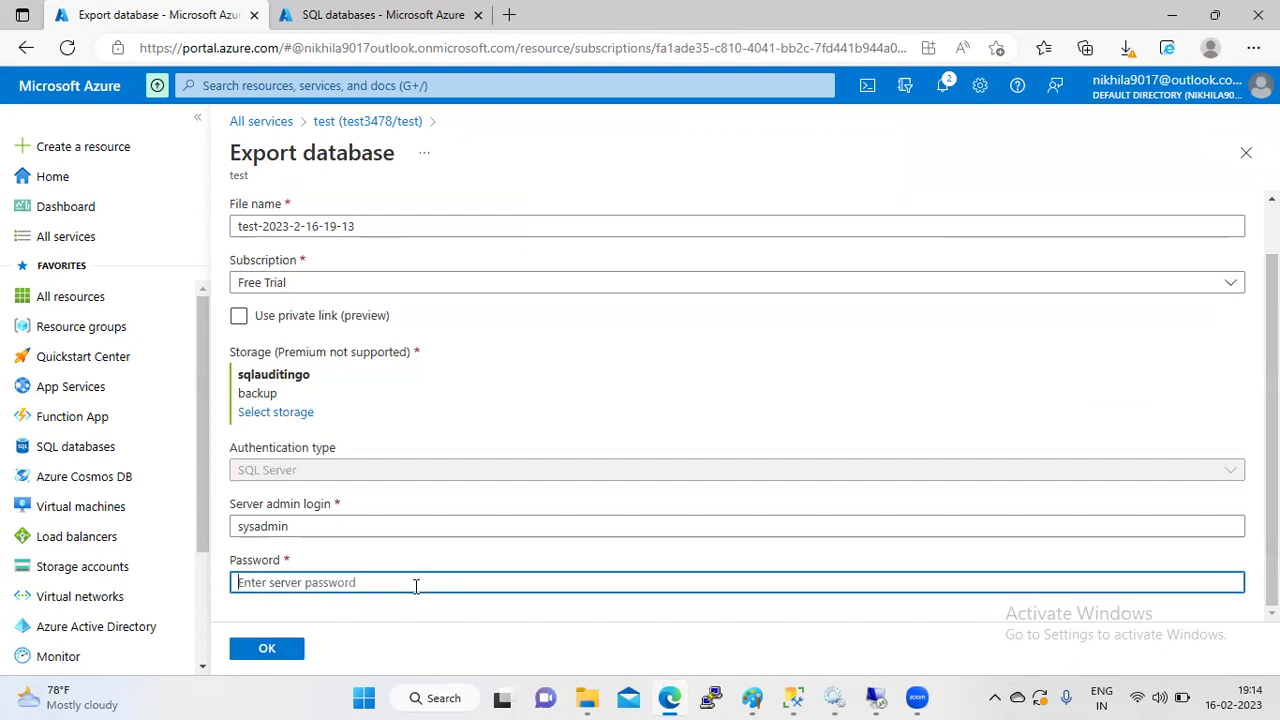
pyautogui.write('••••••••••')
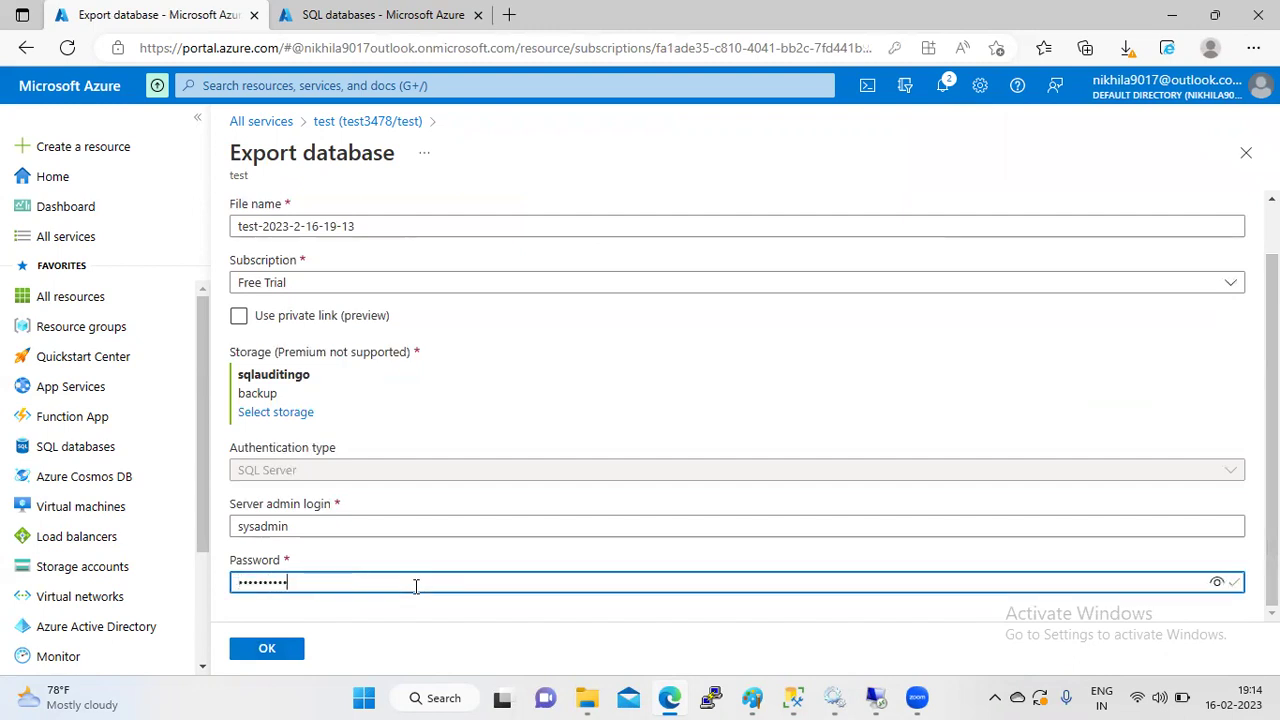
pyautogui.click(267, 649)
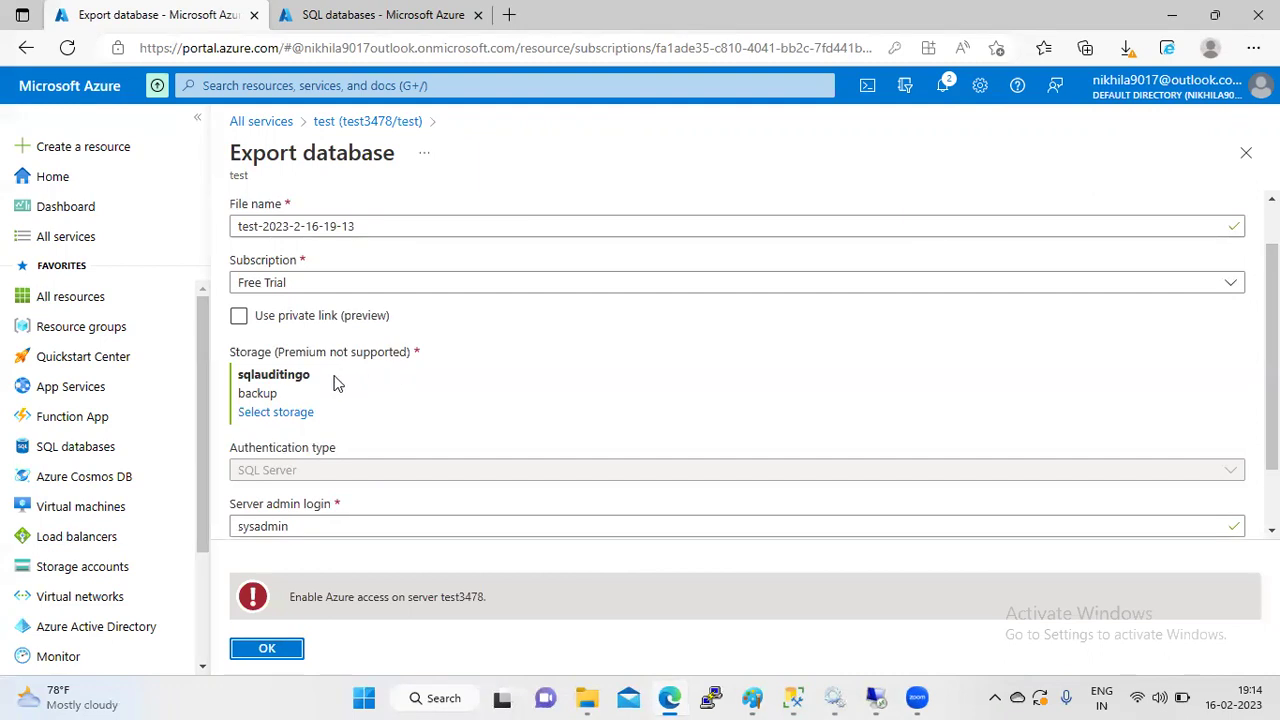
# - Allow Azure access on server test3478 and submit the export
pyautogui.scroll(-1, 740, 366)
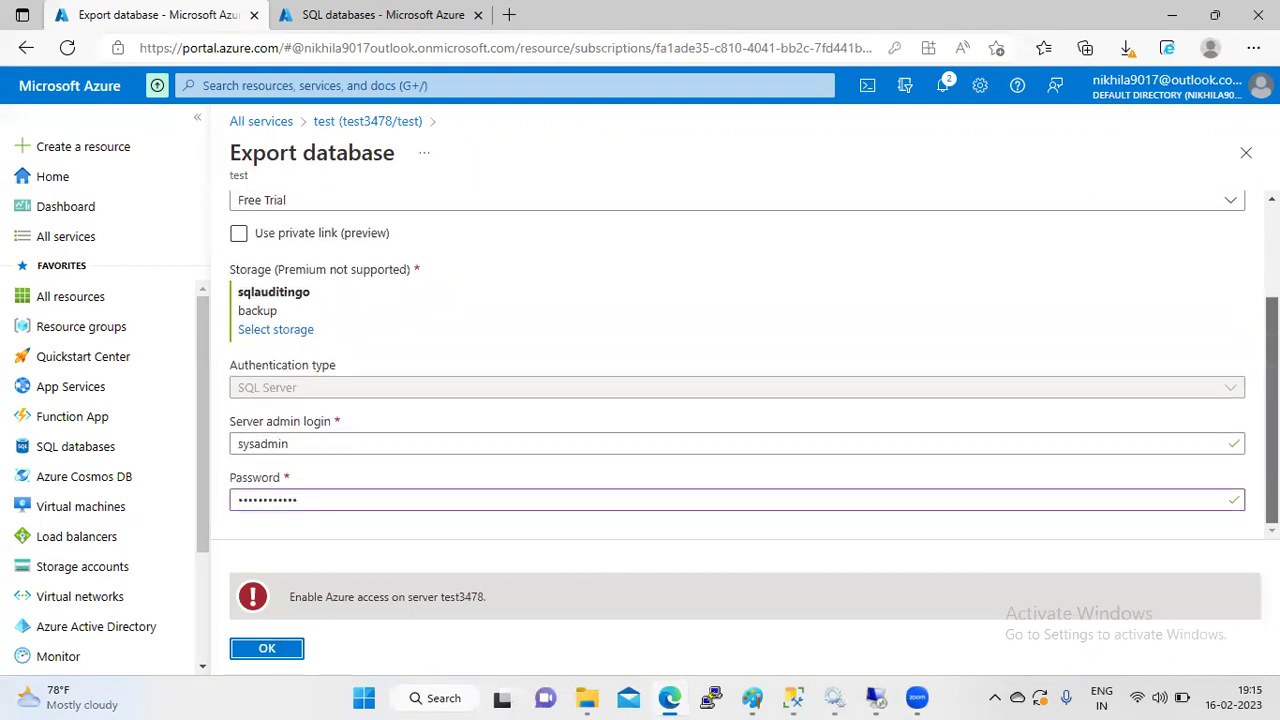
pyautogui.scroll(2, 737, 366)
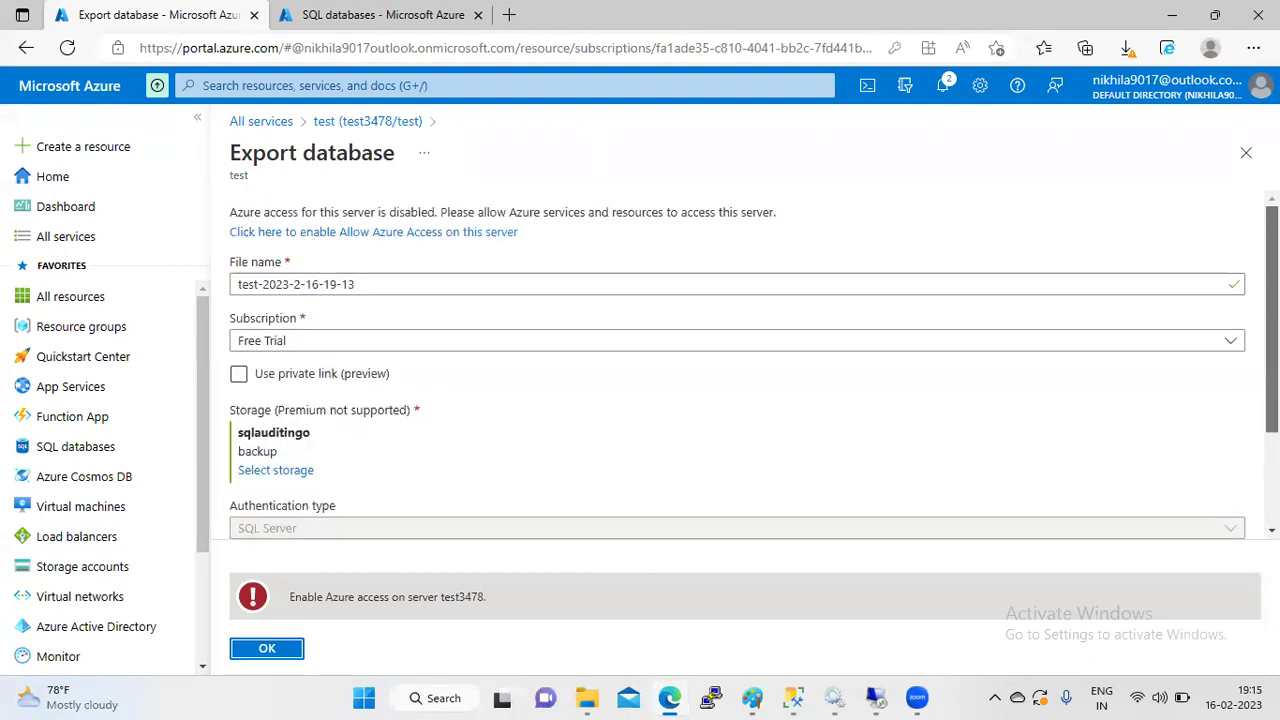
pyautogui.click(494, 231)
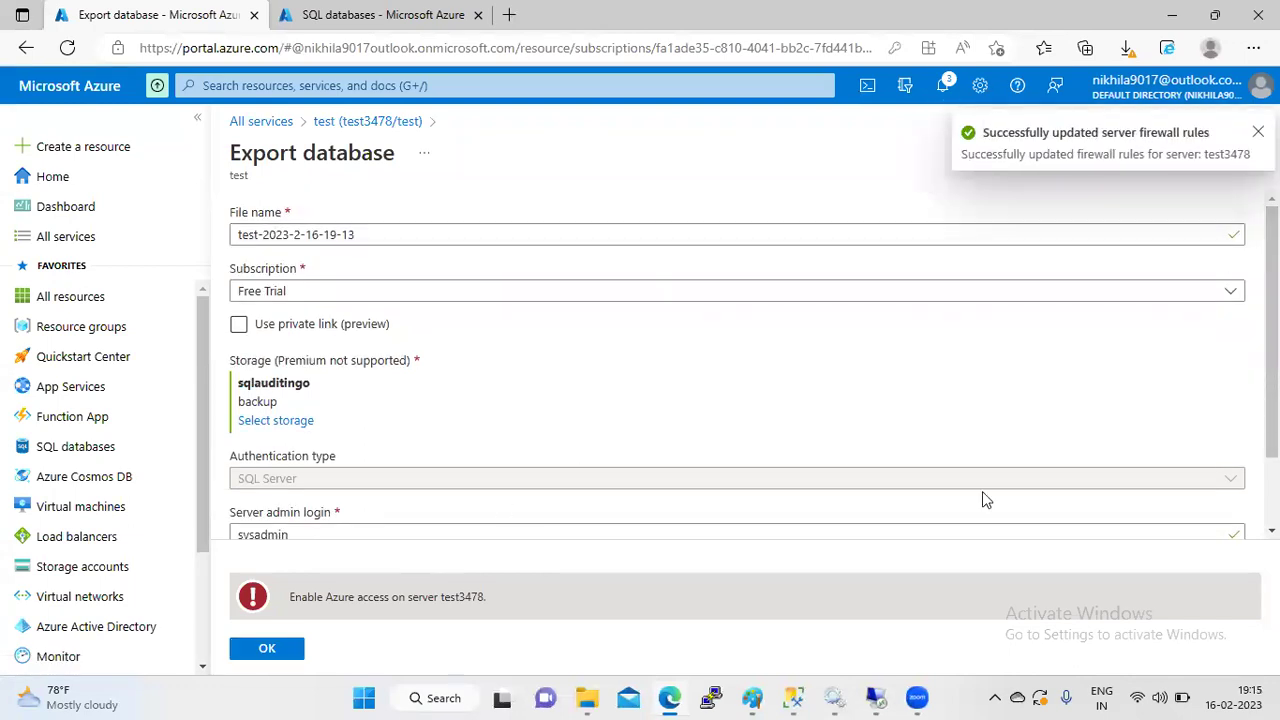
pyautogui.scroll(-1, 1271, 330)
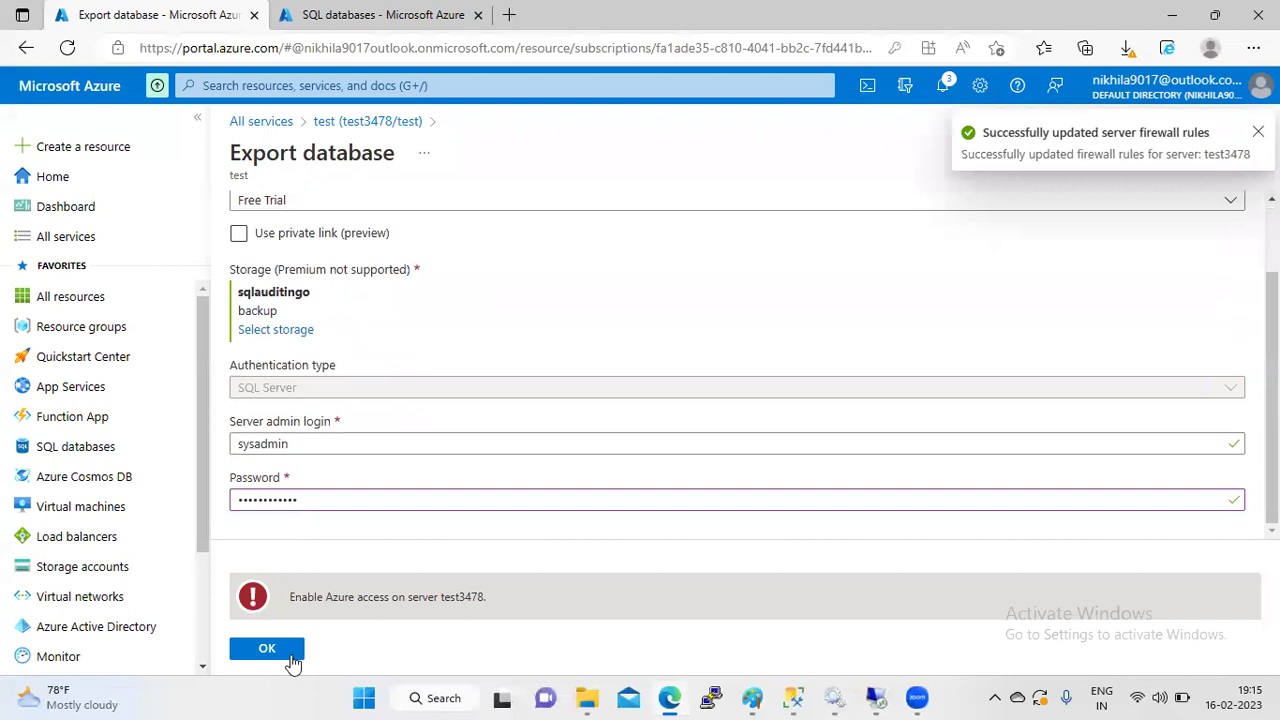
pyautogui.click(268, 650)
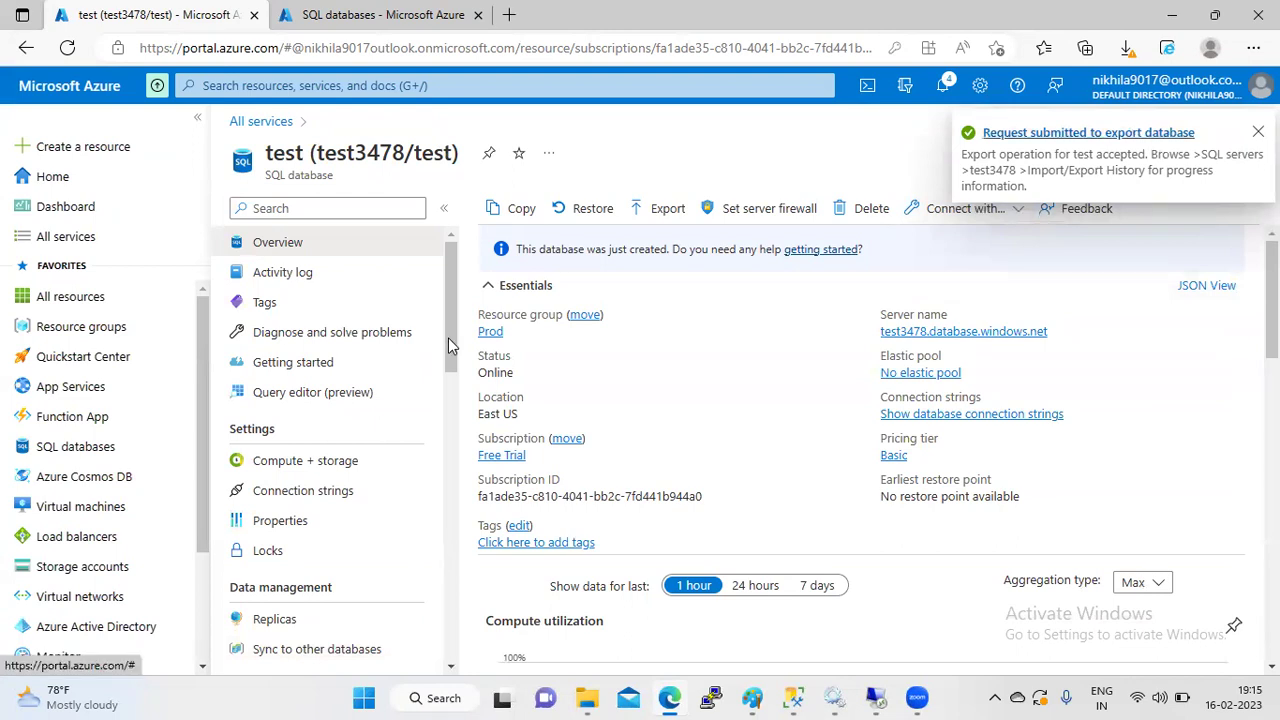
pyautogui.moveTo(448, 343); pyautogui.dragTo(420, 165)
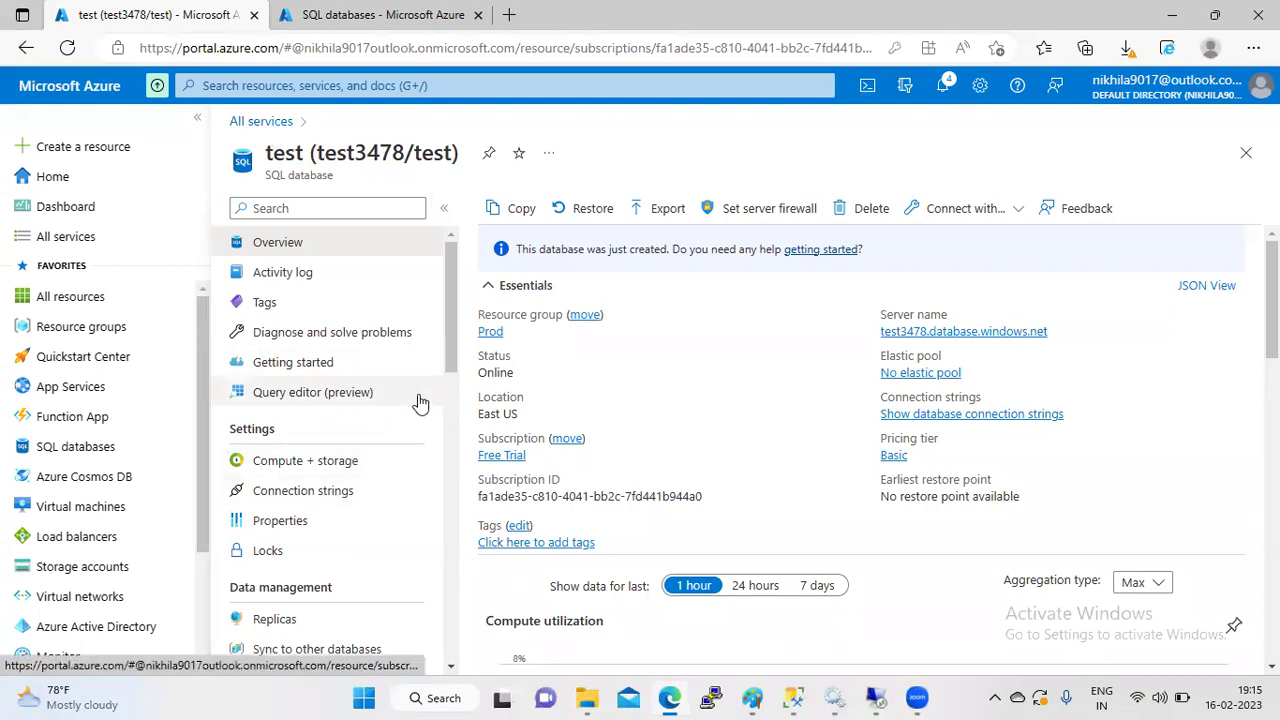
pyautogui.moveTo(448, 319); pyautogui.dragTo(437, 636)
pyautogui.moveTo(437, 697); pyautogui.dragTo(430, 694)
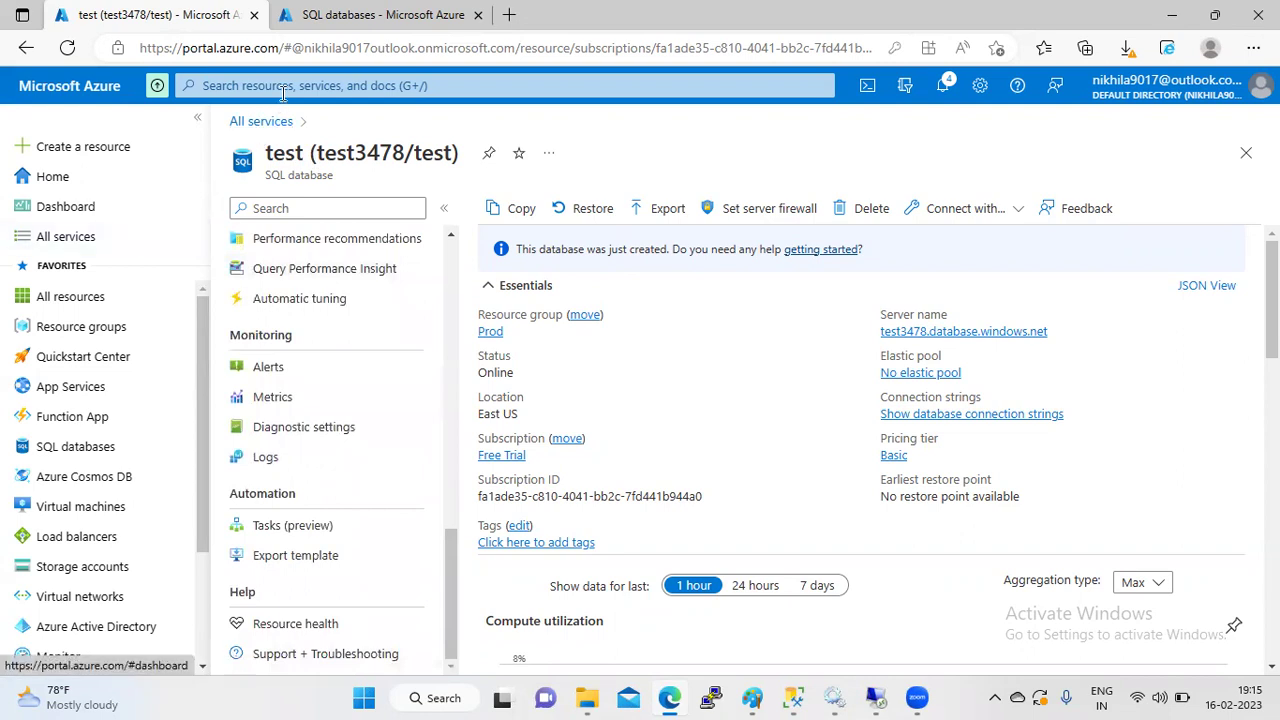
pyautogui.click(363, 88)
pyautogui.write('sql')
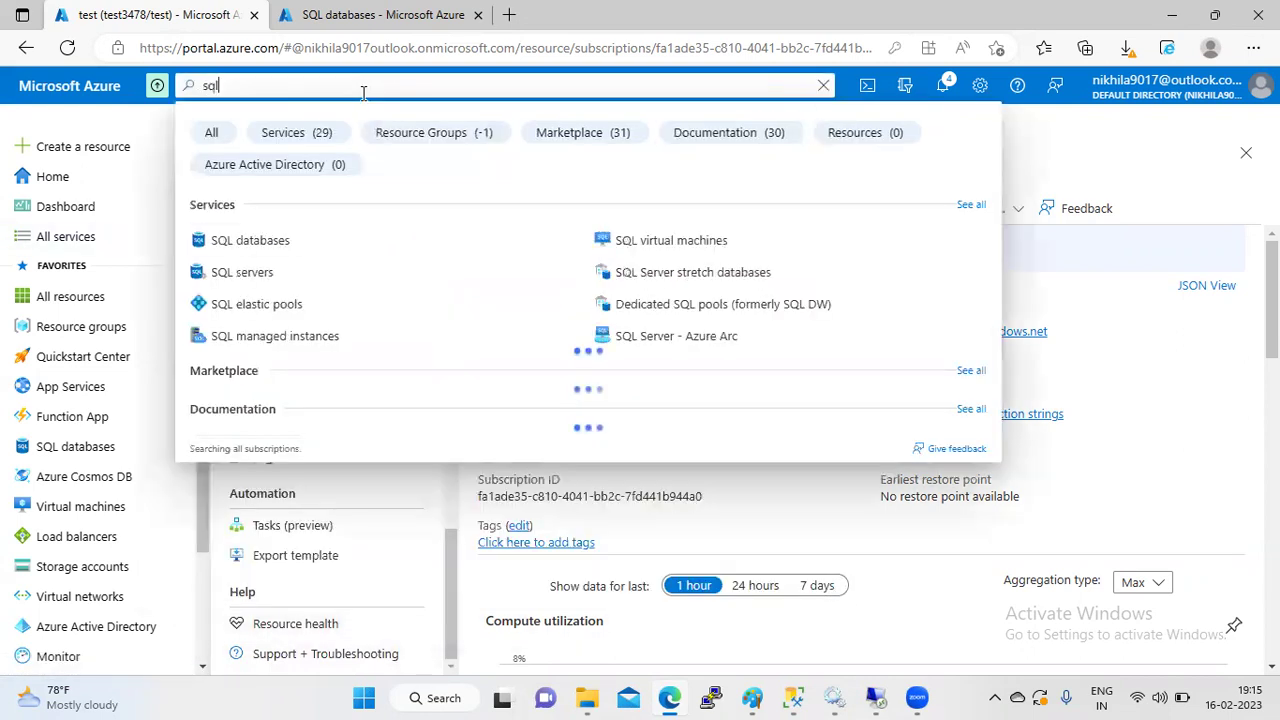
pyautogui.click(276, 280)
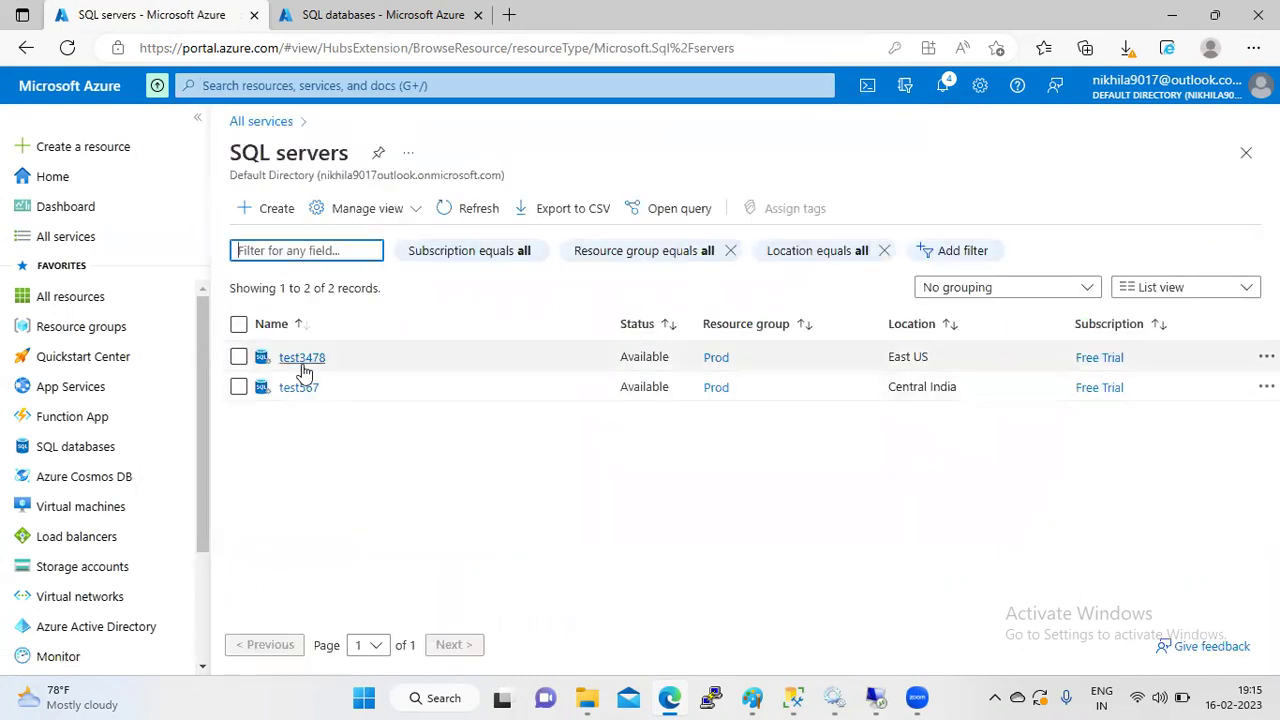
pyautogui.click(302, 360)
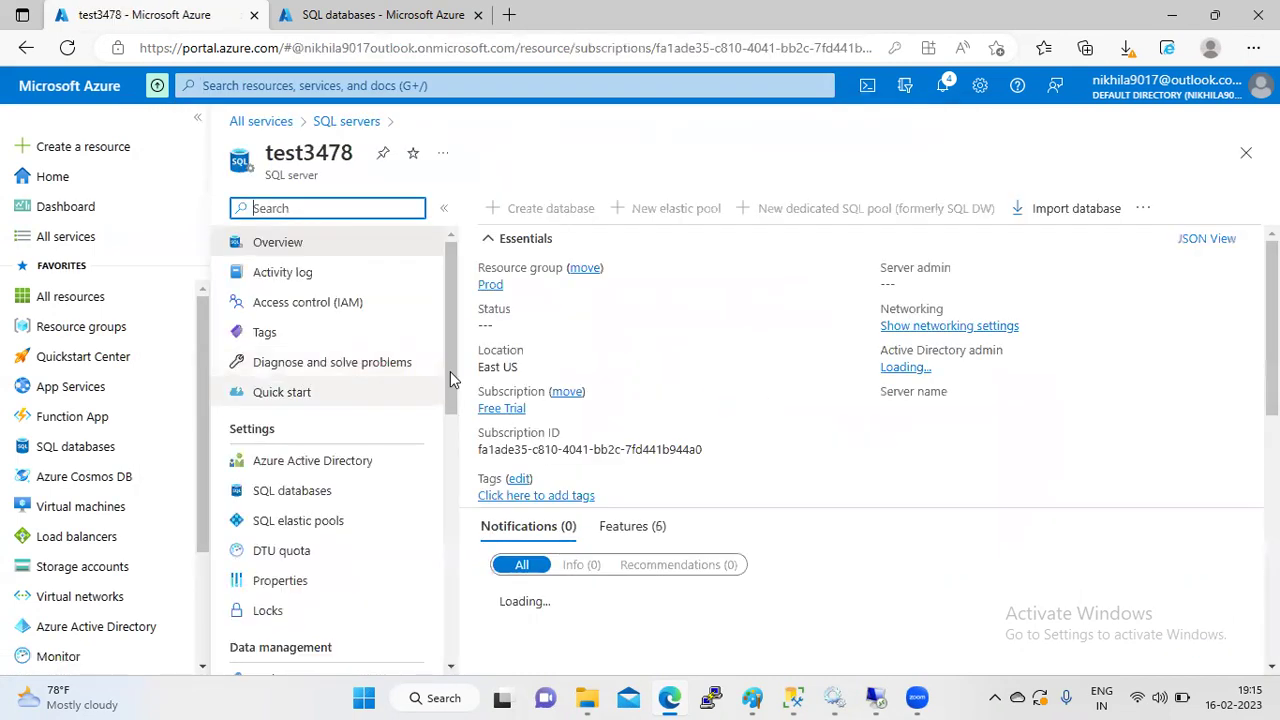
pyautogui.scroll(-2, 446, 439)
pyautogui.scroll(-4, 440, 591)
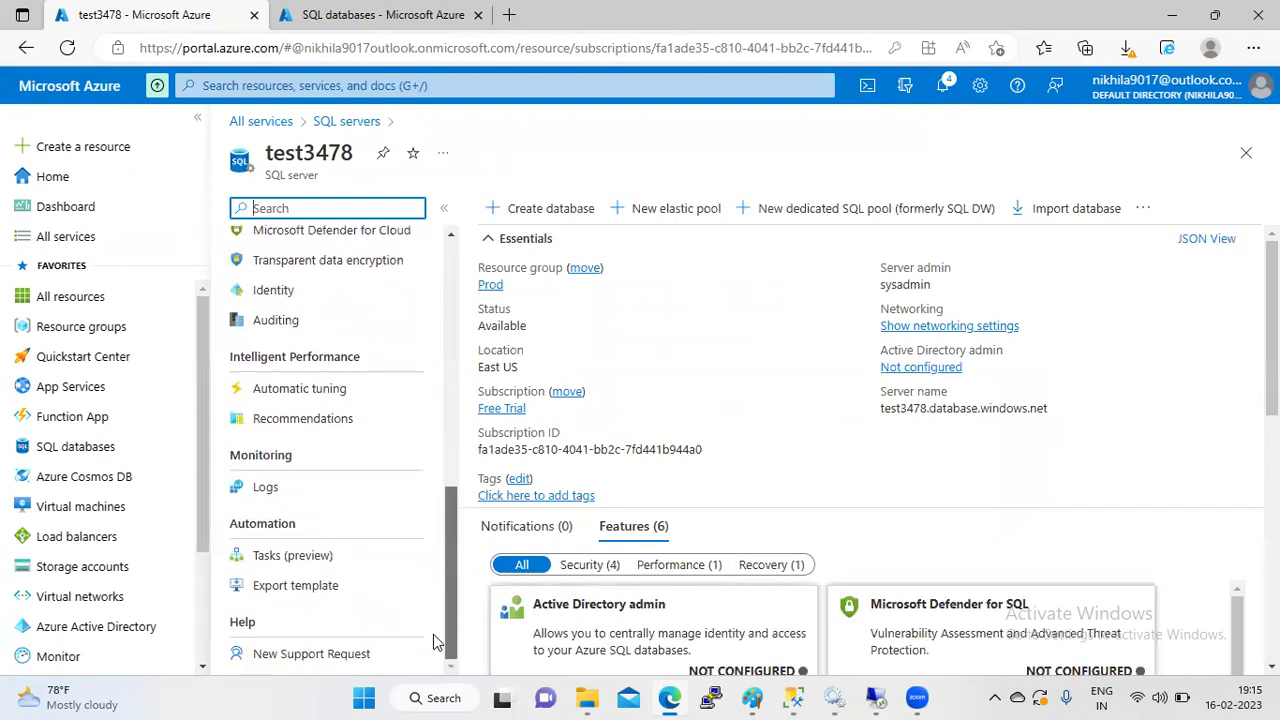
pyautogui.scroll(6, 435, 628)
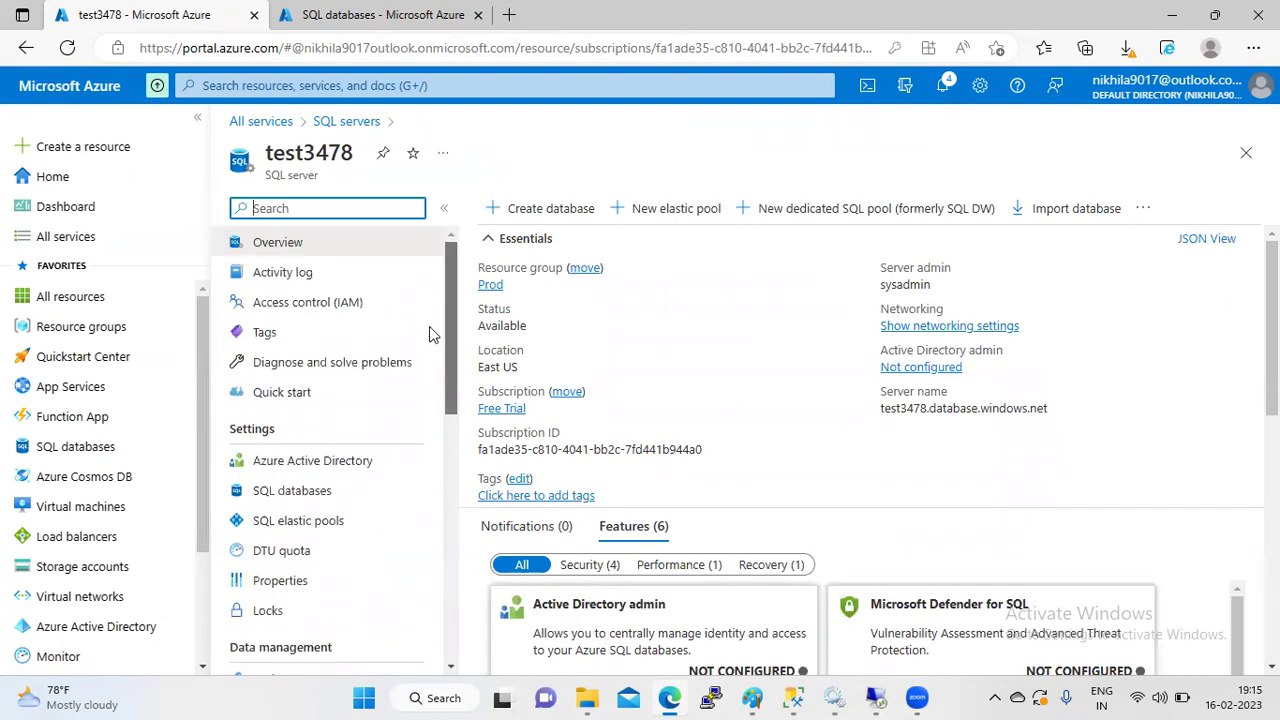
pyautogui.click(291, 492)
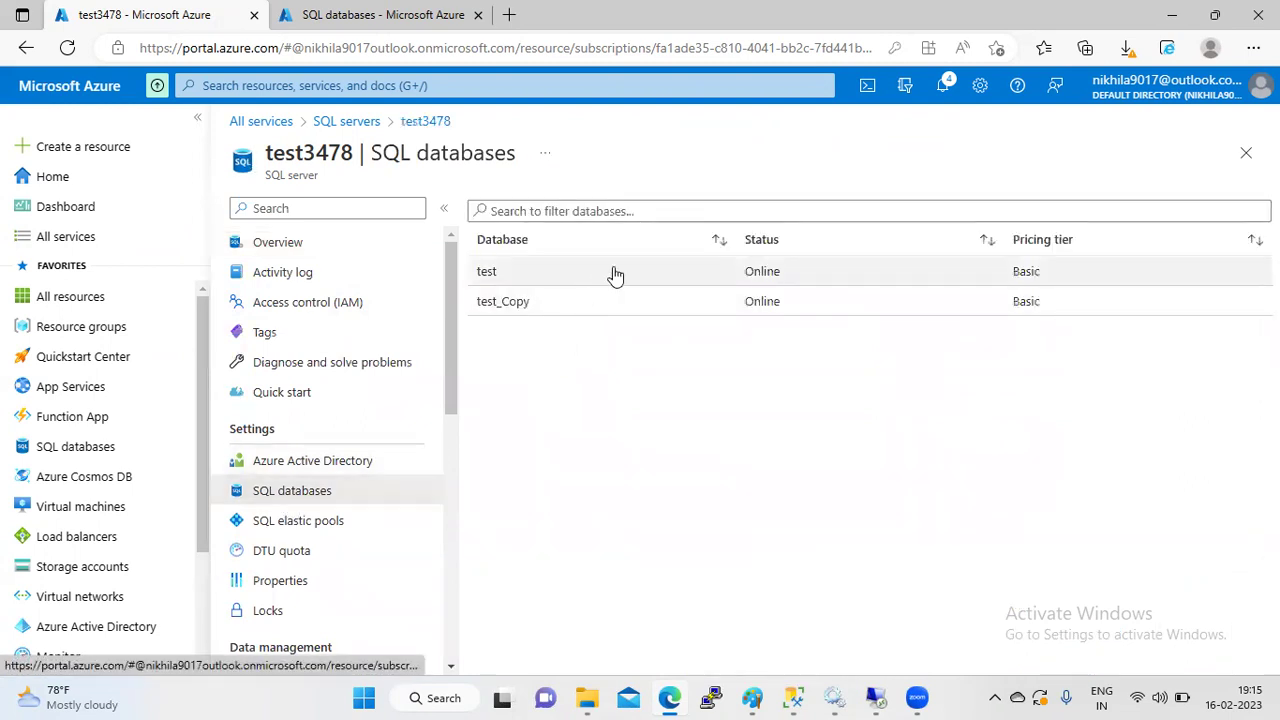
pyautogui.click(611, 272)
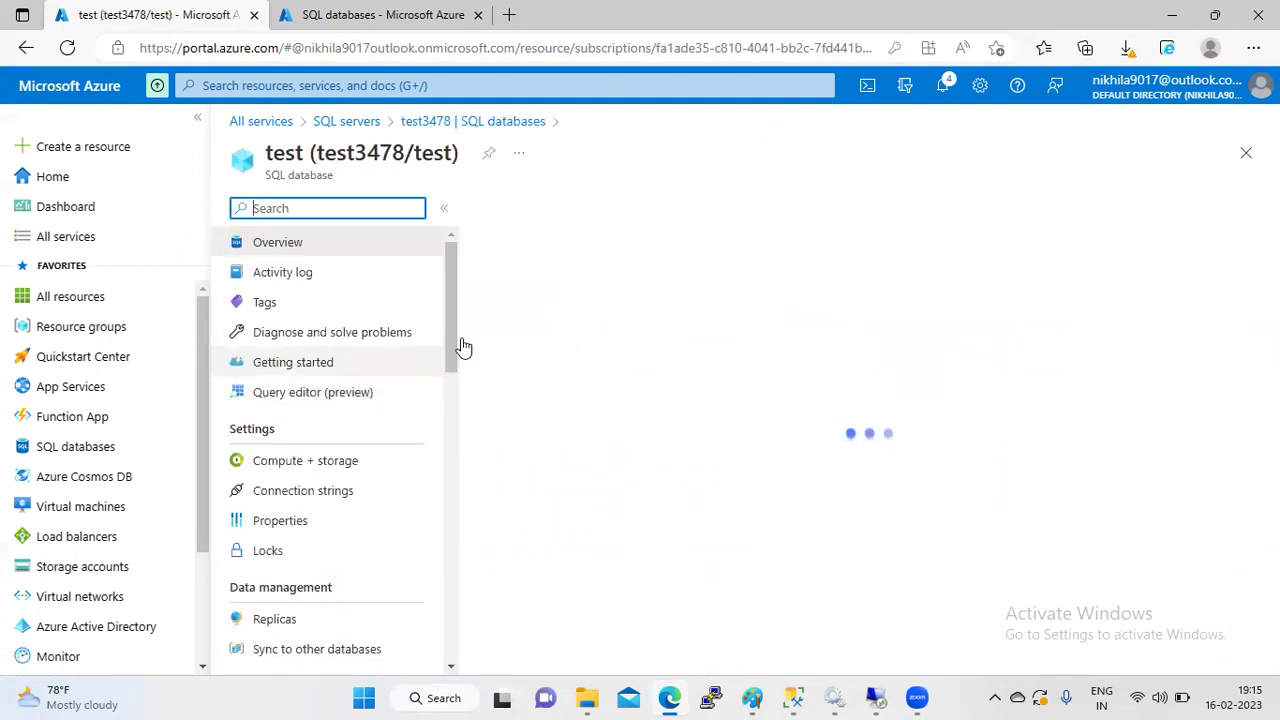
pyautogui.moveTo(450, 338)
pyautogui.mouseDown()
pyautogui.moveTo(439, 628)
pyautogui.moveTo(448, 566)
pyautogui.moveTo(416, 445)
pyautogui.moveTo(463, 318)
pyautogui.mouseUp()
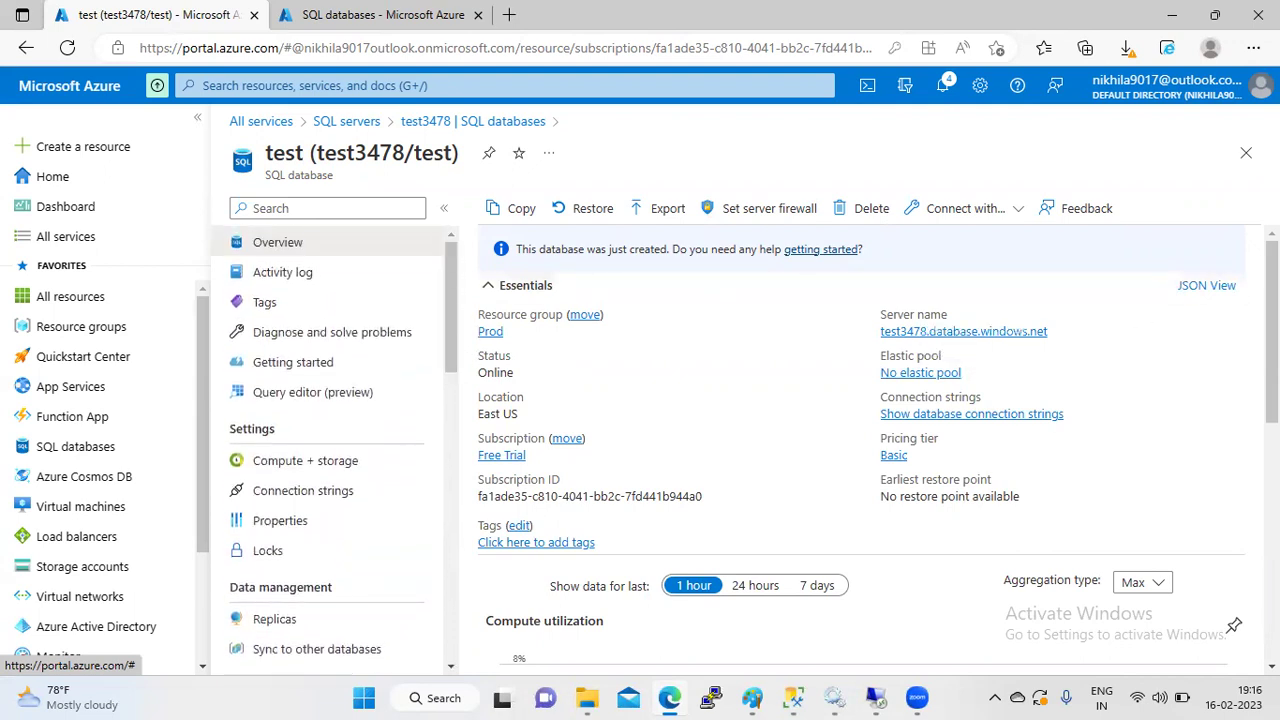
pyautogui.moveTo(1272, 330); pyautogui.dragTo(1244, 628)
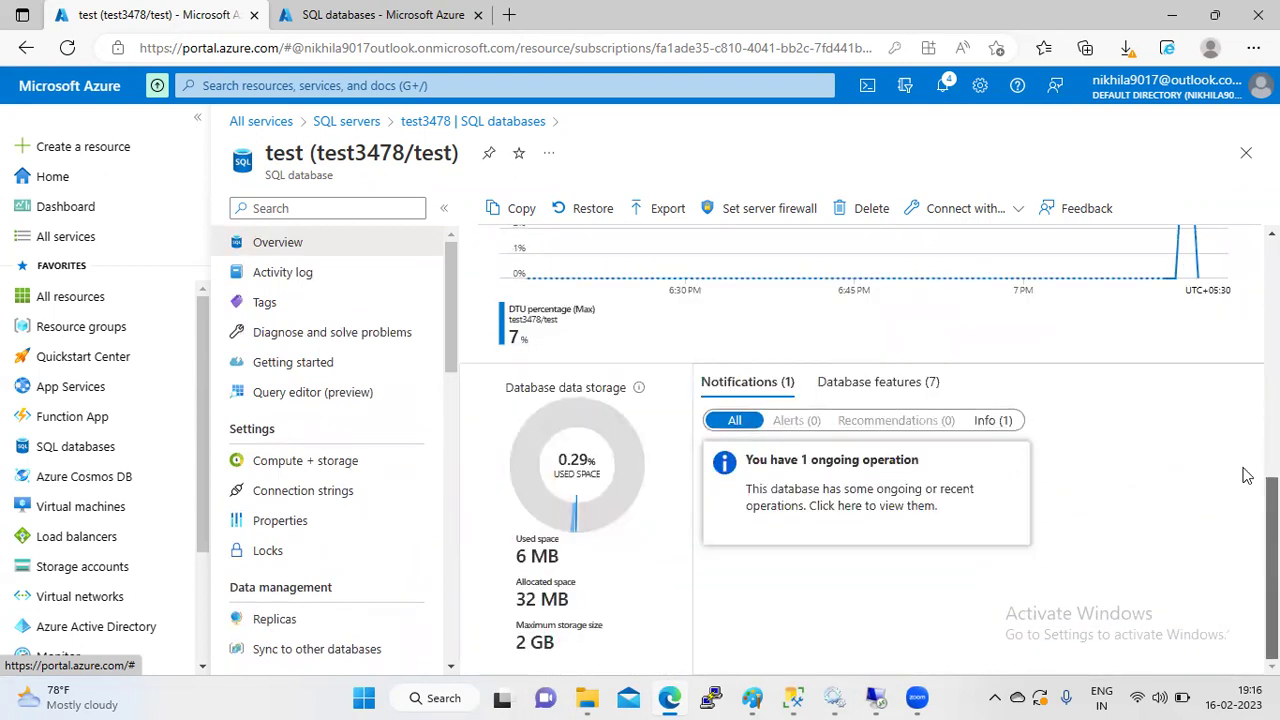
pyautogui.moveTo(1248, 476); pyautogui.dragTo(1262, 295)
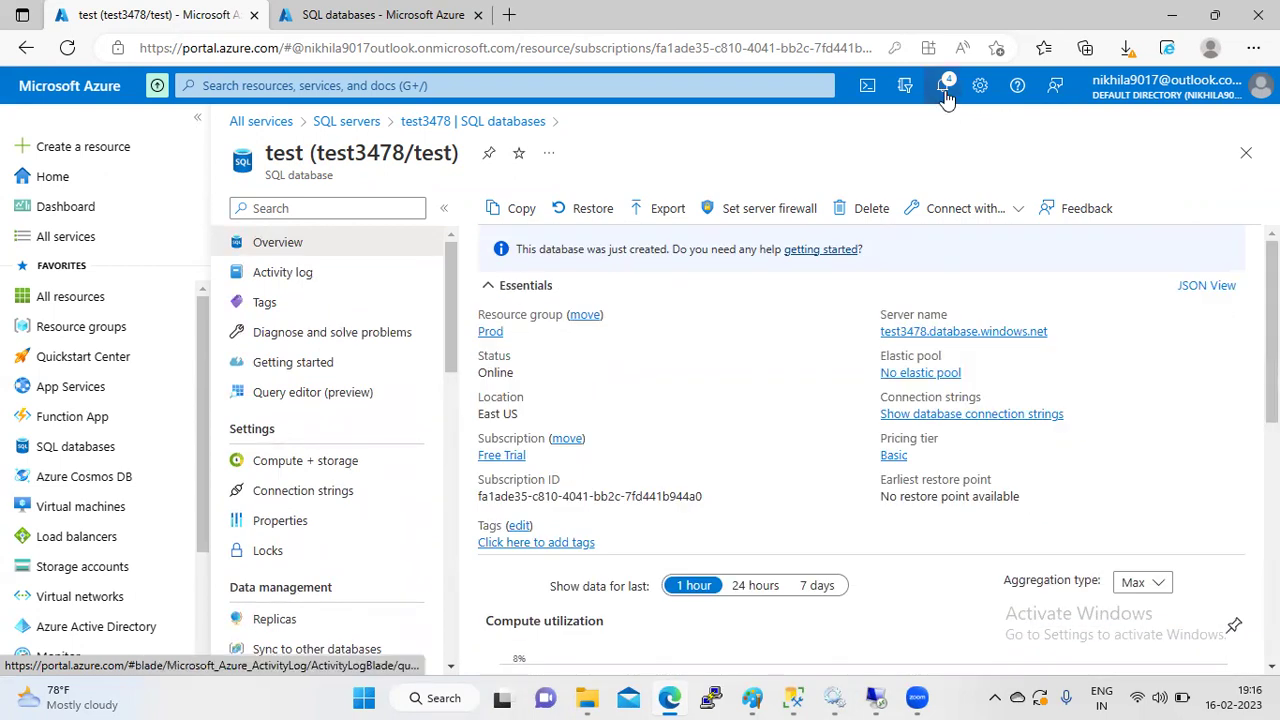
# - Check the export request's 1% progress from notifications, then switch to the SQL databases tab
pyautogui.click(944, 90)
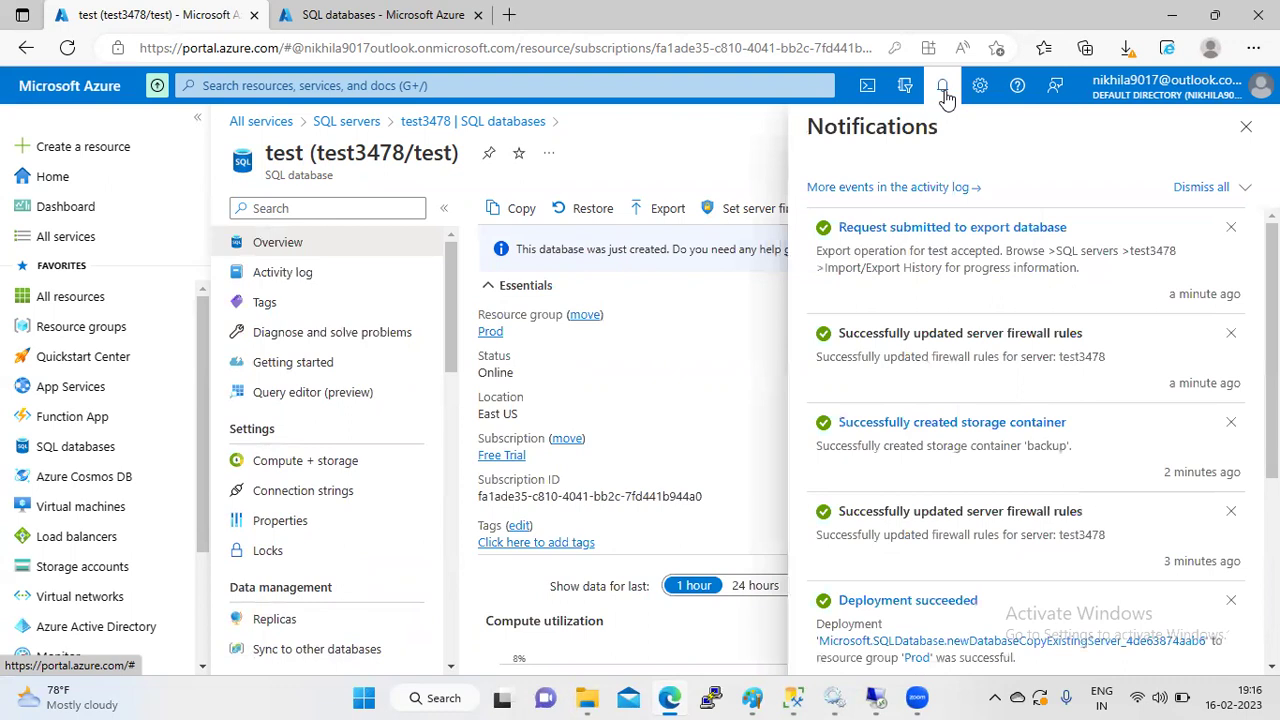
pyautogui.click(955, 228)
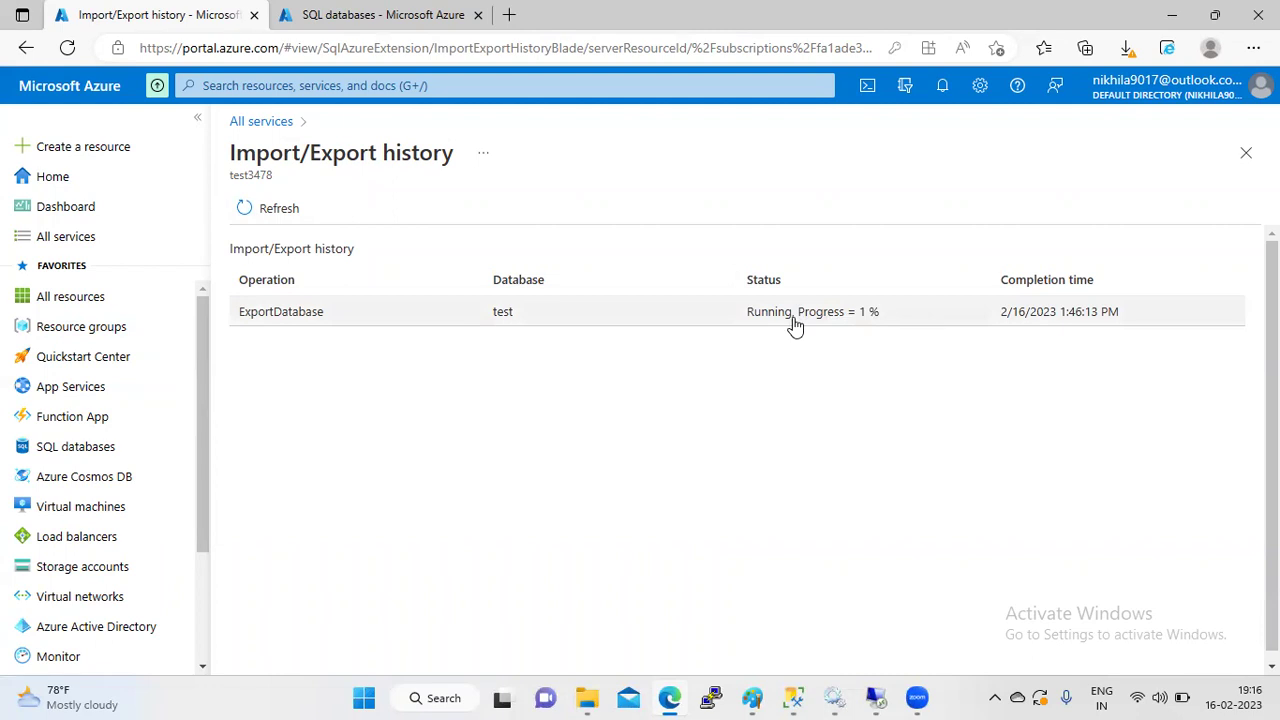
pyautogui.click(934, 90)
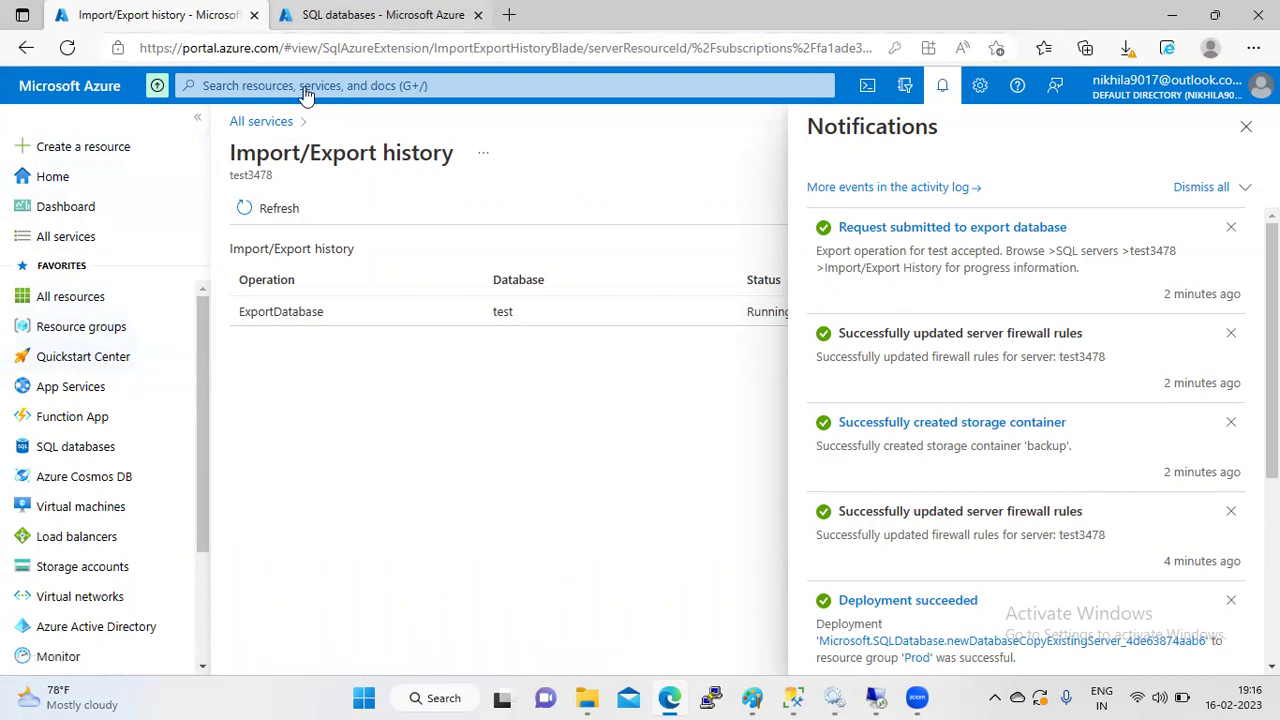
pyautogui.hotkey('ctrl', 'Tab')
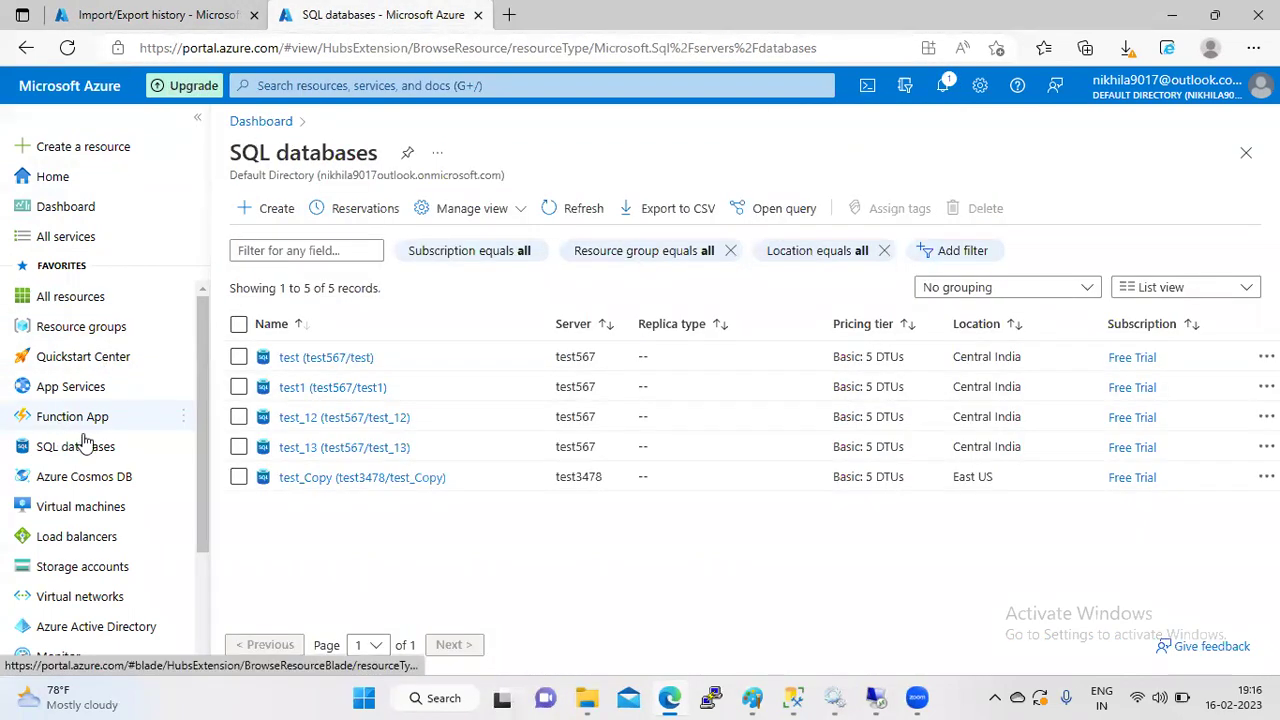
# - Search 'sql' and open SQL server test3478 from the SQL servers list
pyautogui.click(316, 85)
pyautogui.write('sql')
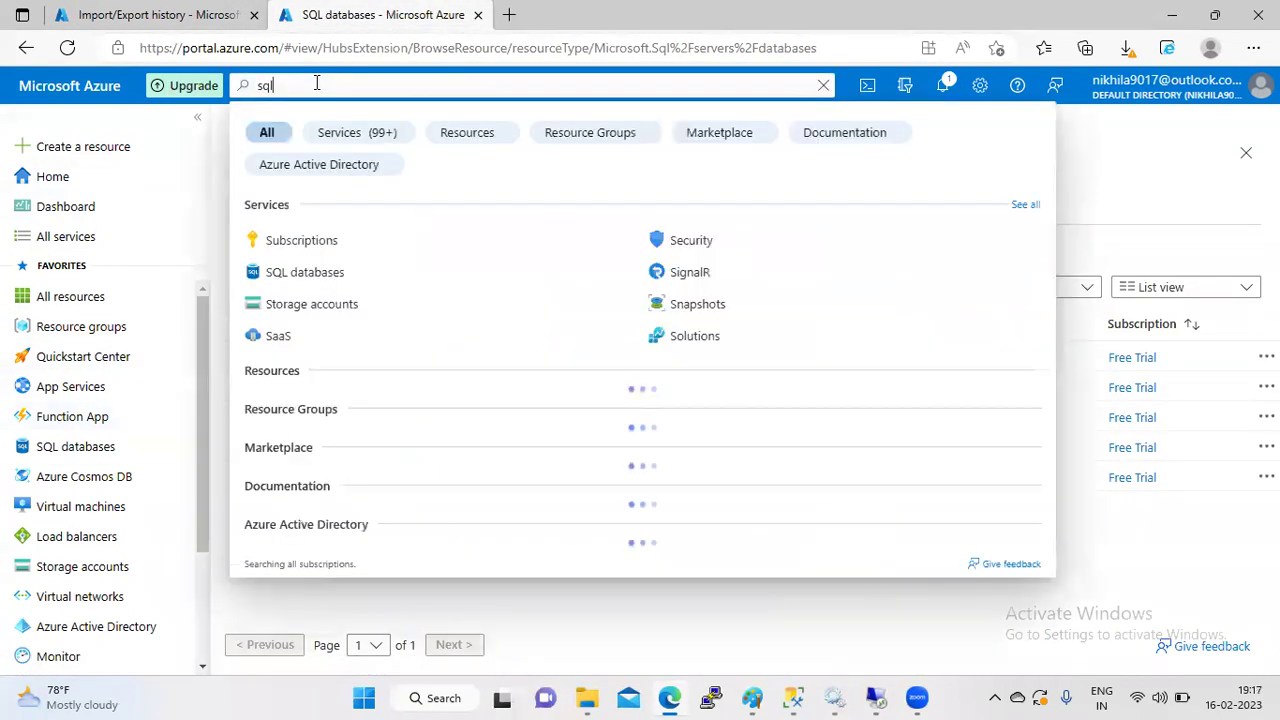
pyautogui.click(300, 272)
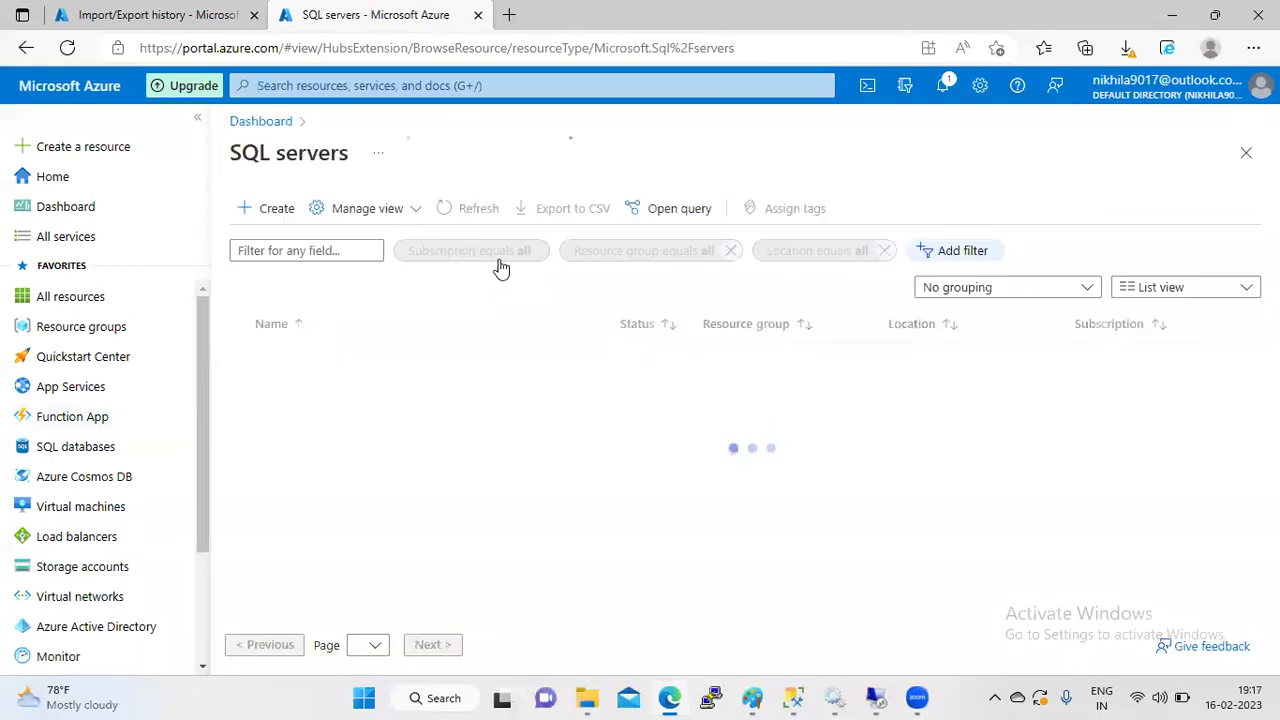
pyautogui.click(304, 361)
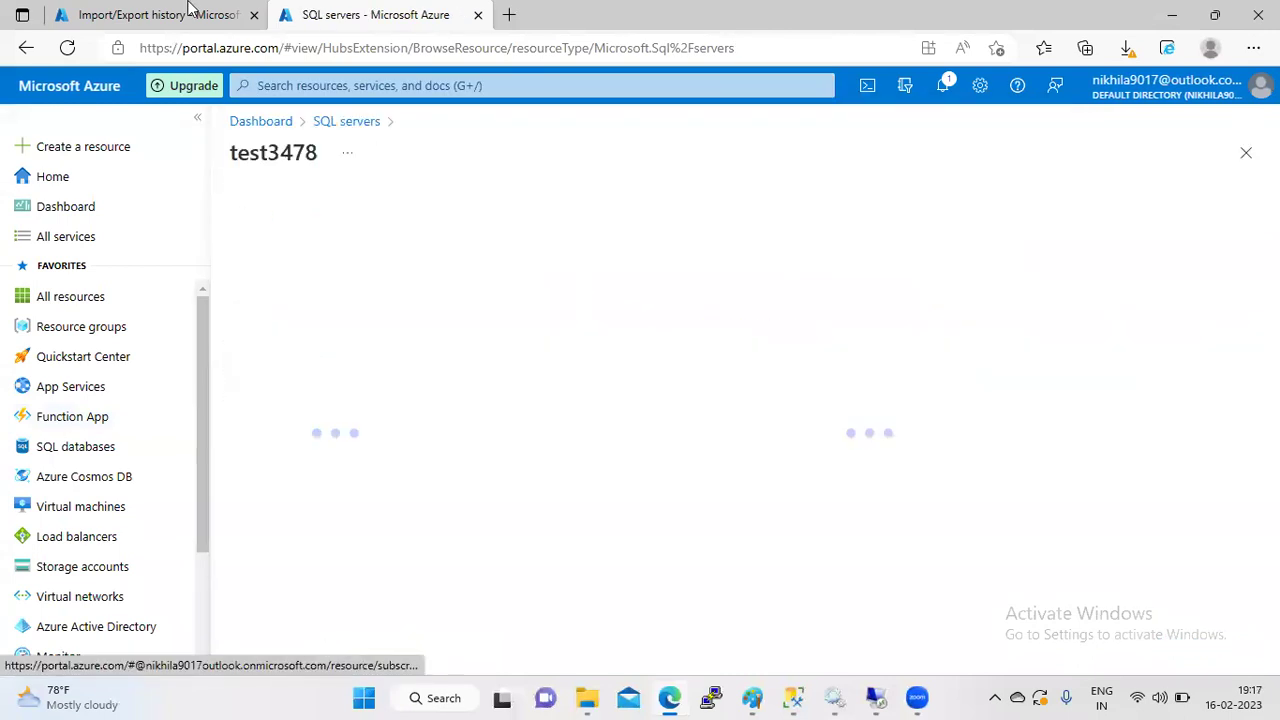
# - Open test3478's Import/Export history, showing the test export running at 0%
pyautogui.click(188, 8)
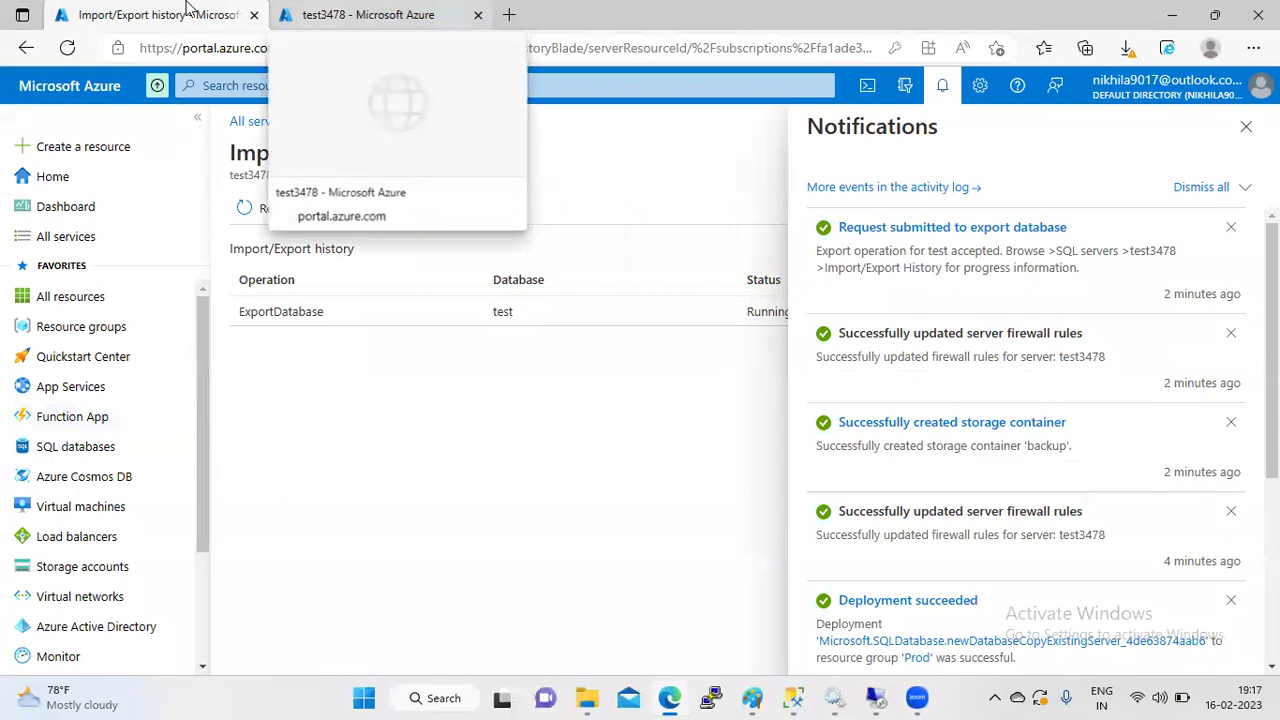
pyautogui.click(360, 14)
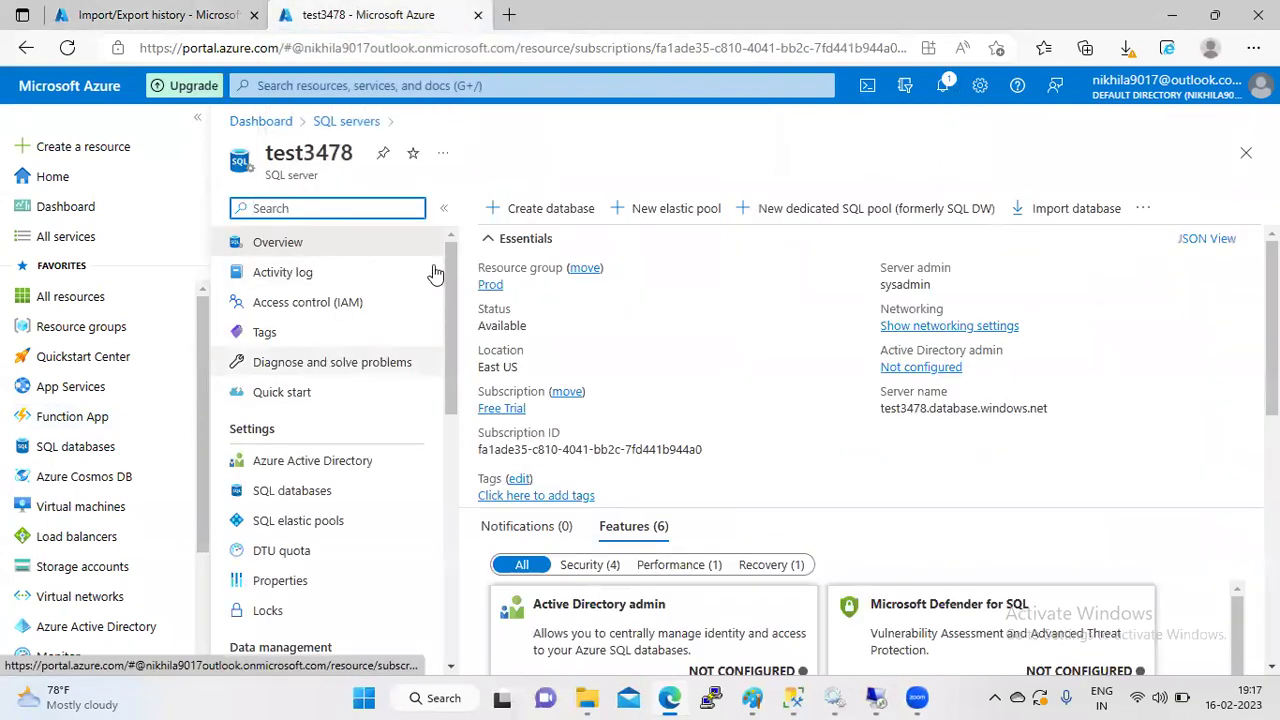
pyautogui.scroll(-1, 450, 276)
pyautogui.scroll(1, 450, 276)
pyautogui.moveTo(450, 276); pyautogui.dragTo(456, 355)
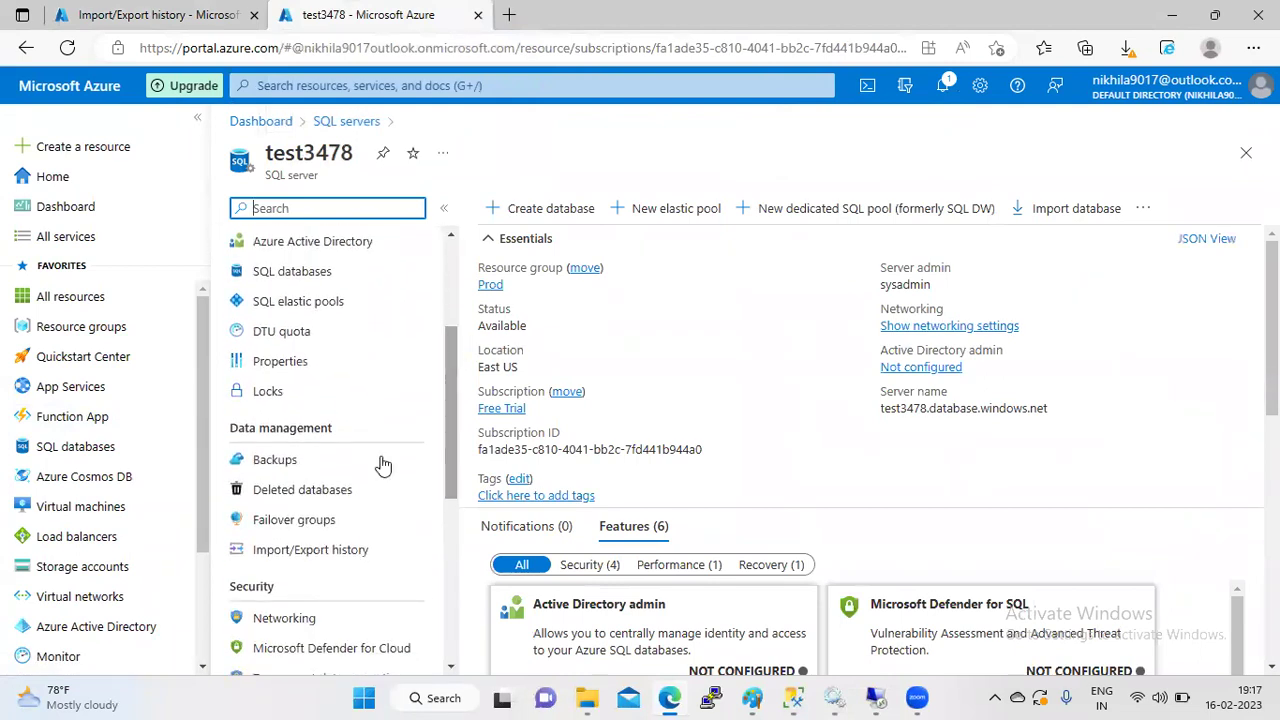
pyautogui.click(340, 560)
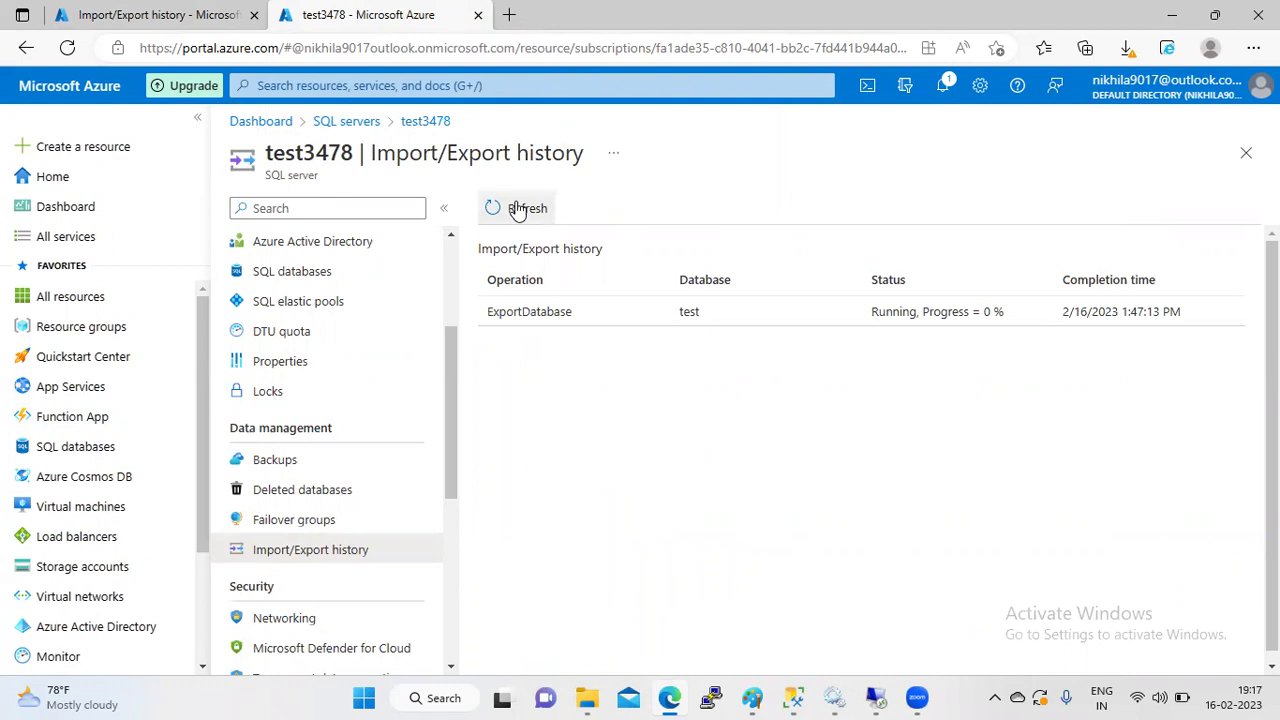
pyautogui.hotkey('ctrl', 'shift', 'Tab')
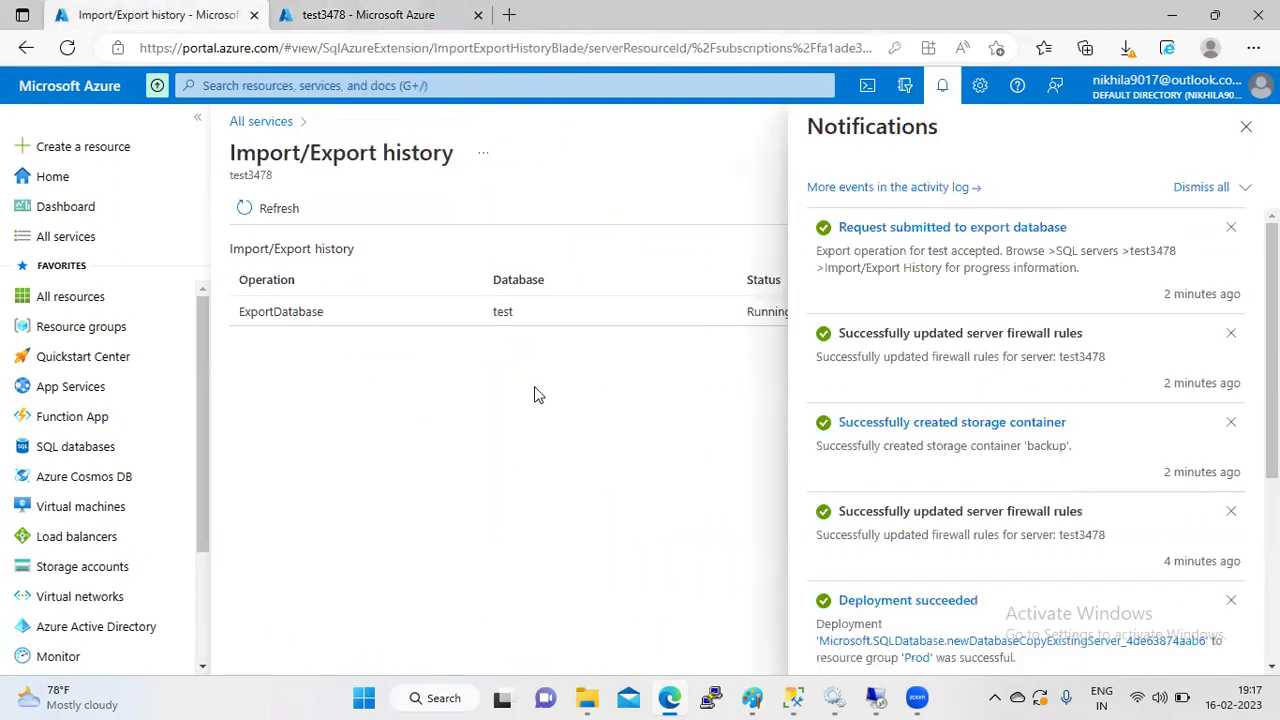
pyautogui.click(1246, 126)
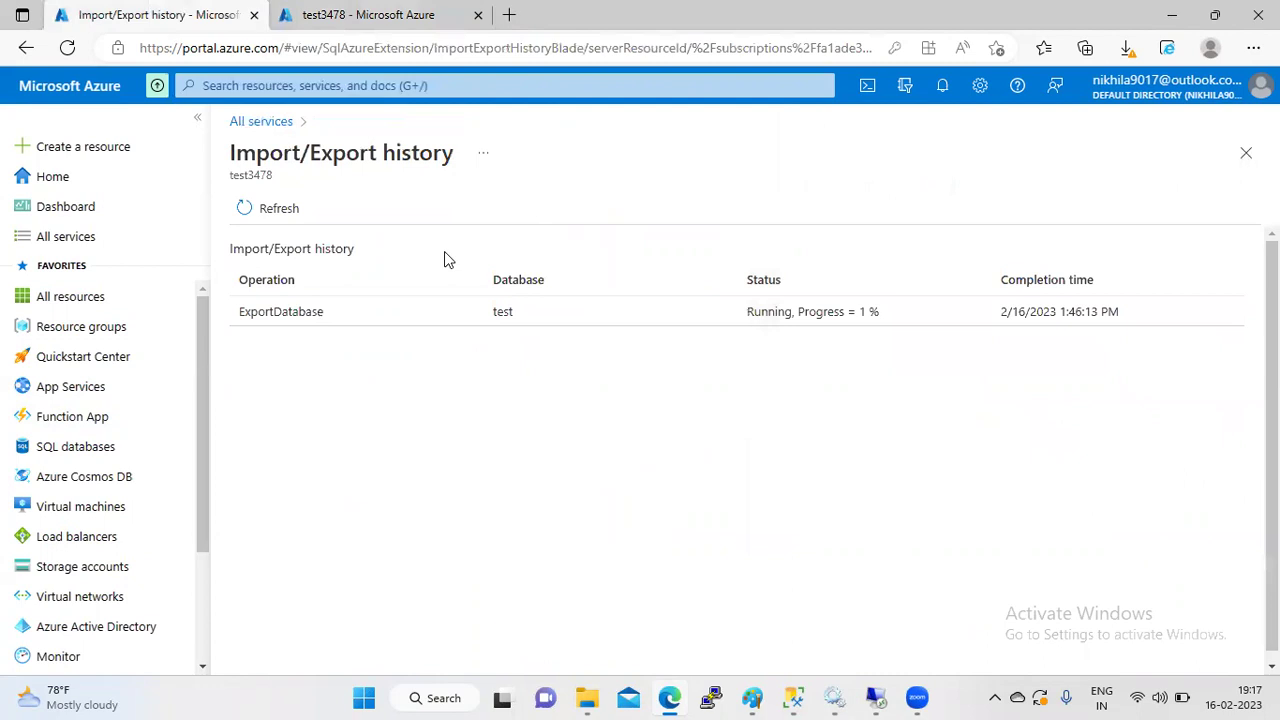
pyautogui.click(280, 214)
pyautogui.click(380, 15)
pyautogui.click(155, 10)
pyautogui.click(380, 15)
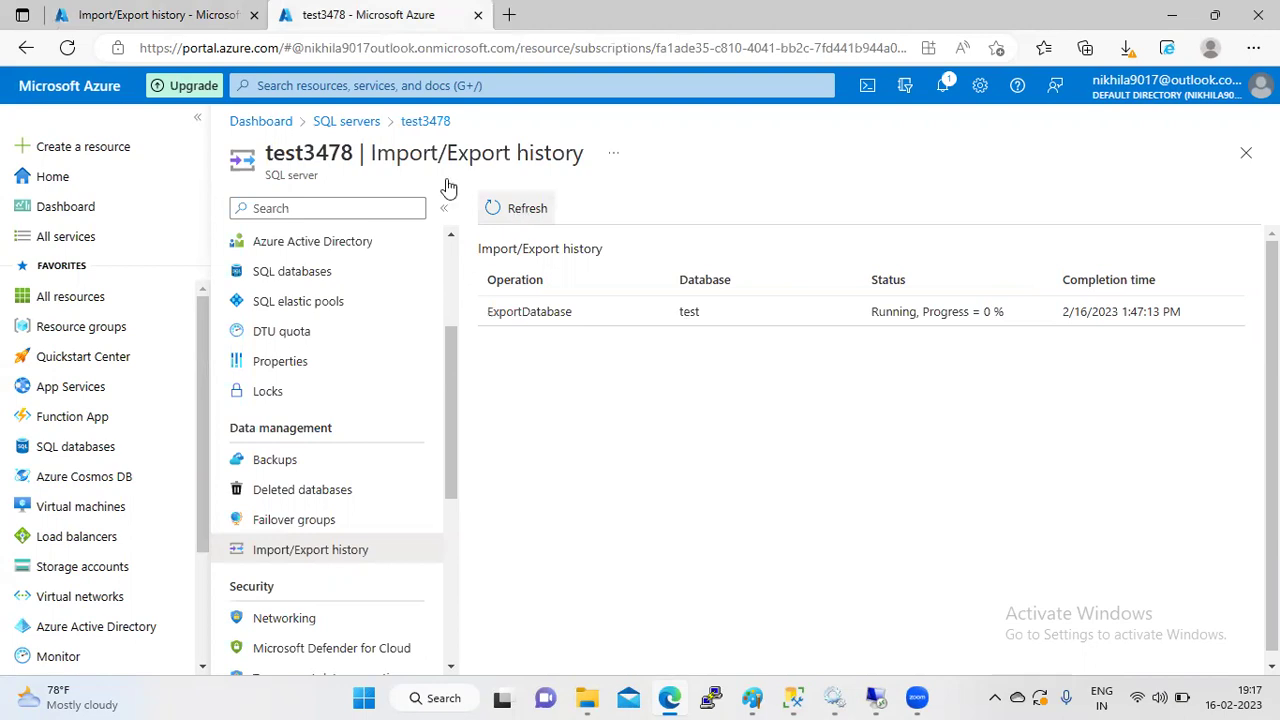
pyautogui.click(140, 10)
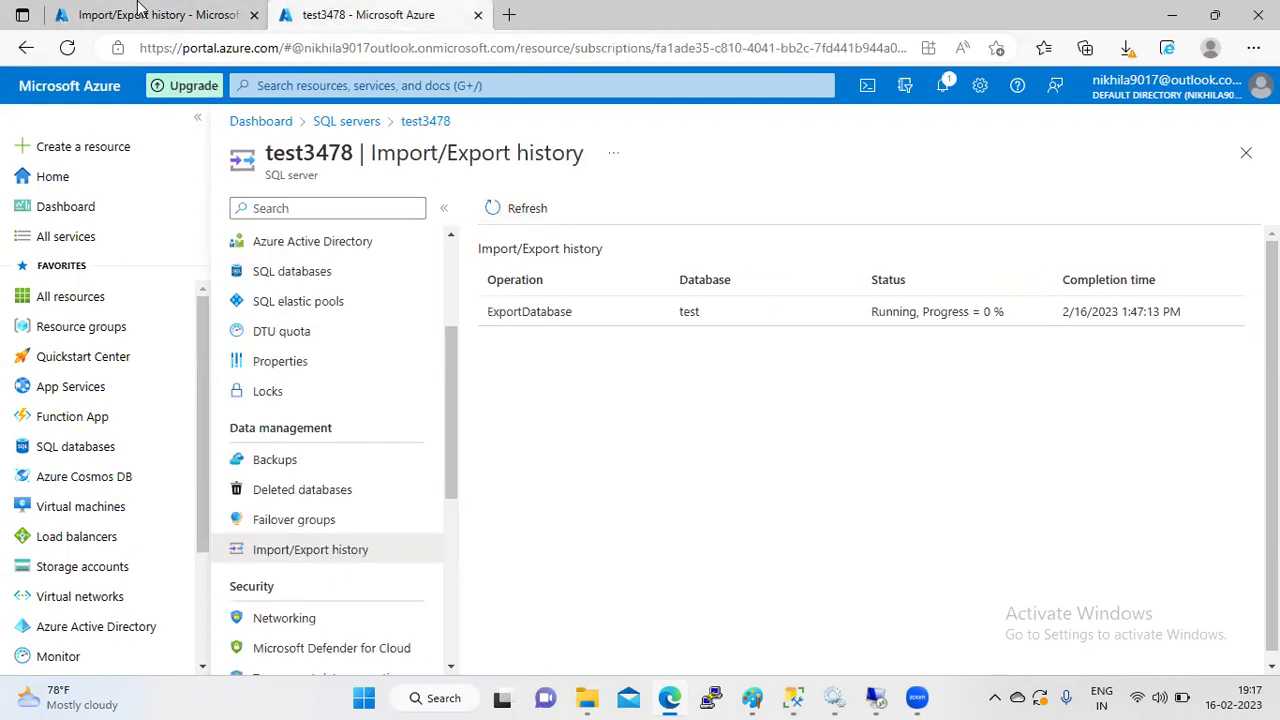
pyautogui.hotkey('ctrl', 'Tab')
pyautogui.click(168, 13)
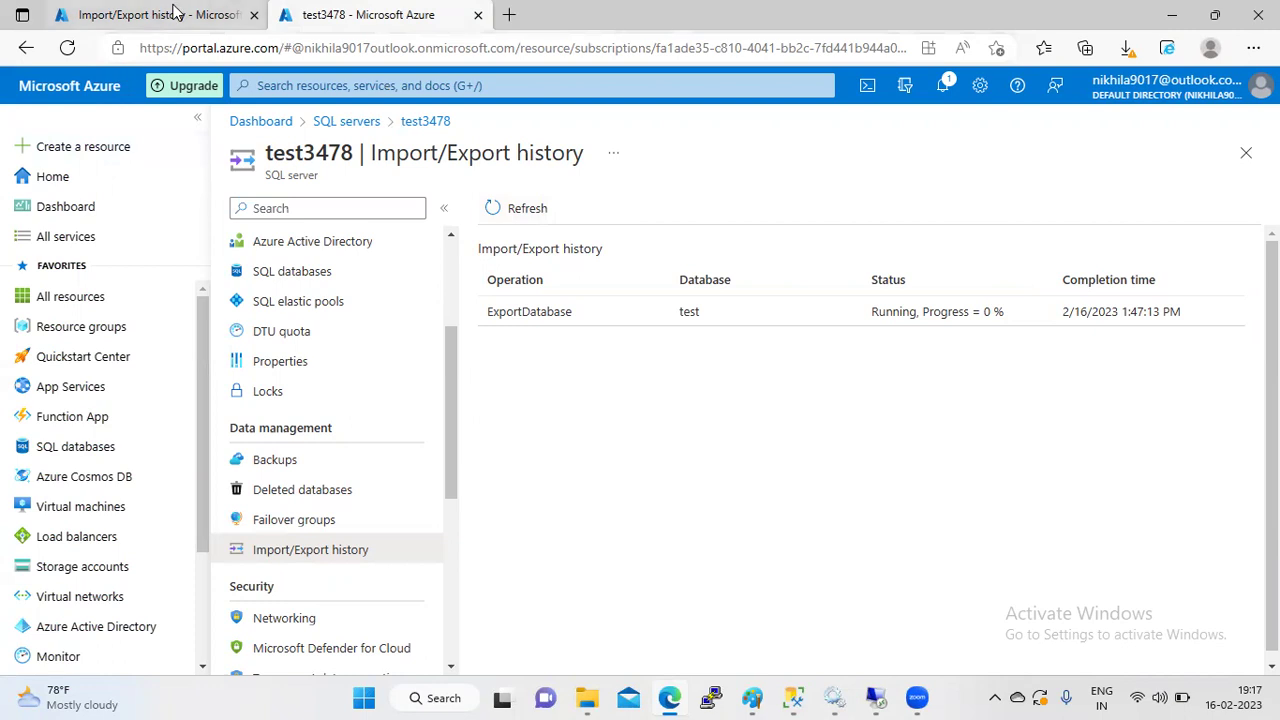
pyautogui.hotkey('ctrl', 'Tab')
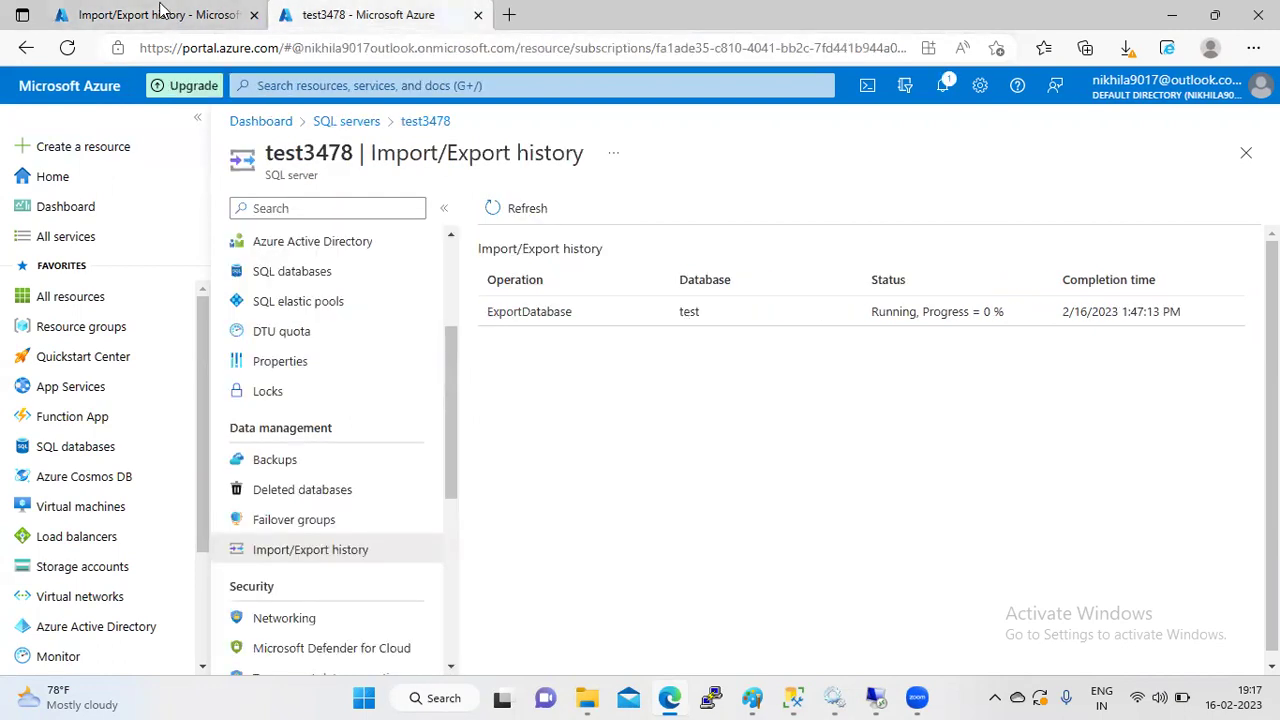
pyautogui.click(172, 12)
pyautogui.hotkey('ctrl', 'Tab')
pyautogui.click(215, 12)
pyautogui.hotkey('ctrl', 'Tab')
pyautogui.moveTo(165, 12); pyautogui.dragTo(300, 12)
pyautogui.click(210, 8)
pyautogui.hotkey('ctrl', 'shift', 'pagedown')
pyautogui.click(200, 10)
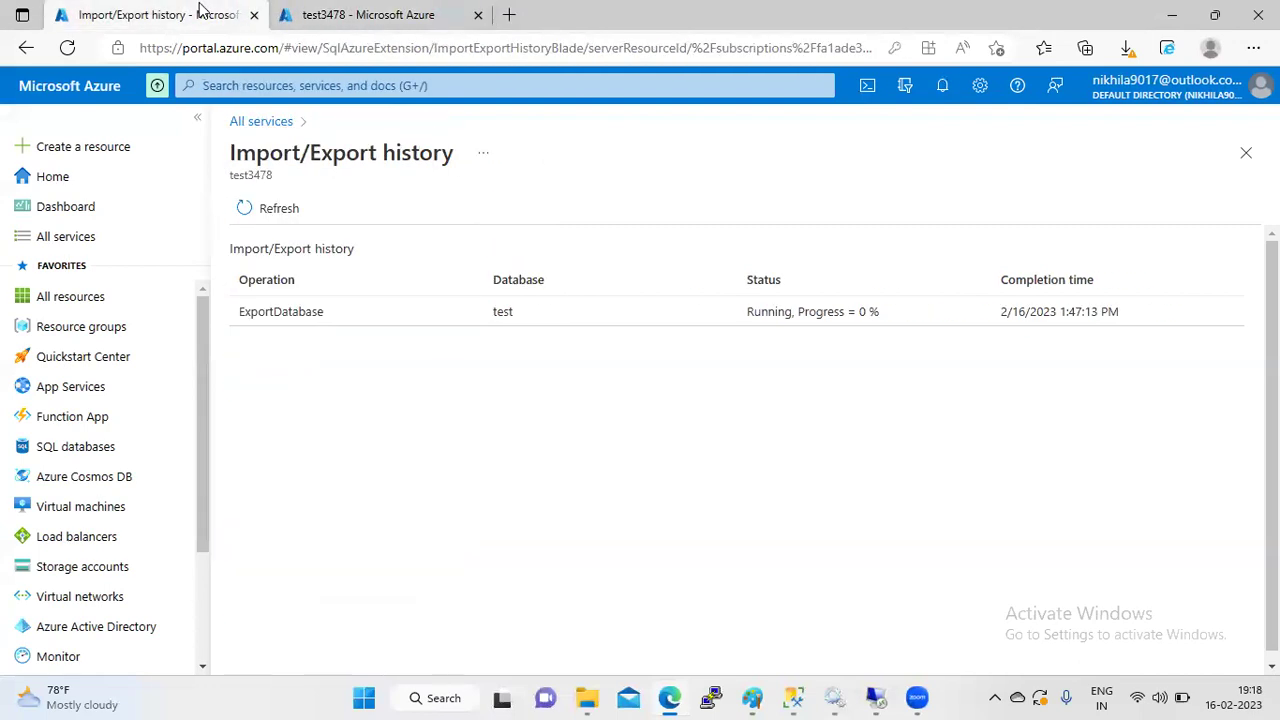
pyautogui.hotkey('ctrl', 'Tab')
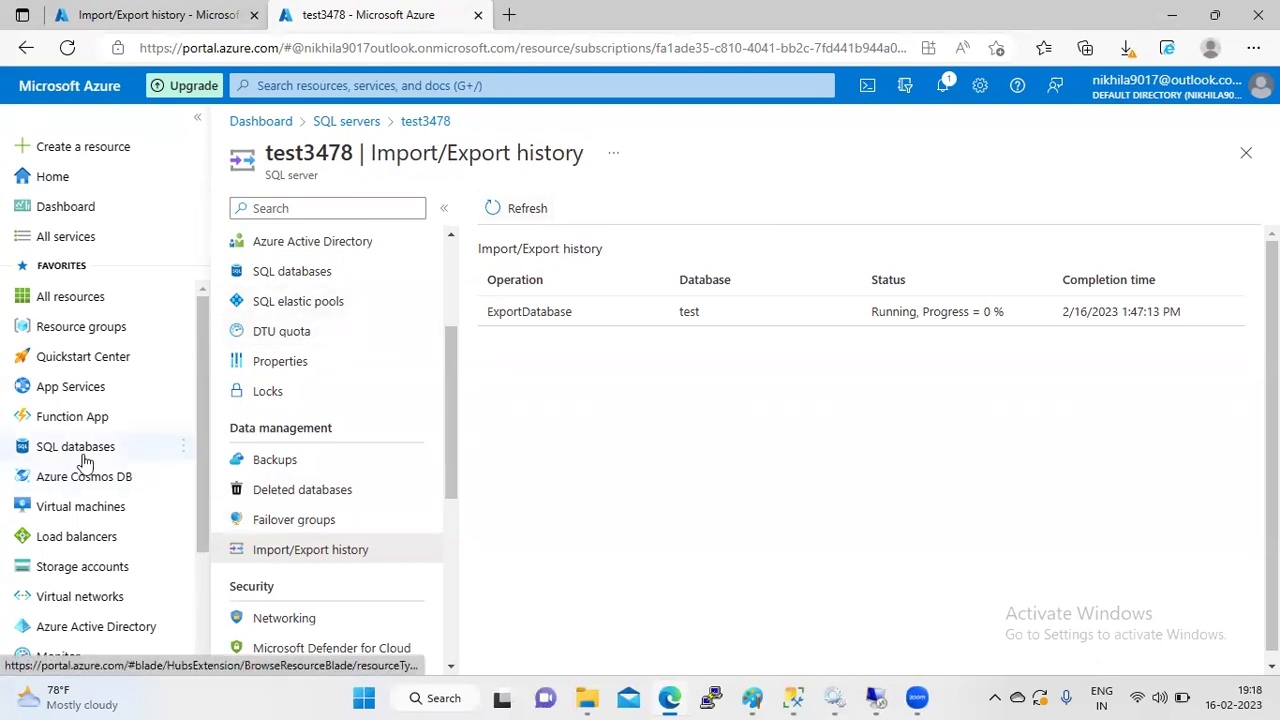
# - Search 'storag' to reach Storage accounts and open sqlauditingo
pyautogui.click(90, 570)
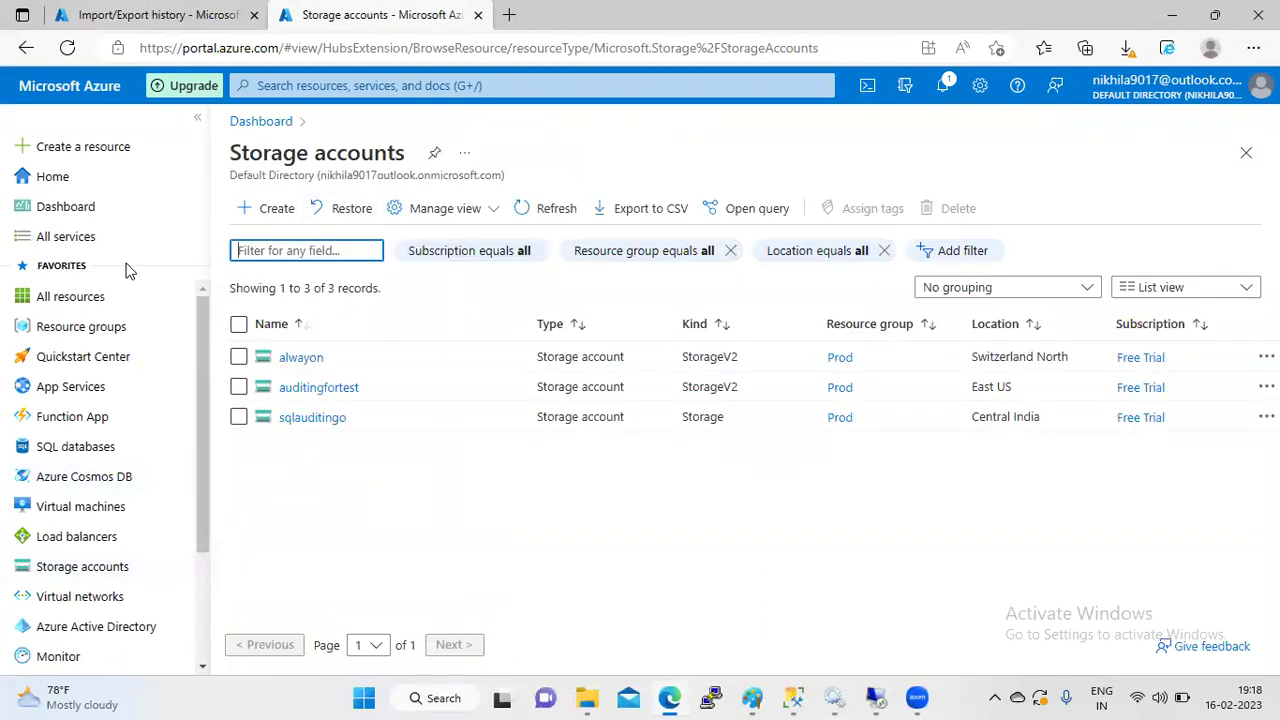
pyautogui.click(72, 240)
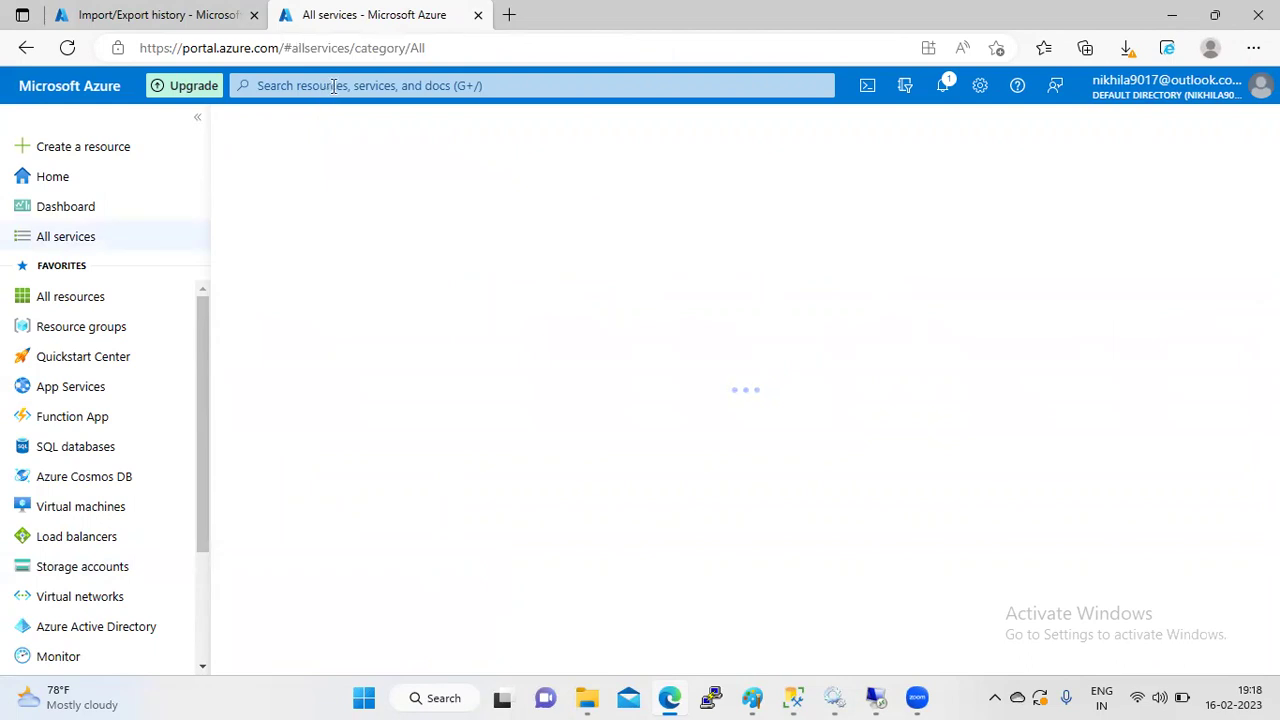
pyautogui.click(333, 86)
pyautogui.write('storag')
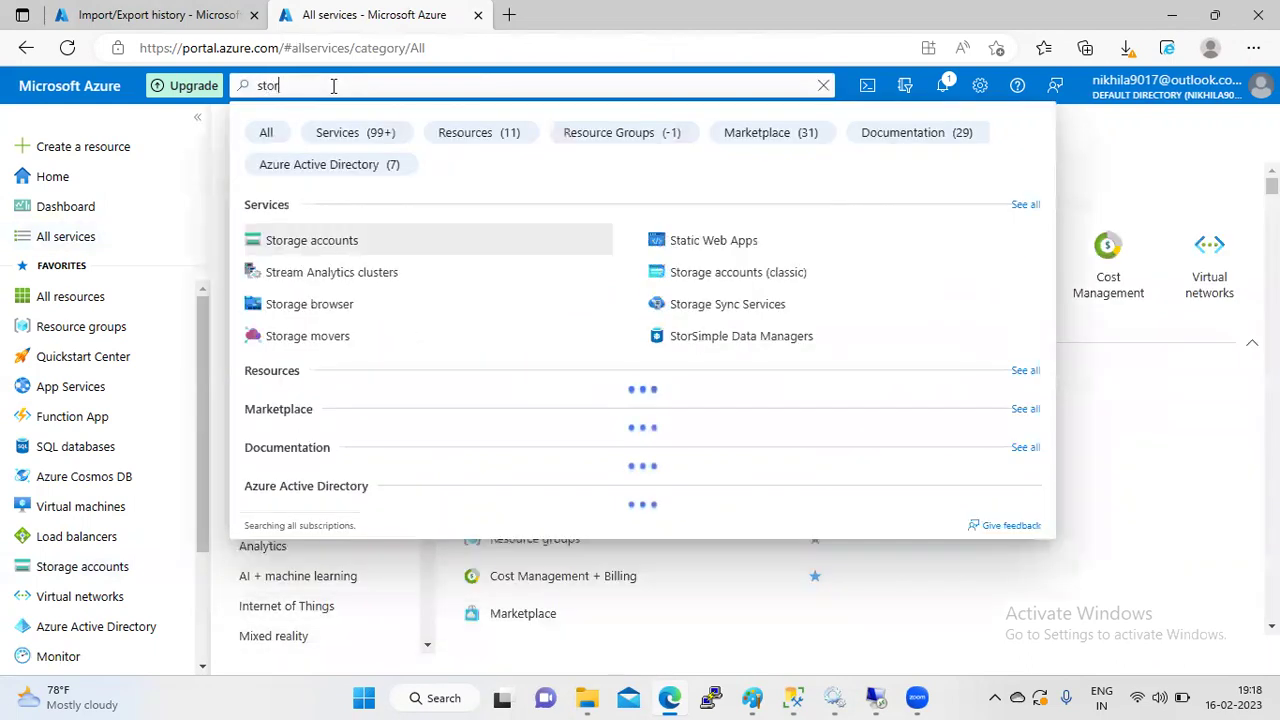
pyautogui.click(265, 242)
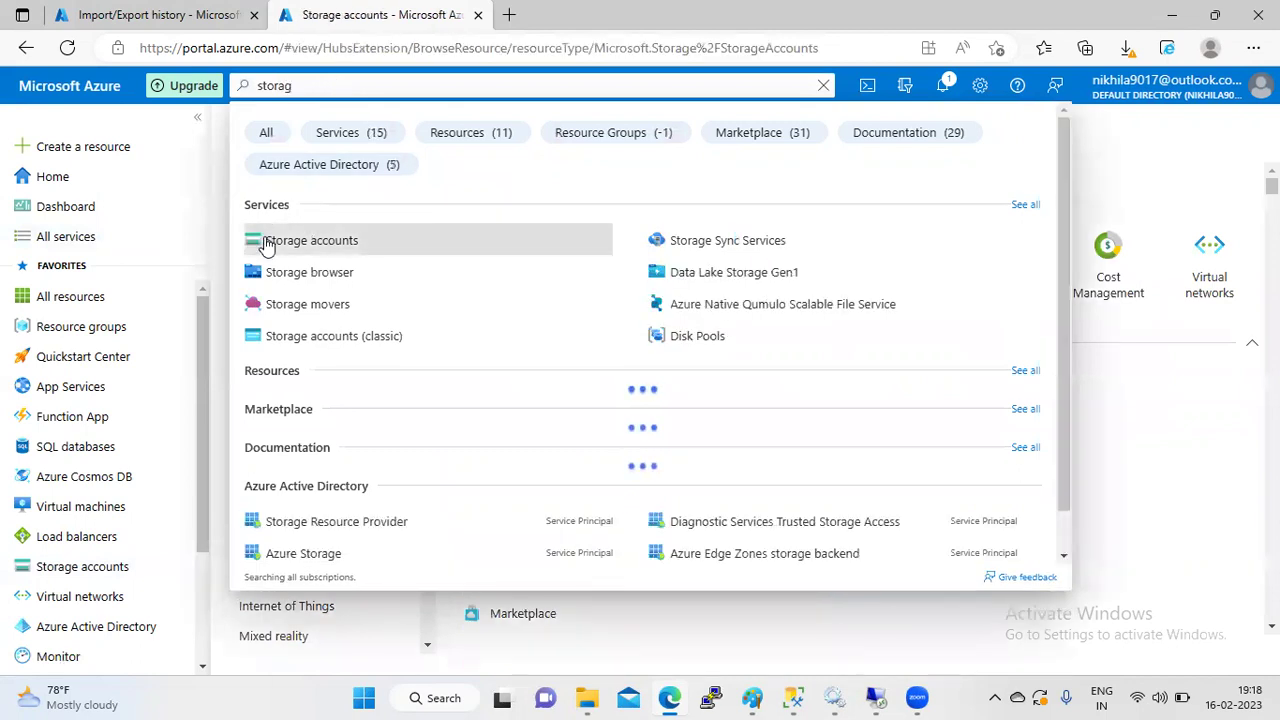
pyautogui.click(378, 490)
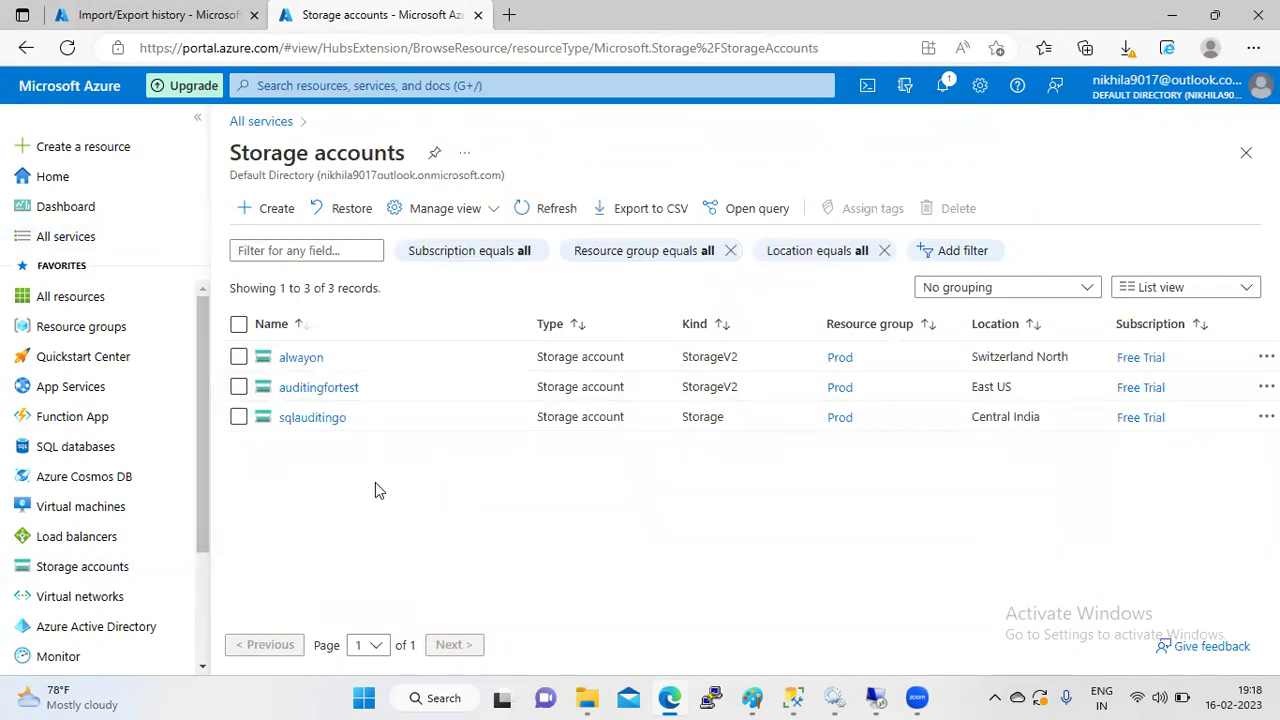
pyautogui.click(310, 420)
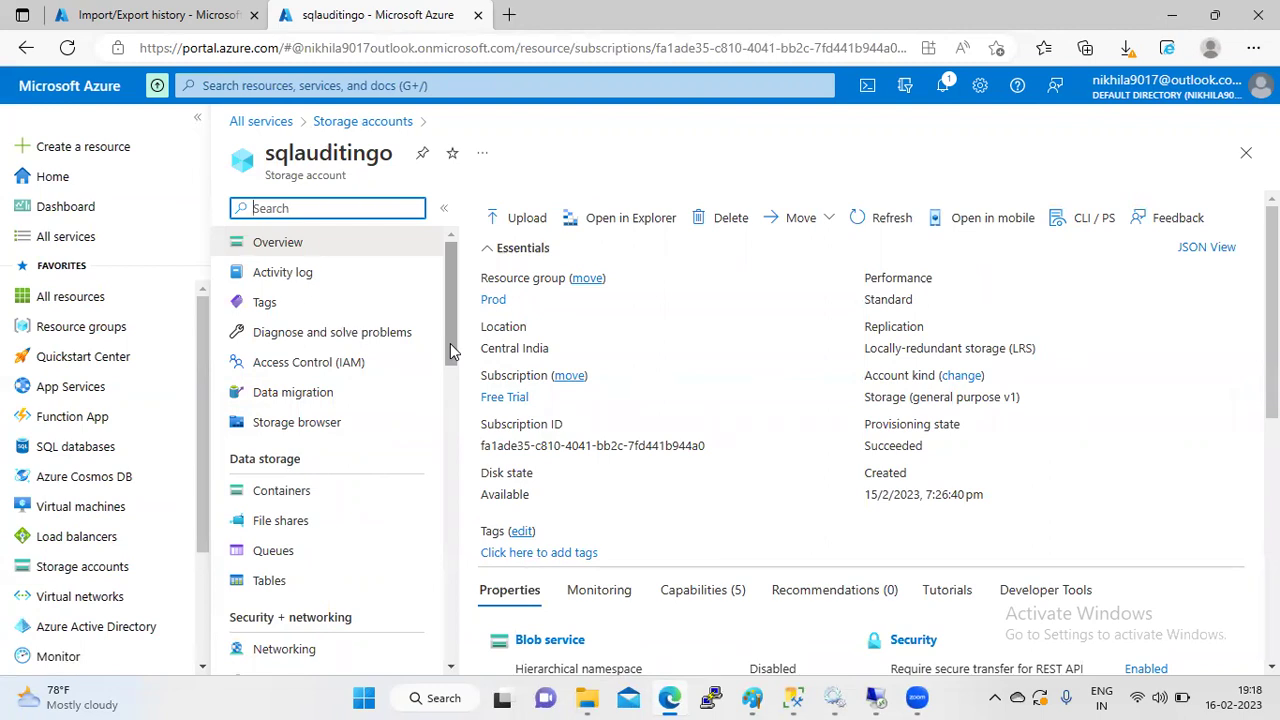
# - Open the backup container and select the test-2023-2-16-19-13.bacpac blob to view its details
pyautogui.click(311, 491)
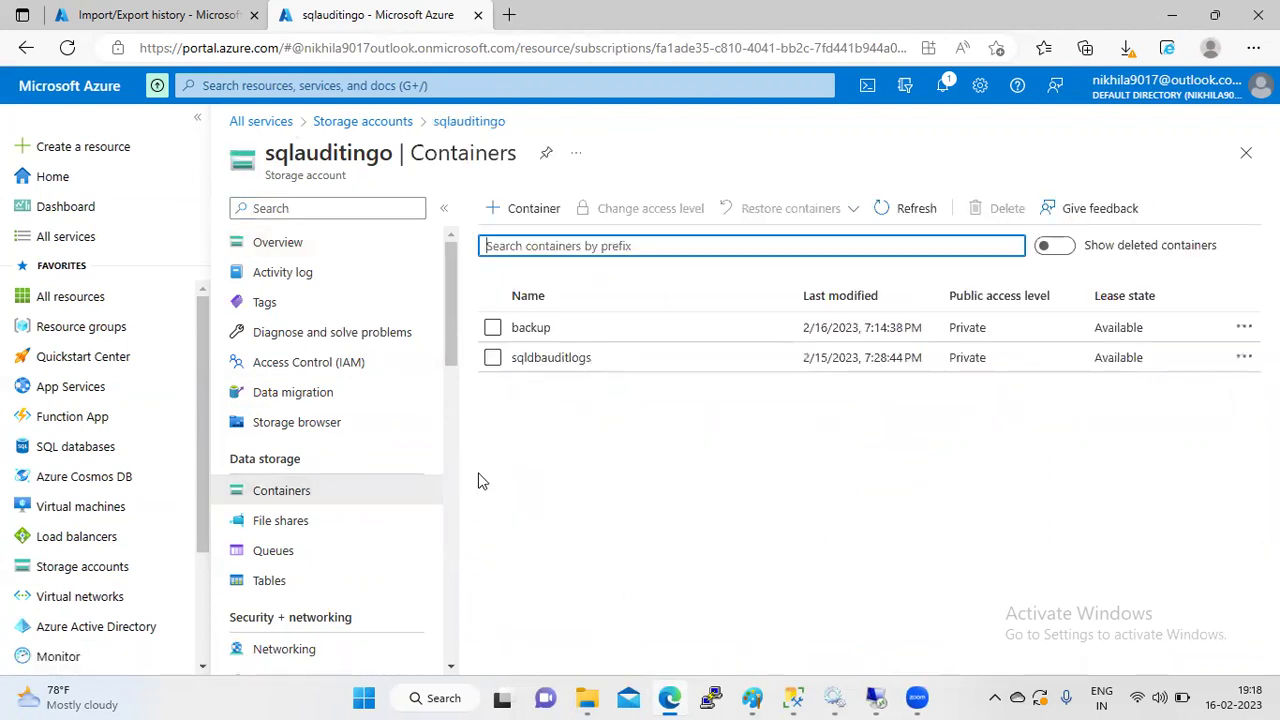
pyautogui.click(537, 328)
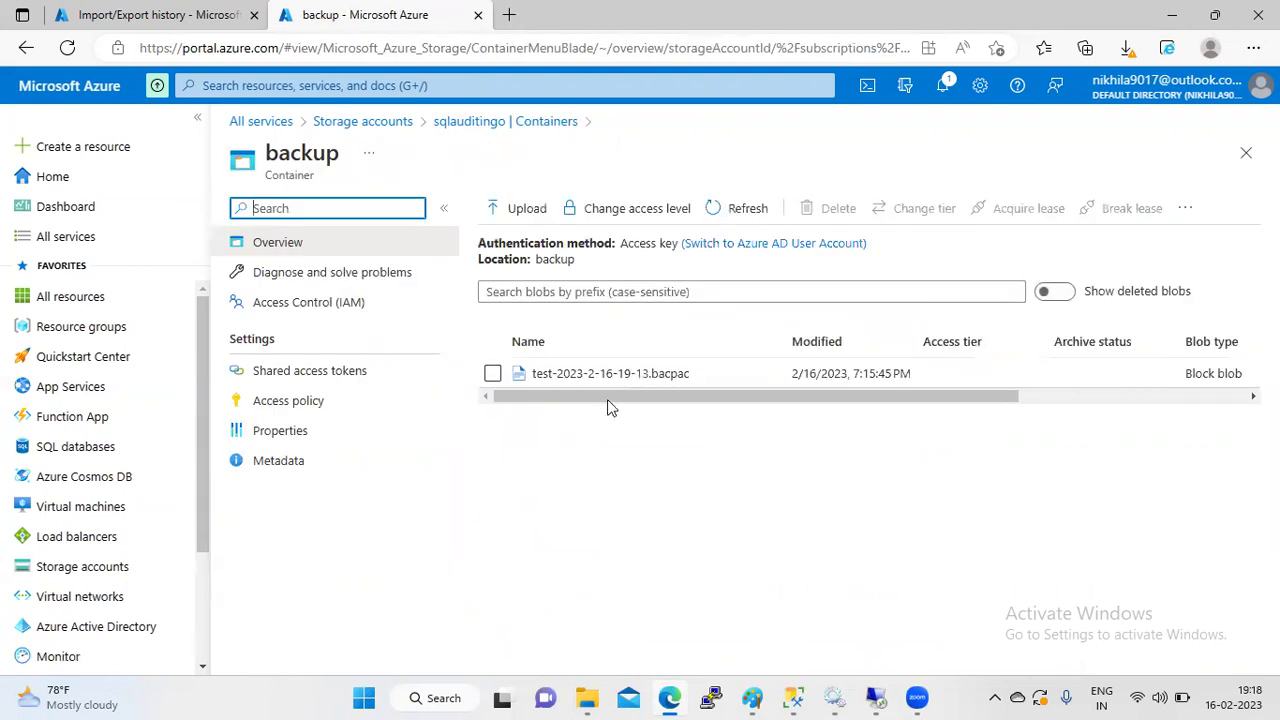
pyautogui.click(492, 373)
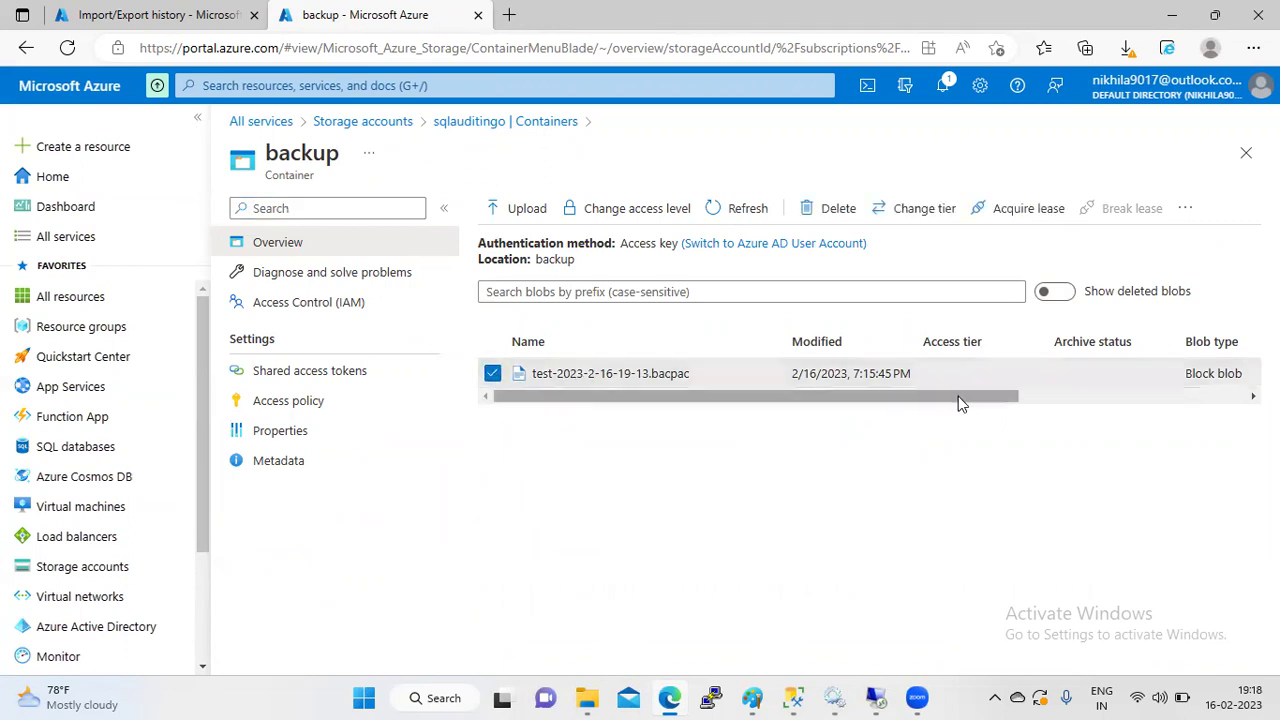
pyautogui.moveTo(914, 396); pyautogui.dragTo(1140, 396)
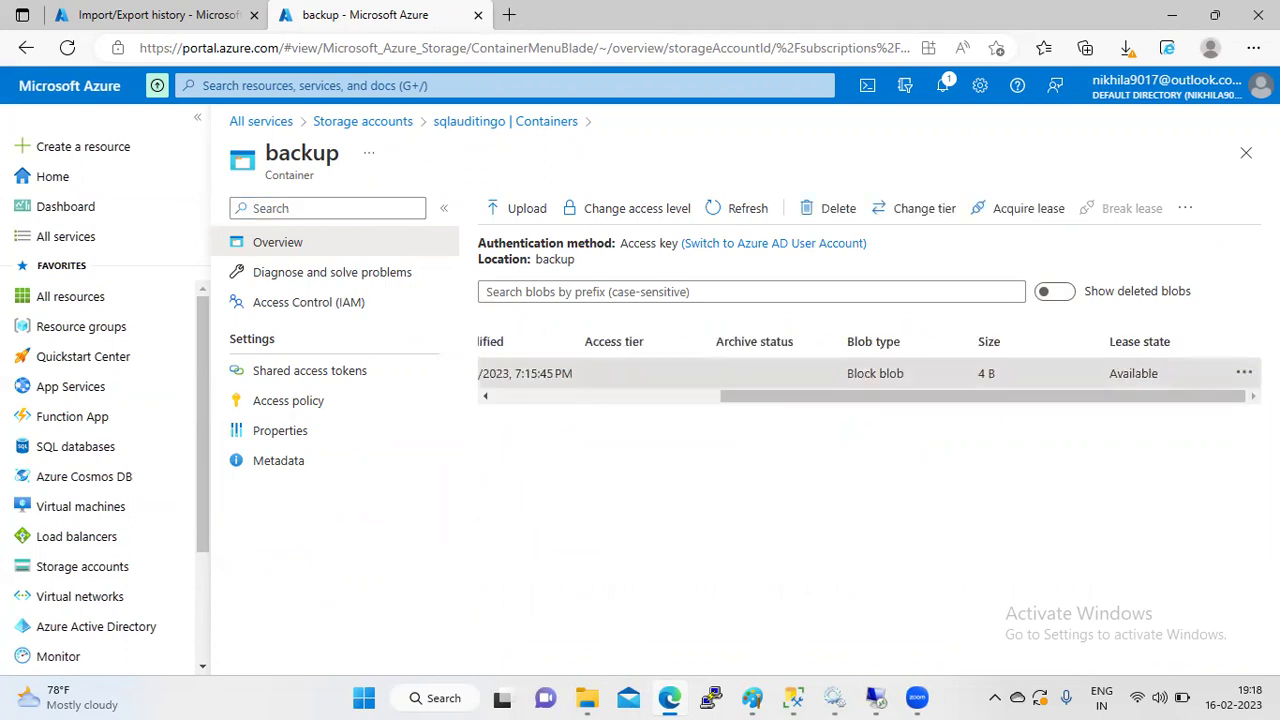
# - Download test-2023-2-16-19-13.bacpac from the backup container and check the downloads
pyautogui.click(1244, 373)
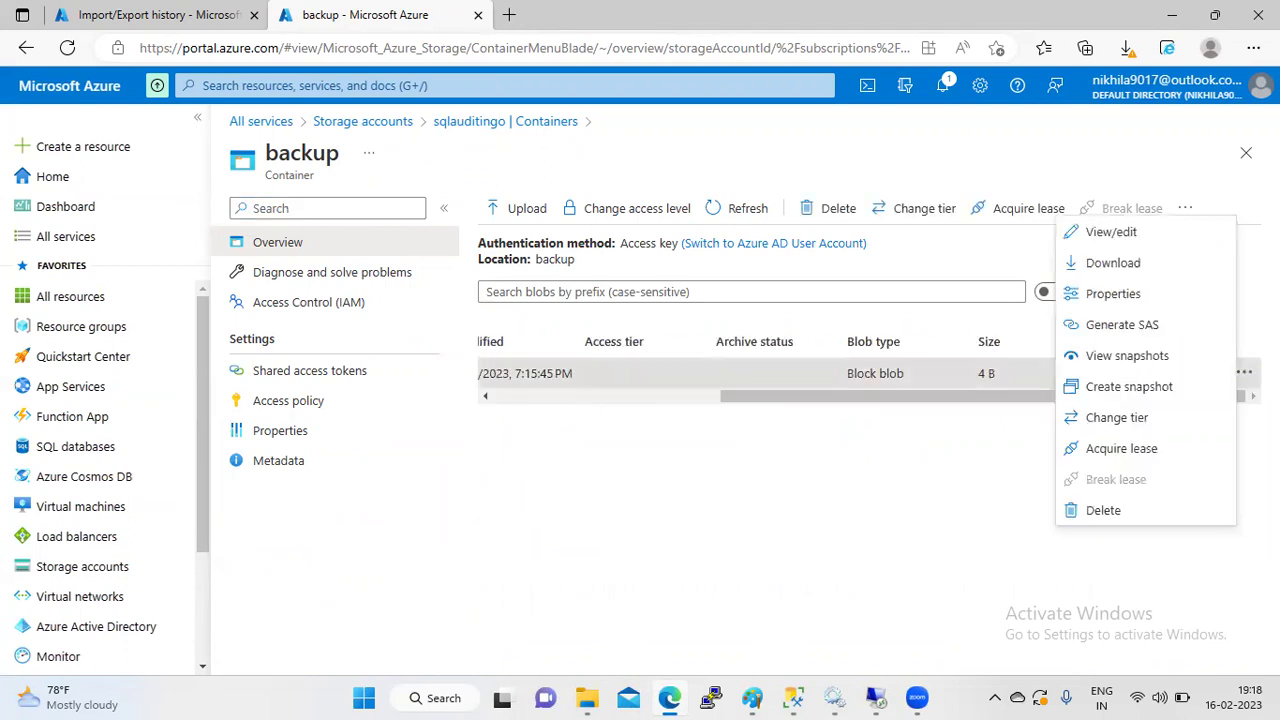
pyautogui.click(1112, 262)
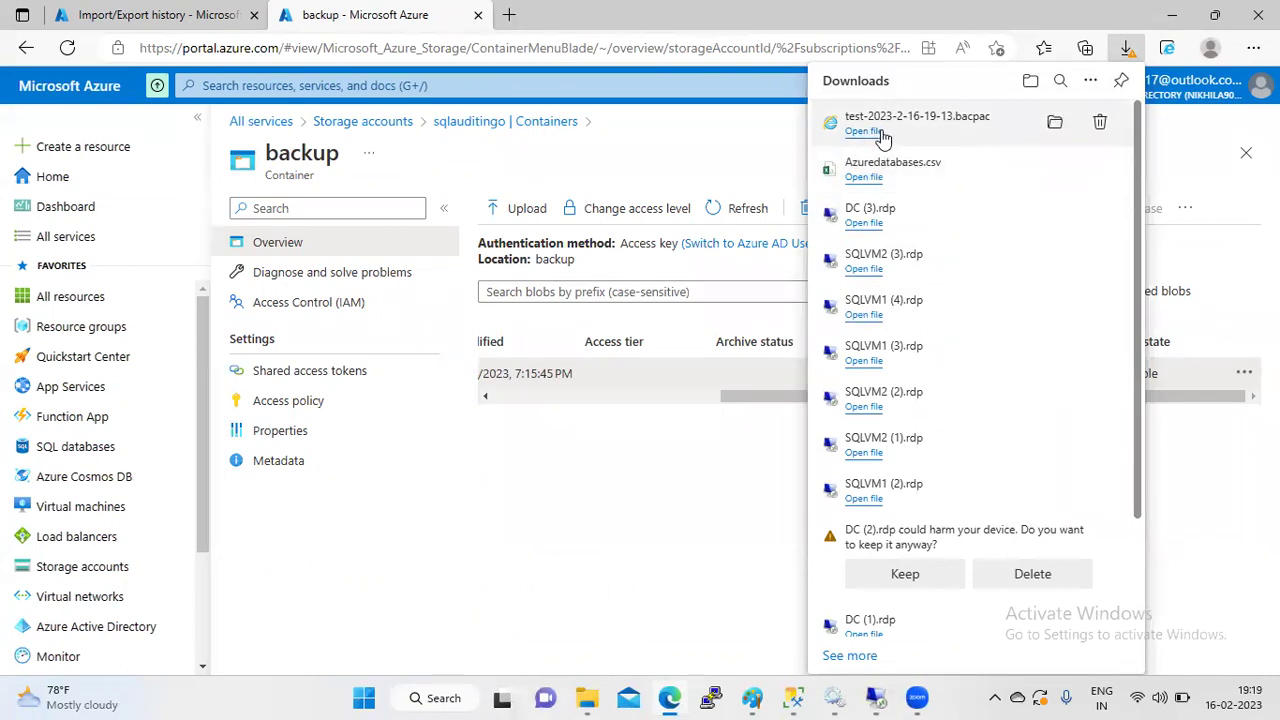
pyautogui.click(587, 698)
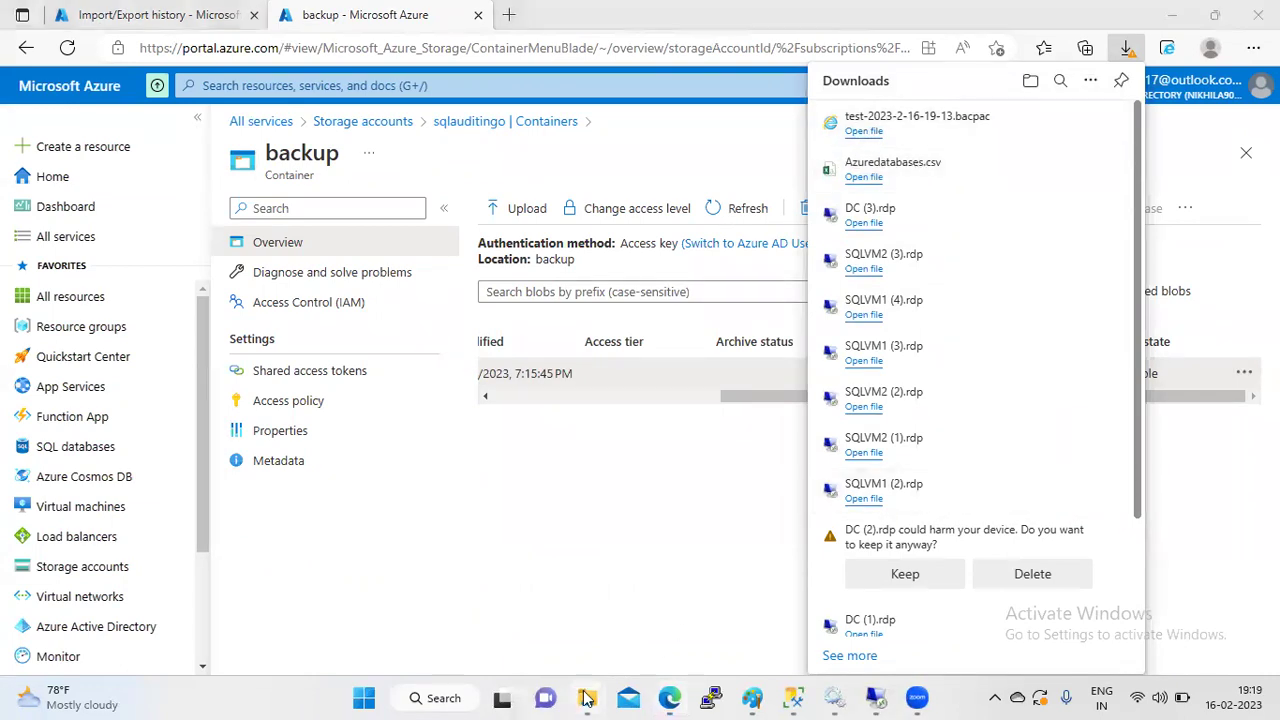
# - Confirm test-2023-2-16-19-13.bacpac is in File Explorer's Downloads, then return to Management Studio
pyautogui.click(508, 645)
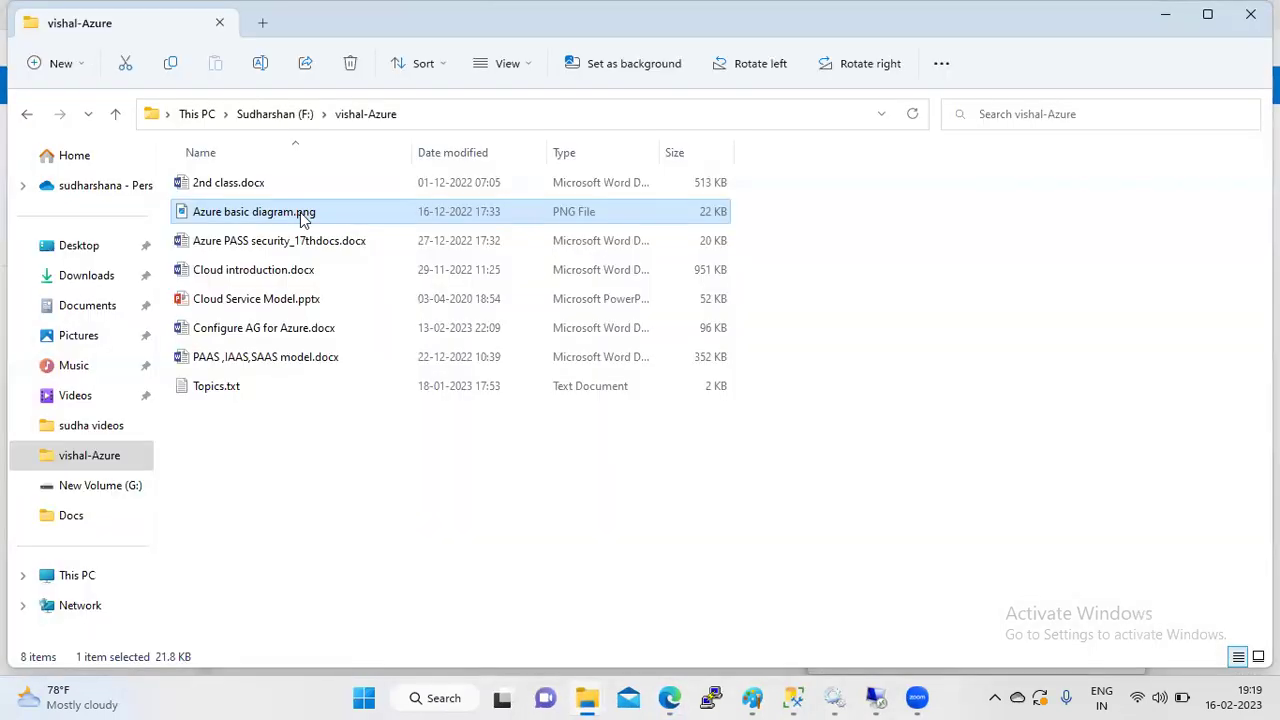
pyautogui.click(89, 275)
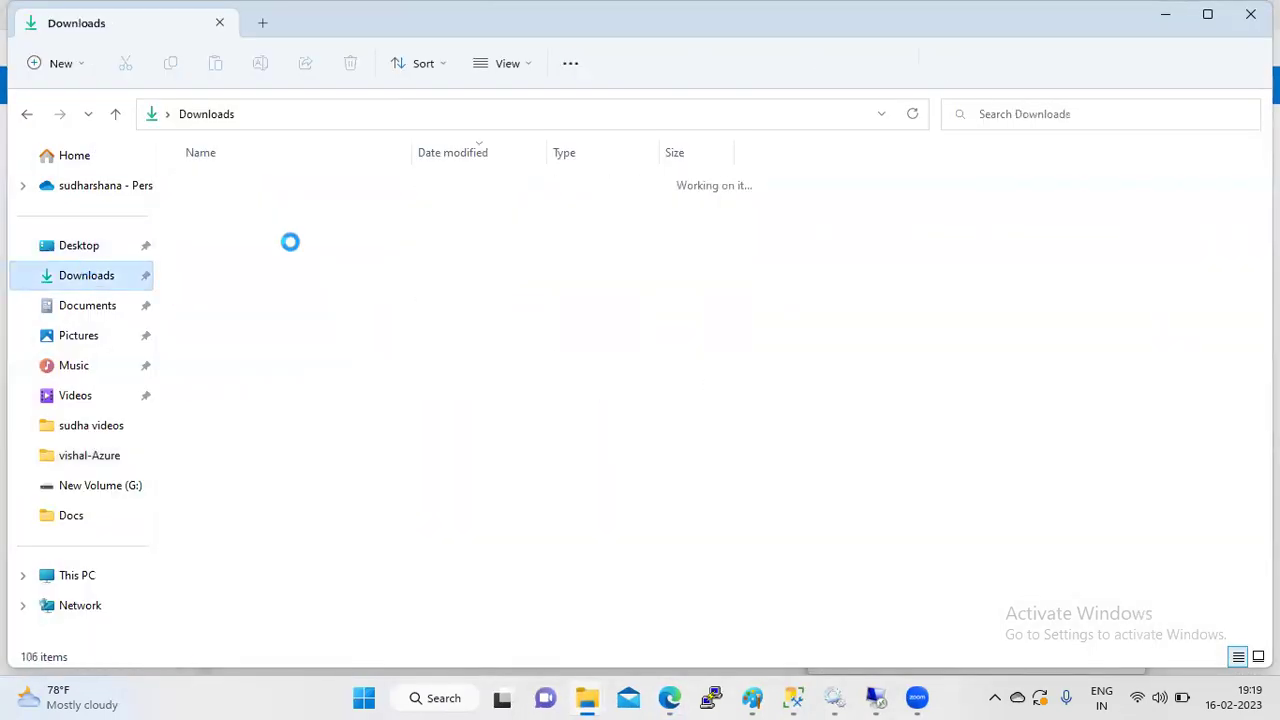
pyautogui.click(342, 222)
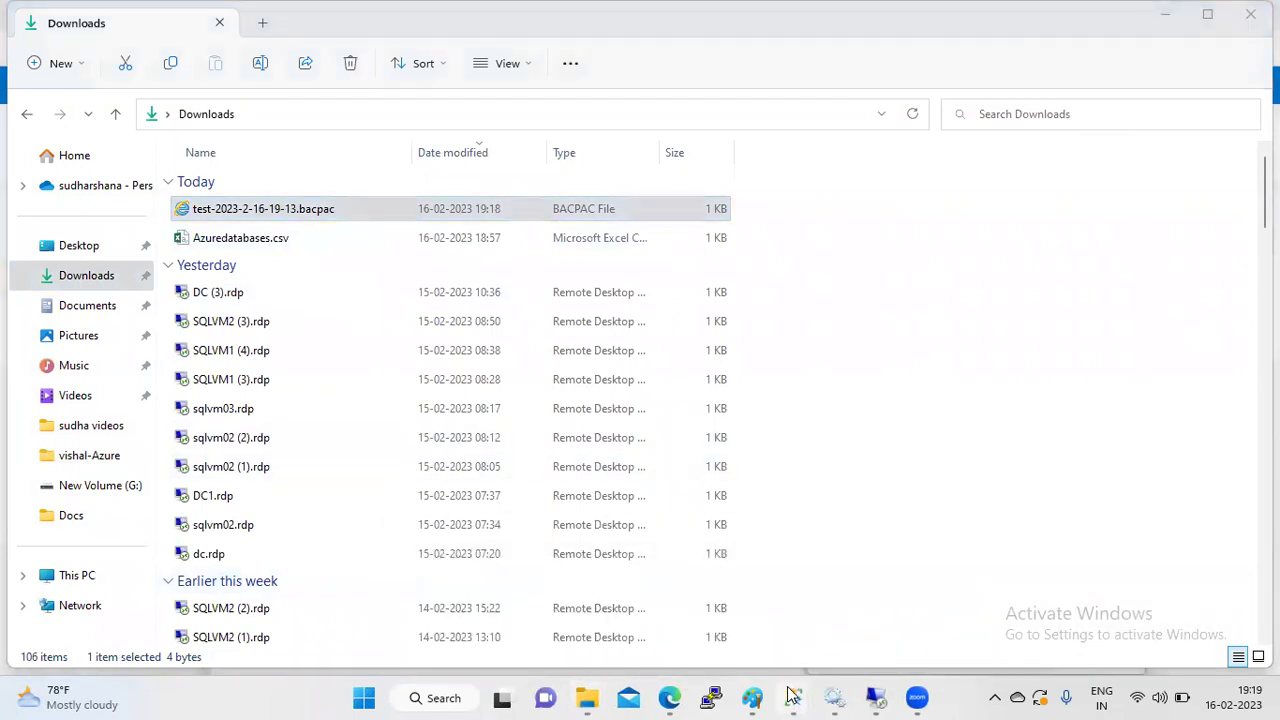
pyautogui.moveTo(792, 694)
pyautogui.click(488, 588)
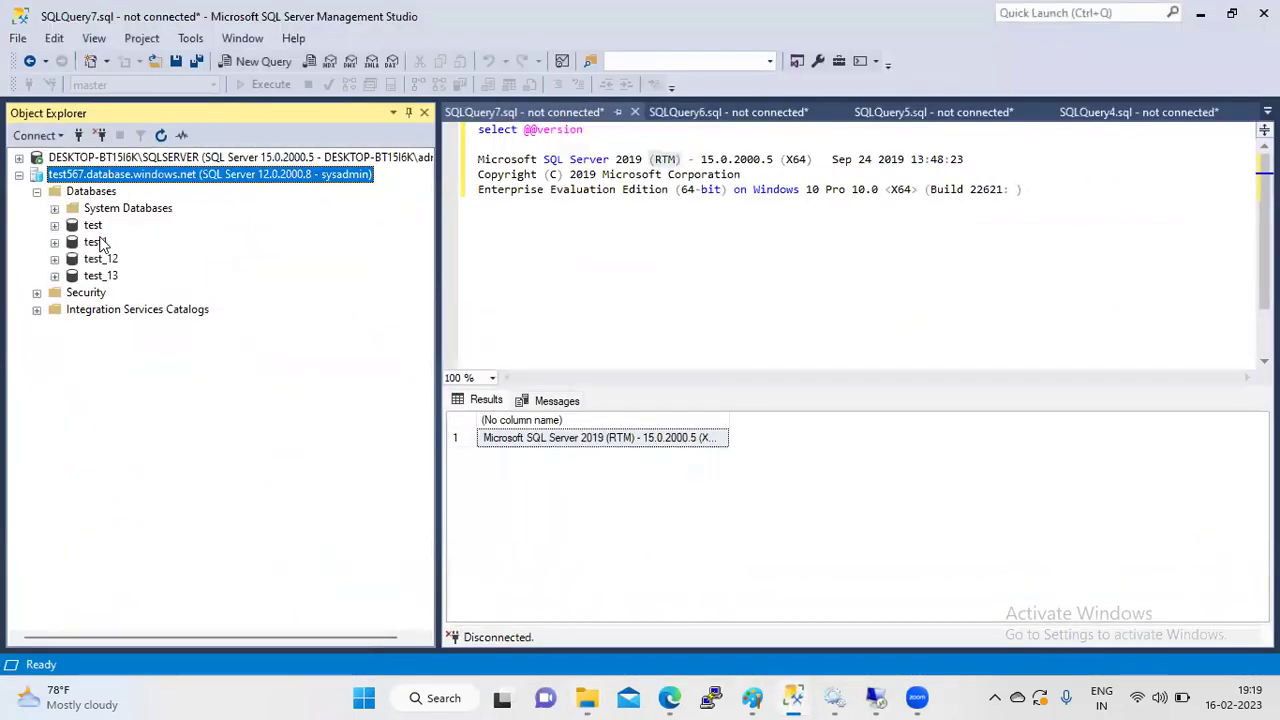
# - Disconnect the test567 Azure server and expand the local server's Databases list
pyautogui.click(100, 136)
pyautogui.click(19, 157)
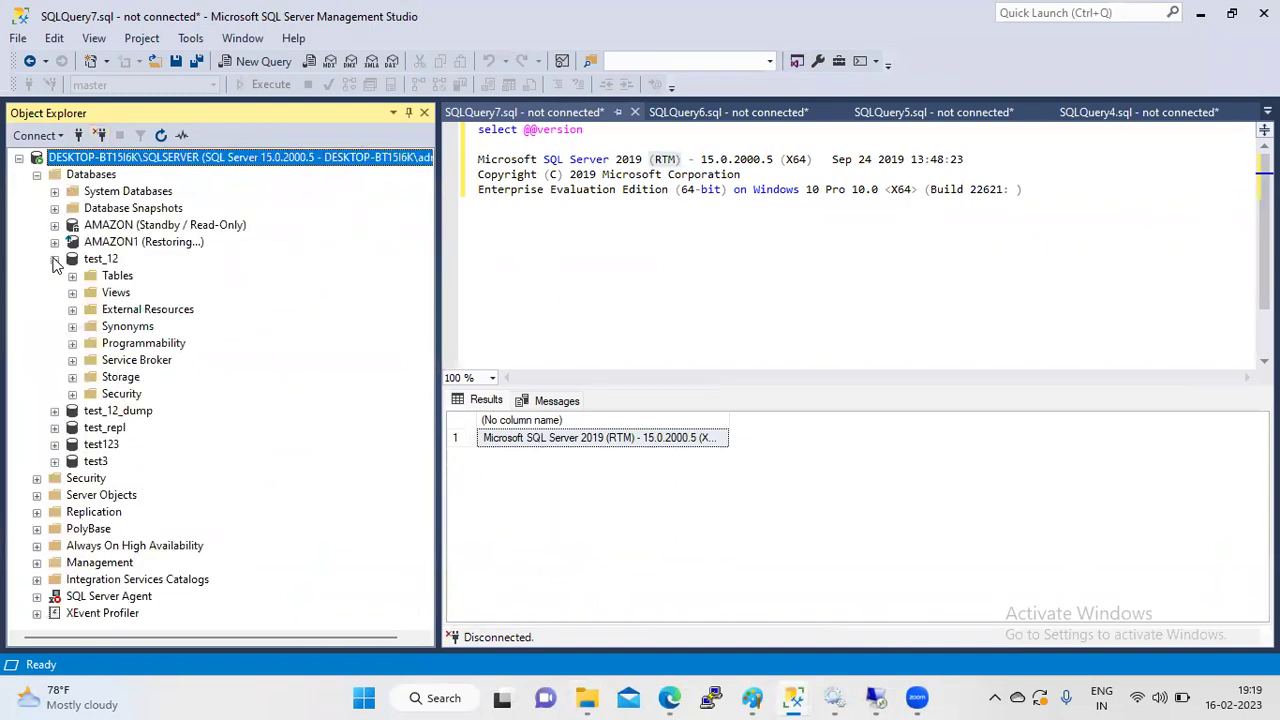
pyautogui.click(54, 259)
pyautogui.click(89, 177)
pyautogui.rightClick(89, 181)
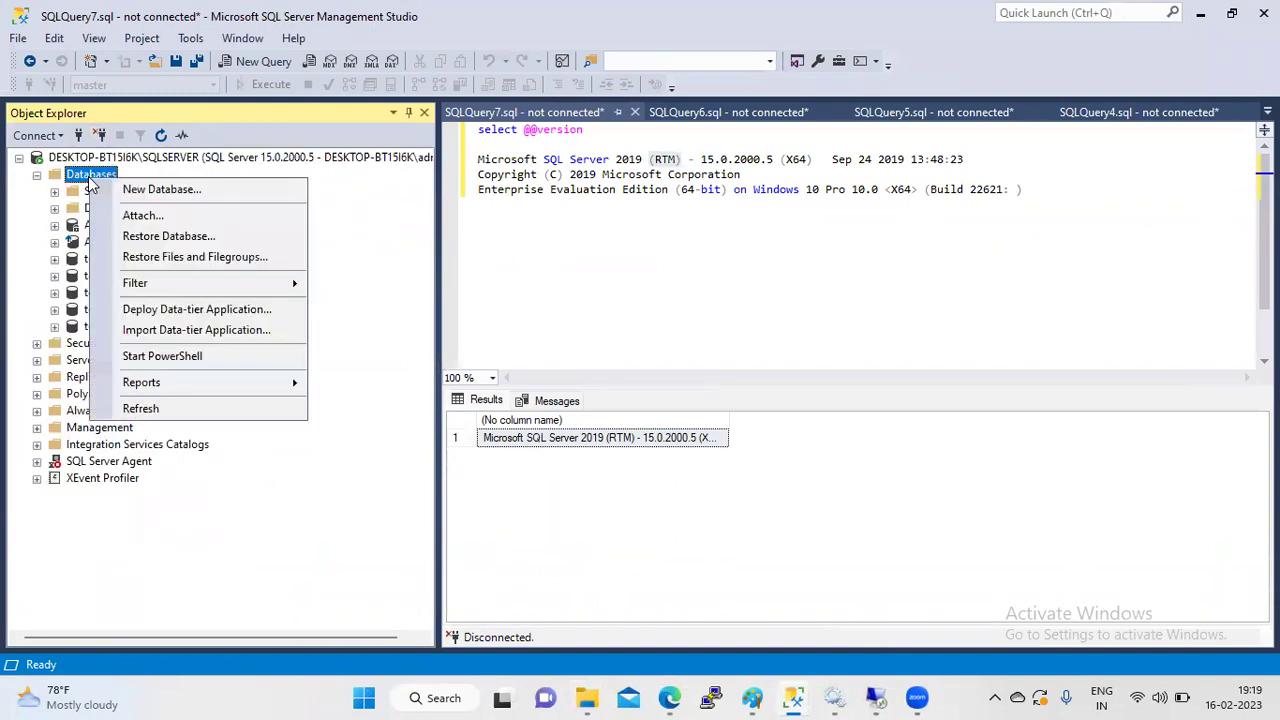
pyautogui.click(22, 310)
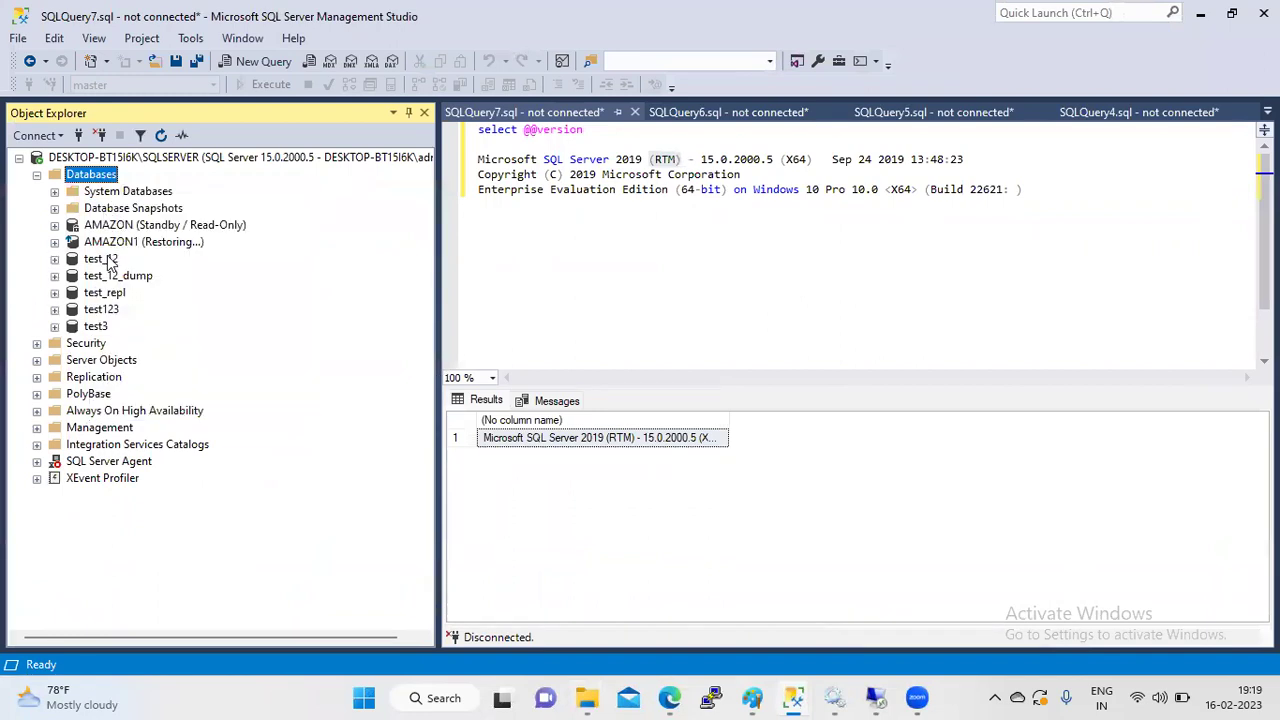
# - Start the Import Data-tier Application wizard from Databases, then cancel it
pyautogui.rightClick(107, 259)
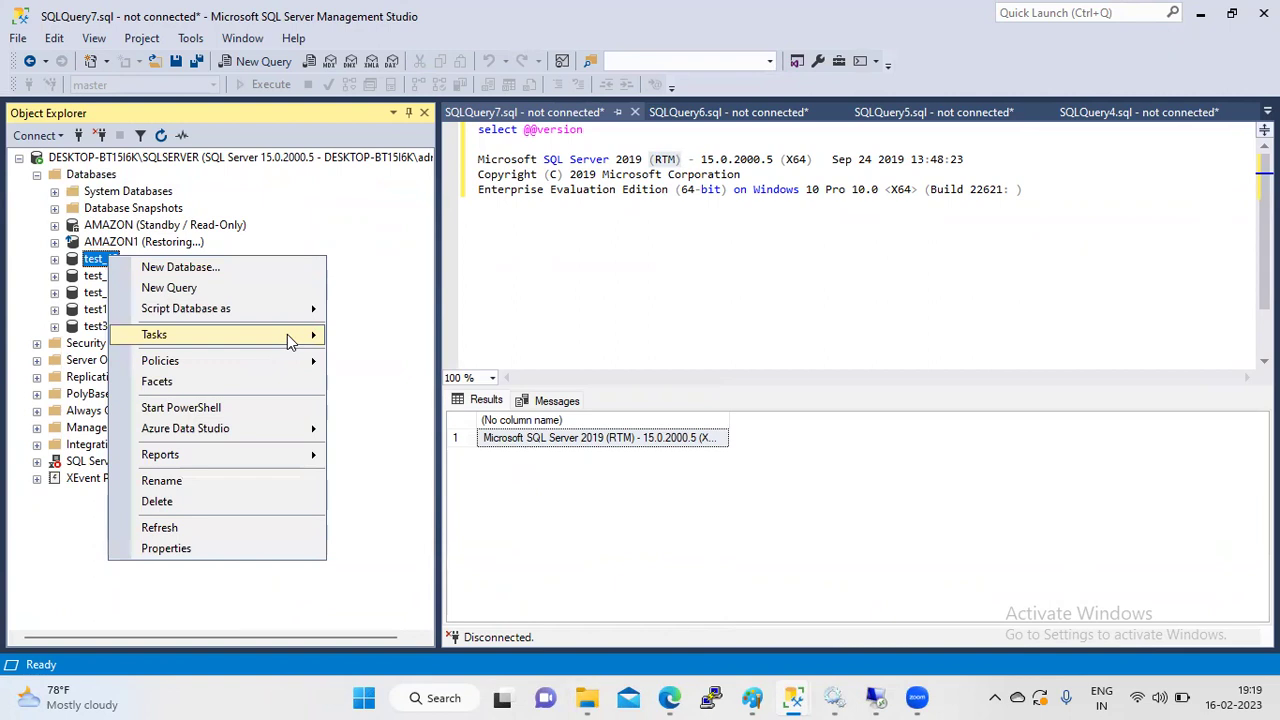
pyautogui.moveTo(287, 338)
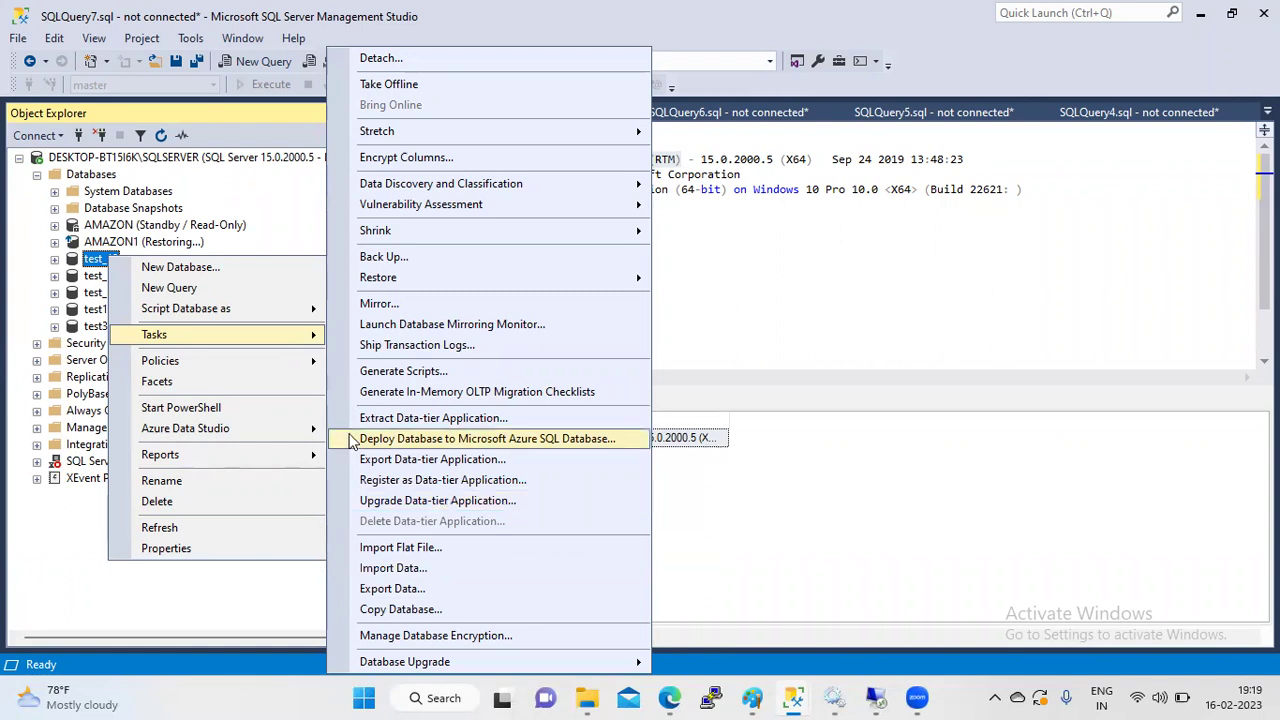
pyautogui.click(88, 177)
pyautogui.rightClick(88, 180)
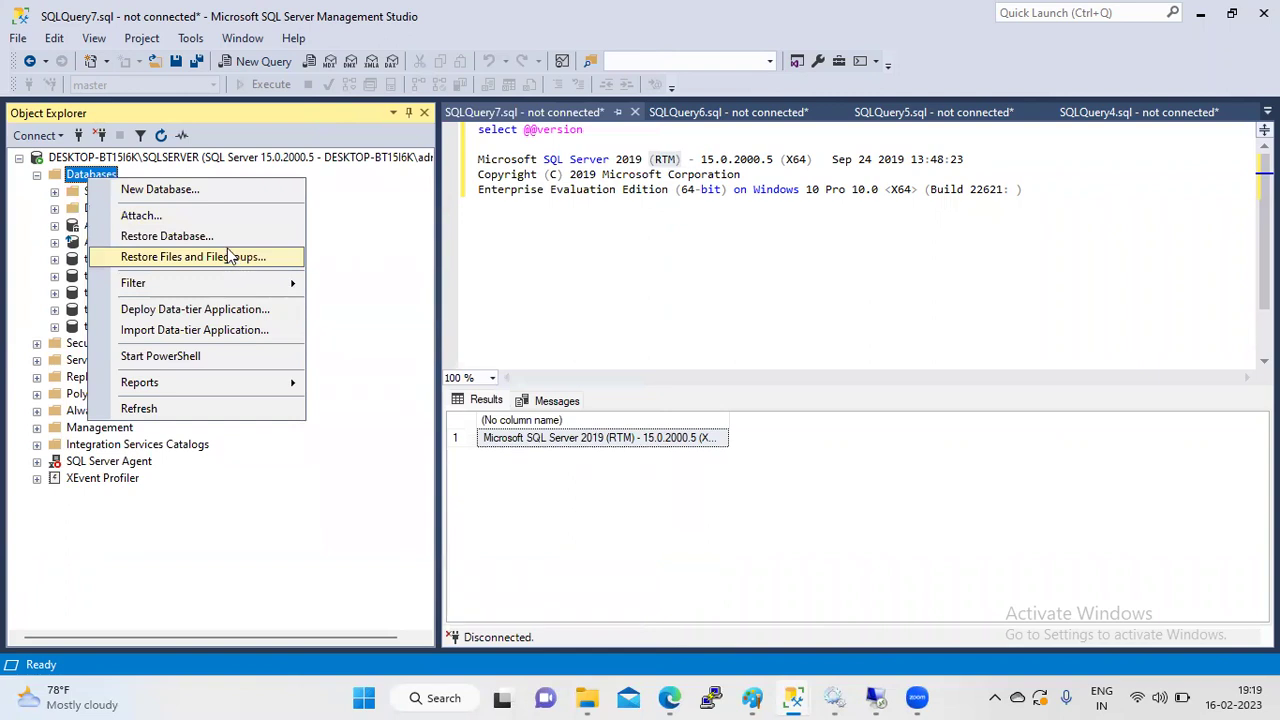
pyautogui.click(197, 336)
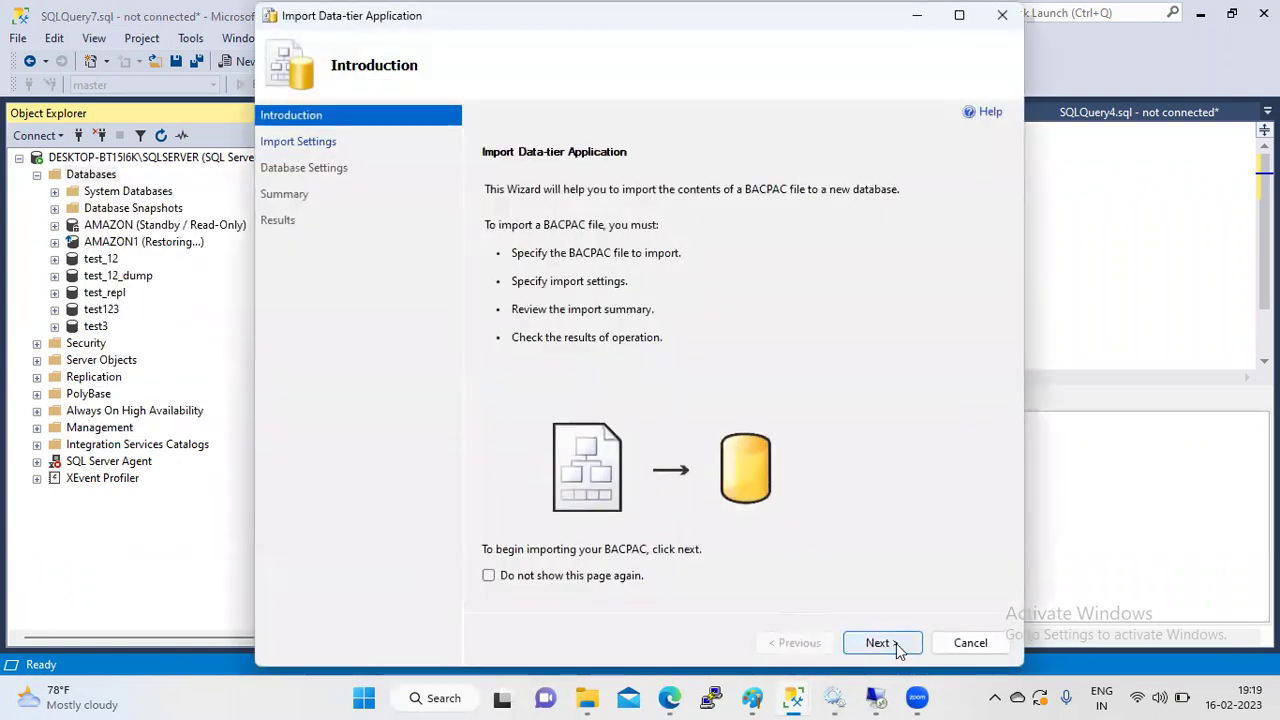
pyautogui.click(880, 643)
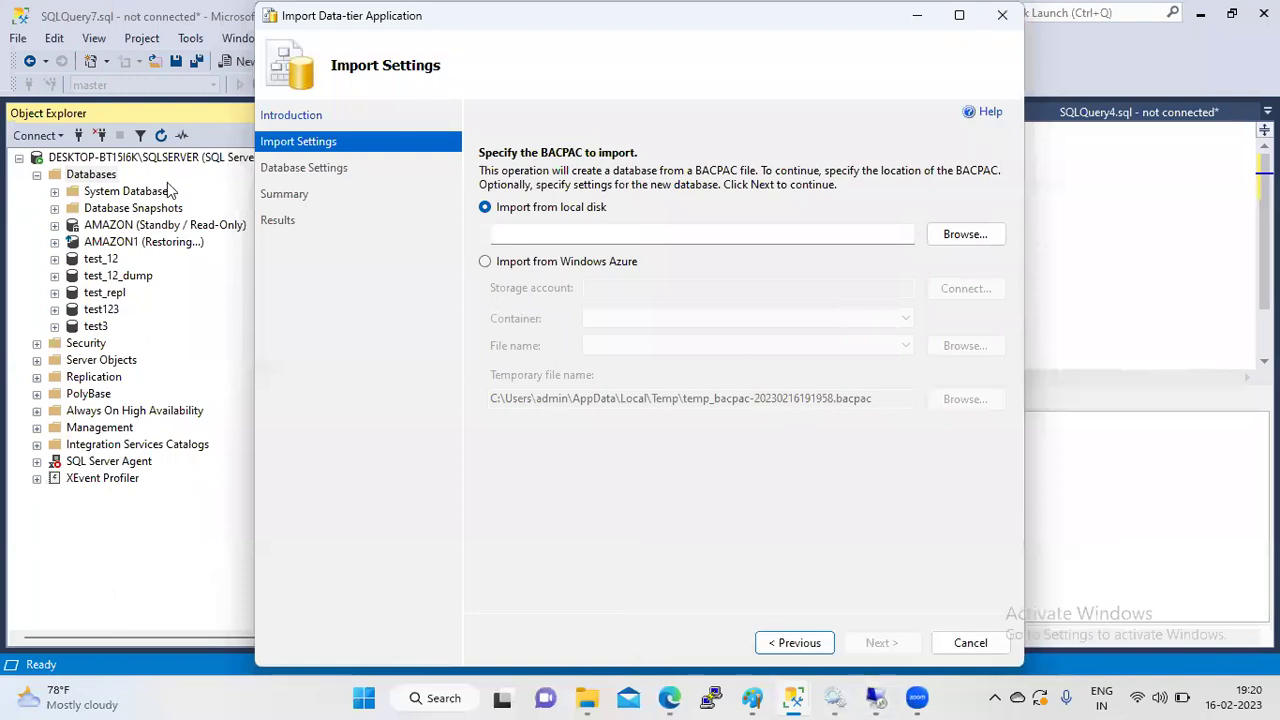
pyautogui.click(1002, 15)
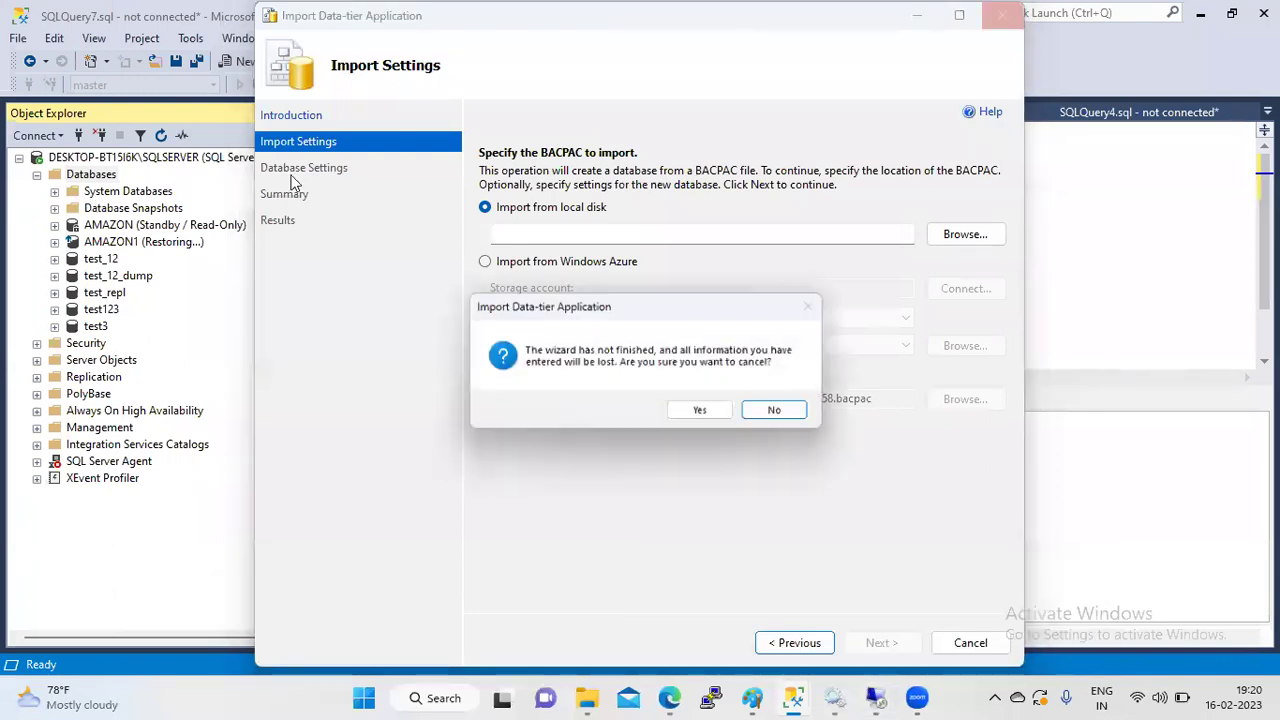
pyautogui.click(704, 413)
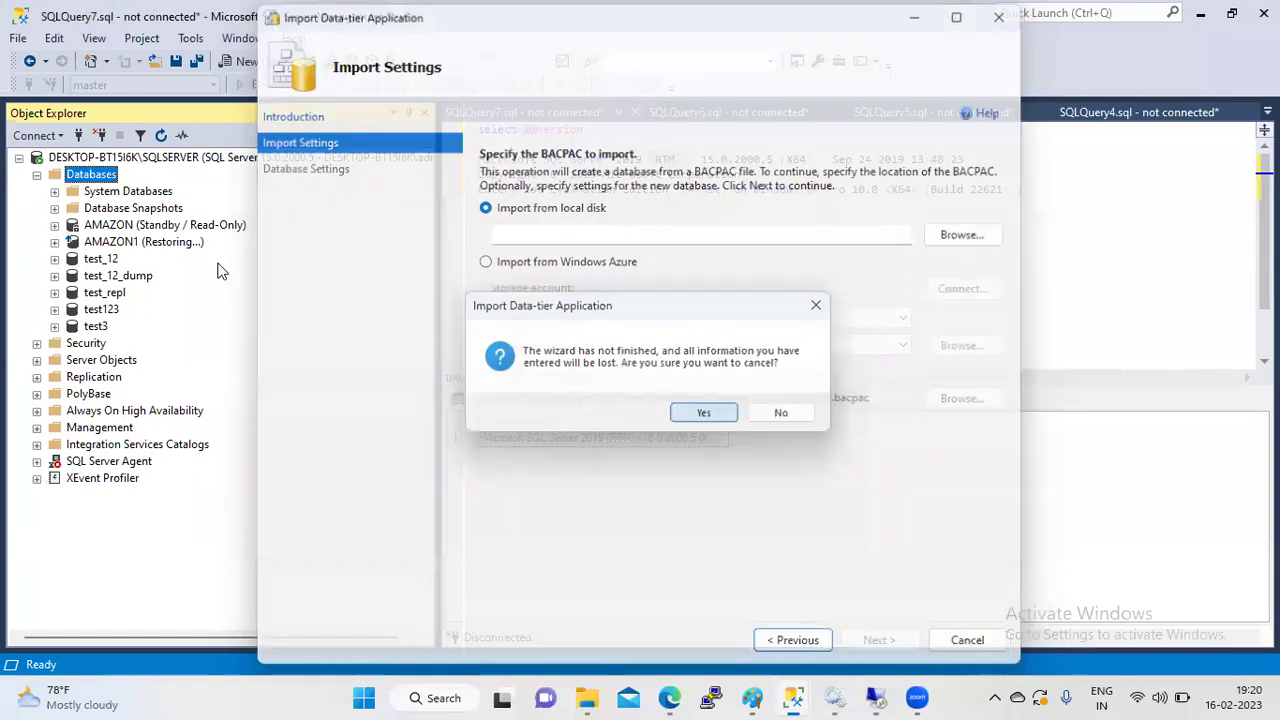
# - Review test_12's task options again and reopen the Databases context menu
pyautogui.rightClick(101, 259)
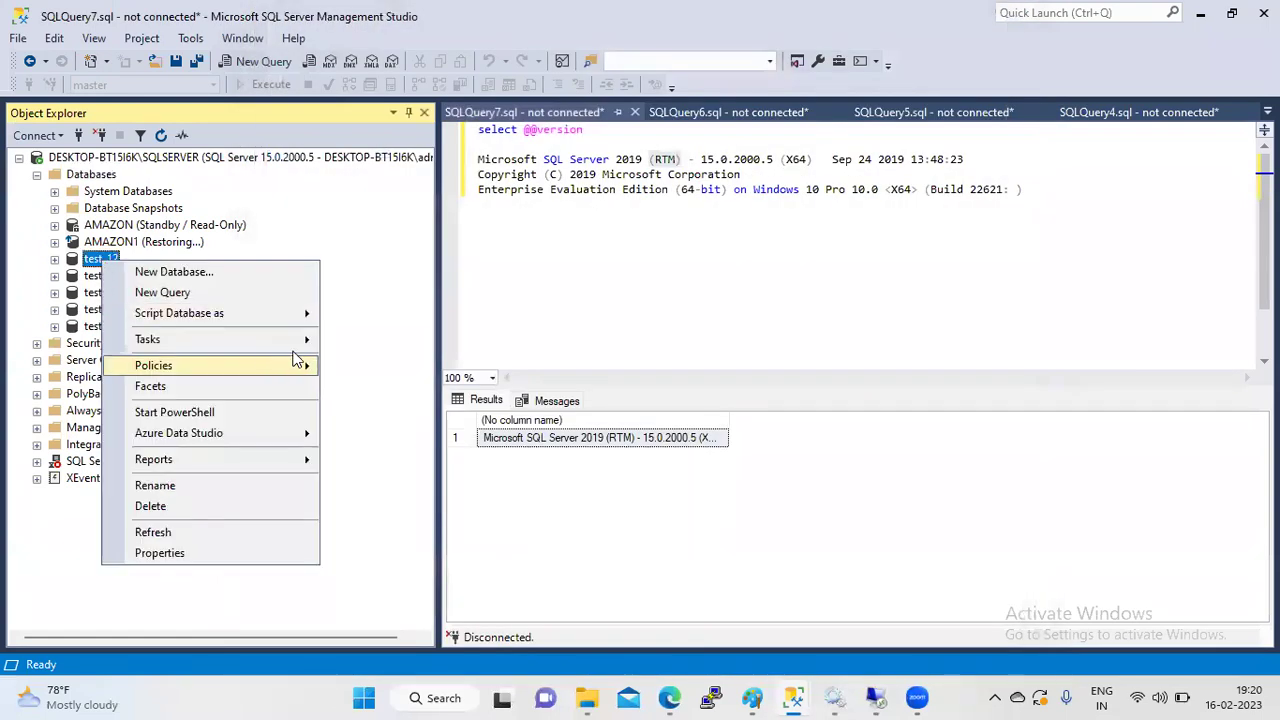
pyautogui.moveTo(307, 350)
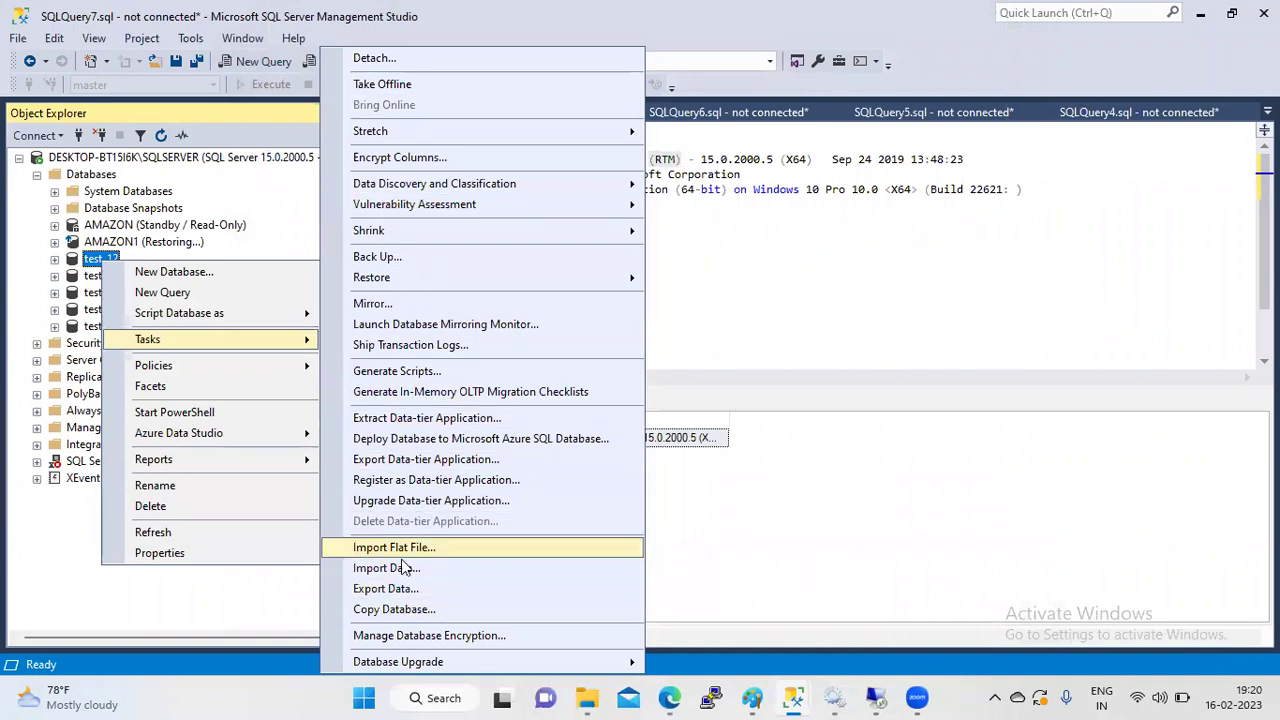
pyautogui.click(35, 578)
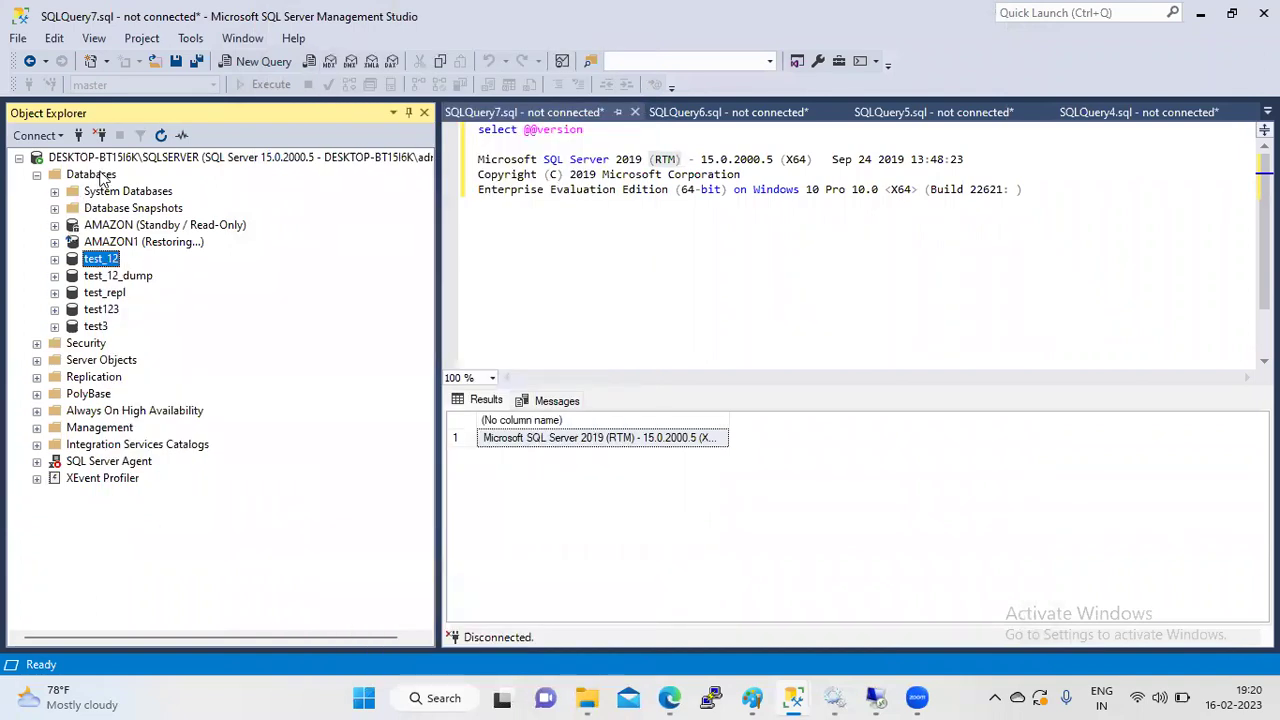
pyautogui.click(92, 174)
pyautogui.rightClick(100, 174)
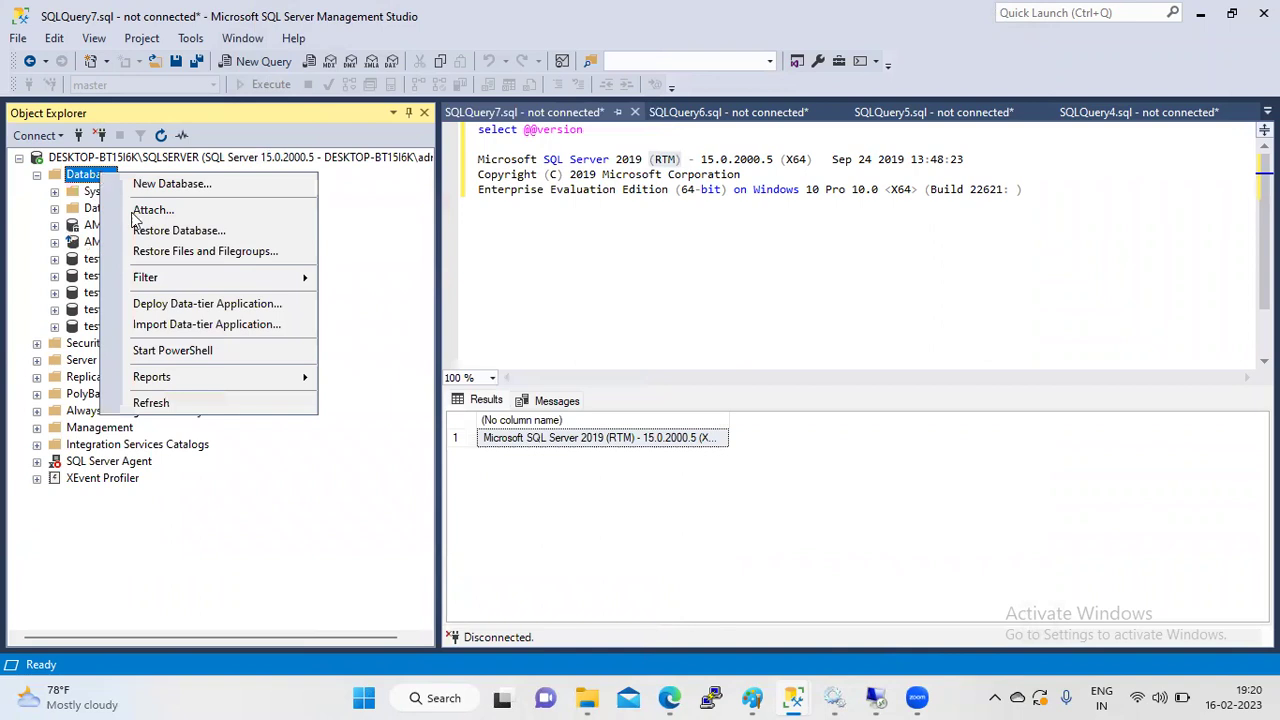
# - Start a data-tier import using Downloads\test-2023-2-16-19-13.bacpac as the source file
pyautogui.click(222, 330)
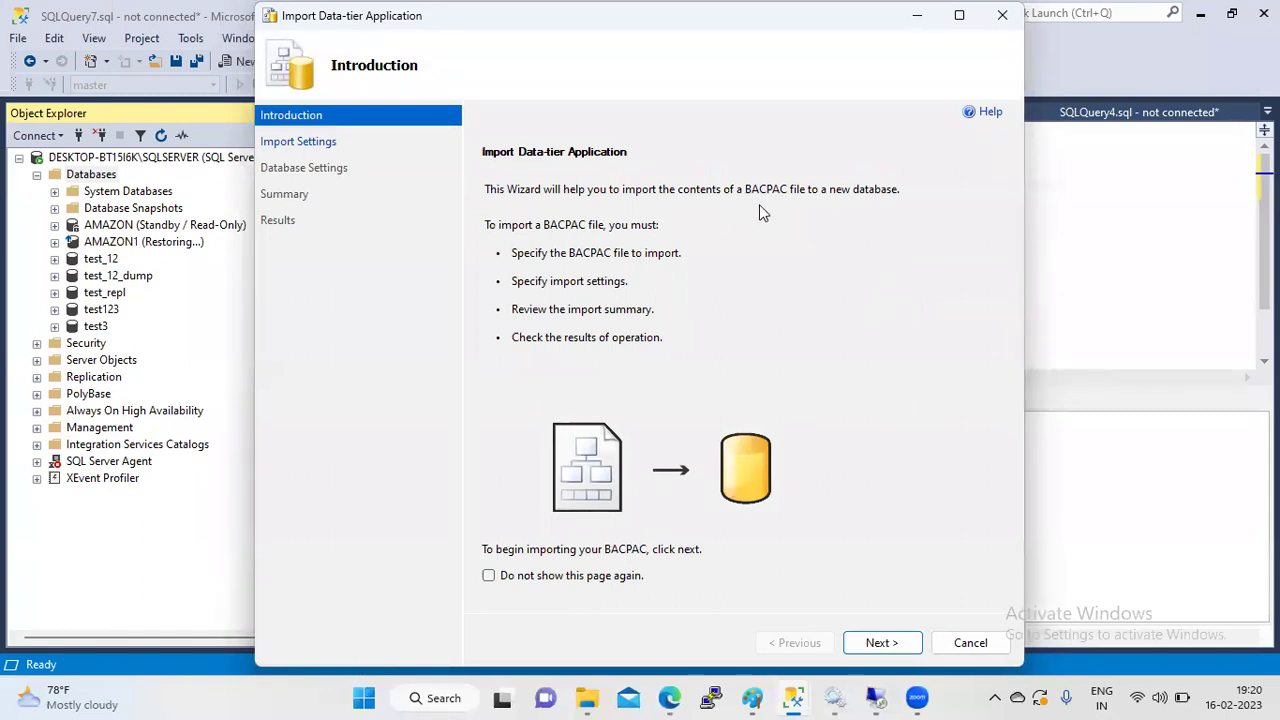
pyautogui.click(886, 644)
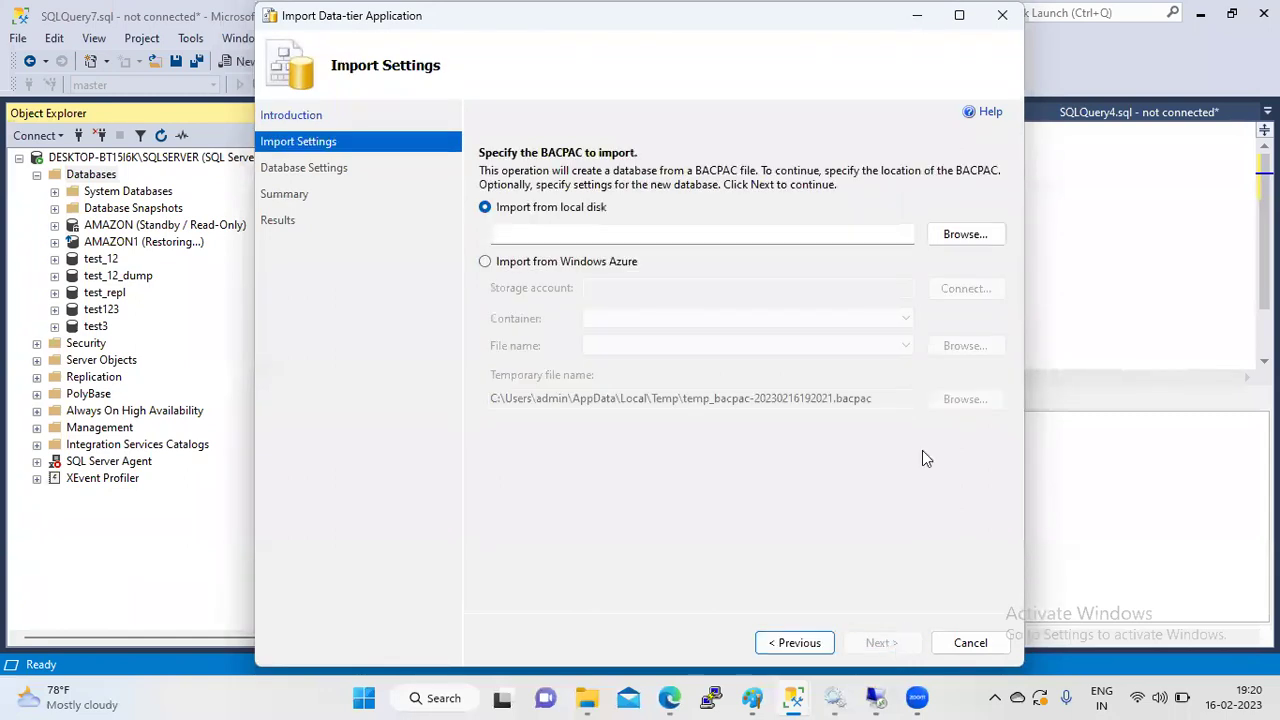
pyautogui.click(960, 240)
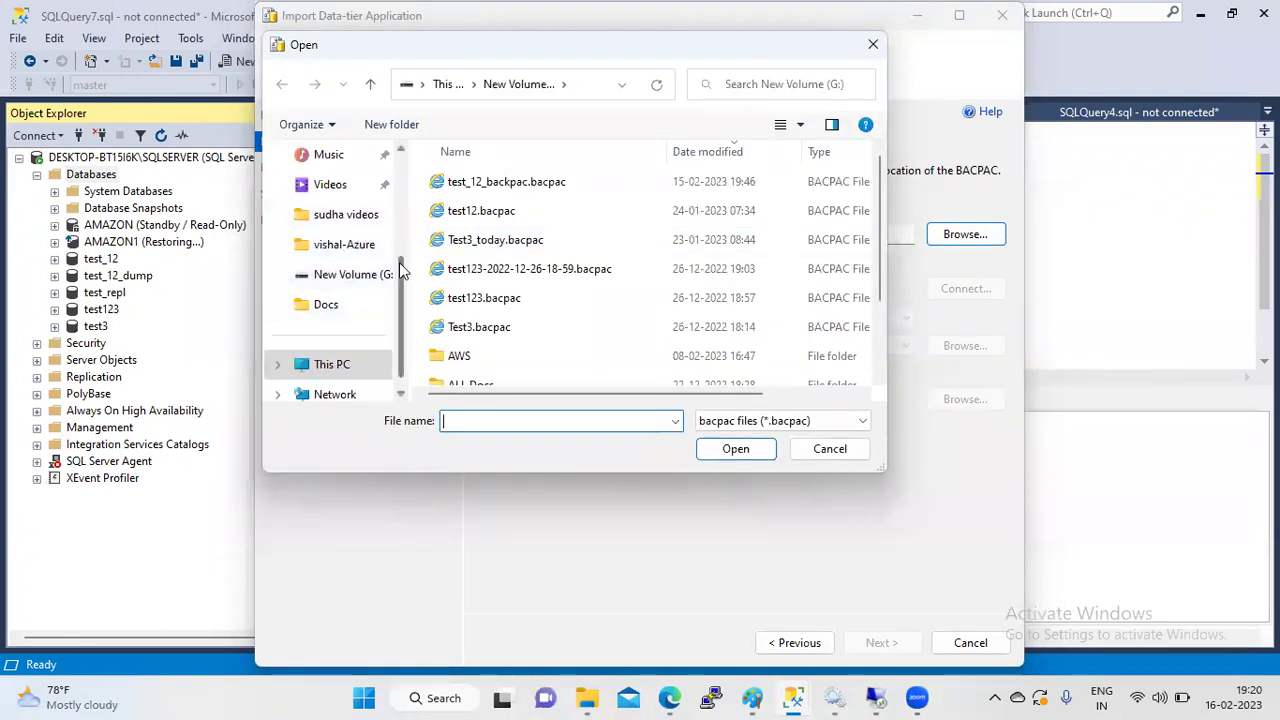
pyautogui.scroll(3, 405, 223)
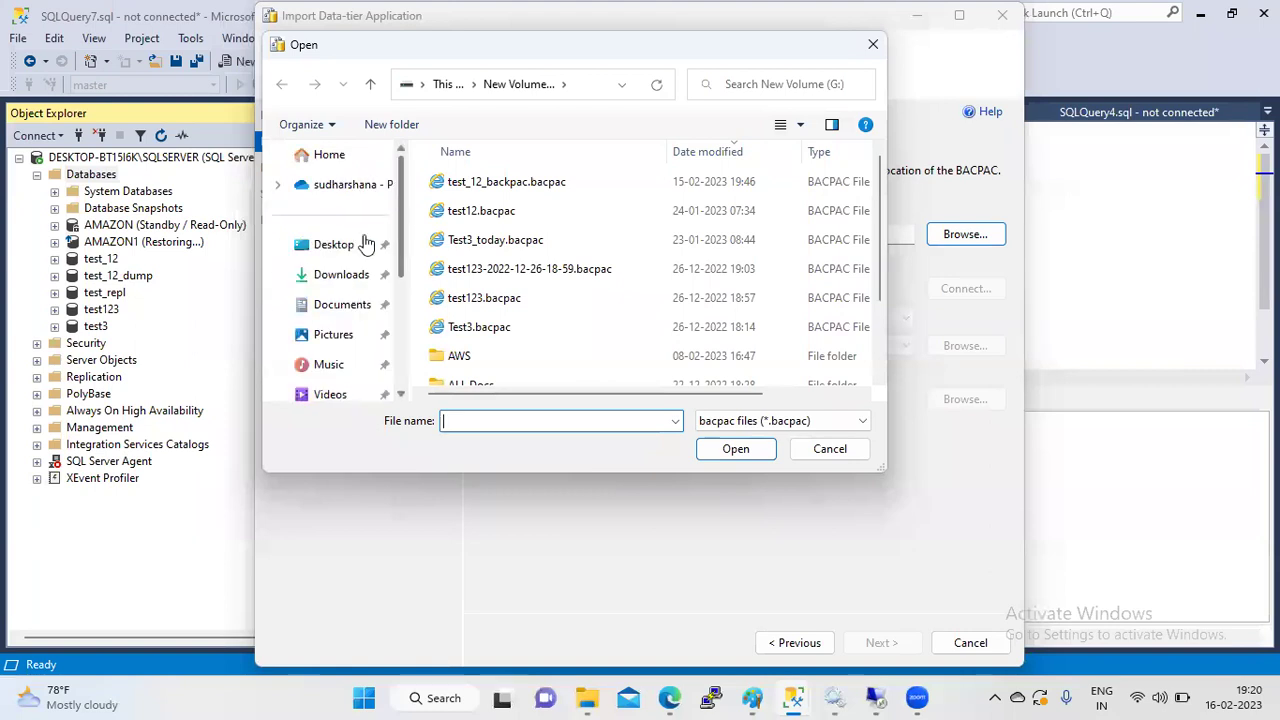
pyautogui.click(357, 275)
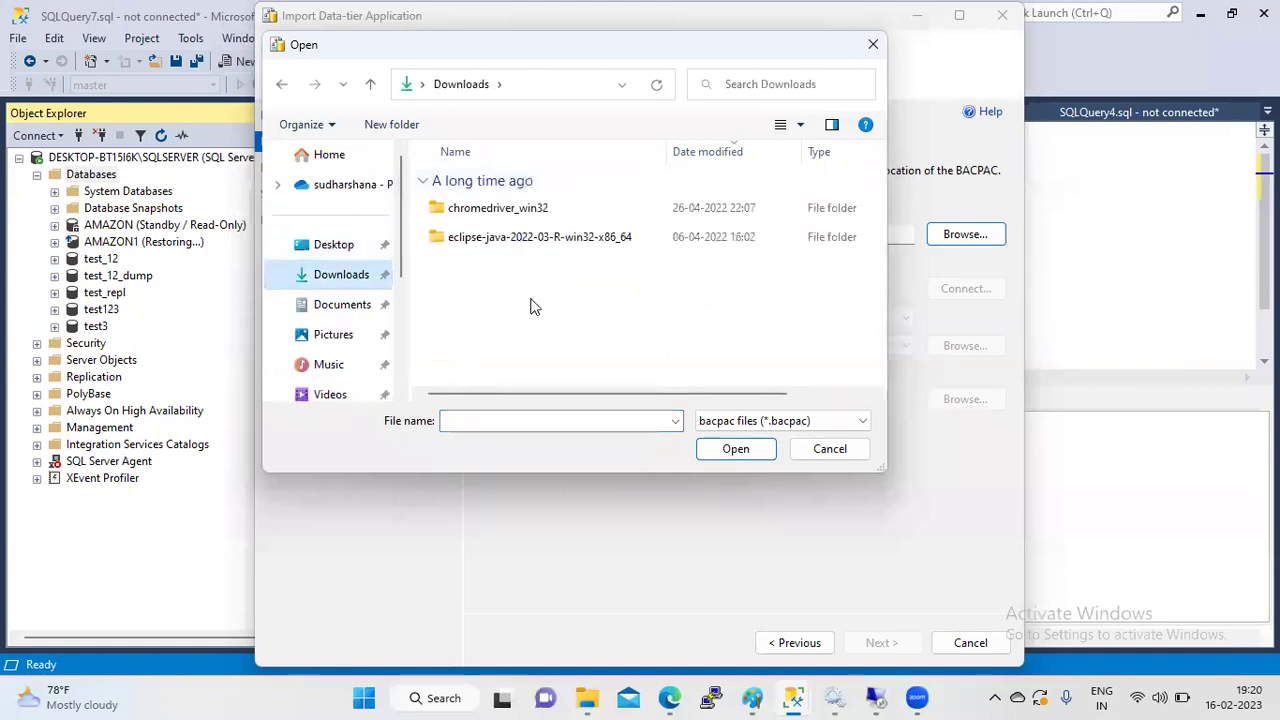
pyautogui.click(583, 210)
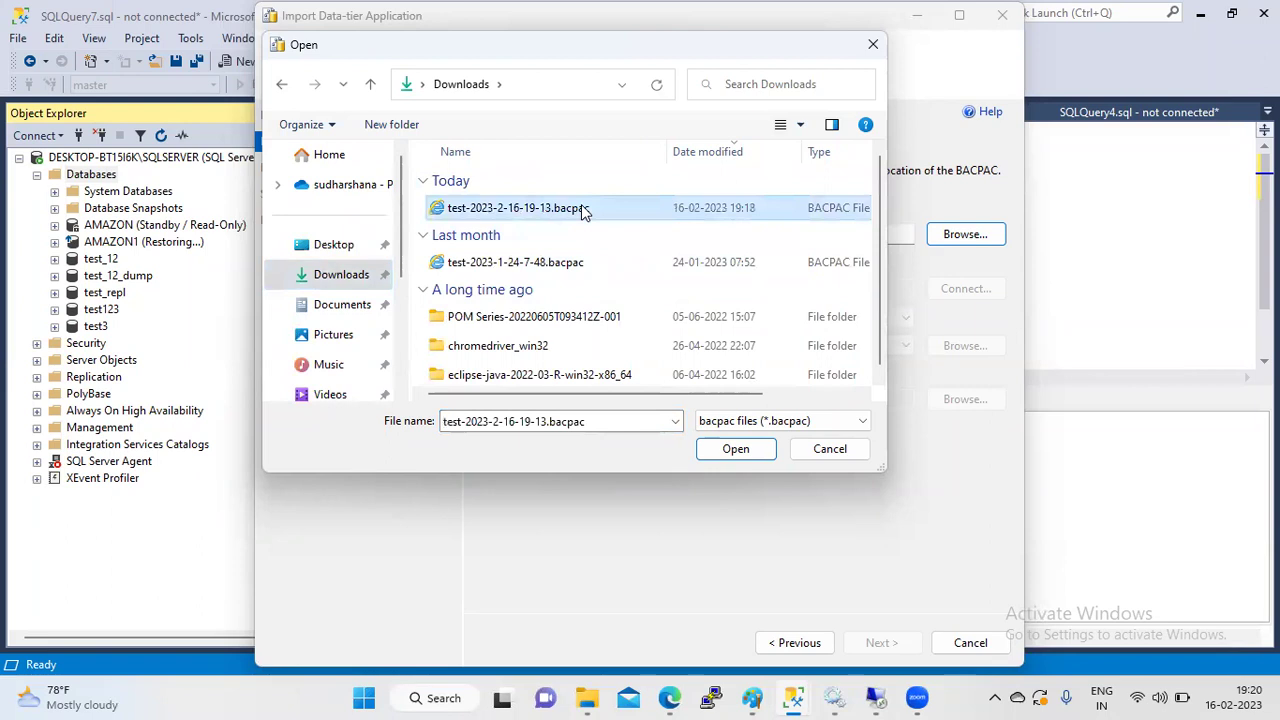
pyautogui.click(724, 455)
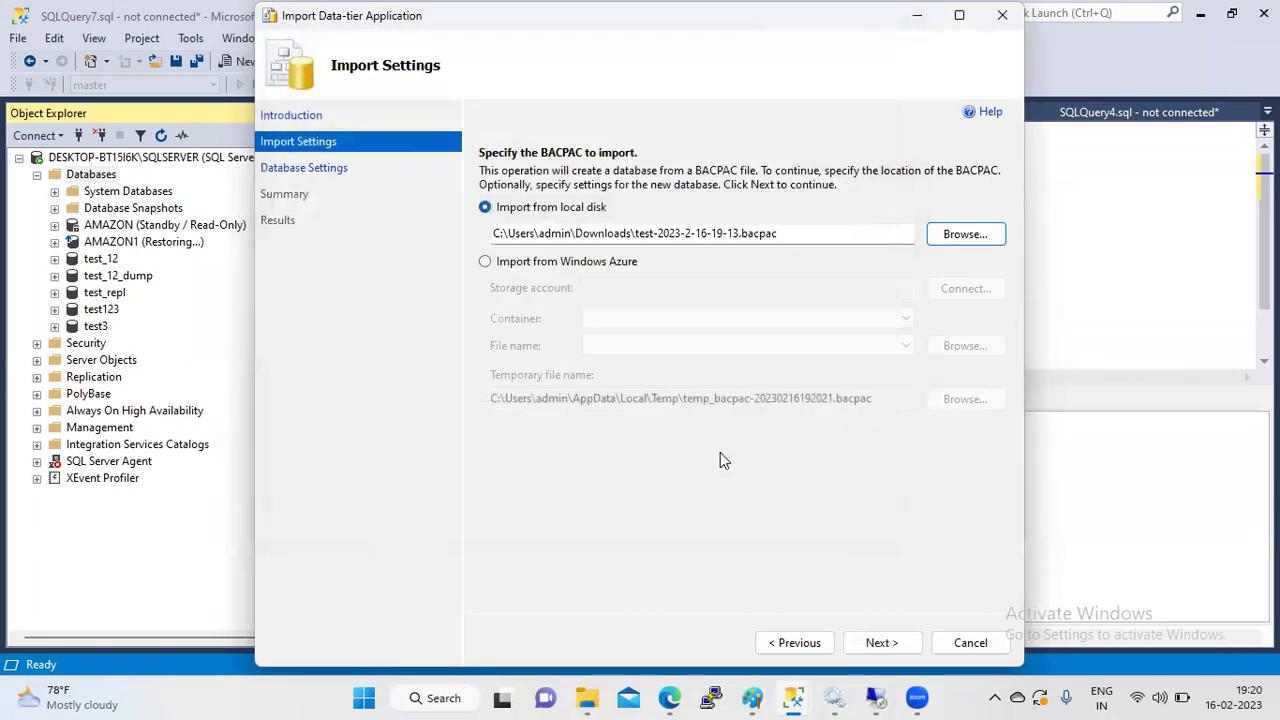
pyautogui.click(882, 645)
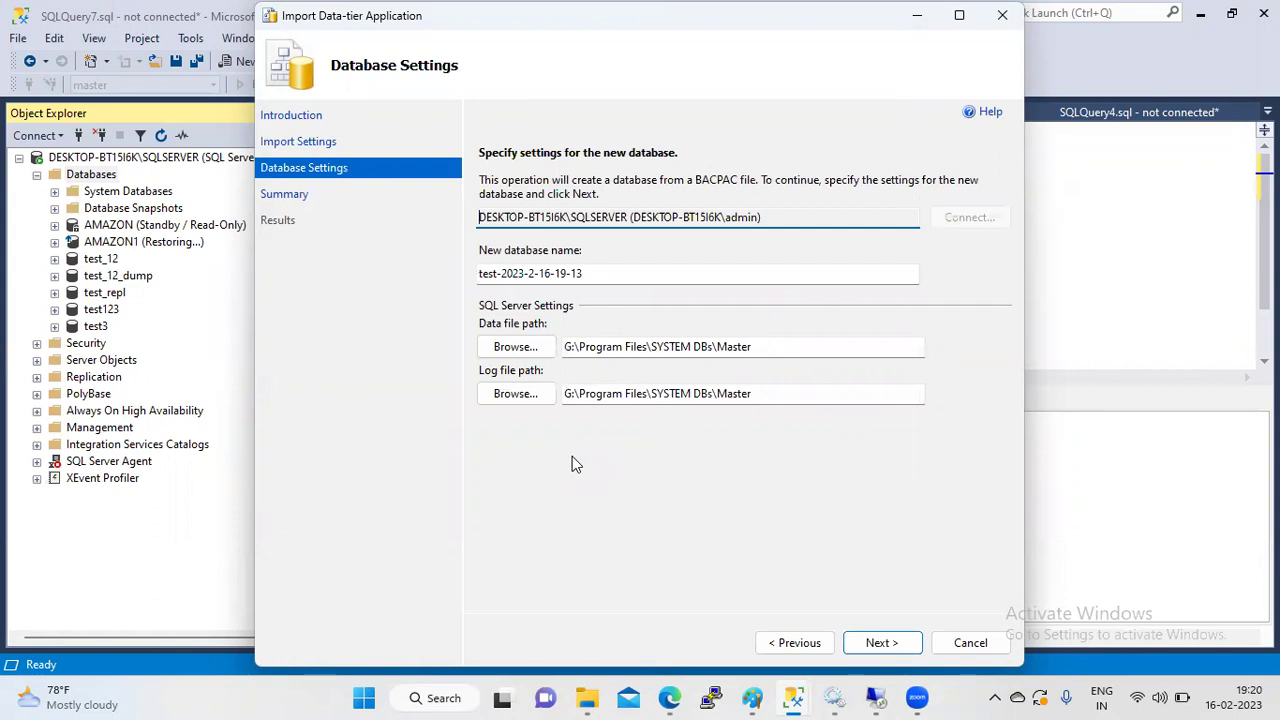
# - Name the new database test_azureDB and continue to the summary
pyautogui.click(603, 277)
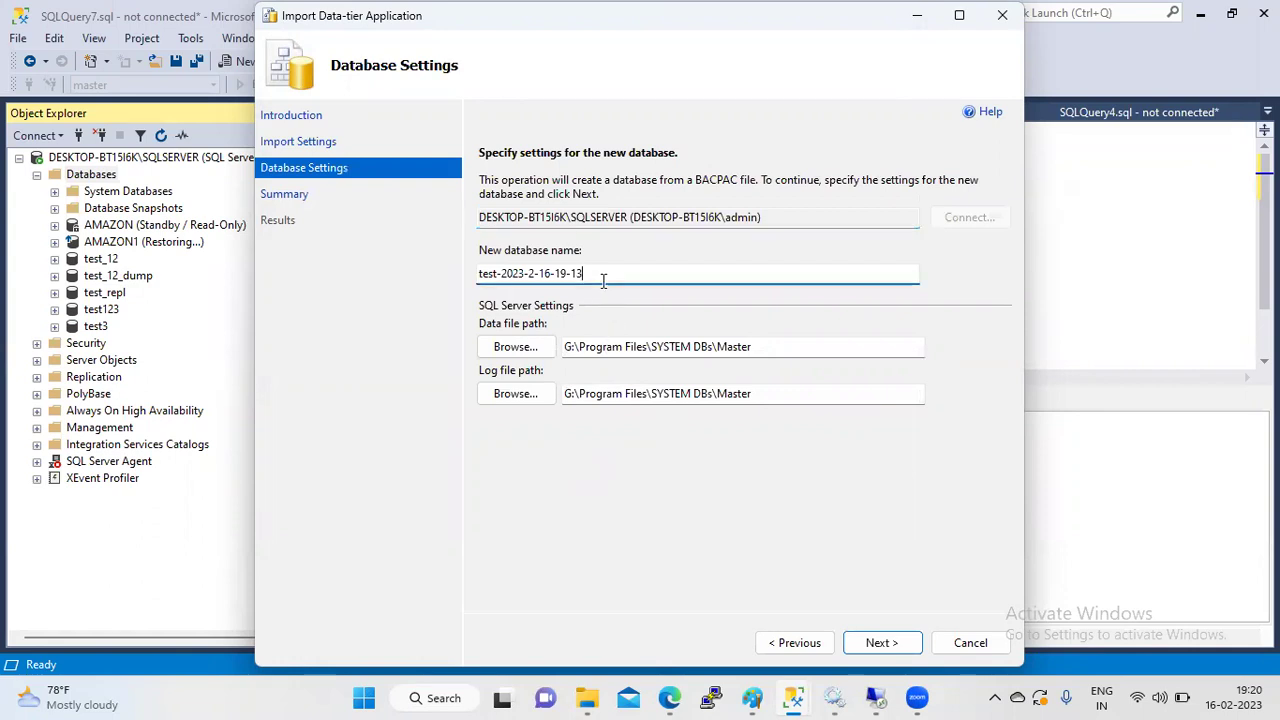
pyautogui.press('BackSpace')
pyautogui.press('BackSpace')
pyautogui.press('BackSpace')
pyautogui.press('BackSpace')
pyautogui.press('BackSpace')
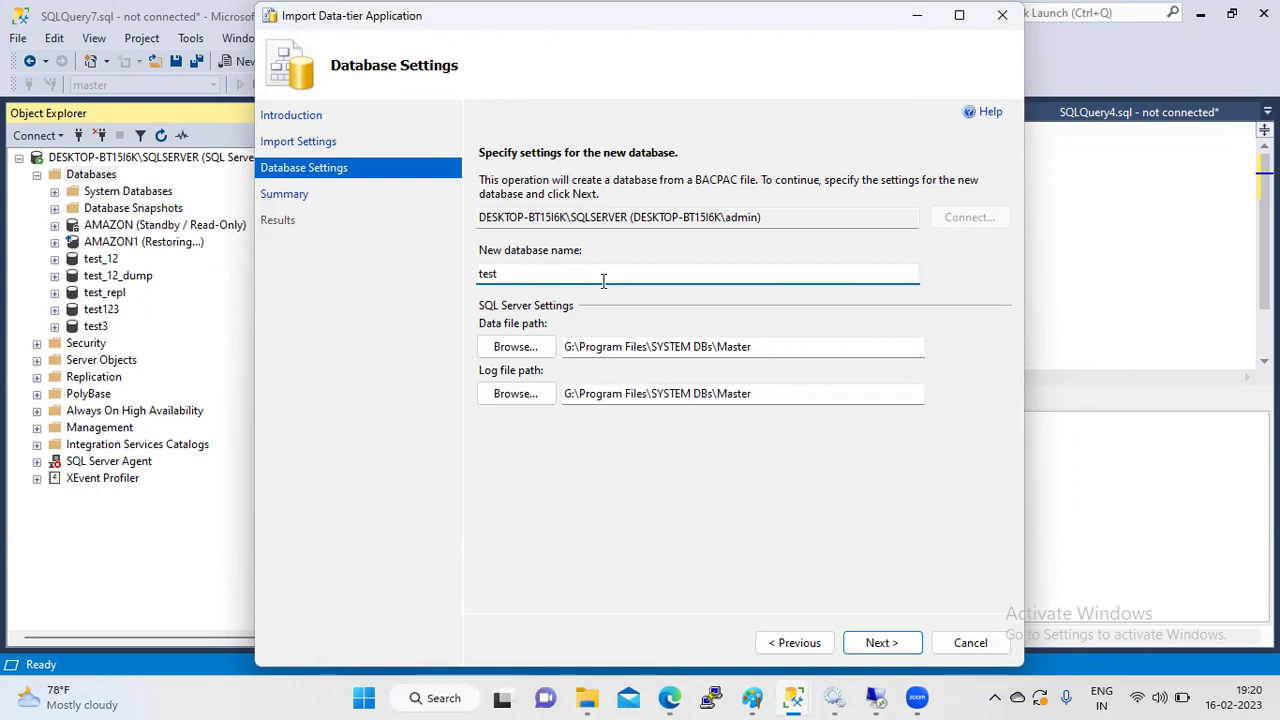
pyautogui.write('_azureDB')
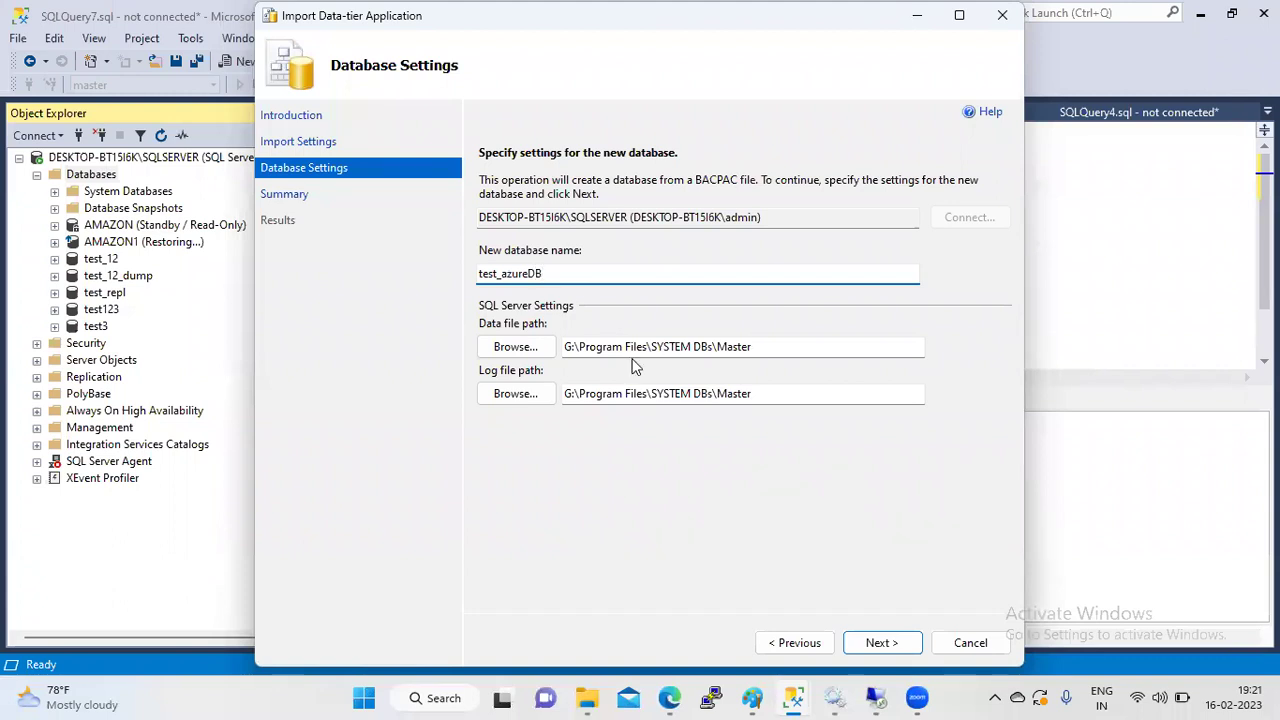
pyautogui.click(880, 643)
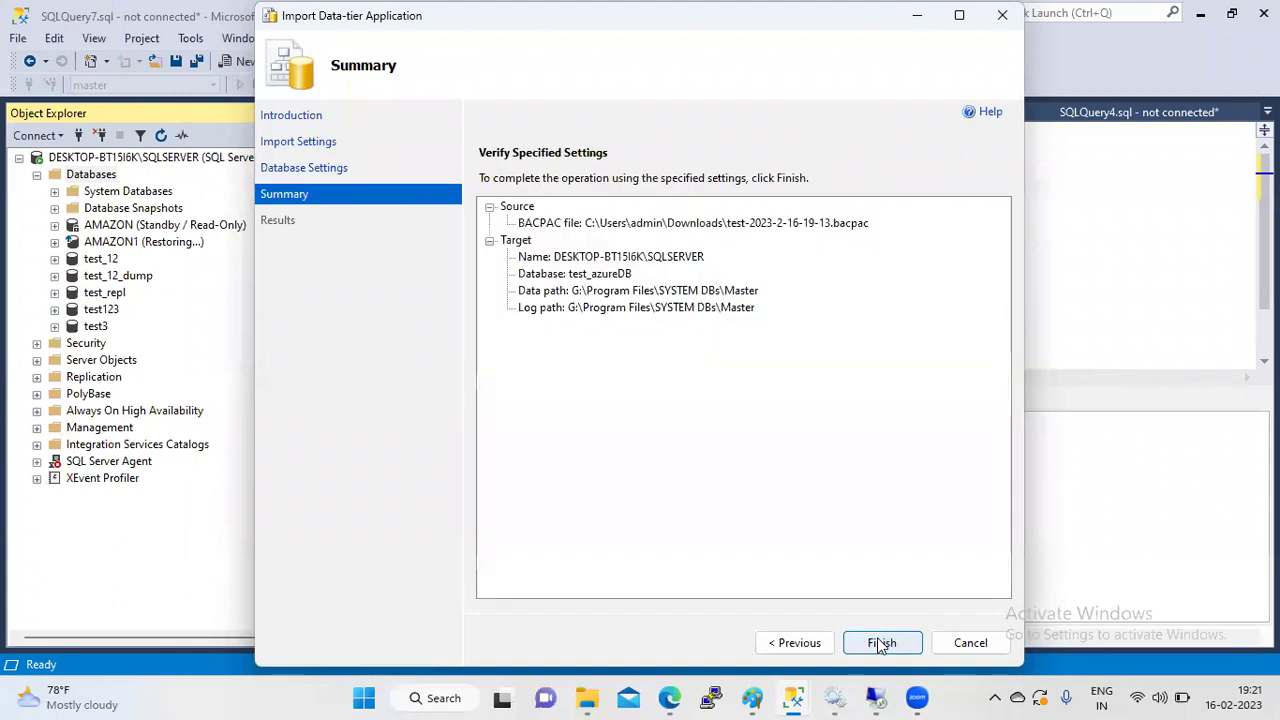
pyautogui.click(880, 643)
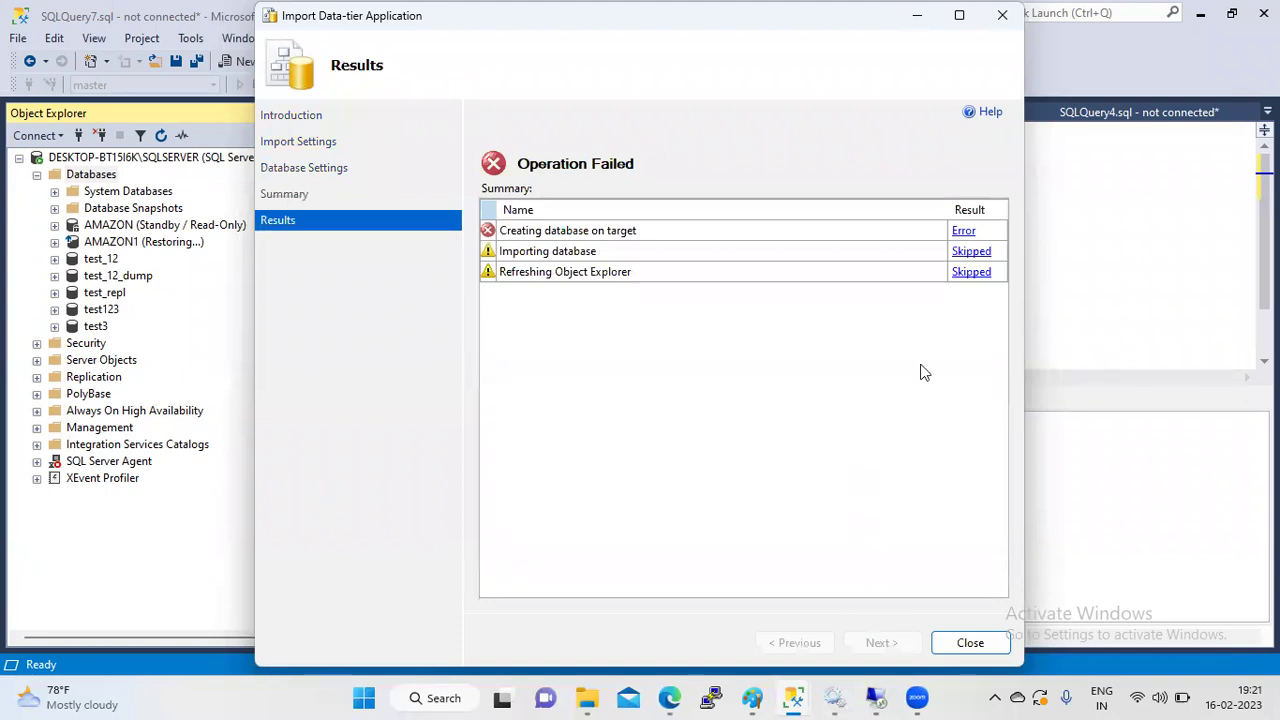
pyautogui.click(966, 231)
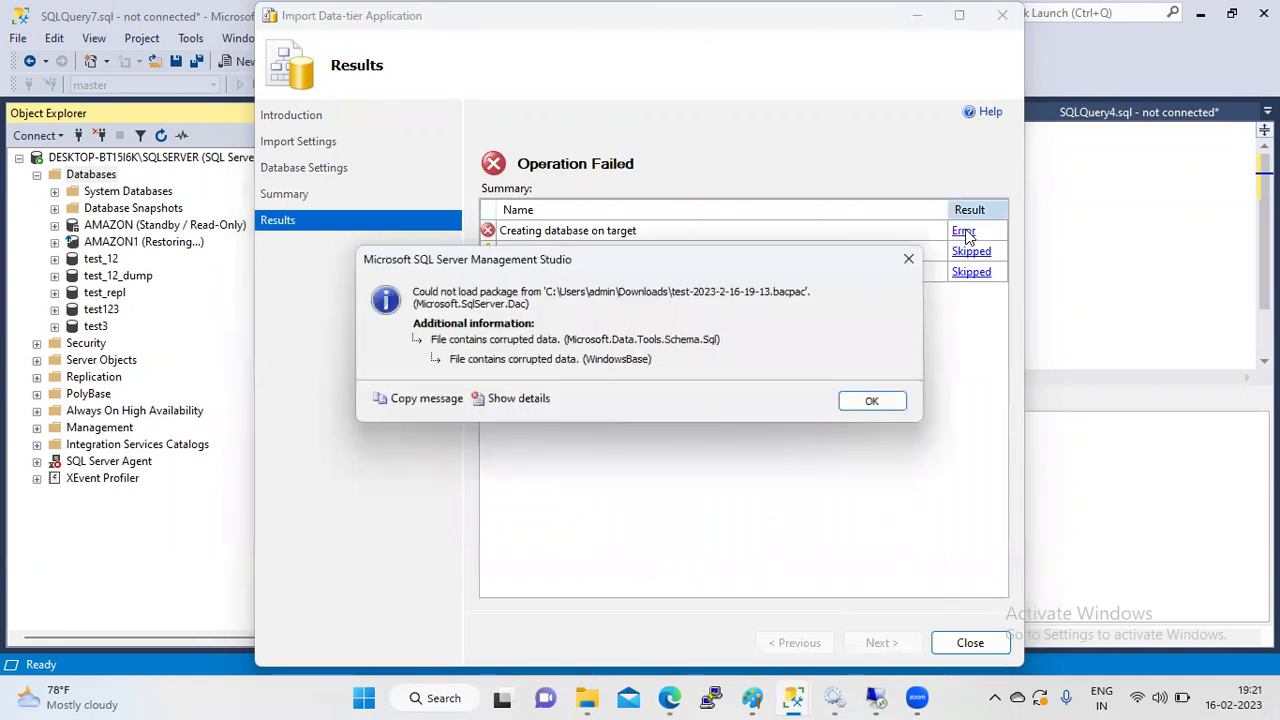
pyautogui.click(868, 404)
pyautogui.click(966, 642)
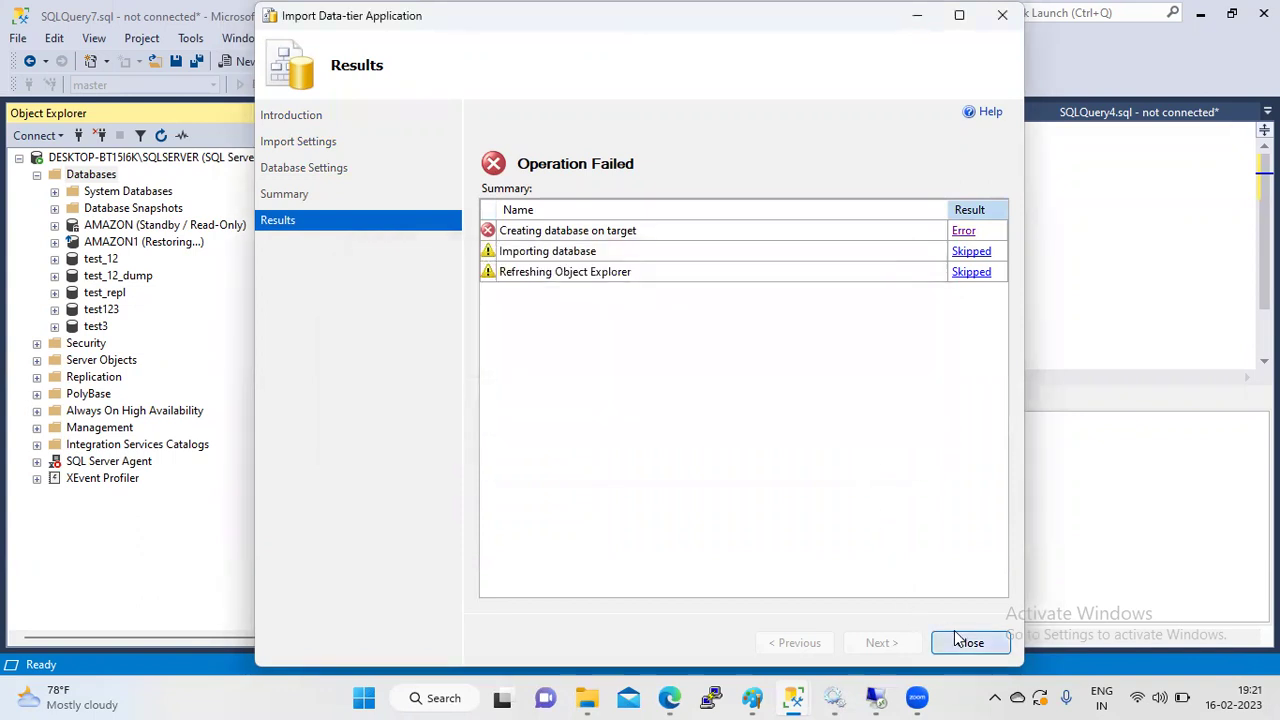
pyautogui.click(670, 698)
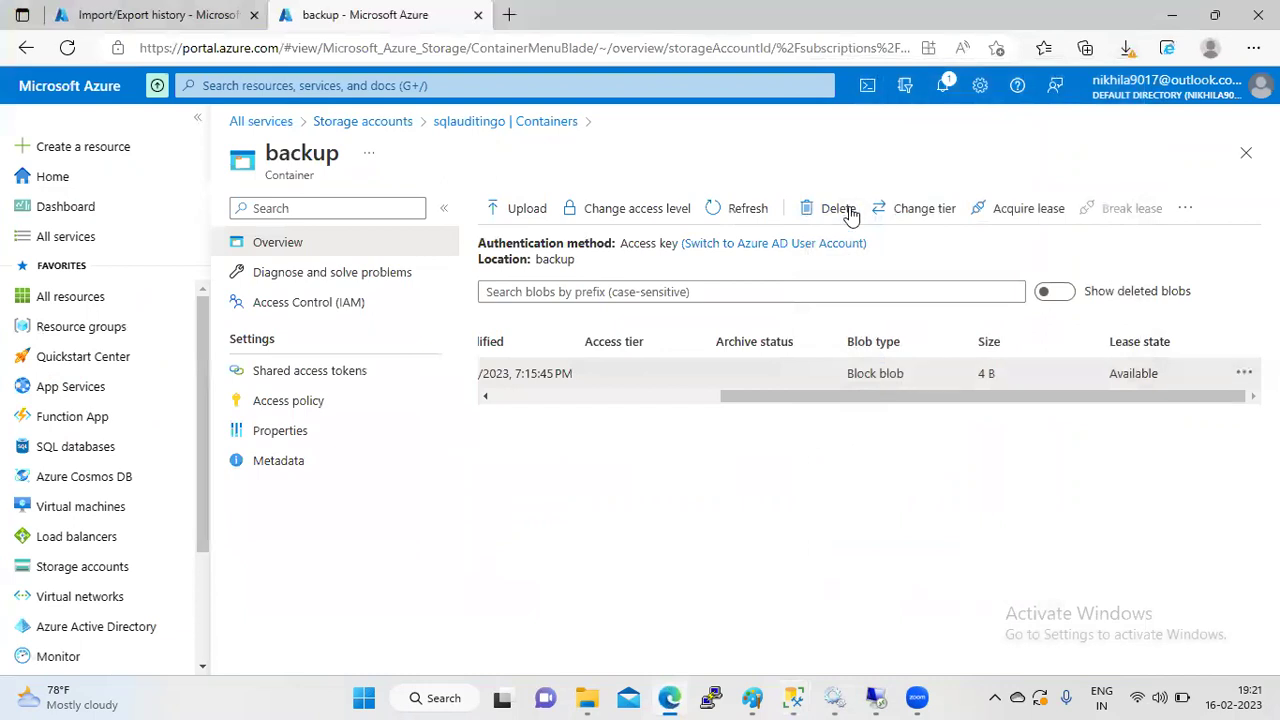
# - Refresh the backup container and confirm the database export completed in Import/Export history
pyautogui.click(748, 209)
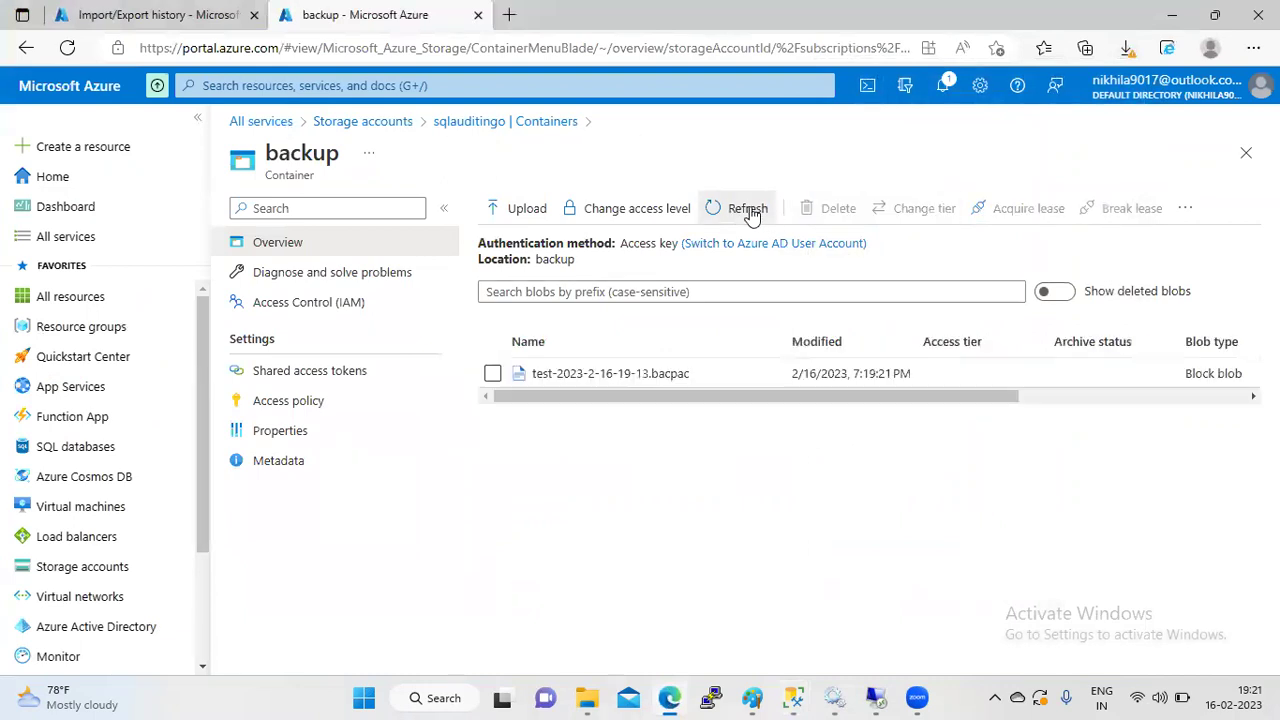
pyautogui.click(750, 210)
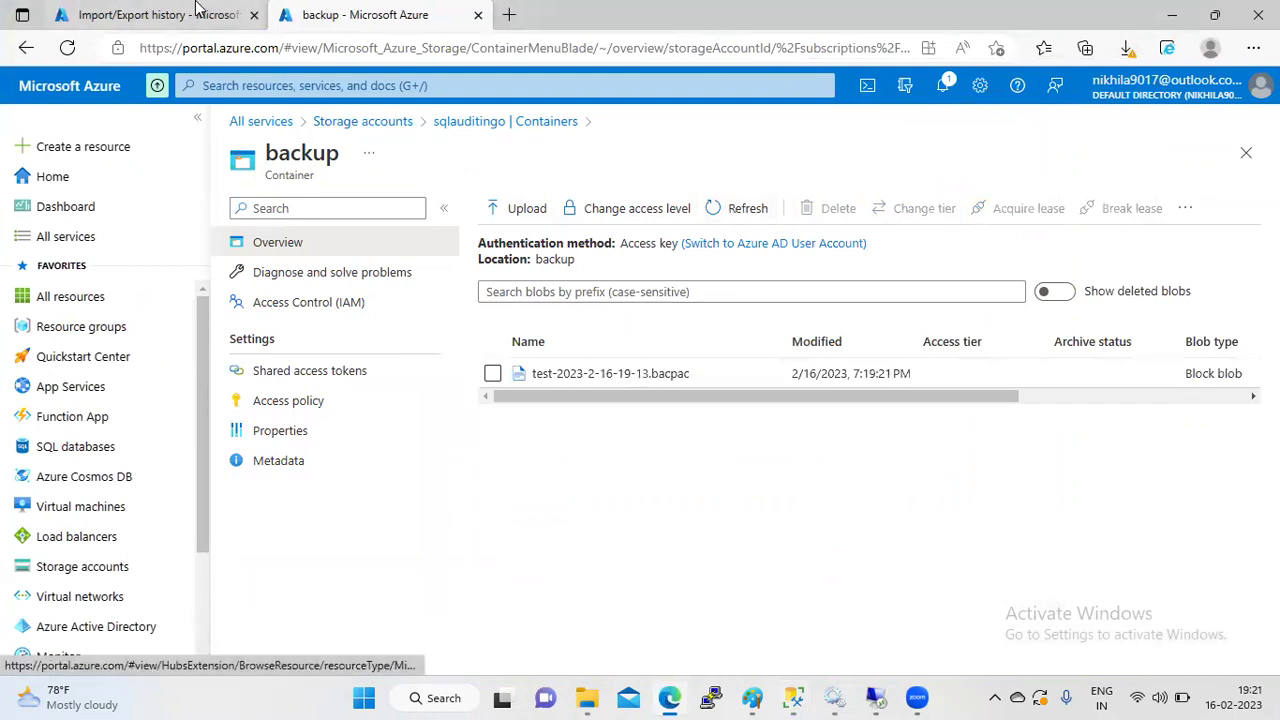
pyautogui.click(197, 10)
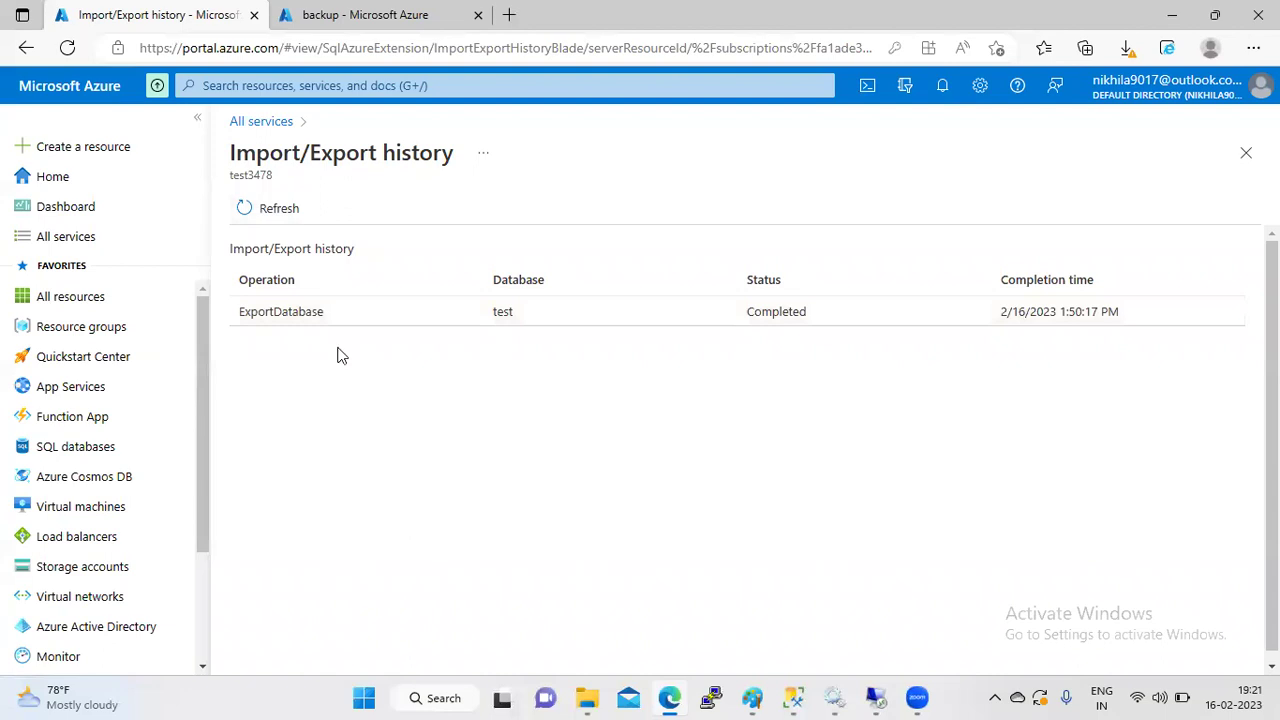
pyautogui.click(305, 316)
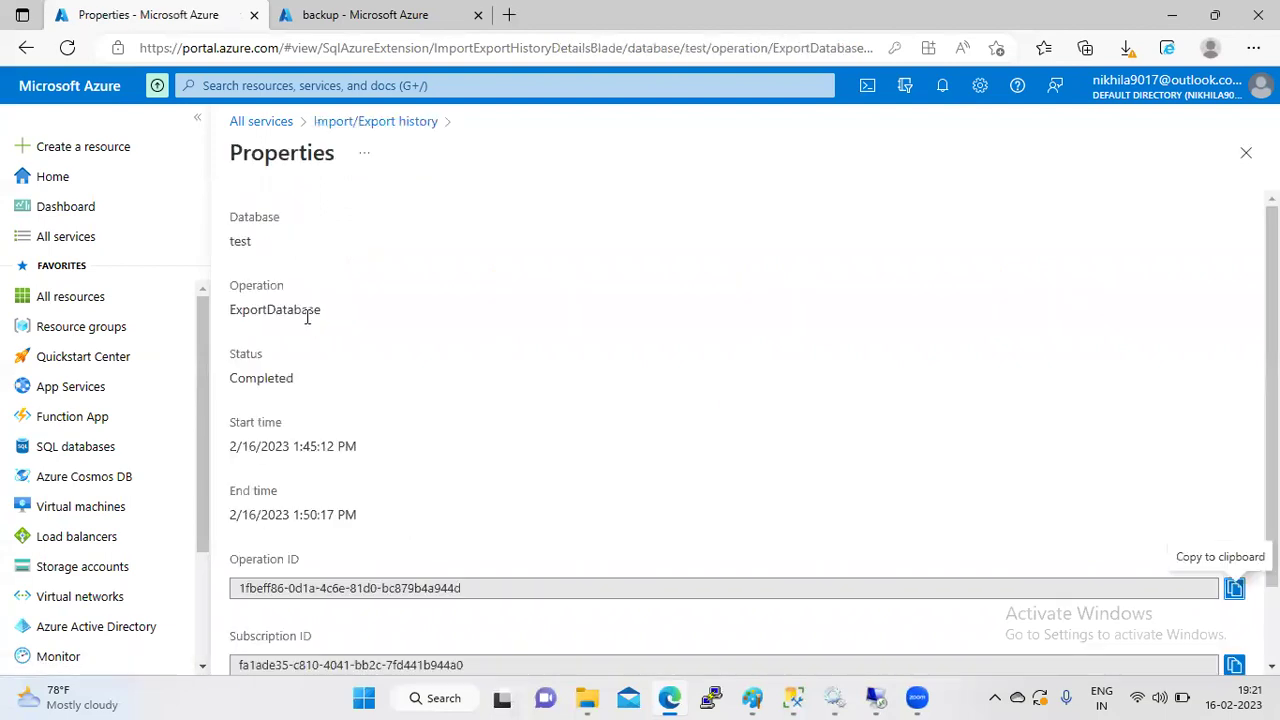
pyautogui.hotkey('ctrl', 'Tab')
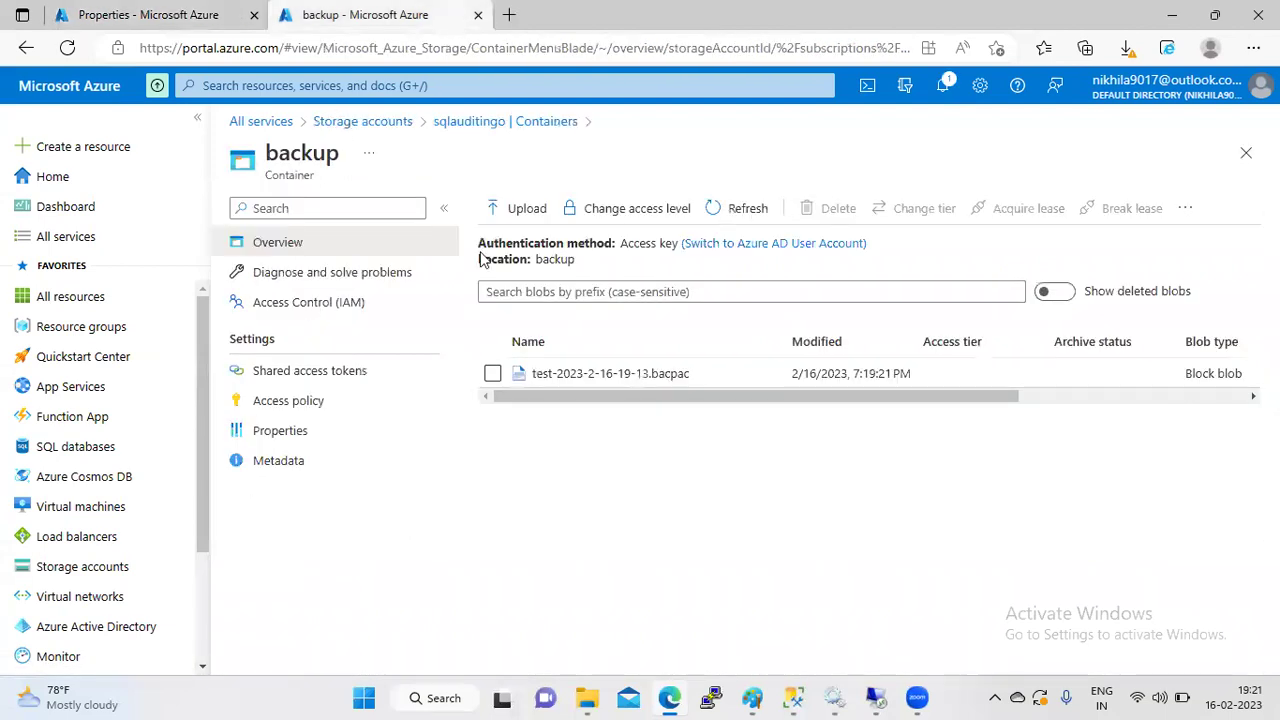
# - Download the test-2023-2-16-19-13.bacpac blob again and return to Management Studio
pyautogui.click(737, 209)
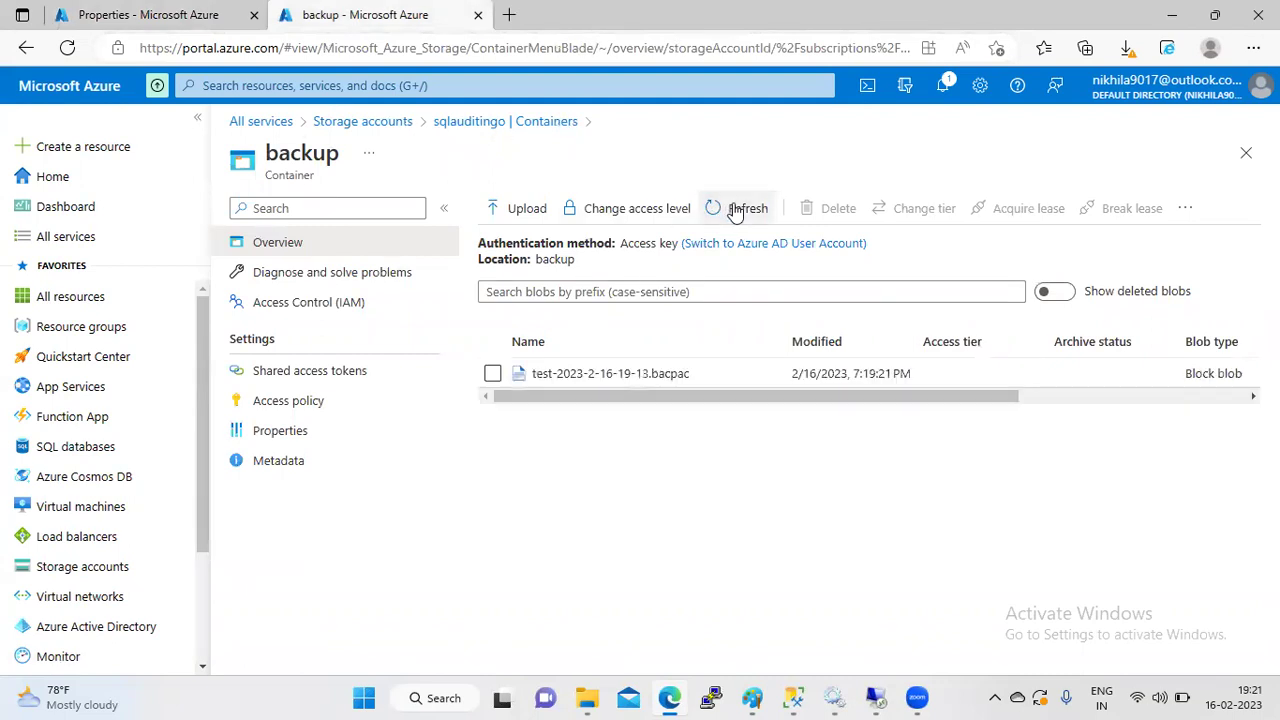
pyautogui.click(606, 382)
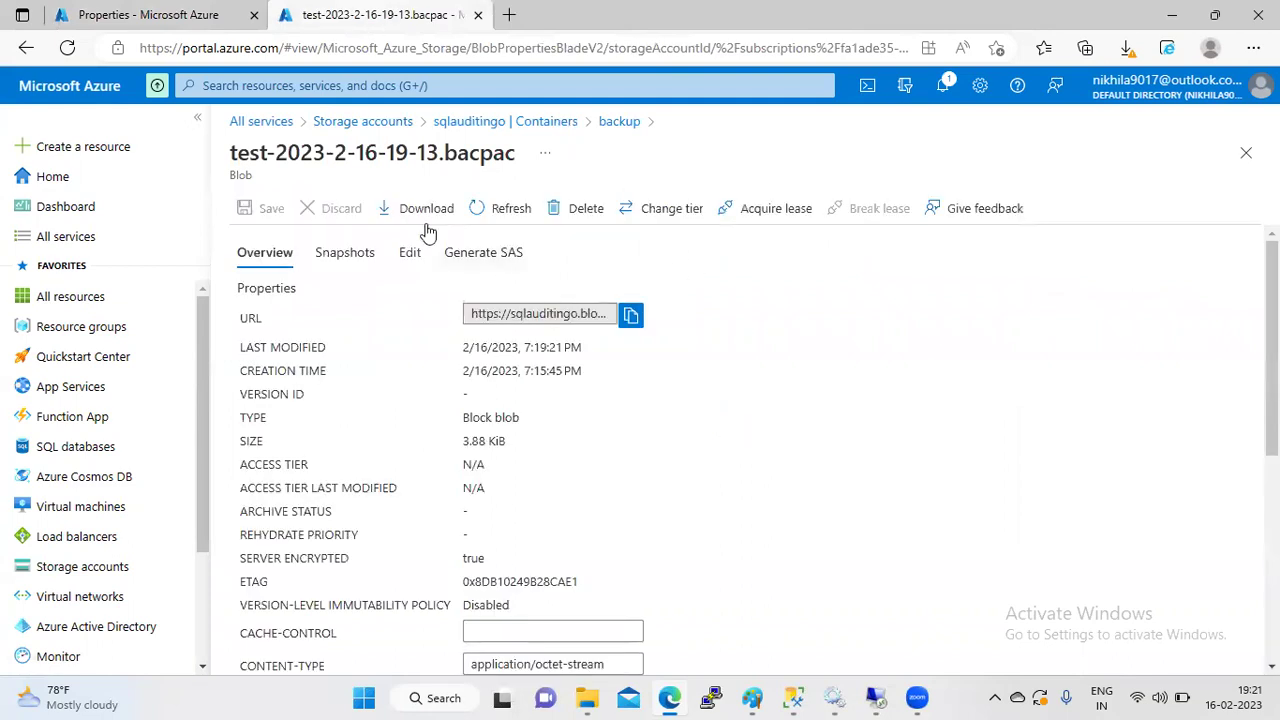
pyautogui.click(422, 216)
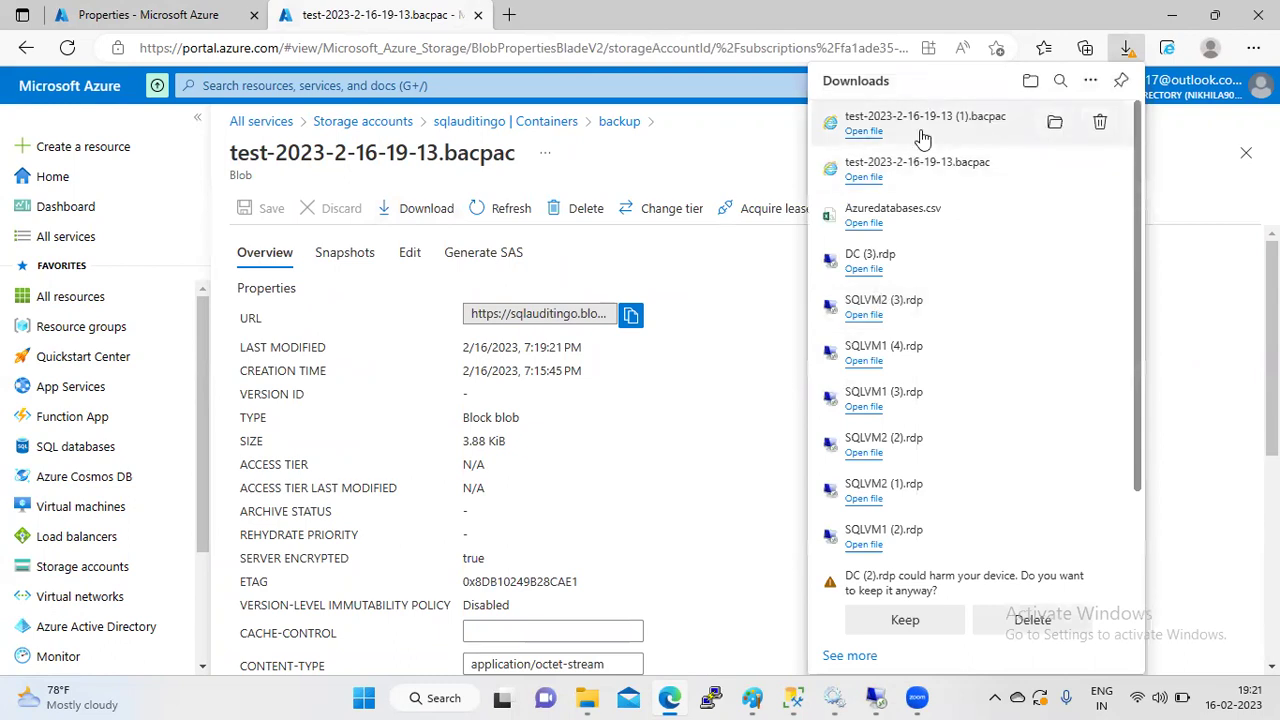
pyautogui.moveTo(797, 697)
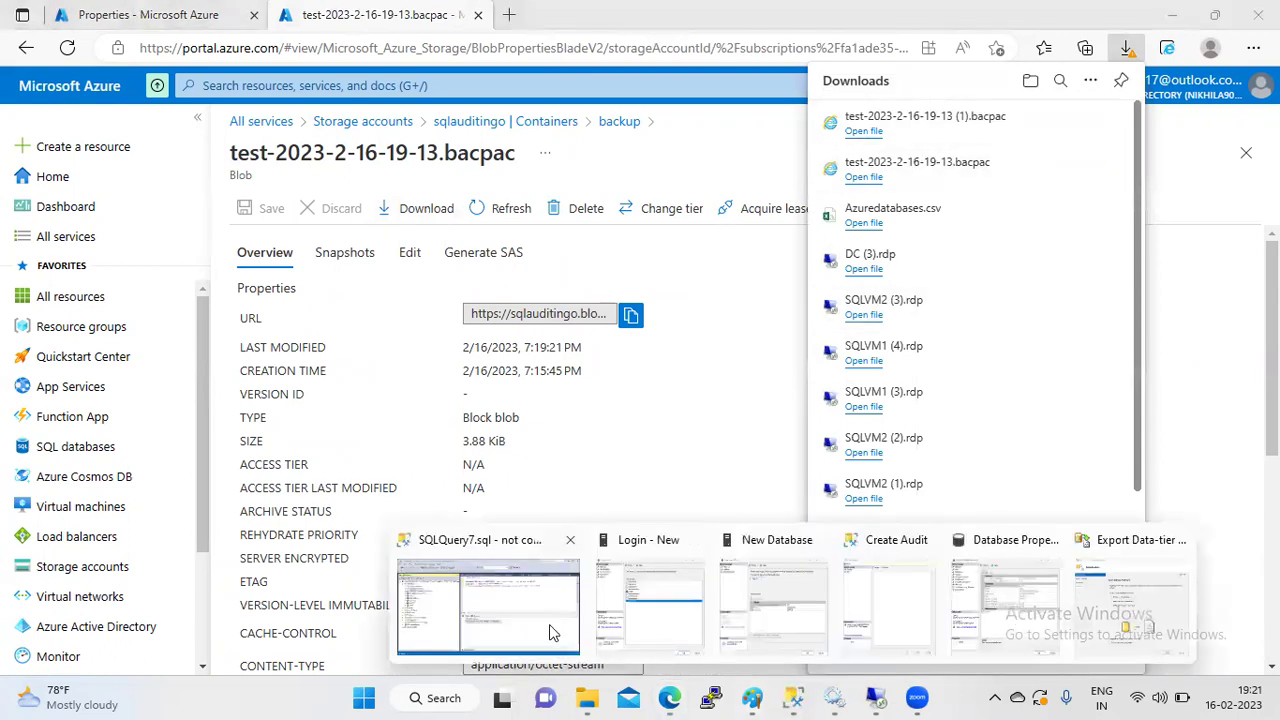
pyautogui.click(548, 632)
pyautogui.click(72, 178)
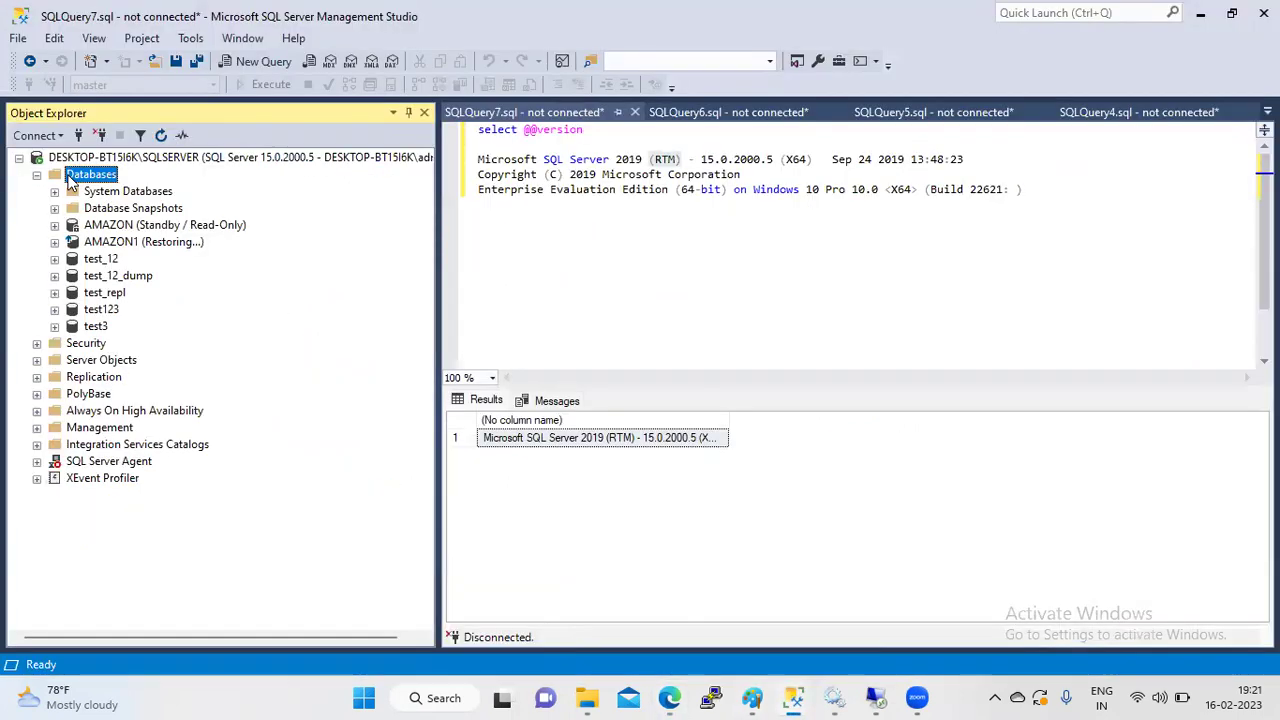
pyautogui.rightClick(70, 180)
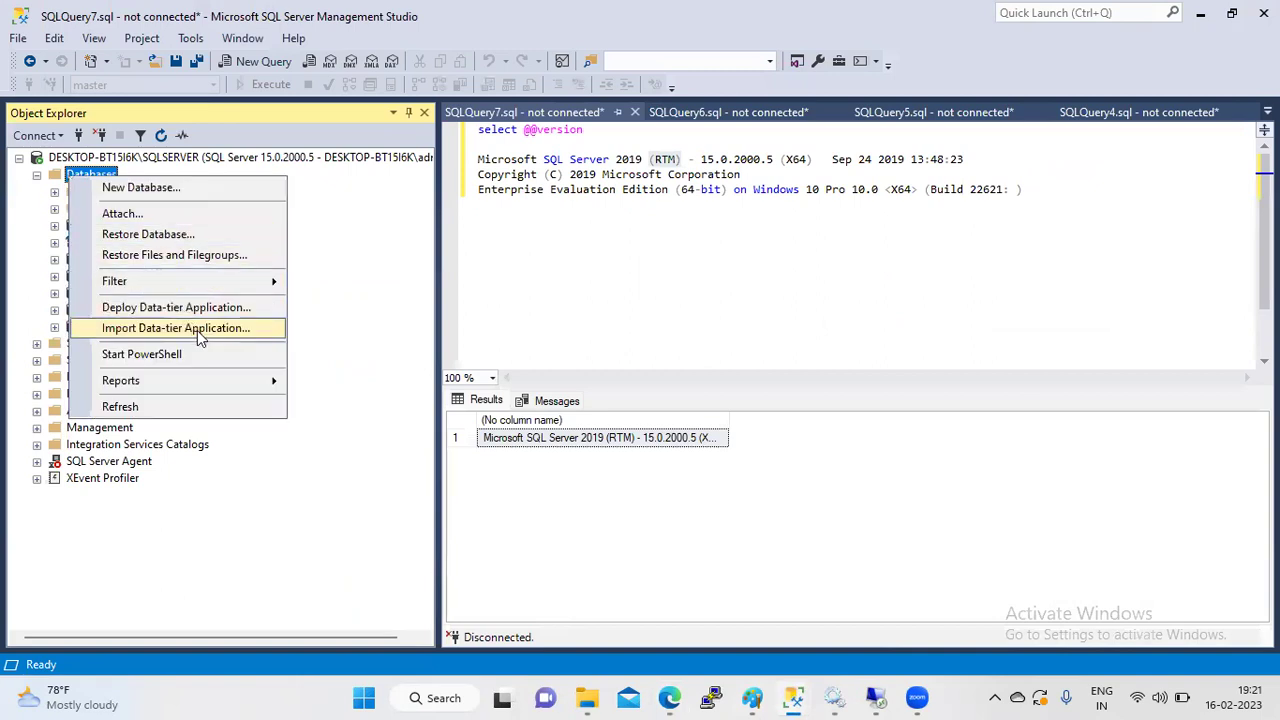
pyautogui.click(555, 283)
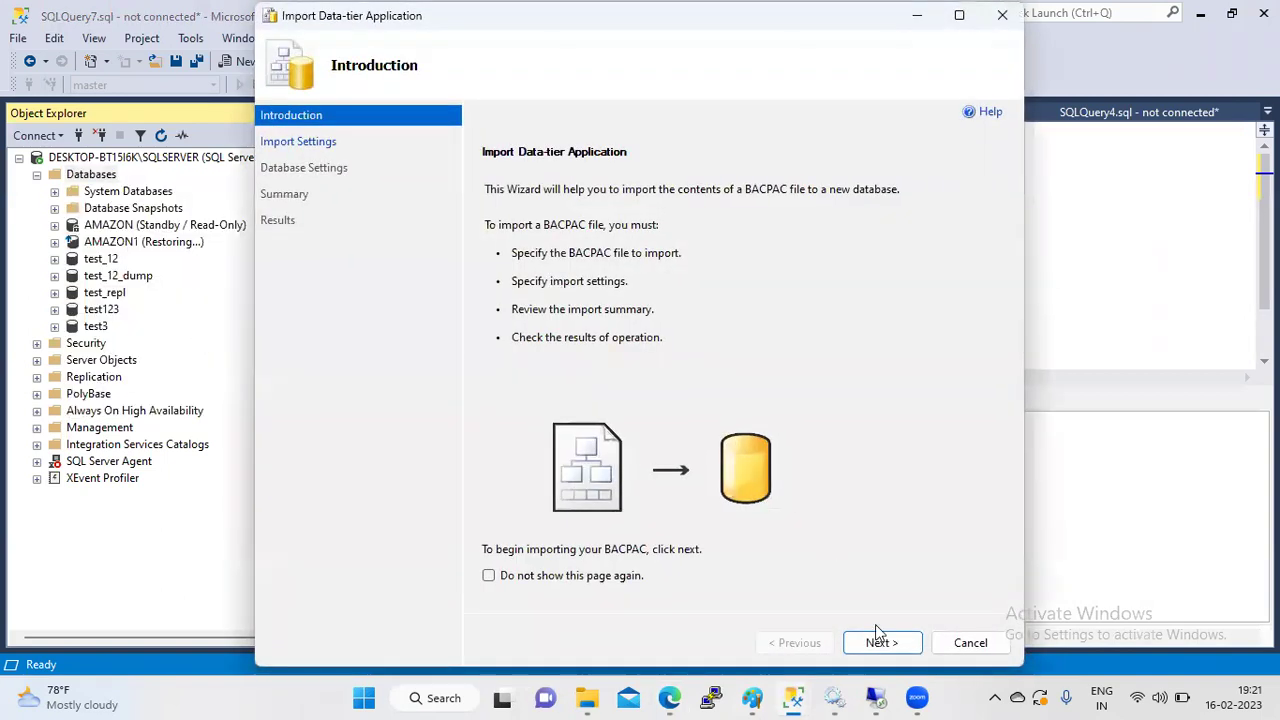
pyautogui.click(878, 643)
pyautogui.click(964, 234)
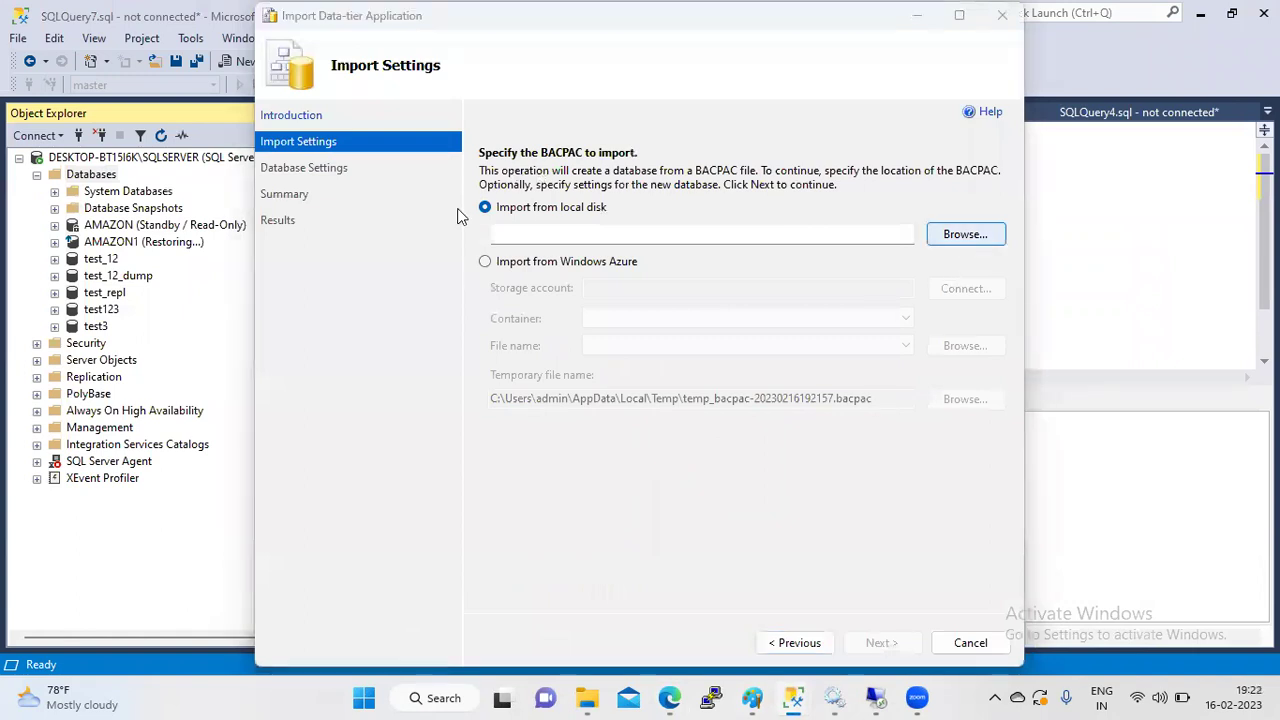
pyautogui.click(490, 208)
pyautogui.click(733, 449)
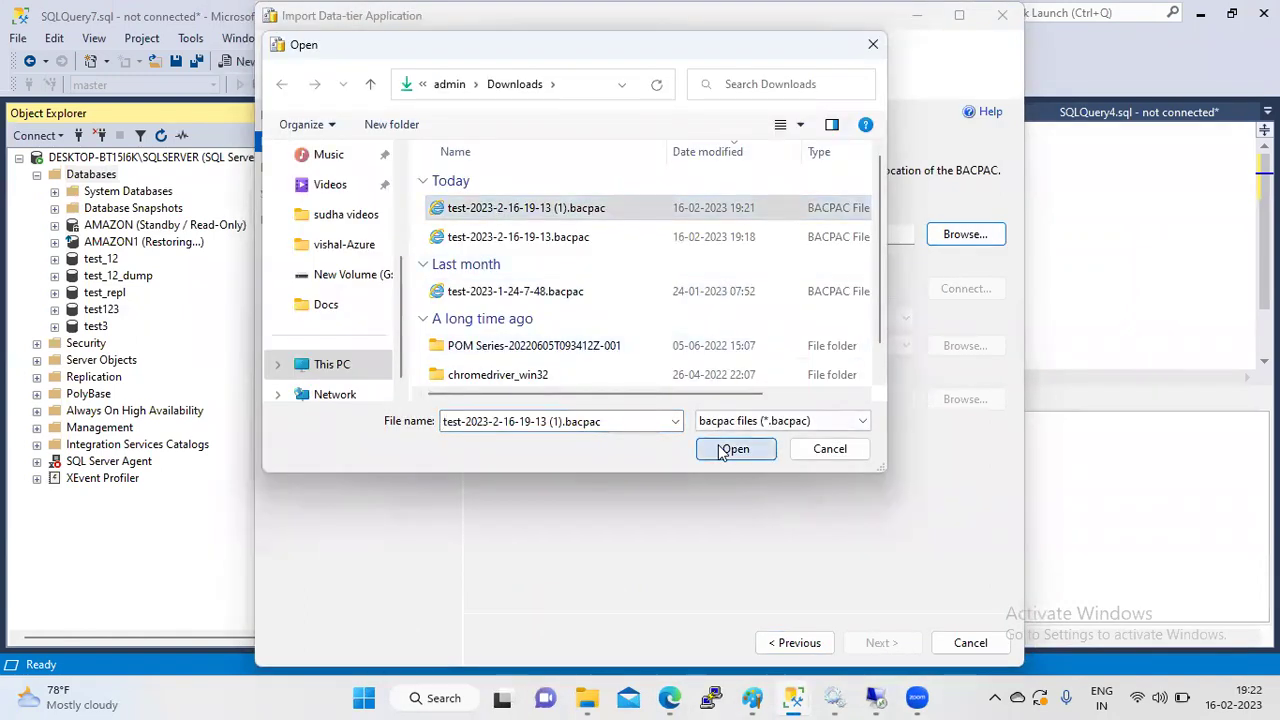
pyautogui.click(870, 640)
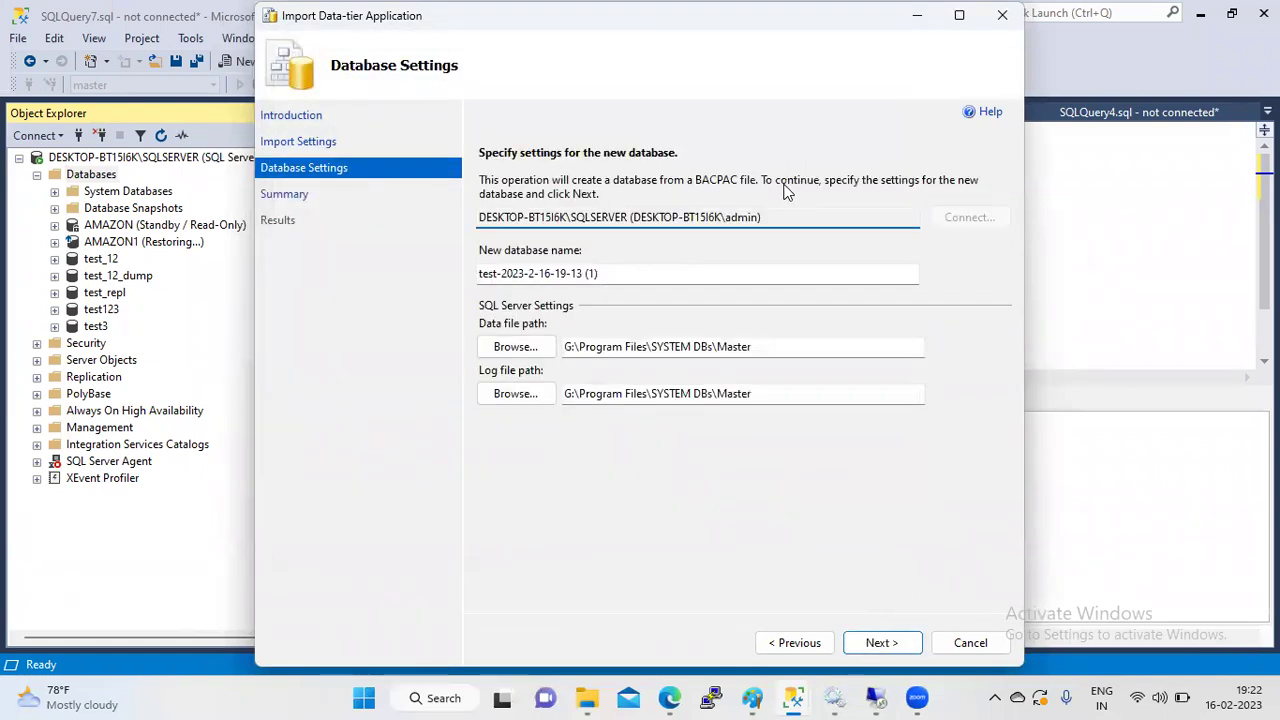
# - Rename the new database to test_AzureDB and advance to the summary
pyautogui.moveTo(631, 279); pyautogui.dragTo(502, 274)
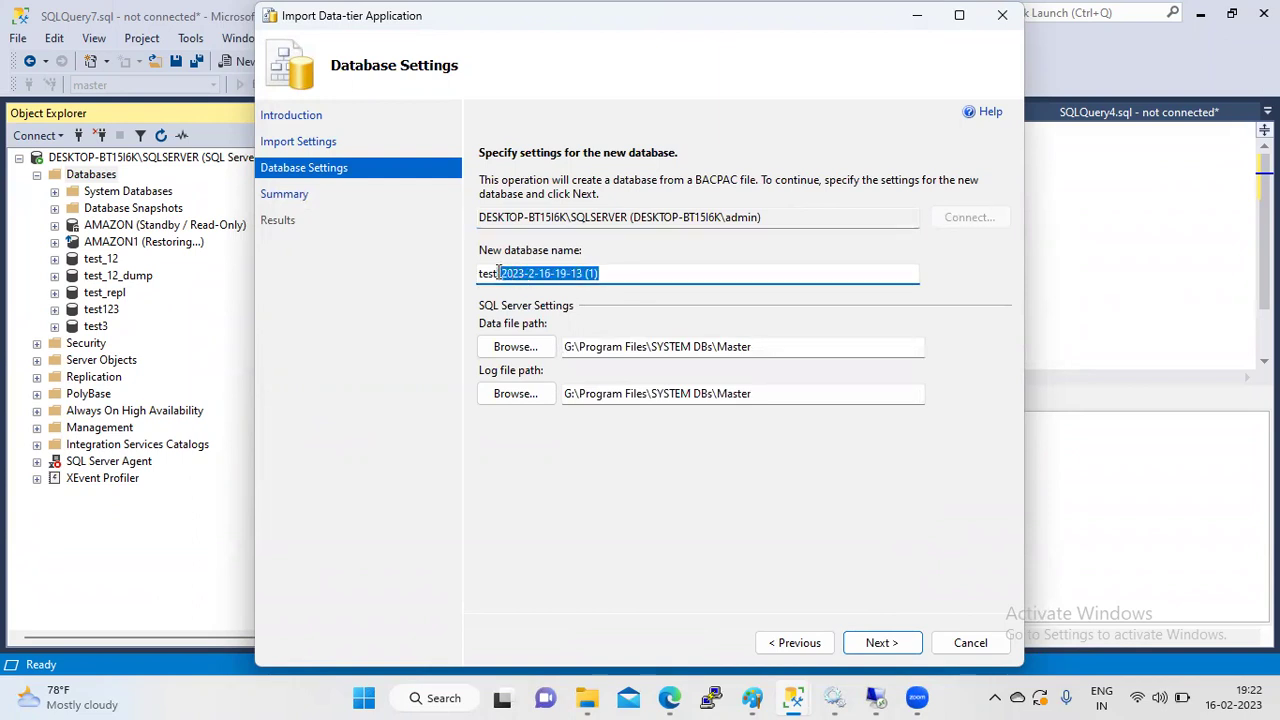
pyautogui.press('BackSpace')
pyautogui.write('_AzureDB')
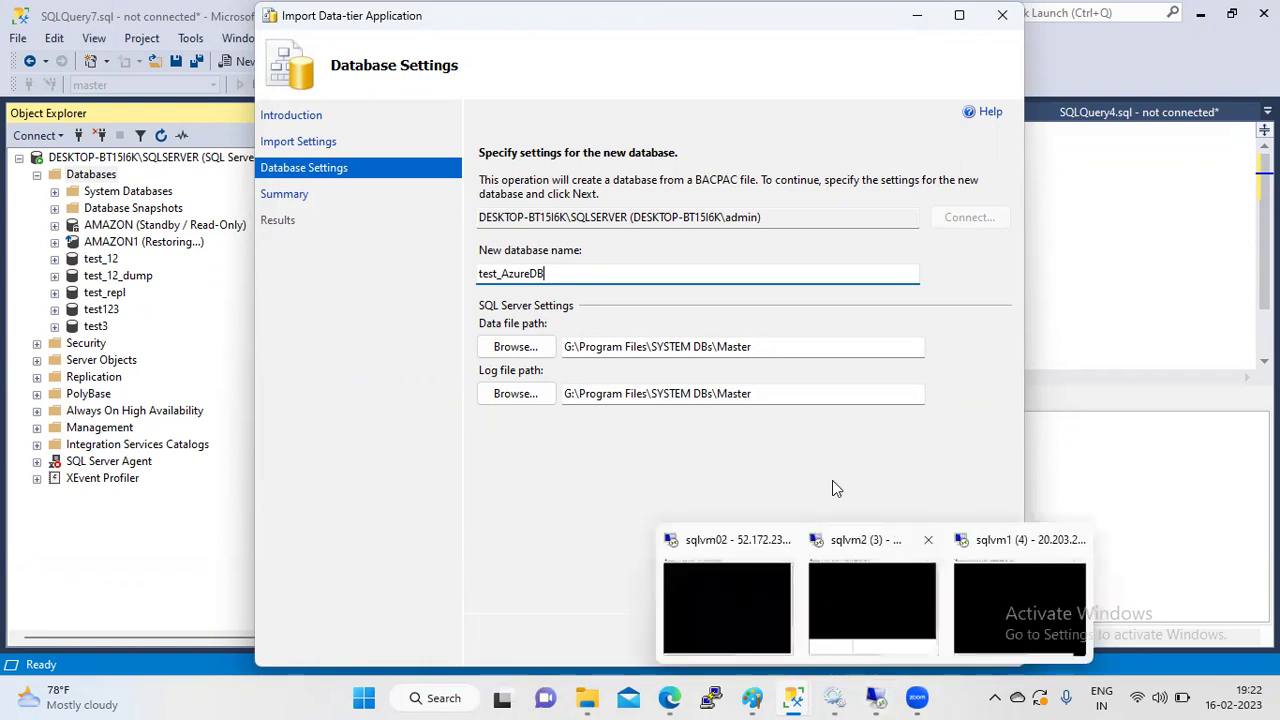
pyautogui.click(905, 643)
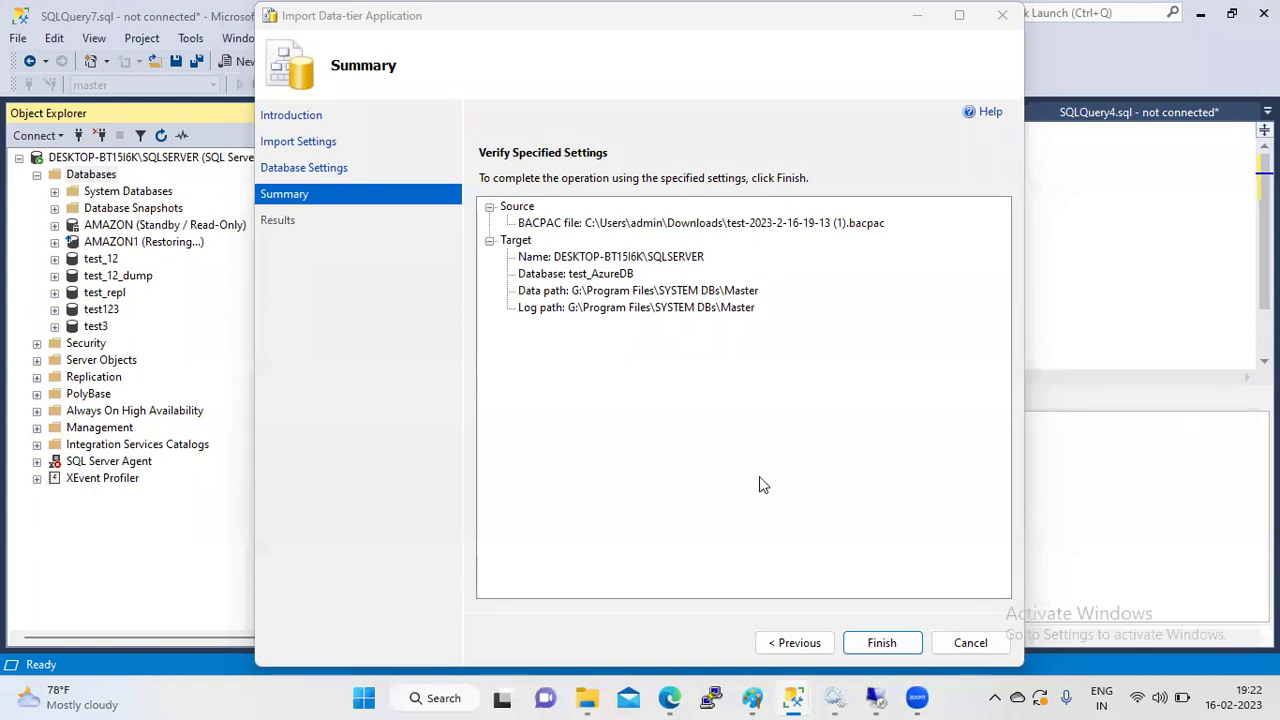
# - Run the import into test_AzureDB and close the wizard once it completes
pyautogui.click(903, 642)
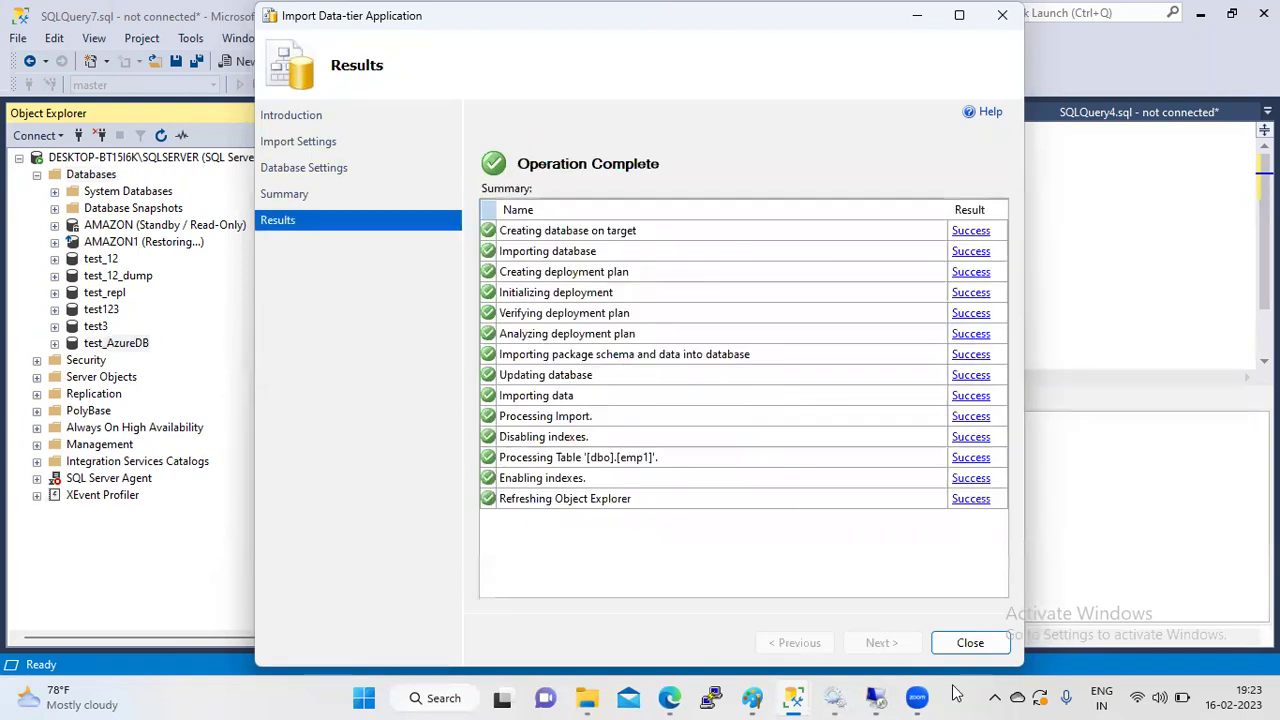
pyautogui.click(971, 645)
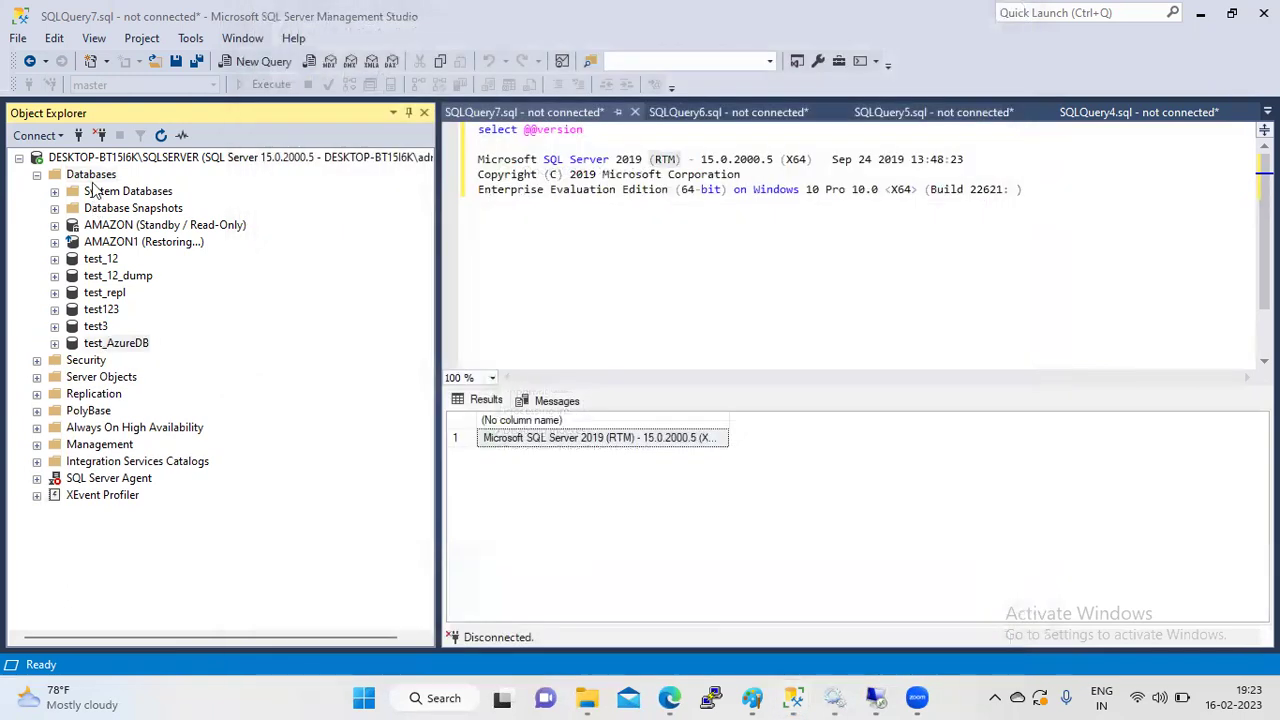
# - Refresh Databases and expand test_AzureDB > Tables > dbo.emp1 > Columns to show empno and ename
pyautogui.click(92, 175)
pyautogui.click(160, 135)
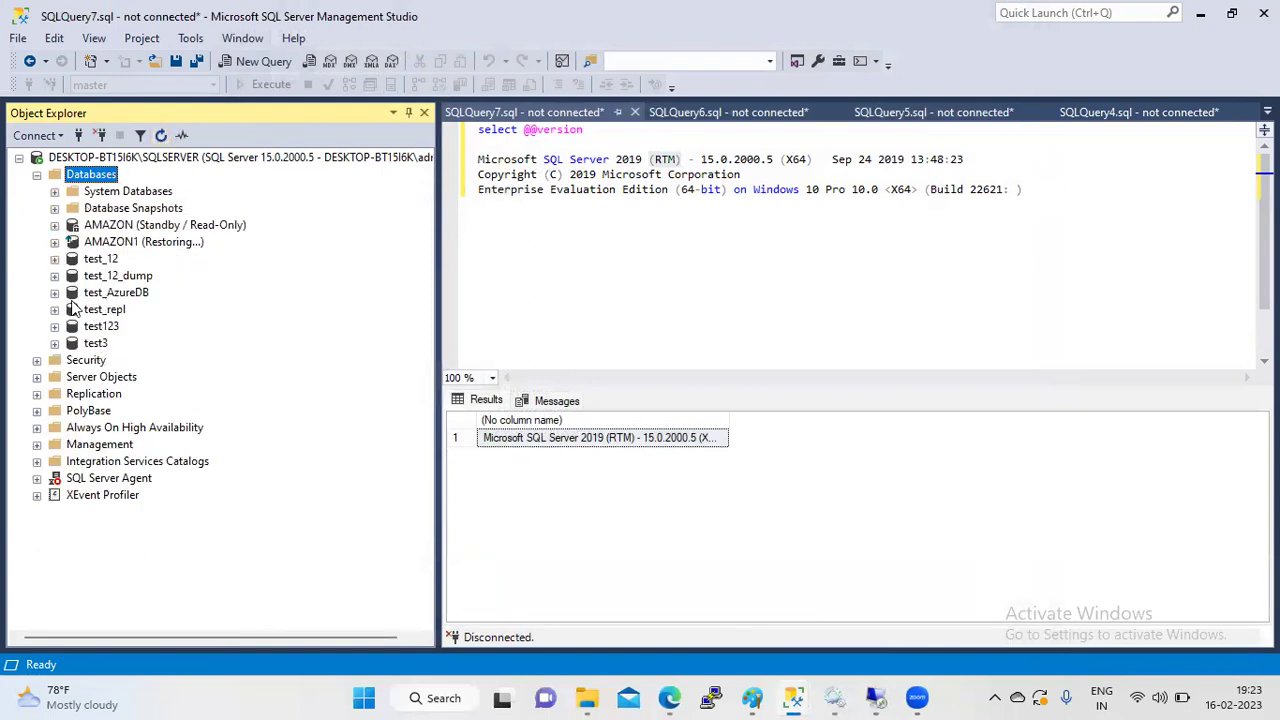
pyautogui.click(56, 294)
pyautogui.click(74, 310)
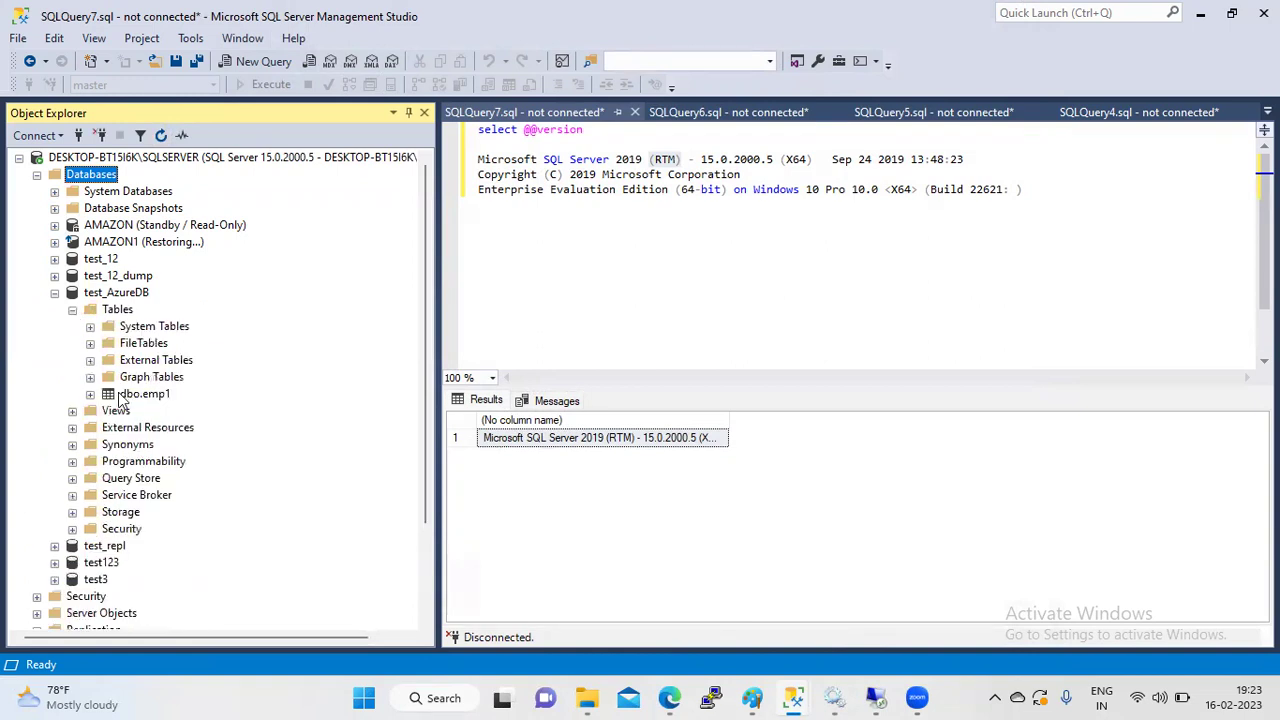
pyautogui.click(150, 398)
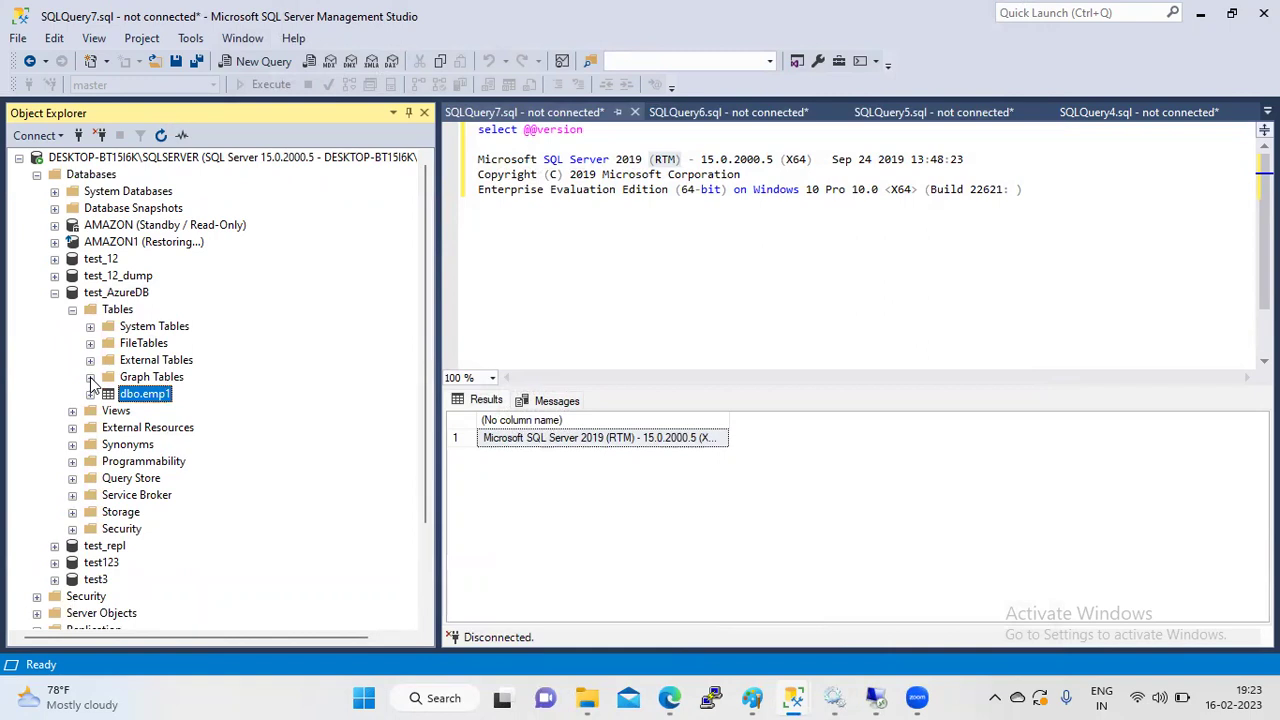
pyautogui.click(91, 395)
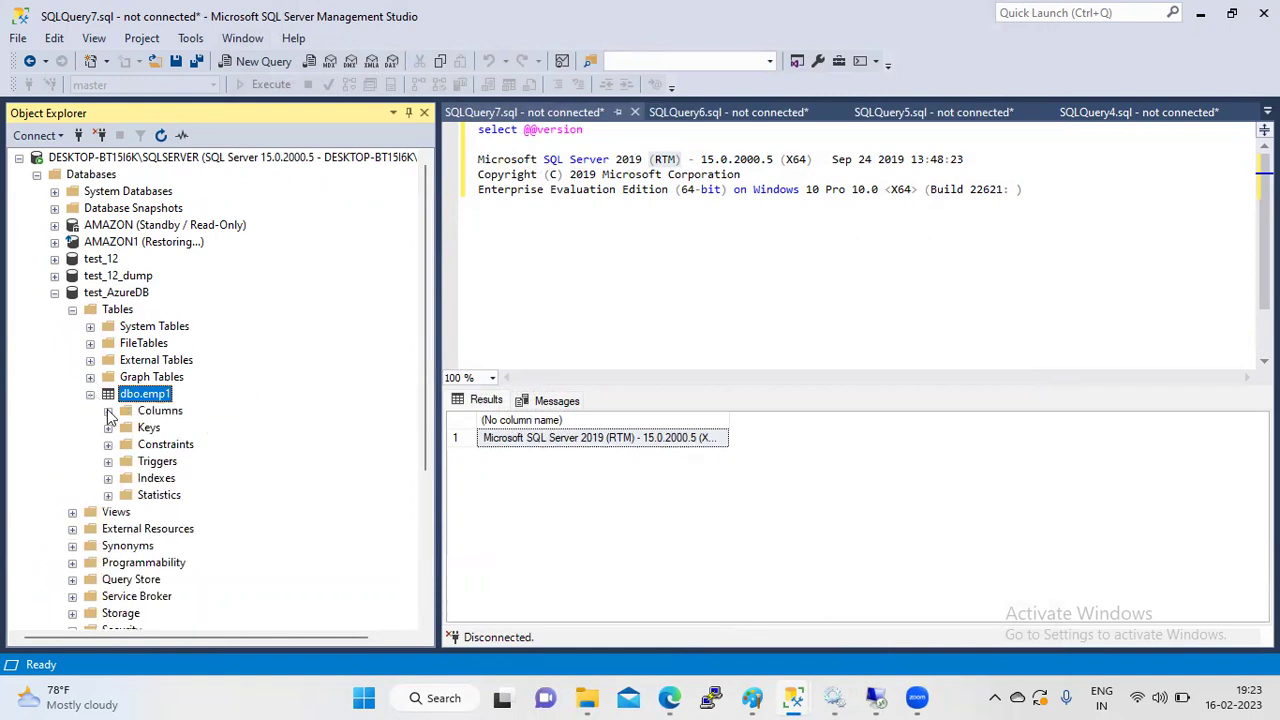
pyautogui.click(108, 411)
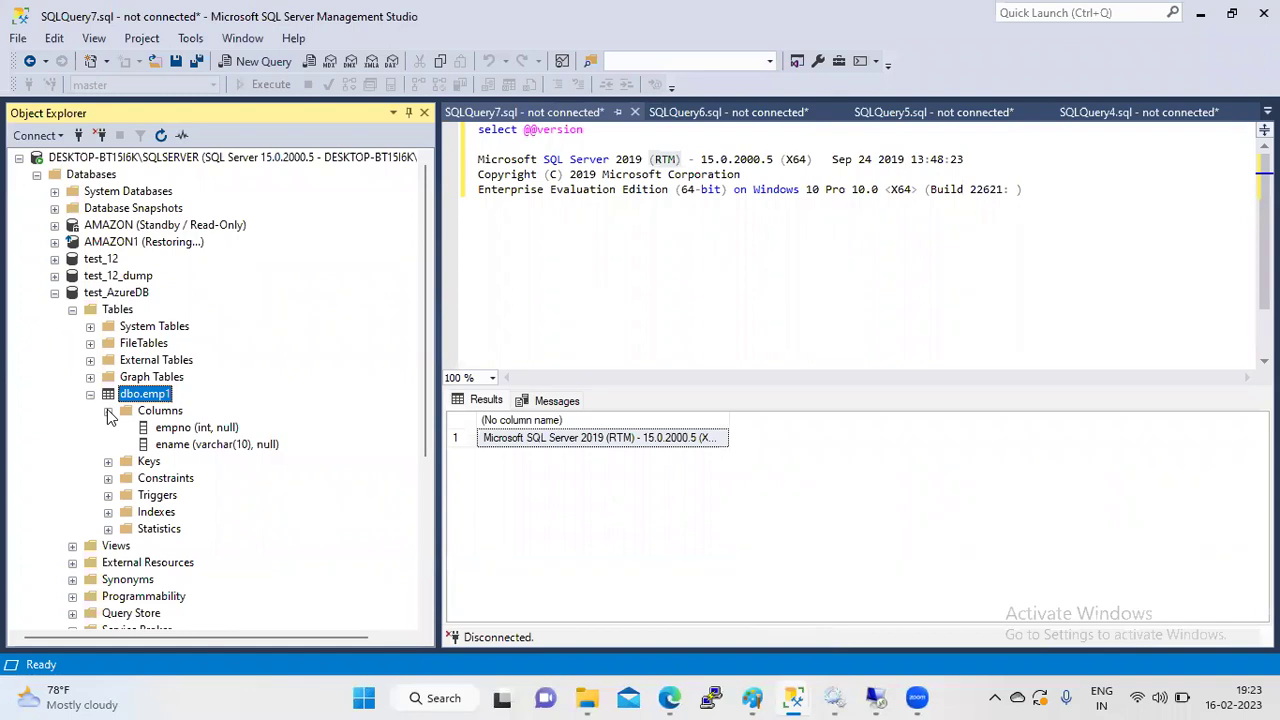
pyautogui.click(450, 167)
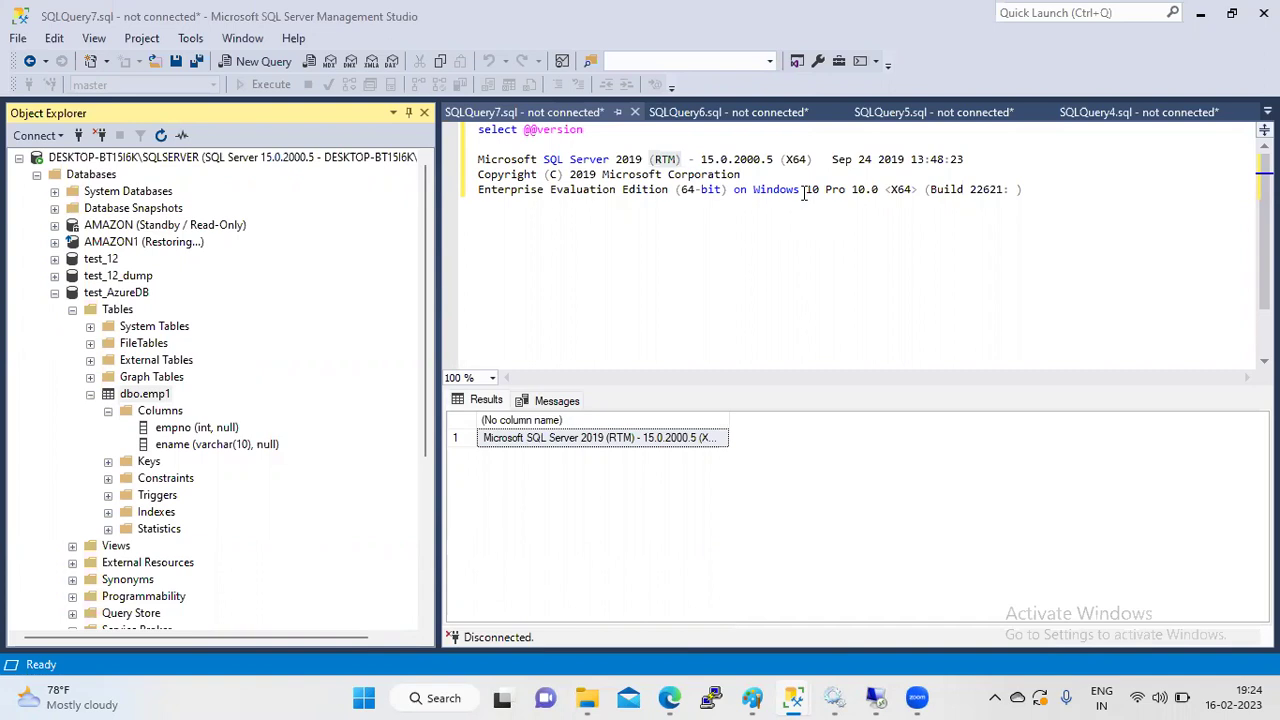
# - Leave dbo.emp1's name unchanged, collapse it, and switch back to the Azure portal
pyautogui.click(163, 397)
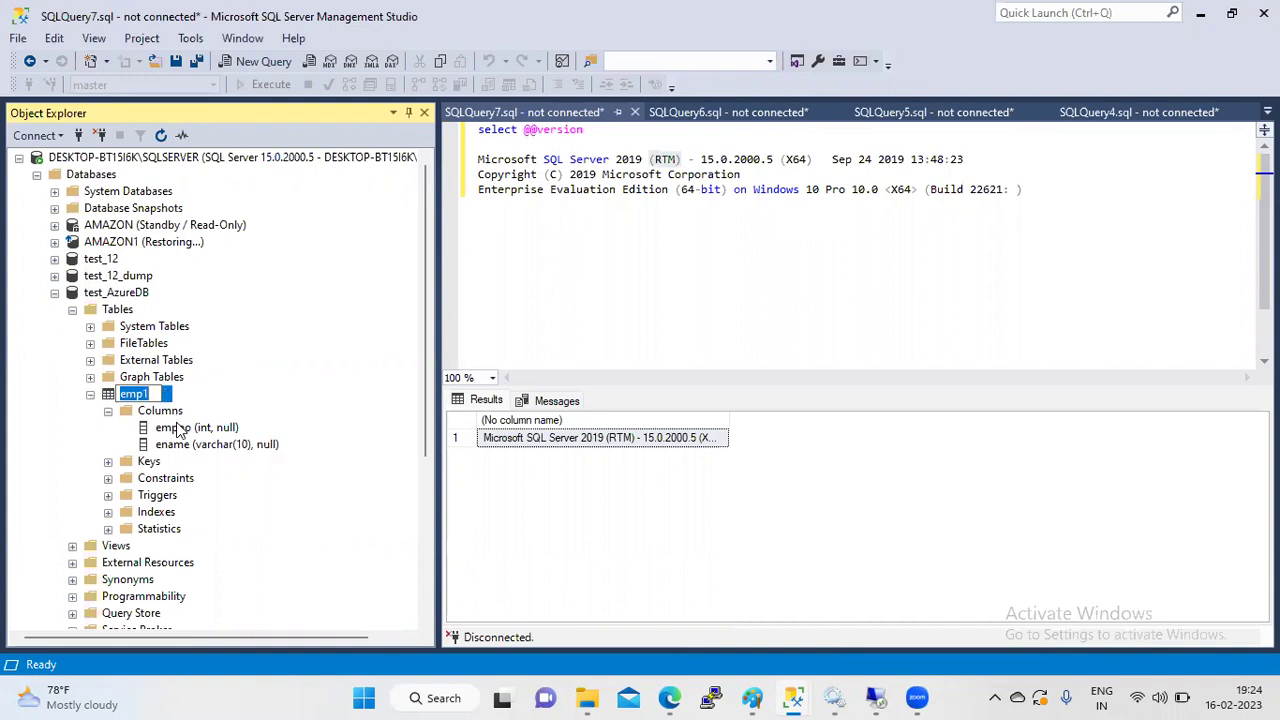
pyautogui.click(171, 416)
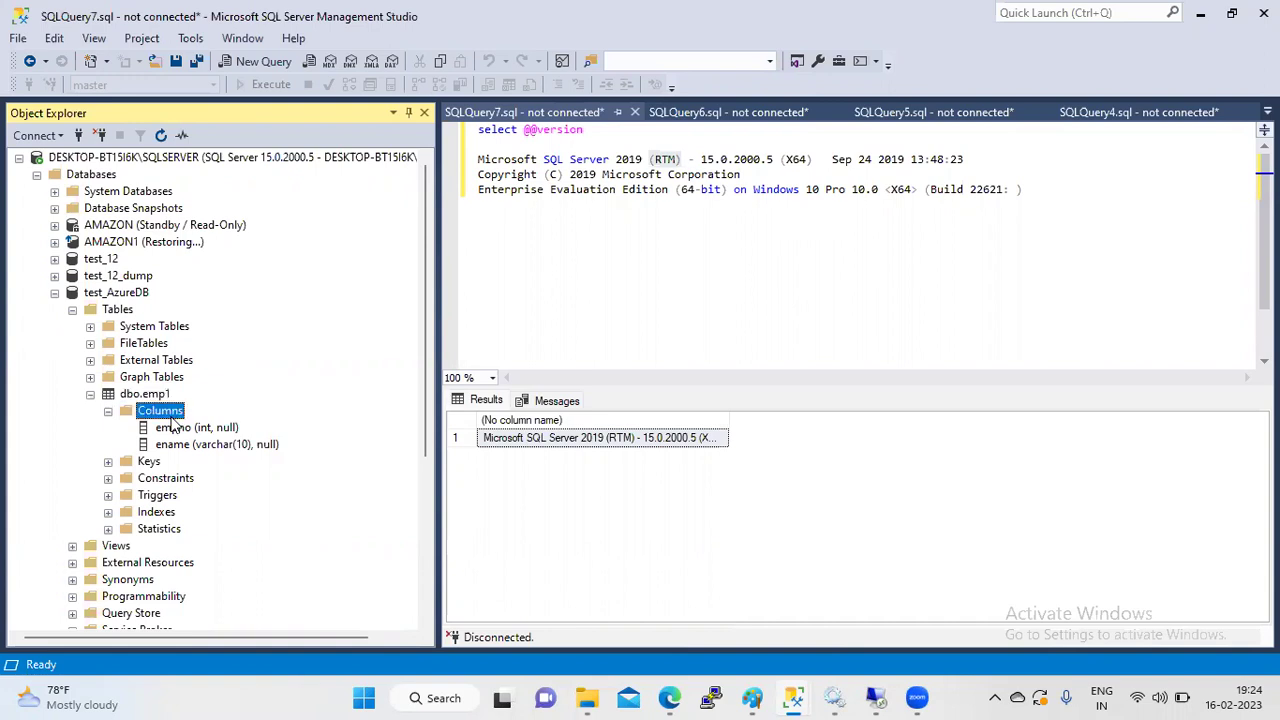
pyautogui.click(91, 395)
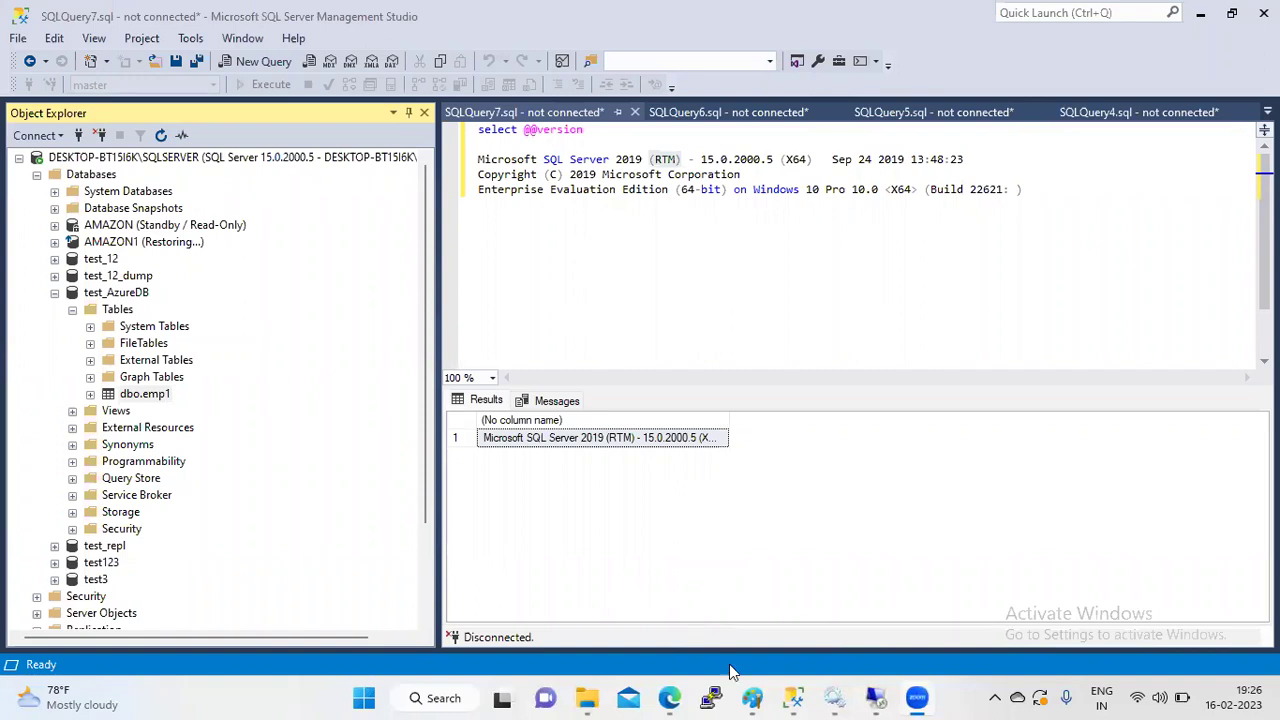
pyautogui.click(676, 697)
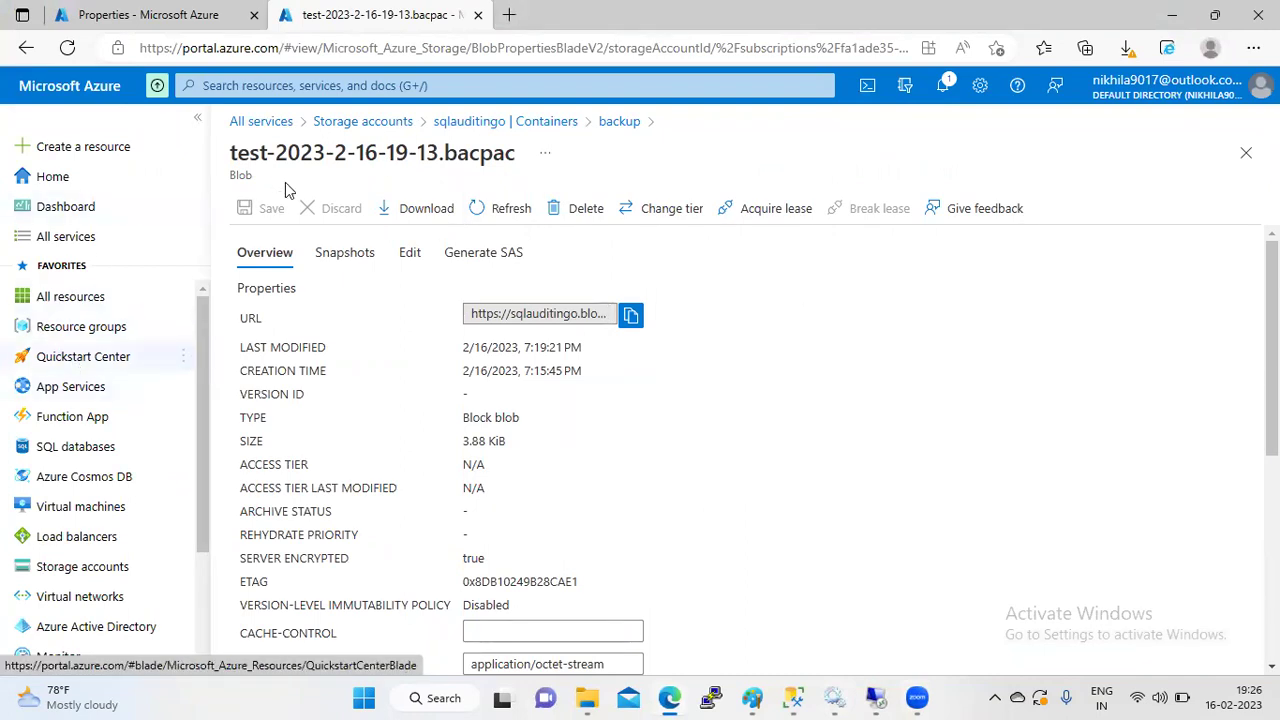
# - Go through All services to SQL databases and open test on server test3478
pyautogui.click(275, 128)
pyautogui.click(182, 12)
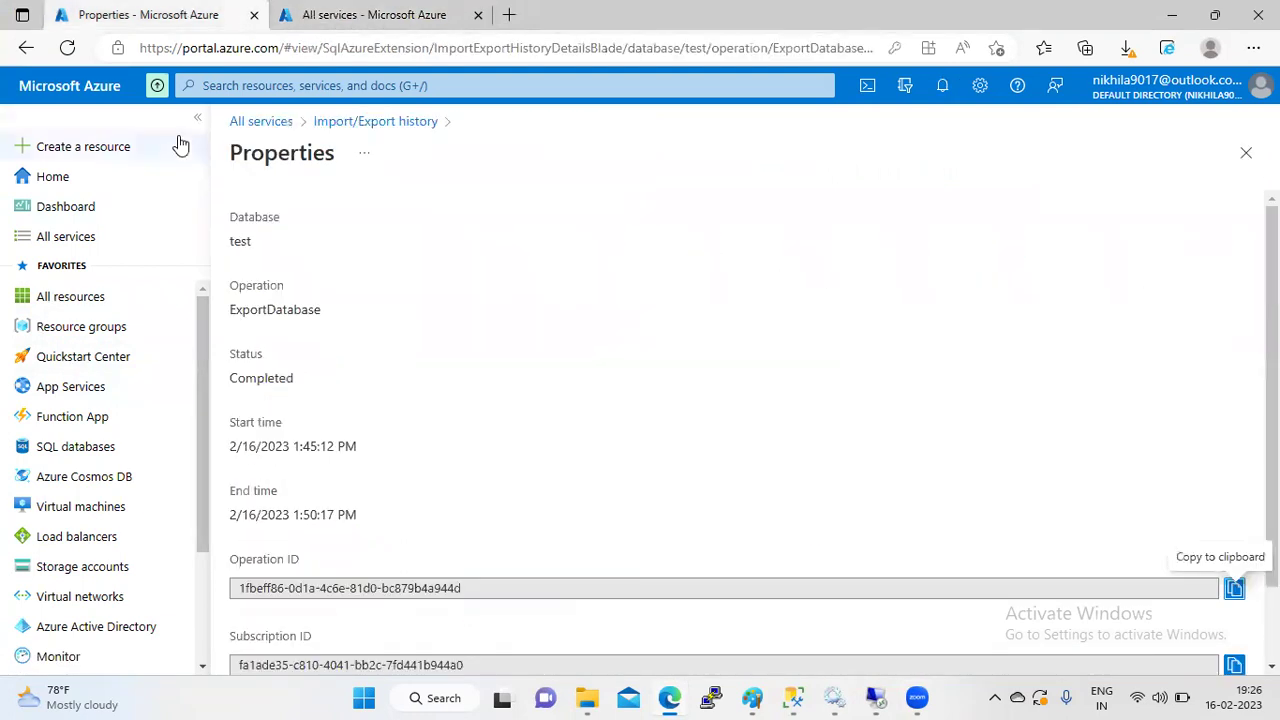
pyautogui.click(252, 122)
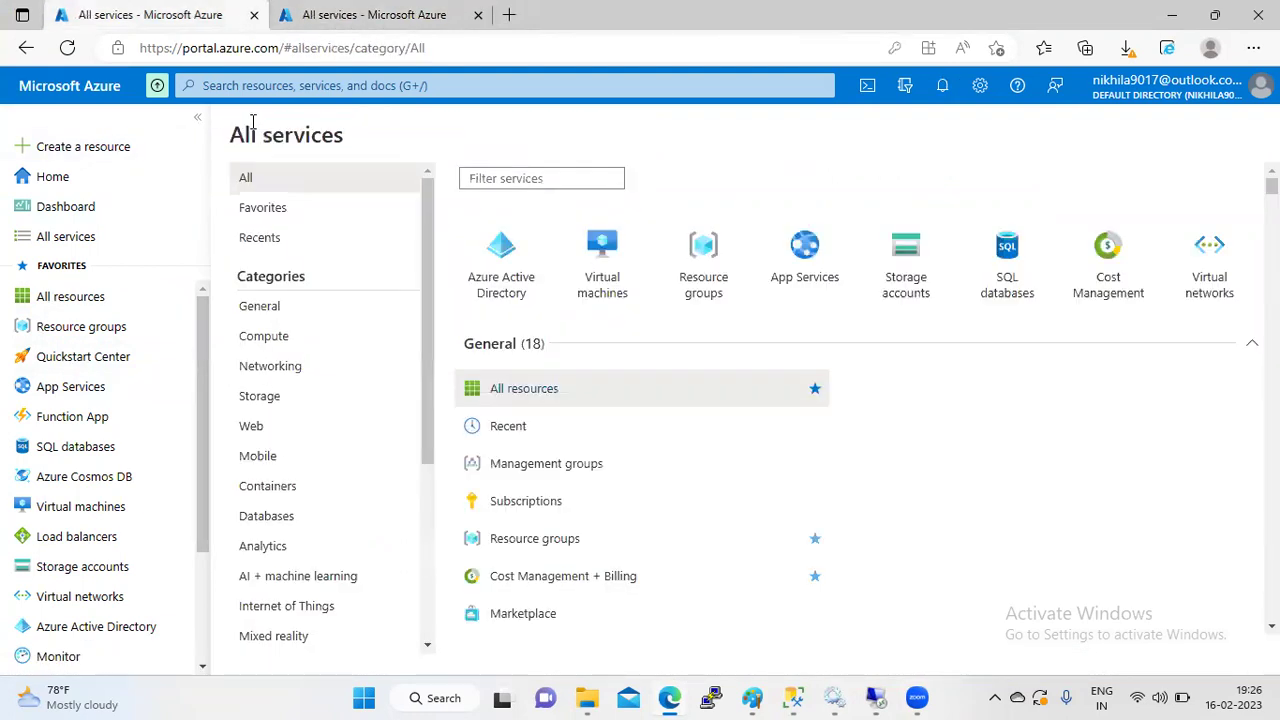
pyautogui.click(76, 447)
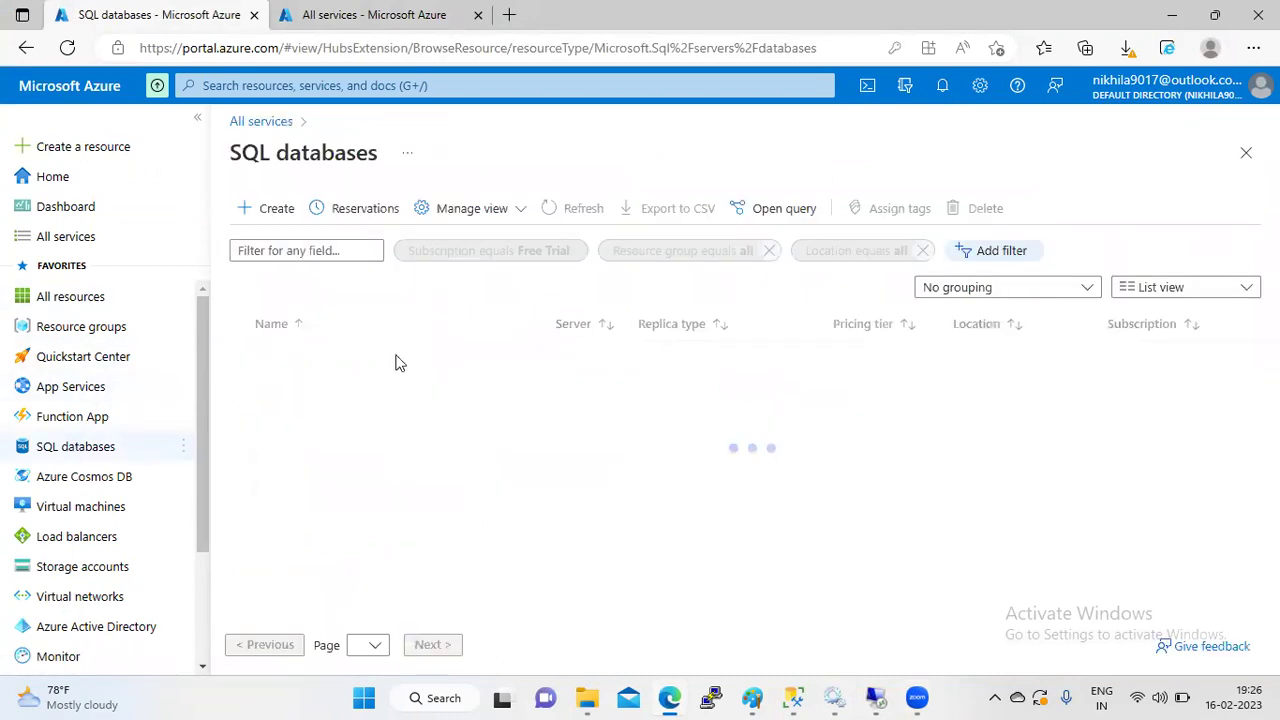
pyautogui.click(356, 360)
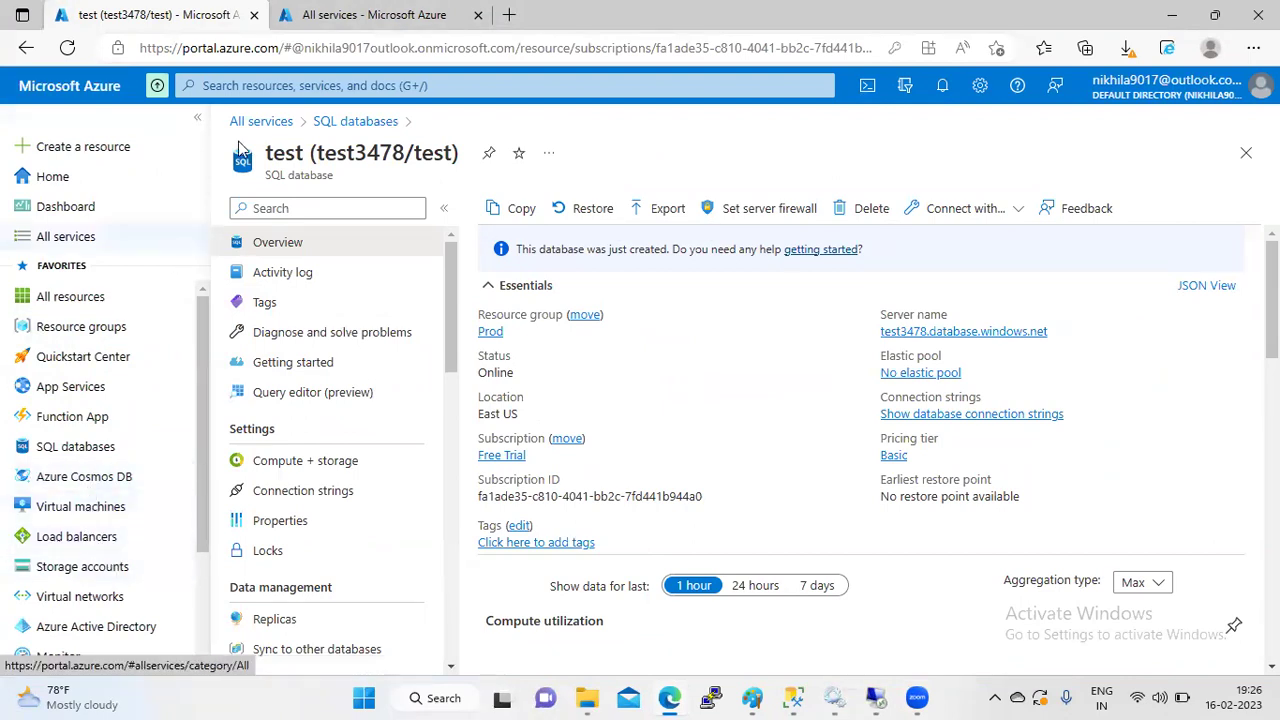
# - Find SQL servers with a 'sql' search and open server test3478
pyautogui.click(267, 88)
pyautogui.write('sql')
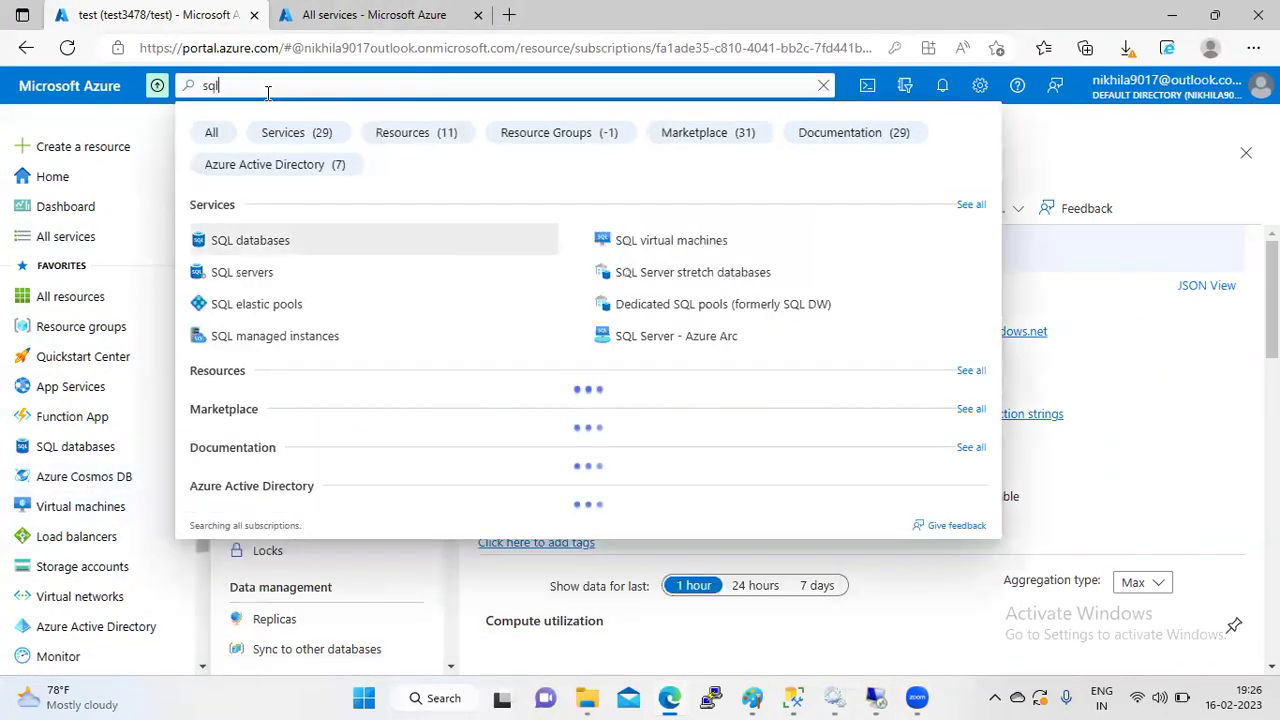
pyautogui.click(257, 272)
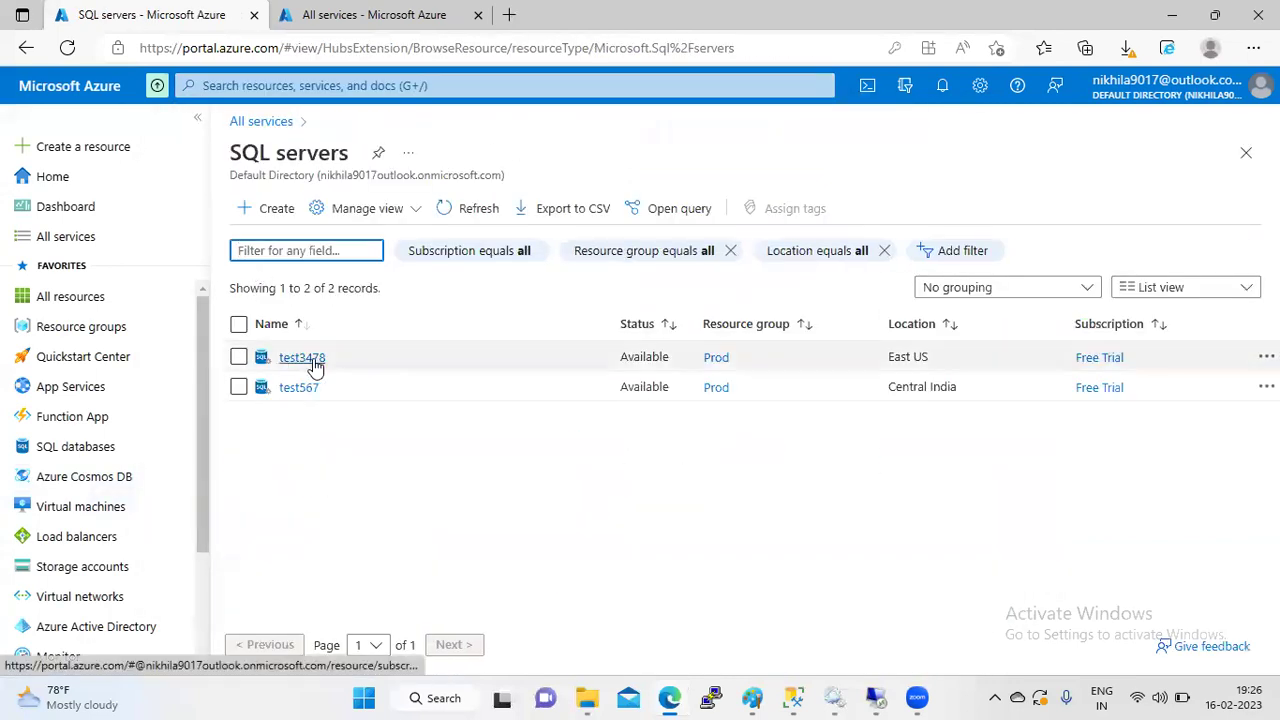
pyautogui.click(314, 362)
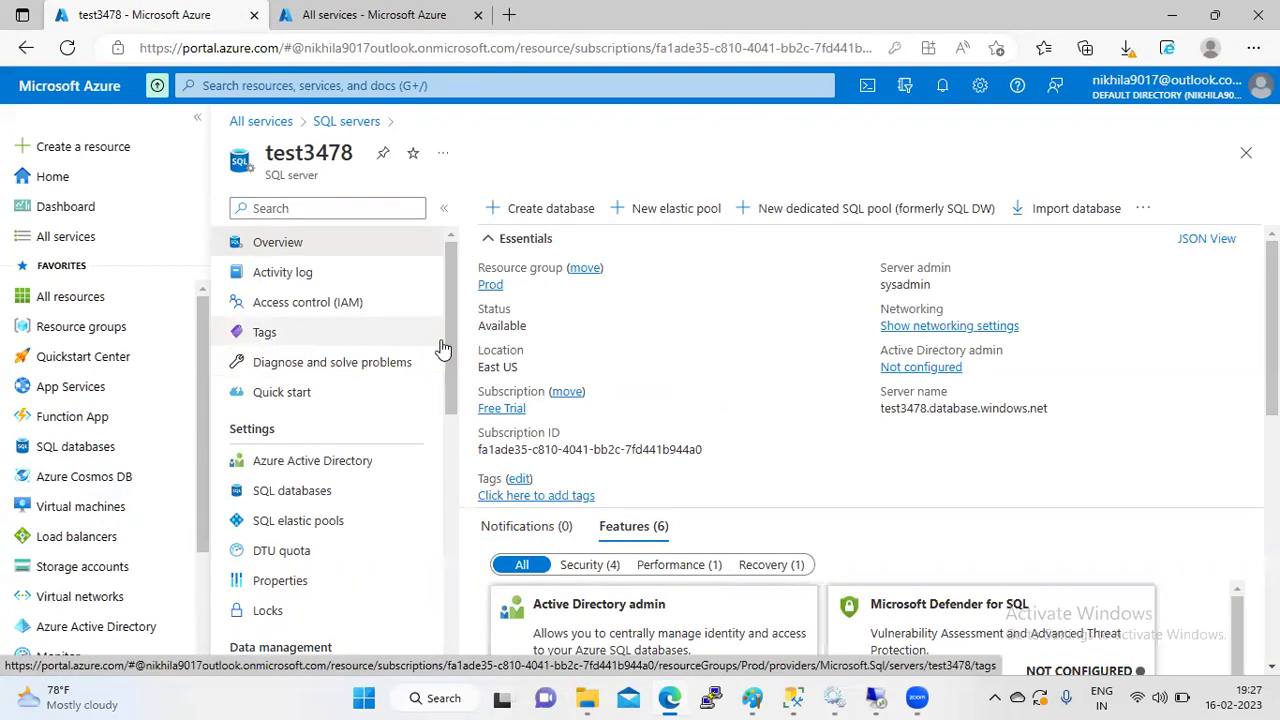
pyautogui.moveTo(446, 339)
pyautogui.mouseDown()
pyautogui.moveTo(452, 440)
pyautogui.moveTo(450, 346)
pyautogui.mouseUp()
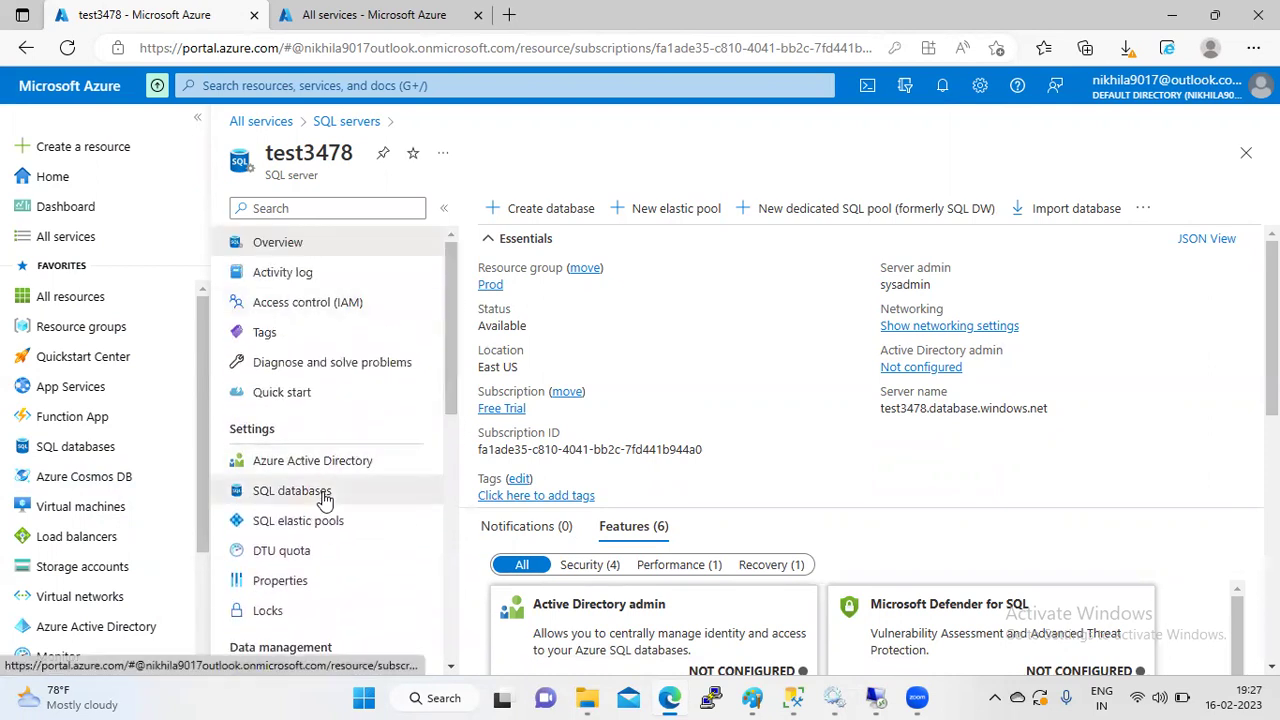
# - Look over test3478's databases, then open its Backups page listing test and test_Copy
pyautogui.click(292, 491)
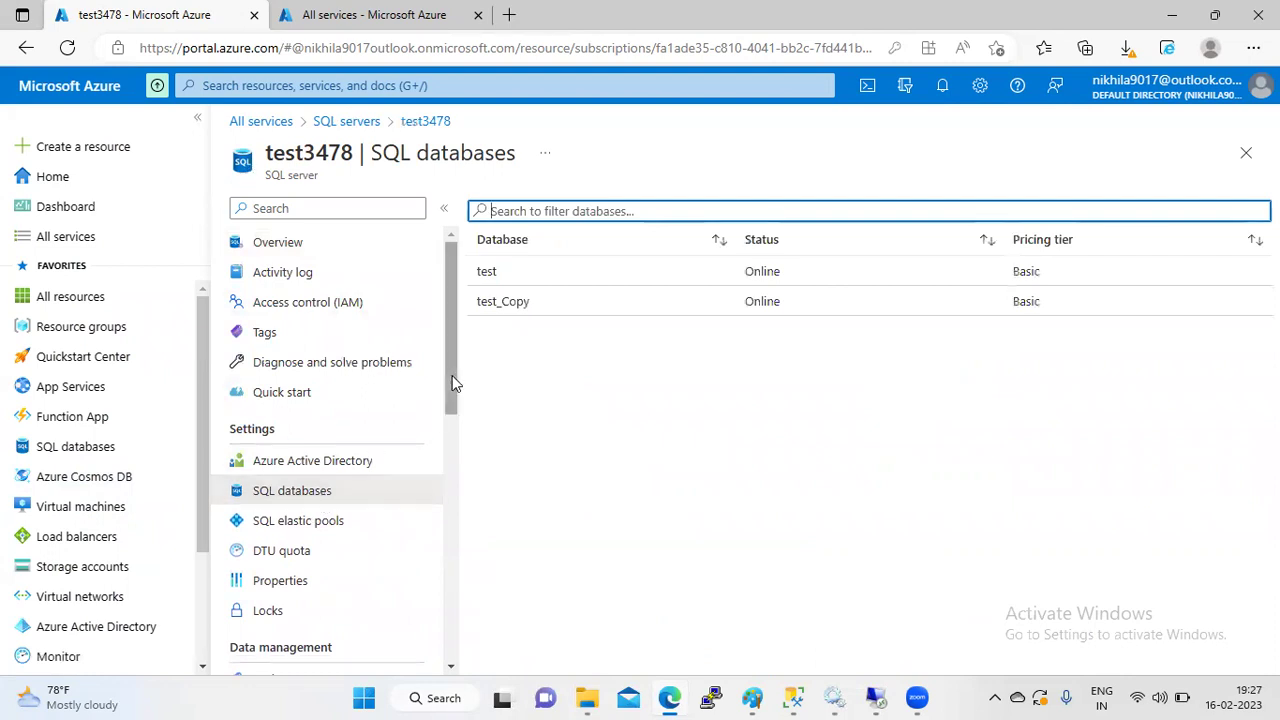
pyautogui.moveTo(452, 377); pyautogui.dragTo(452, 438)
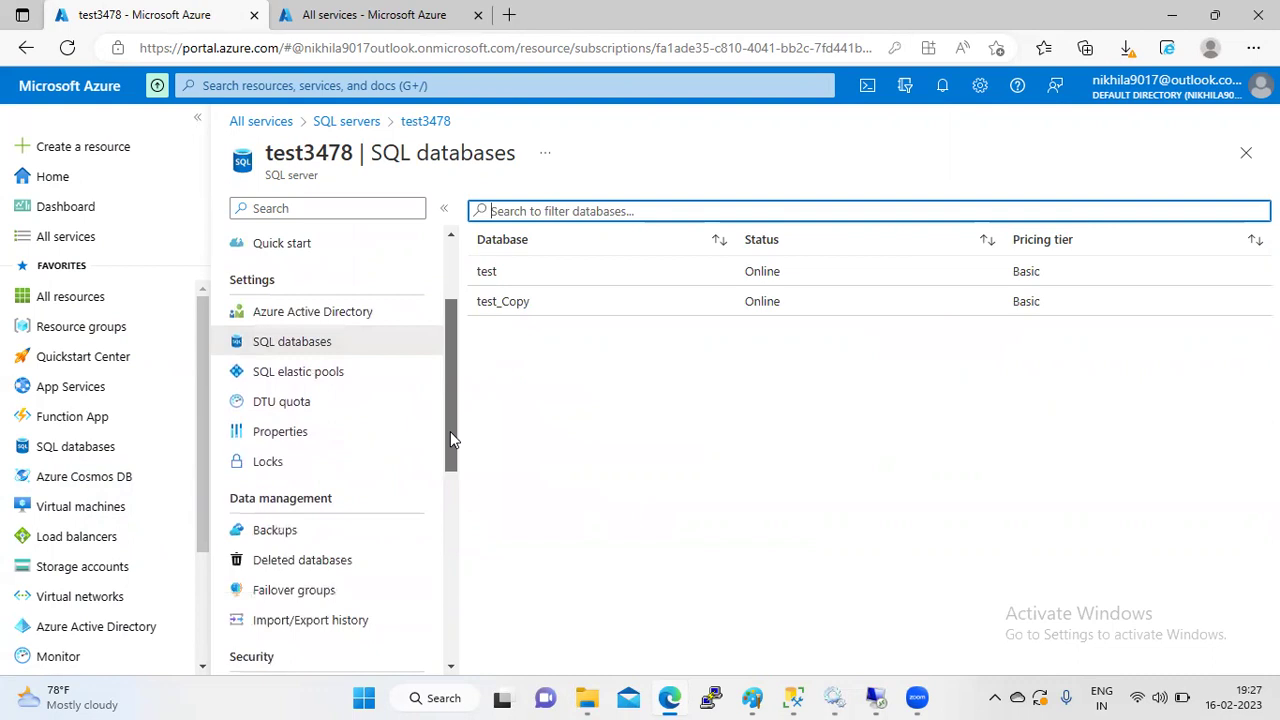
pyautogui.moveTo(450, 431)
pyautogui.mouseDown()
pyautogui.moveTo(442, 356)
pyautogui.moveTo(446, 454)
pyautogui.mouseUp()
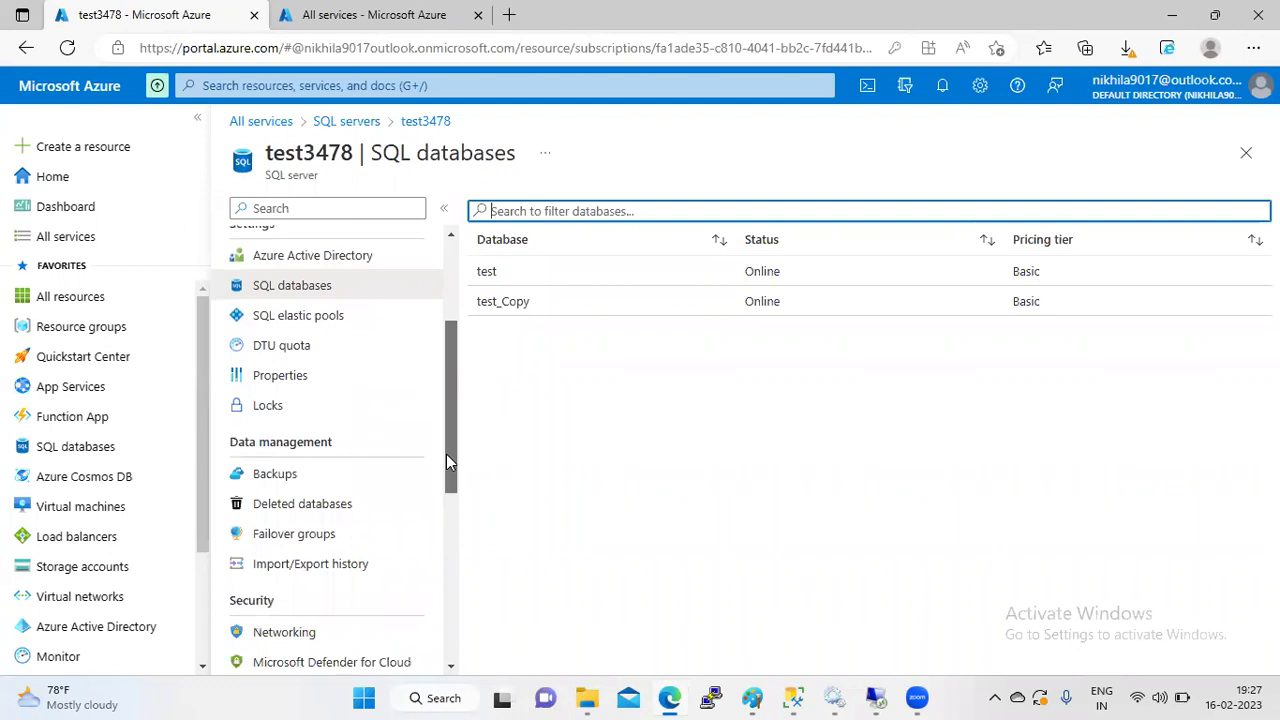
pyautogui.moveTo(446, 454); pyautogui.dragTo(450, 334)
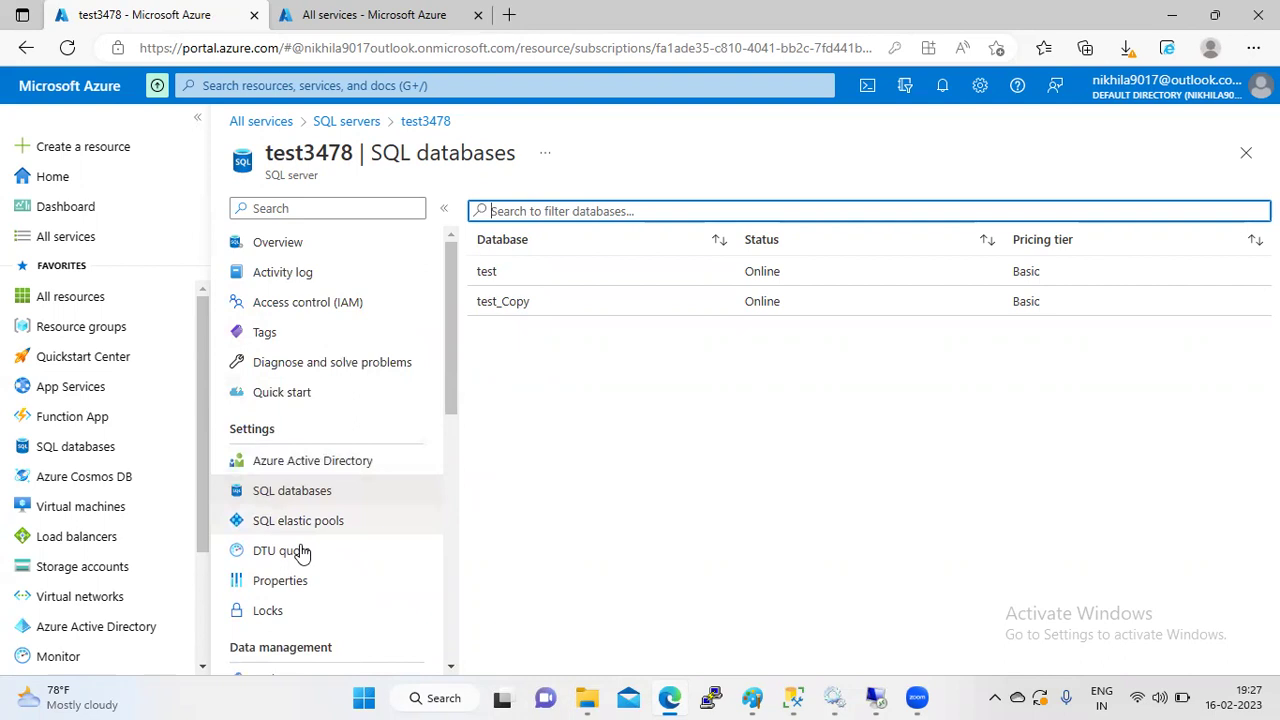
pyautogui.moveTo(451, 374); pyautogui.dragTo(450, 445)
pyautogui.click(260, 490)
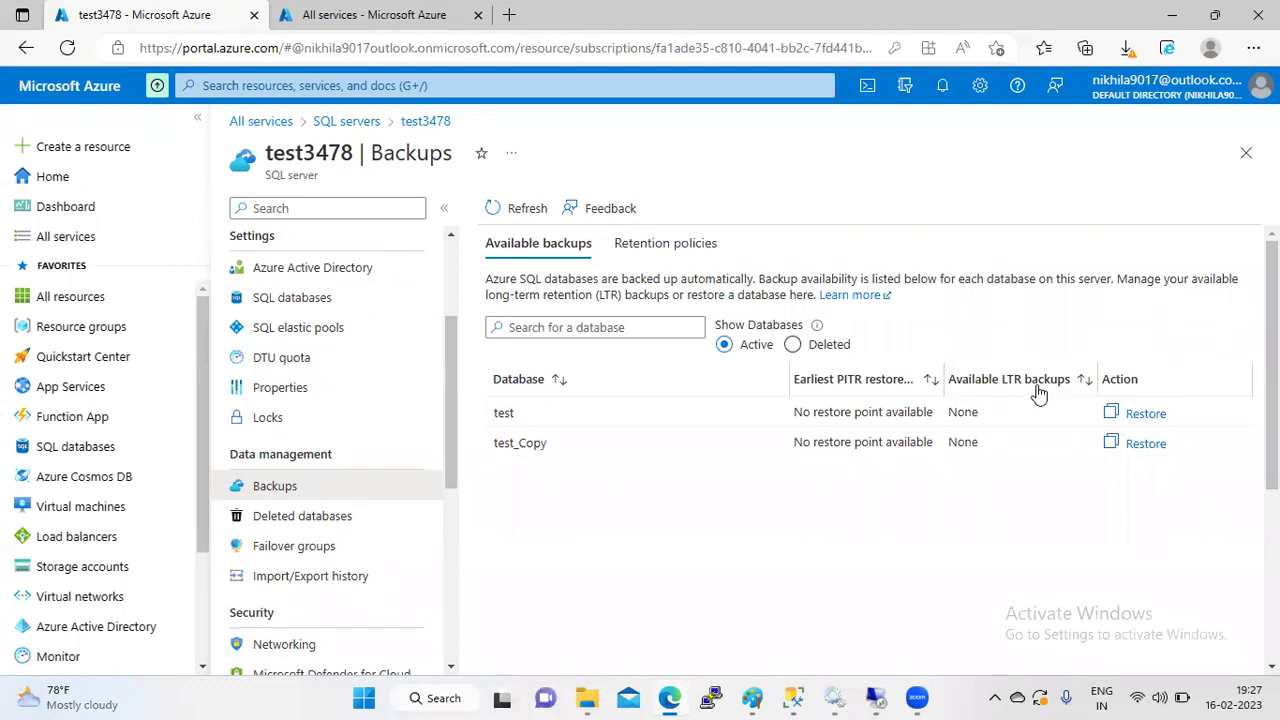
# - Glance at test3478's Retention policies tab, then open the test database from its SQL databases
pyautogui.click(667, 243)
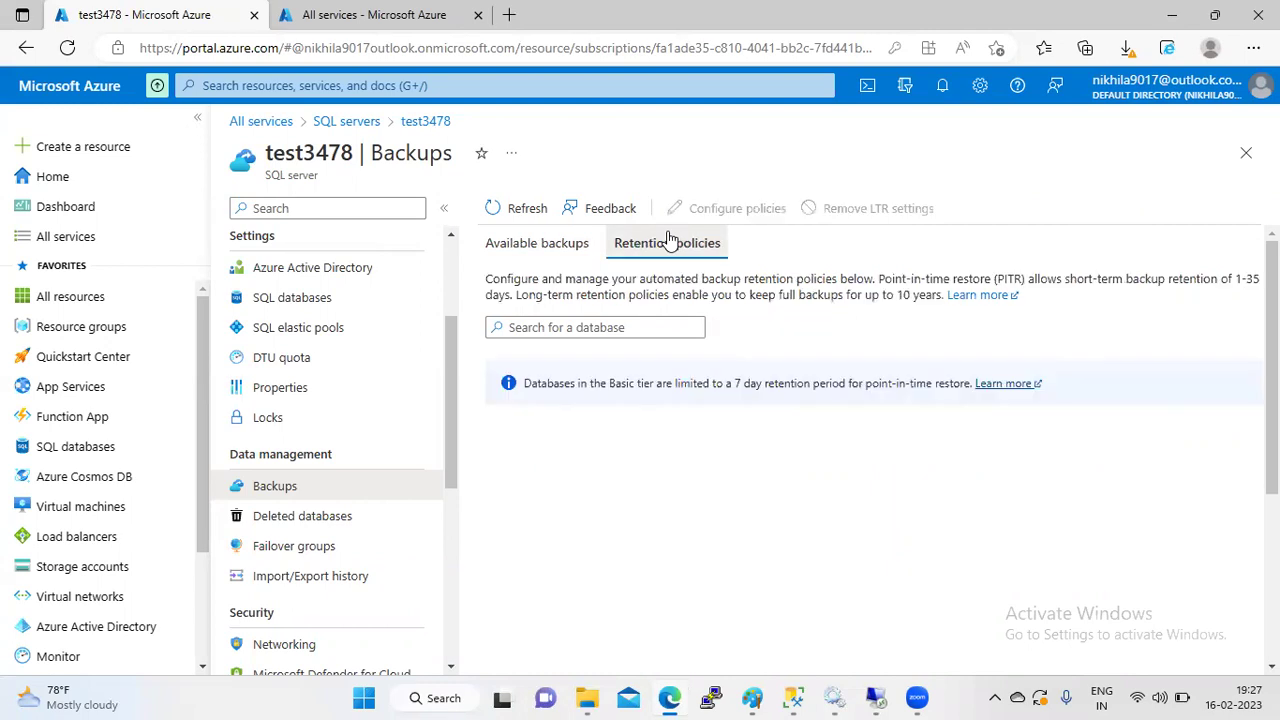
pyautogui.click(561, 250)
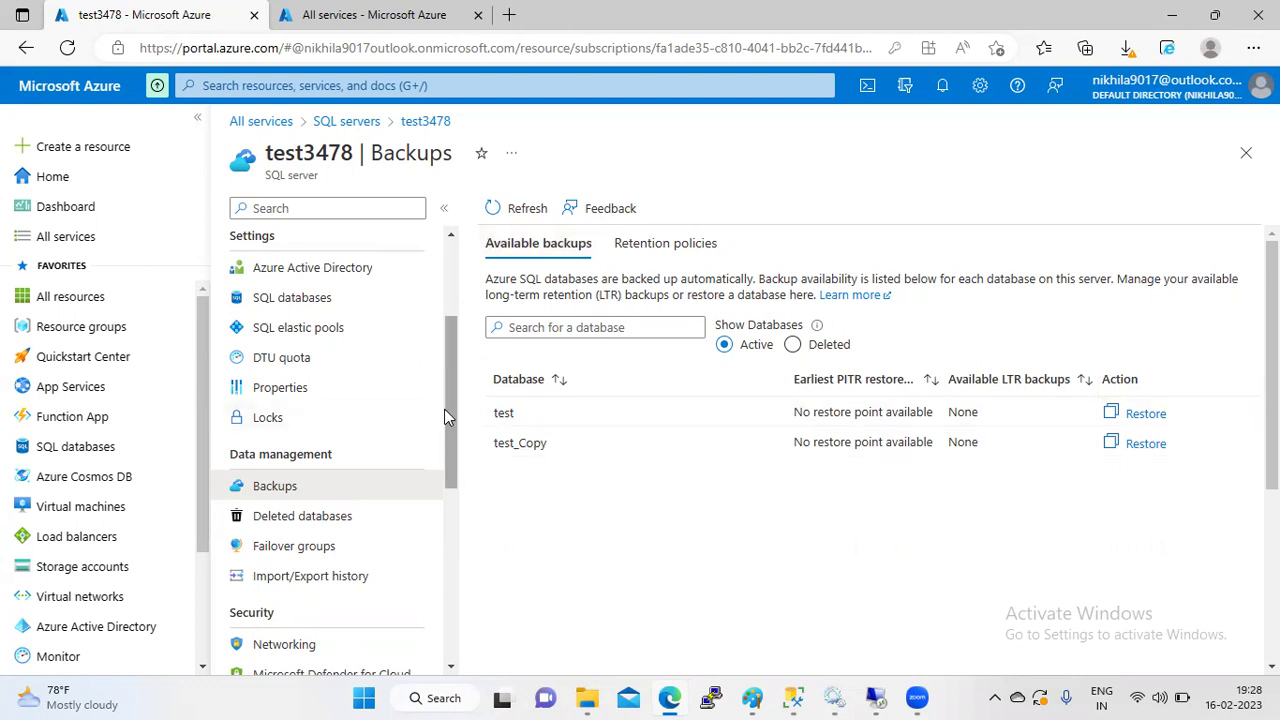
pyautogui.moveTo(446, 409); pyautogui.dragTo(444, 298)
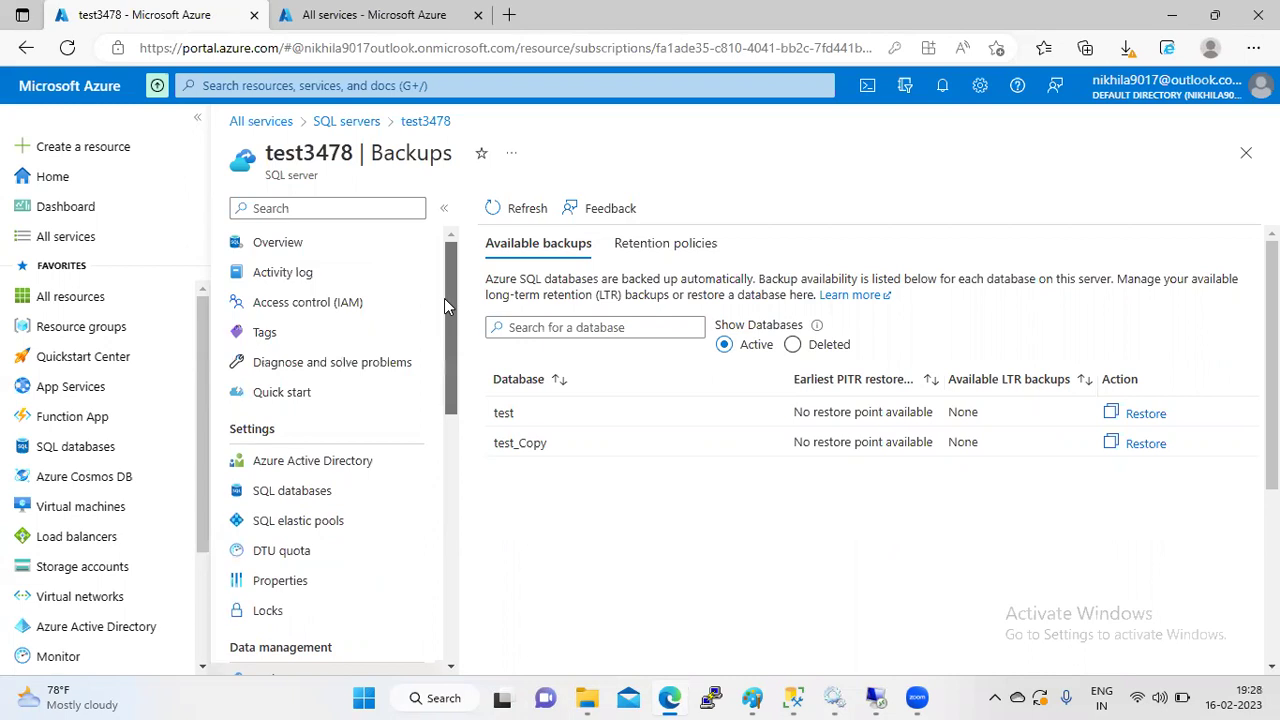
pyautogui.click(313, 498)
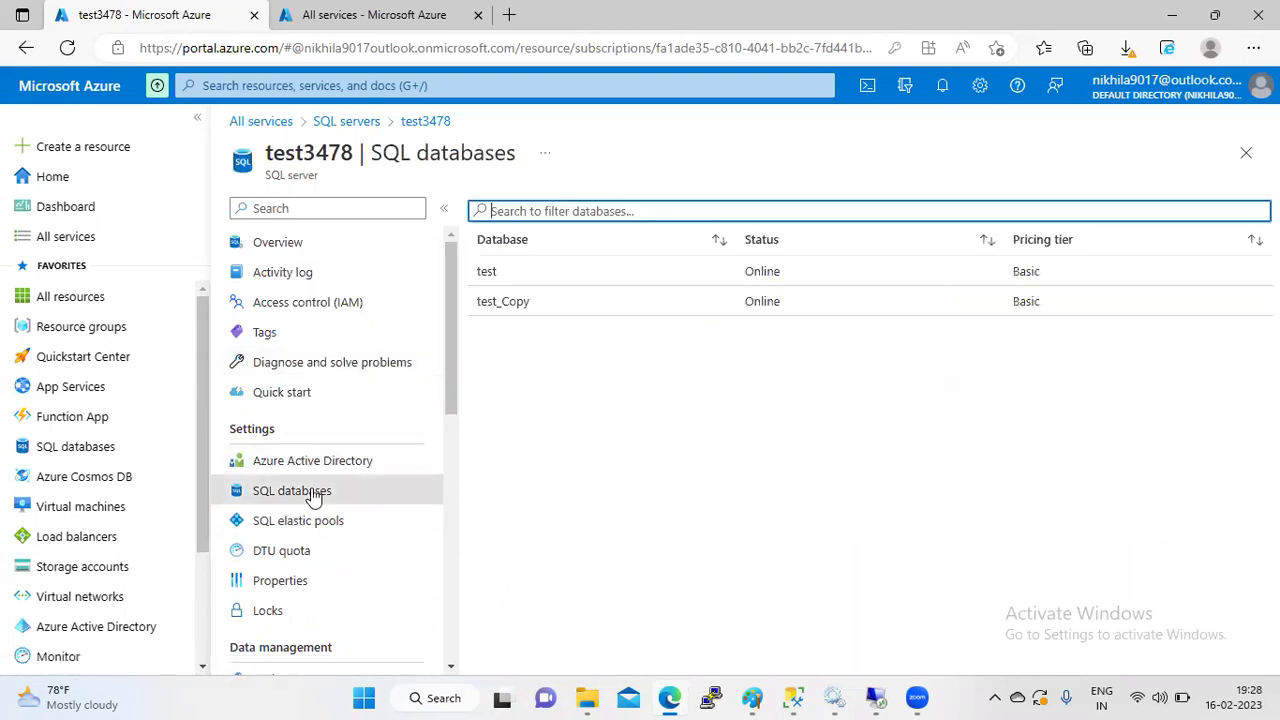
pyautogui.click(603, 283)
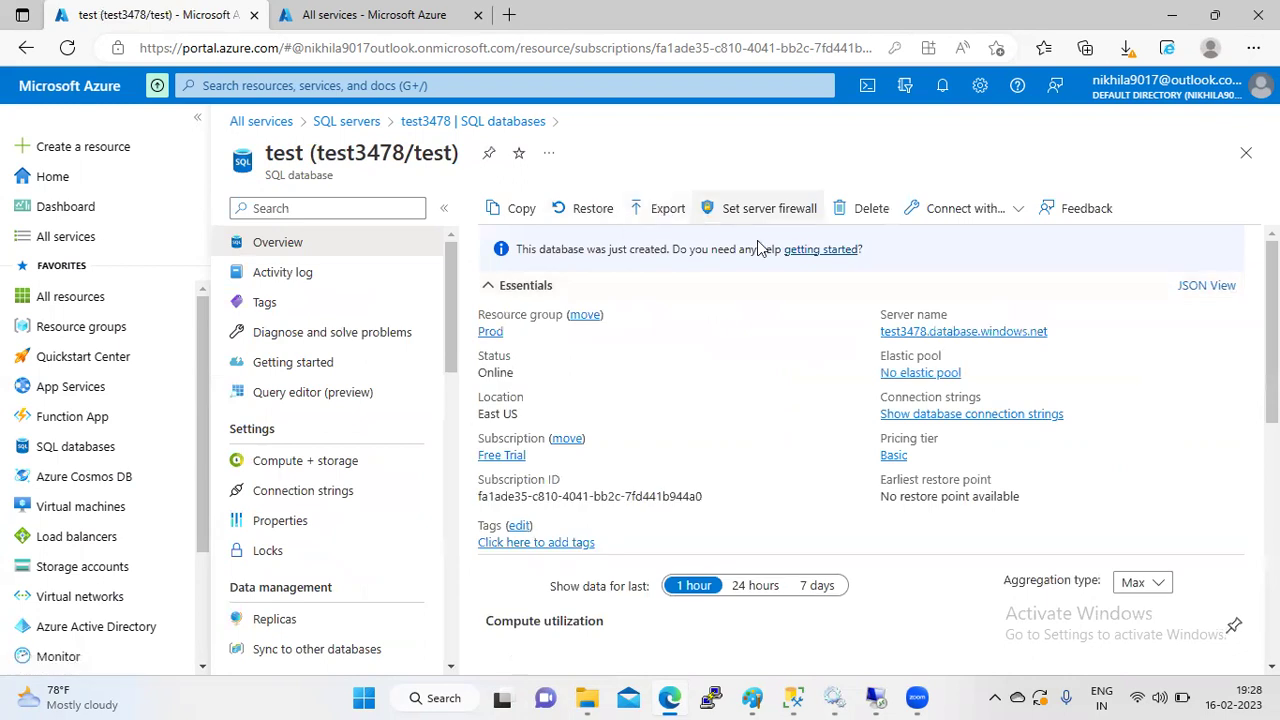
pyautogui.click(872, 210)
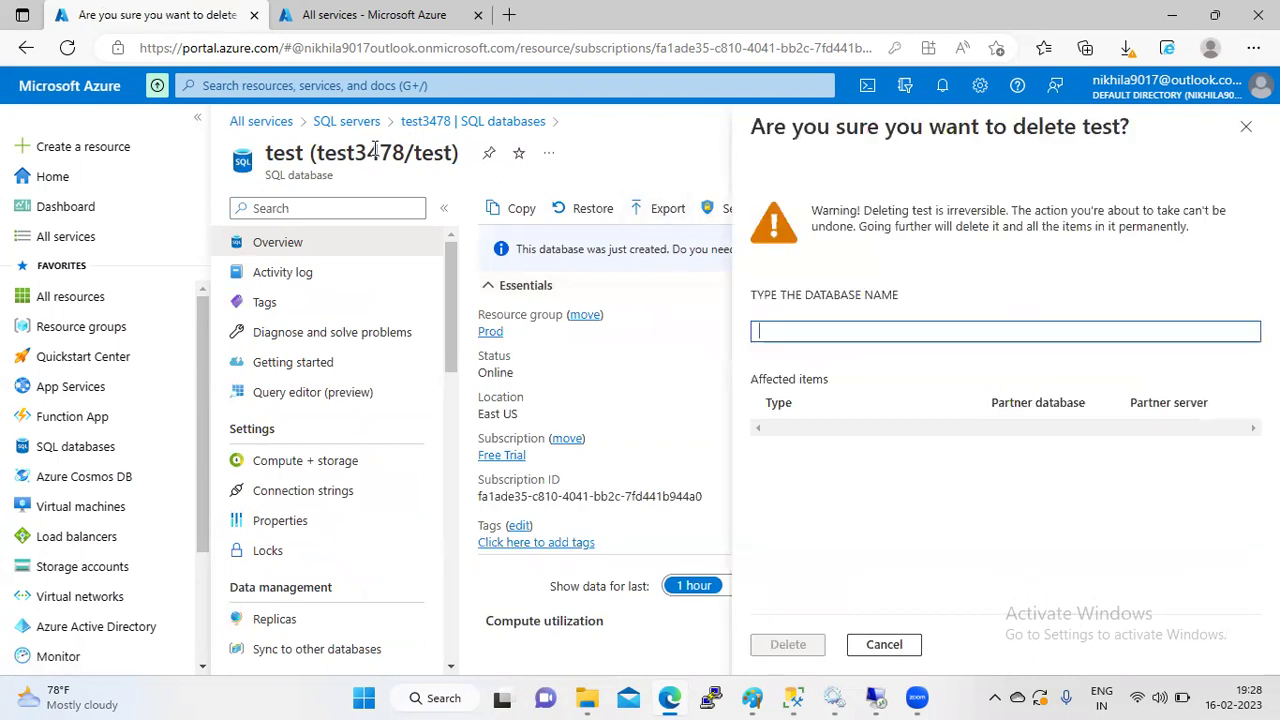
pyautogui.click(1246, 126)
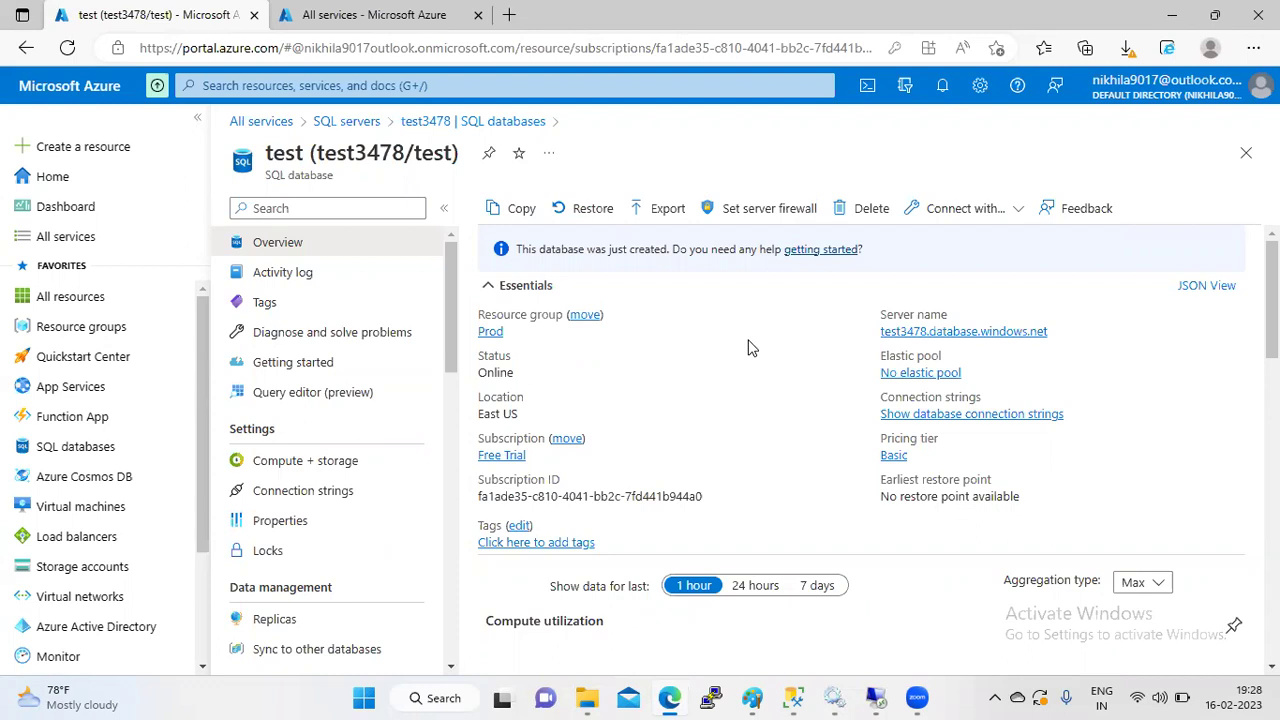
# - Open database test on server test567 and delete it, confirming with the name 'test'
pyautogui.click(346, 122)
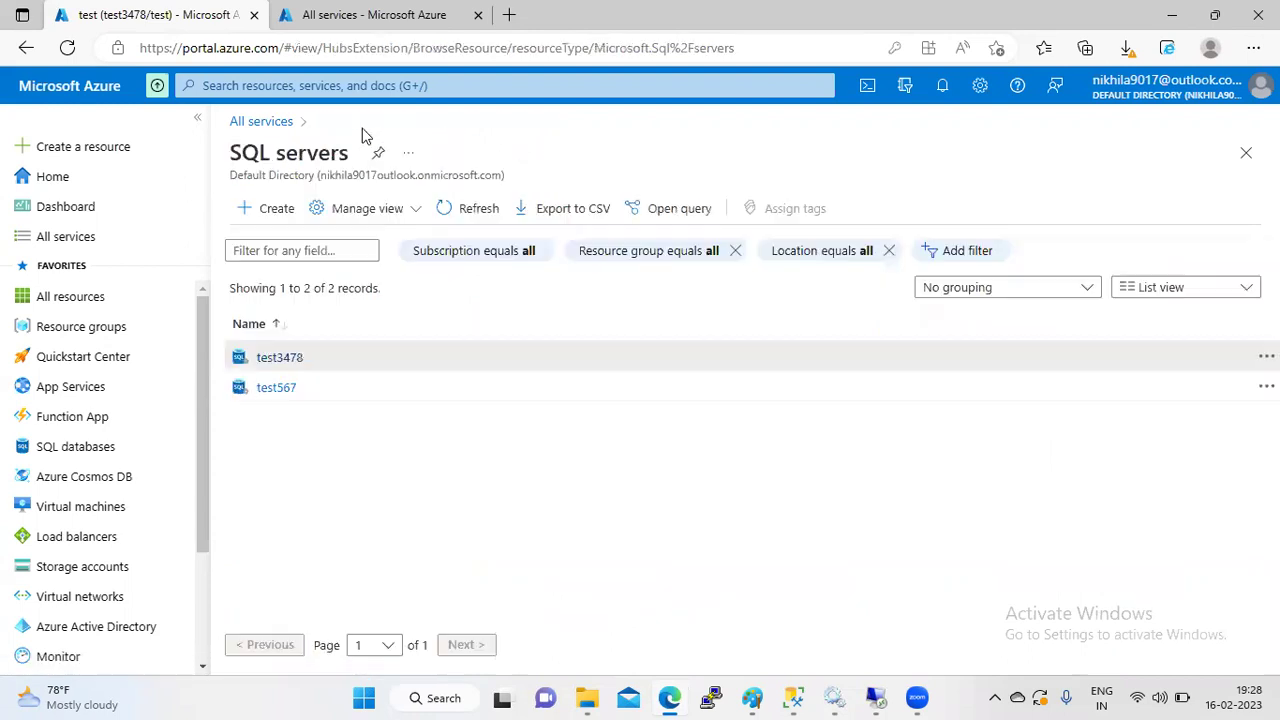
pyautogui.click(305, 393)
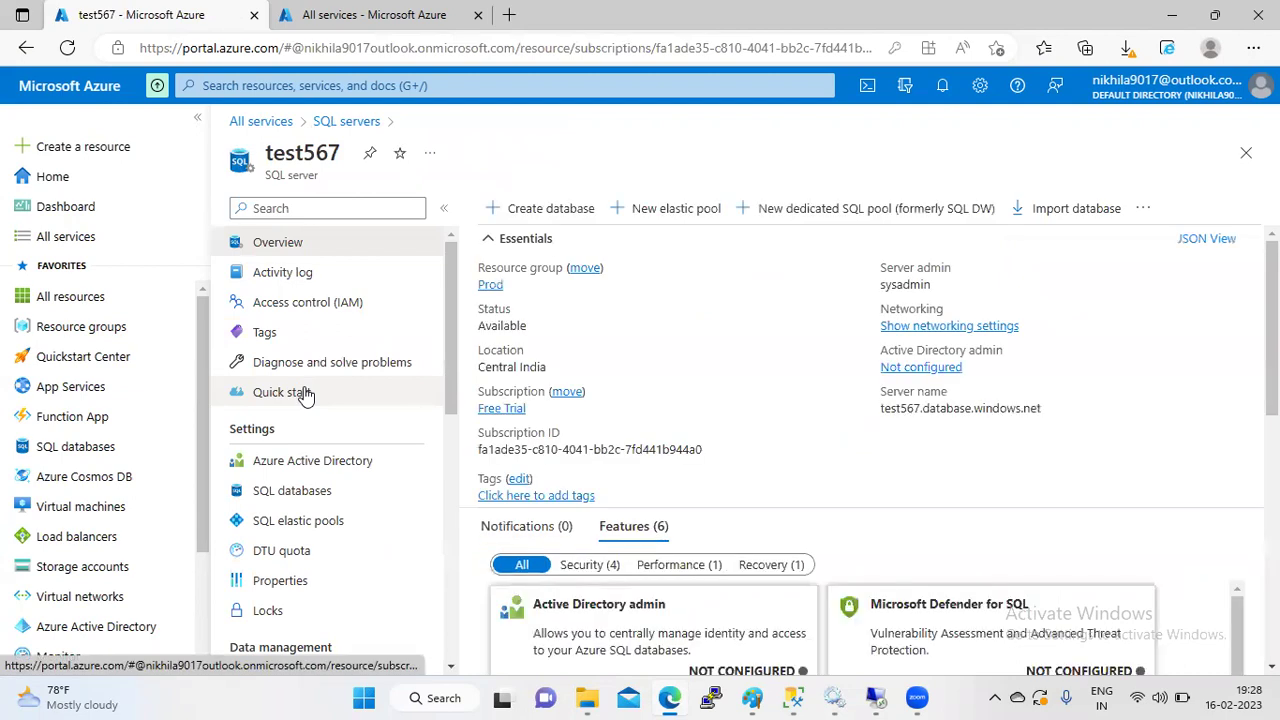
pyautogui.click(302, 497)
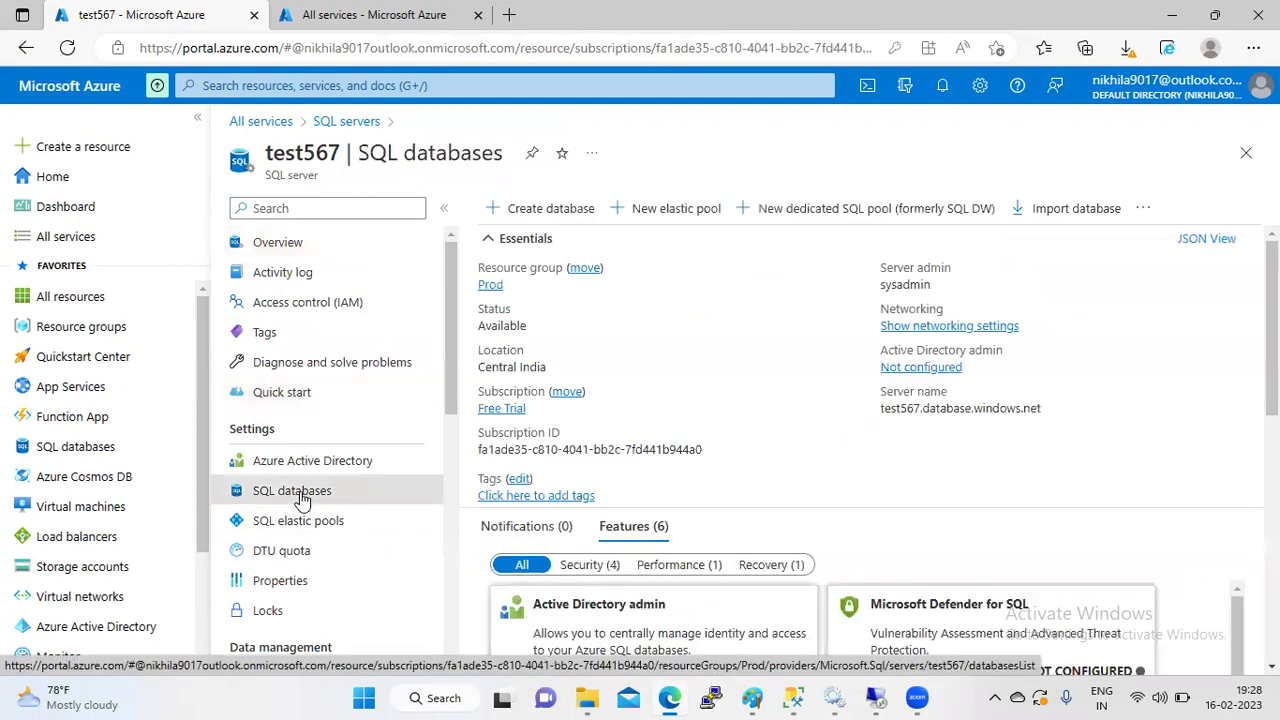
pyautogui.click(528, 273)
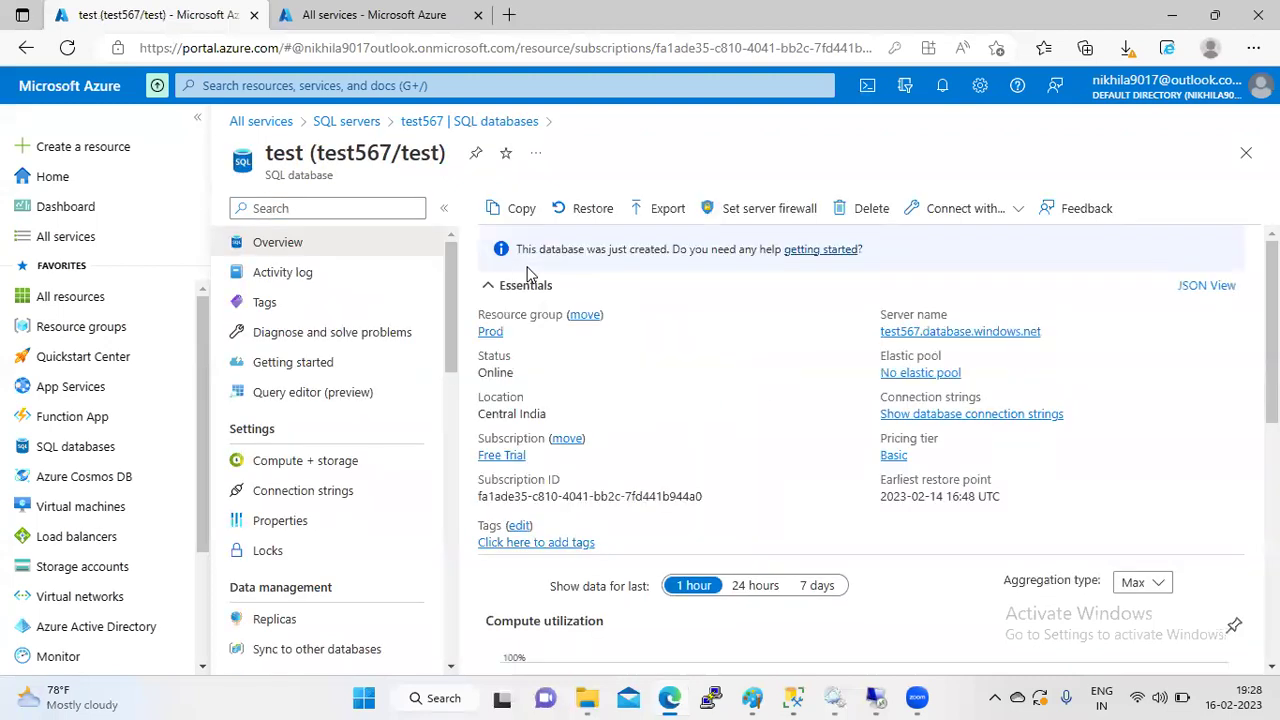
pyautogui.click(862, 208)
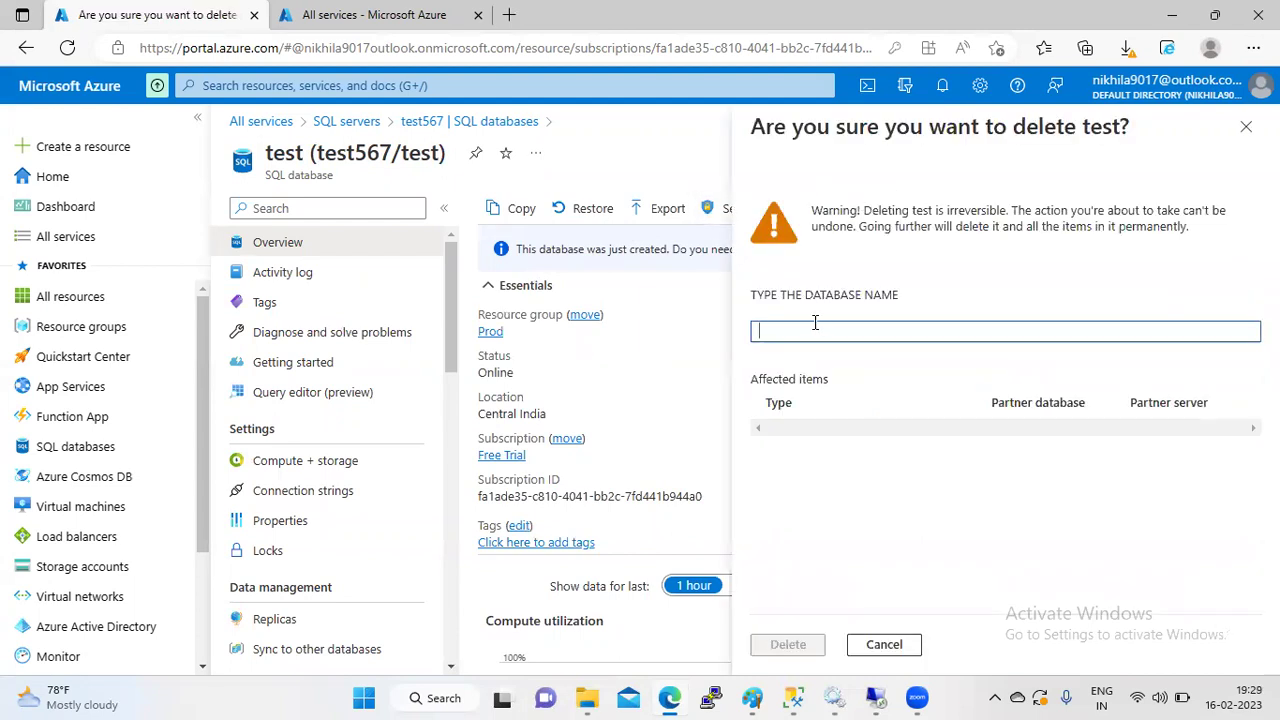
pyautogui.write('test')
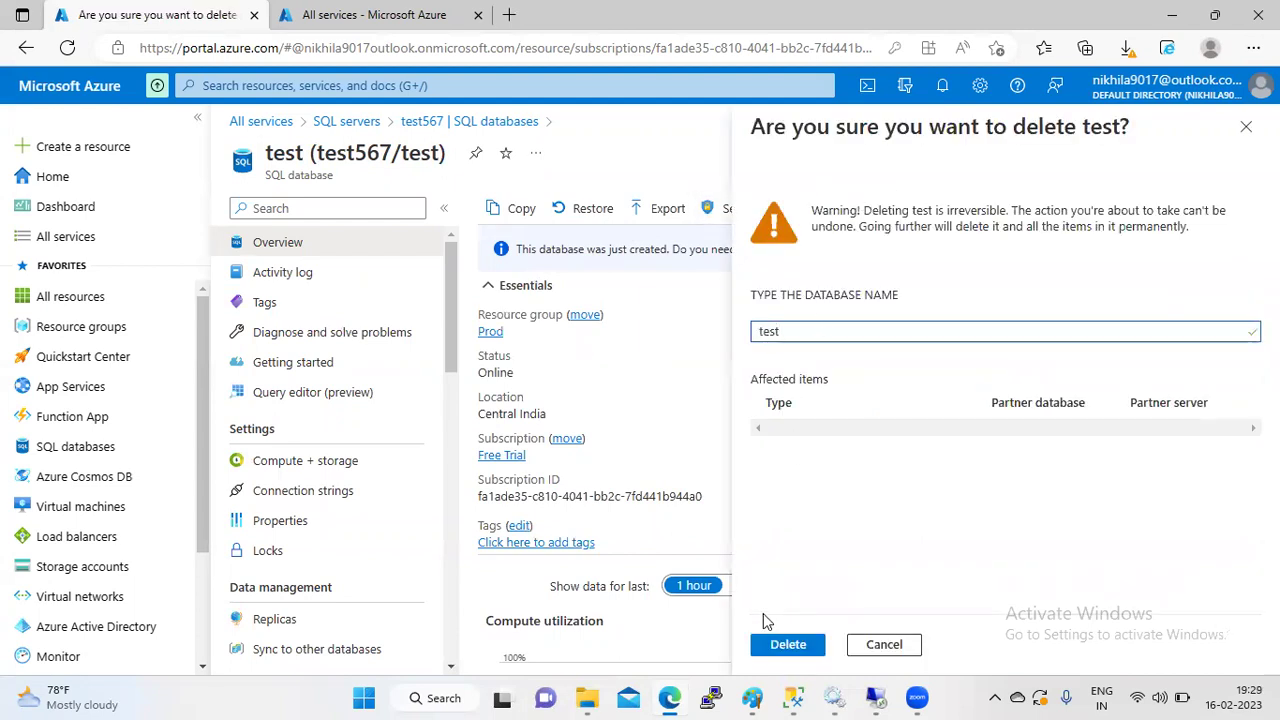
pyautogui.click(778, 648)
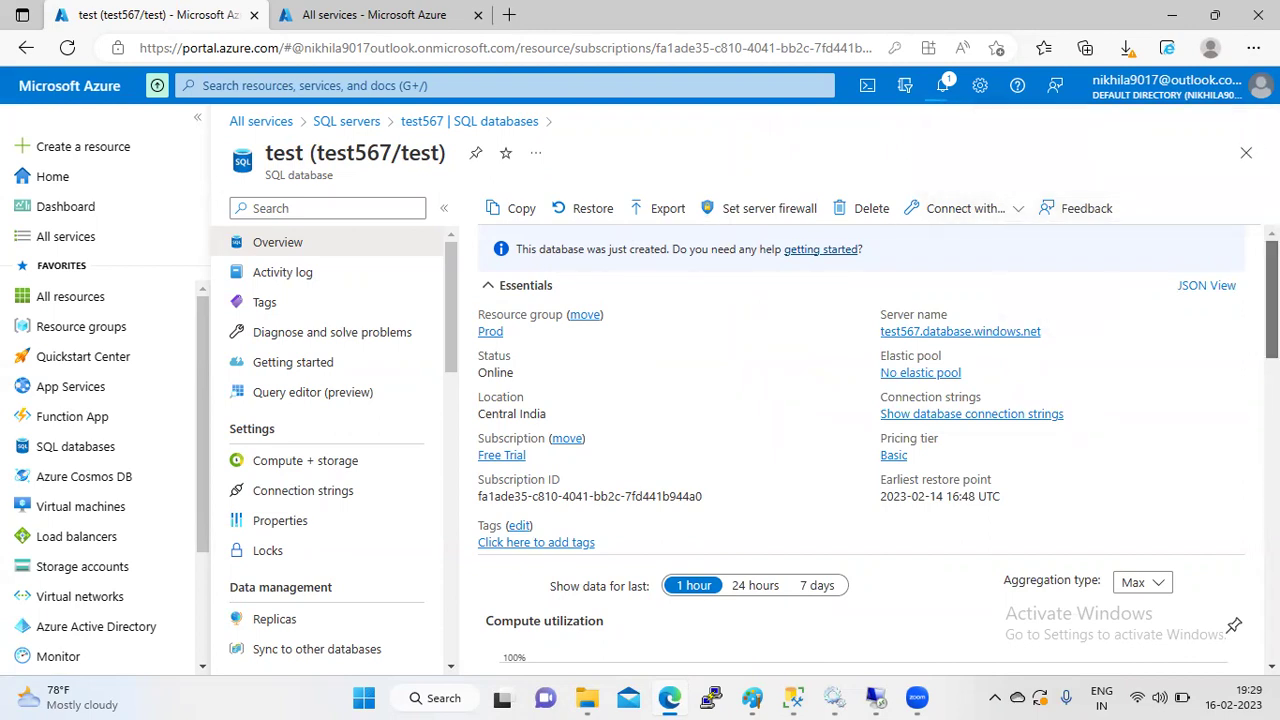
# - Check the notifications for progress of the test database deletion
pyautogui.scroll(-3, 534, 312)
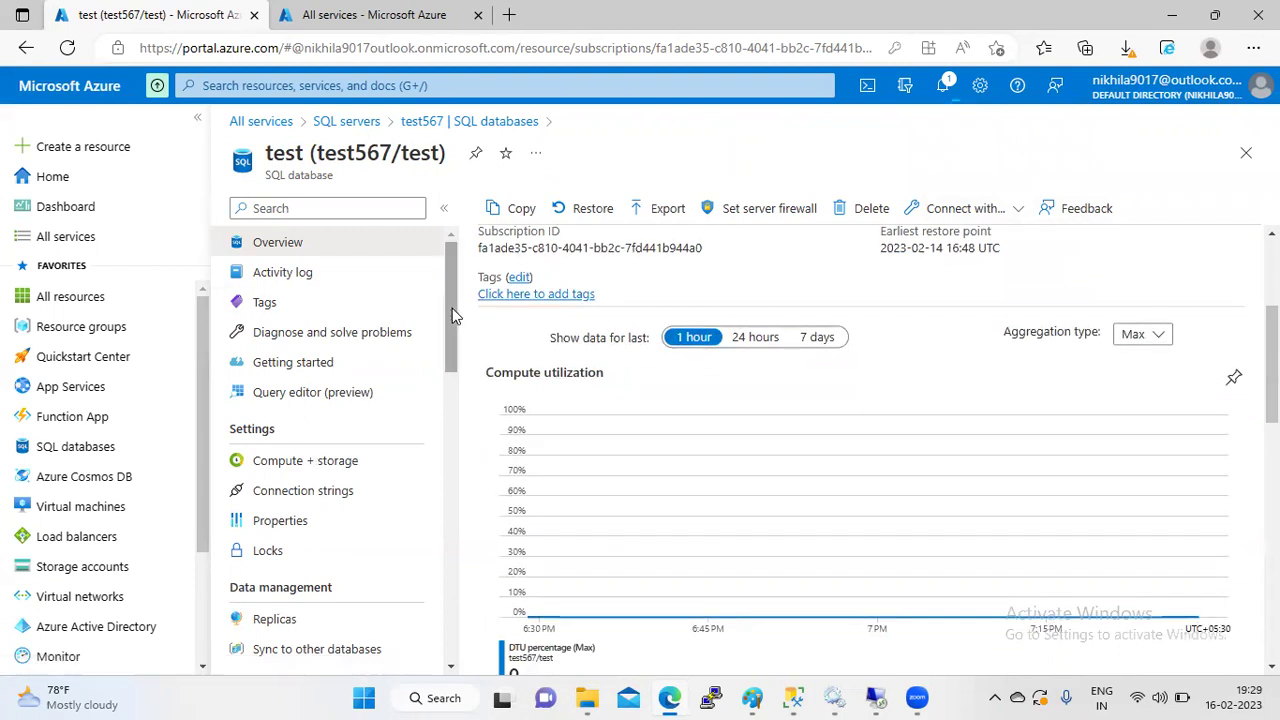
pyautogui.scroll(-3, 448, 455)
pyautogui.moveTo(448, 455); pyautogui.dragTo(448, 306)
pyautogui.click(942, 85)
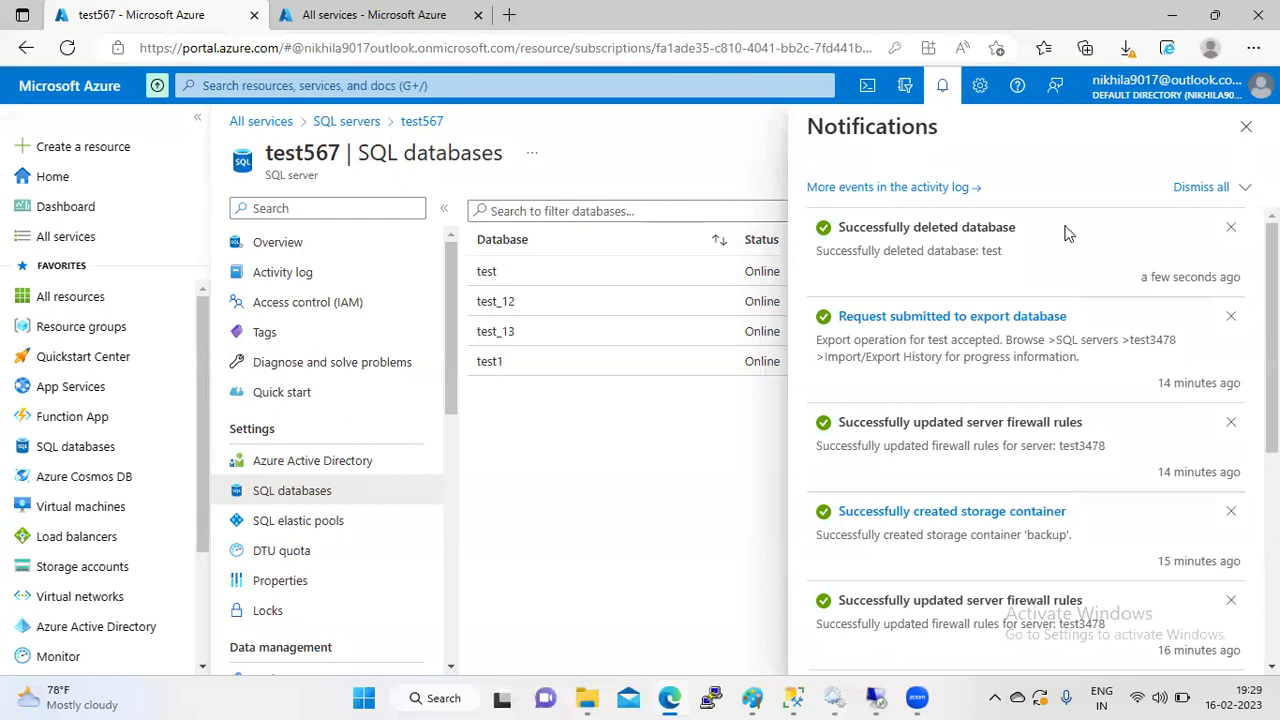
pyautogui.click(1246, 126)
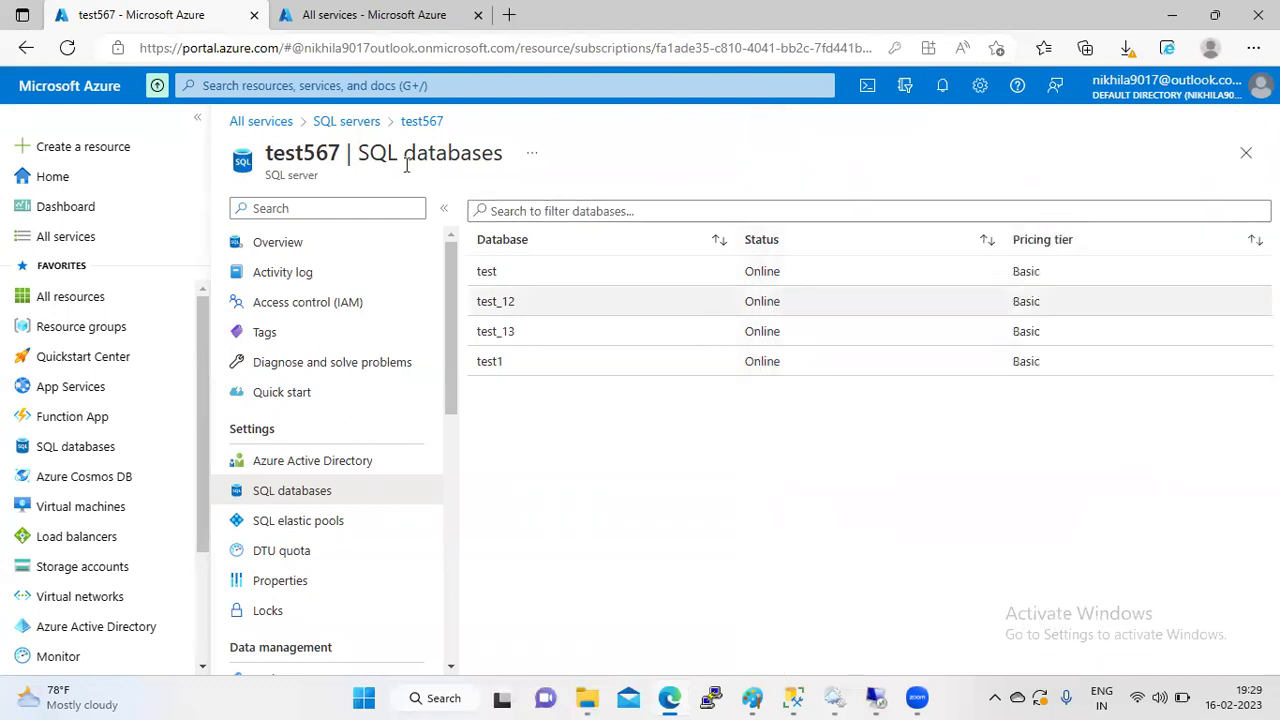
# - Go back through the SQL servers breadcrumb to test567's overview and scroll its menu
pyautogui.moveTo(353, 150); pyautogui.dragTo(362, 122)
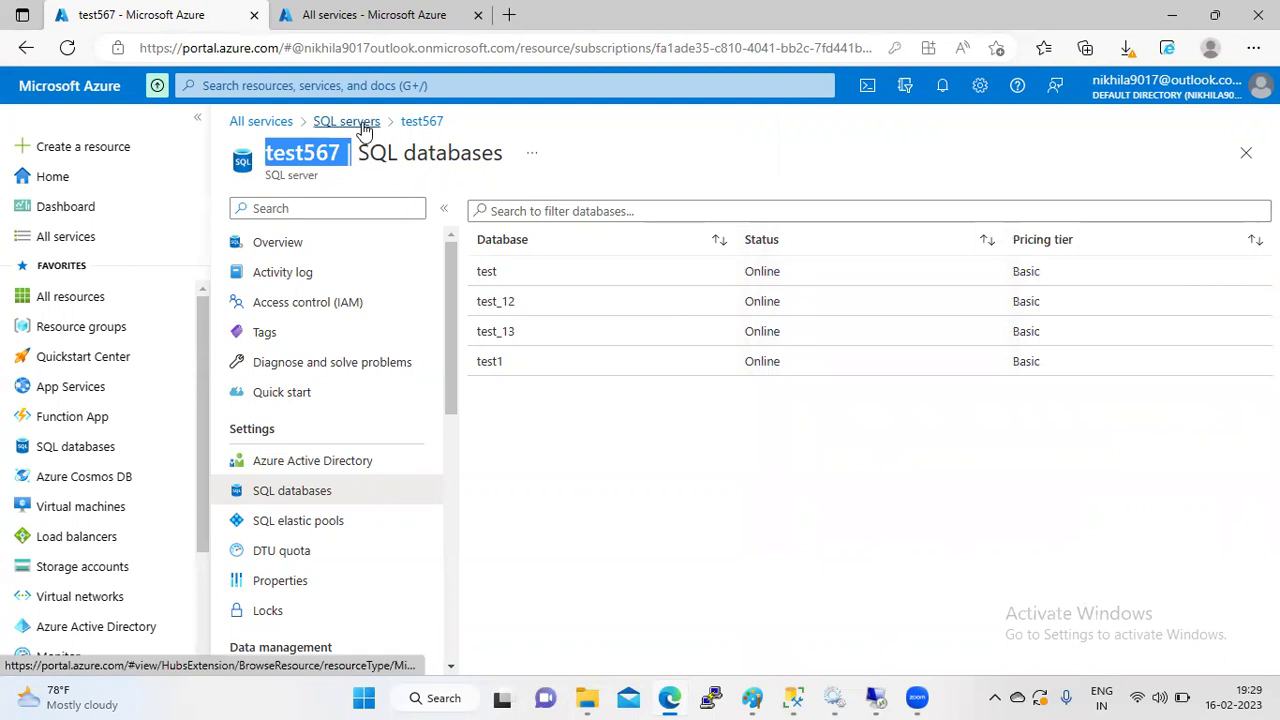
pyautogui.click(363, 126)
pyautogui.click(296, 385)
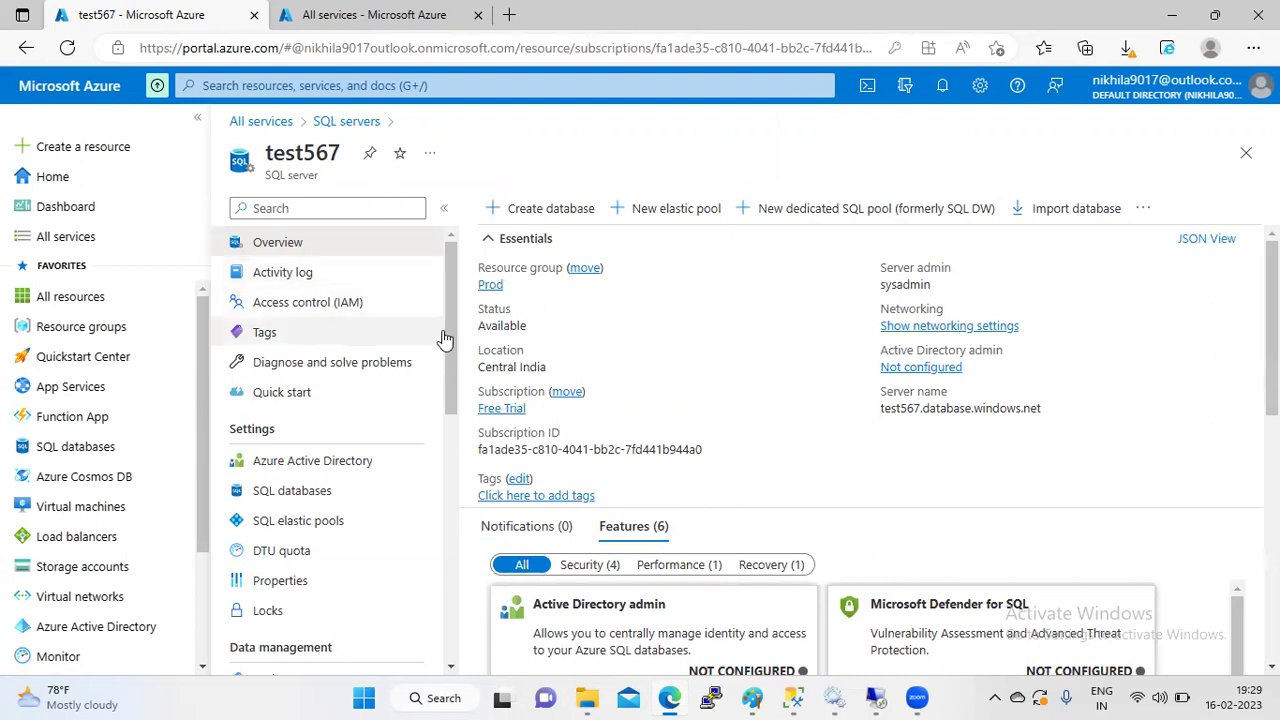
pyautogui.moveTo(449, 337); pyautogui.dragTo(452, 422)
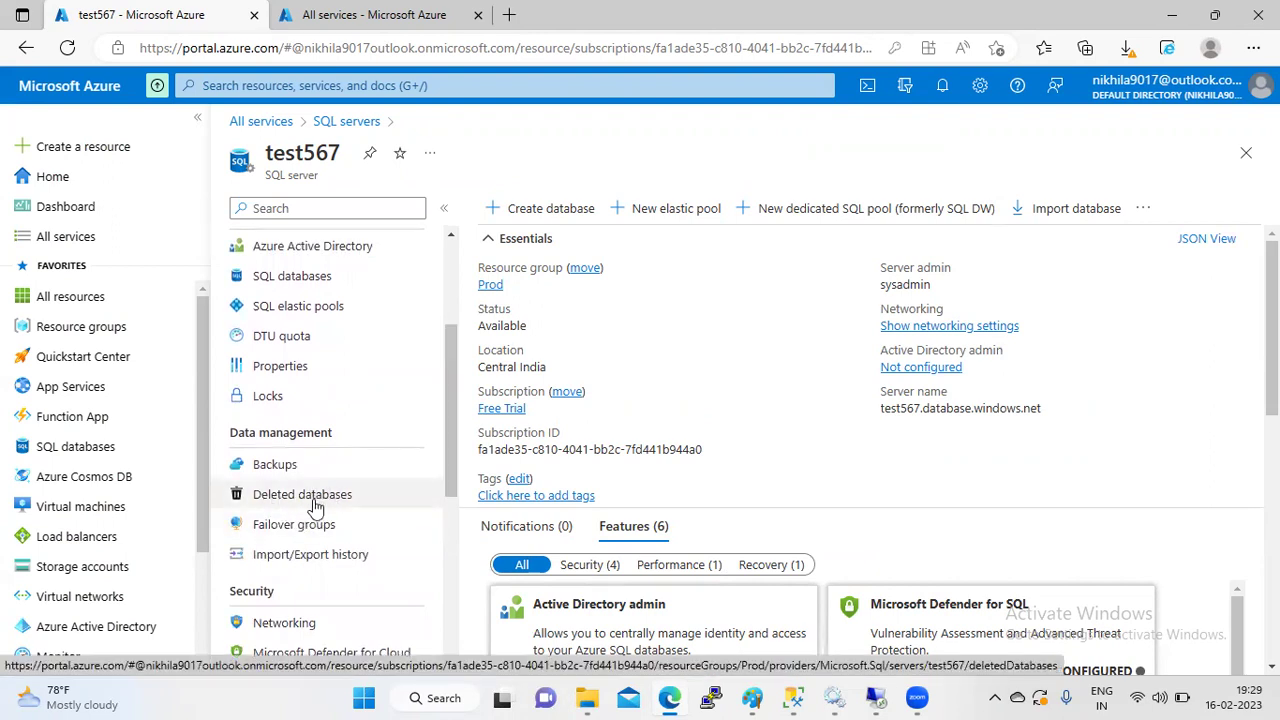
# - Reach server test3478 via All services and a 'sql' search and view its Deleted databases
pyautogui.click(275, 129)
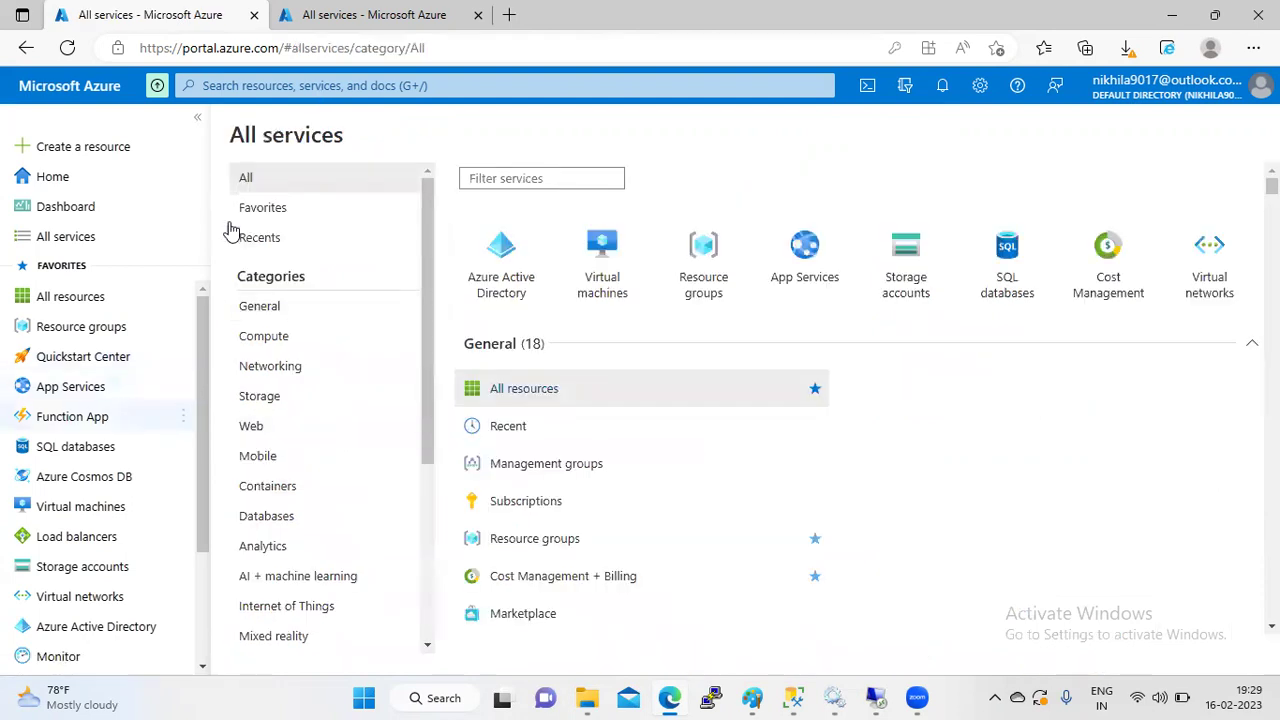
pyautogui.click(298, 90)
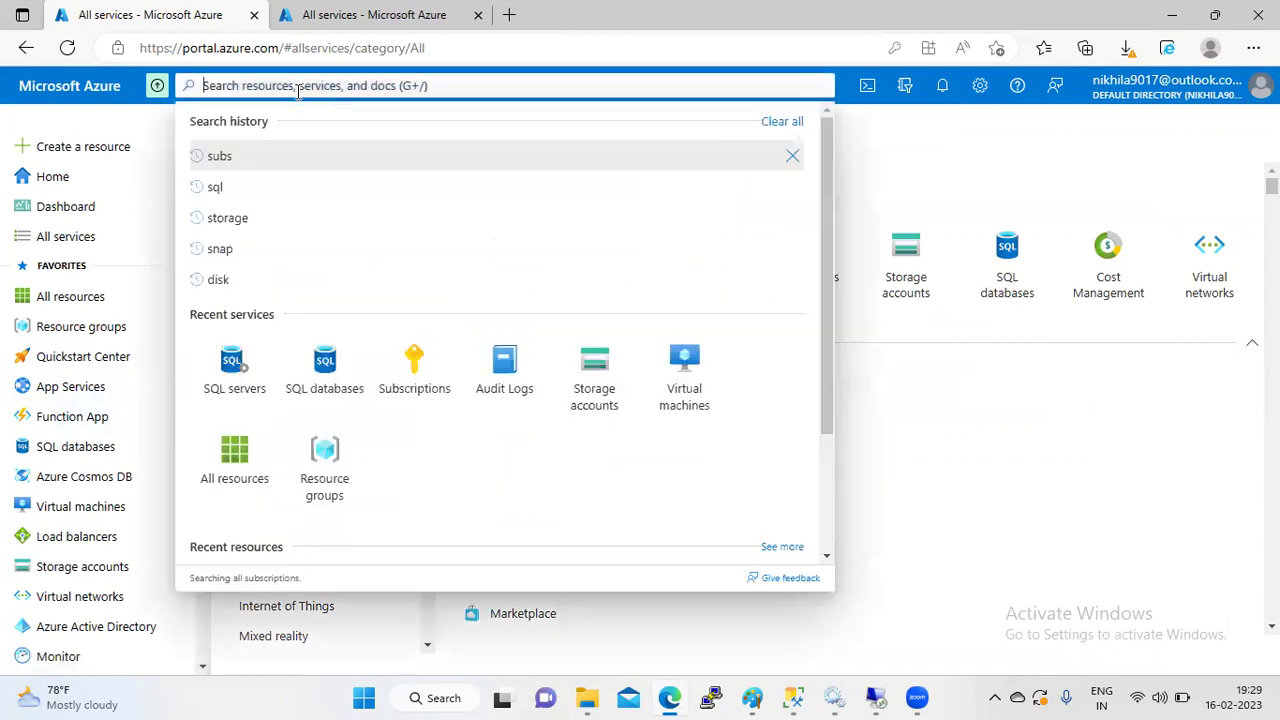
pyautogui.write('sql')
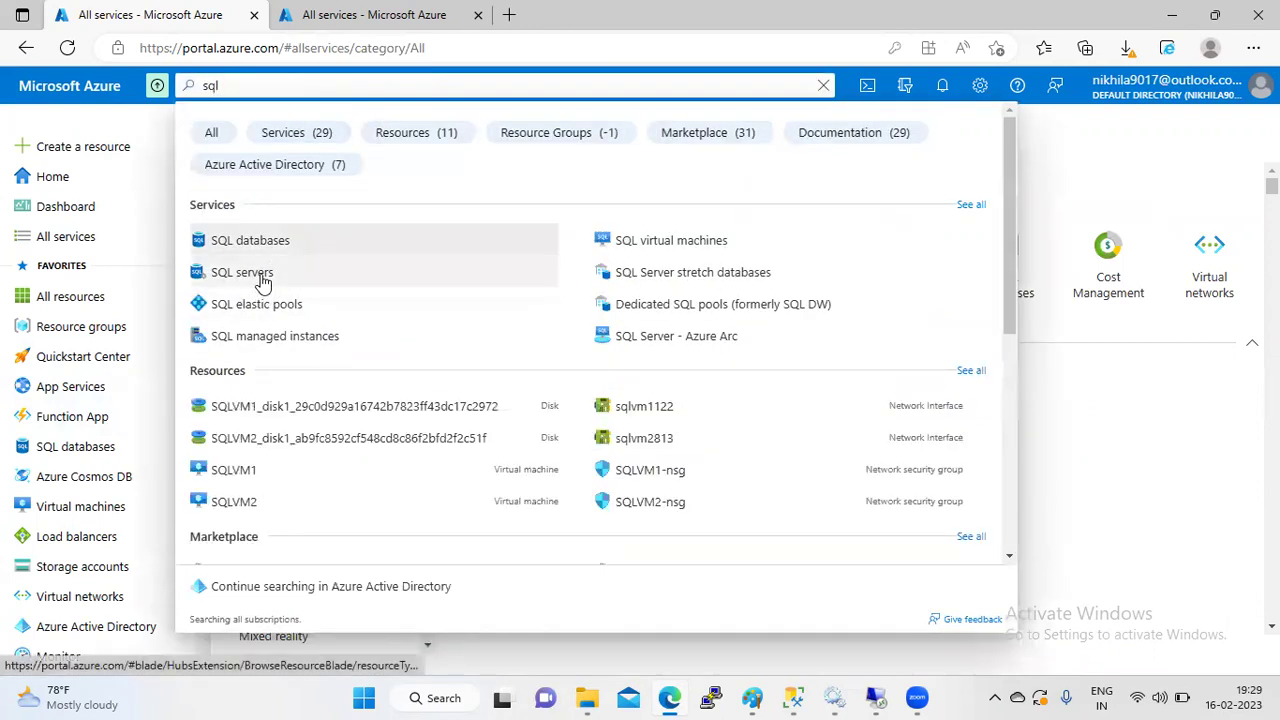
pyautogui.click(262, 280)
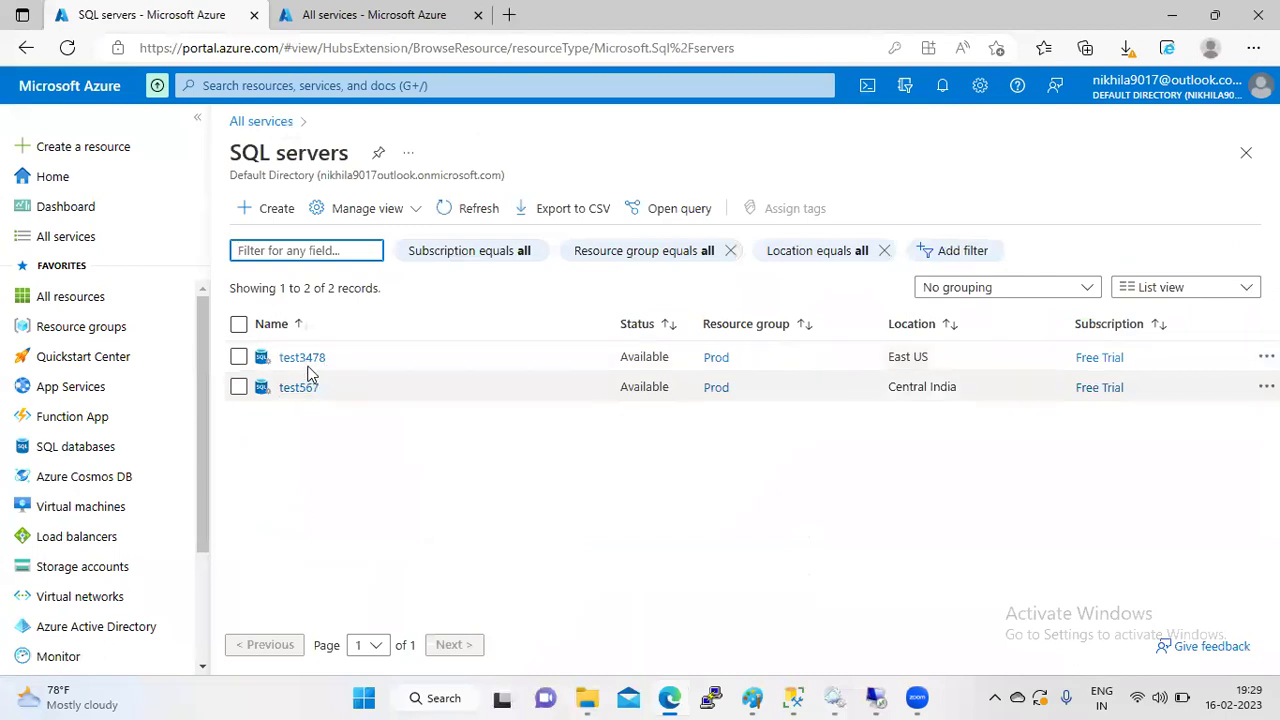
pyautogui.click(311, 360)
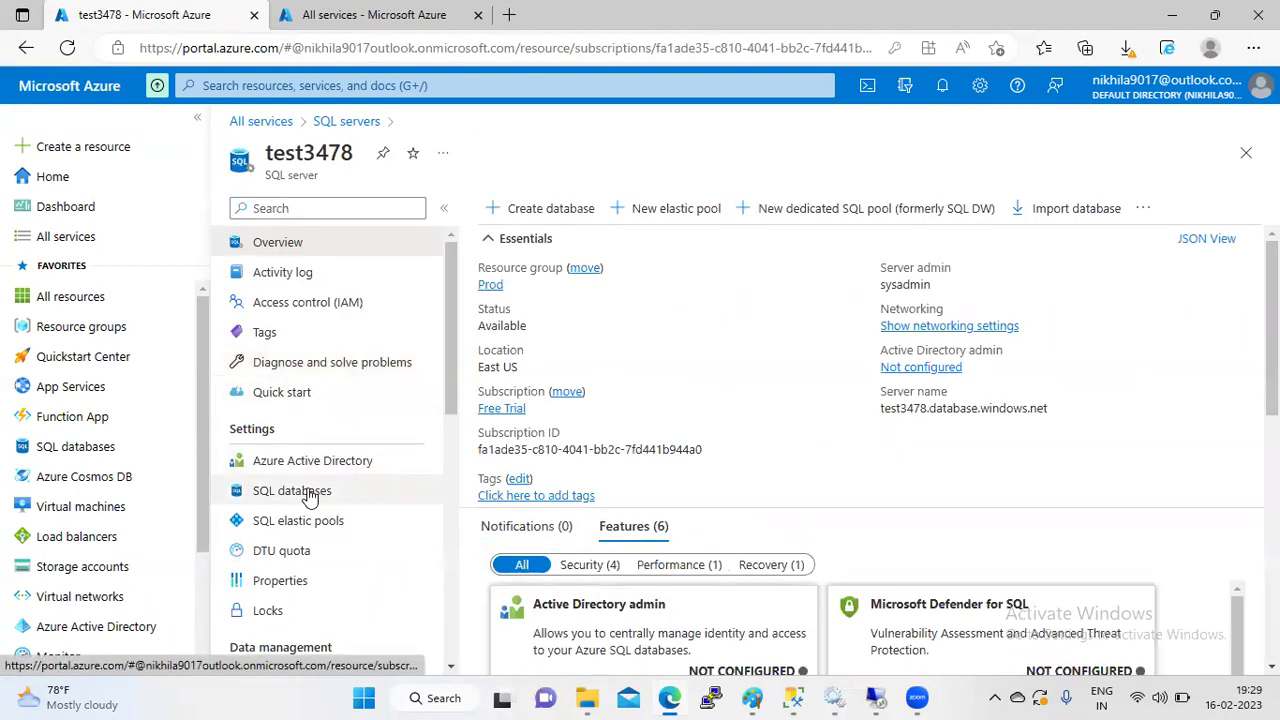
pyautogui.moveTo(448, 379); pyautogui.dragTo(444, 486)
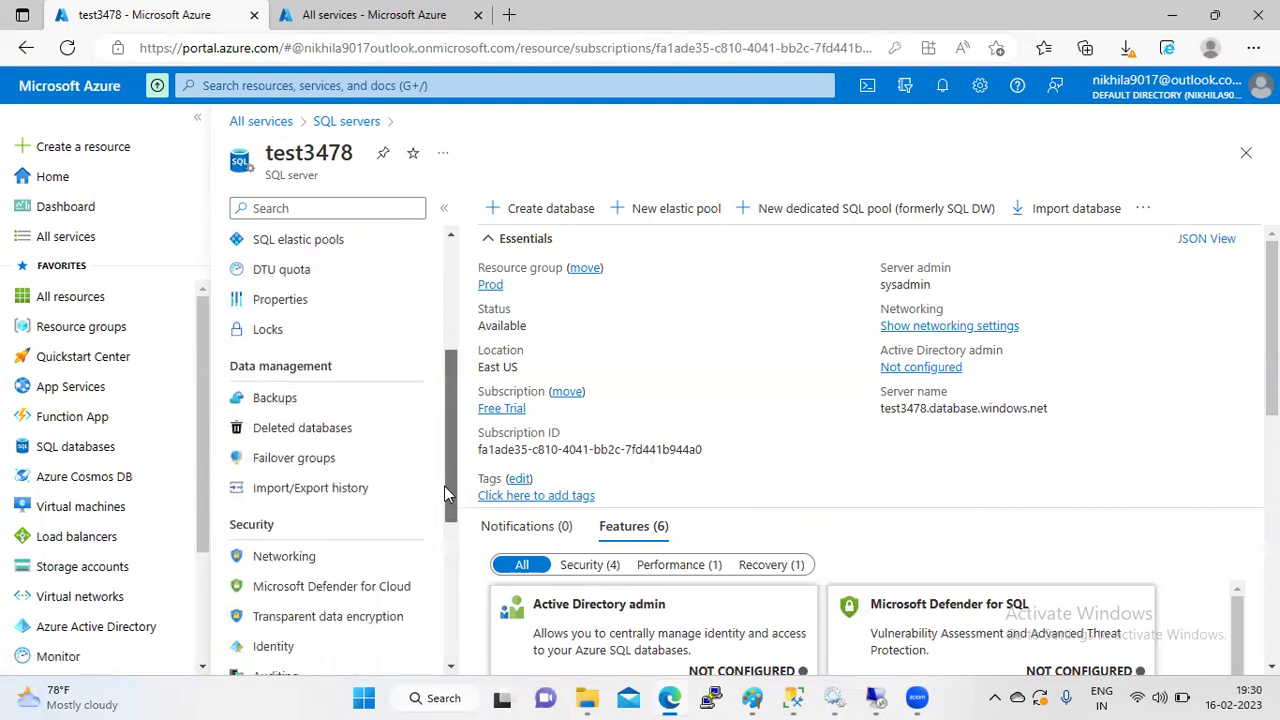
pyautogui.click(342, 430)
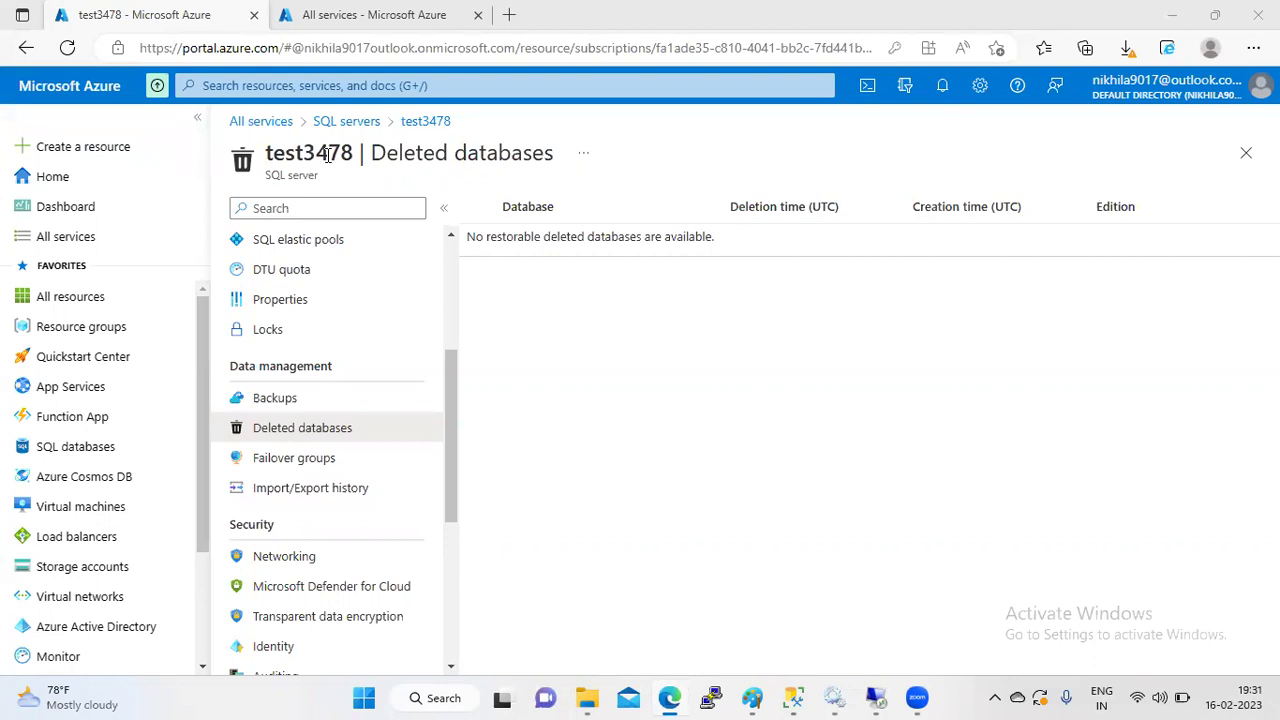
pyautogui.click(311, 437)
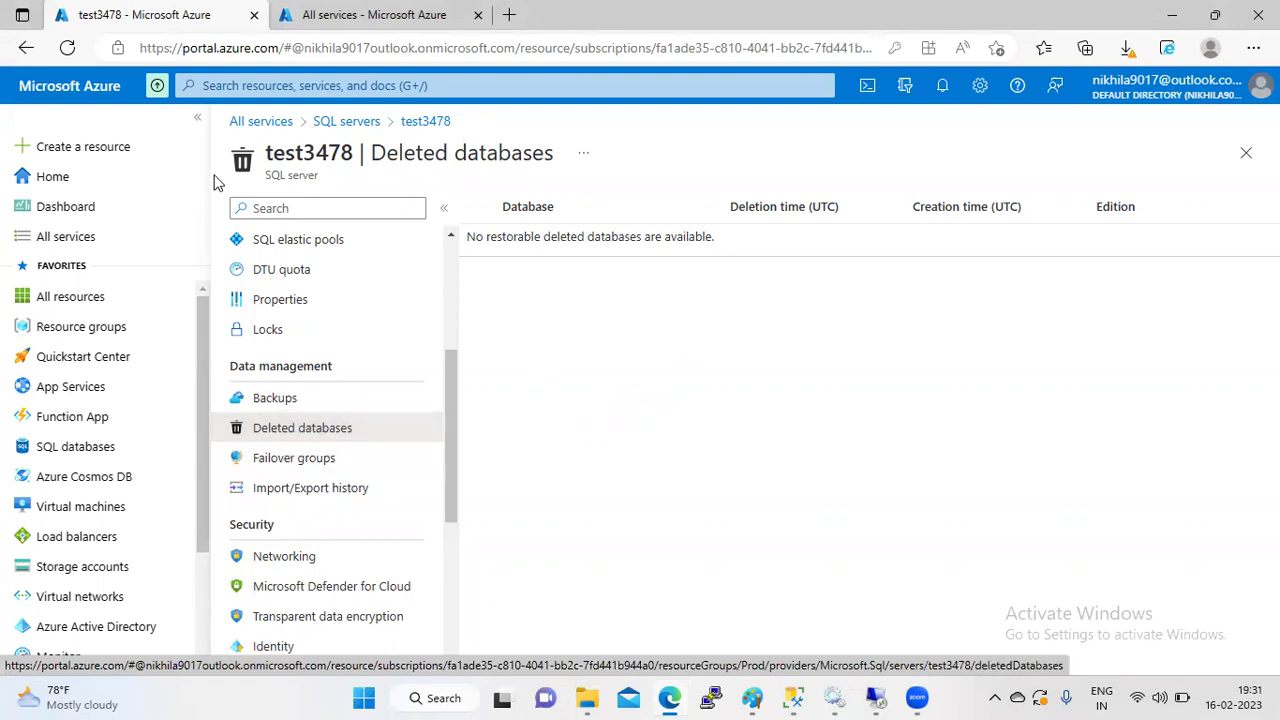
# - Open server test567's Deleted databases page, which shows no restorable deleted databases
pyautogui.click(334, 124)
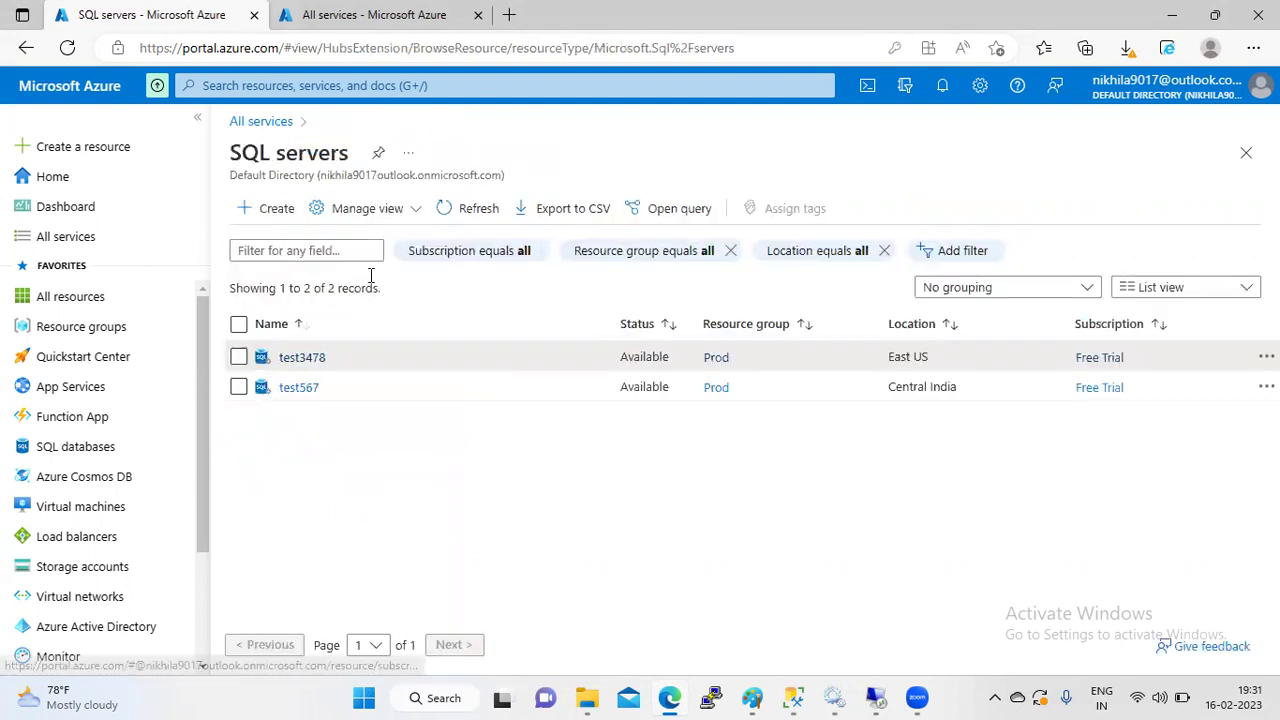
pyautogui.click(297, 388)
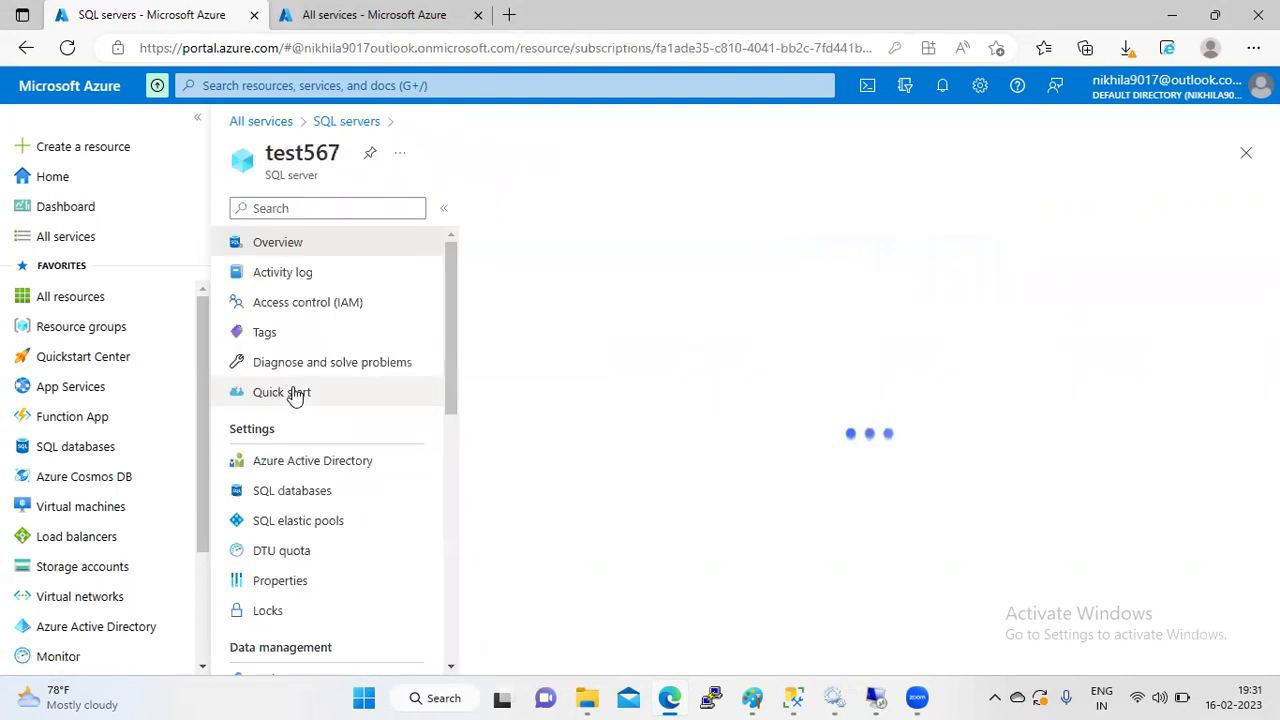
pyautogui.moveTo(451, 380); pyautogui.dragTo(452, 476)
pyautogui.click(313, 466)
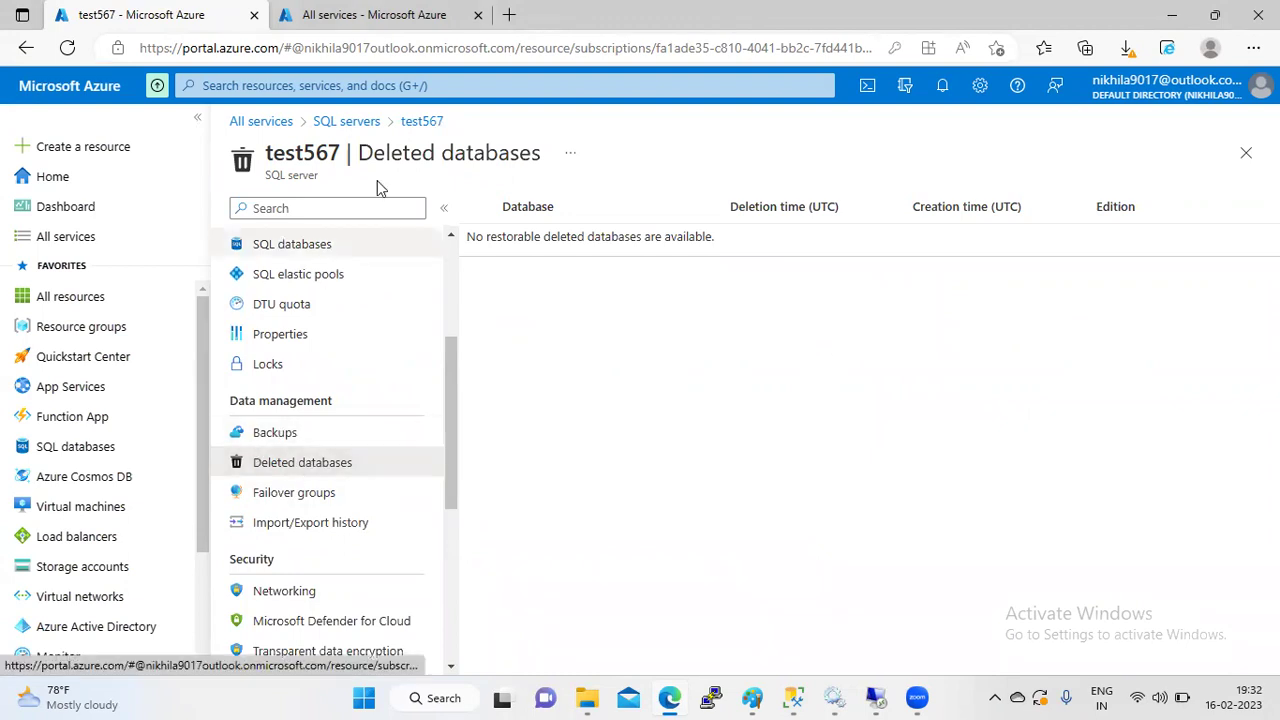
pyautogui.tripleClick(611, 422)
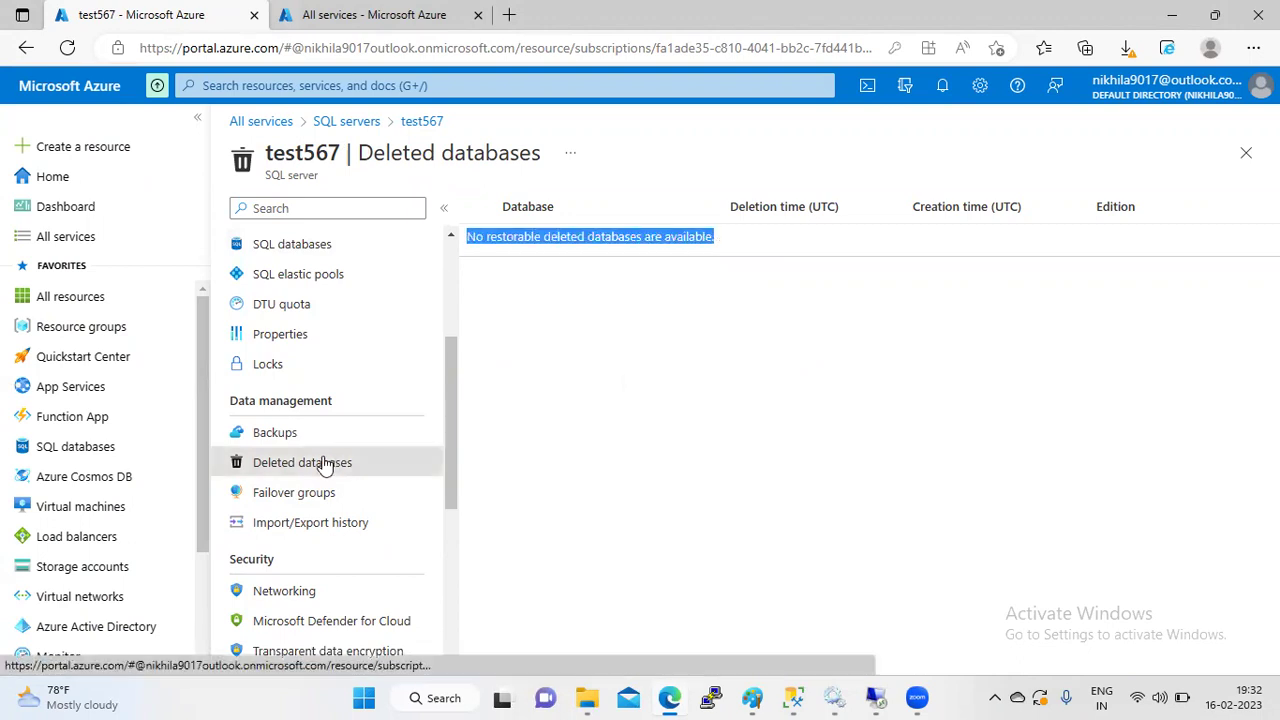
# - Refresh test567's Backups list (test1, test_12, test_13), then return to Deleted databases
pyautogui.click(288, 436)
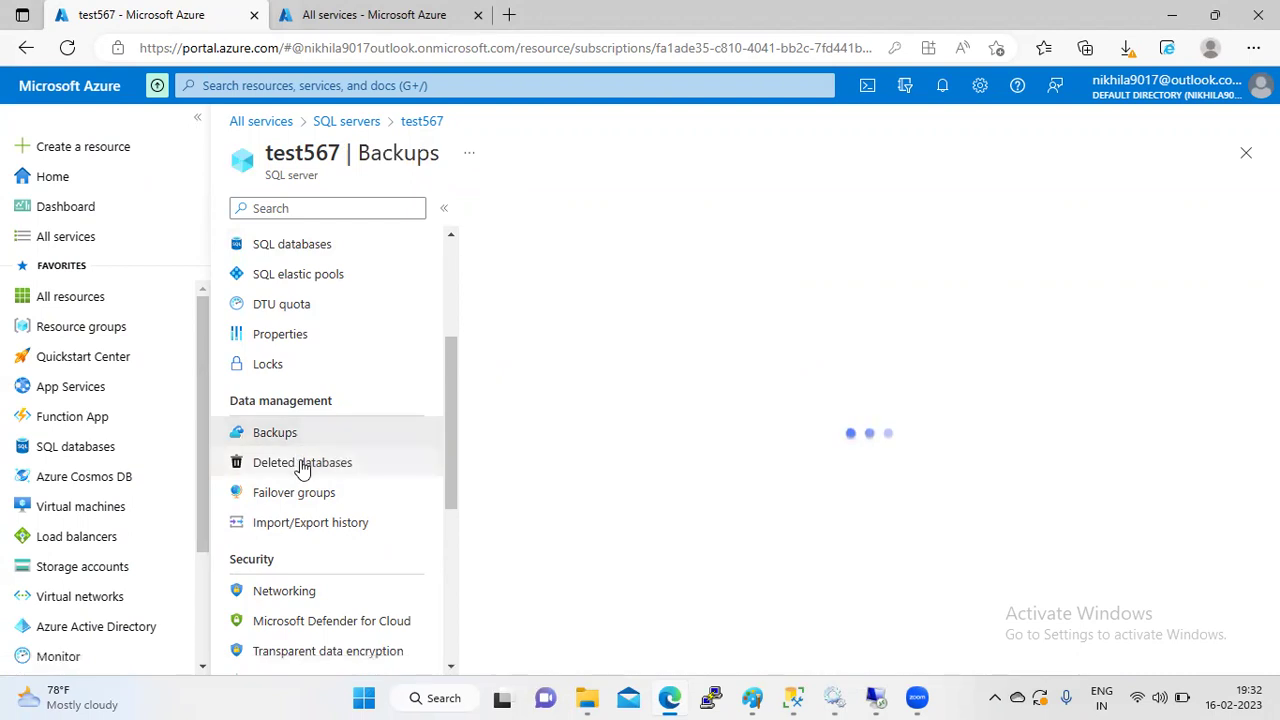
pyautogui.click(303, 466)
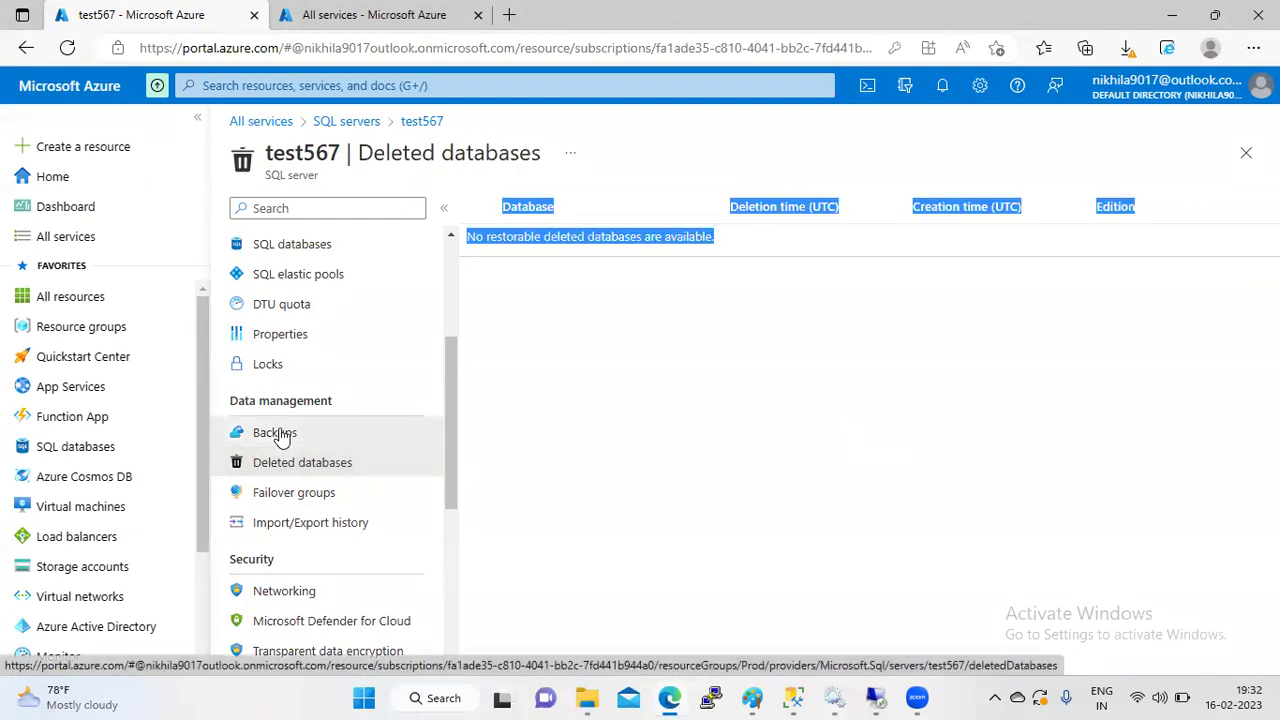
pyautogui.click(280, 437)
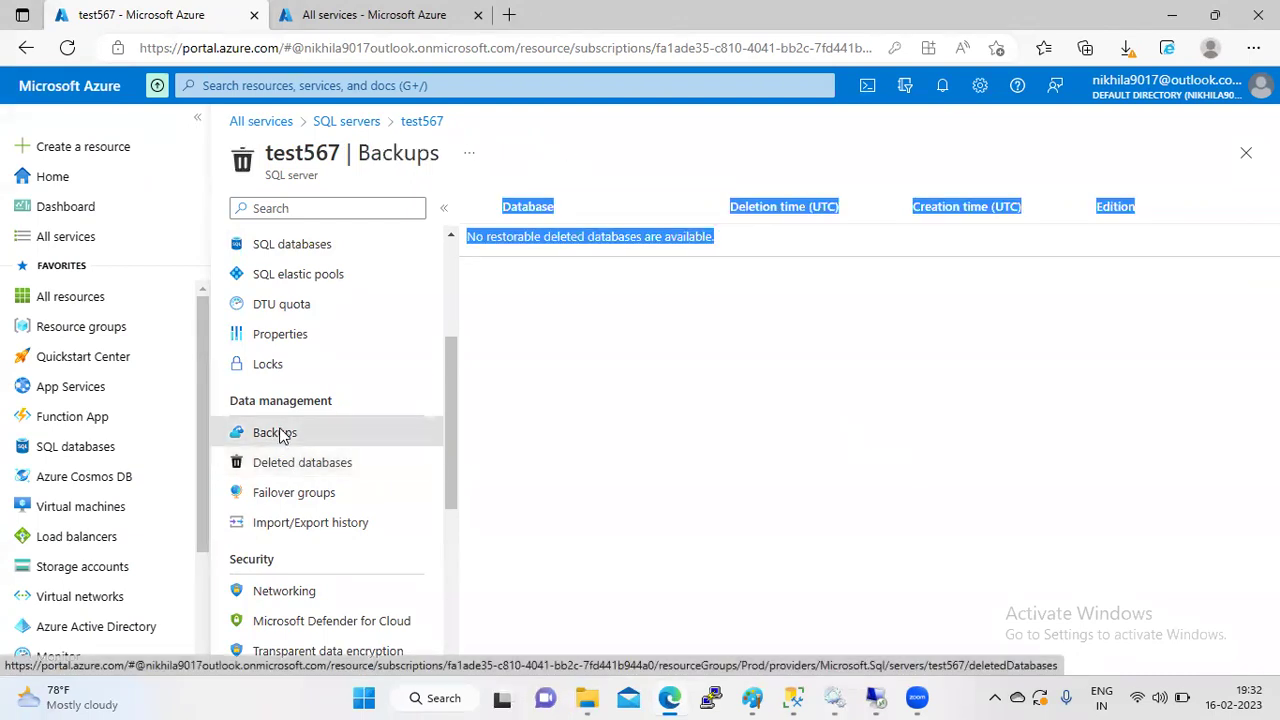
pyautogui.click(640, 577)
pyautogui.click(518, 208)
pyautogui.click(518, 208)
pyautogui.click(518, 208)
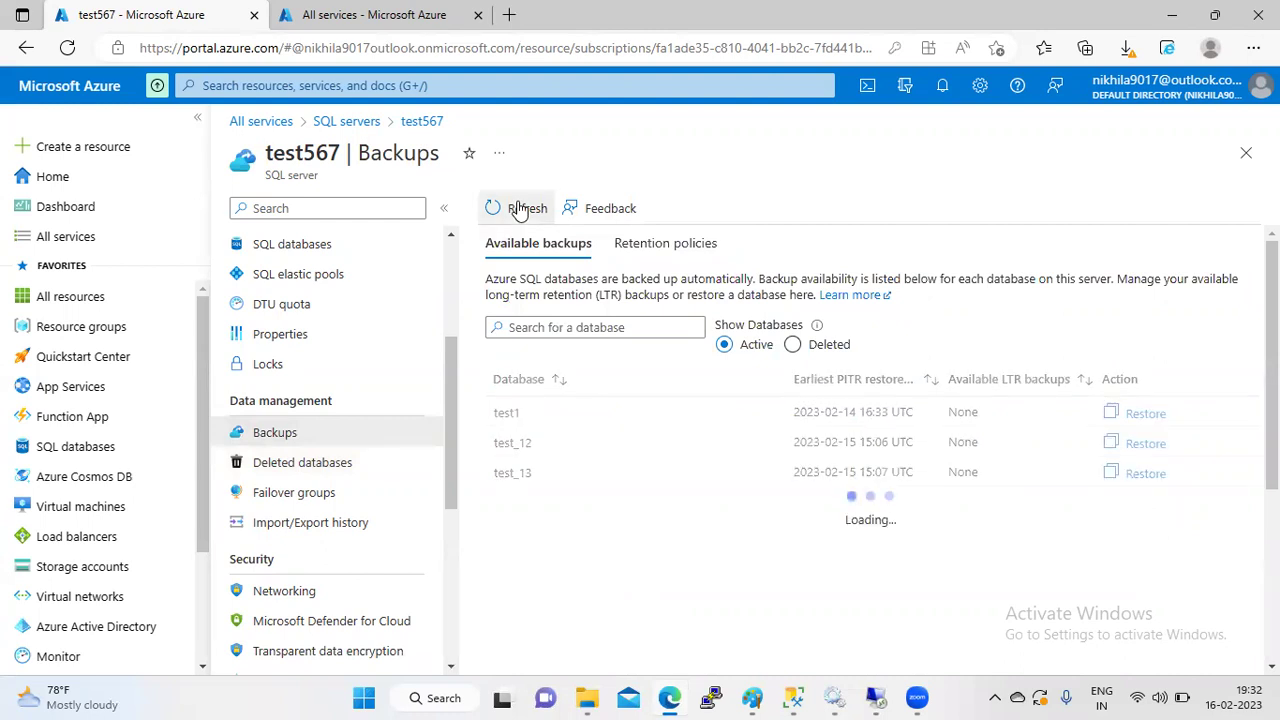
pyautogui.click(343, 463)
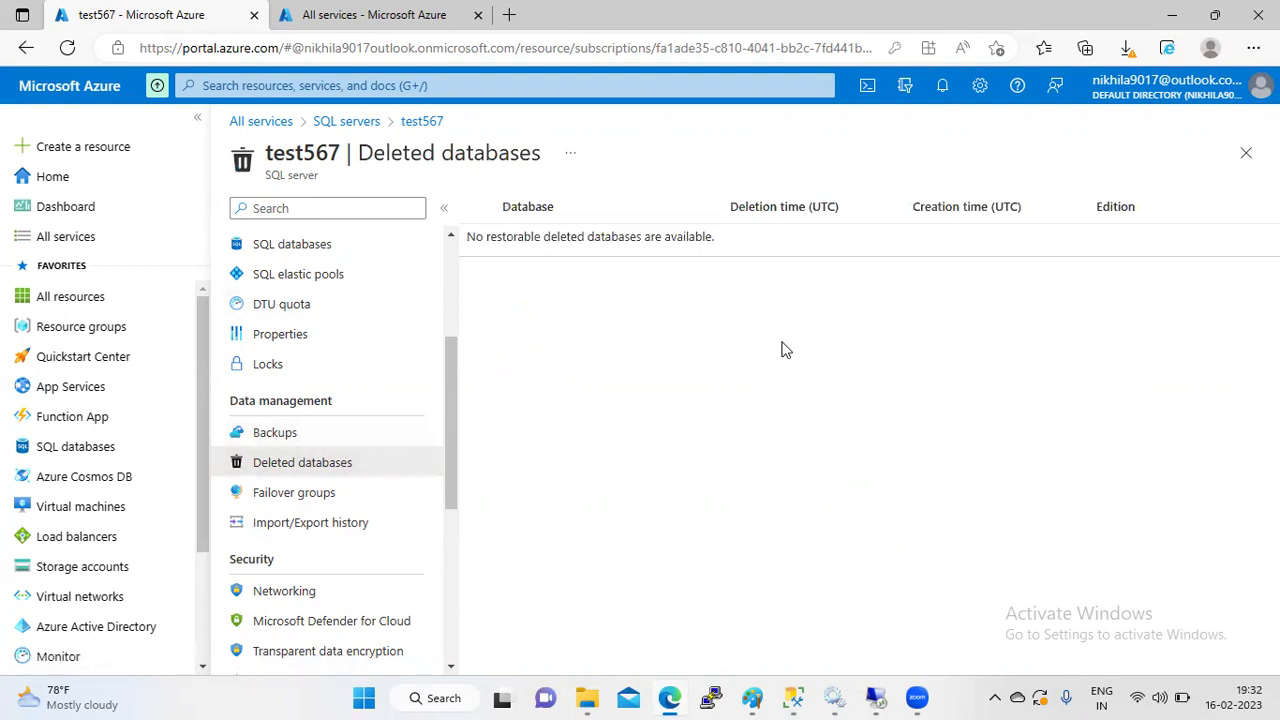
# - Reload the SQL servers list and recheck test567's Deleted databases and Backups pages
pyautogui.click(352, 126)
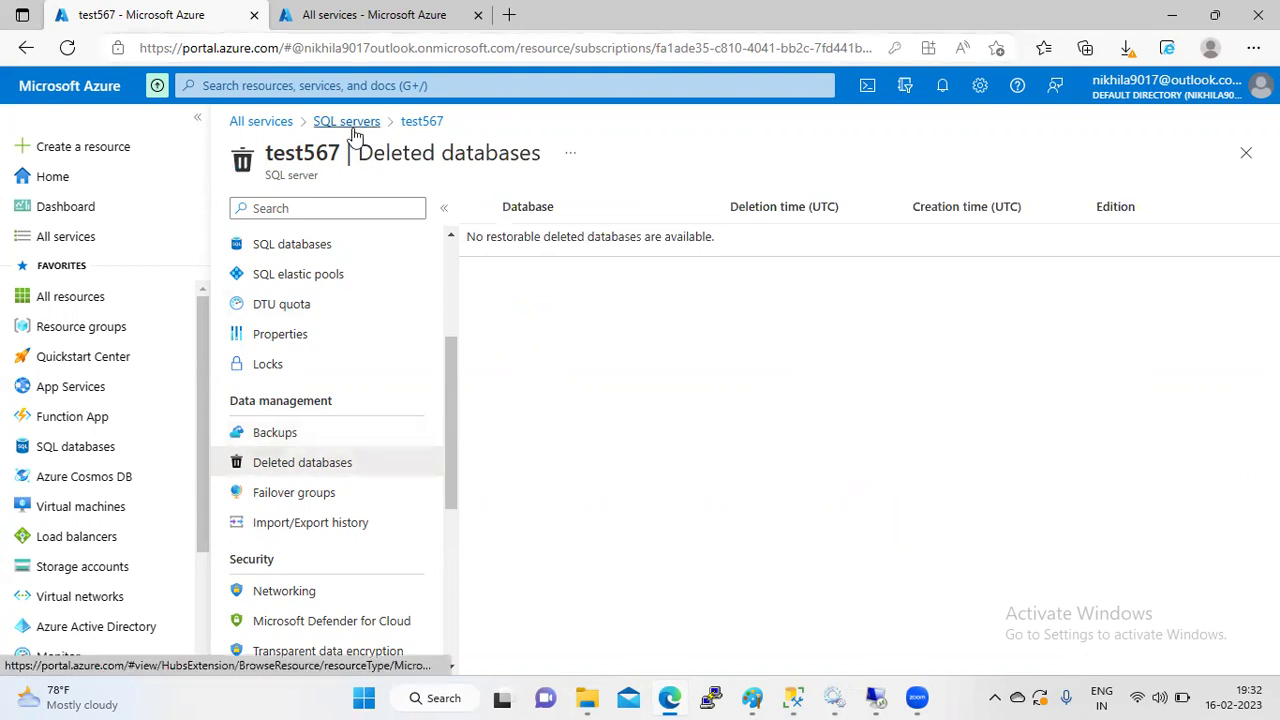
pyautogui.click(468, 207)
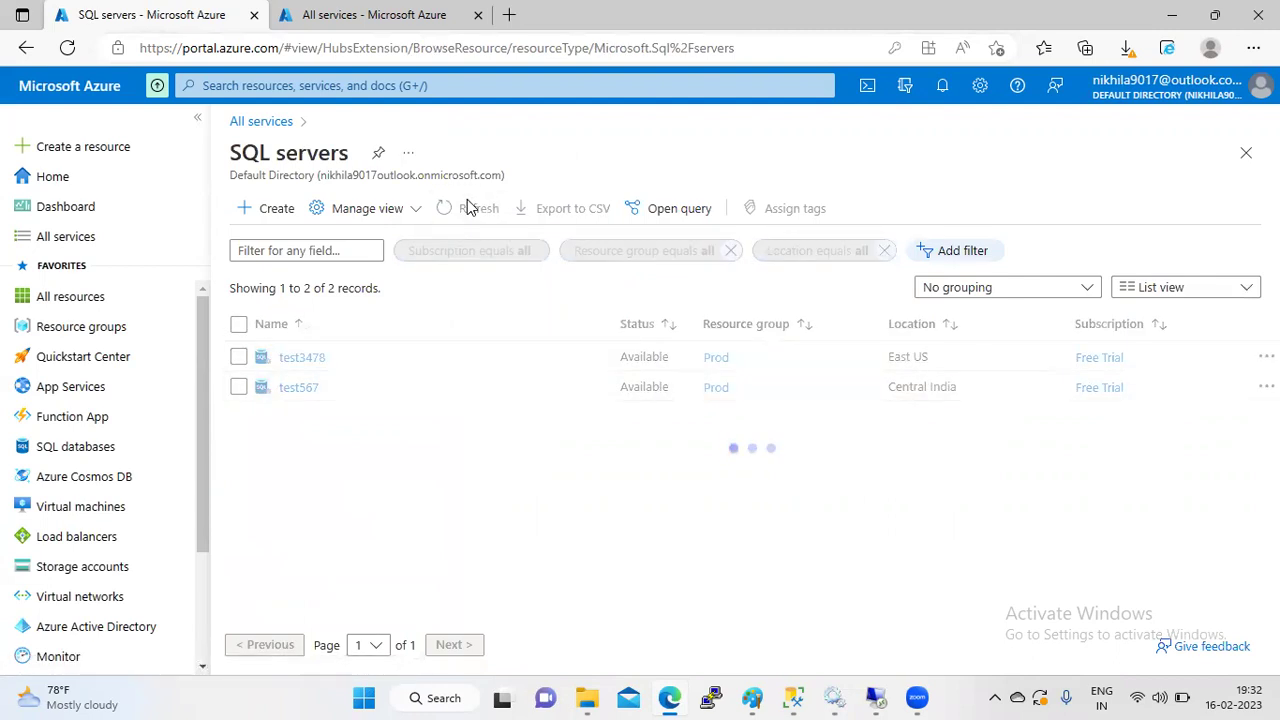
pyautogui.click(299, 388)
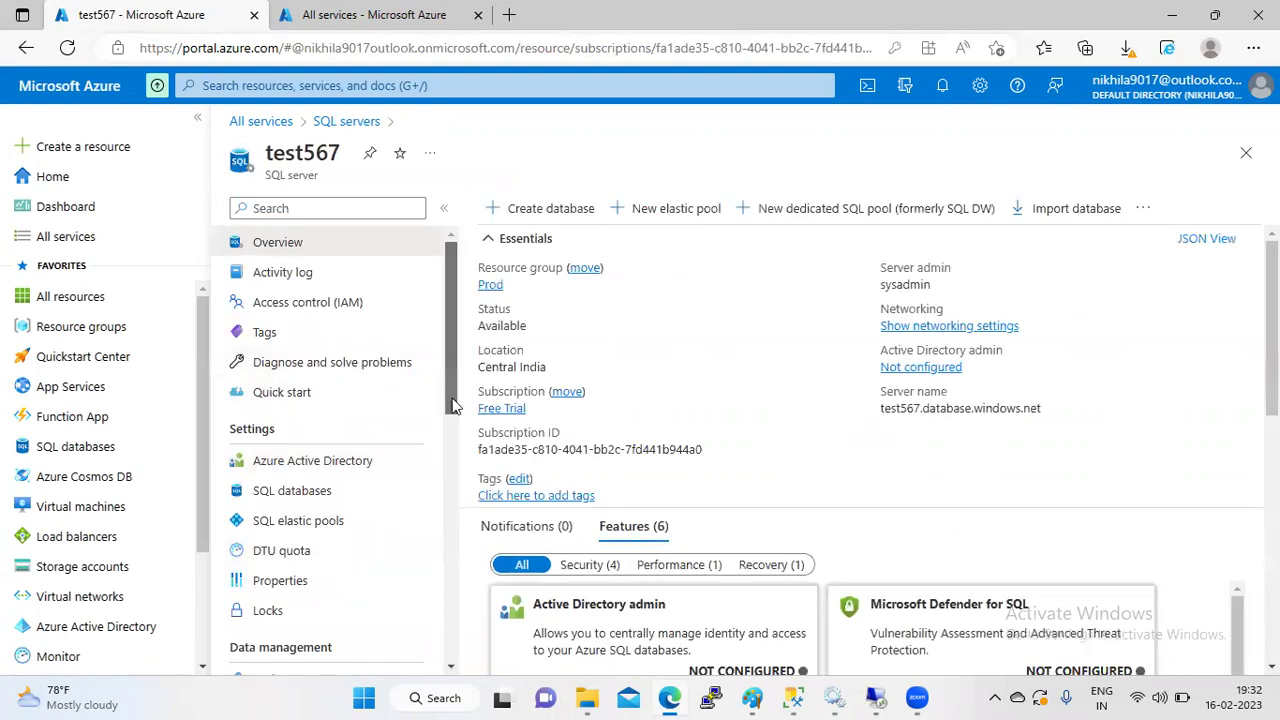
pyautogui.moveTo(446, 364); pyautogui.dragTo(455, 480)
pyautogui.click(329, 418)
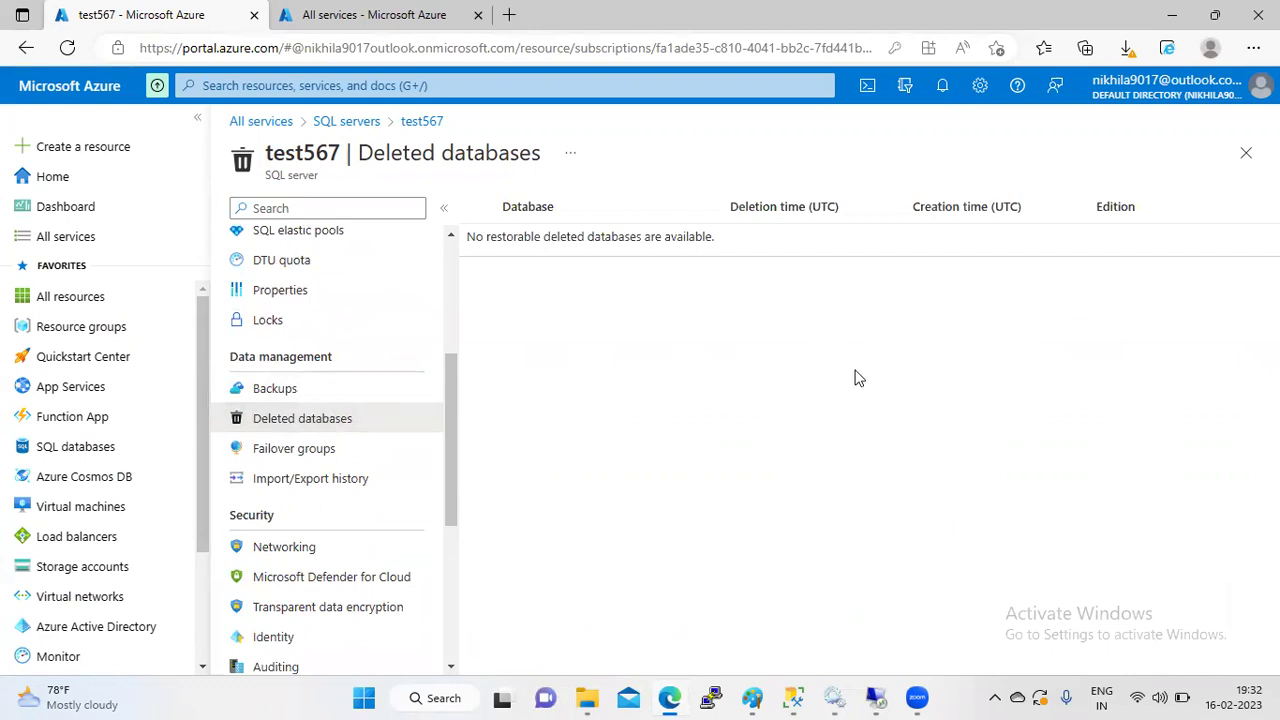
pyautogui.moveTo(543, 354); pyautogui.dragTo(269, 397)
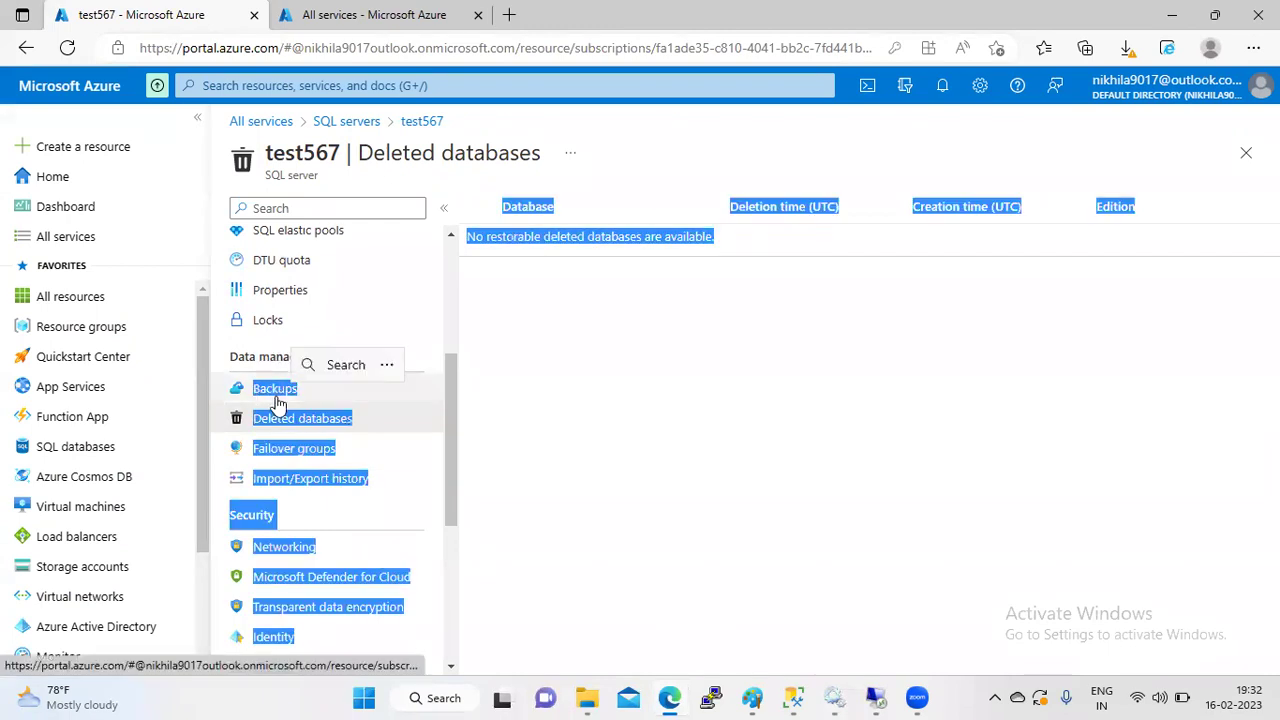
pyautogui.click(274, 398)
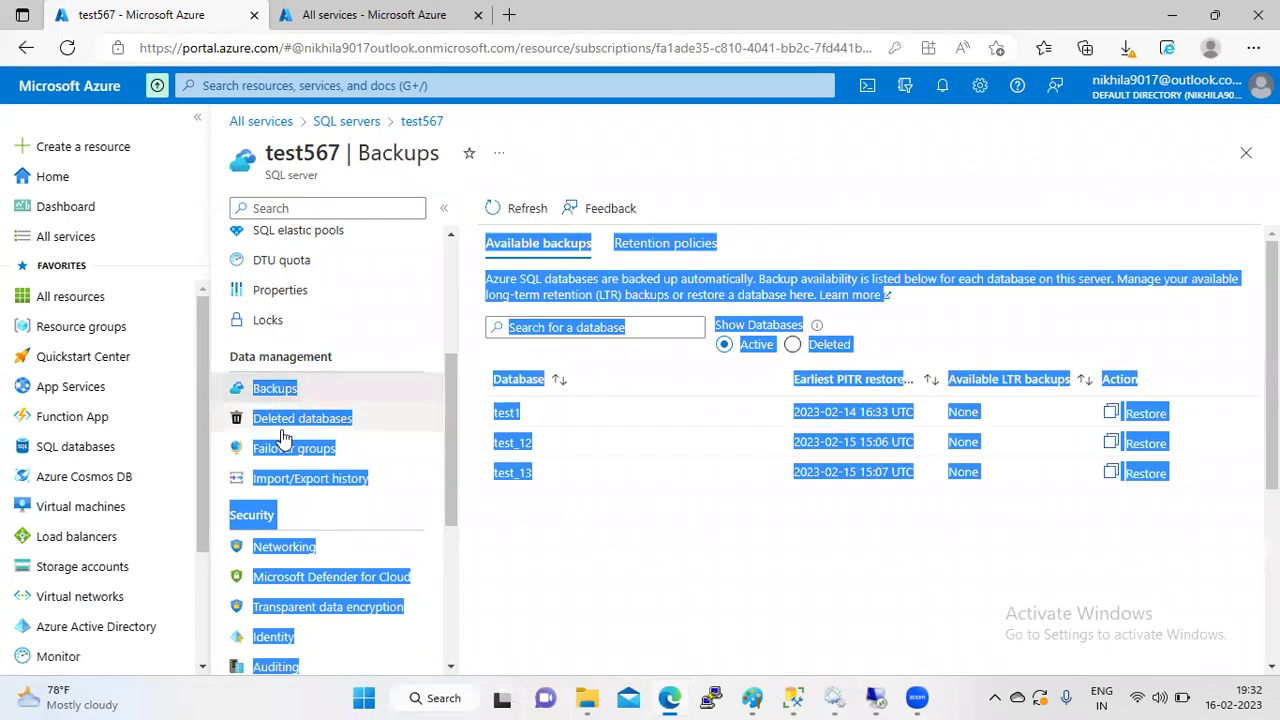
pyautogui.click(560, 541)
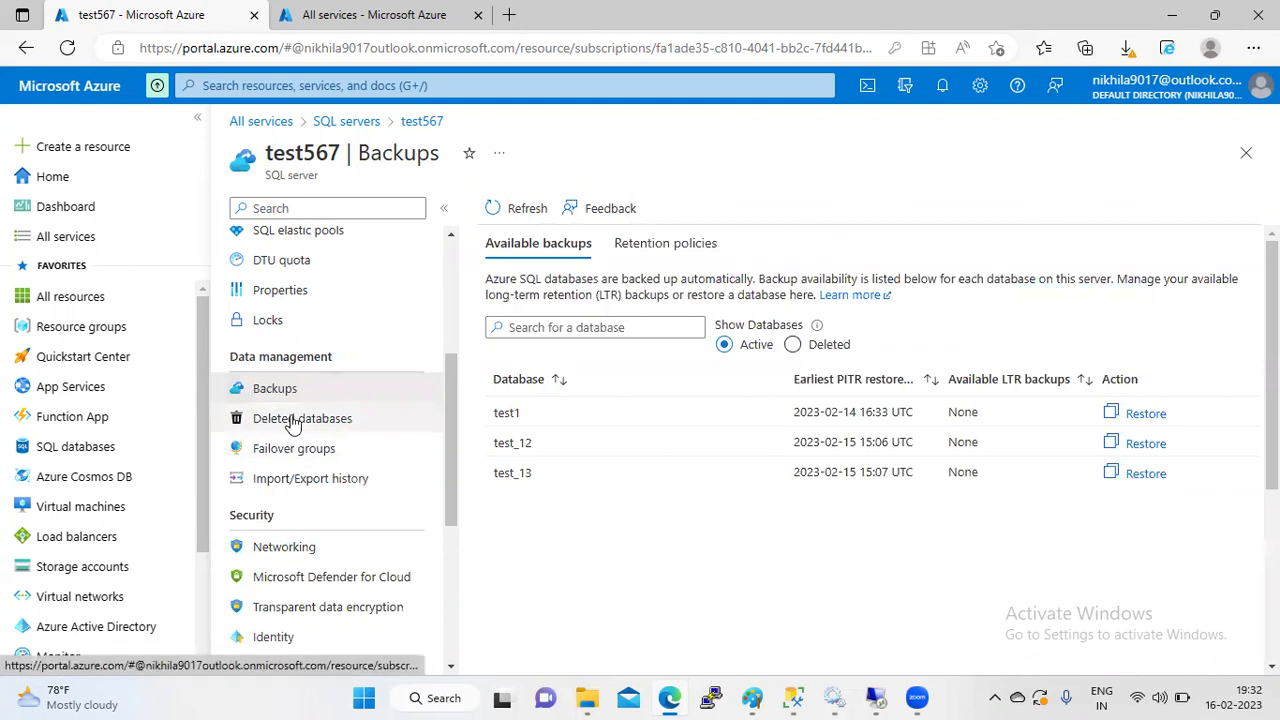
pyautogui.click(252, 423)
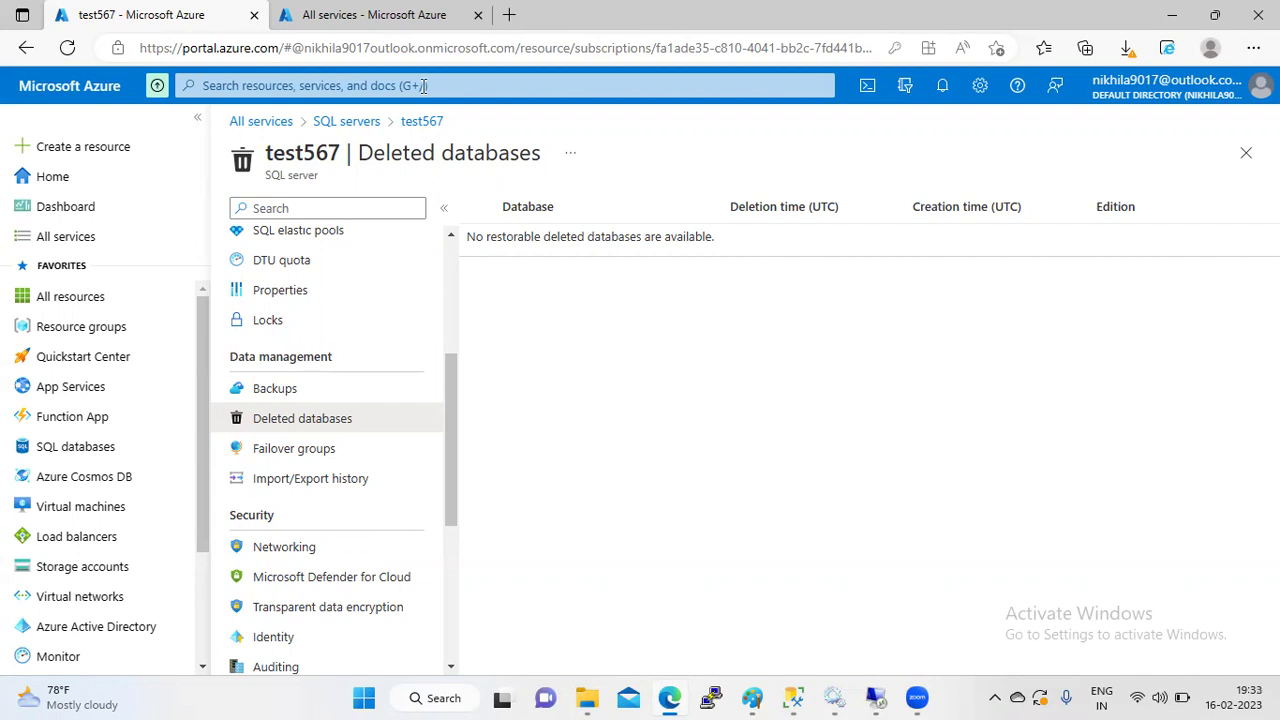
# - Reopen test567 and show its Backups page listing test1, test_12 and test_13
pyautogui.click(347, 124)
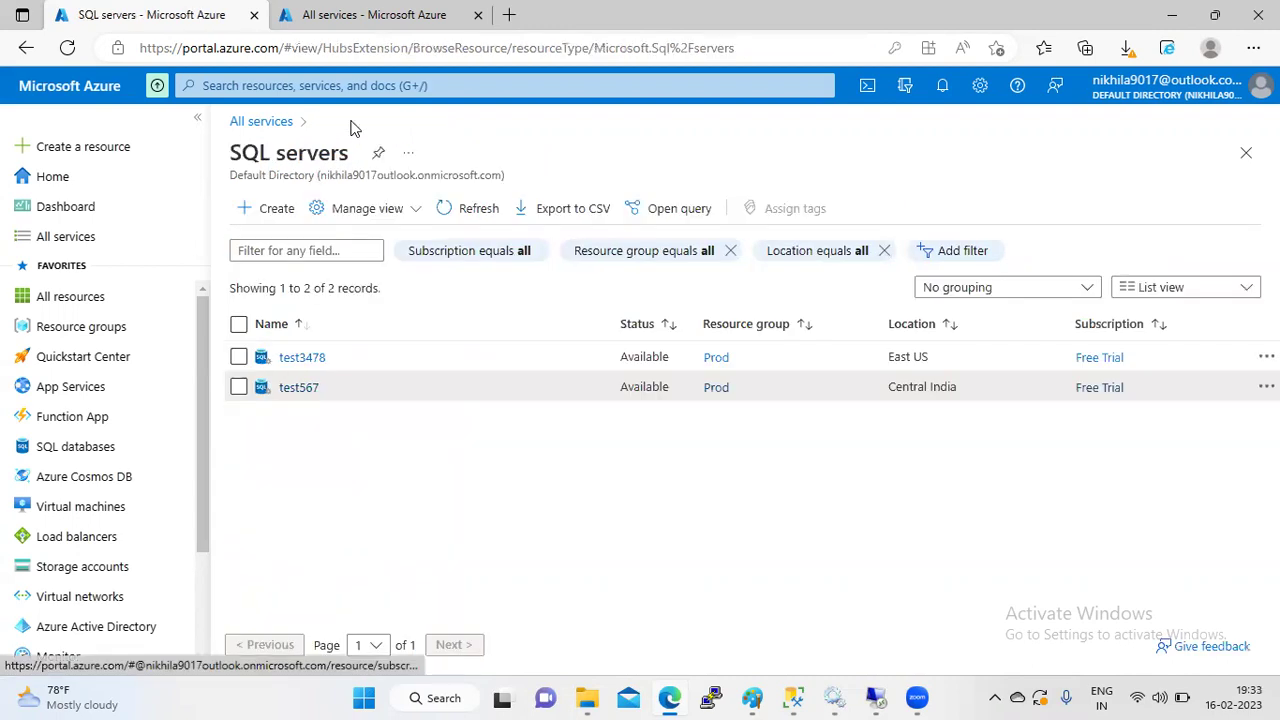
pyautogui.click(296, 389)
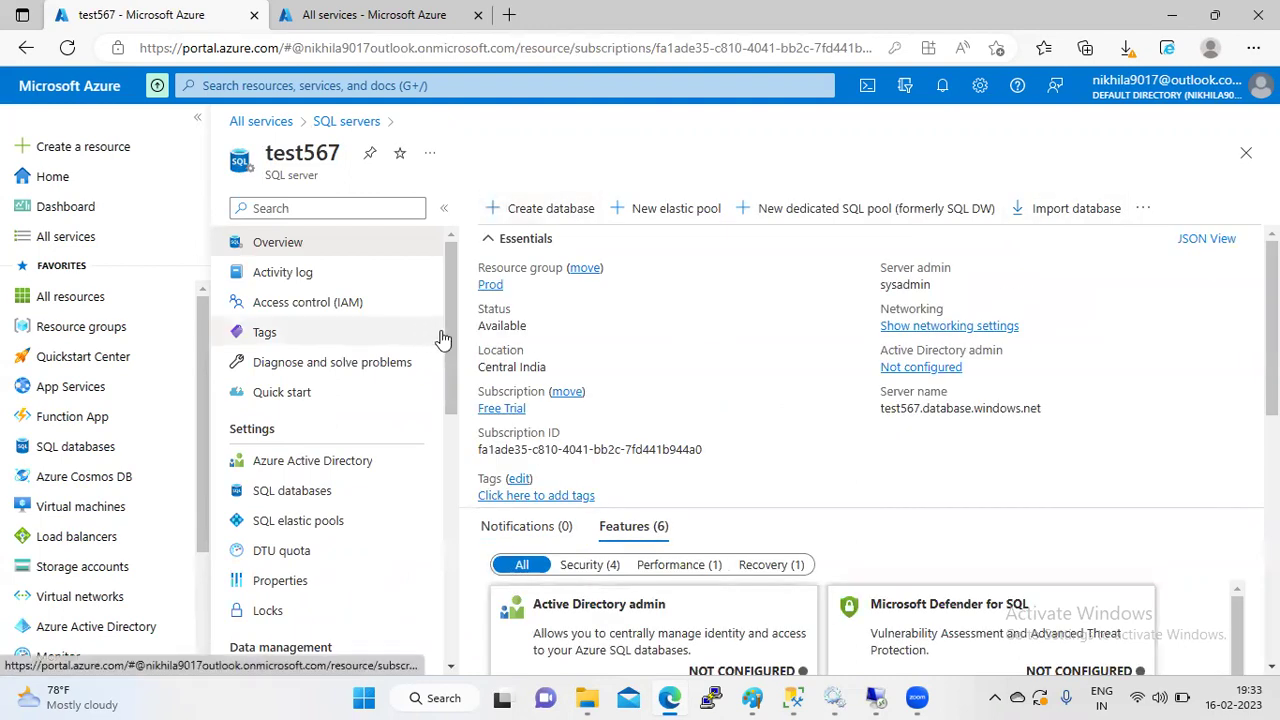
pyautogui.moveTo(450, 348); pyautogui.dragTo(447, 438)
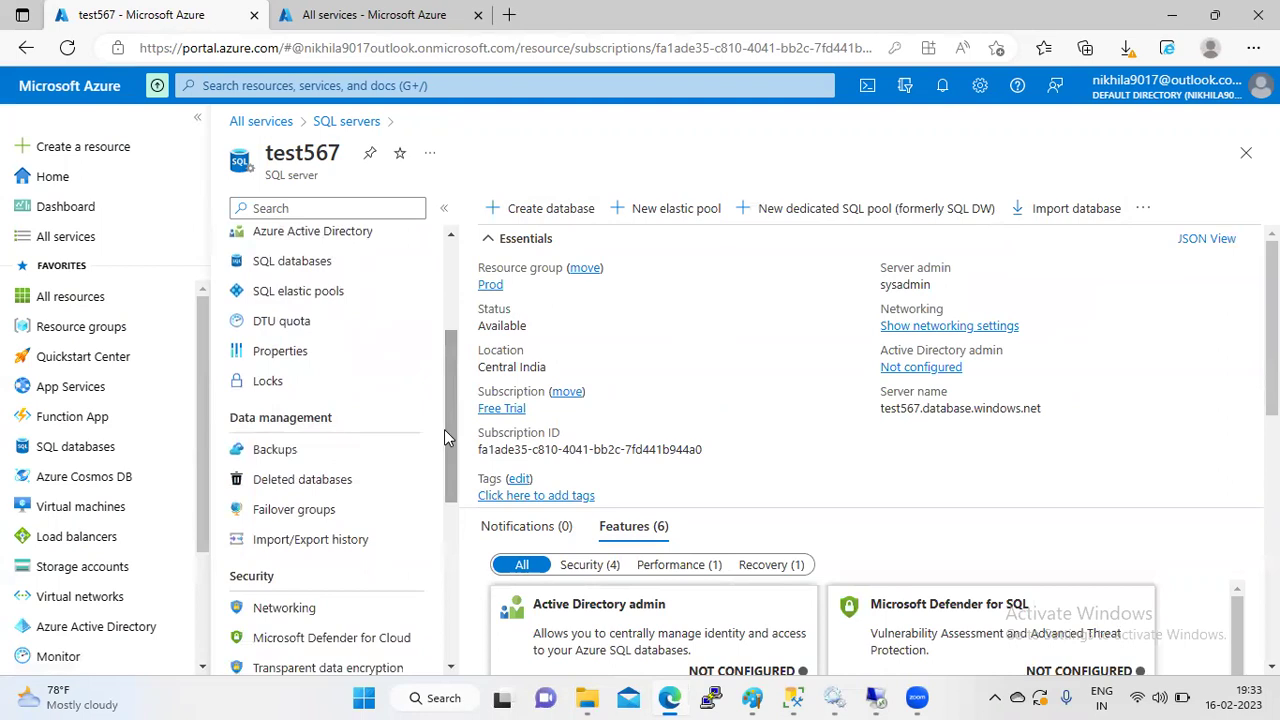
pyautogui.click(307, 450)
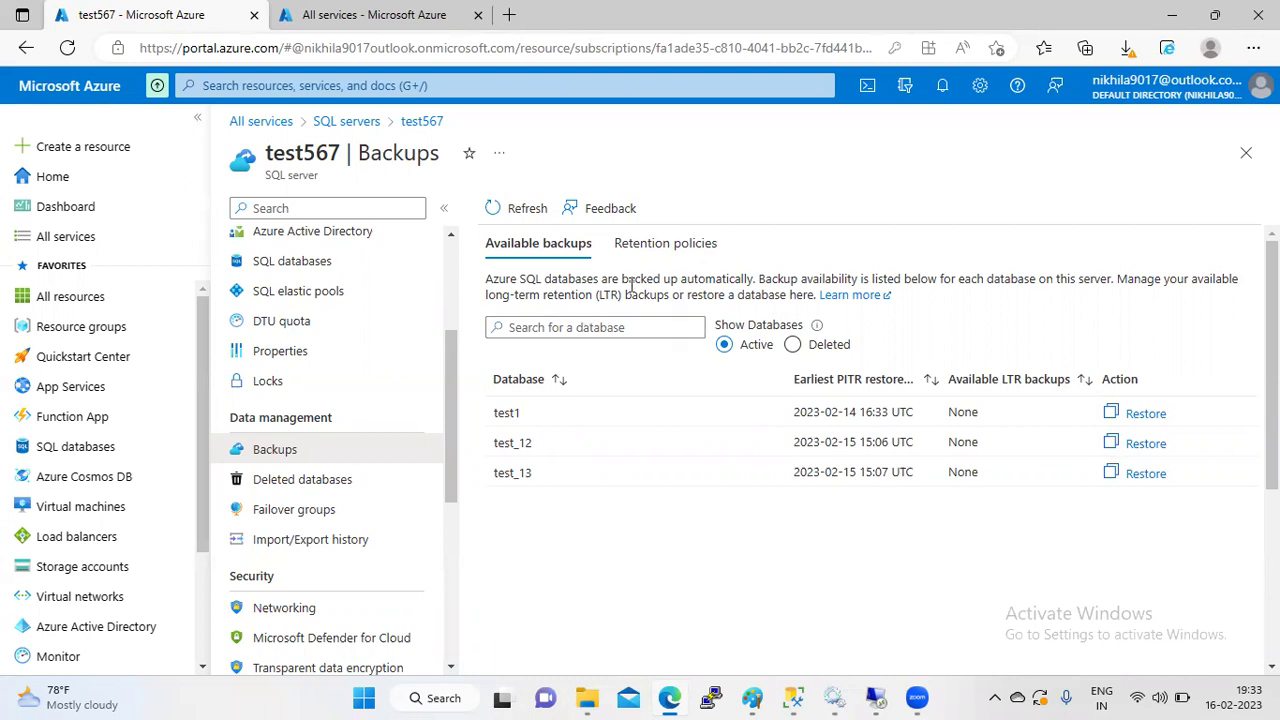
# - Show test567's retention policies: 7-day PITR and 24-hour differentials for each database
pyautogui.click(657, 249)
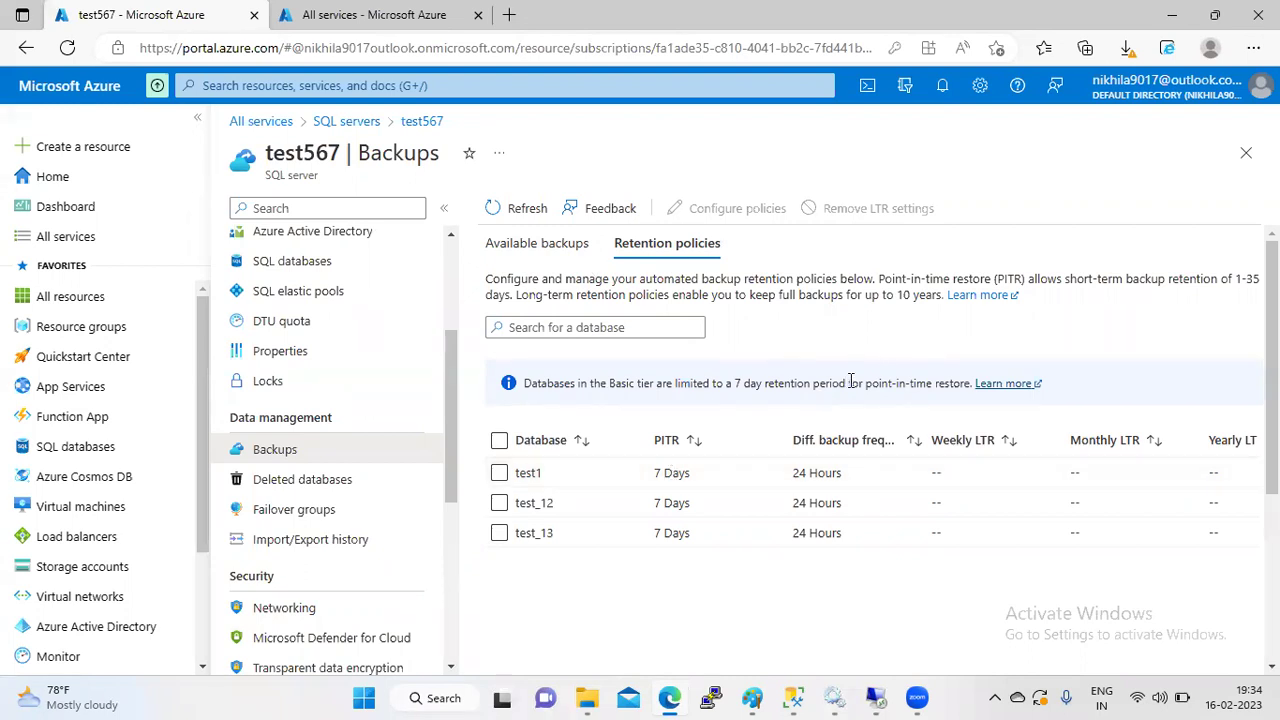
# - Review the retention policies, noting the 7-day PITR cap for Basic-tier databases
pyautogui.click(664, 250)
pyautogui.moveTo(741, 383); pyautogui.dragTo(972, 400)
pyautogui.scroll(-3, 972, 400)
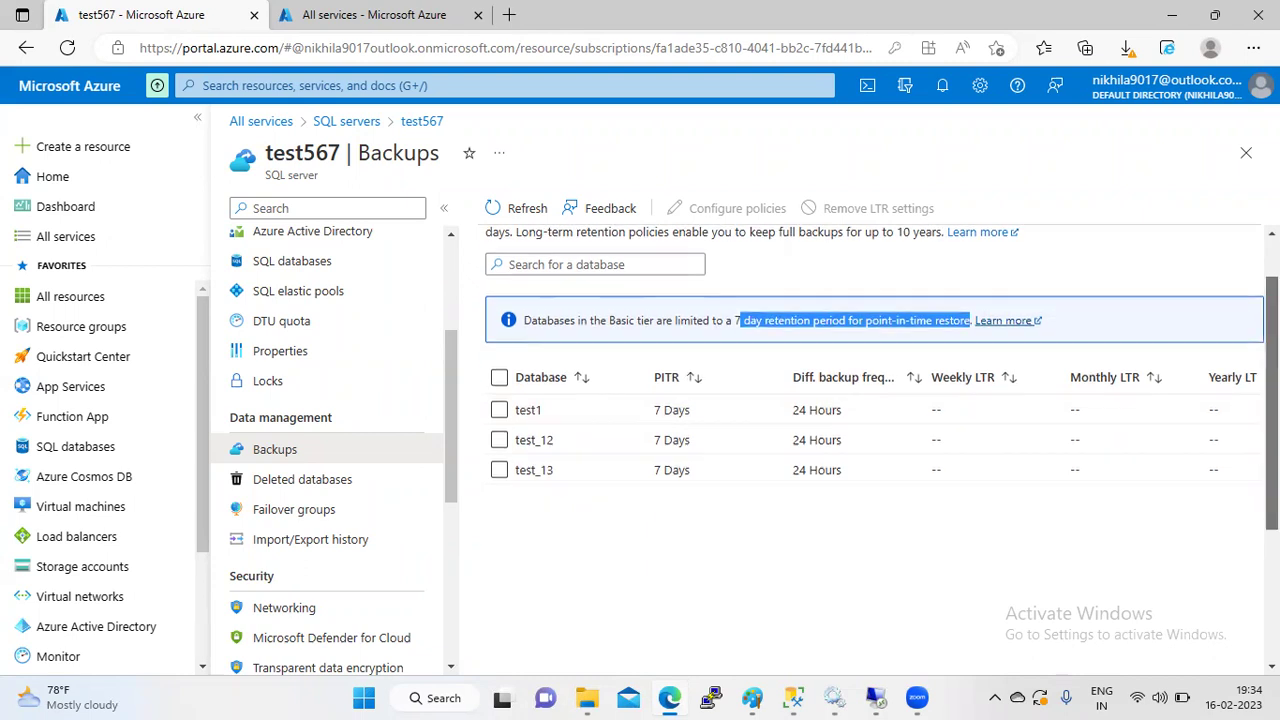
pyautogui.scroll(1, 972, 400)
pyautogui.scroll(1, 882, 450)
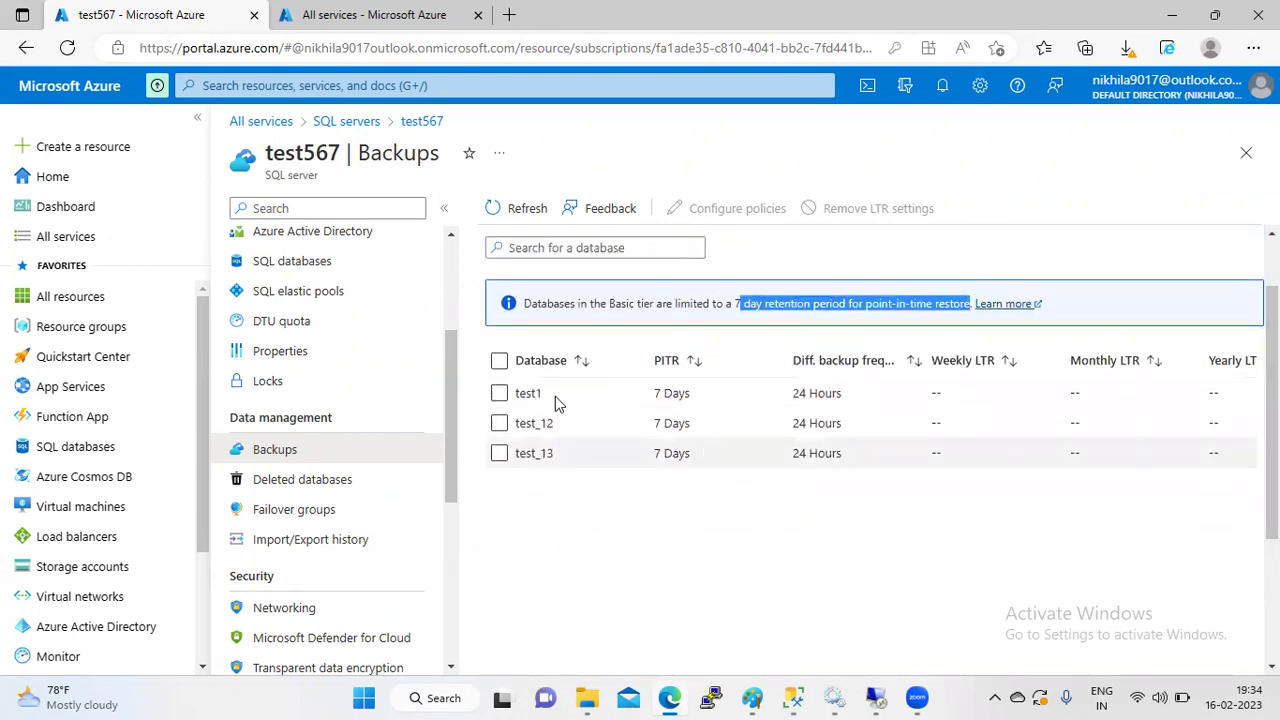
# - Select test1 in the retention table and read the 1-35 day short-term retention description
pyautogui.click(499, 393)
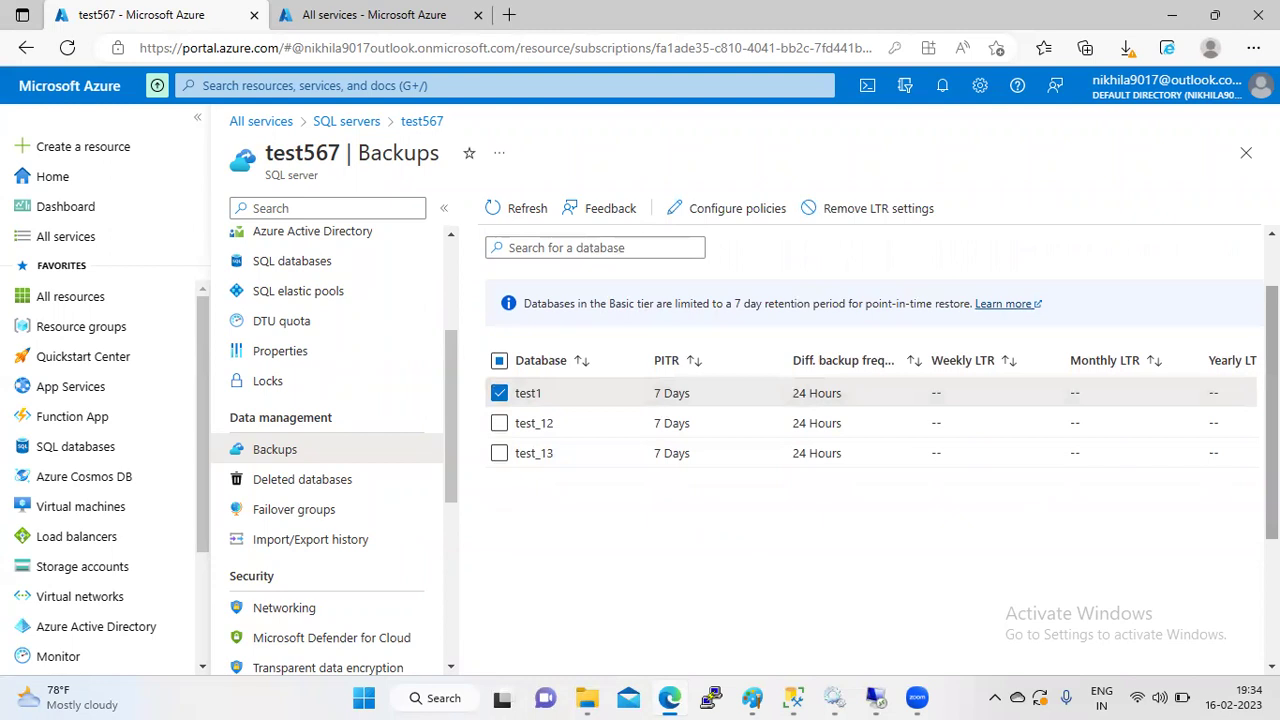
pyautogui.scroll(-3, 1086, 537)
pyautogui.moveTo(1042, 597); pyautogui.dragTo(1271, 405)
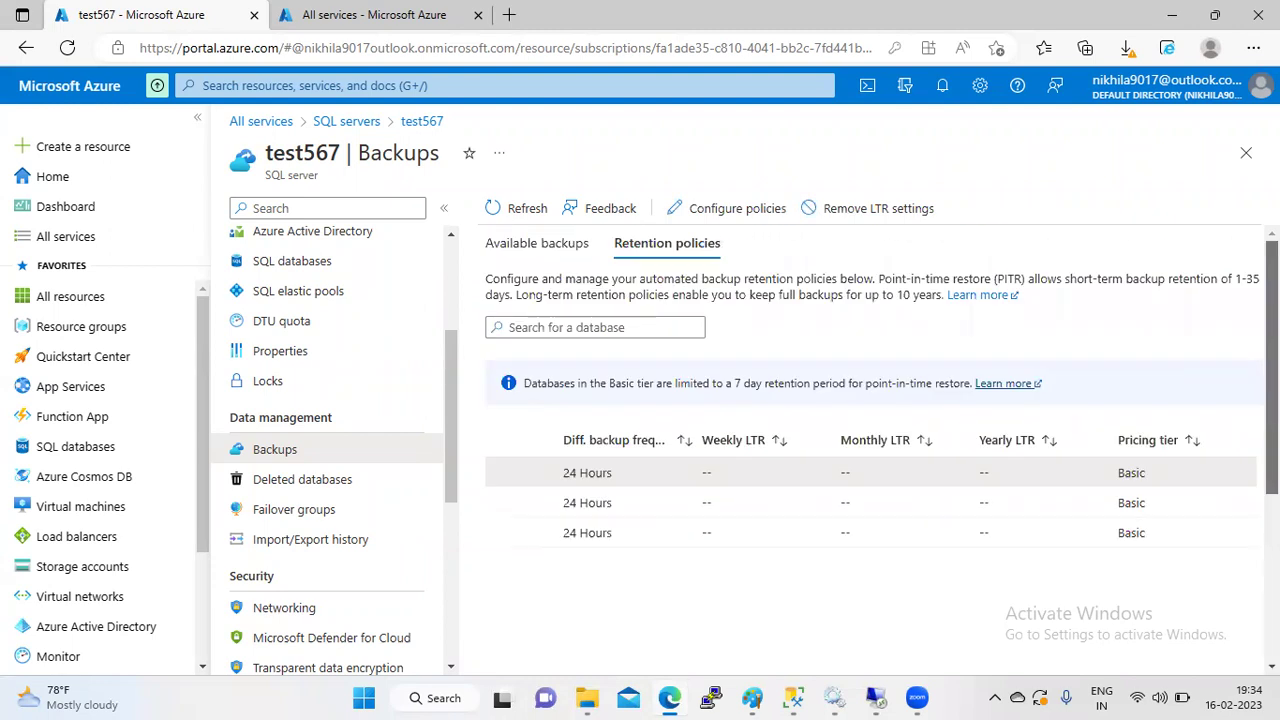
pyautogui.scroll(-1, 1003, 412)
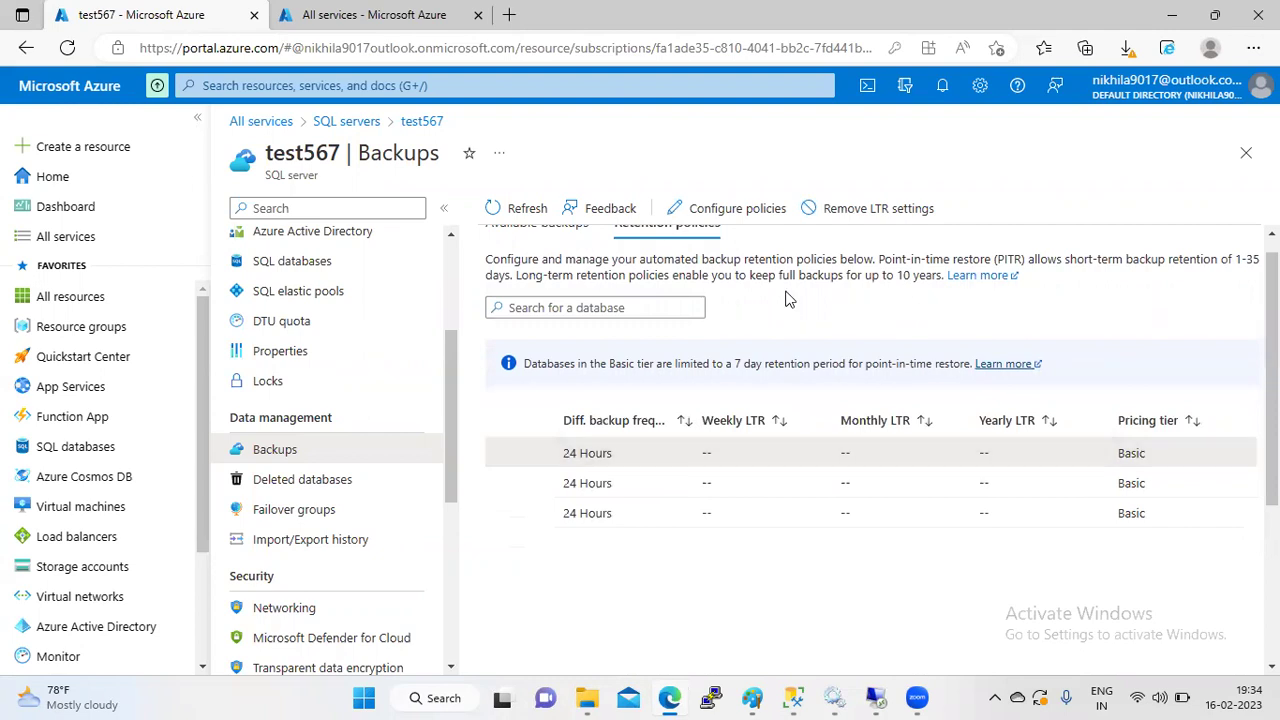
pyautogui.scroll(1, 870, 349)
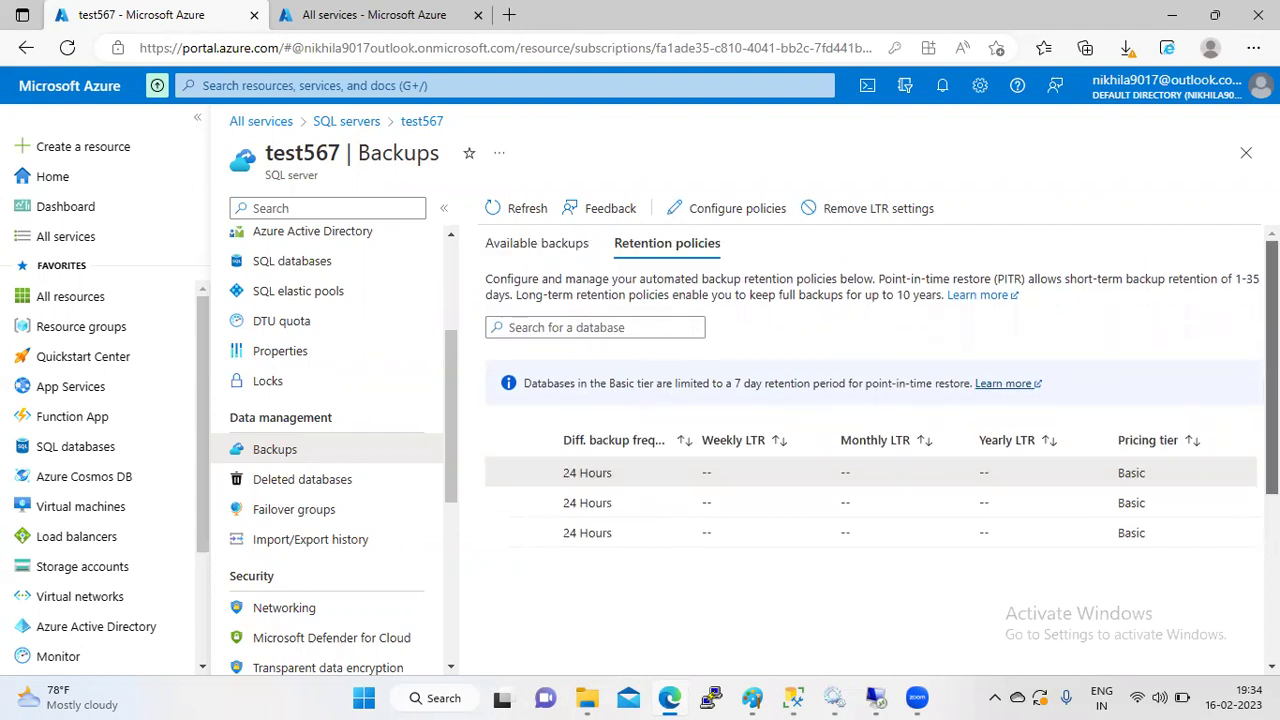
pyautogui.moveTo(1084, 281); pyautogui.dragTo(1098, 281)
pyautogui.moveTo(1210, 276); pyautogui.dragTo(1250, 281)
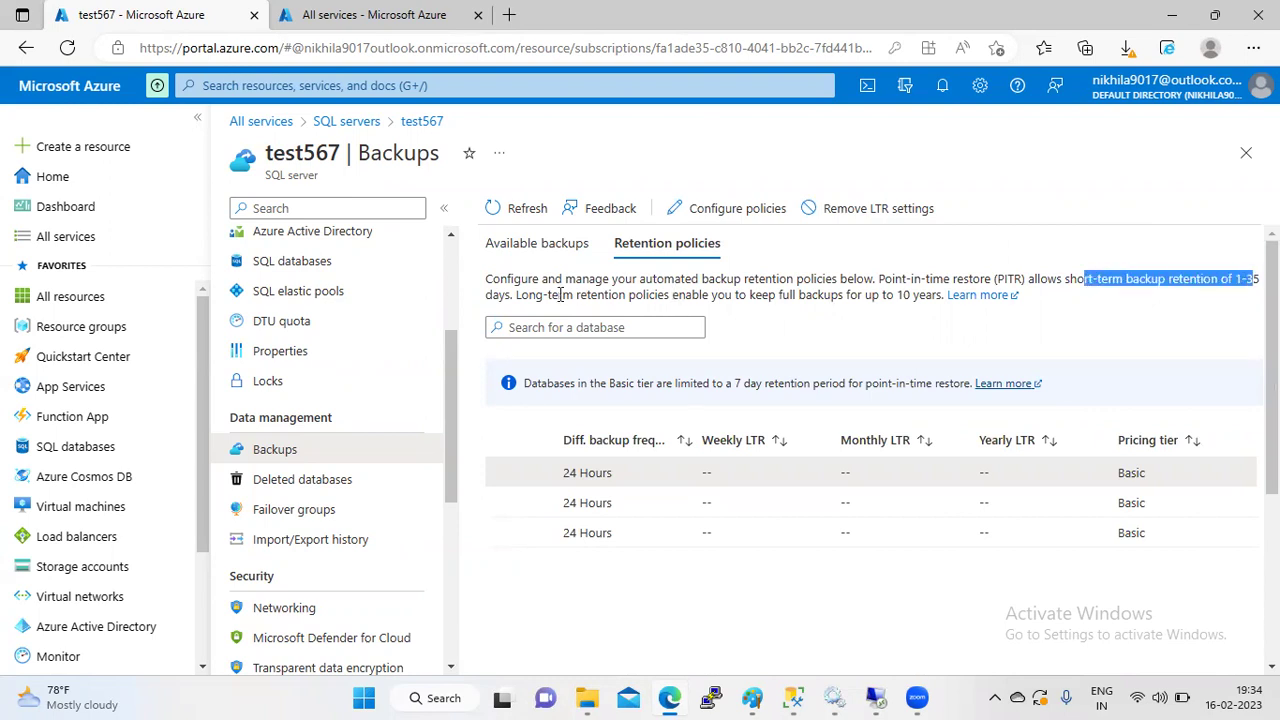
pyautogui.moveTo(516, 293); pyautogui.dragTo(492, 280)
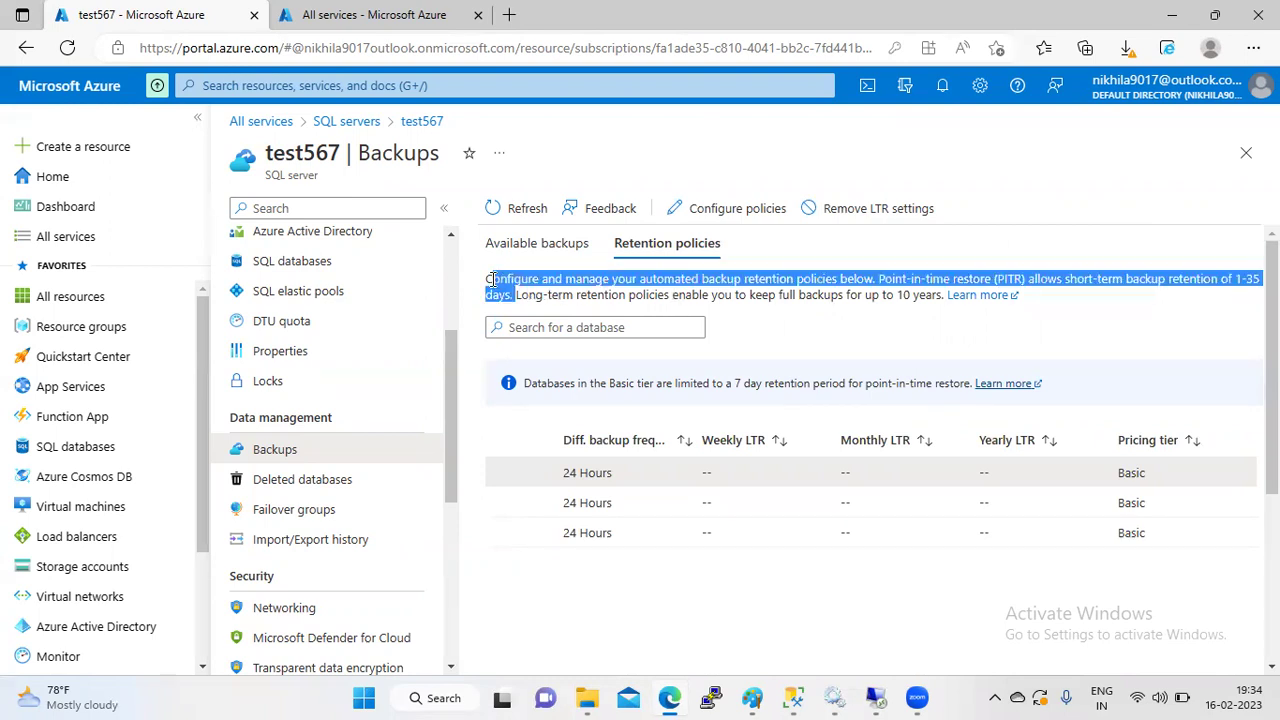
pyautogui.click(1113, 308)
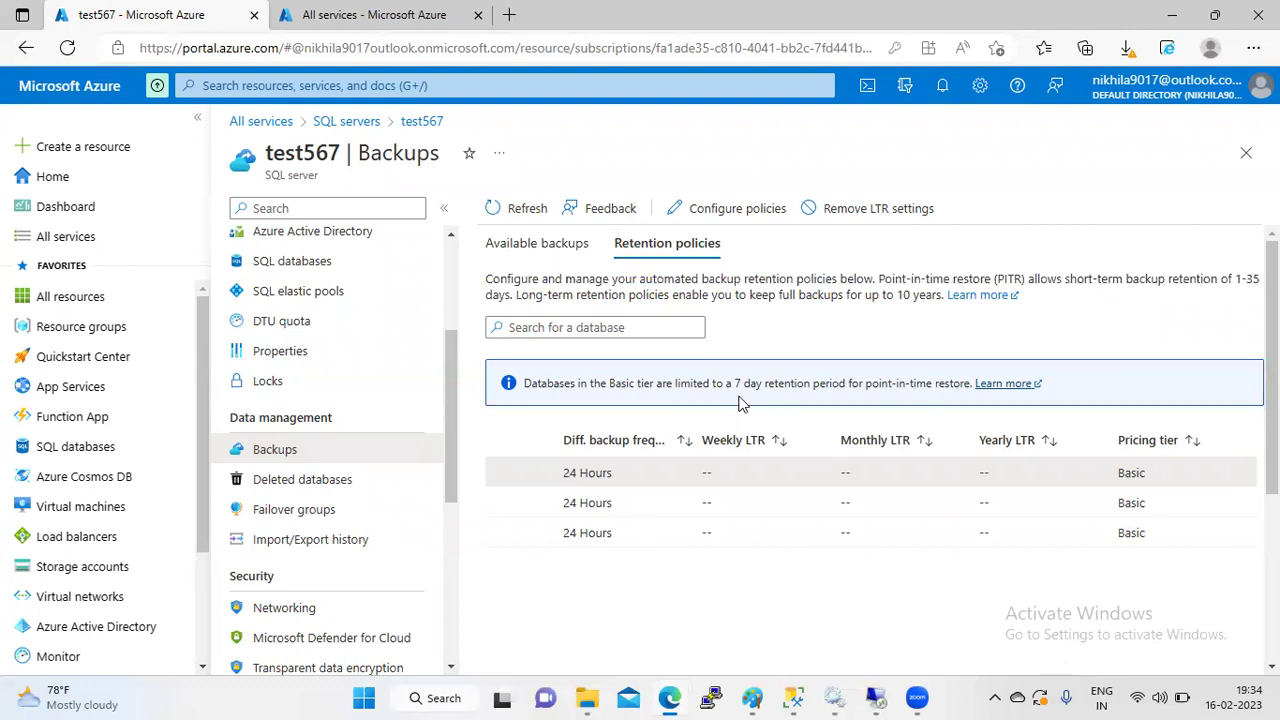
# - In test1's Configure policies form, set differential backup frequency to 12 Hours
pyautogui.click(722, 208)
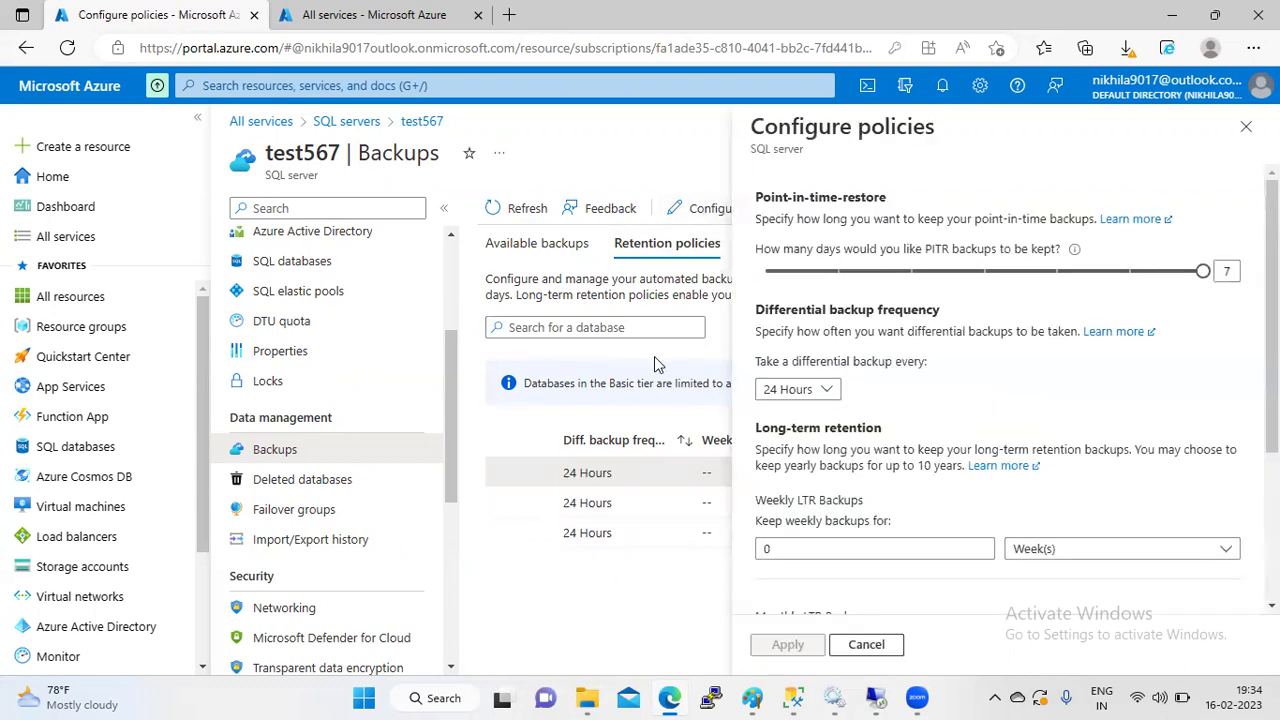
pyautogui.moveTo(1271, 300); pyautogui.dragTo(1271, 304)
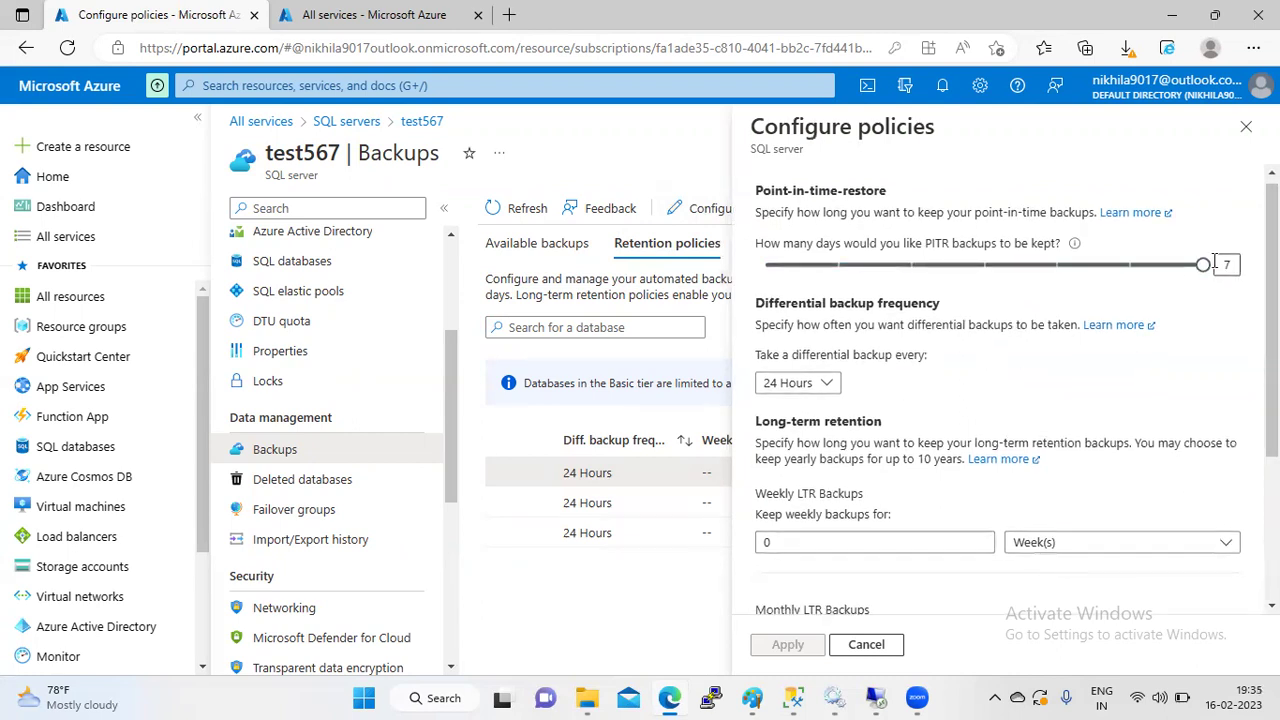
pyautogui.scroll(-1, 1000, 390)
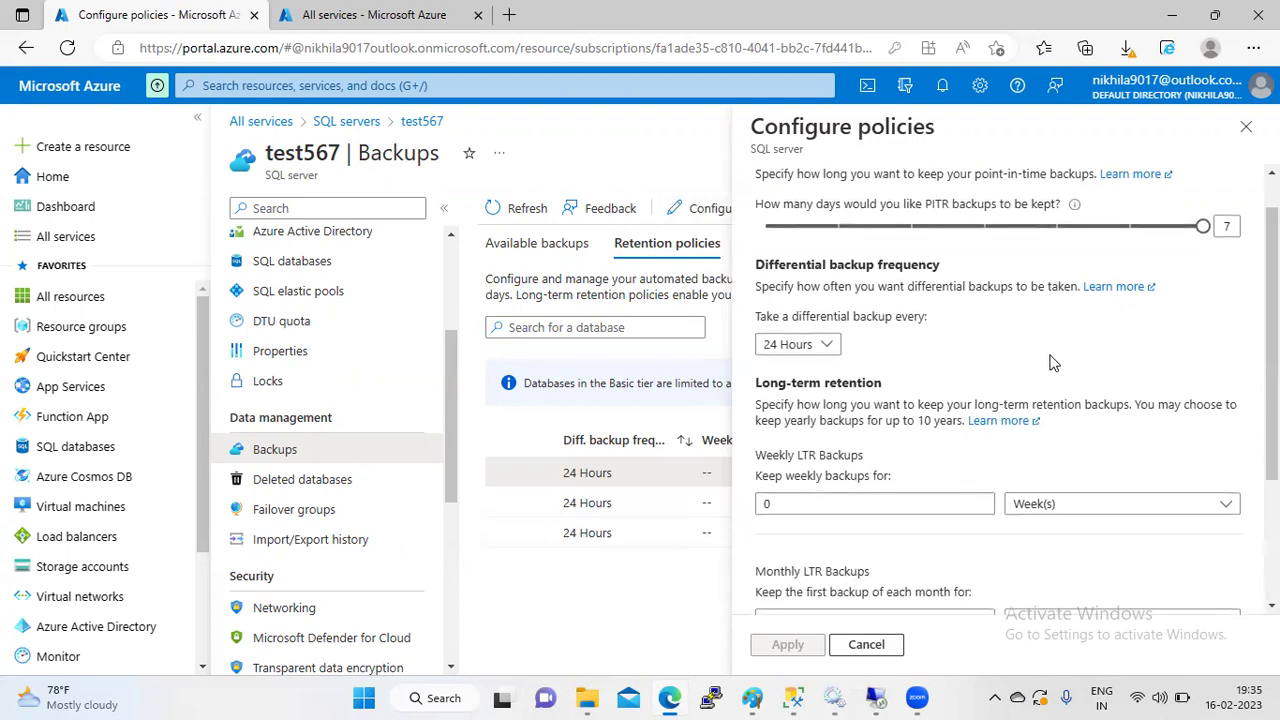
pyautogui.scroll(1, 1272, 330)
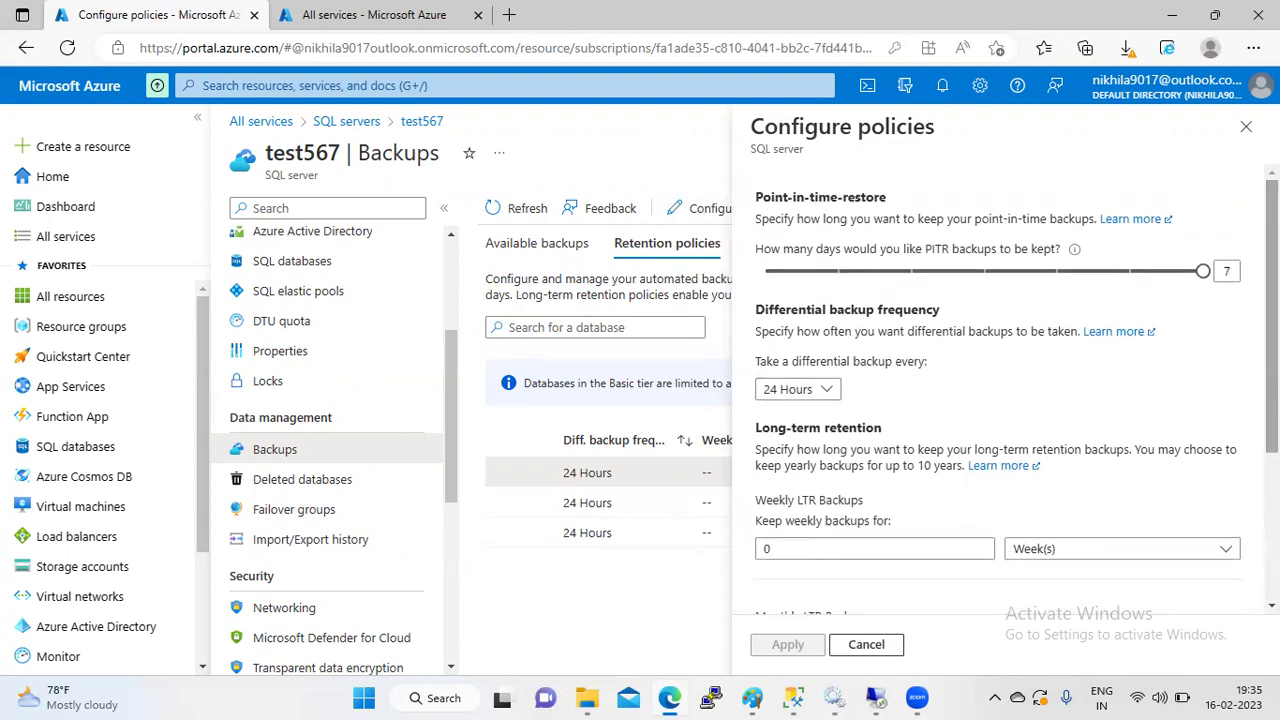
pyautogui.click(828, 395)
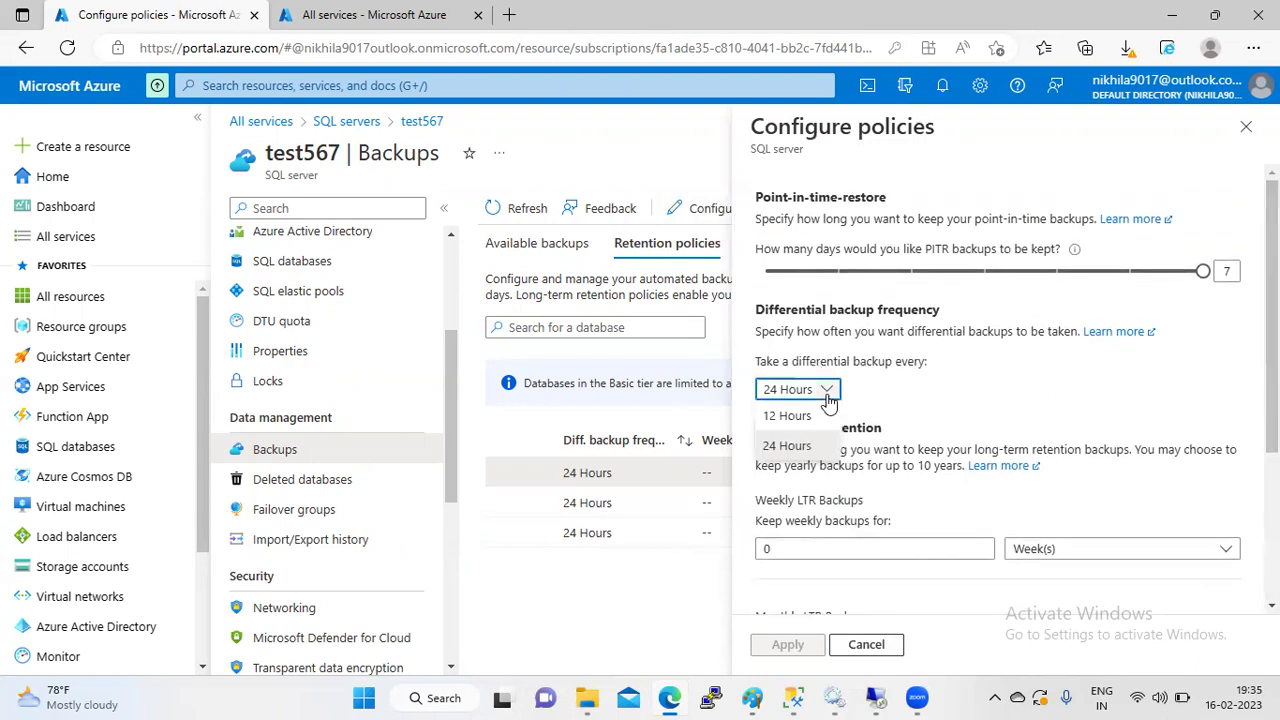
pyautogui.click(800, 418)
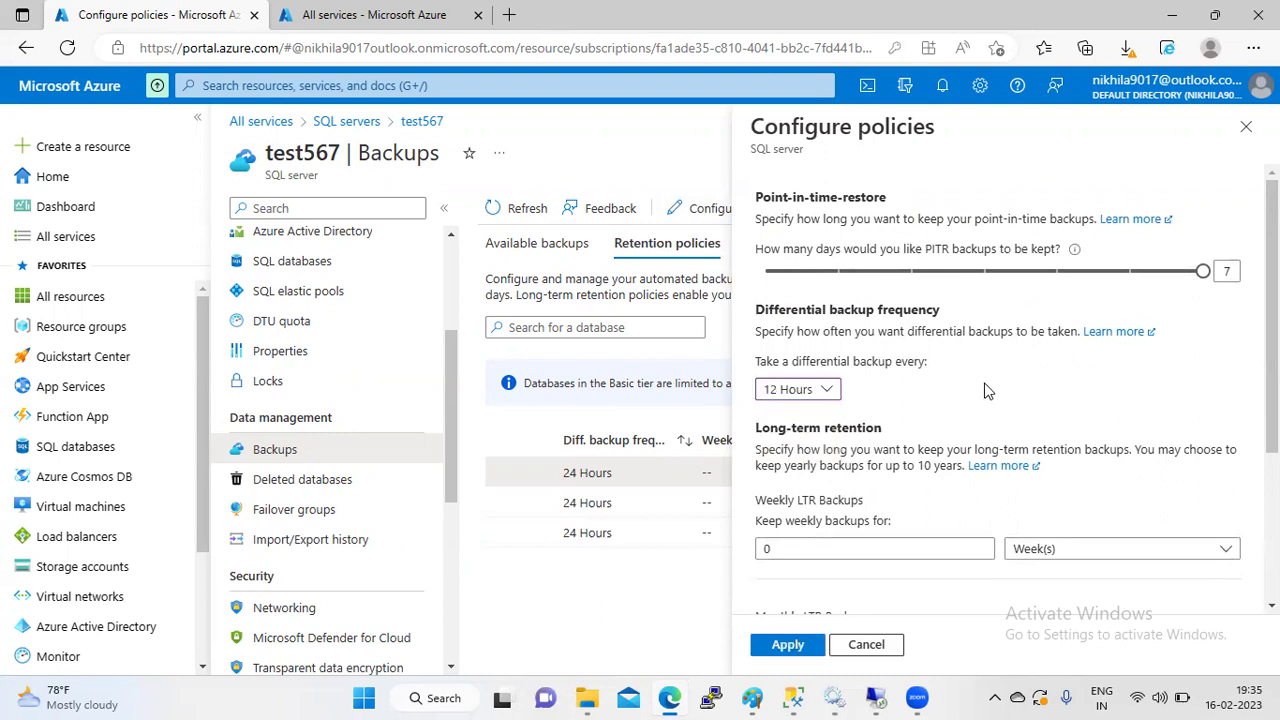
pyautogui.scroll(-3, 868, 414)
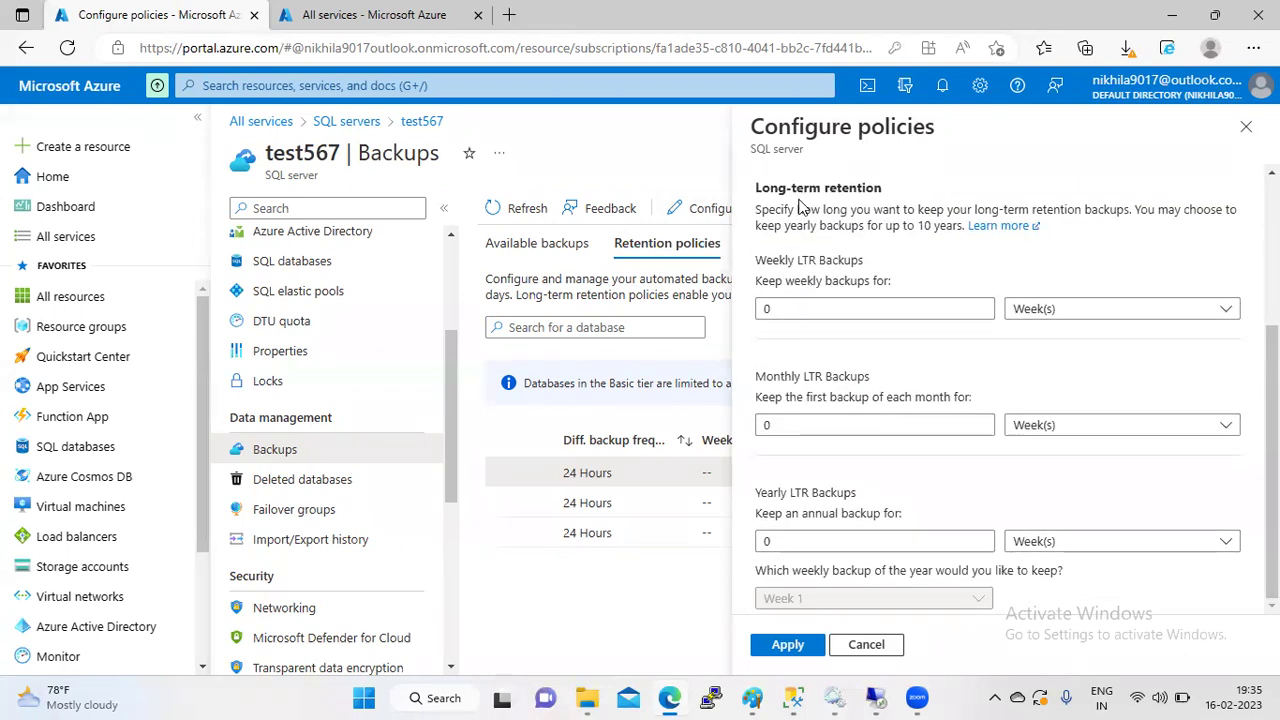
pyautogui.moveTo(888, 192); pyautogui.dragTo(749, 197)
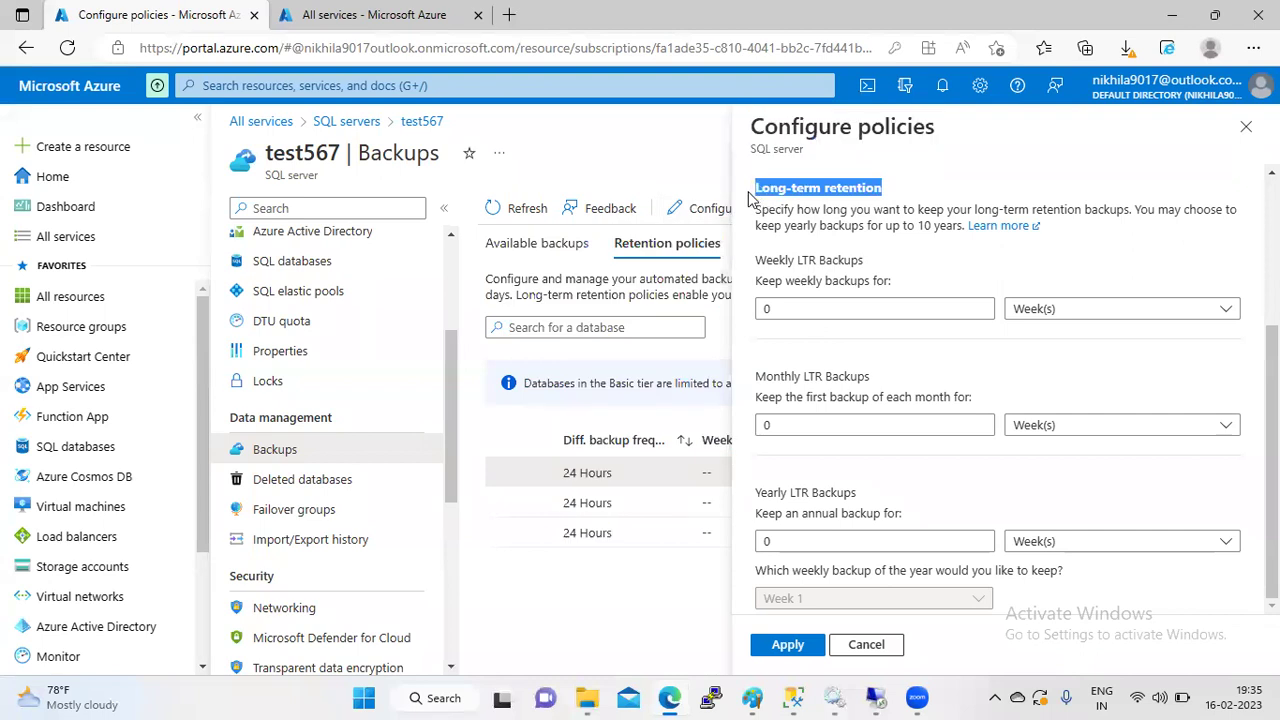
# - Launch Paint by running mspaint from the Windows Run dialog
pyautogui.press('super+r')
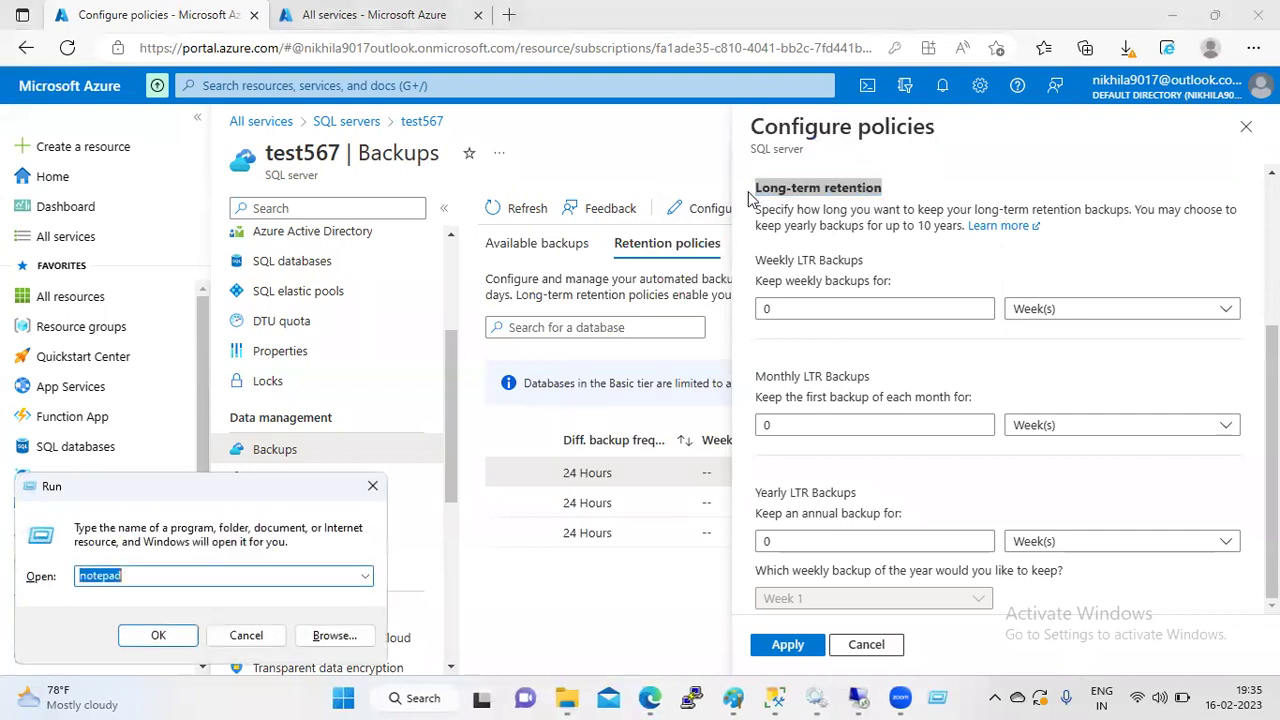
pyautogui.write('mspaint')
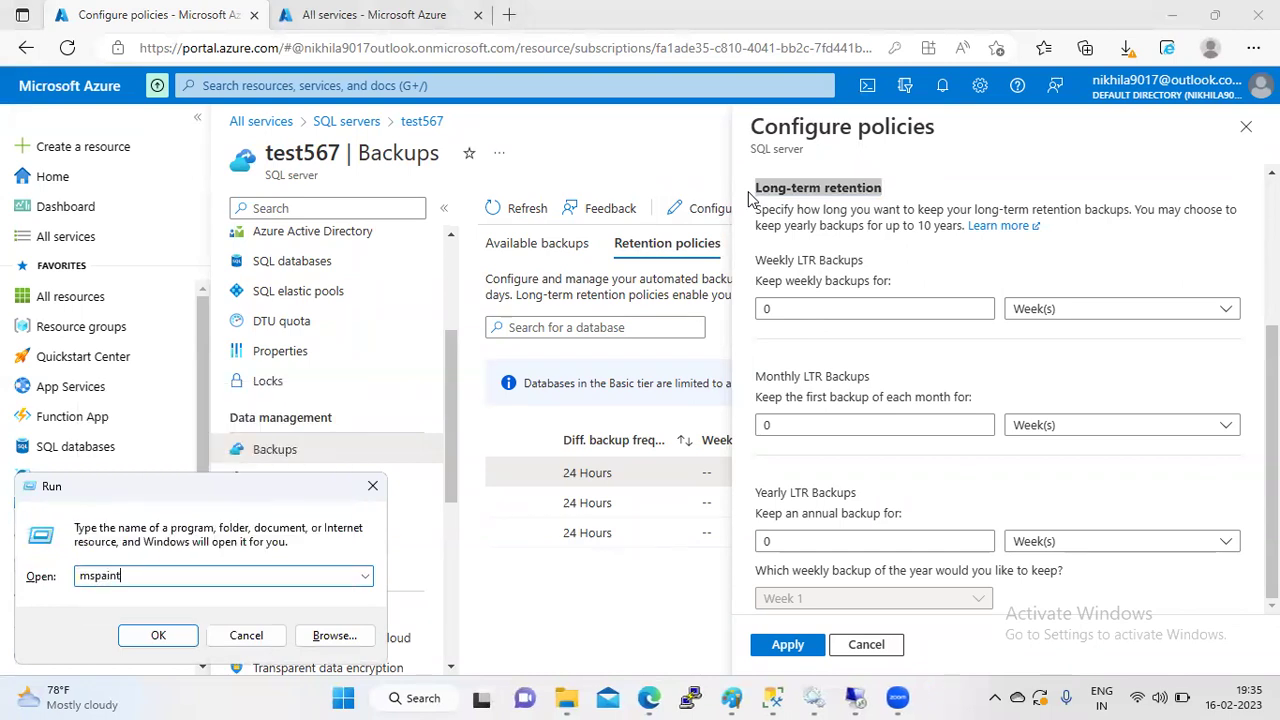
pyautogui.press('Return')
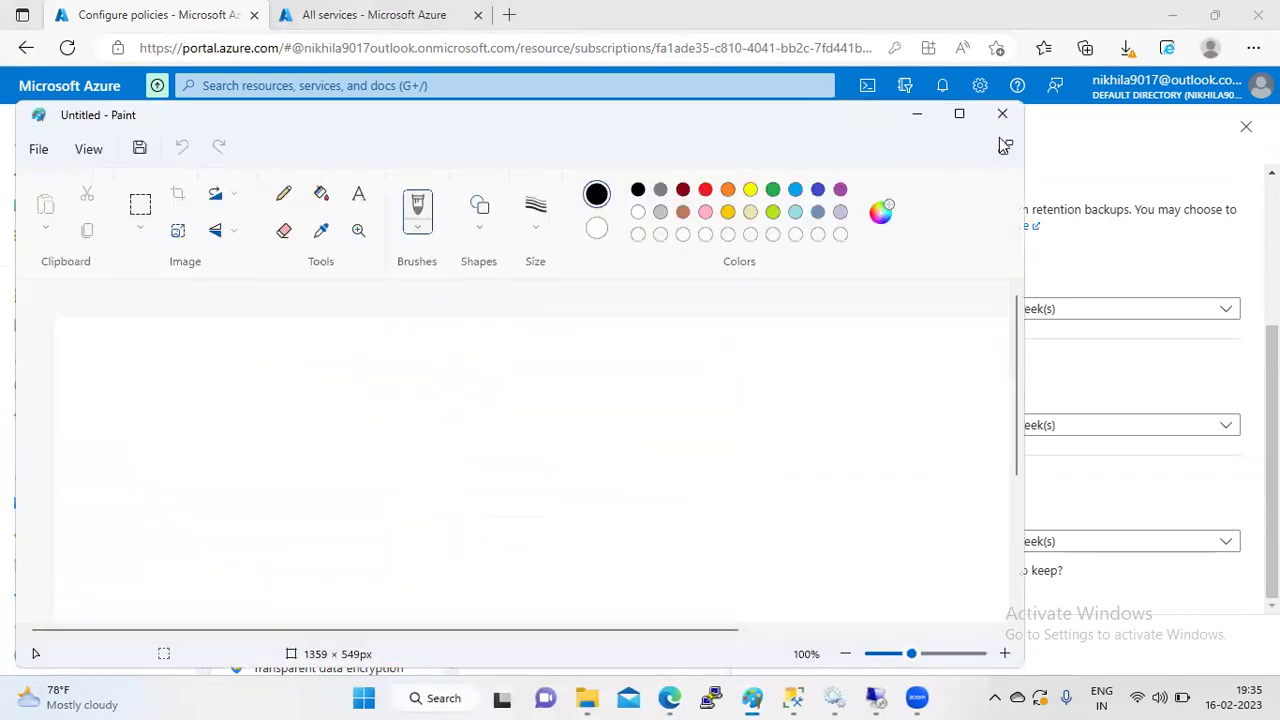
# - Maximize Paint and draw a row of five rectangles on the canvas
pyautogui.click(960, 114)
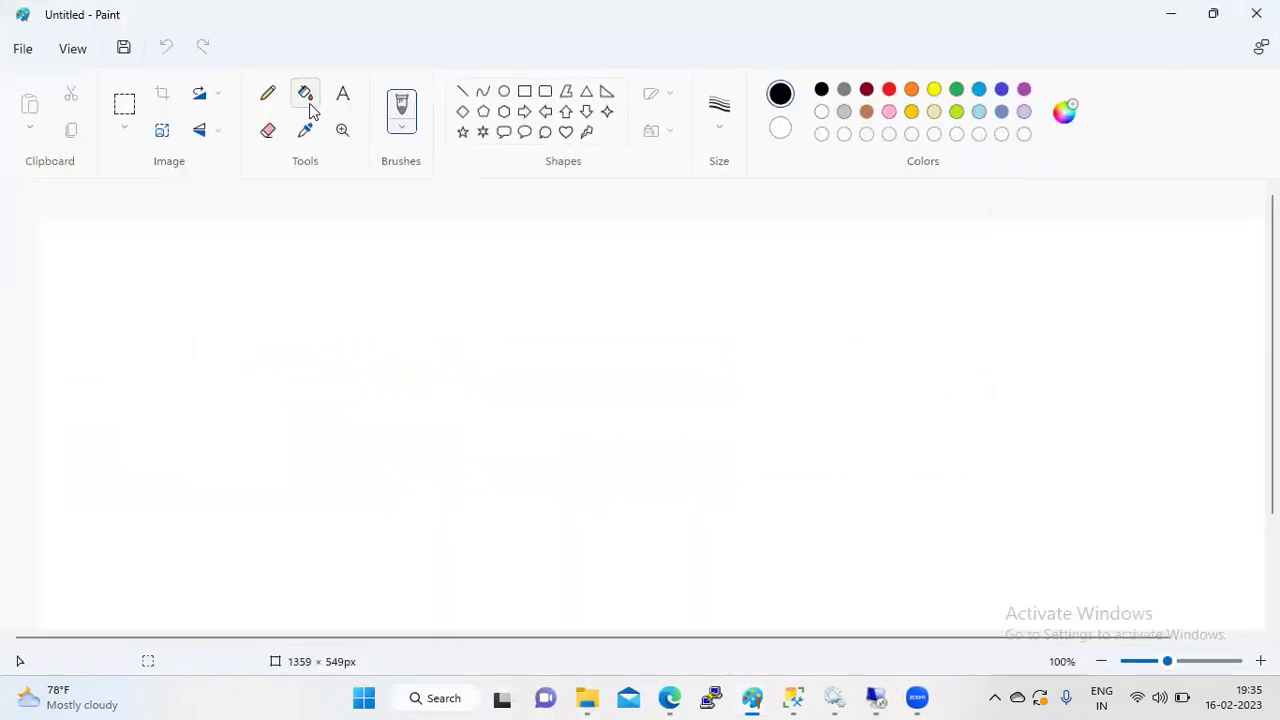
pyautogui.click(524, 91)
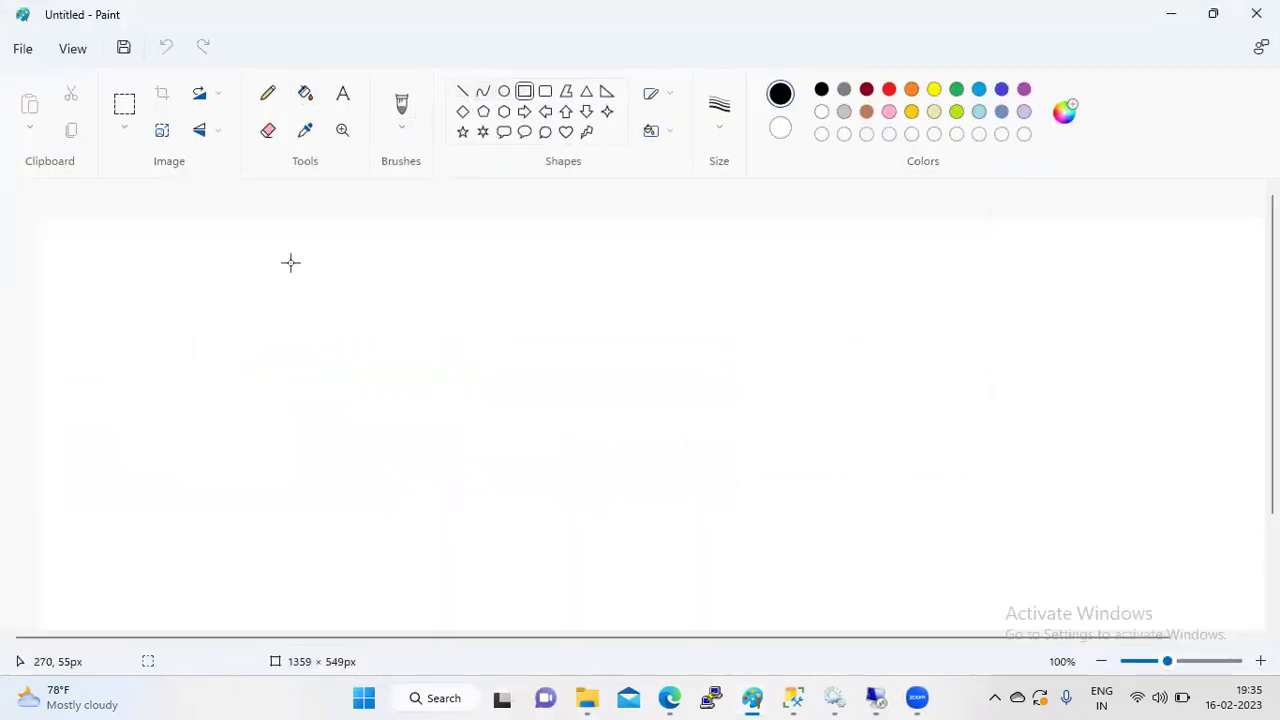
pyautogui.moveTo(303, 260); pyautogui.dragTo(374, 338)
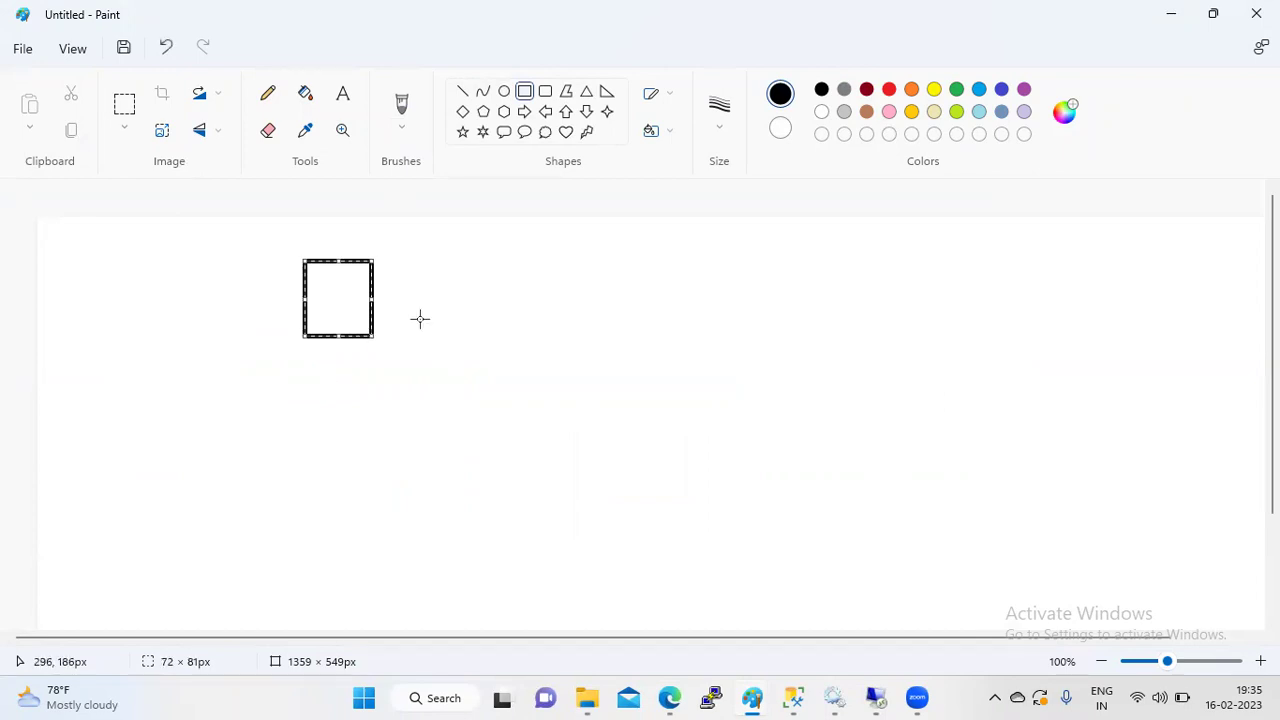
pyautogui.moveTo(463, 263)
pyautogui.mouseDown()
pyautogui.moveTo(489, 306)
pyautogui.moveTo(548, 333)
pyautogui.mouseUp()
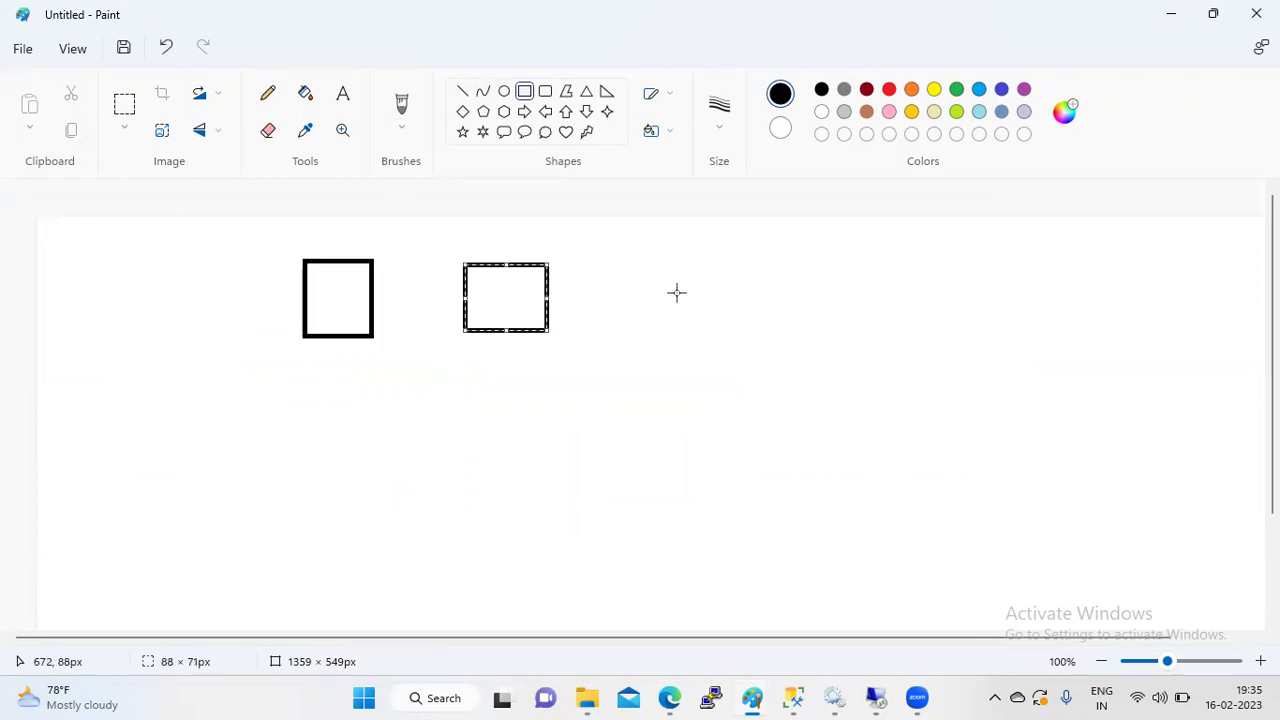
pyautogui.moveTo(657, 263); pyautogui.dragTo(756, 338)
pyautogui.moveTo(822, 260); pyautogui.dragTo(912, 345)
pyautogui.moveTo(969, 261); pyautogui.dragTo(1075, 350)
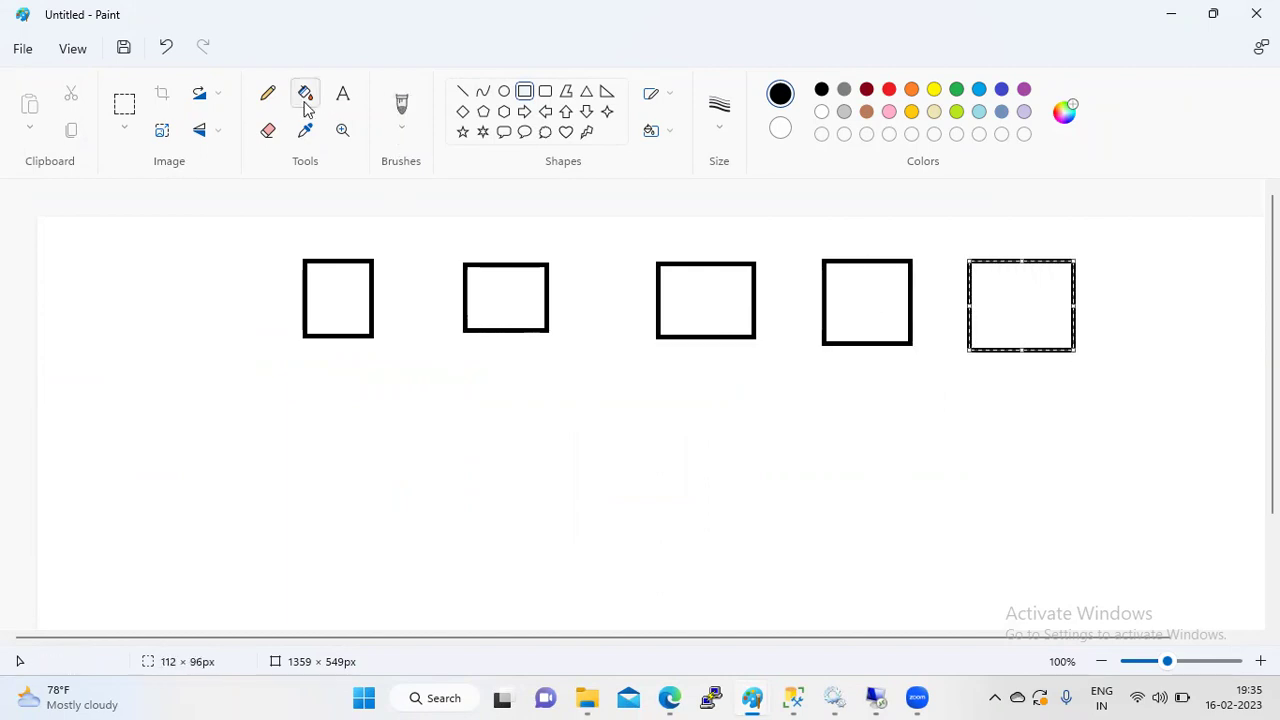
# - With the pencil, draw a line from the first box and handwrite '10 years' and '1 year'
pyautogui.click(267, 101)
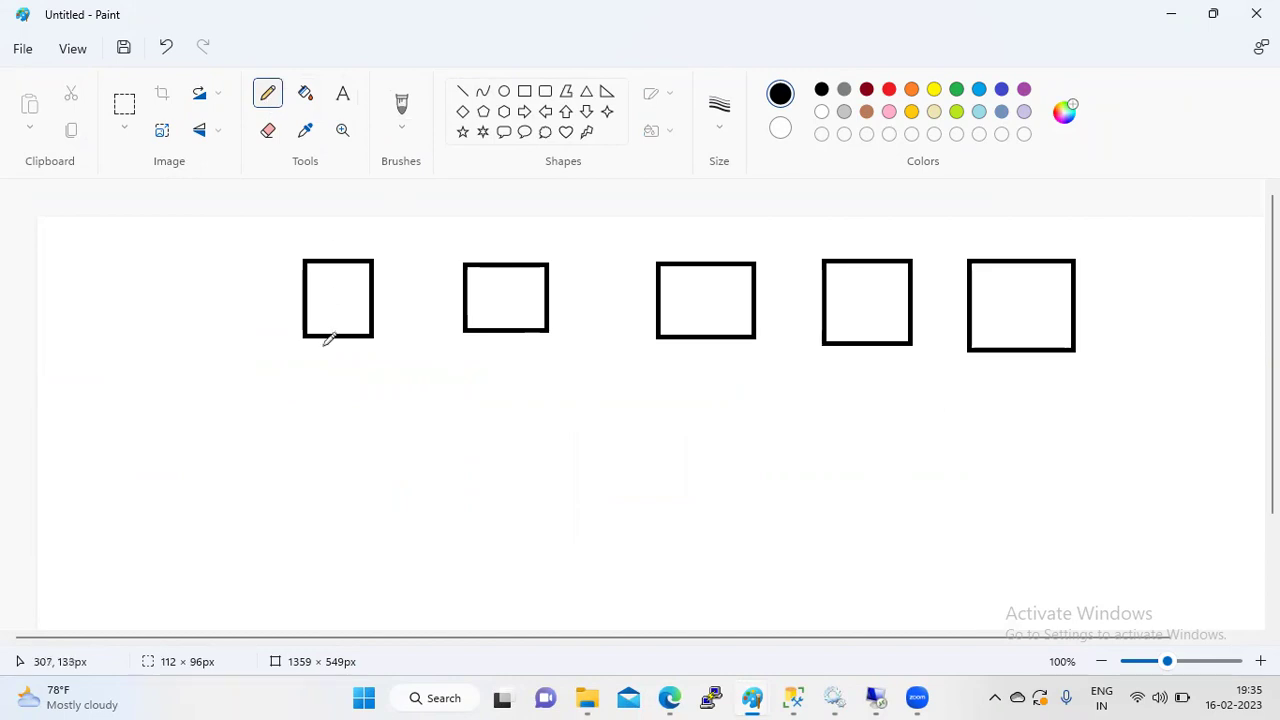
pyautogui.moveTo(341, 342); pyautogui.dragTo(274, 395)
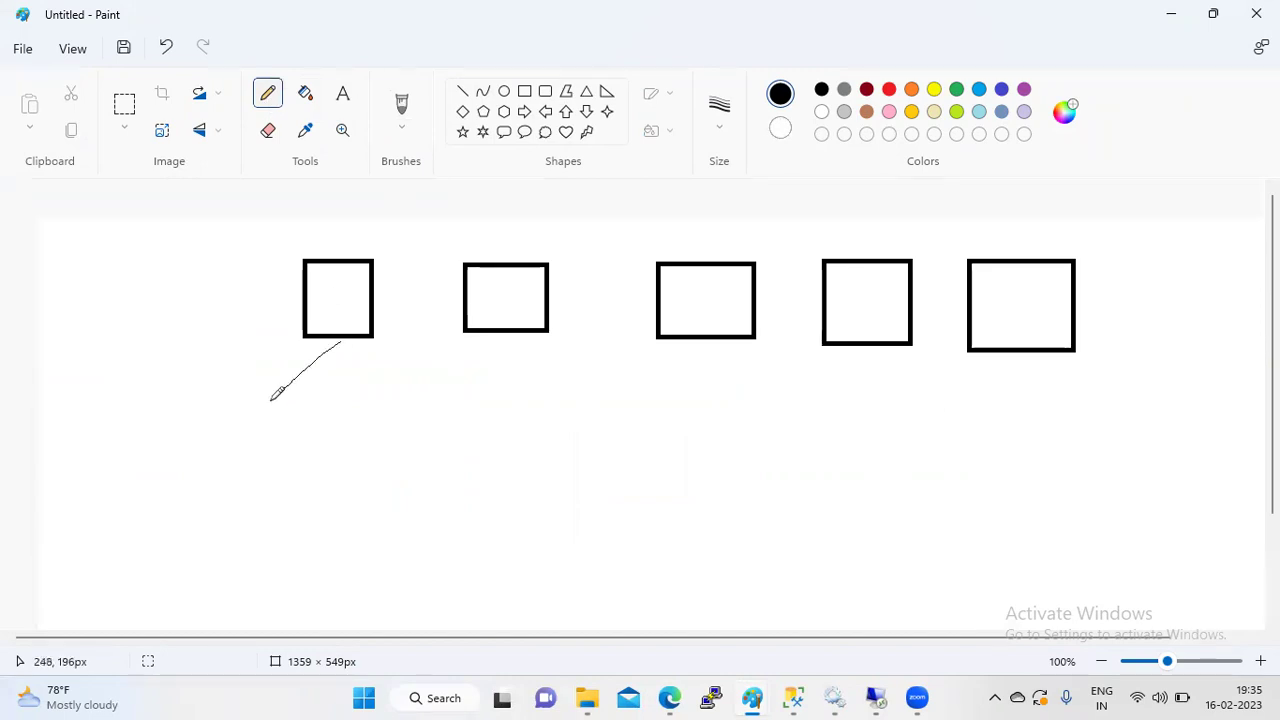
pyautogui.moveTo(161, 443); pyautogui.dragTo(183, 486)
pyautogui.moveTo(213, 433)
pyautogui.mouseDown()
pyautogui.moveTo(226, 462)
pyautogui.moveTo(216, 452)
pyautogui.moveTo(279, 406)
pyautogui.moveTo(282, 388)
pyautogui.moveTo(272, 410)
pyautogui.mouseUp()
pyautogui.moveTo(160, 365)
pyautogui.mouseDown()
pyautogui.moveTo(193, 402)
pyautogui.moveTo(226, 338)
pyautogui.moveTo(242, 350)
pyautogui.moveTo(246, 320)
pyautogui.moveTo(250, 340)
pyautogui.moveTo(282, 304)
pyautogui.moveTo(290, 318)
pyautogui.mouseUp()
pyautogui.click(191, 372)
# - Annotate the second box with '1 mo', an arrow and '1 year', add an upward arrow, and return to Edge
pyautogui.moveTo(488, 329); pyautogui.dragTo(498, 366)
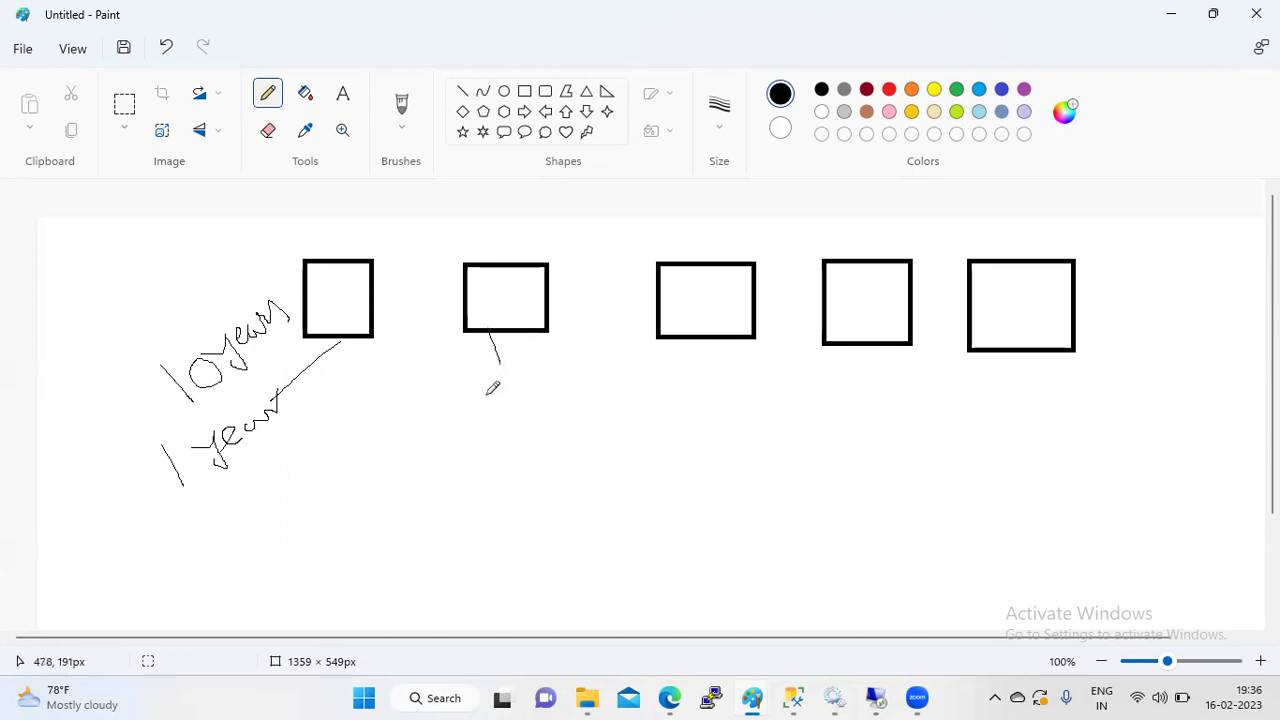
pyautogui.moveTo(455, 418)
pyautogui.mouseDown()
pyautogui.moveTo(473, 449)
pyautogui.moveTo(496, 400)
pyautogui.moveTo(536, 388)
pyautogui.mouseUp()
pyautogui.moveTo(500, 448)
pyautogui.mouseDown()
pyautogui.moveTo(551, 506)
pyautogui.moveTo(553, 480)
pyautogui.mouseUp()
pyautogui.moveTo(513, 558)
pyautogui.mouseDown()
pyautogui.moveTo(551, 593)
pyautogui.moveTo(572, 522)
pyautogui.moveTo(600, 558)
pyautogui.mouseUp()
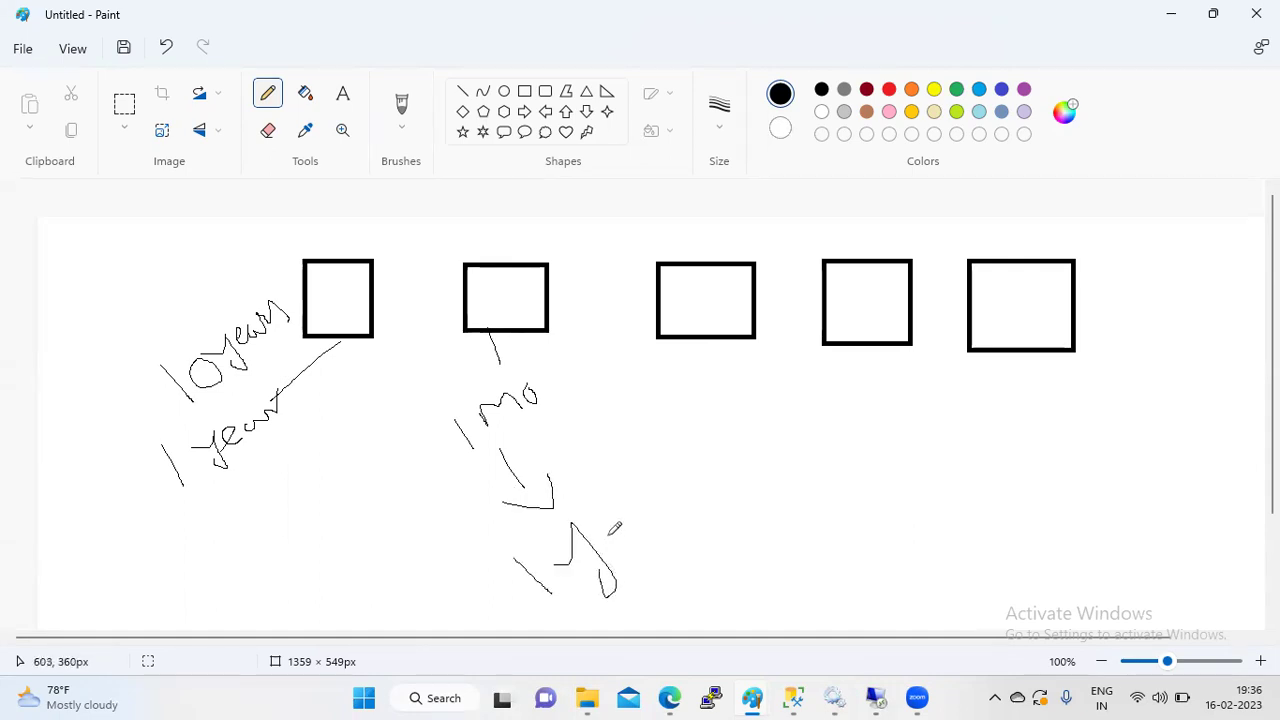
pyautogui.moveTo(606, 512); pyautogui.dragTo(654, 502)
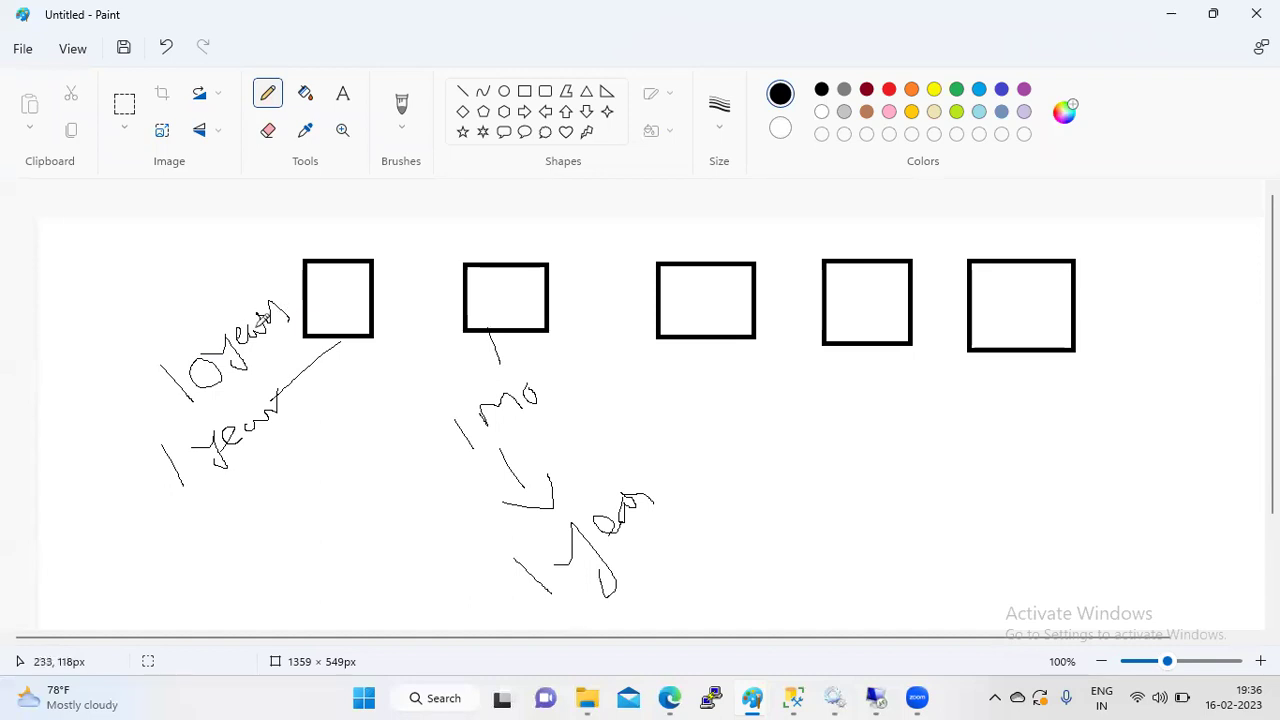
pyautogui.moveTo(130, 334)
pyautogui.mouseDown()
pyautogui.moveTo(190, 227)
pyautogui.moveTo(158, 239)
pyautogui.moveTo(182, 240)
pyautogui.mouseUp()
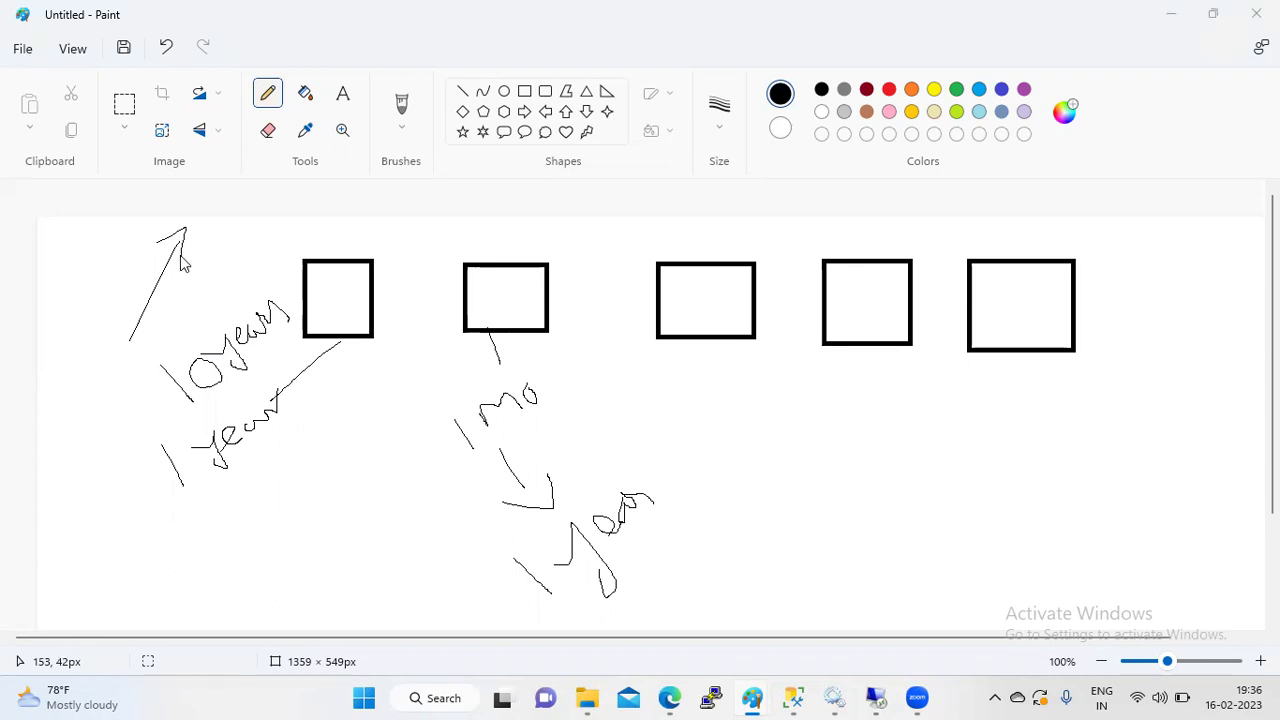
pyautogui.hotkey('alt', 'Tab')
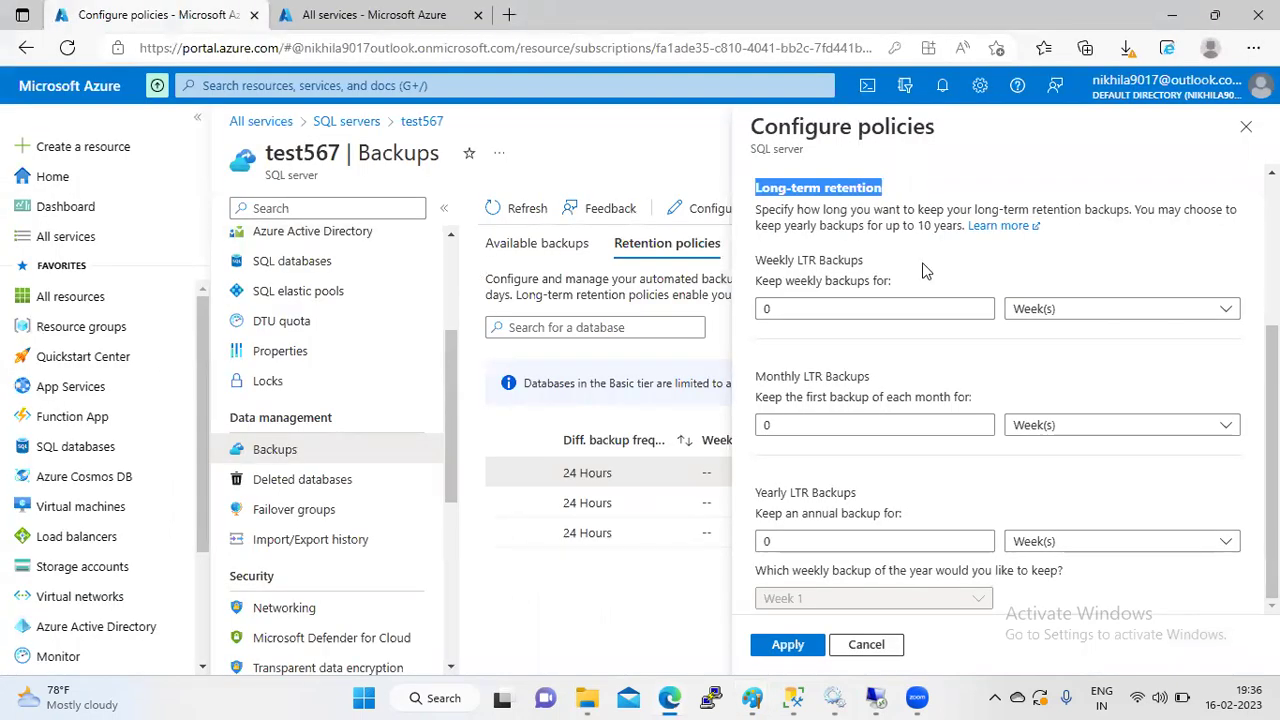
# - Set Yearly LTR to 10 Year(s) and Weekly LTR to 0, then apply the policies
pyautogui.click(978, 308)
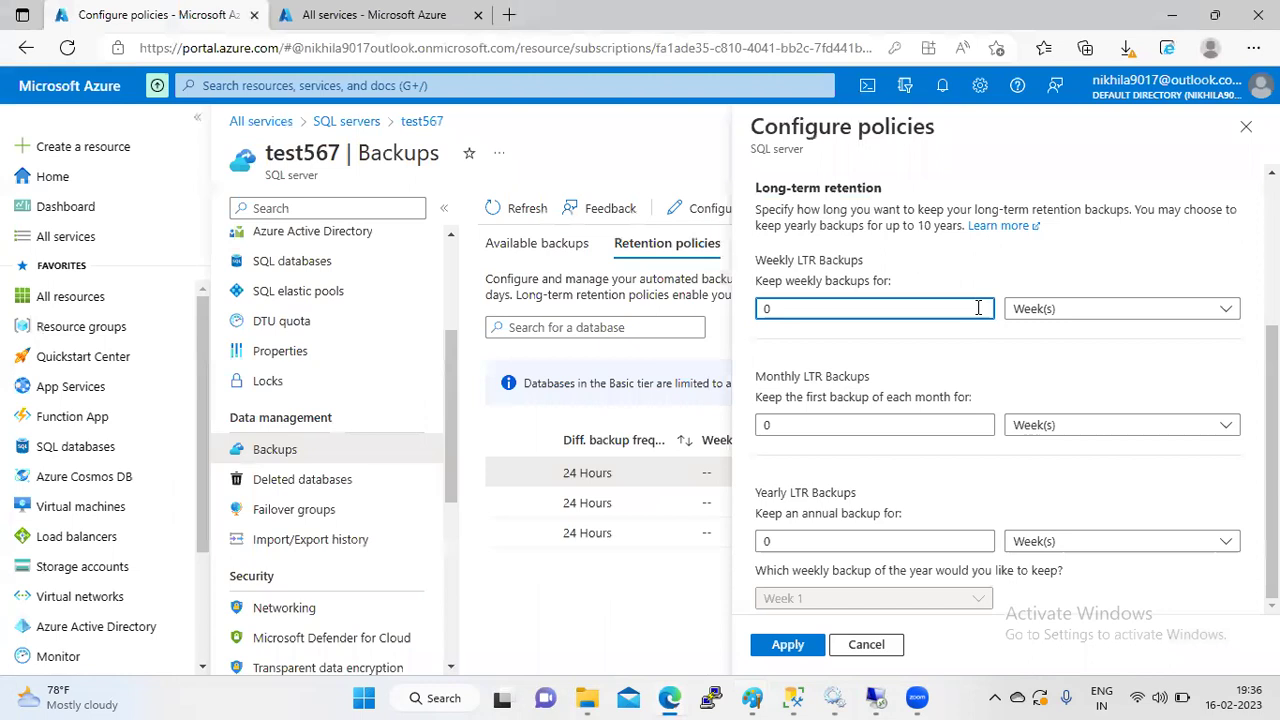
pyautogui.write('10')
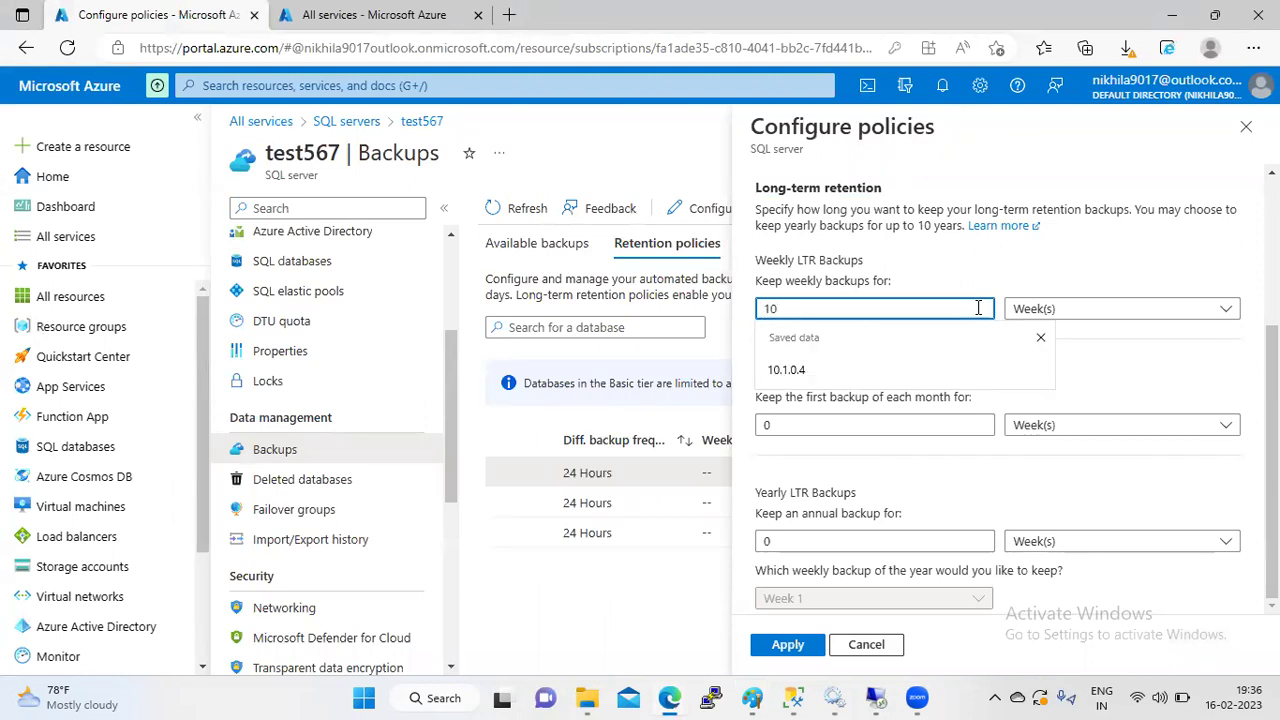
pyautogui.click(1218, 316)
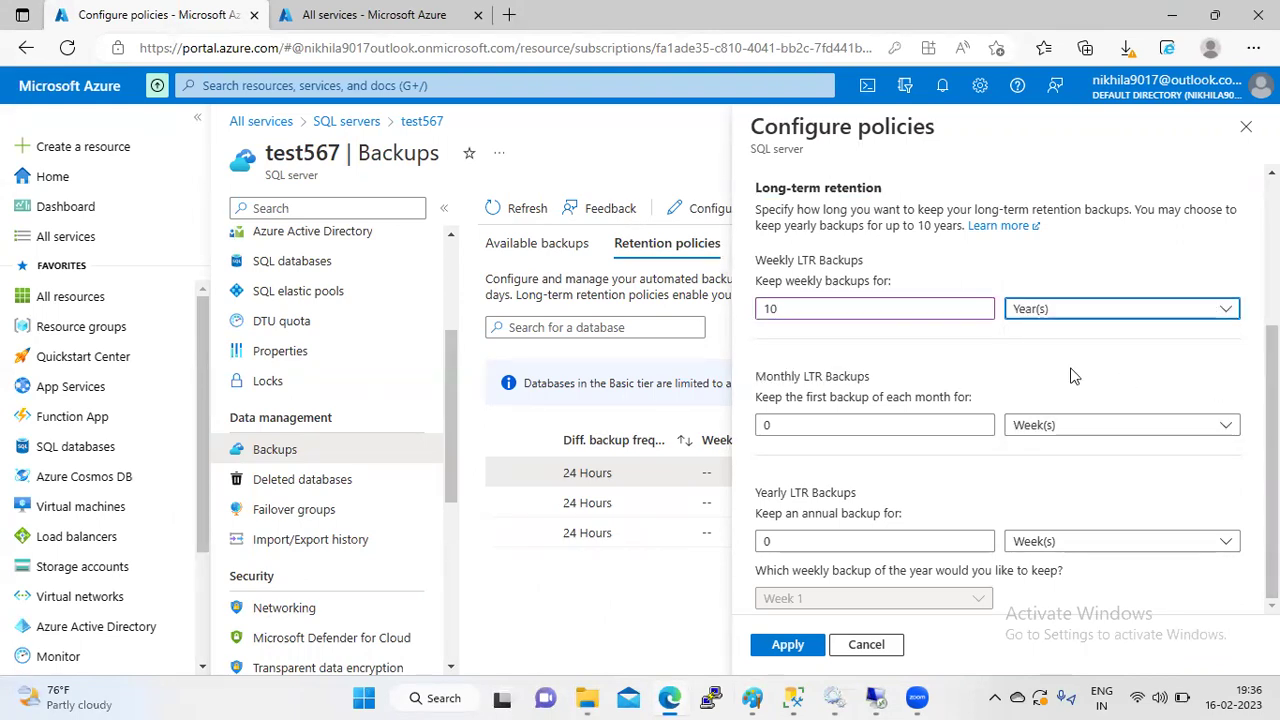
pyautogui.click(810, 307)
pyautogui.press('BackSpace')
pyautogui.press('BackSpace')
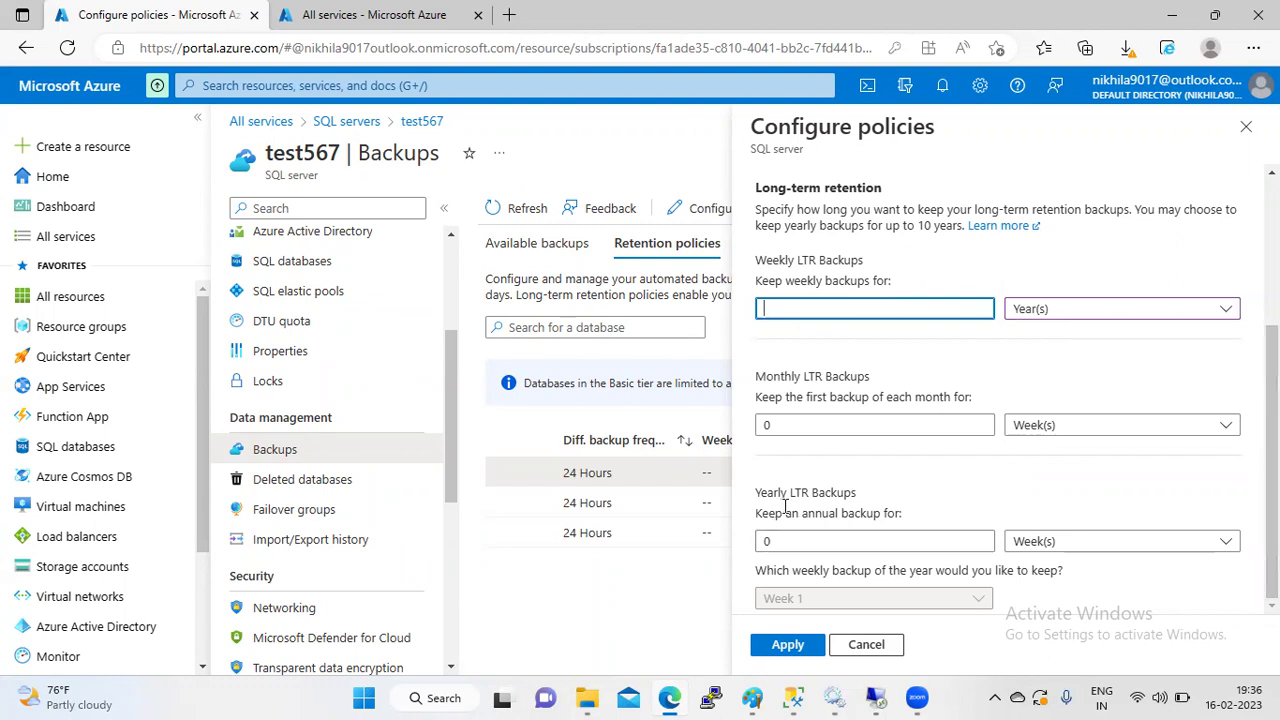
pyautogui.click(942, 539)
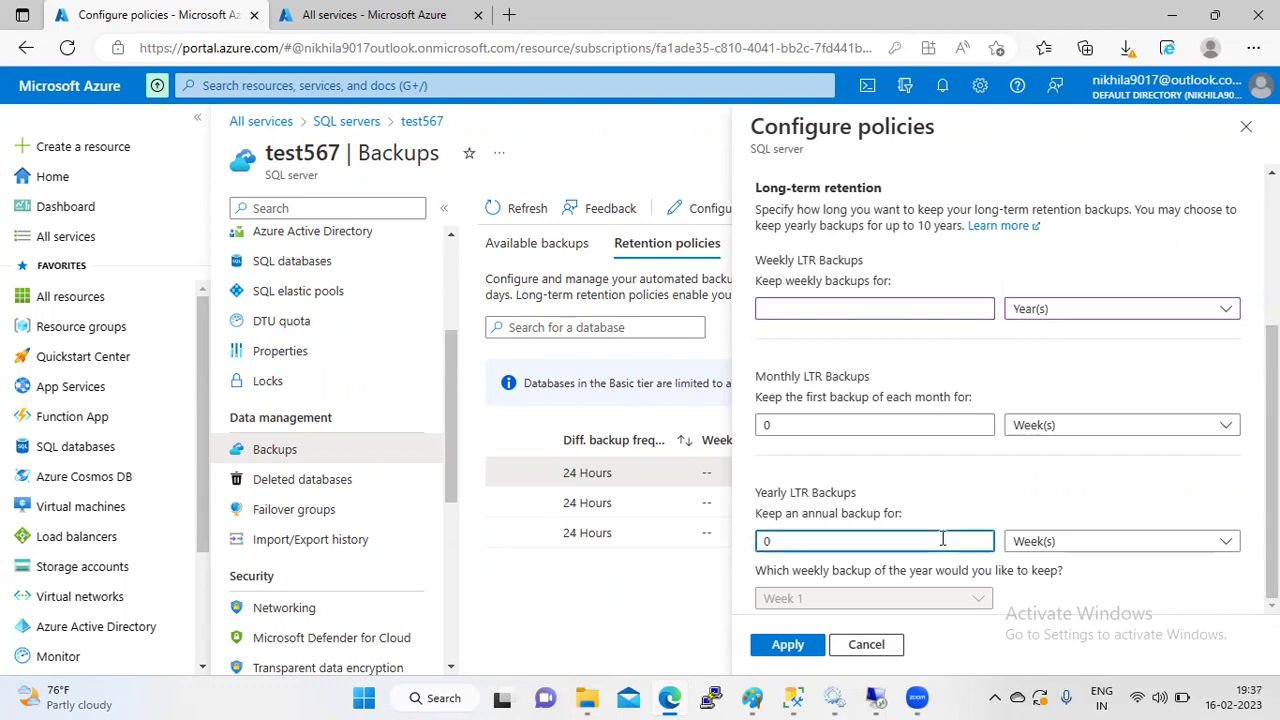
pyautogui.write('10')
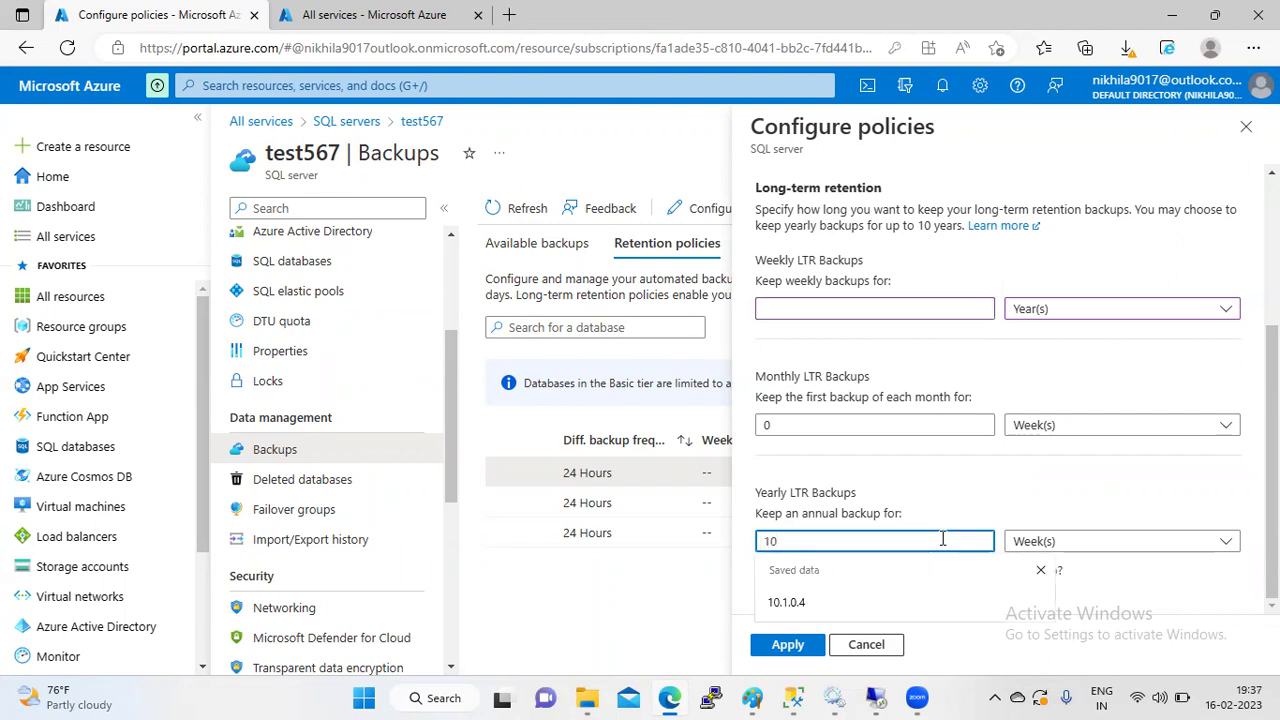
pyautogui.click(1070, 541)
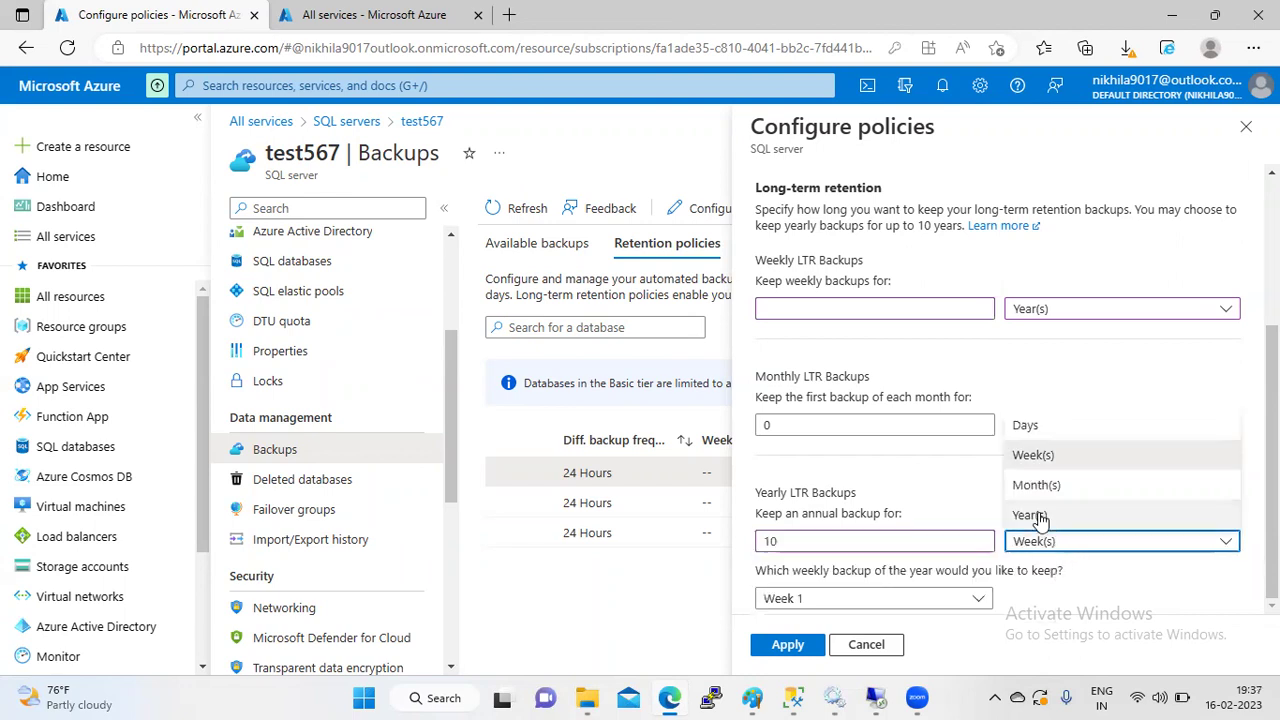
pyautogui.click(1030, 515)
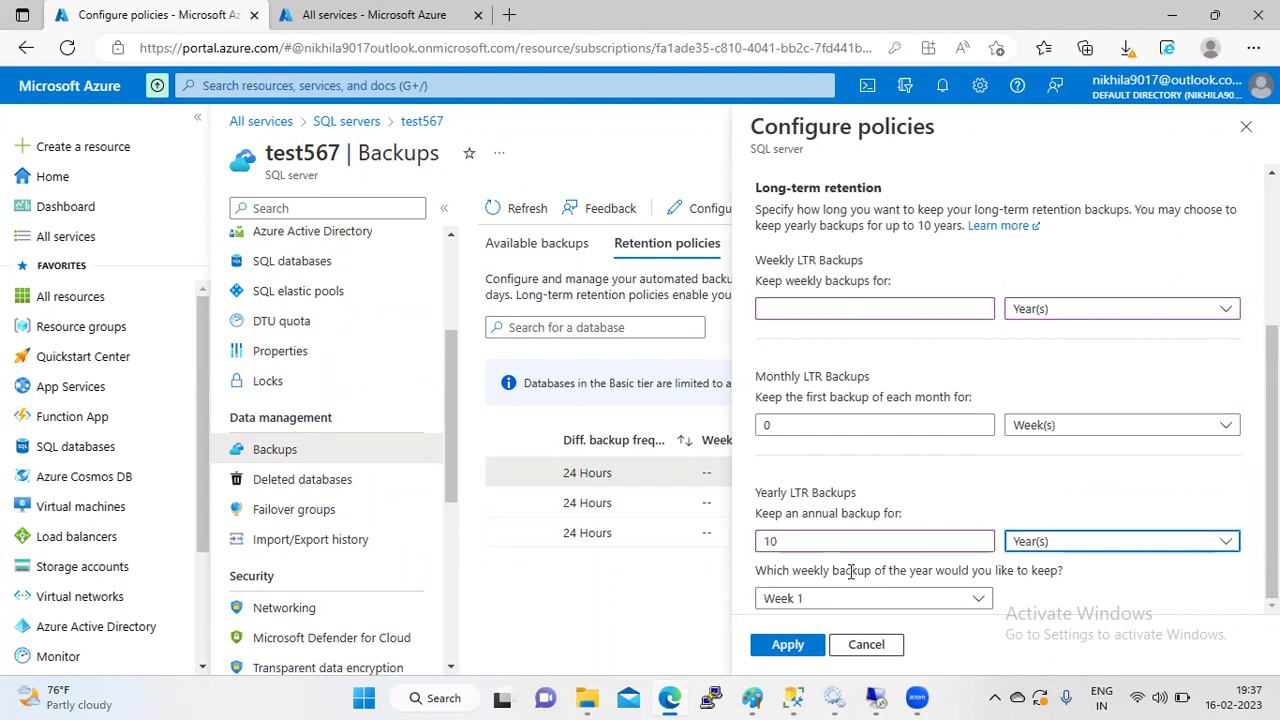
pyautogui.click(822, 310)
pyautogui.write('0')
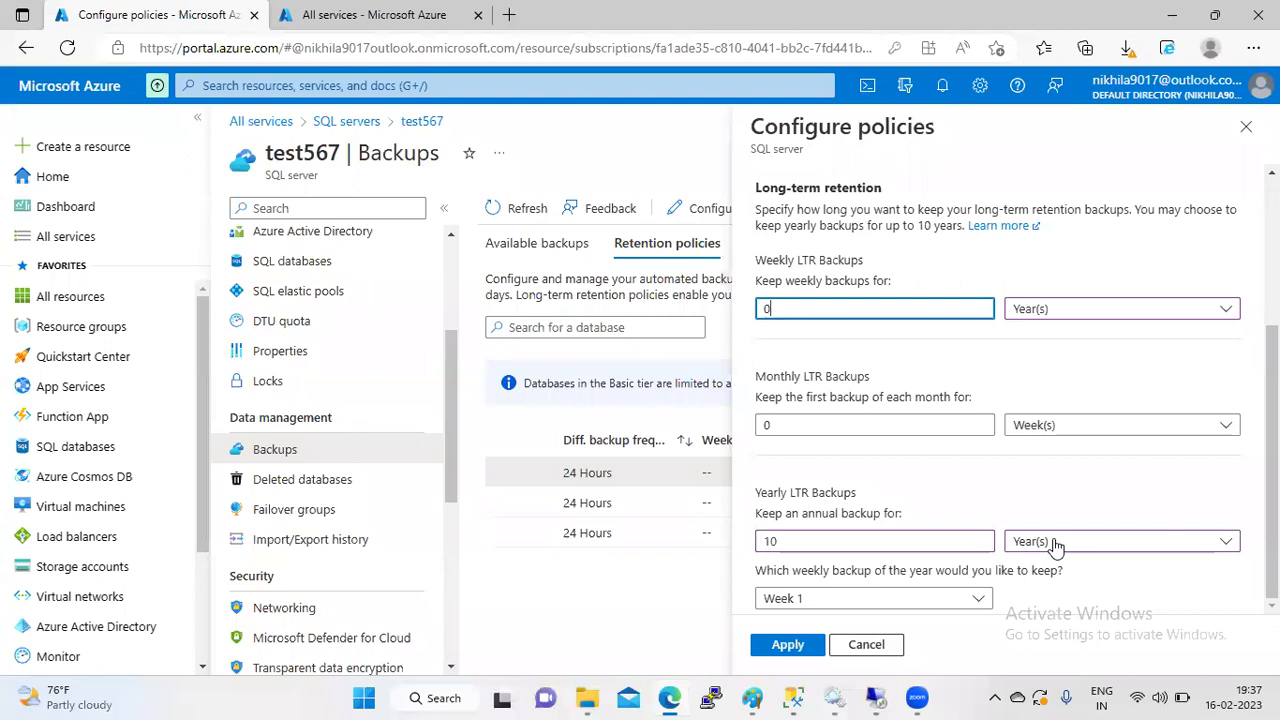
pyautogui.click(787, 647)
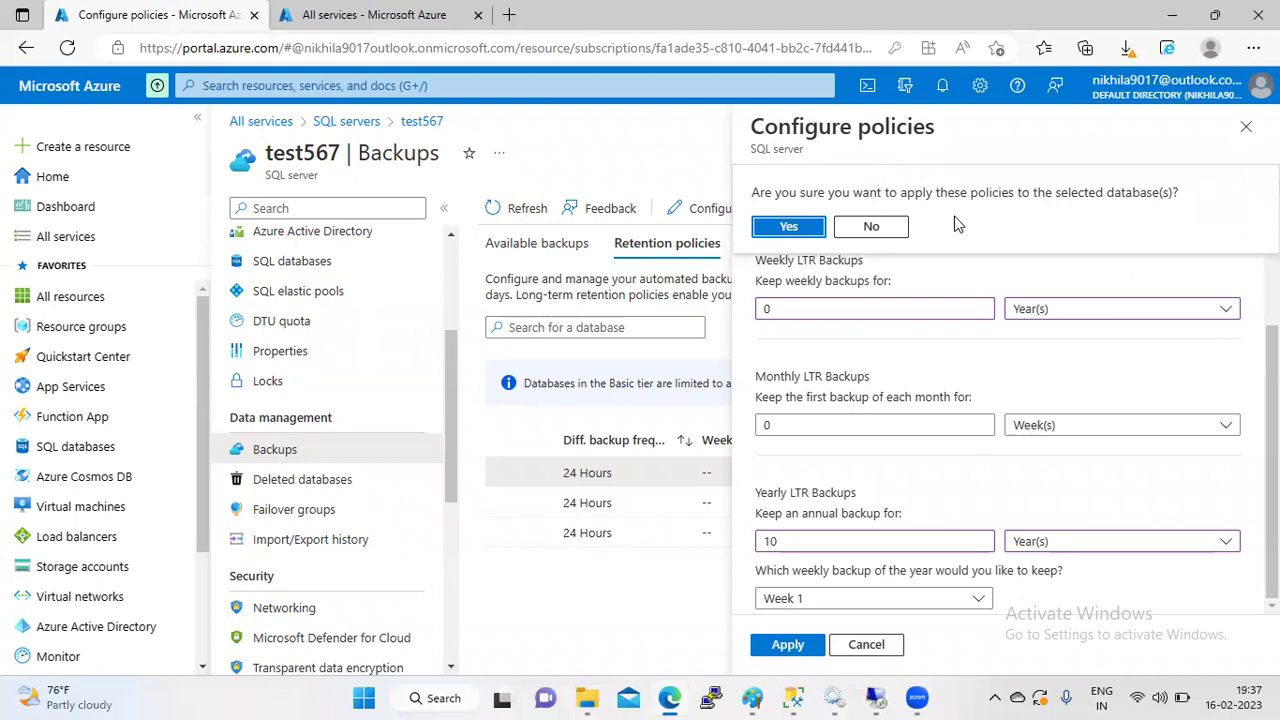
# - Confirm applying the retention policies and refresh the database list
pyautogui.click(795, 228)
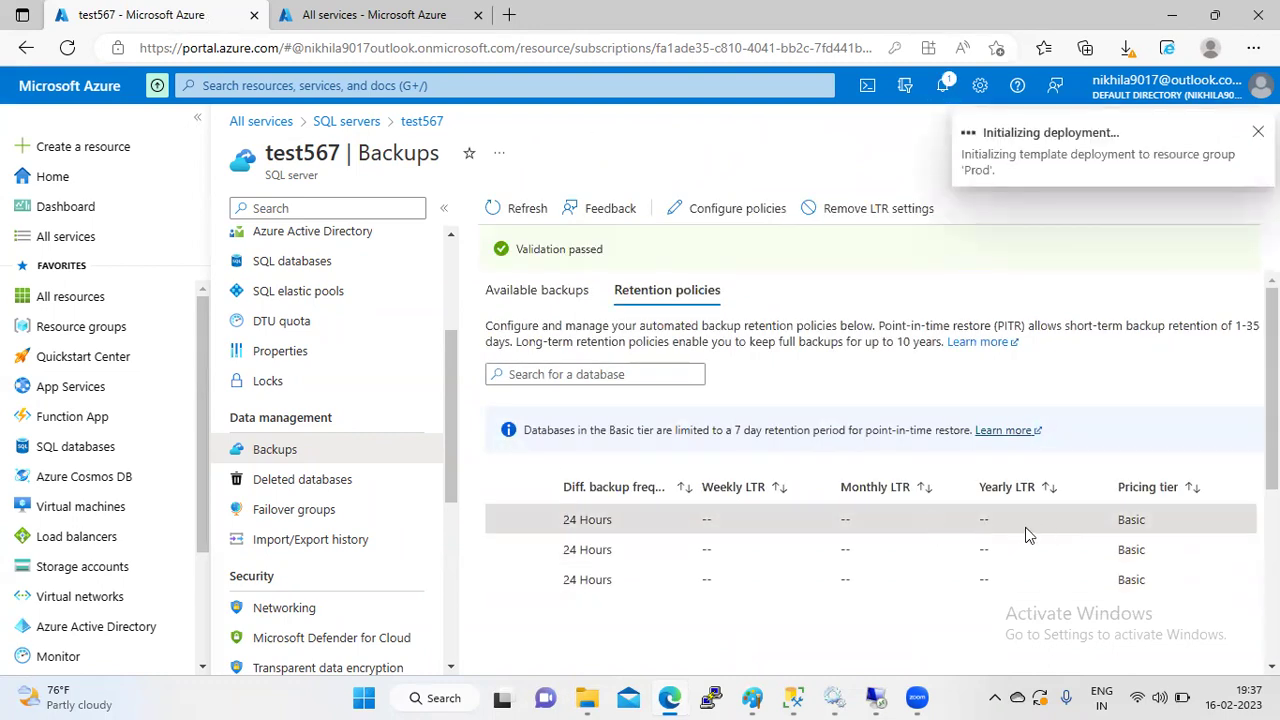
pyautogui.scroll(-2, 1094, 409)
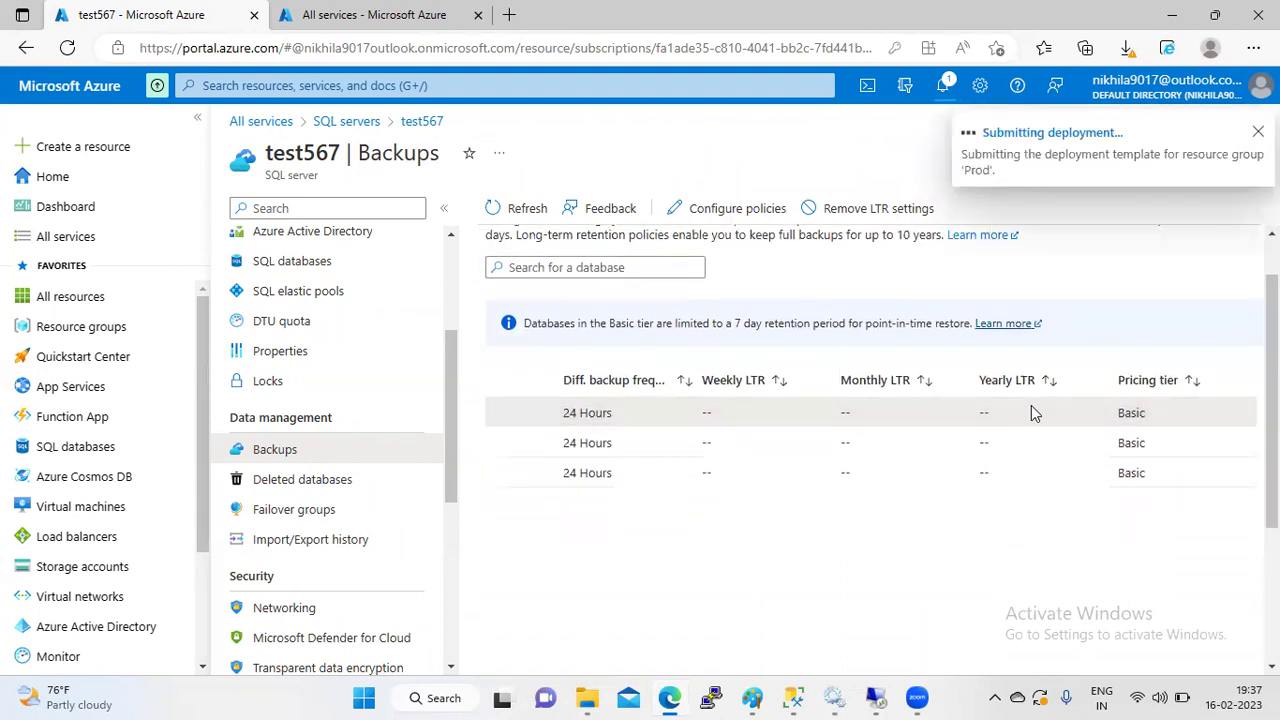
pyautogui.click(527, 215)
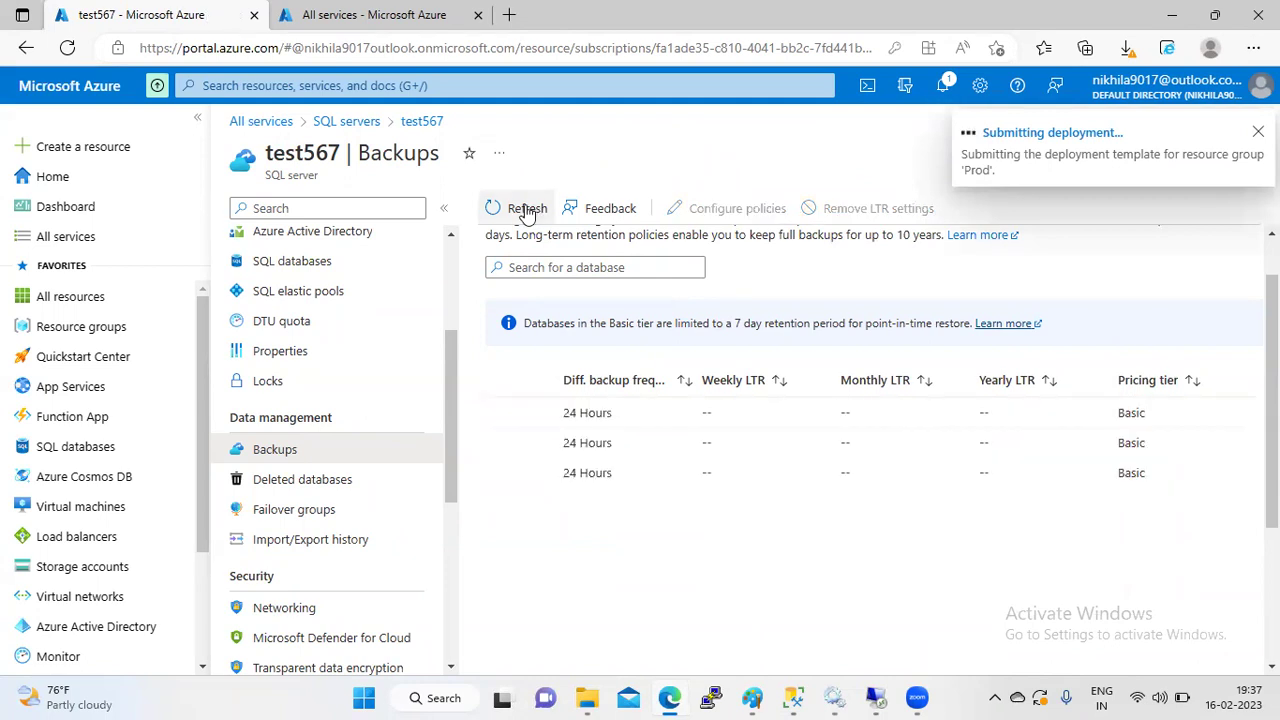
pyautogui.click(527, 215)
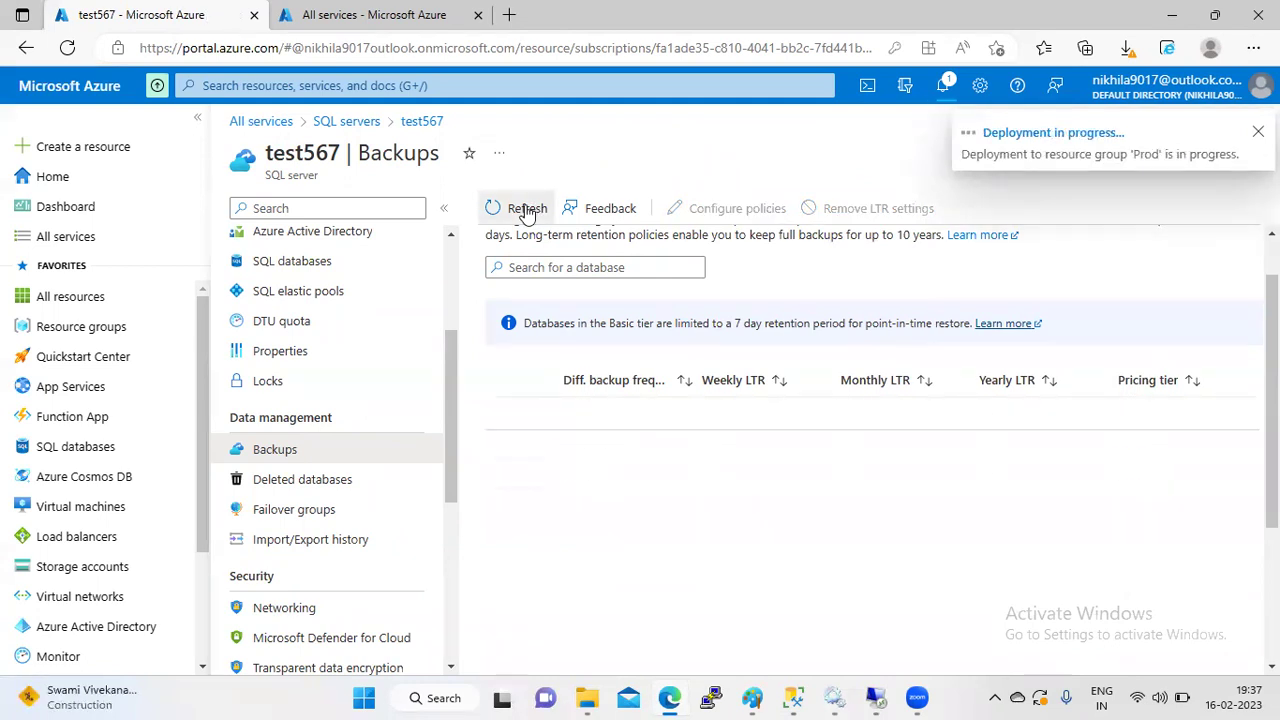
pyautogui.click(527, 210)
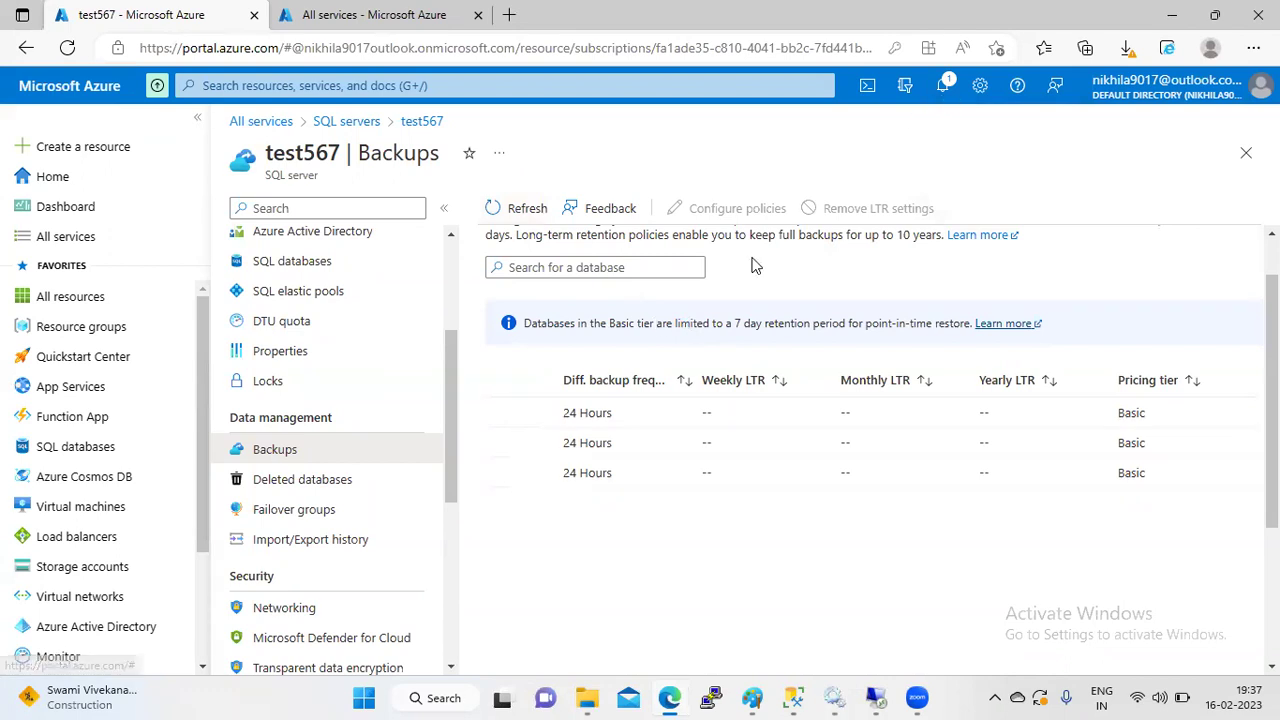
# - Refresh again until test1 shows 12-hour differential backups and 10-year yearly LTR from Week 1
pyautogui.moveTo(768, 322); pyautogui.dragTo(605, 338)
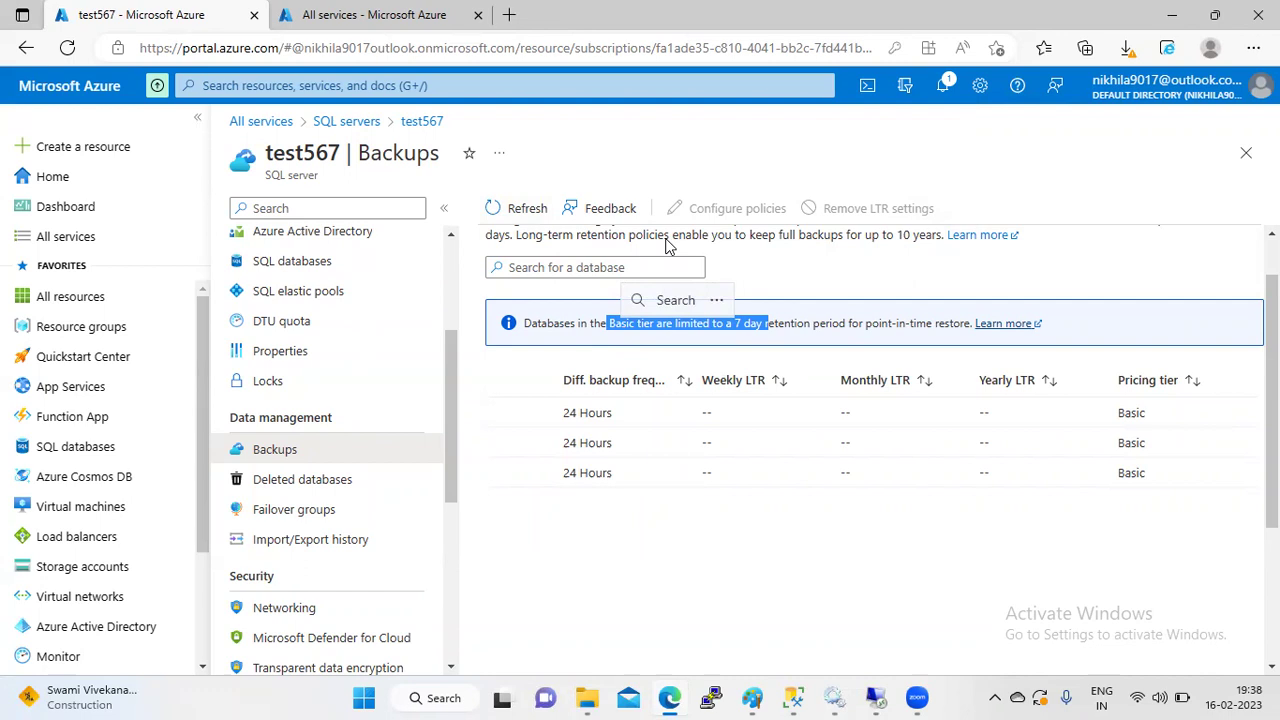
pyautogui.click(985, 498)
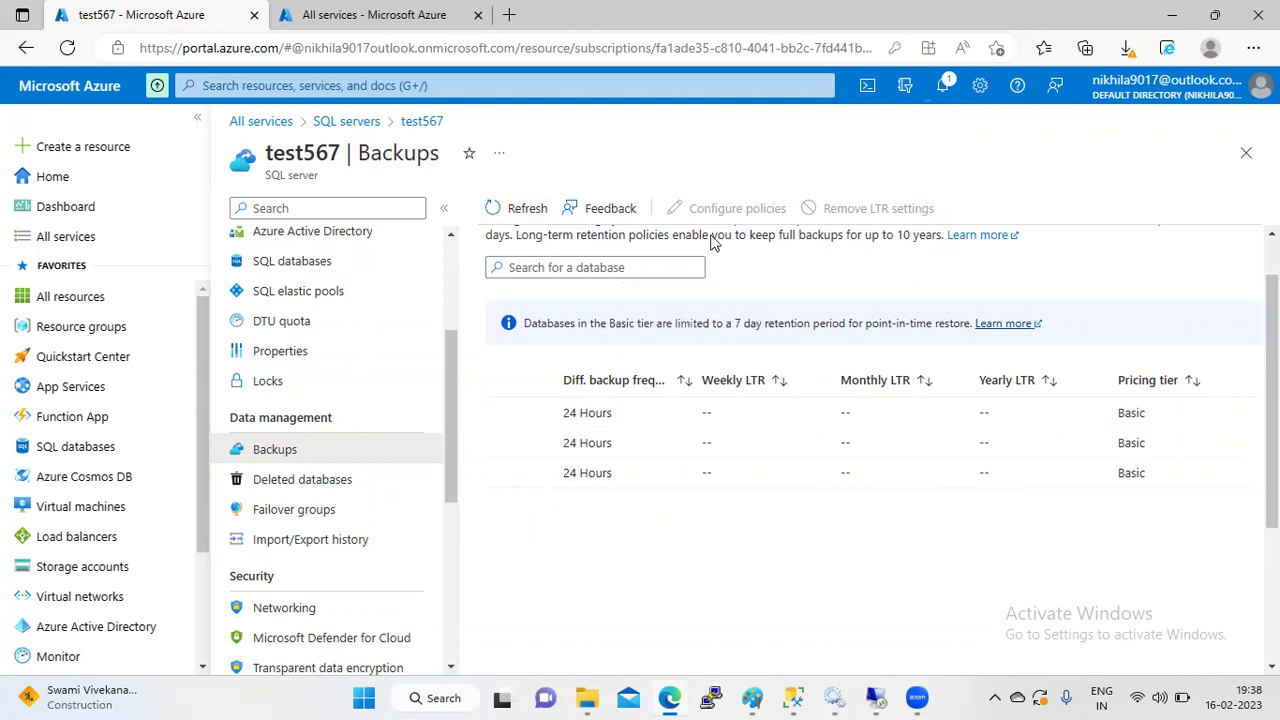
pyautogui.click(519, 217)
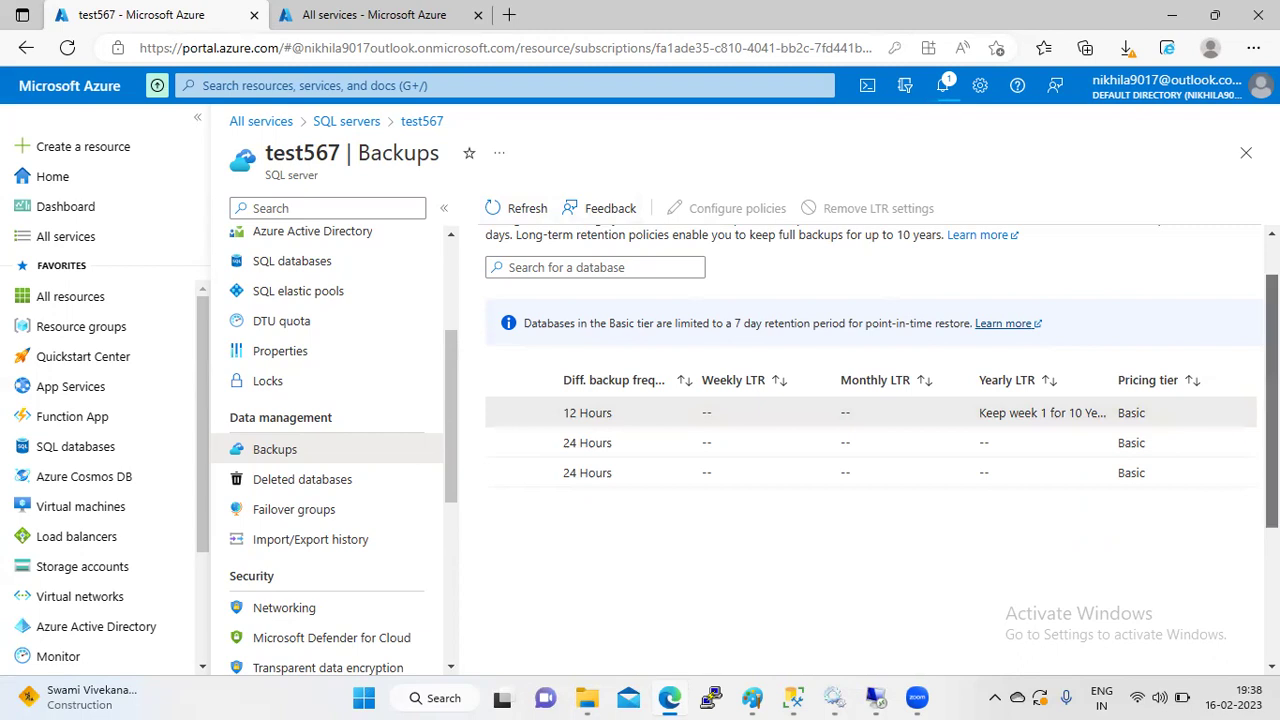
pyautogui.scroll(-3, 1272, 400)
pyautogui.moveTo(892, 600); pyautogui.dragTo(703, 600)
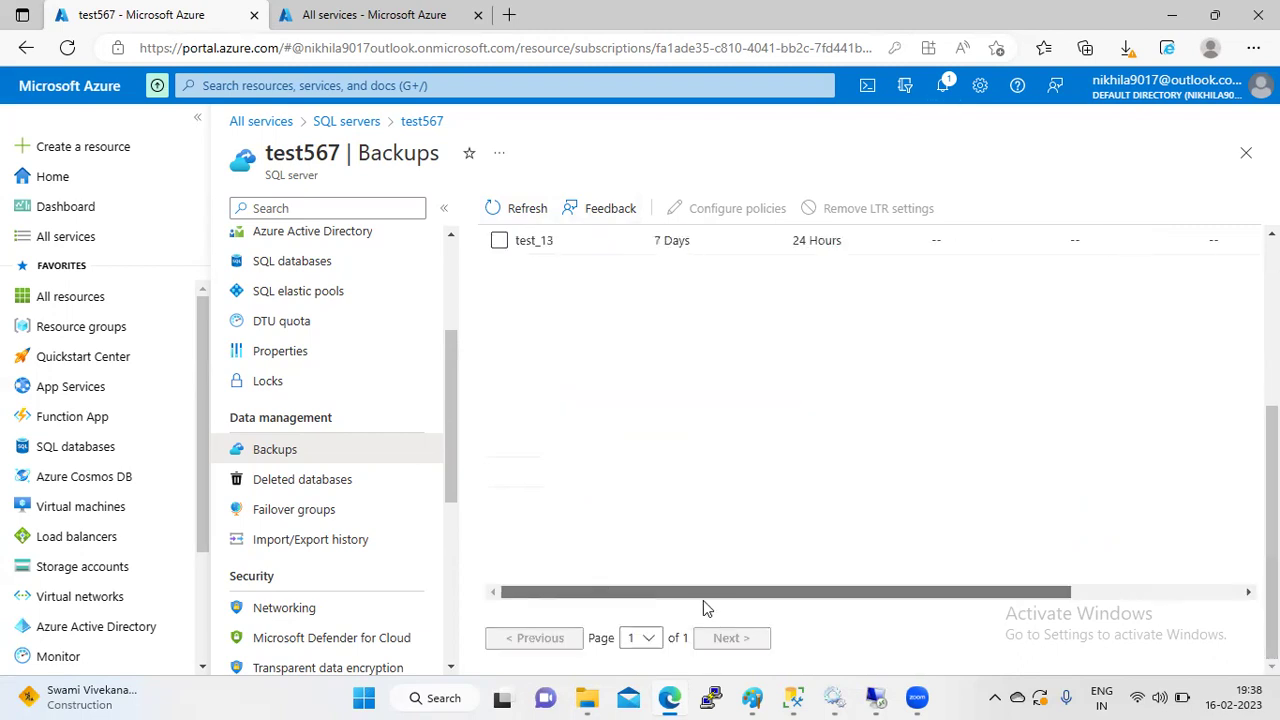
pyautogui.scroll(5, 870, 420)
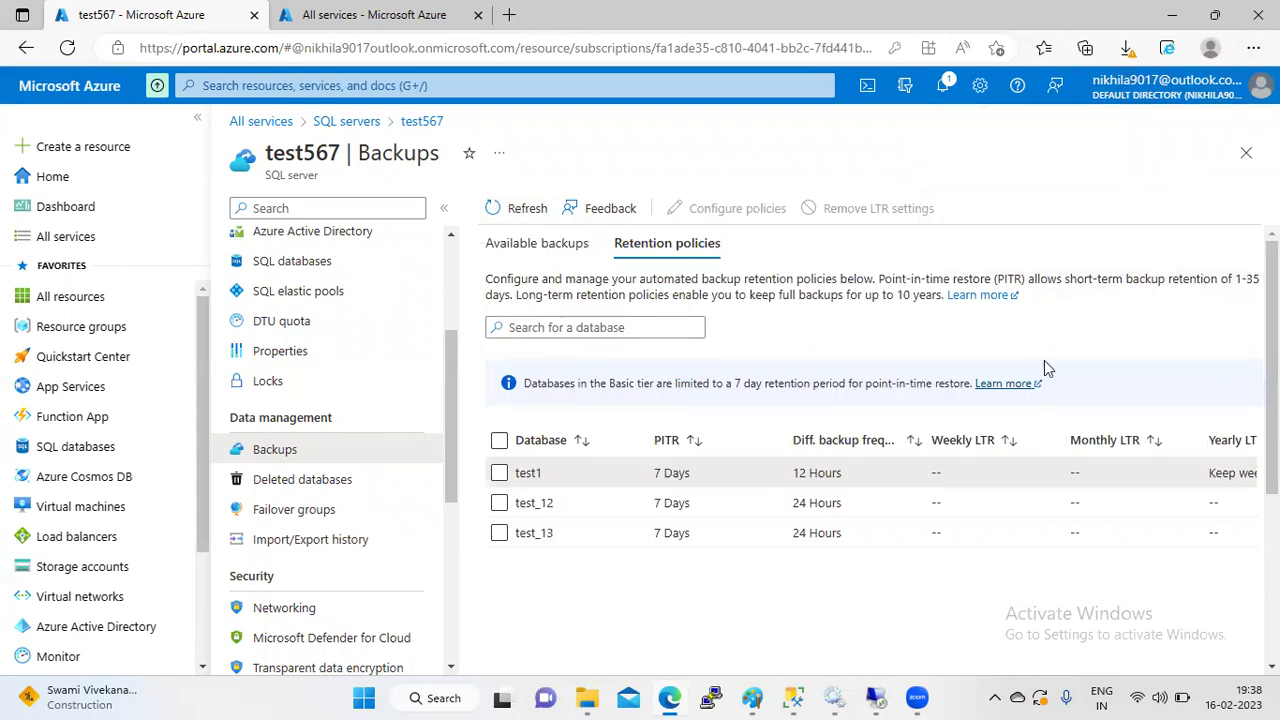
# - Open test1's policy settings and check the yearly backup week list, keeping Week 1
pyautogui.click(500, 474)
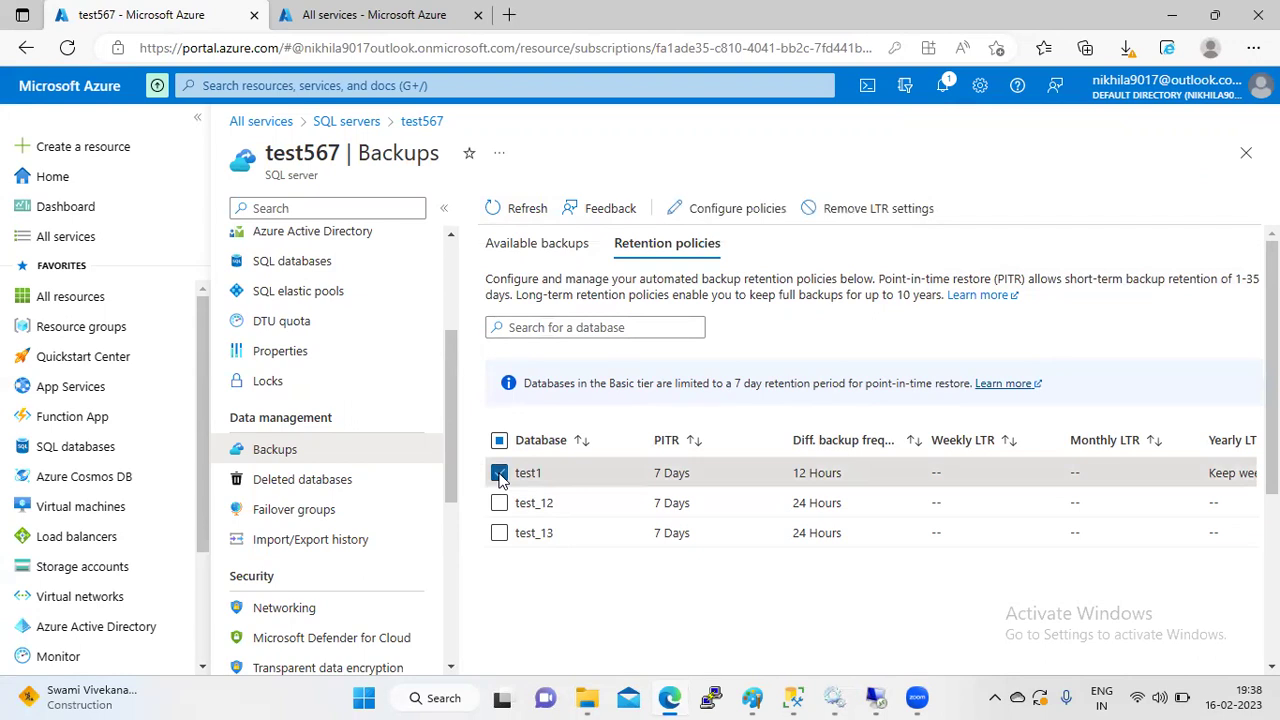
pyautogui.click(751, 210)
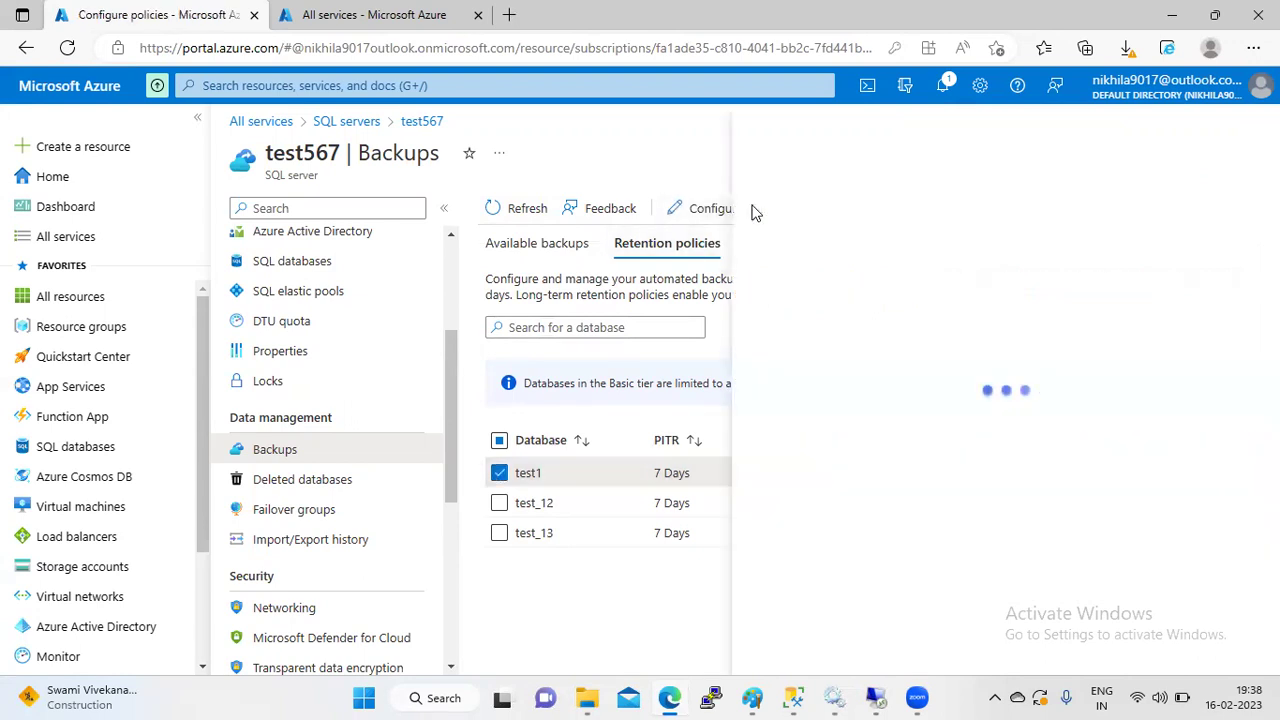
pyautogui.scroll(-3, 1040, 541)
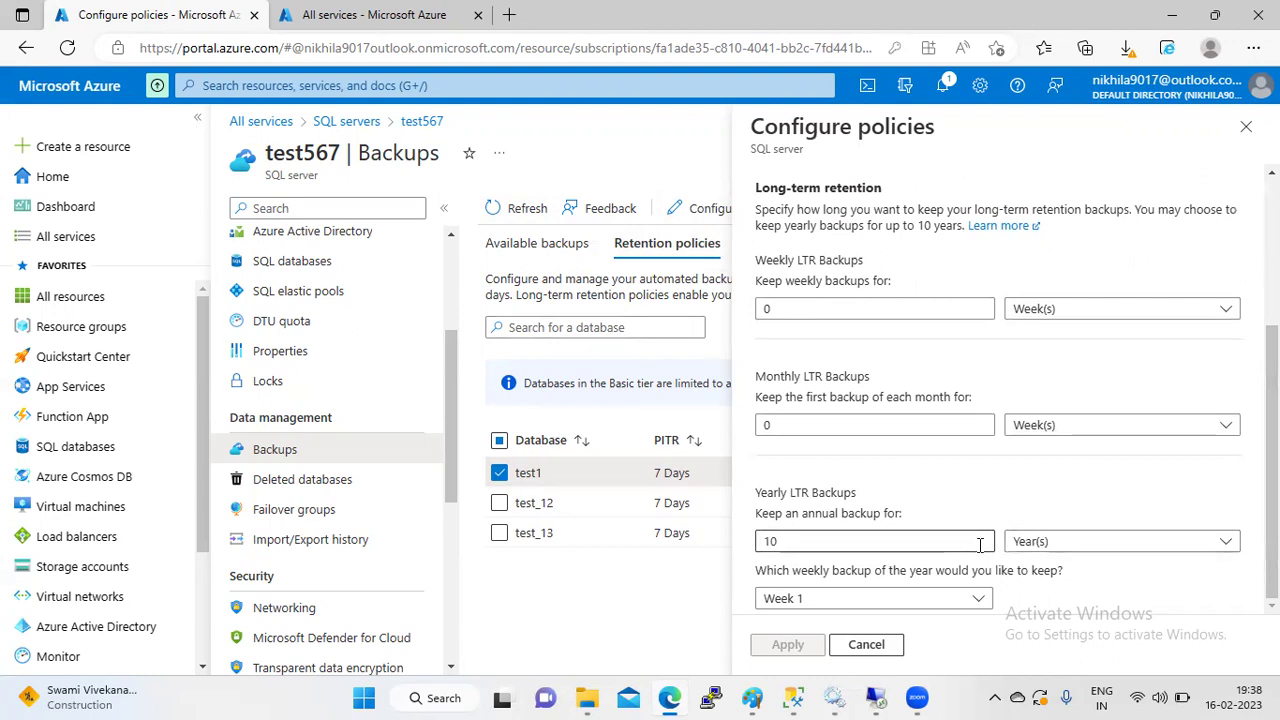
pyautogui.click(962, 604)
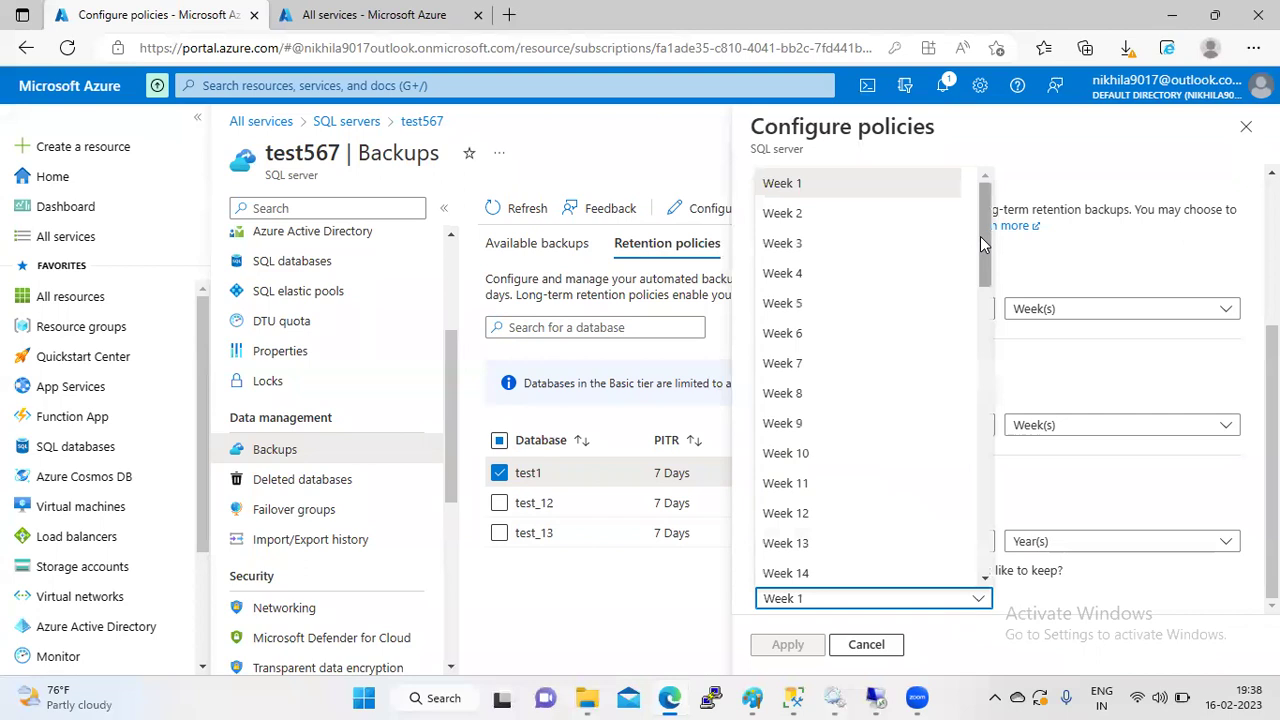
pyautogui.moveTo(980, 236); pyautogui.dragTo(980, 188)
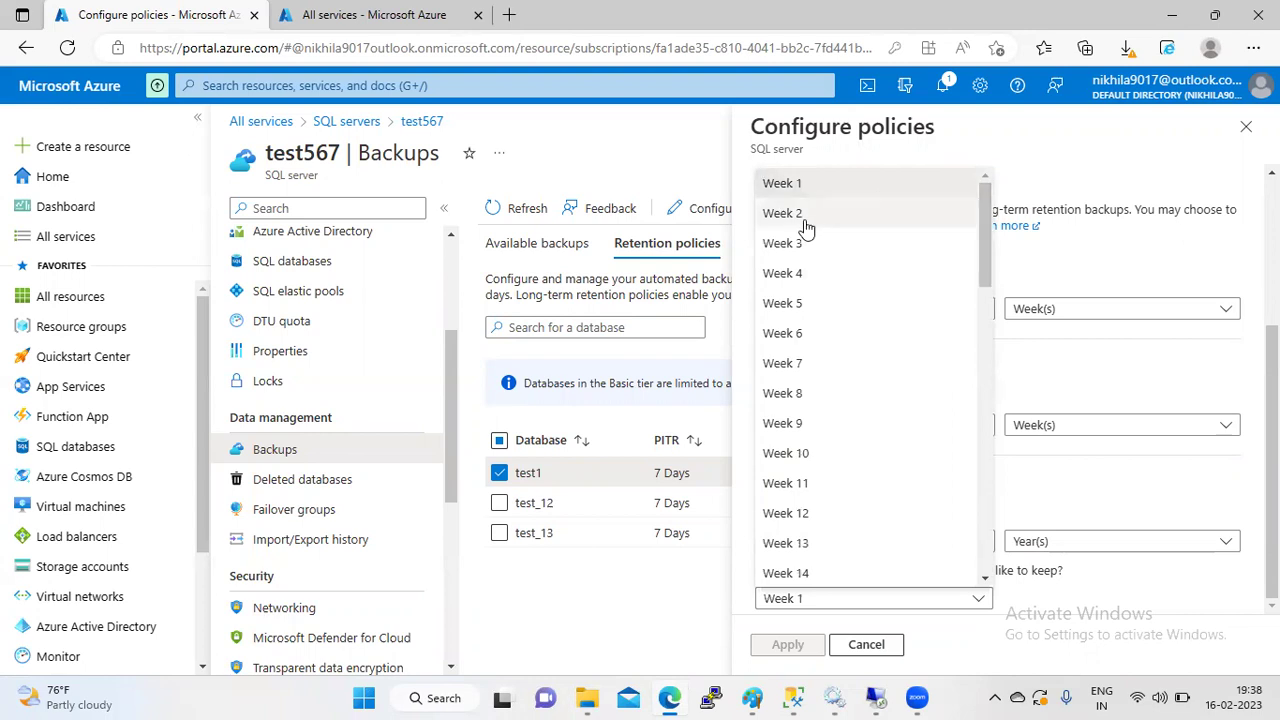
pyautogui.moveTo(985, 218); pyautogui.dragTo(1011, 570)
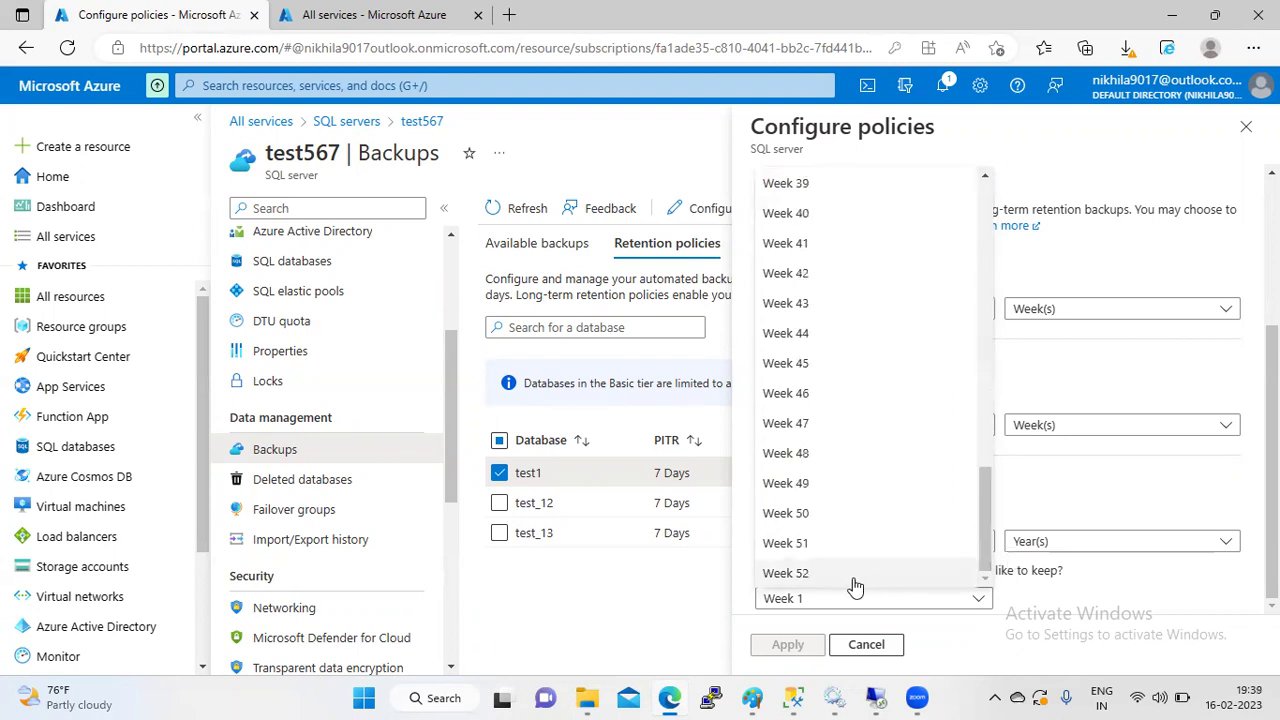
pyautogui.moveTo(986, 486); pyautogui.dragTo(982, 163)
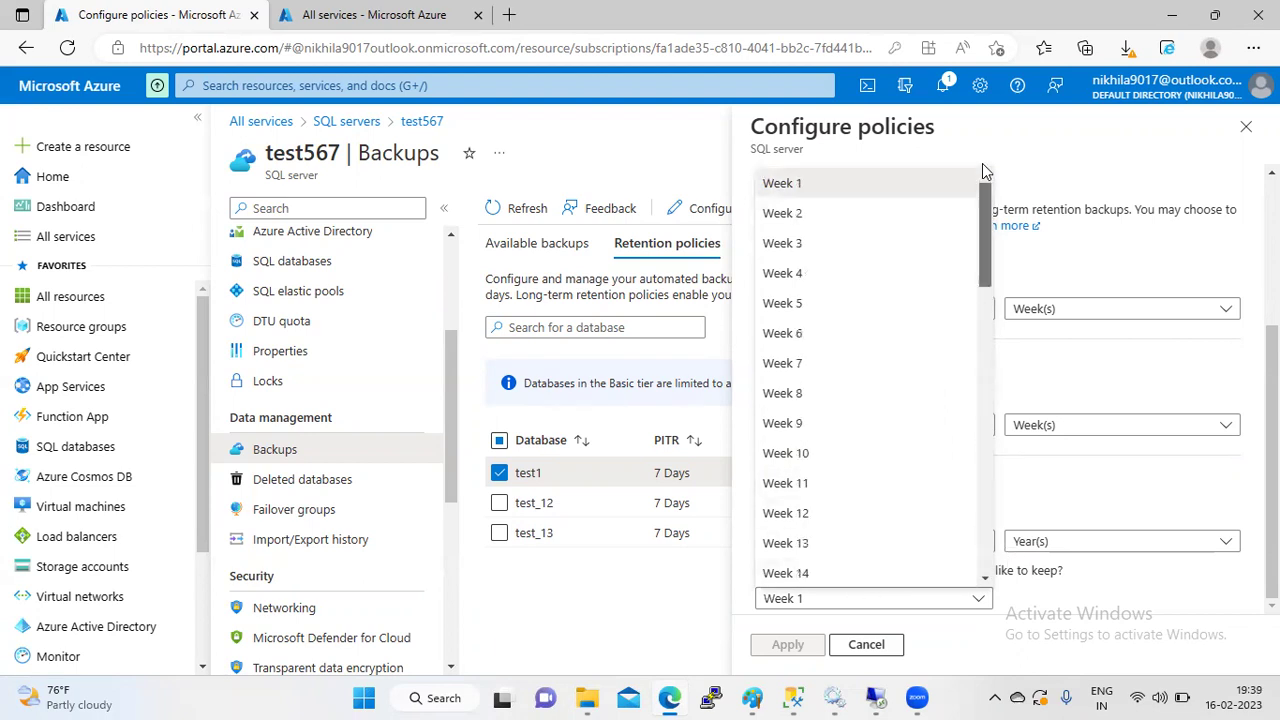
pyautogui.click(846, 189)
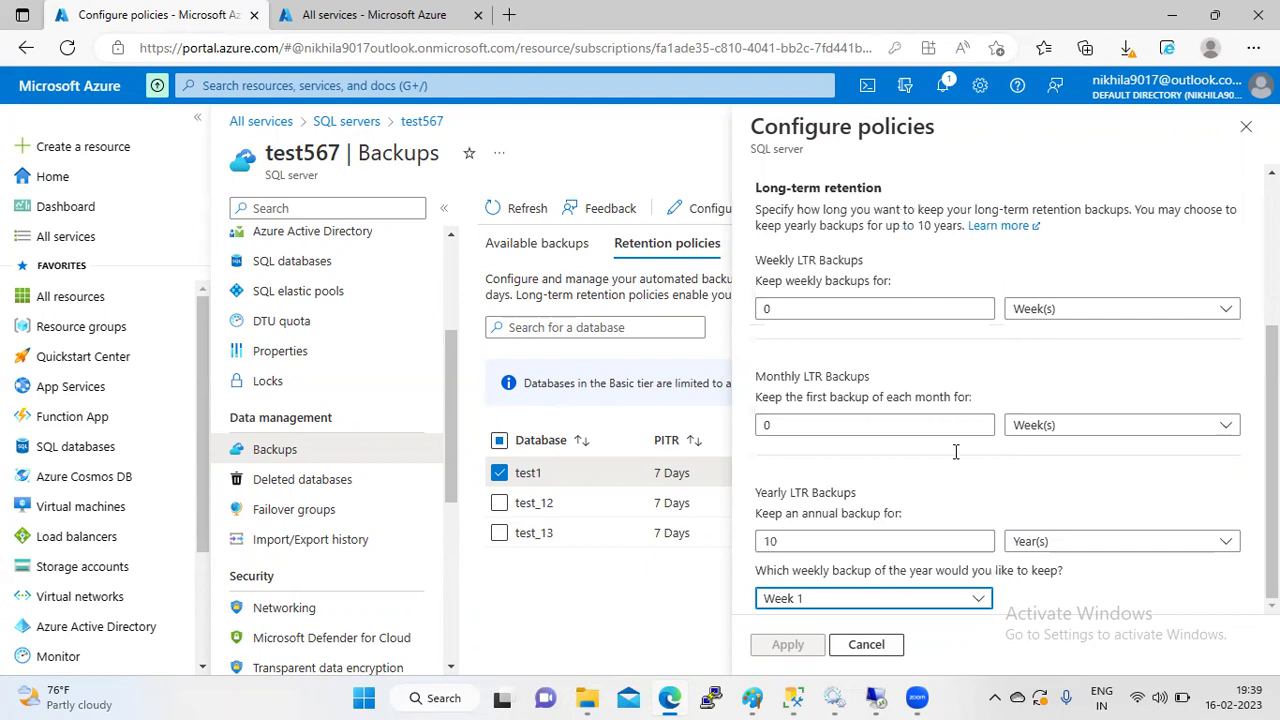
# - Close test1's settings without changes and tick test_12 in the database list
pyautogui.click(977, 598)
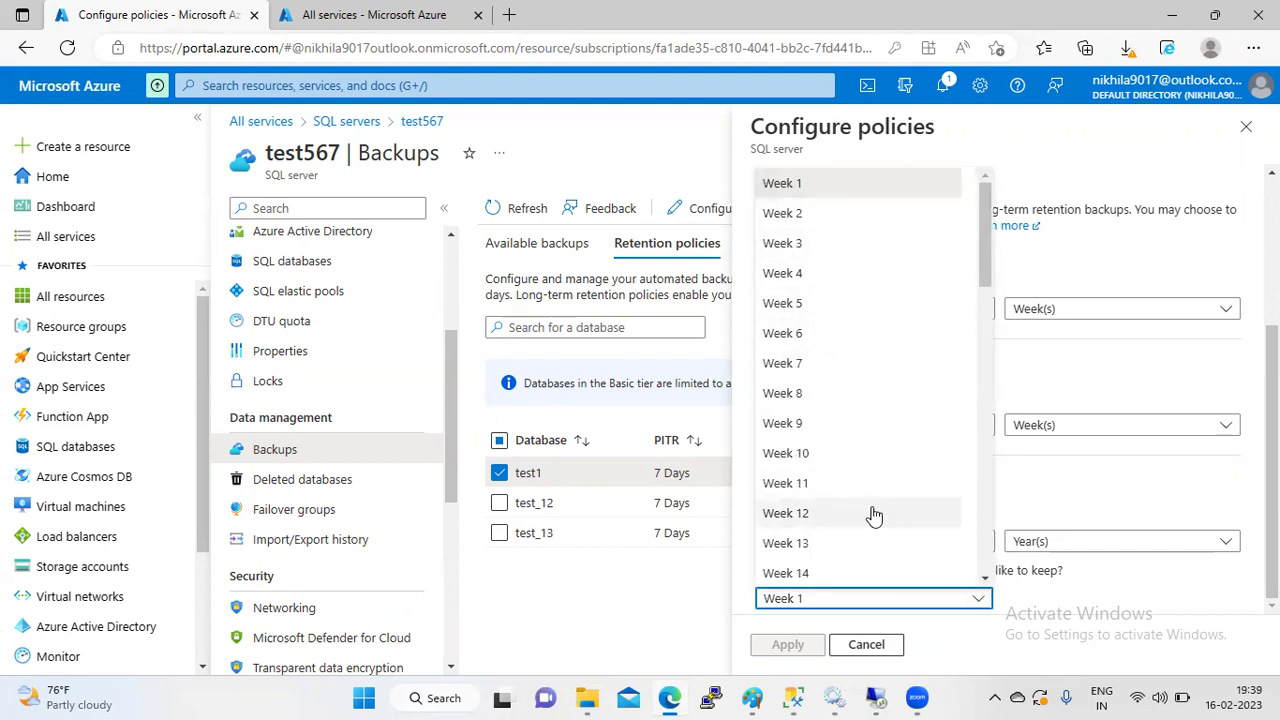
pyautogui.click(906, 644)
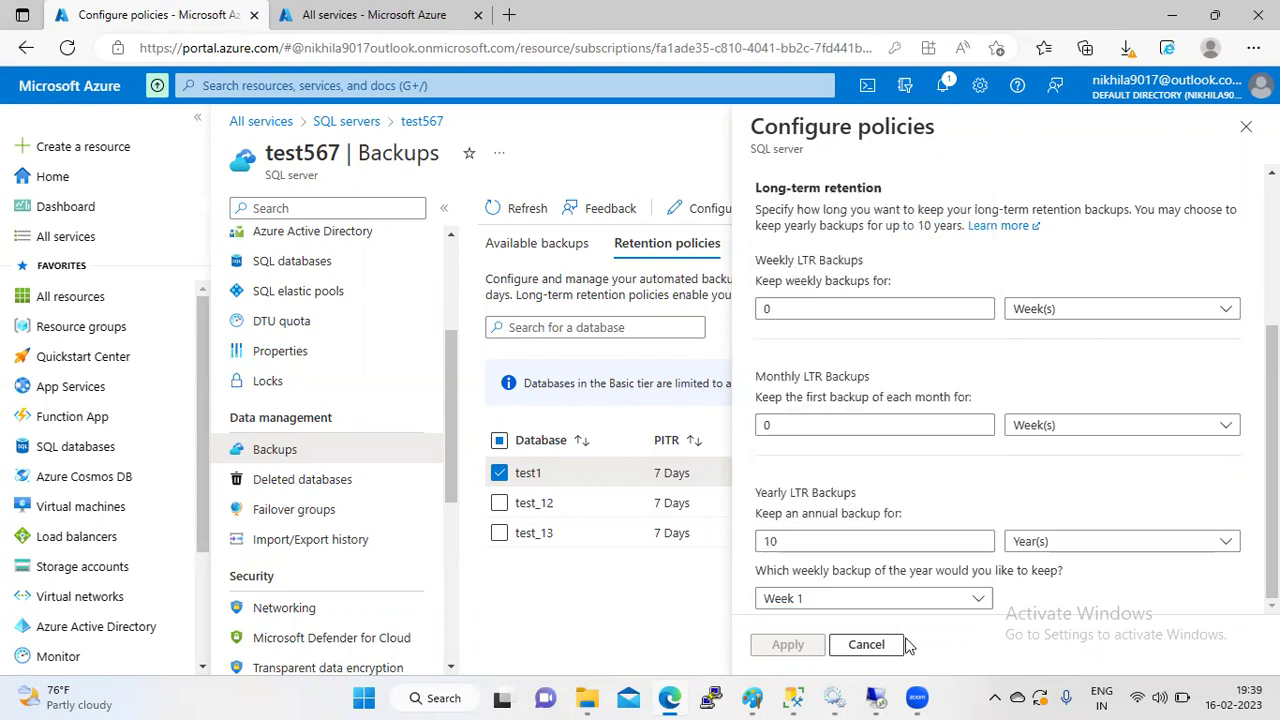
pyautogui.click(1246, 127)
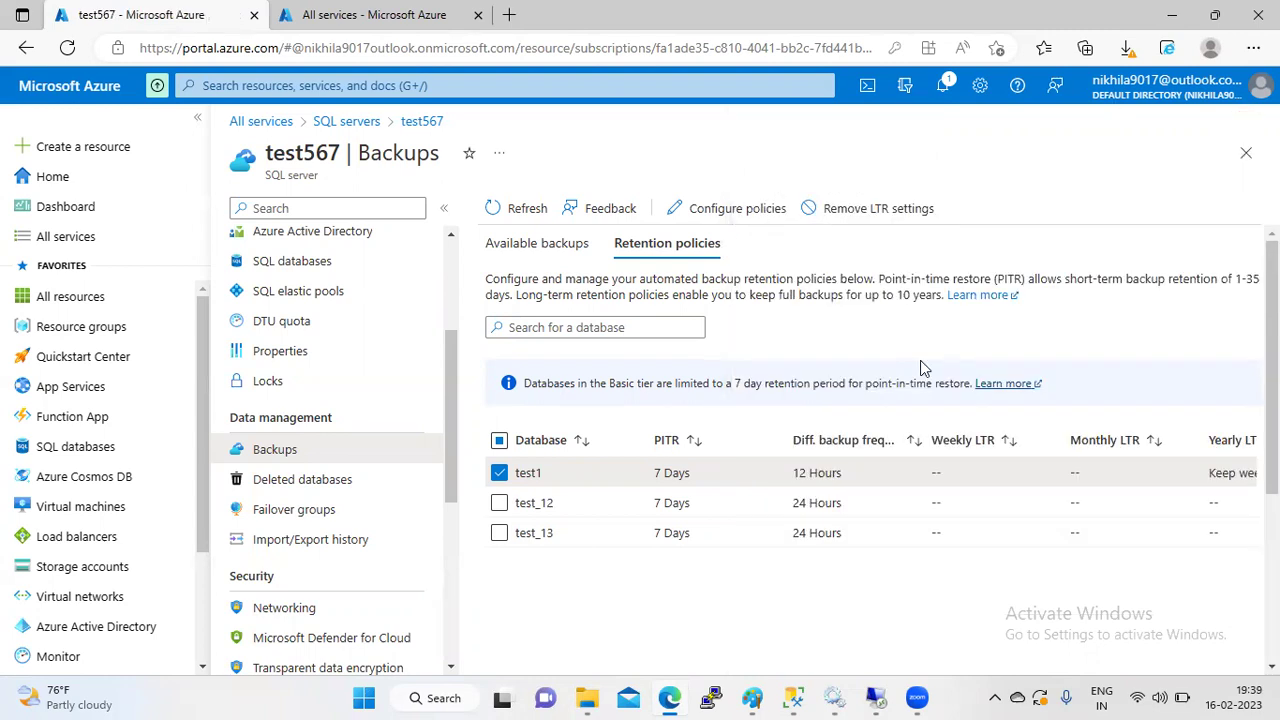
pyautogui.click(501, 507)
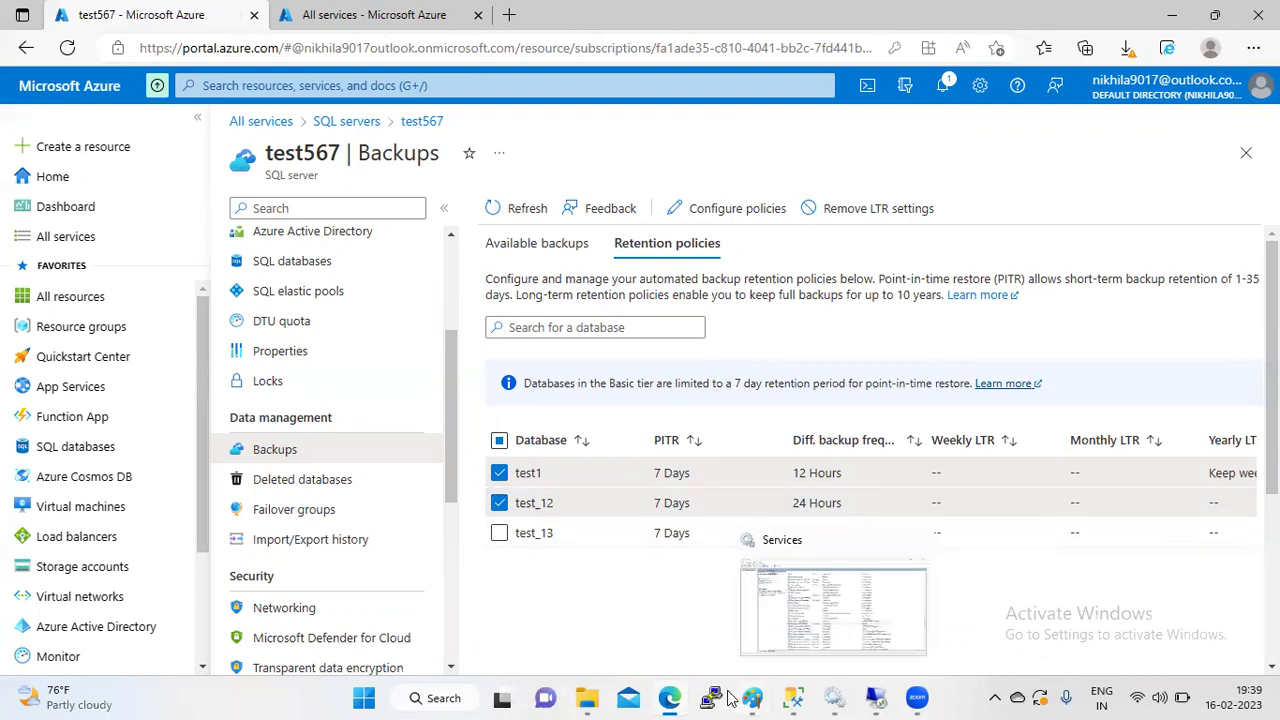
pyautogui.moveTo(750, 697)
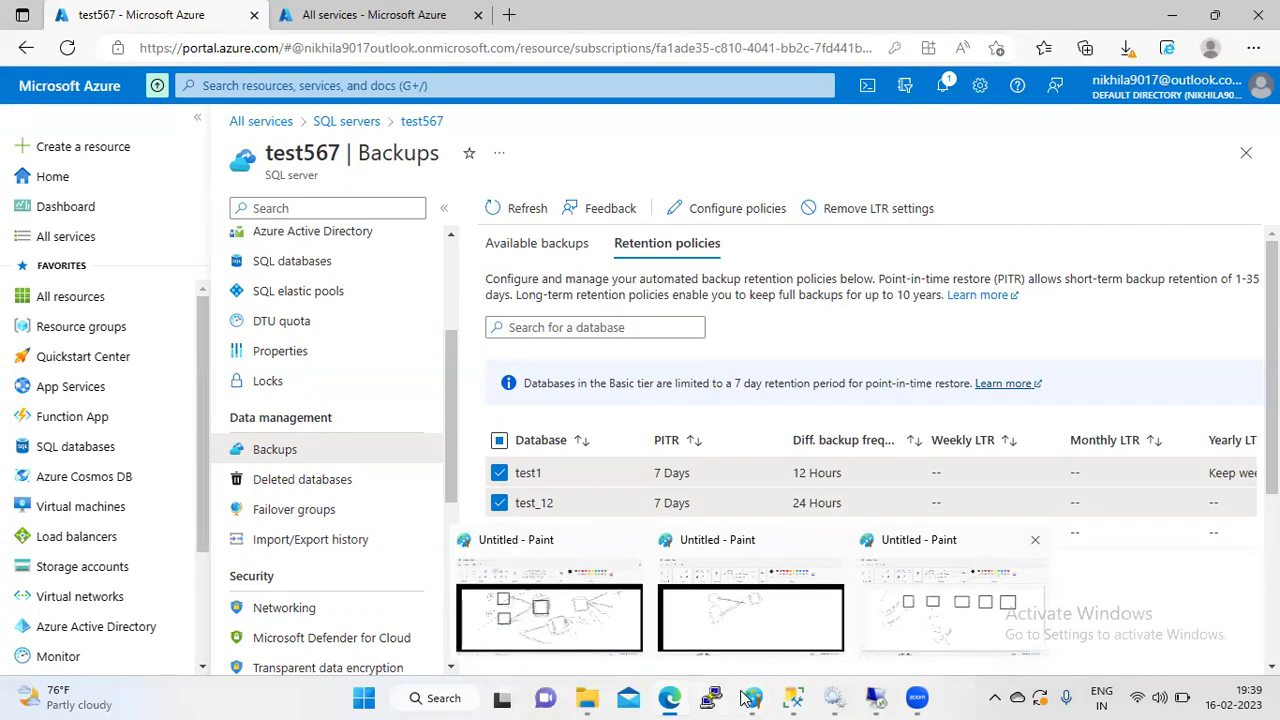
# - In the Paint sketch, draw strokes up from the '1mo' and year notes, then return to Azure
pyautogui.click(928, 620)
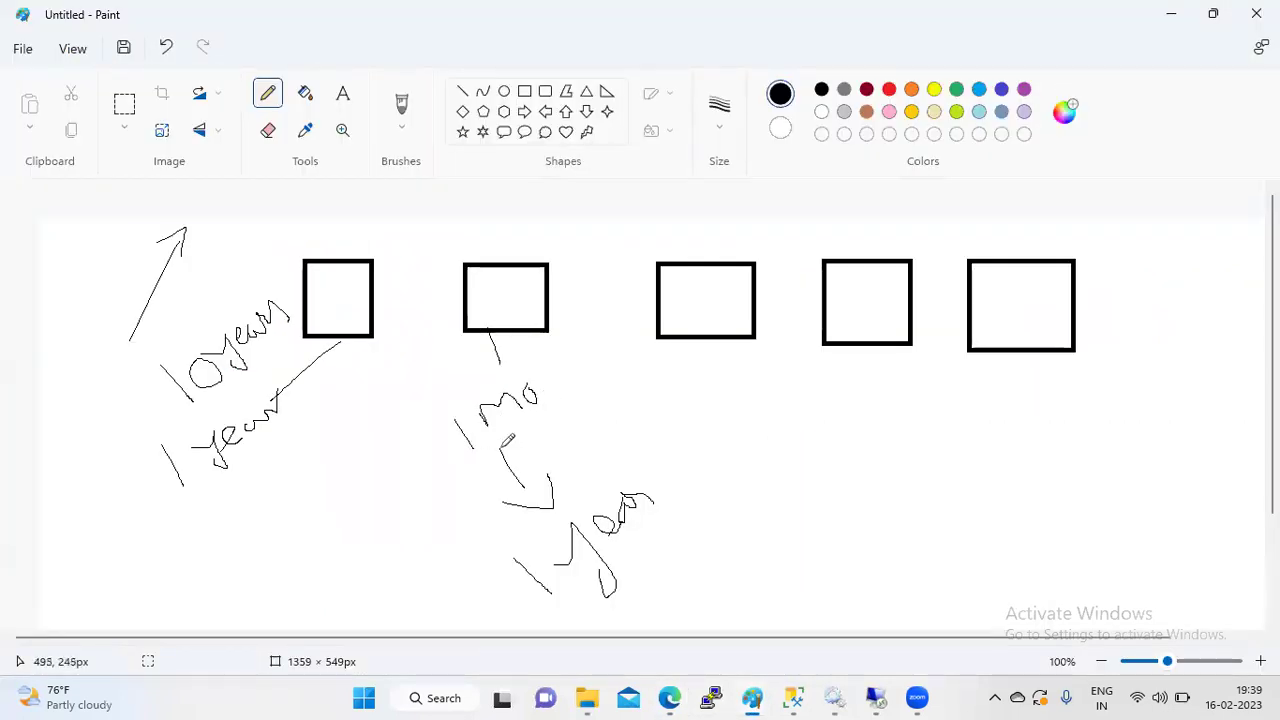
pyautogui.moveTo(502, 446); pyautogui.dragTo(600, 385)
pyautogui.moveTo(638, 484); pyautogui.dragTo(757, 403)
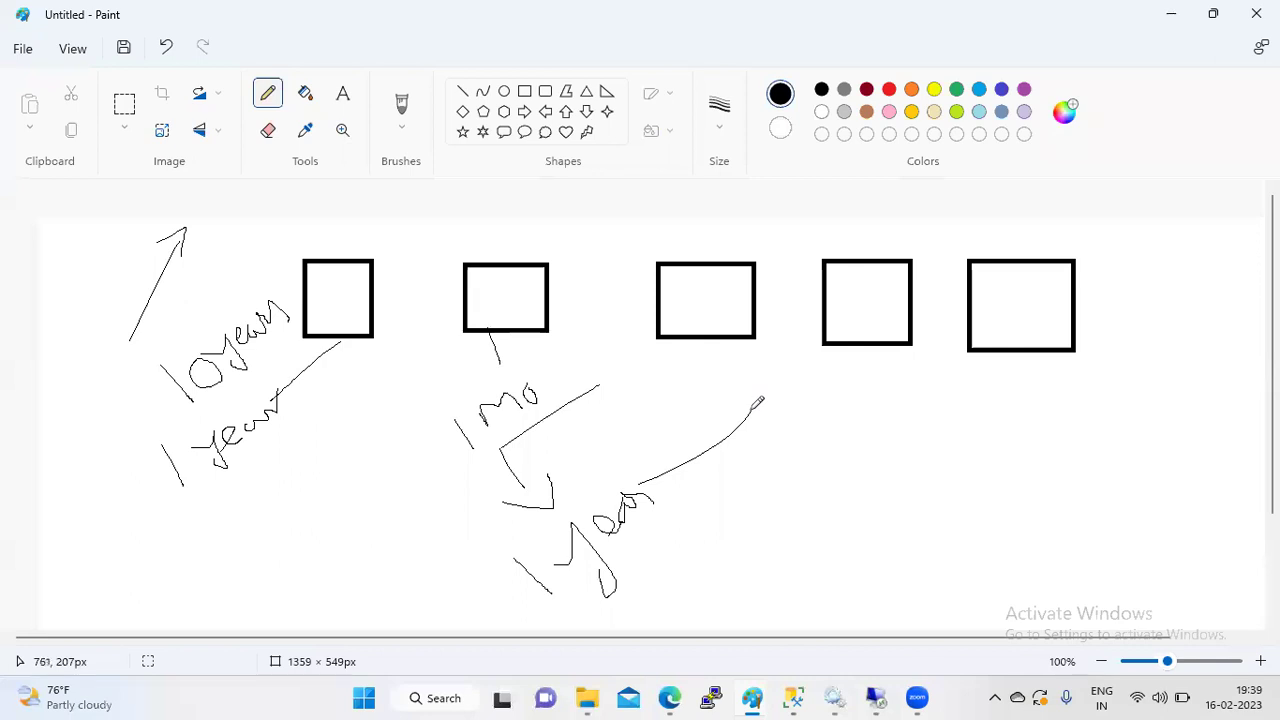
pyautogui.hotkey('alt', 'Tab')
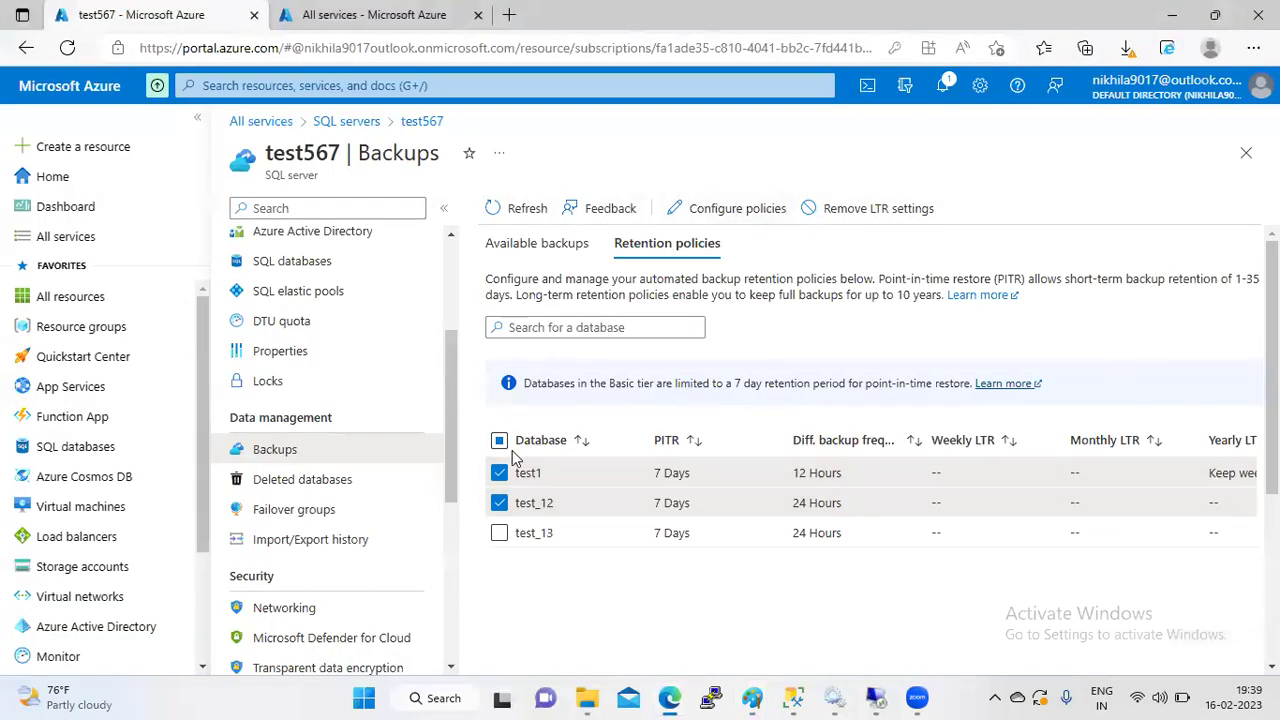
# - With only test_12 selected, set its Monthly LTR to 12 Month(s)
pyautogui.click(532, 503)
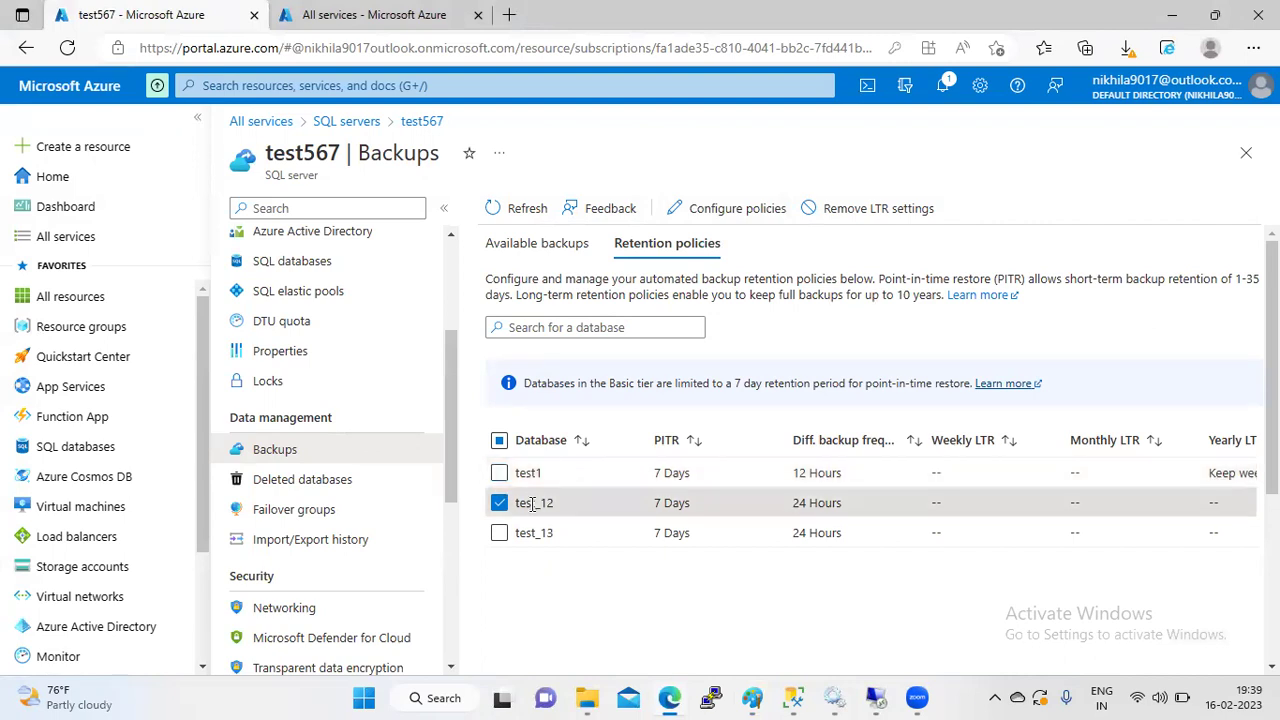
pyautogui.click(718, 207)
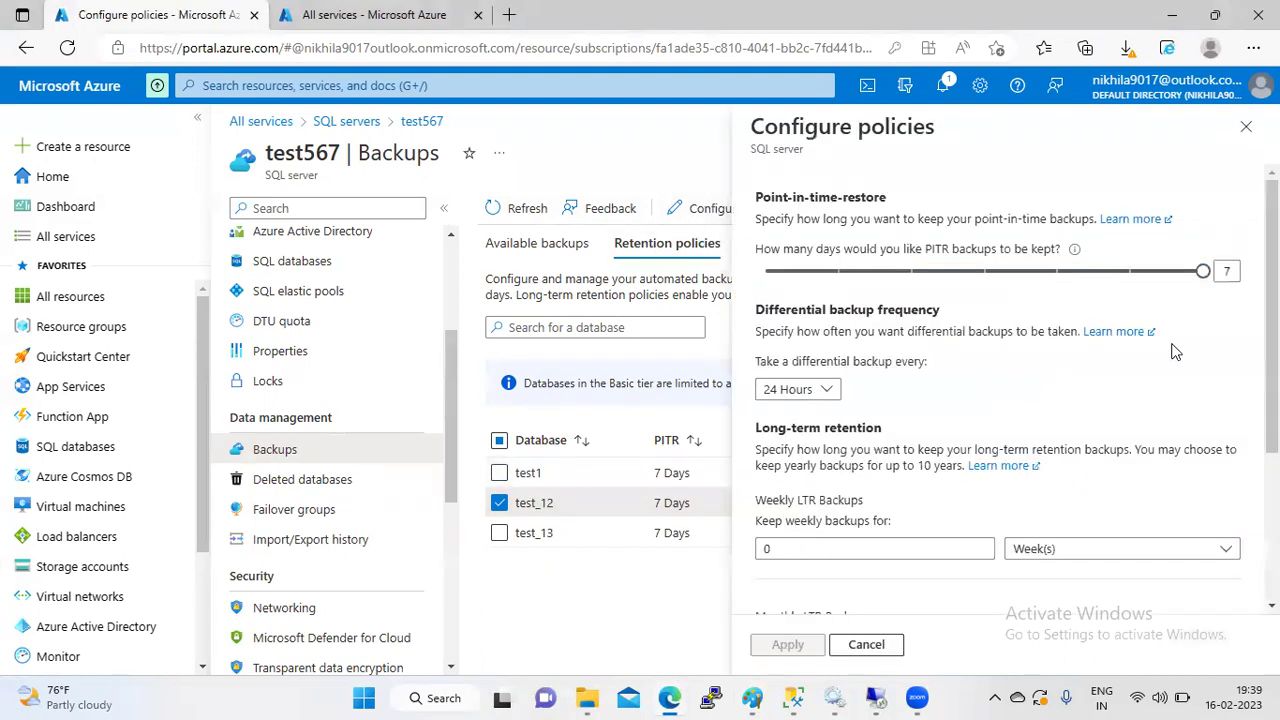
pyautogui.scroll(-2, 1175, 350)
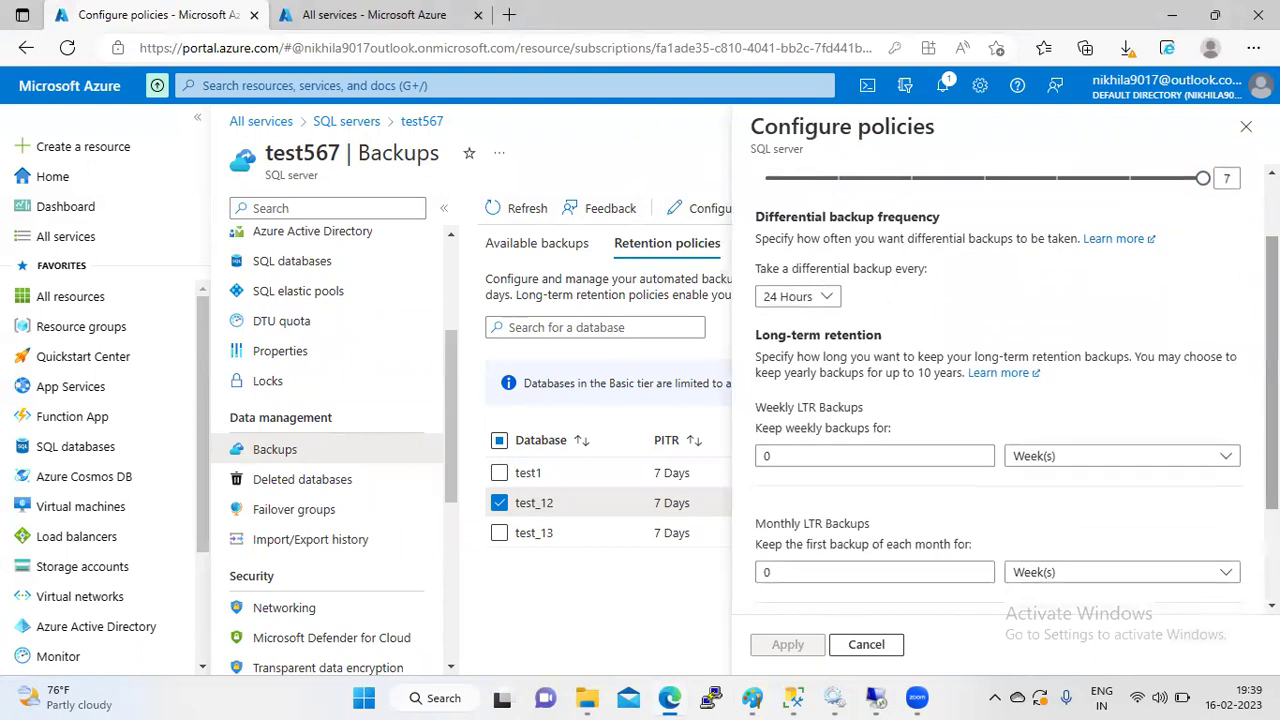
pyautogui.scroll(-2, 928, 436)
pyautogui.click(961, 470)
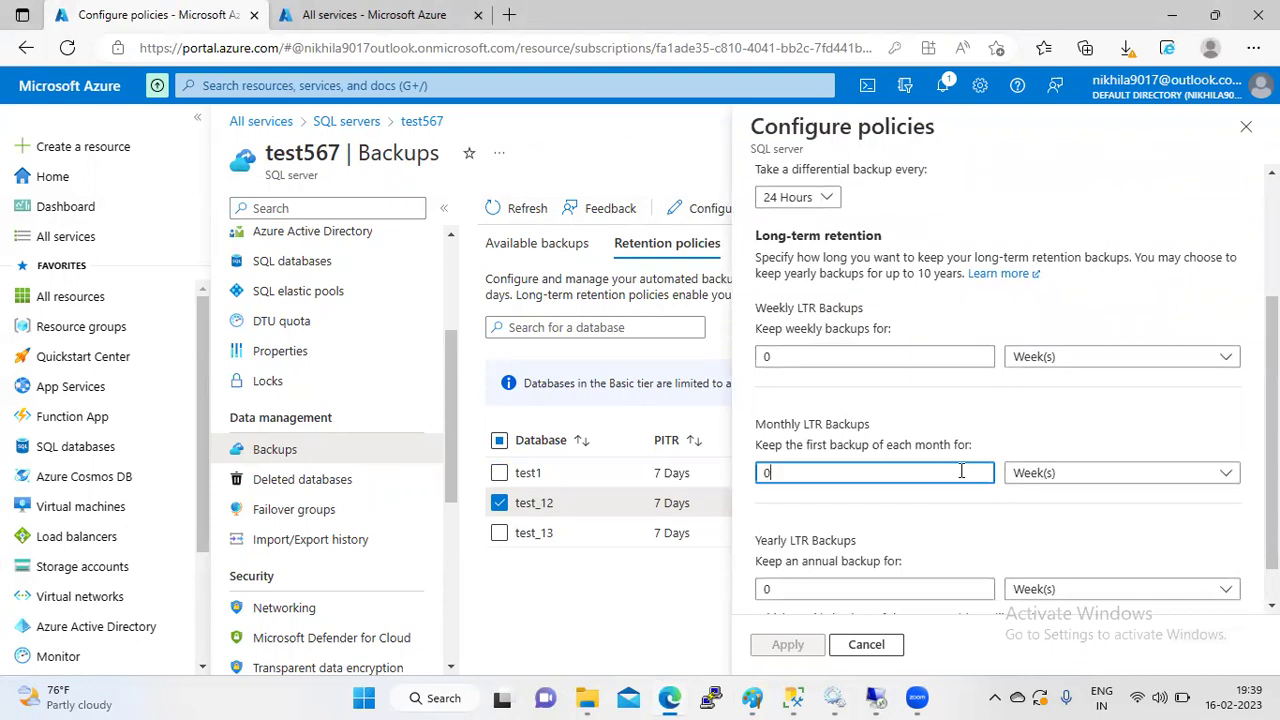
pyautogui.press('BackSpace')
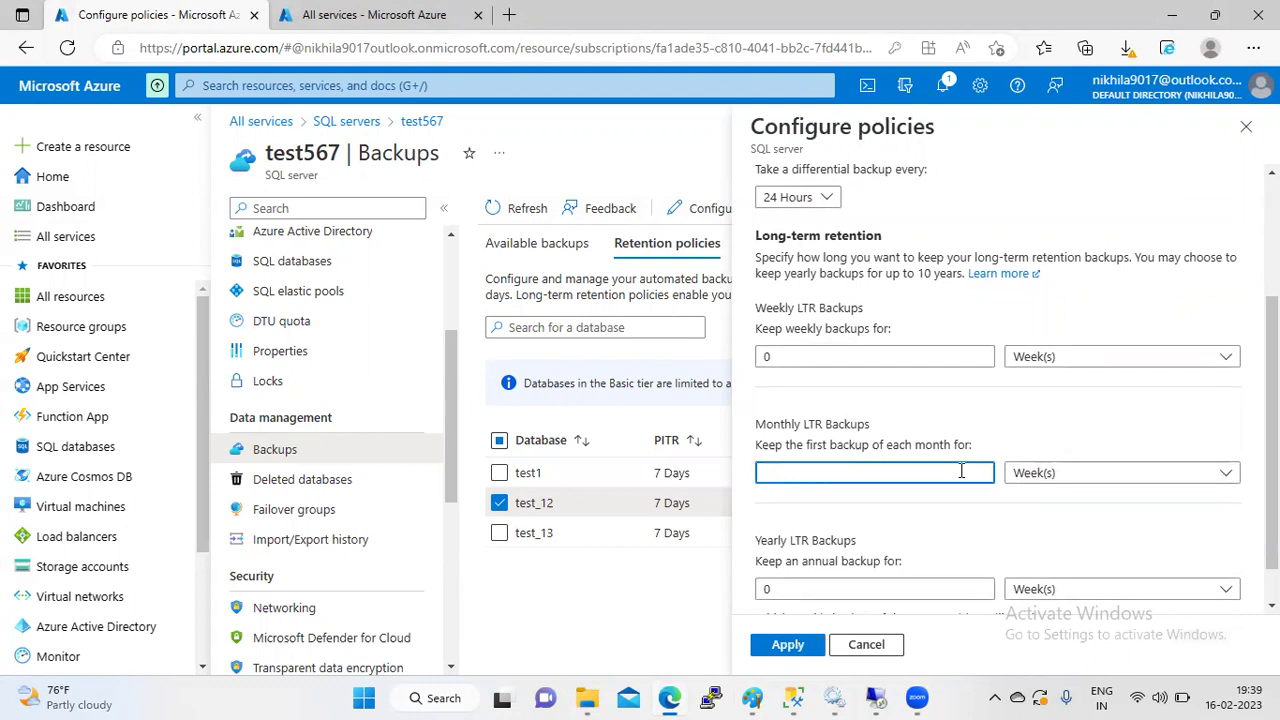
pyautogui.click(1034, 478)
pyautogui.click(1045, 562)
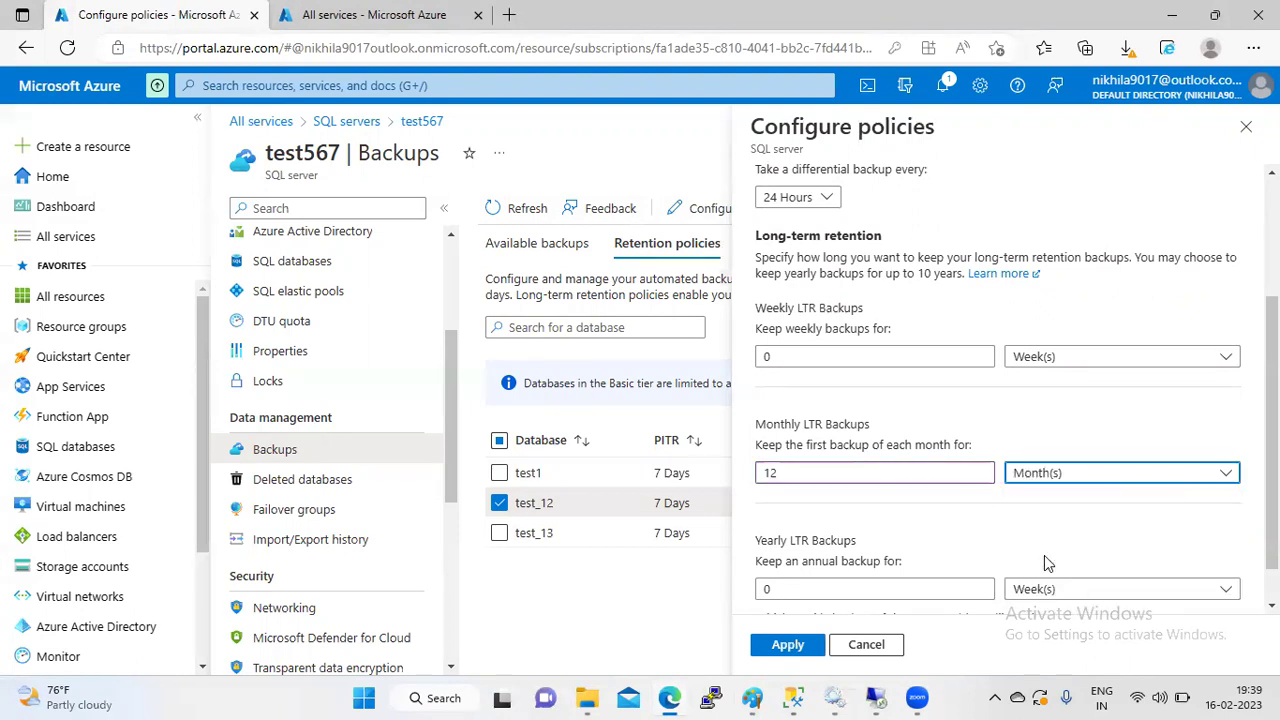
# - Apply test_12's monthly retention policy and confirm the deployment
pyautogui.scroll(-1, 1046, 560)
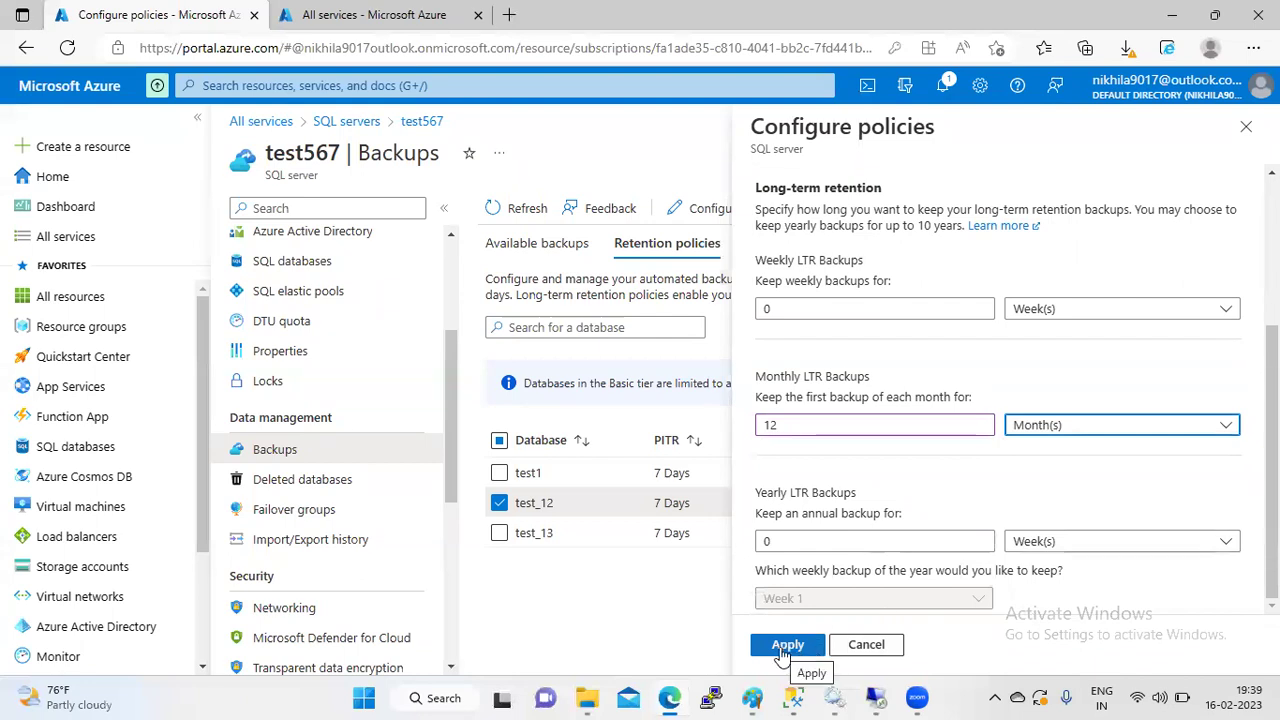
pyautogui.click(786, 645)
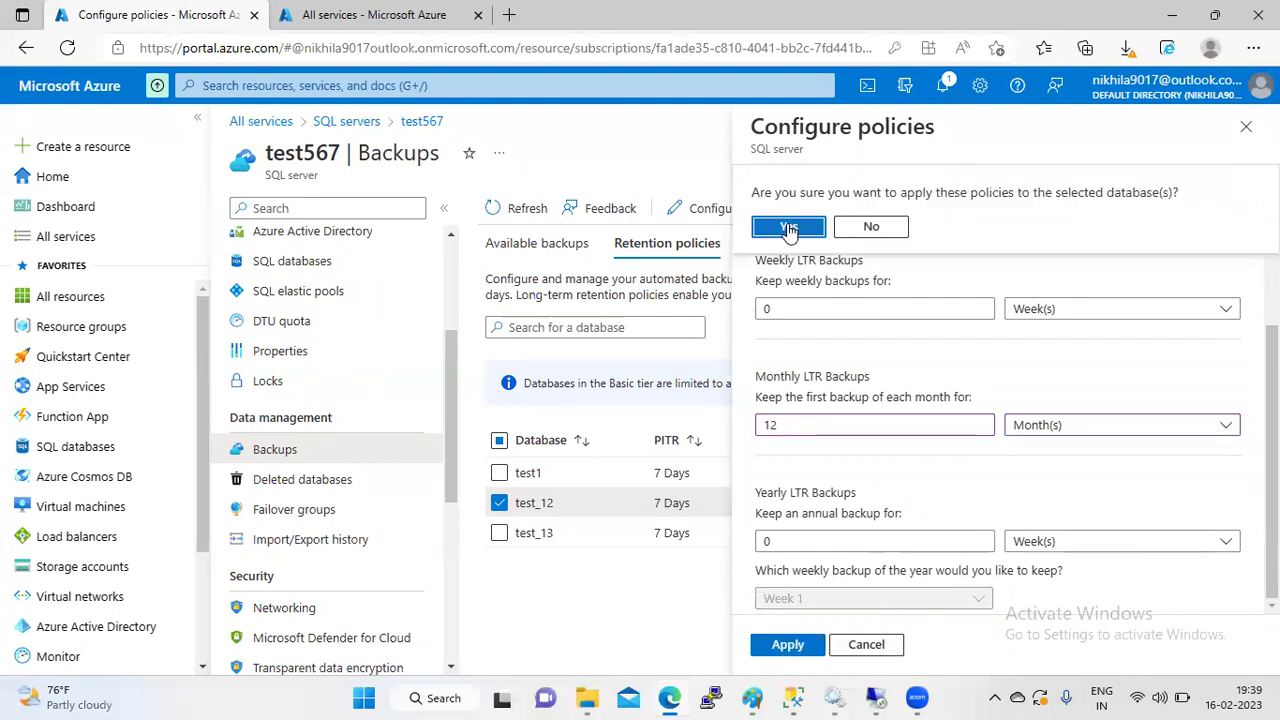
pyautogui.click(789, 228)
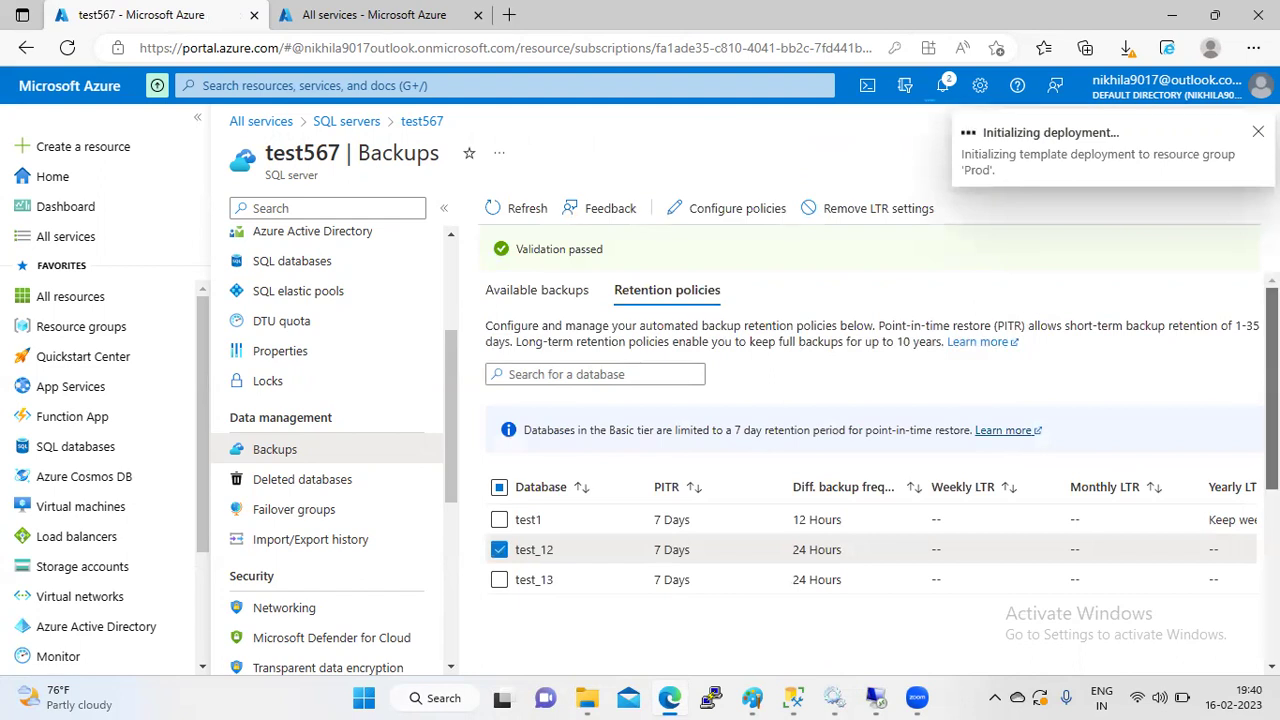
pyautogui.scroll(-3, 870, 450)
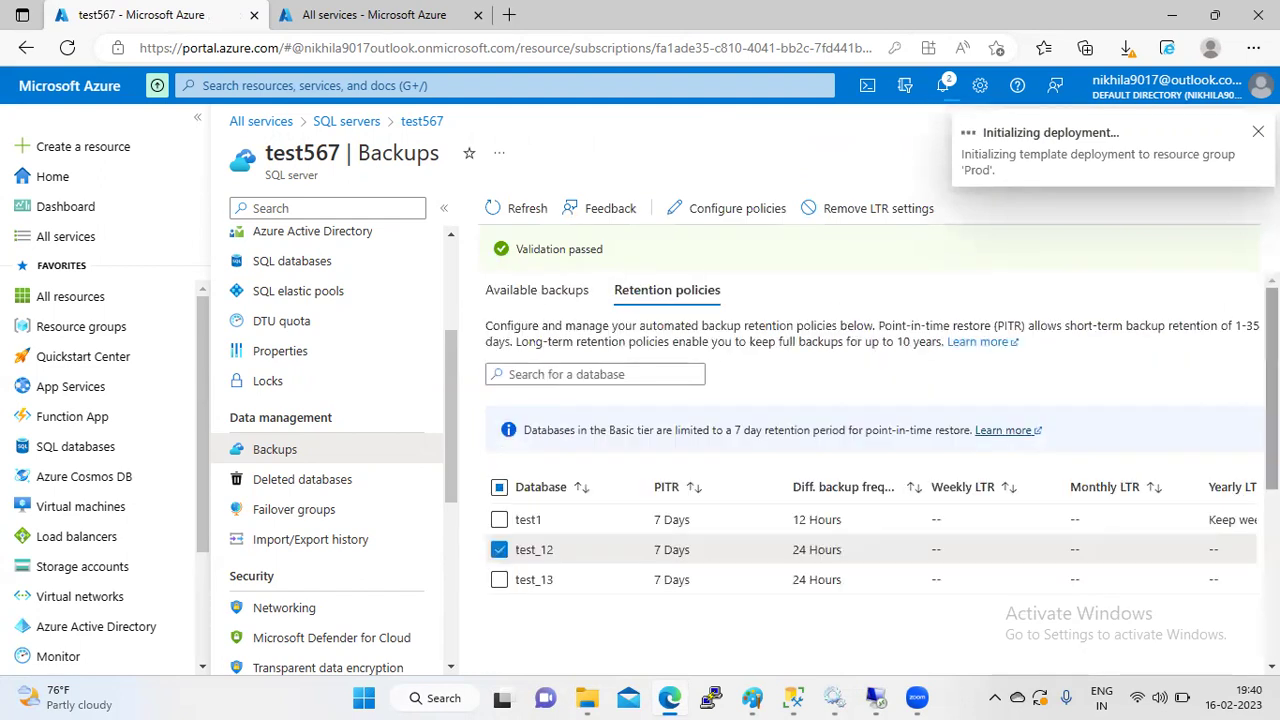
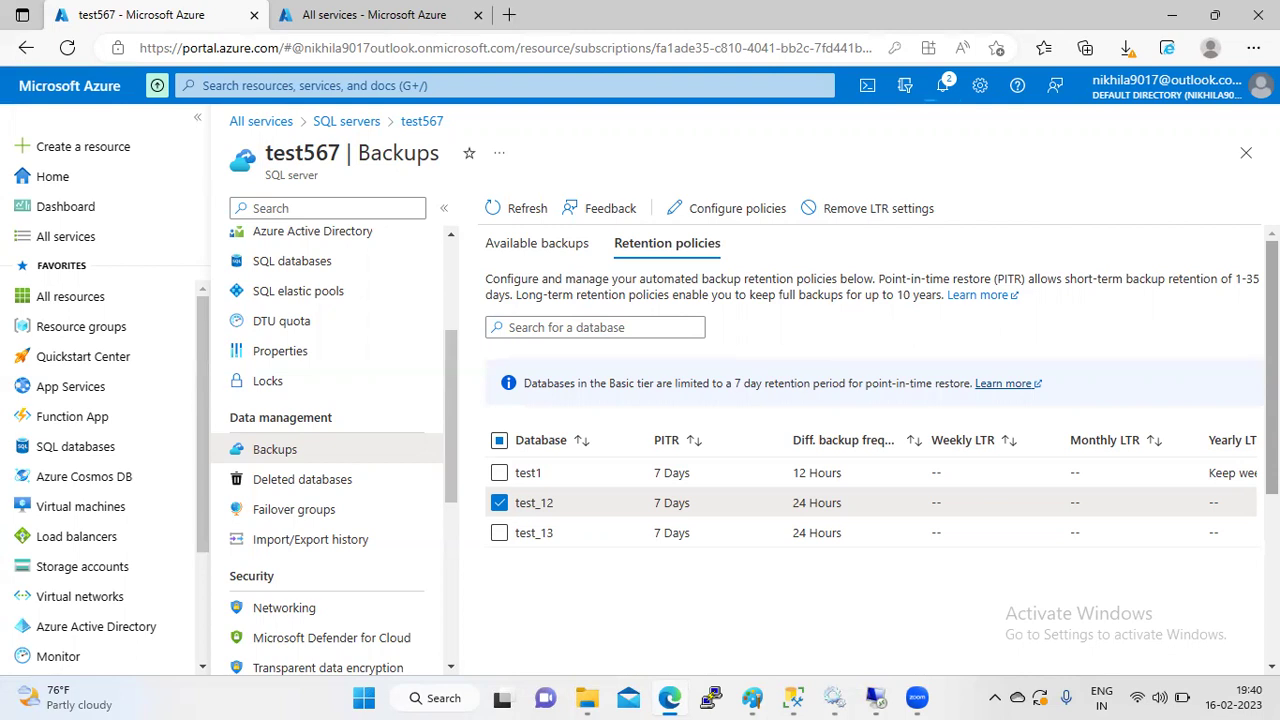
# - Refresh the retention policies to confirm test_12's 12-month monthly LTR, then select test1
pyautogui.click(527, 214)
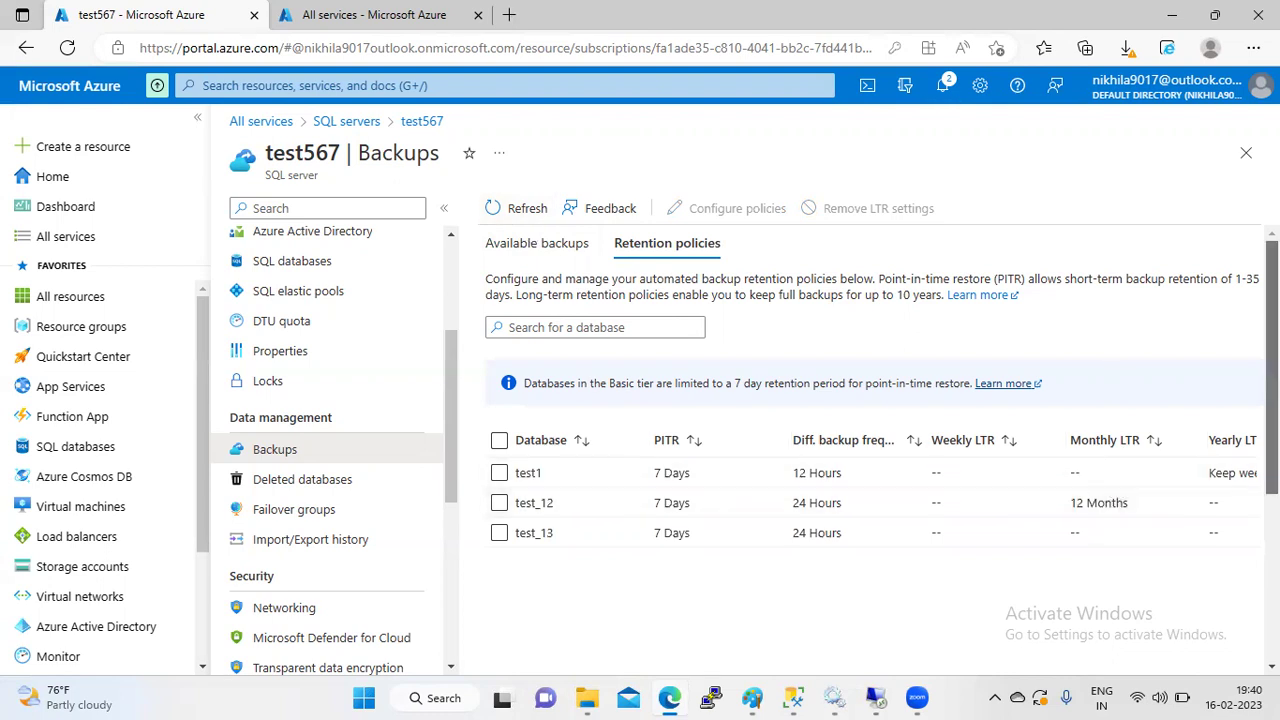
pyautogui.scroll(-2, 1120, 490)
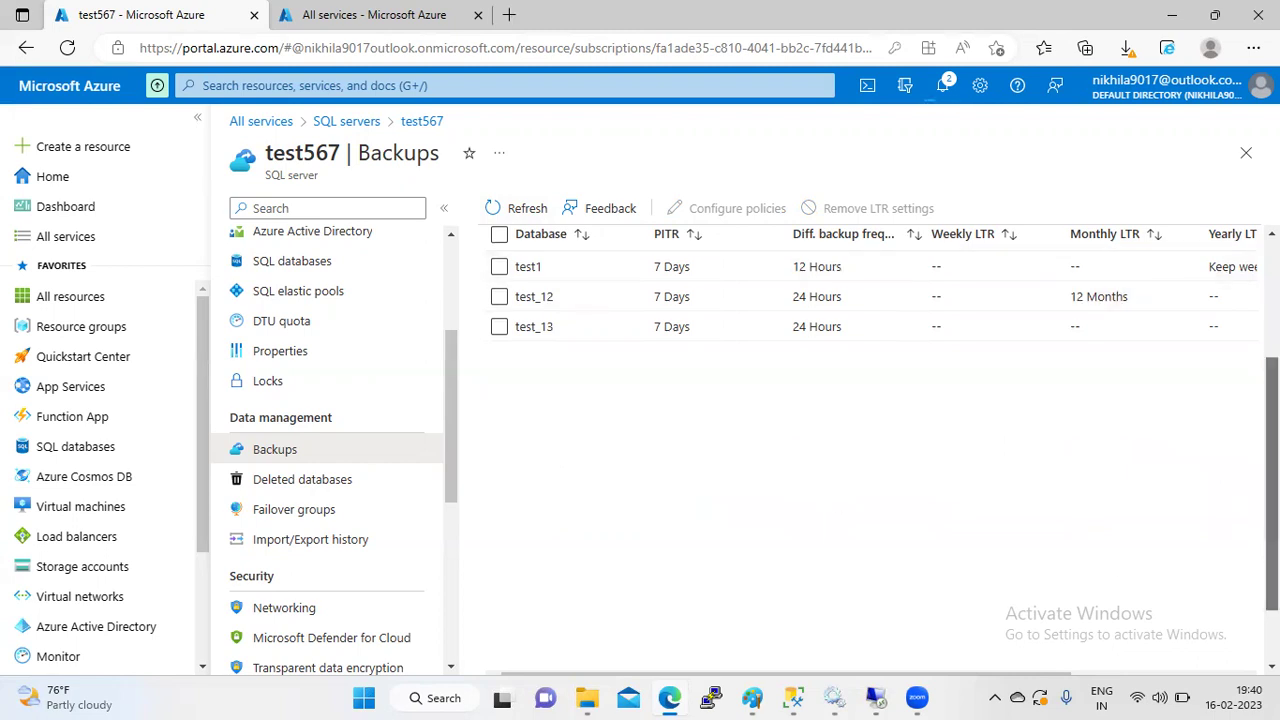
pyautogui.scroll(2, 641, 362)
pyautogui.click(502, 474)
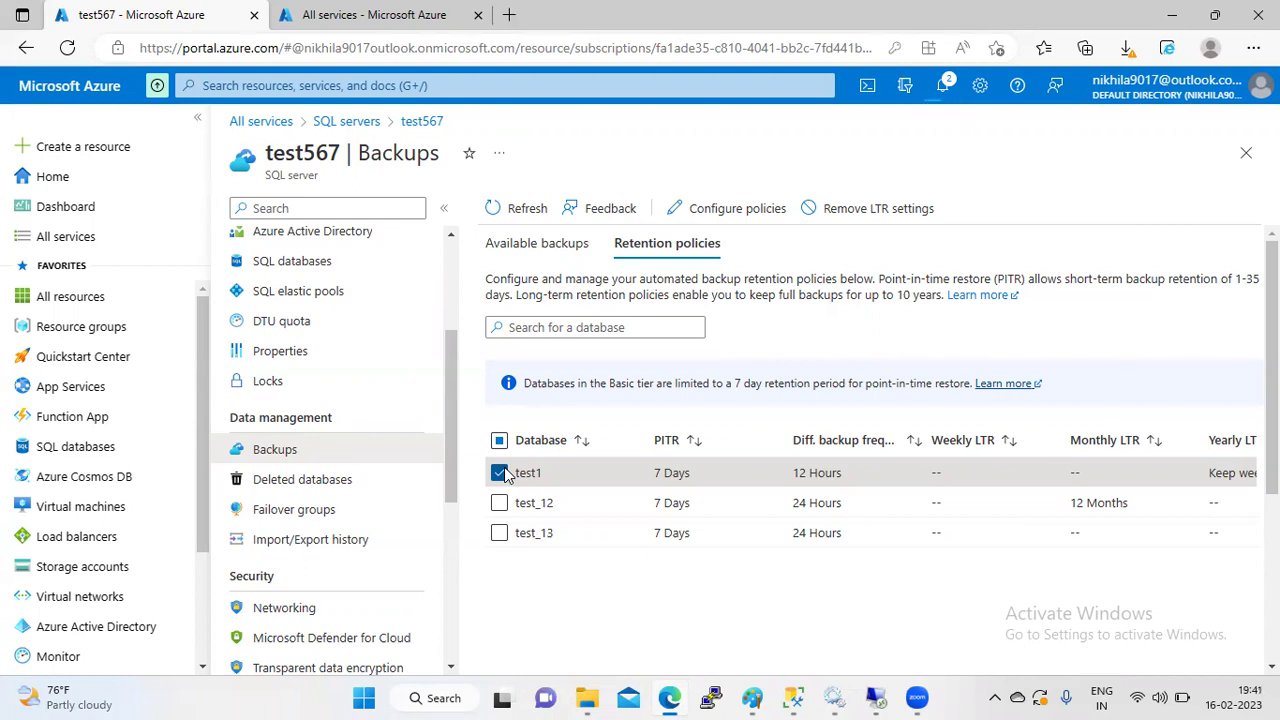
# - Remove test1's long-term retention settings and confirm with OK
pyautogui.click(499, 473)
pyautogui.click(499, 473)
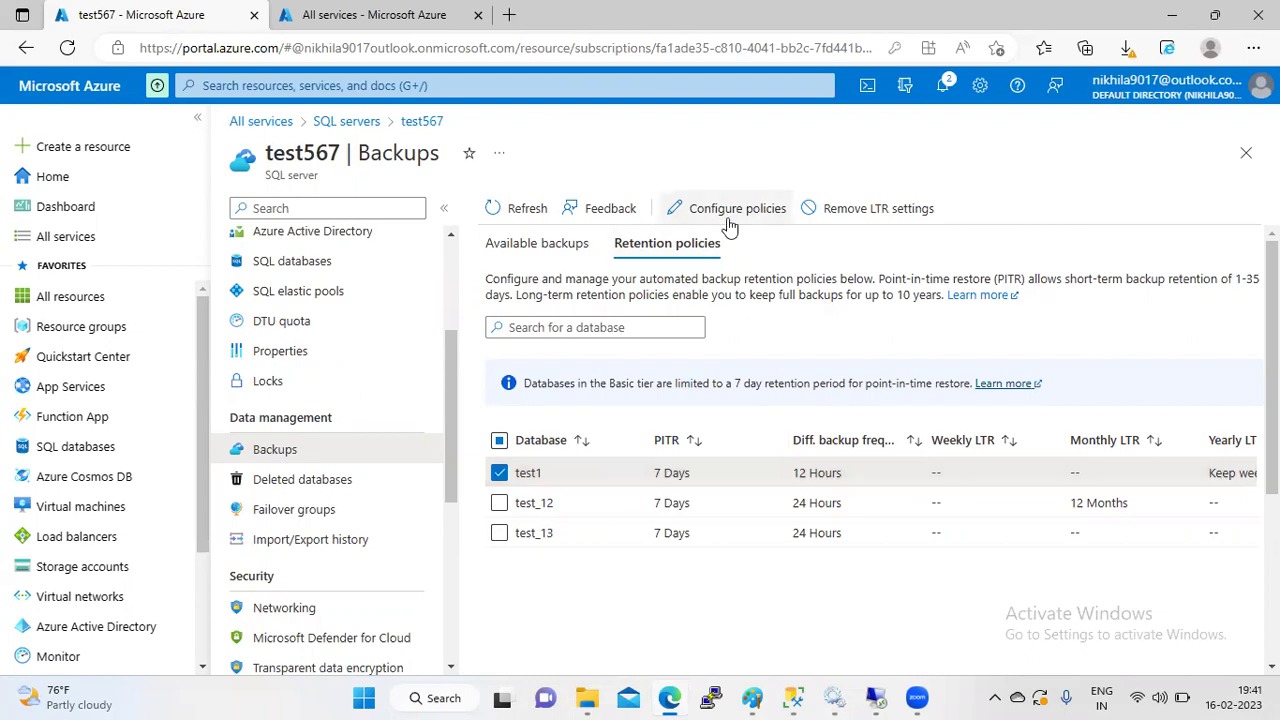
pyautogui.click(866, 208)
pyautogui.click(516, 287)
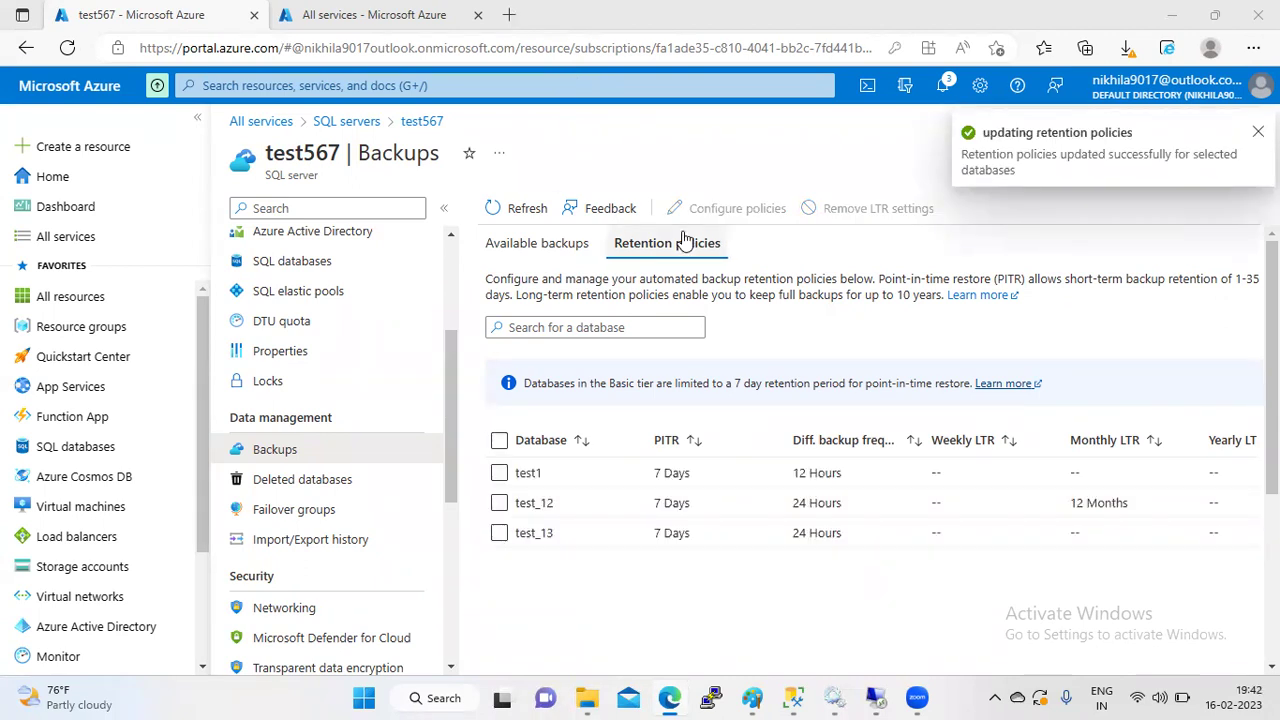
# - Refresh the table, select all three databases, and view the Available backups list
pyautogui.click(507, 207)
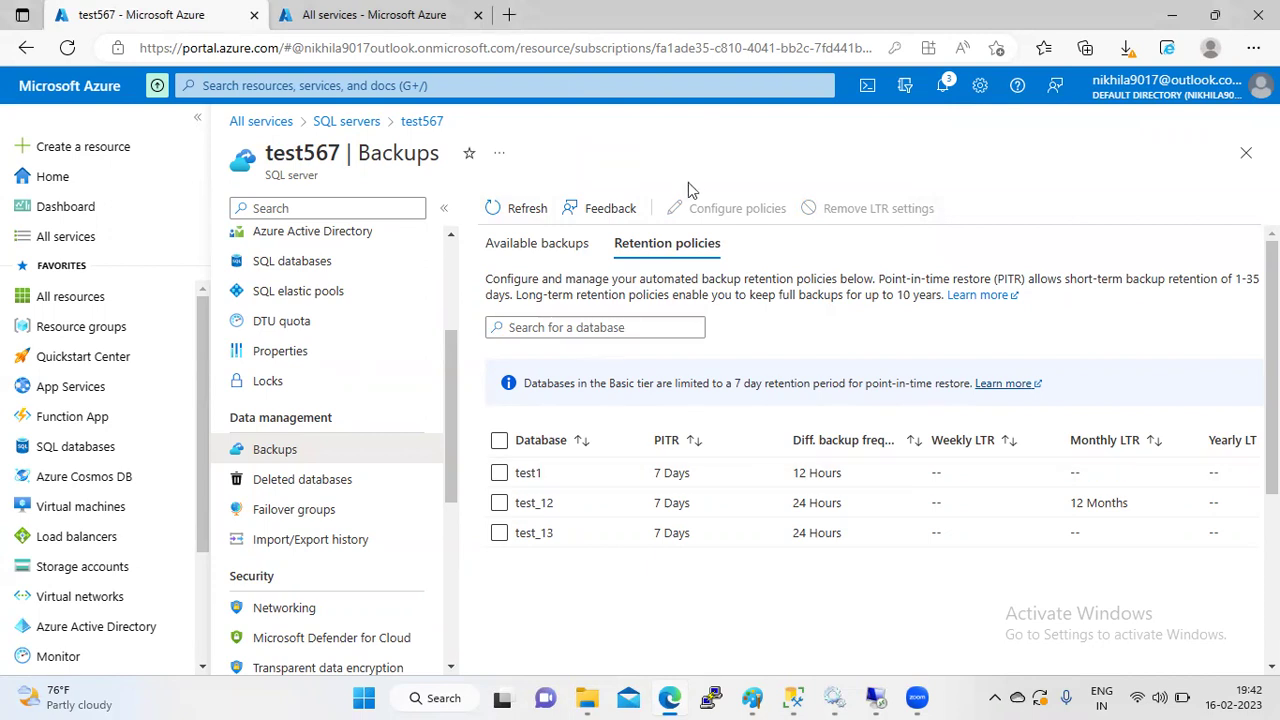
pyautogui.click(499, 441)
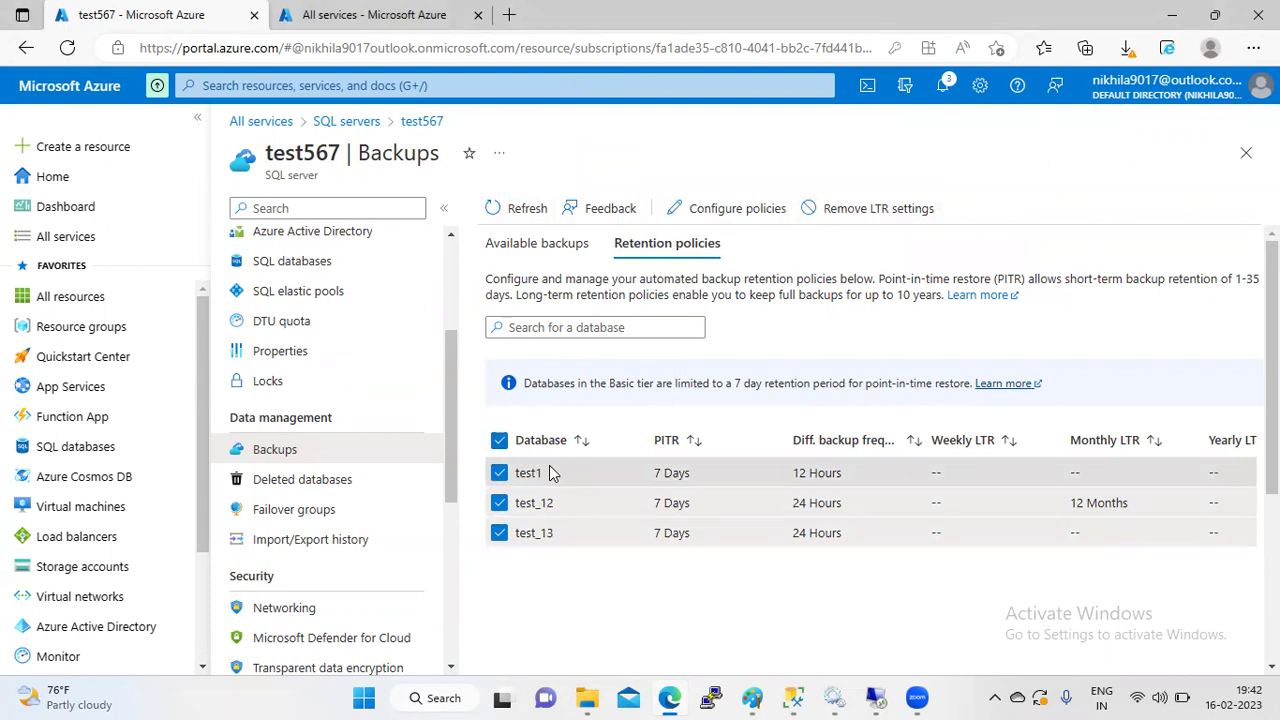
pyautogui.click(545, 245)
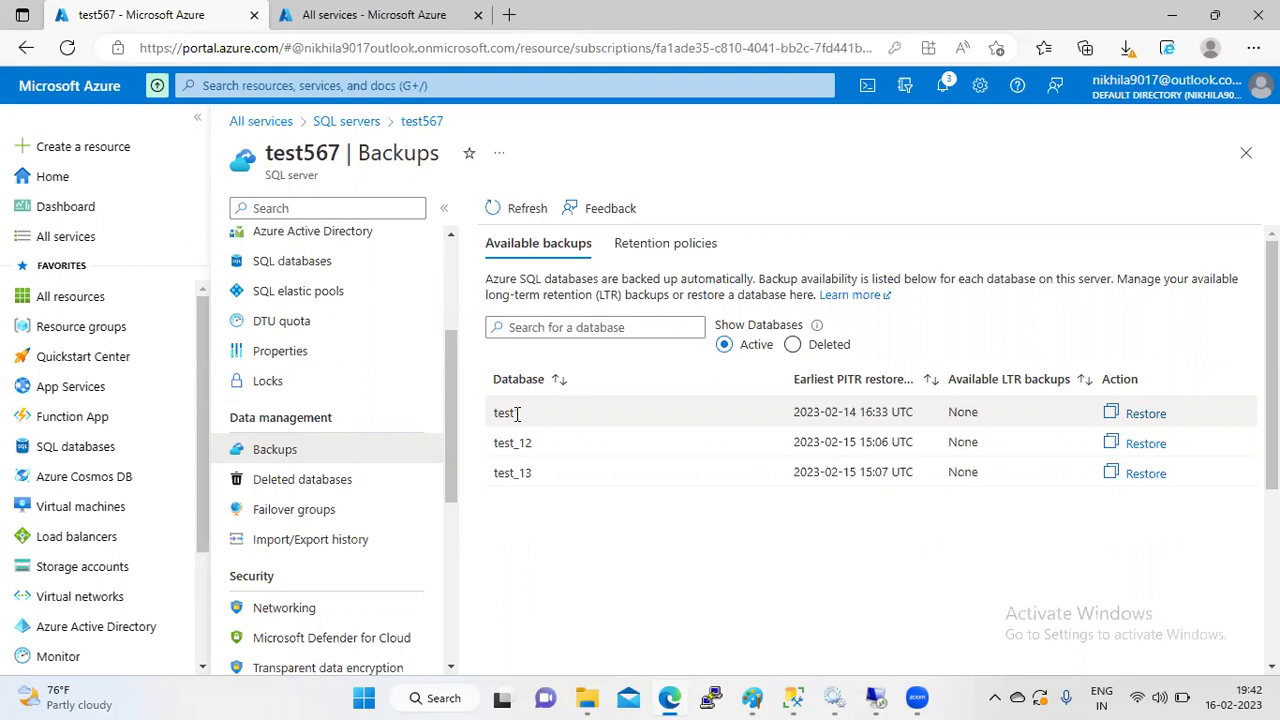
# - Start a restore of test1 with the restore point date set to 15/02/2023
pyautogui.doubleClick(316, 160)
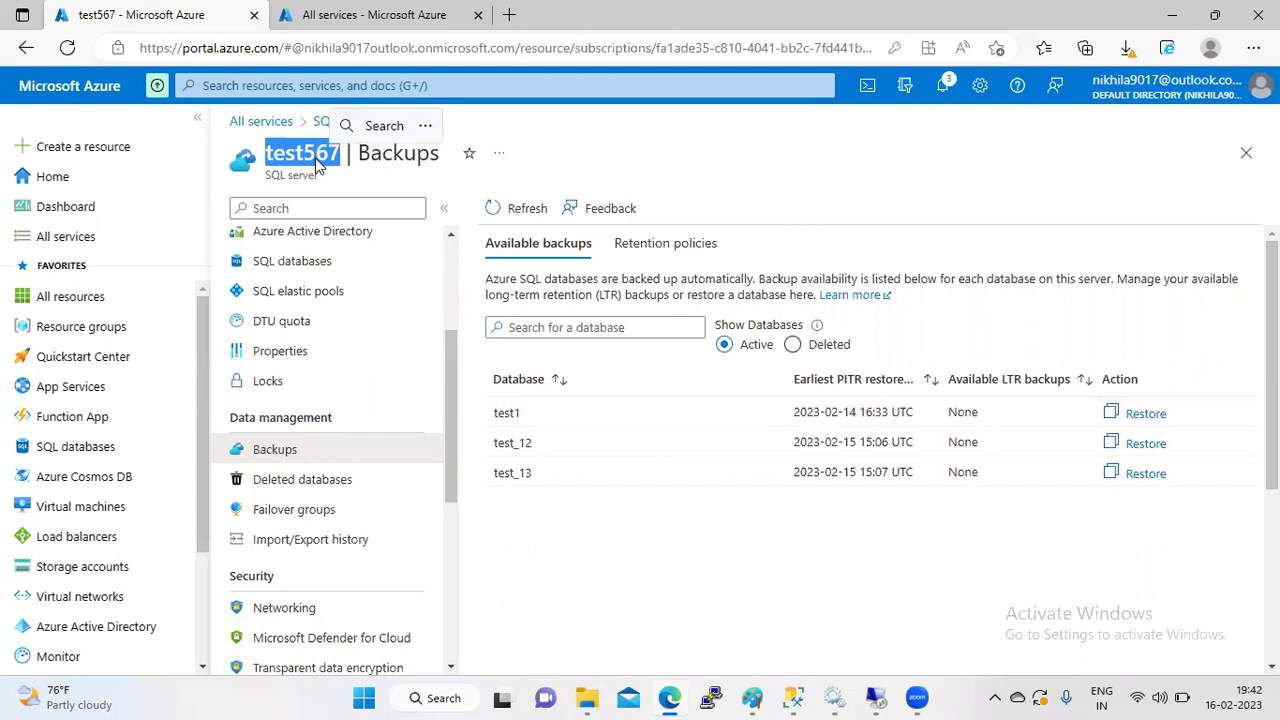
pyautogui.click(1143, 414)
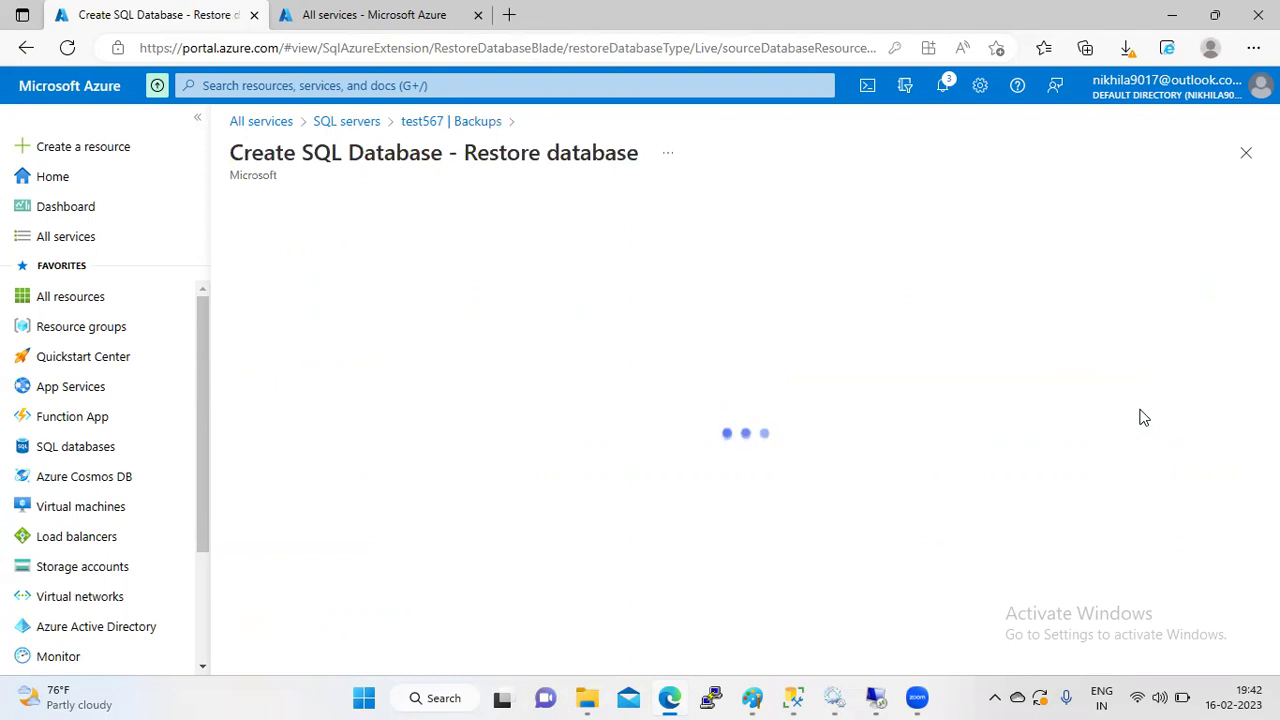
pyautogui.scroll(-2, 1140, 417)
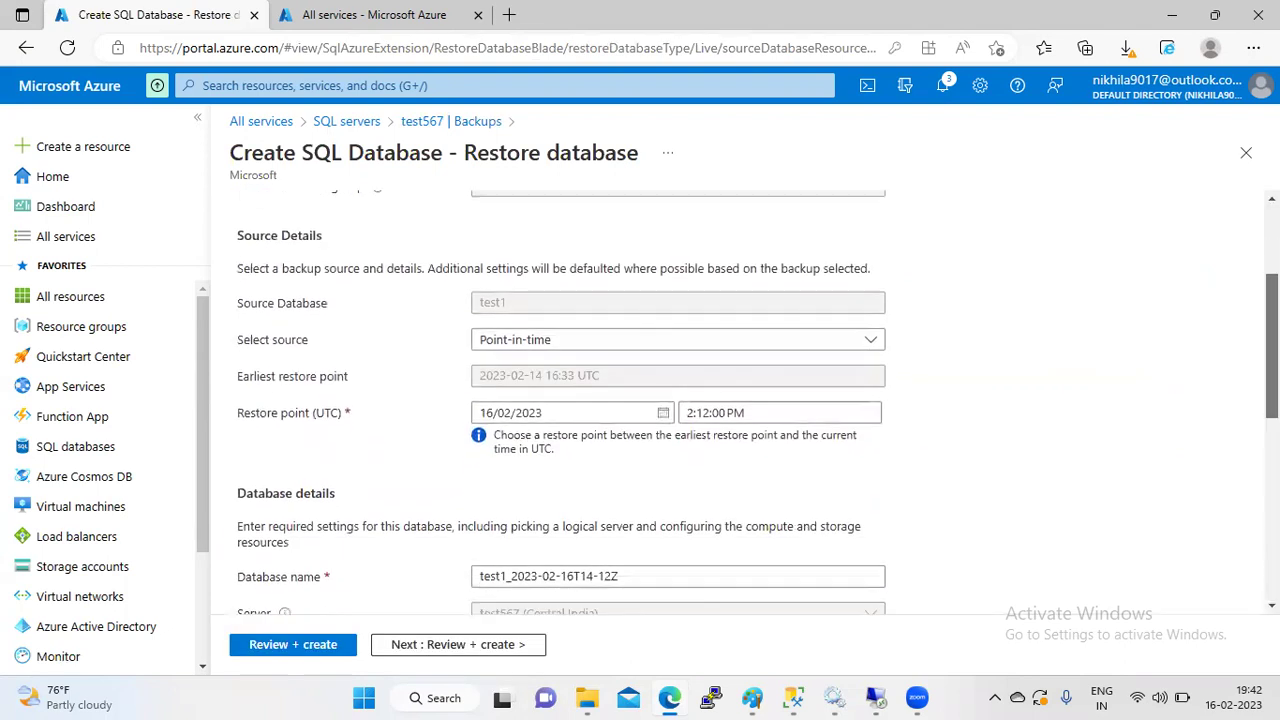
pyautogui.click(667, 398)
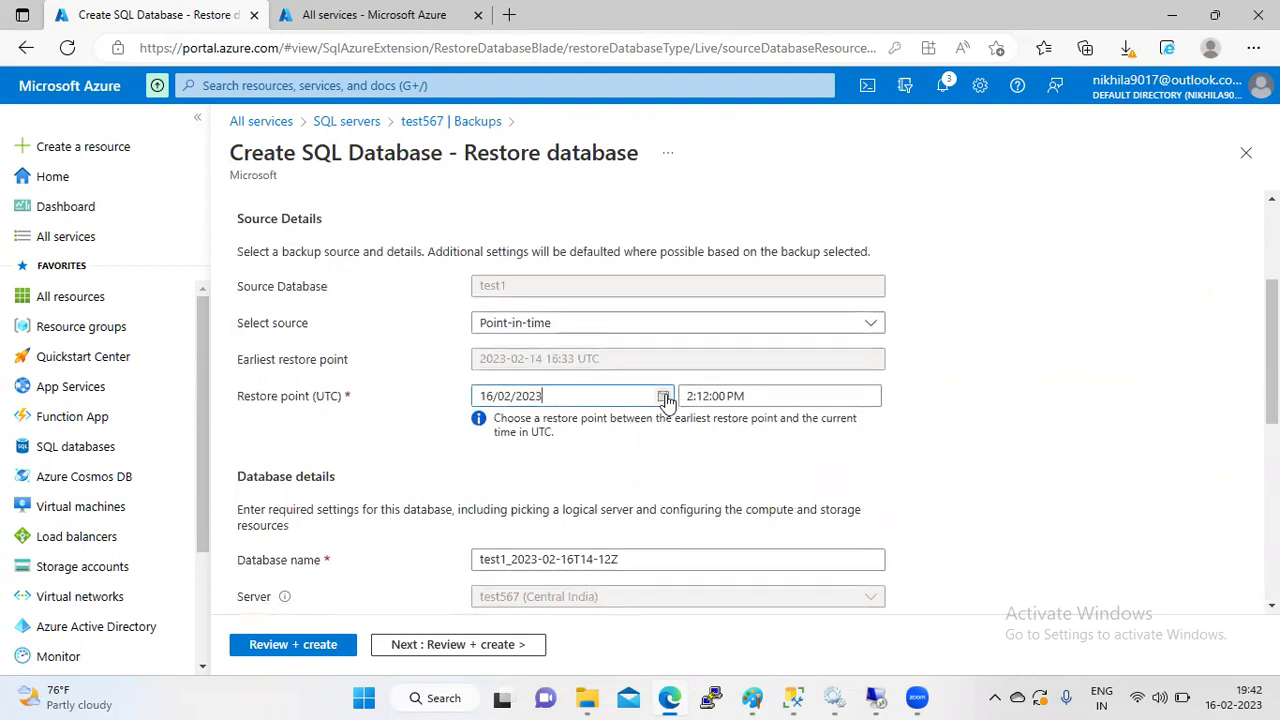
pyautogui.click(663, 397)
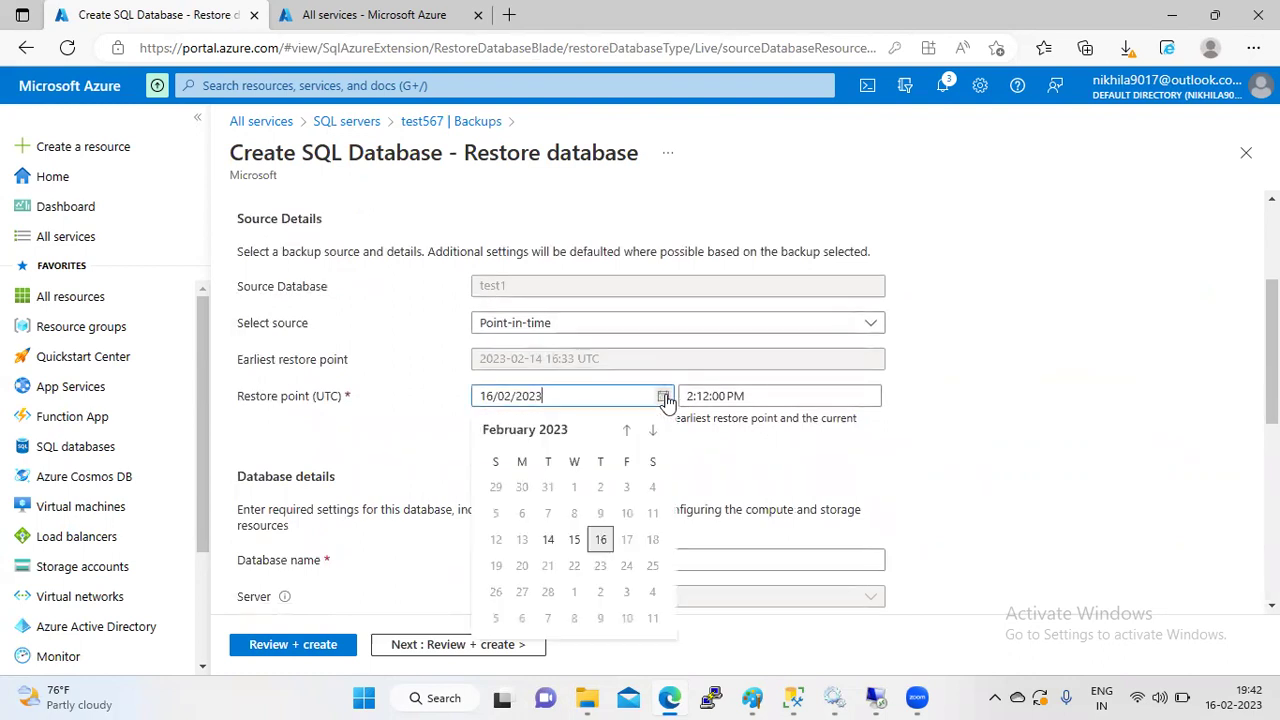
pyautogui.click(574, 539)
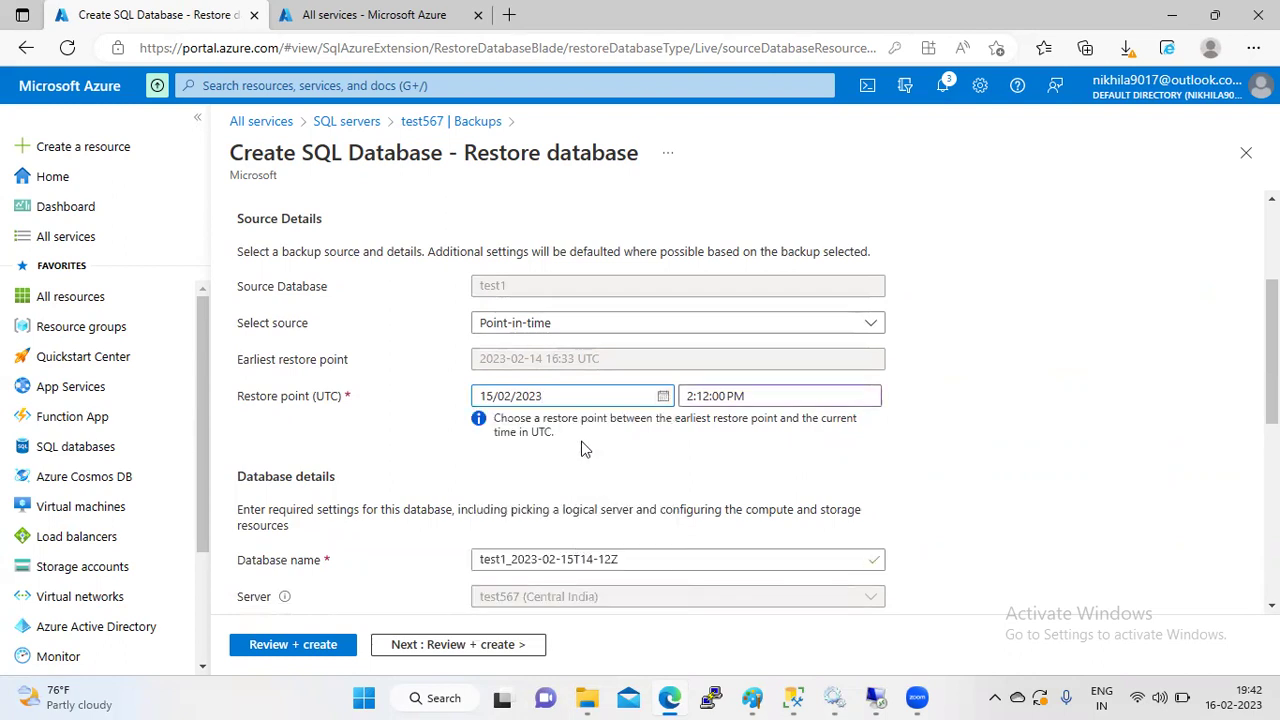
pyautogui.click(765, 396)
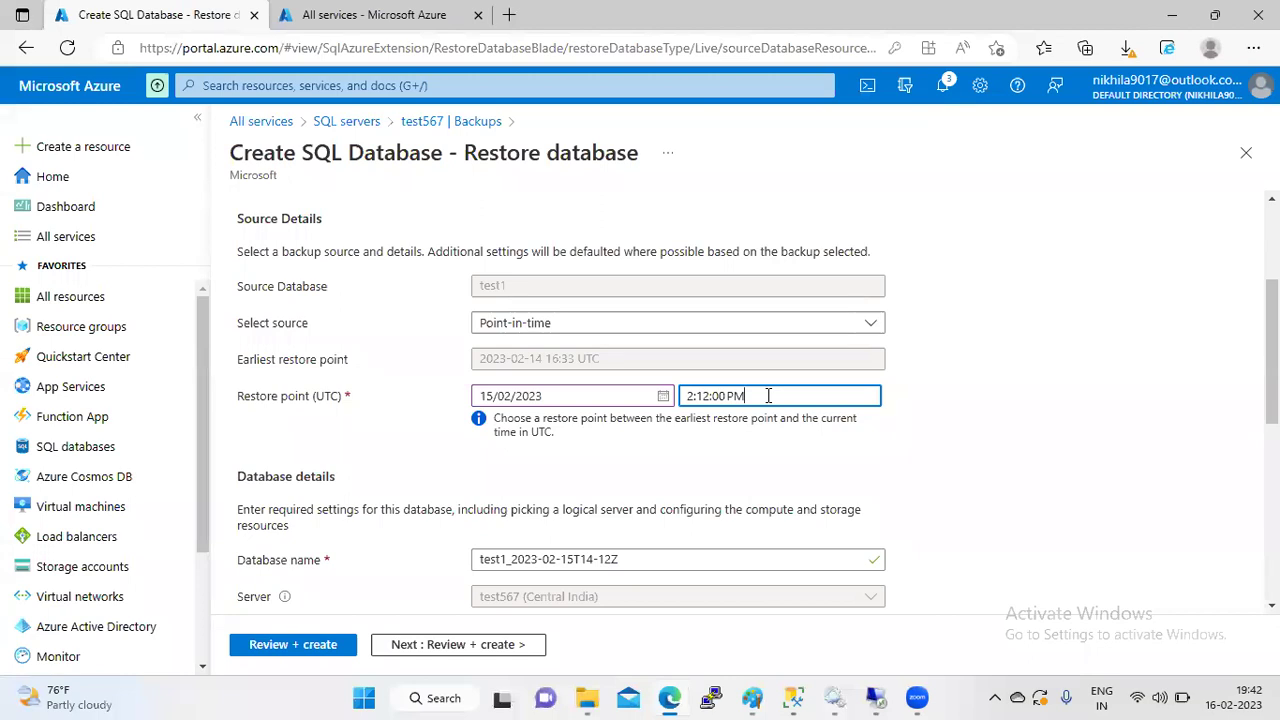
pyautogui.scroll(-3, 730, 420)
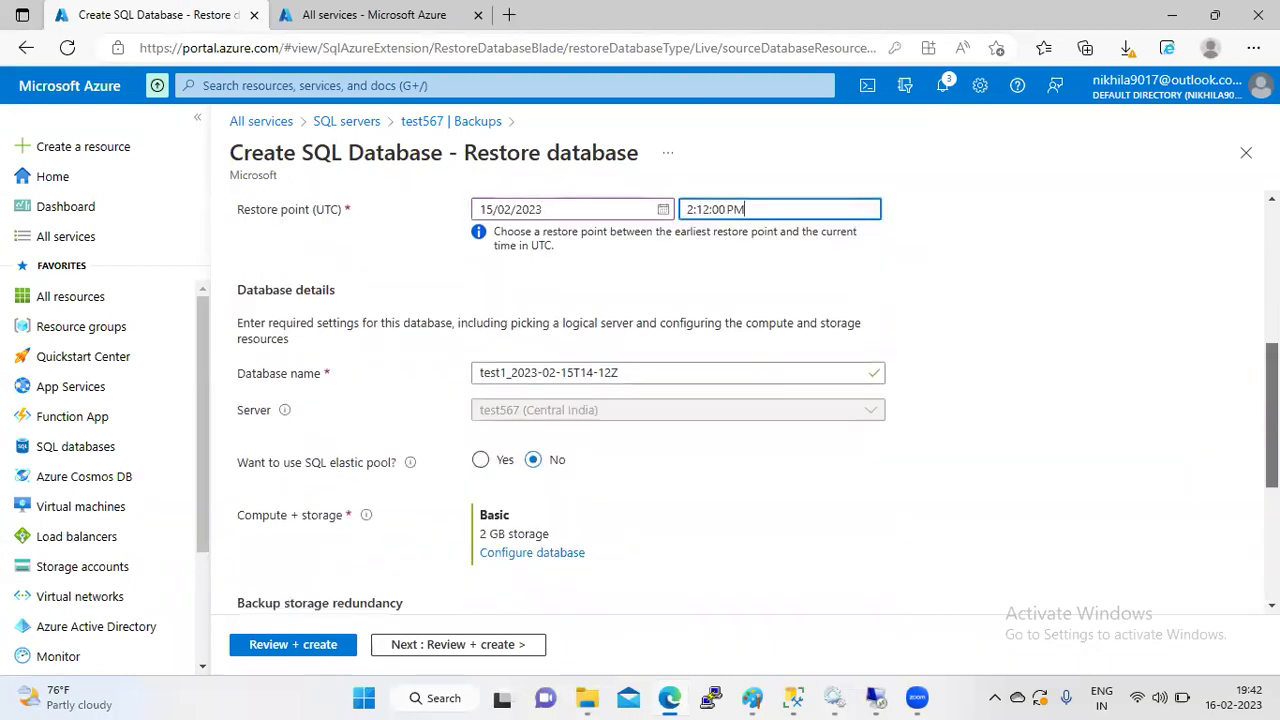
# - Name the new database test1_restore and proceed to Review + create
pyautogui.click(655, 372)
pyautogui.press('BackSpace')
pyautogui.press('BackSpace')
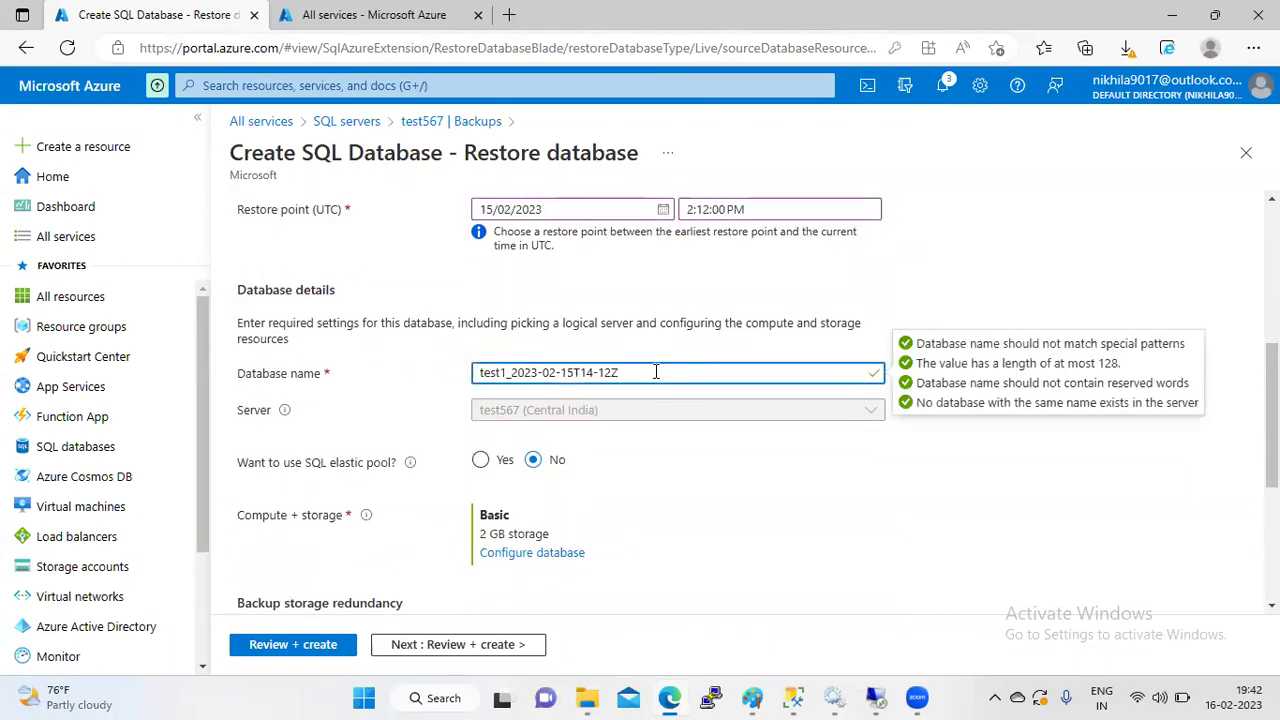
pyautogui.press('BackSpace')
pyautogui.press('BackSpace')
pyautogui.press('BackSpace')
pyautogui.press('BackSpace')
pyautogui.press('BackSpace')
pyautogui.press('BackSpace')
pyautogui.press('BackSpace')
pyautogui.press('BackSpace')
pyautogui.press('BackSpace')
pyautogui.press('BackSpace')
pyautogui.press('BackSpace')
pyautogui.press('BackSpace')
pyautogui.press('BackSpace')
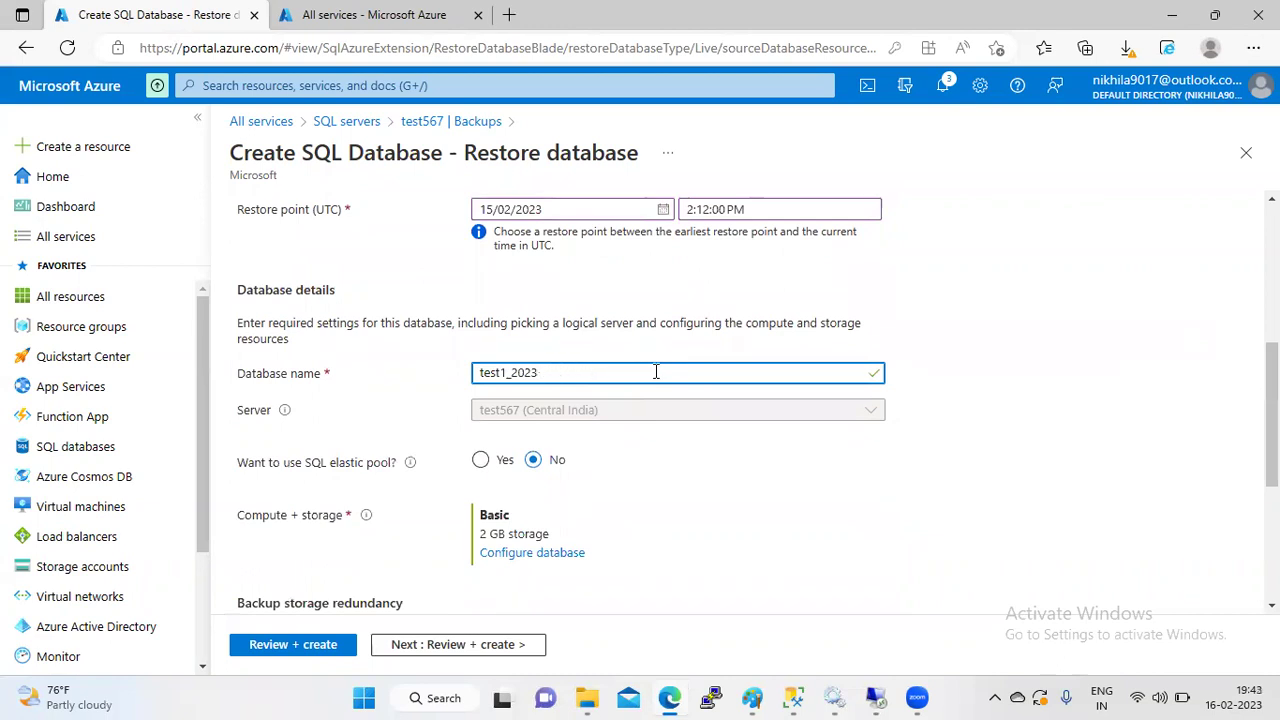
pyautogui.press('BackSpace')
pyautogui.press('BackSpace')
pyautogui.press('BackSpace')
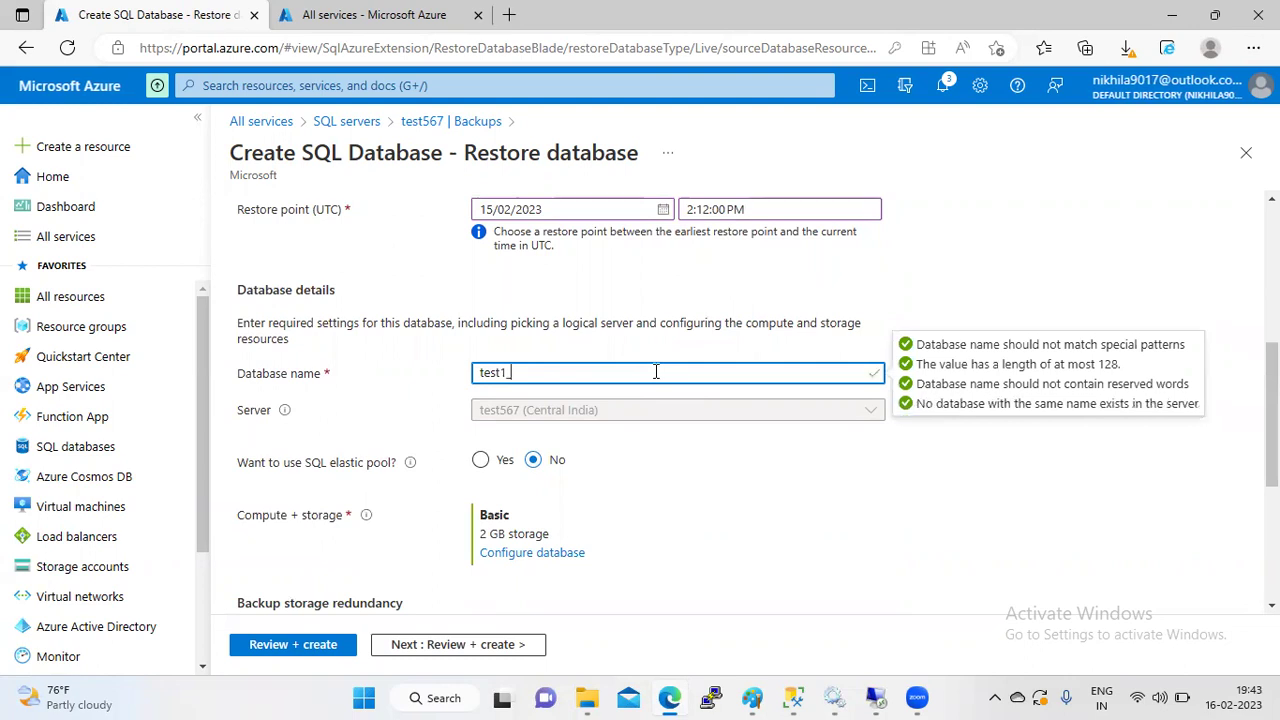
pyautogui.write('restore')
pyautogui.scroll(-2, 847, 400)
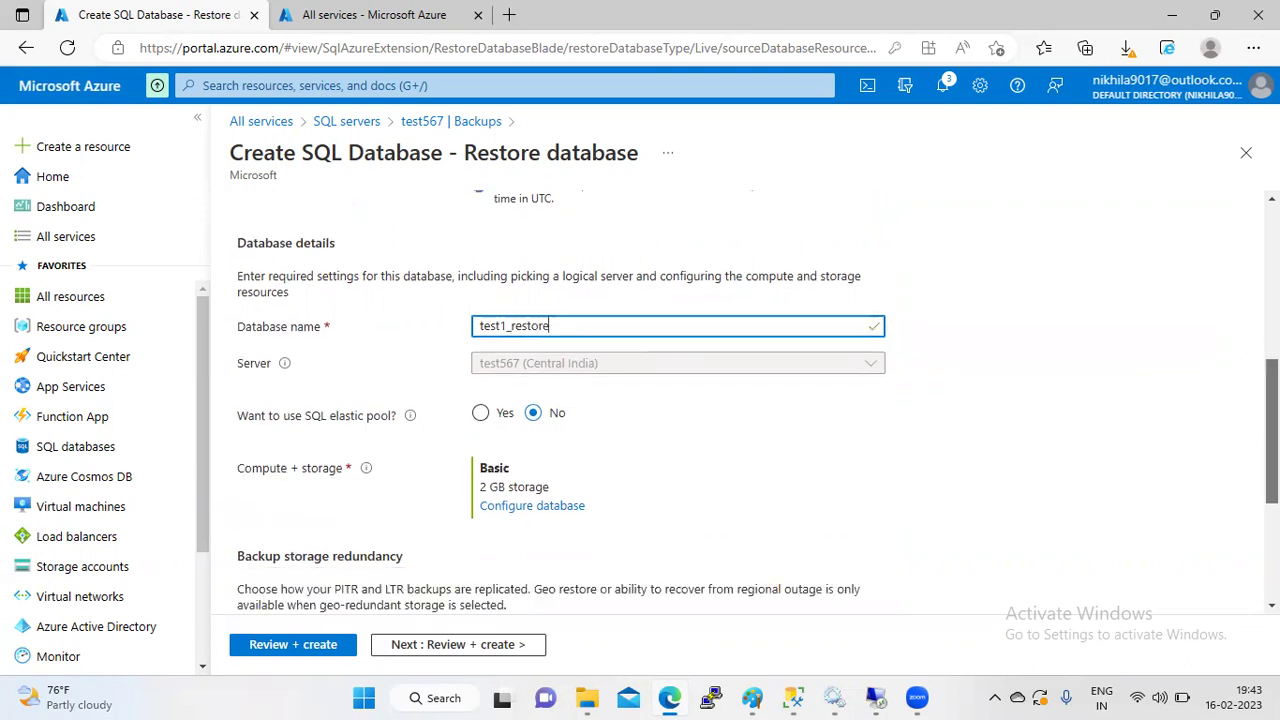
pyautogui.scroll(-2, 847, 400)
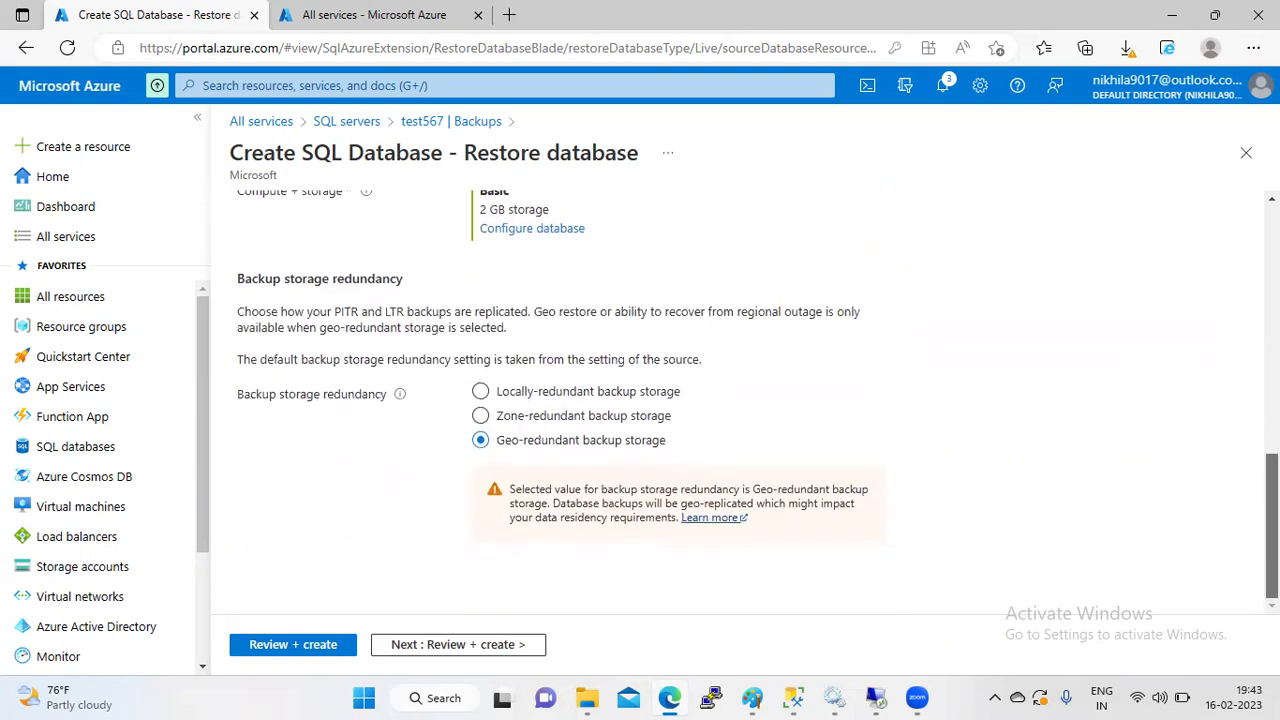
pyautogui.click(474, 646)
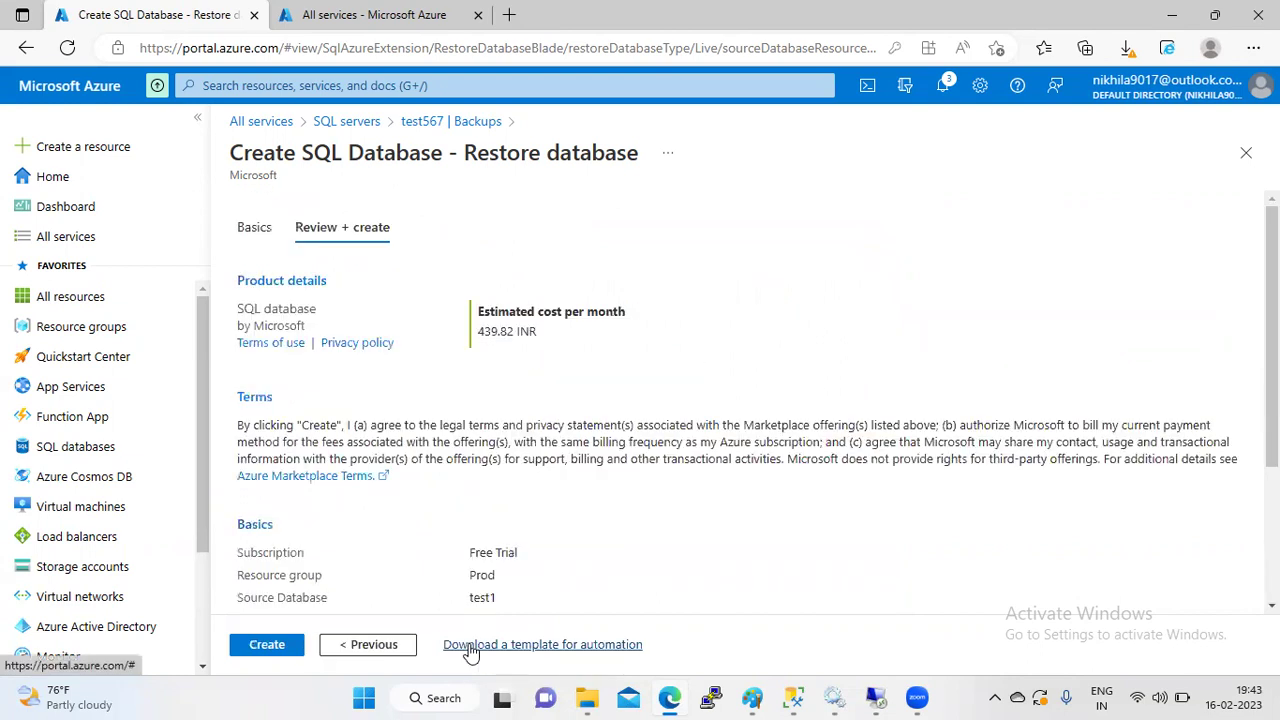
# - Create the test1_restore database, refresh to see the deployment accepted, then go to All services
pyautogui.click(262, 648)
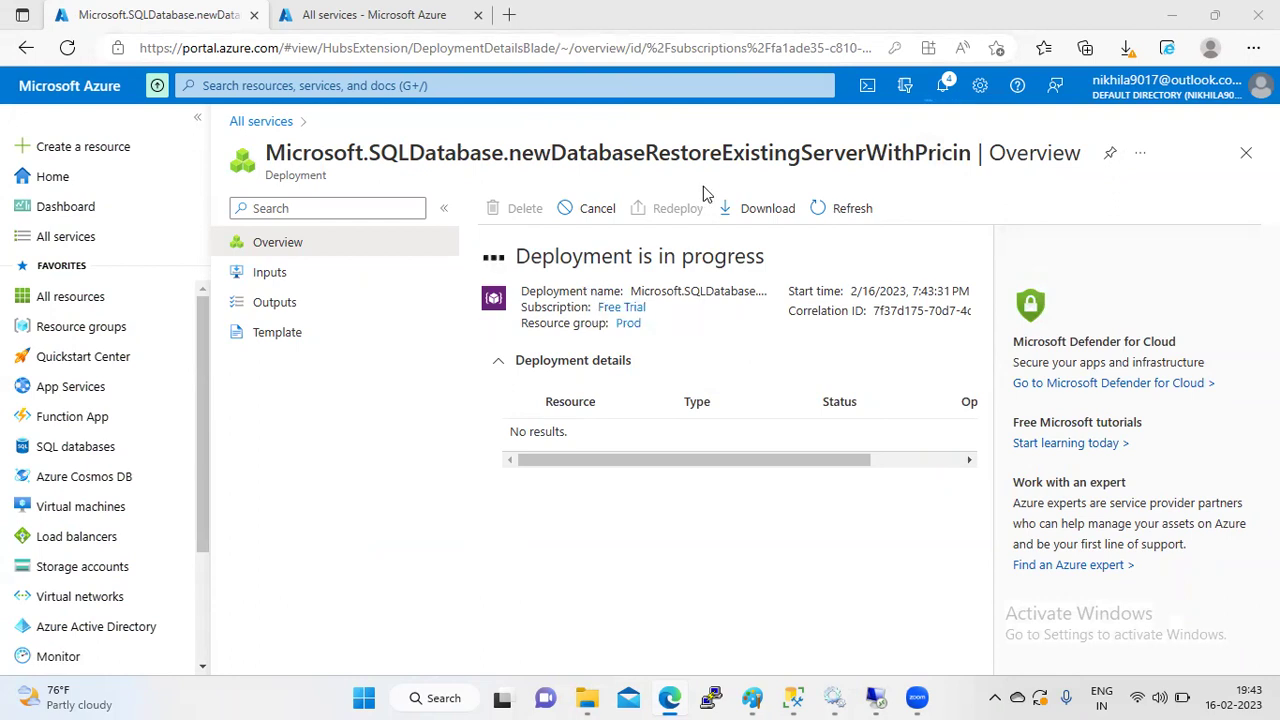
pyautogui.click(843, 214)
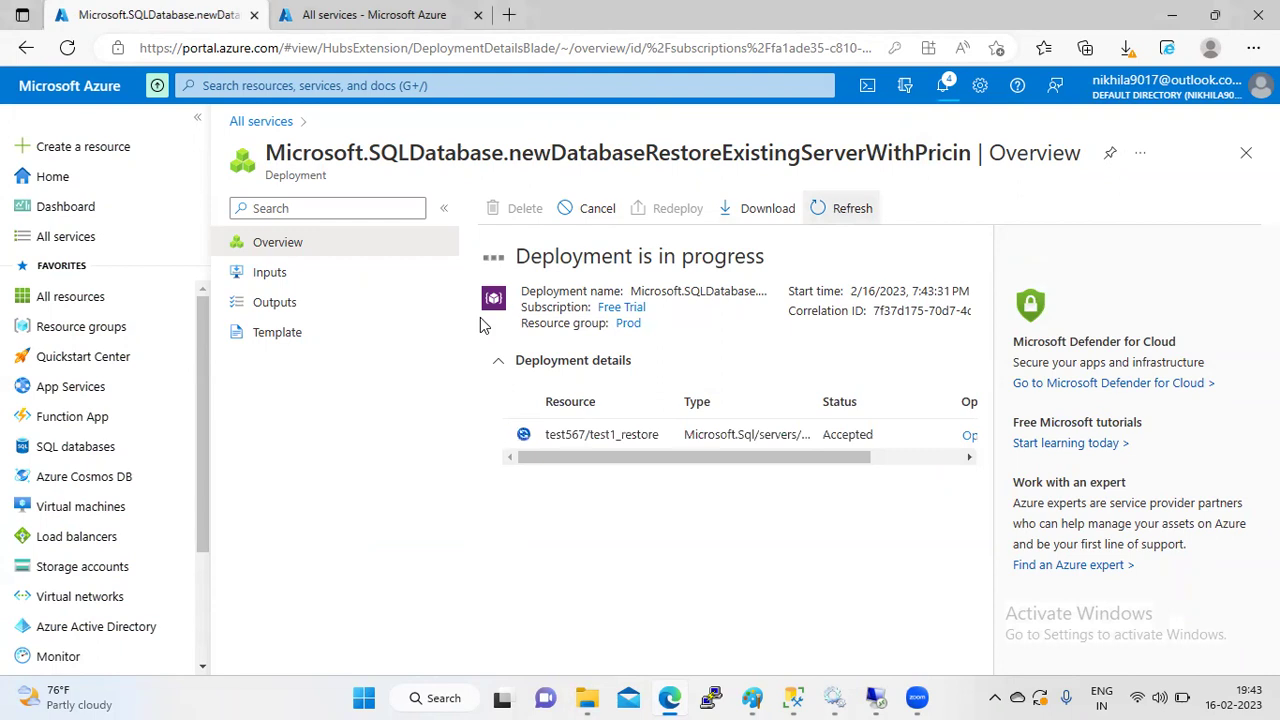
pyautogui.click(281, 111)
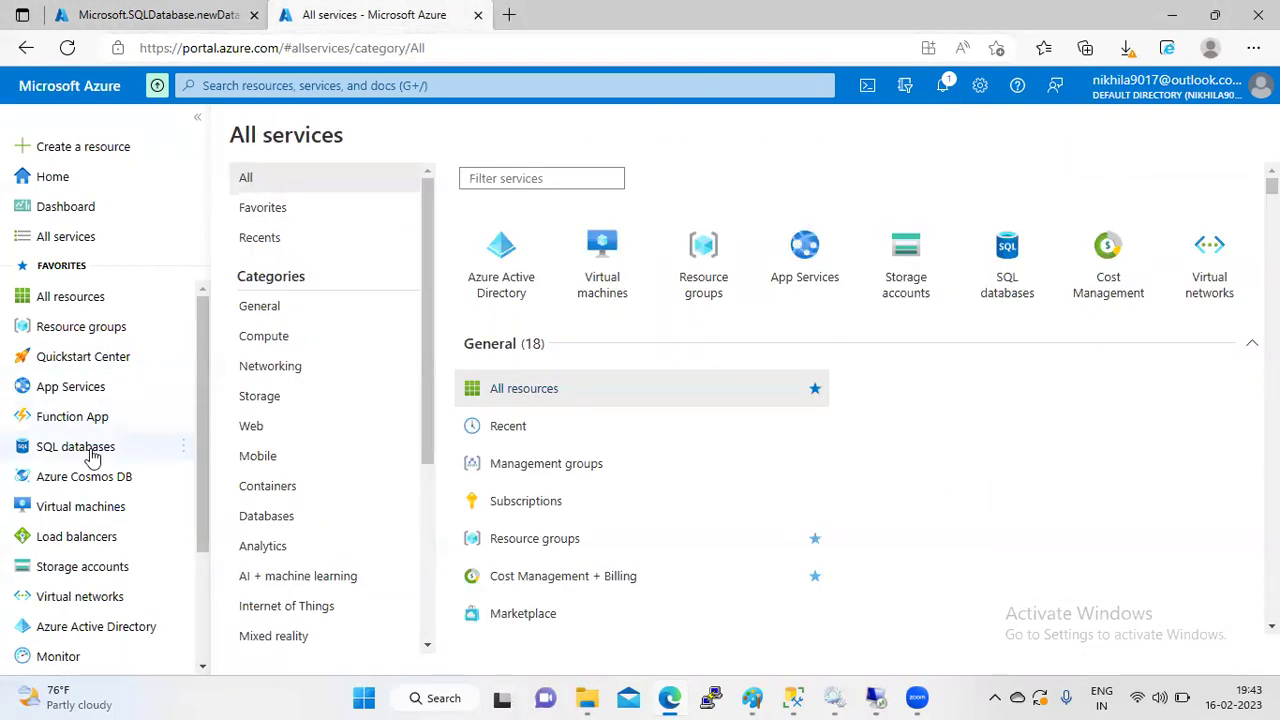
# - Filter services for 'sql', open SQL servers > test567, and show its Deleted databases
pyautogui.click(507, 177)
pyautogui.write('sql')
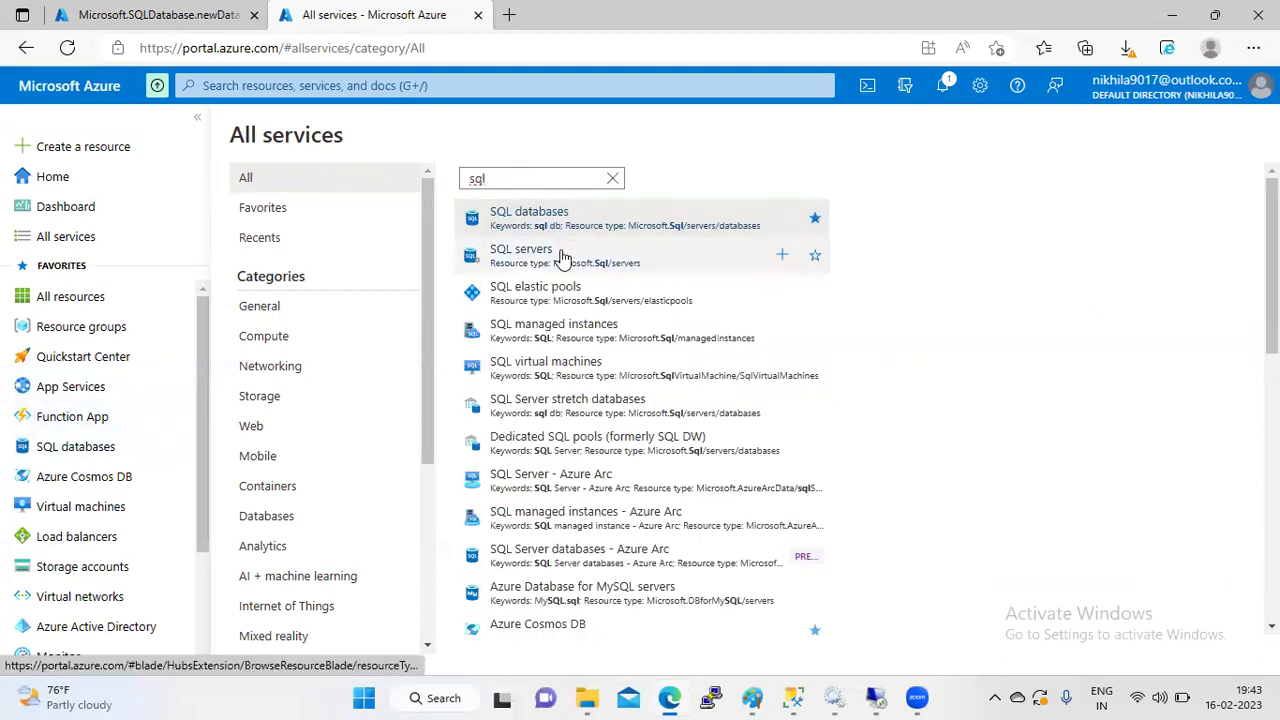
pyautogui.click(563, 257)
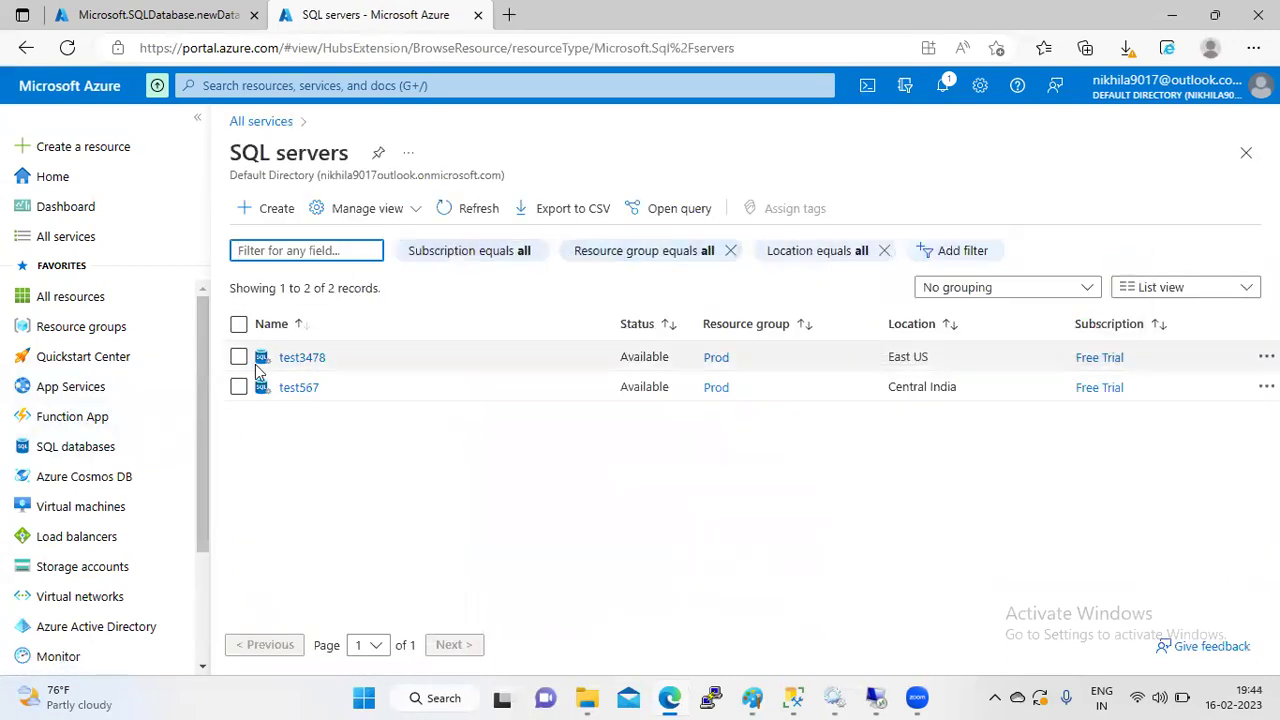
pyautogui.click(297, 389)
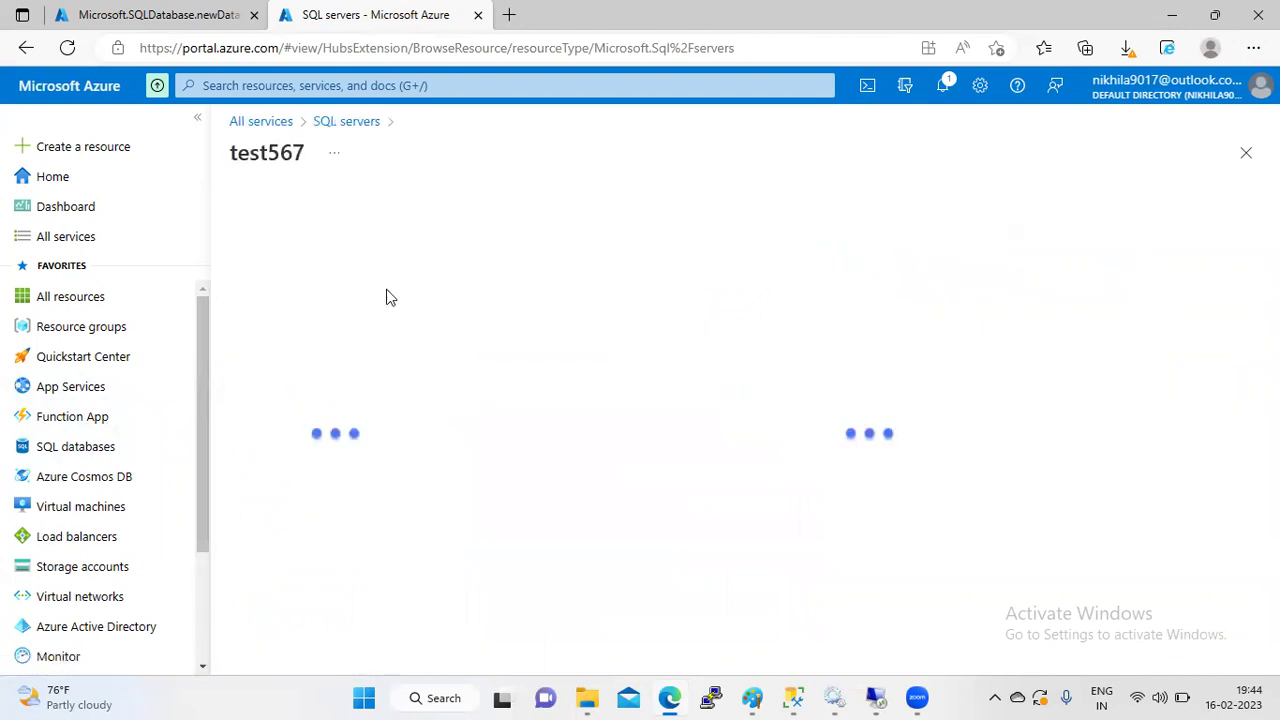
pyautogui.moveTo(448, 315); pyautogui.dragTo(448, 433)
pyautogui.click(310, 401)
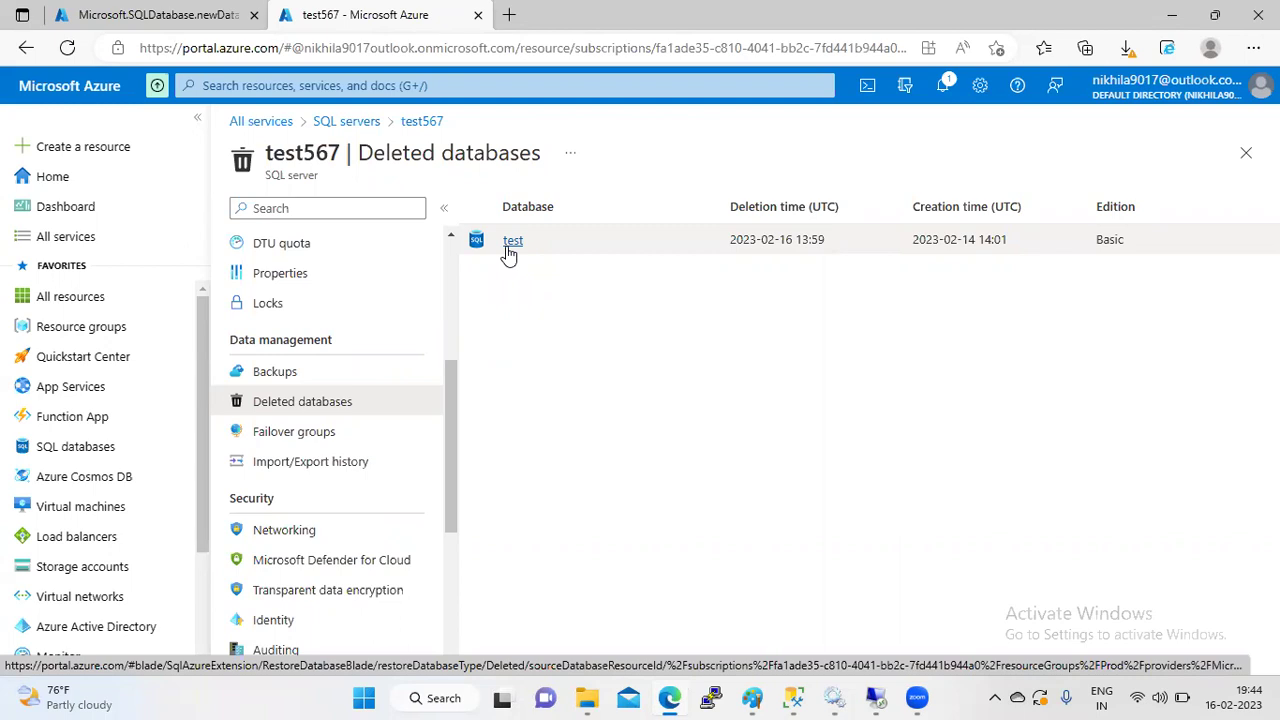
# - Restore deleted database test with the new database named test, then review and create
pyautogui.click(510, 243)
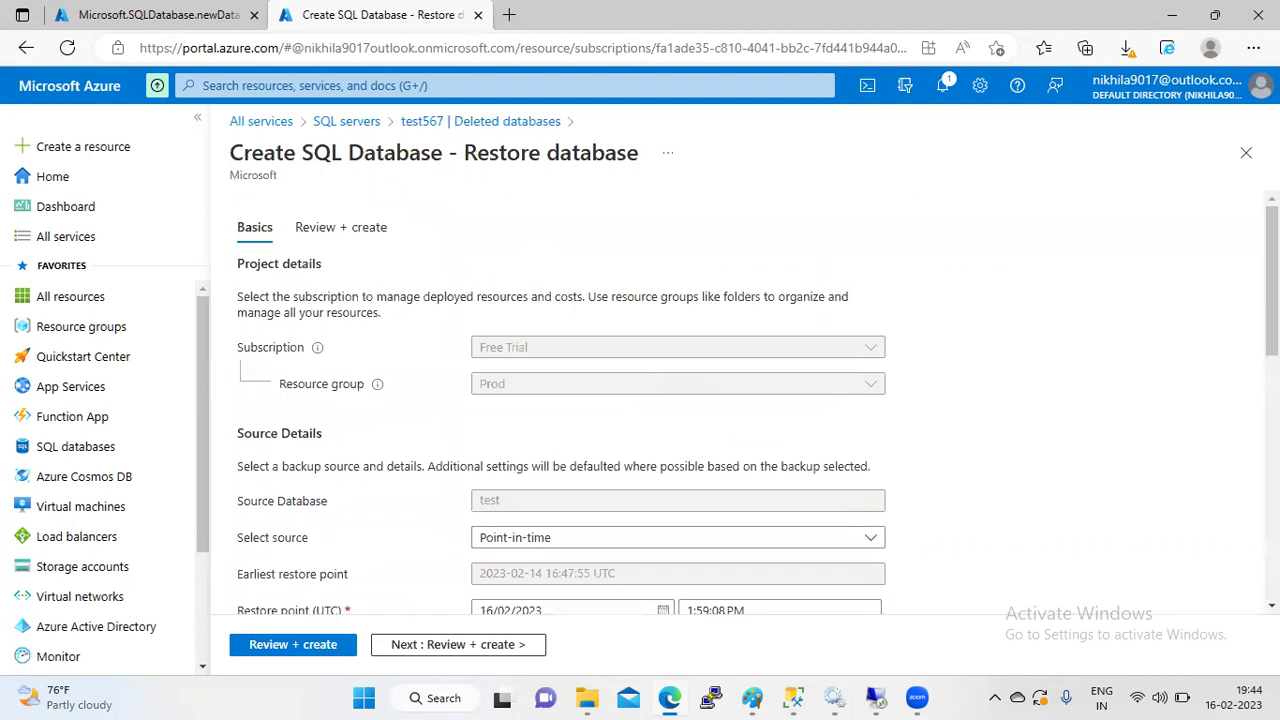
pyautogui.scroll(-3, 1270, 360)
pyautogui.scroll(-1, 678, 400)
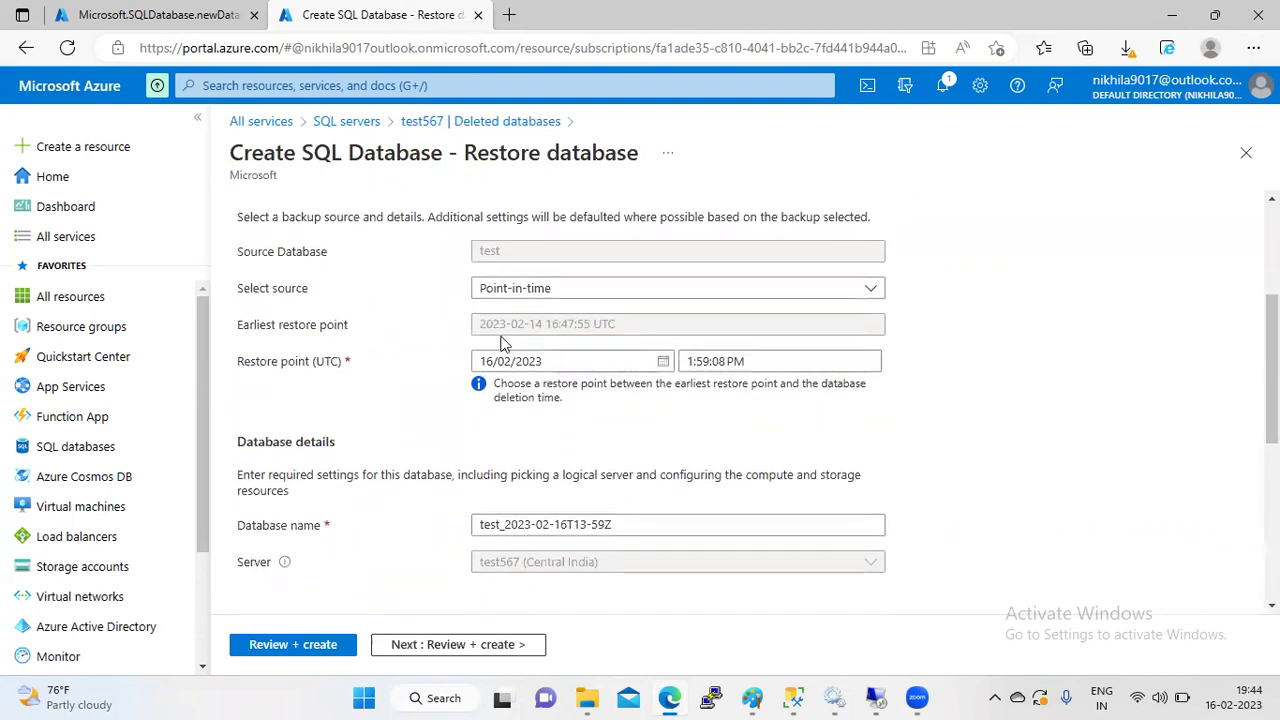
pyautogui.click(753, 355)
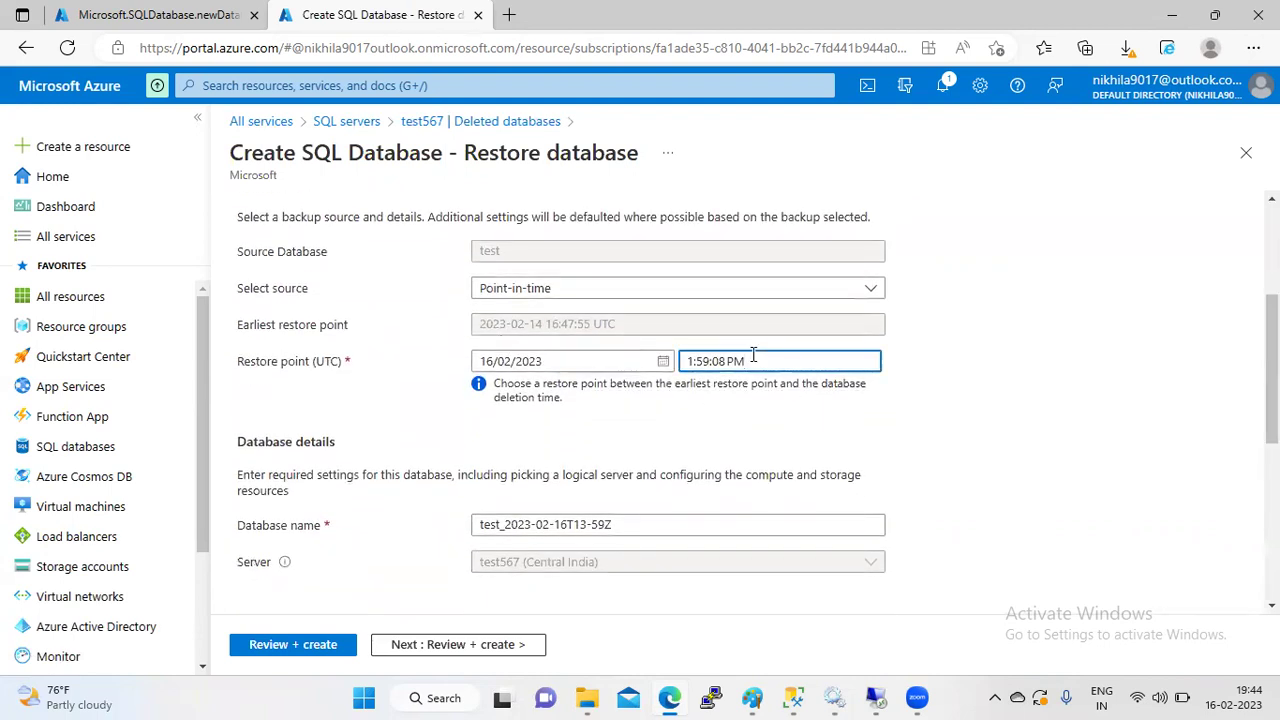
pyautogui.tripleClick(753, 355)
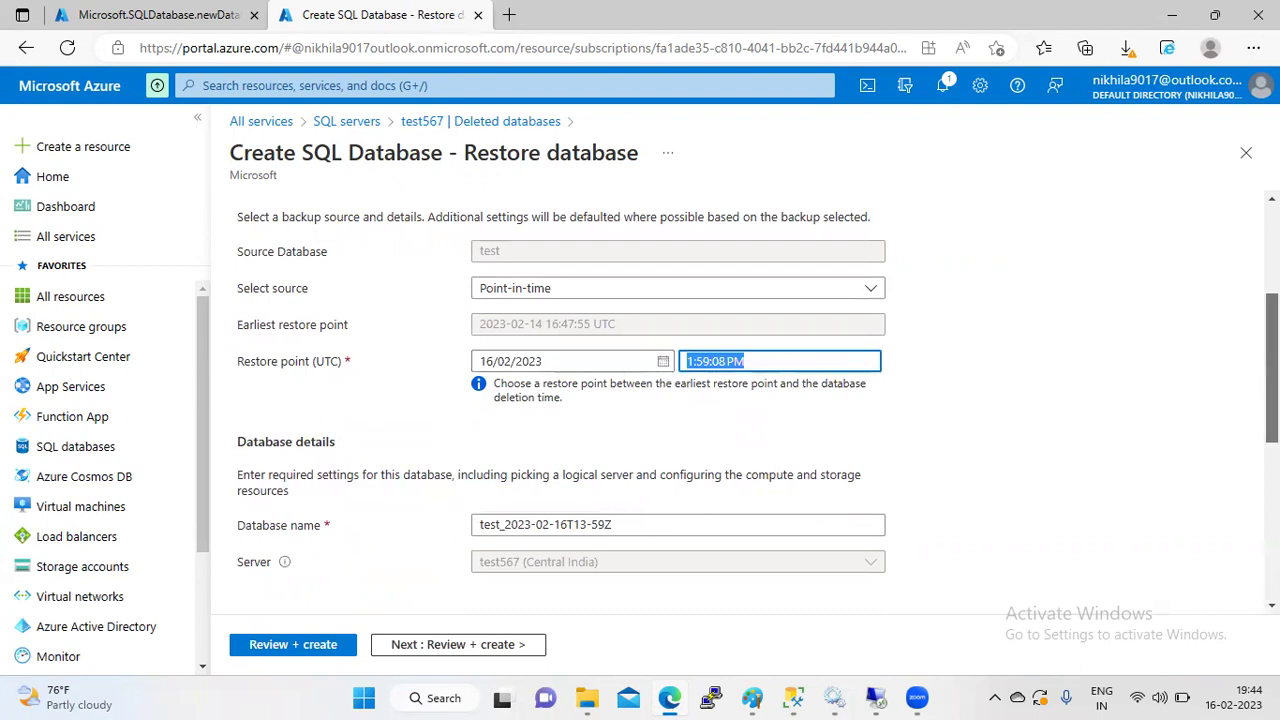
pyautogui.scroll(-2, 746, 411)
pyautogui.click(657, 372)
pyautogui.press('BackSpace')
pyautogui.press('BackSpace')
pyautogui.press('BackSpace')
pyautogui.press('BackSpace')
pyautogui.press('BackSpace')
pyautogui.press('BackSpace')
pyautogui.press('BackSpace')
pyautogui.press('BackSpace')
pyautogui.press('BackSpace')
pyautogui.press('BackSpace')
pyautogui.press('BackSpace')
pyautogui.press('BackSpace')
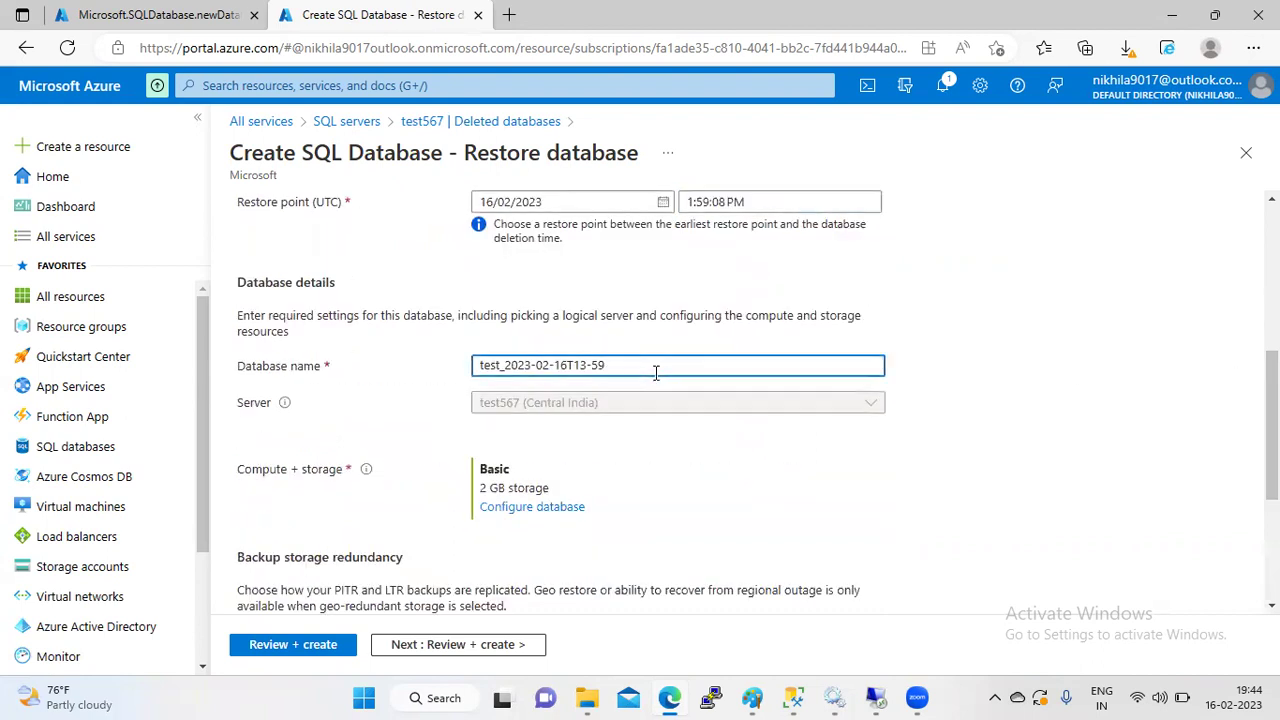
pyautogui.press('BackSpace')
pyautogui.press('BackSpace')
pyautogui.press('BackSpace')
pyautogui.press('BackSpace')
pyautogui.press('BackSpace')
pyautogui.press('BackSpace')
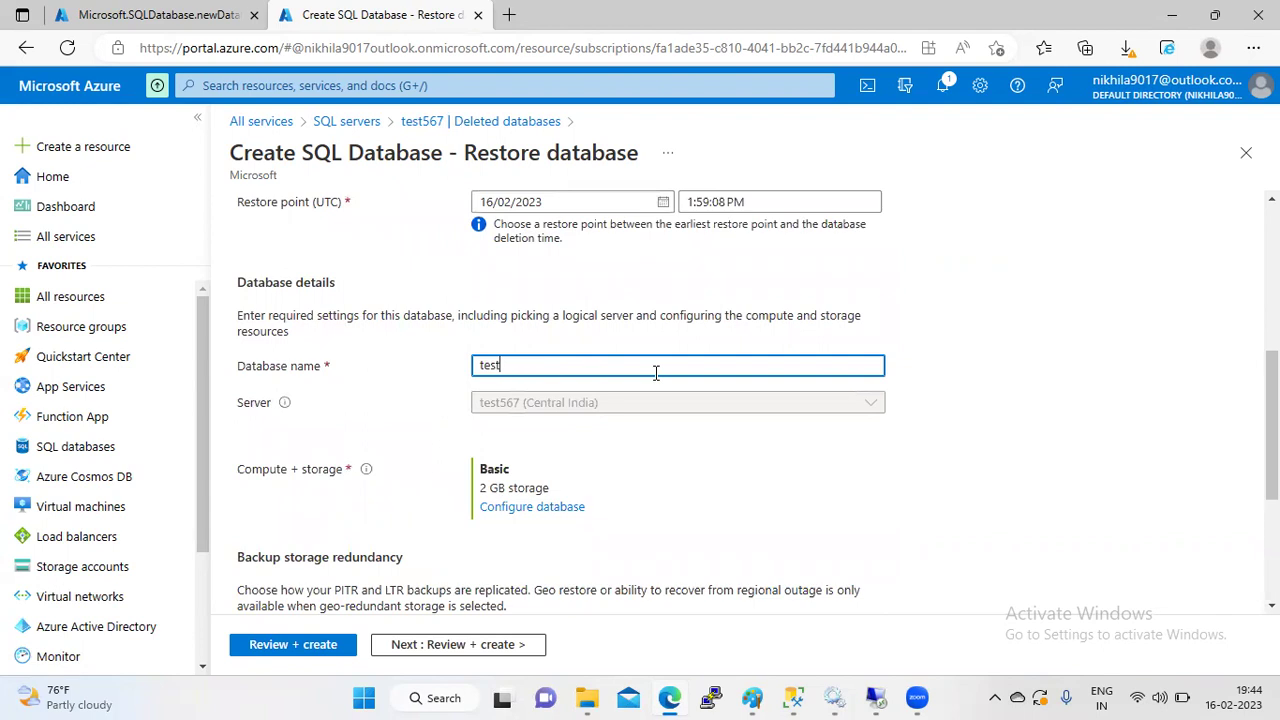
pyautogui.scroll(-3, 836, 552)
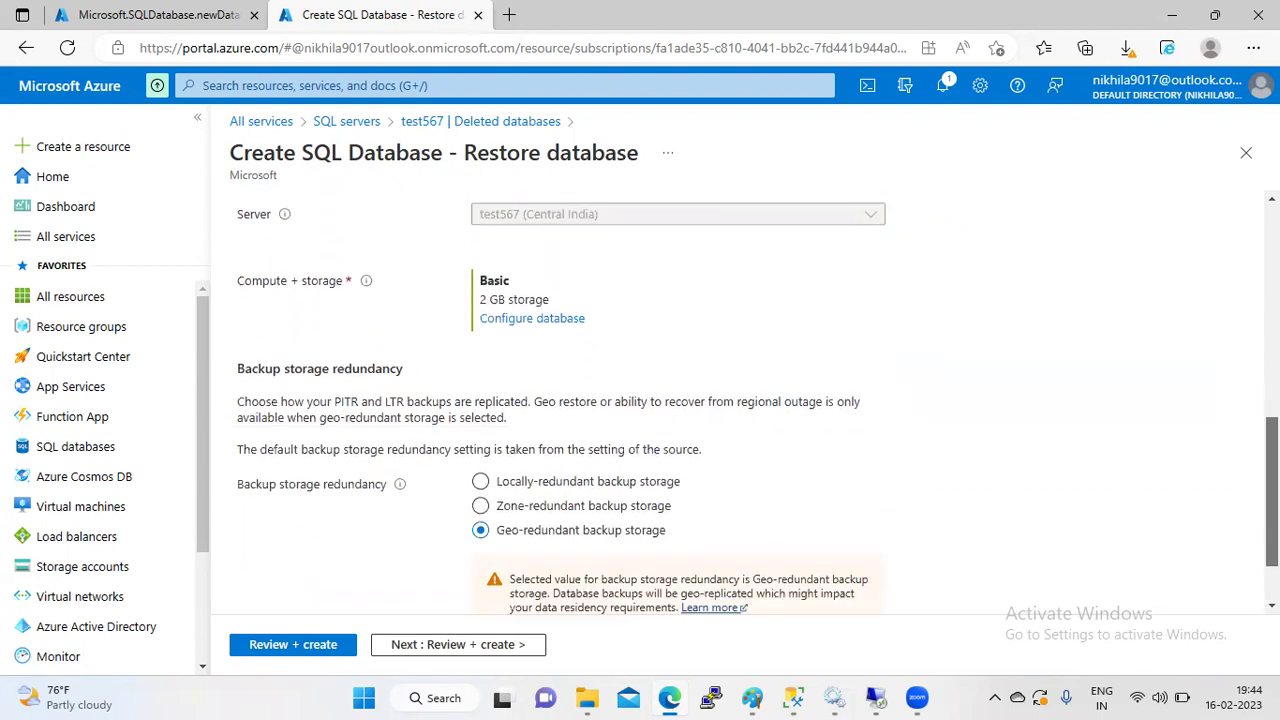
pyautogui.click(300, 649)
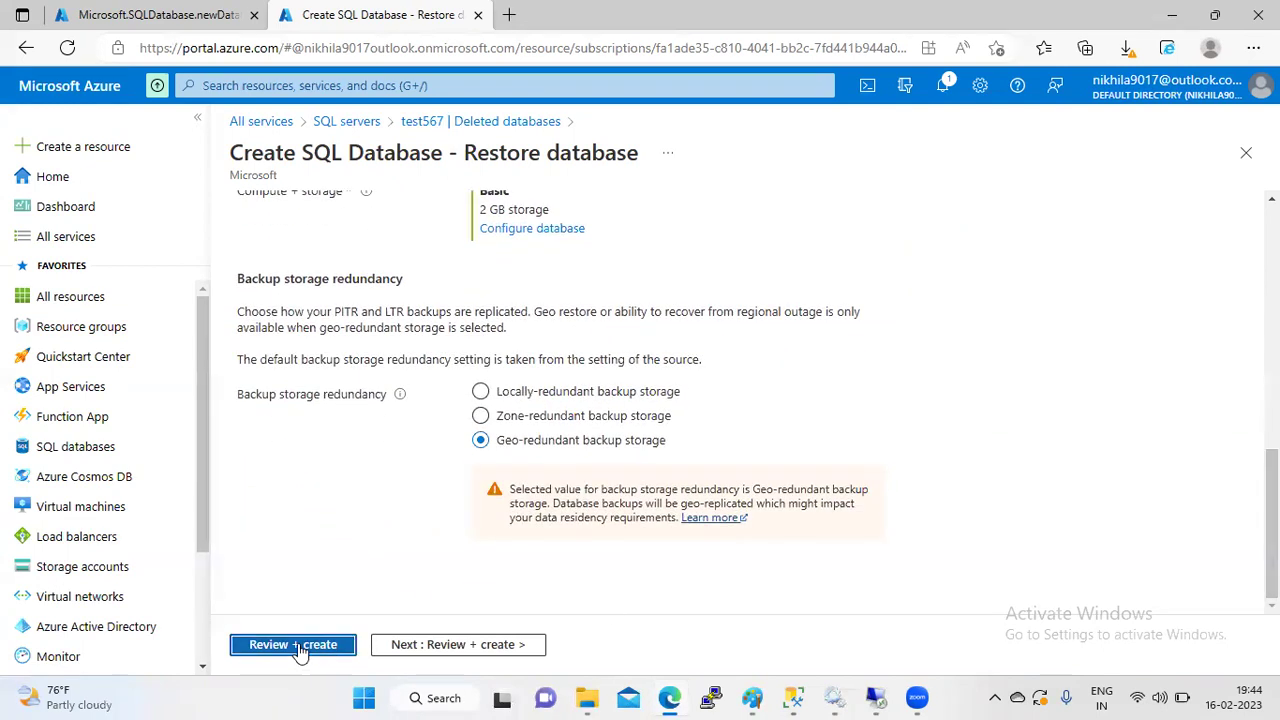
pyautogui.click(267, 645)
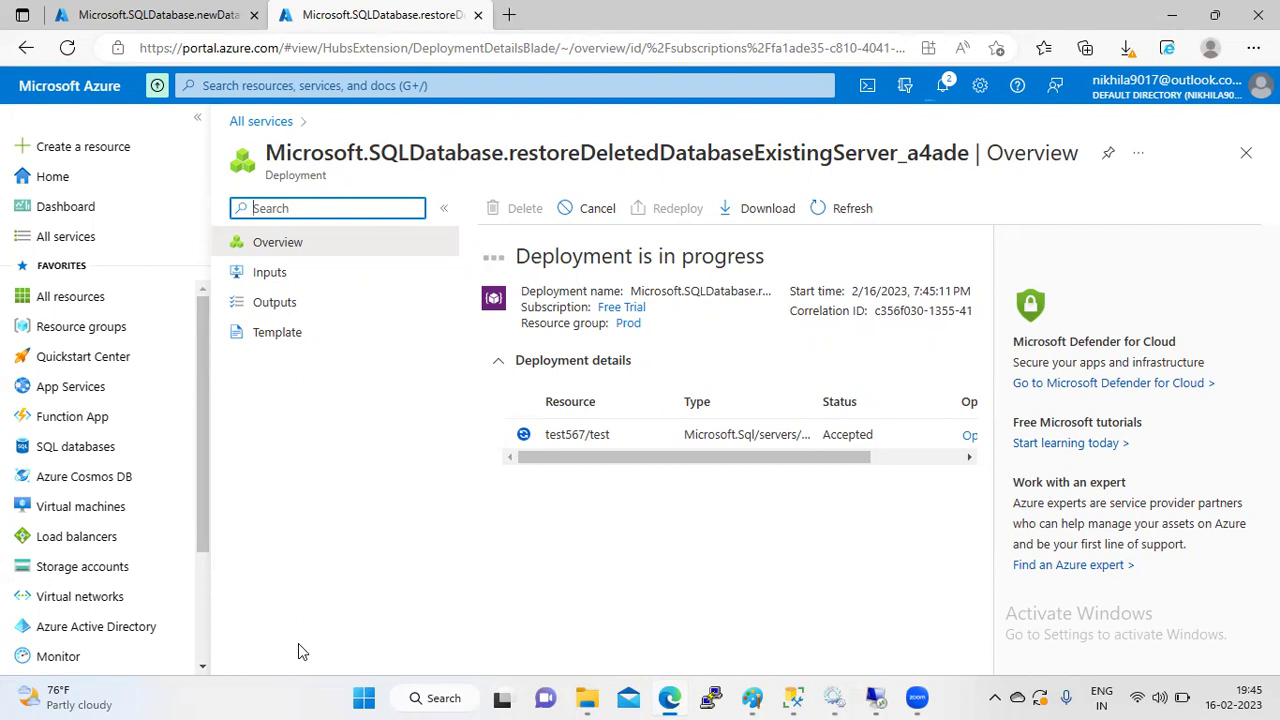
# - Refresh the deployment overview and check the restore progress in Notifications
pyautogui.click(855, 207)
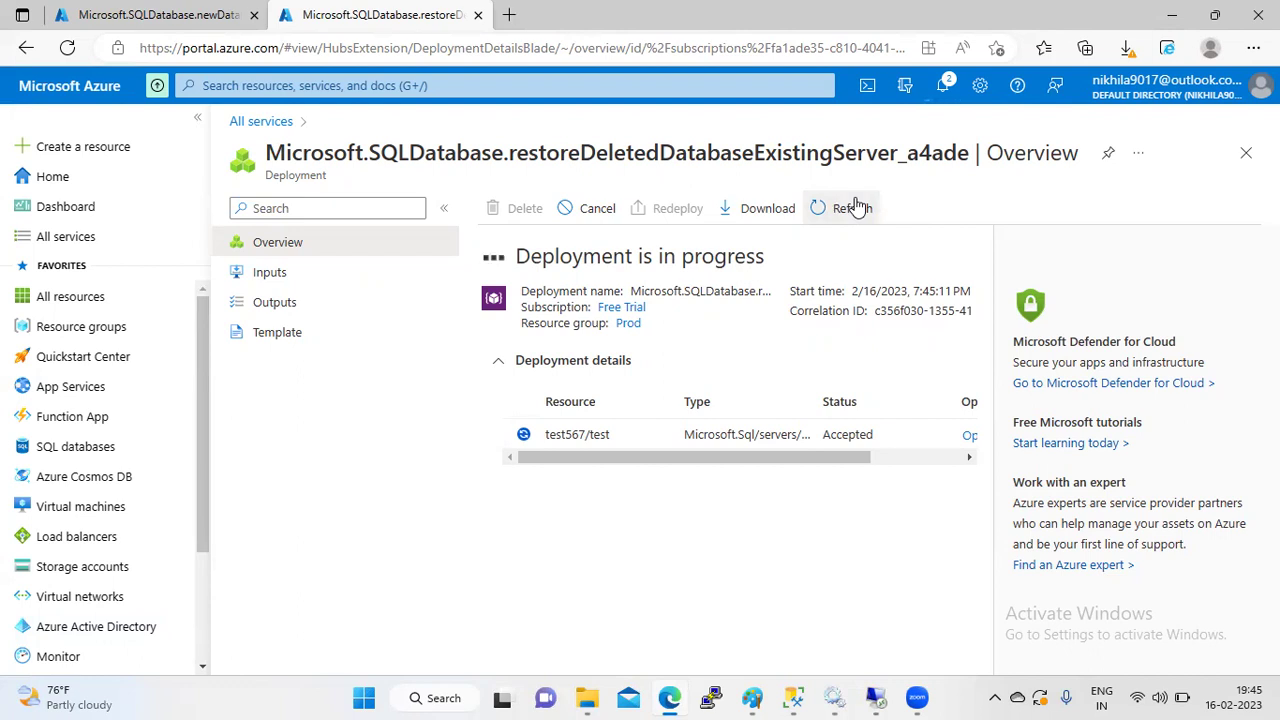
pyautogui.click(942, 85)
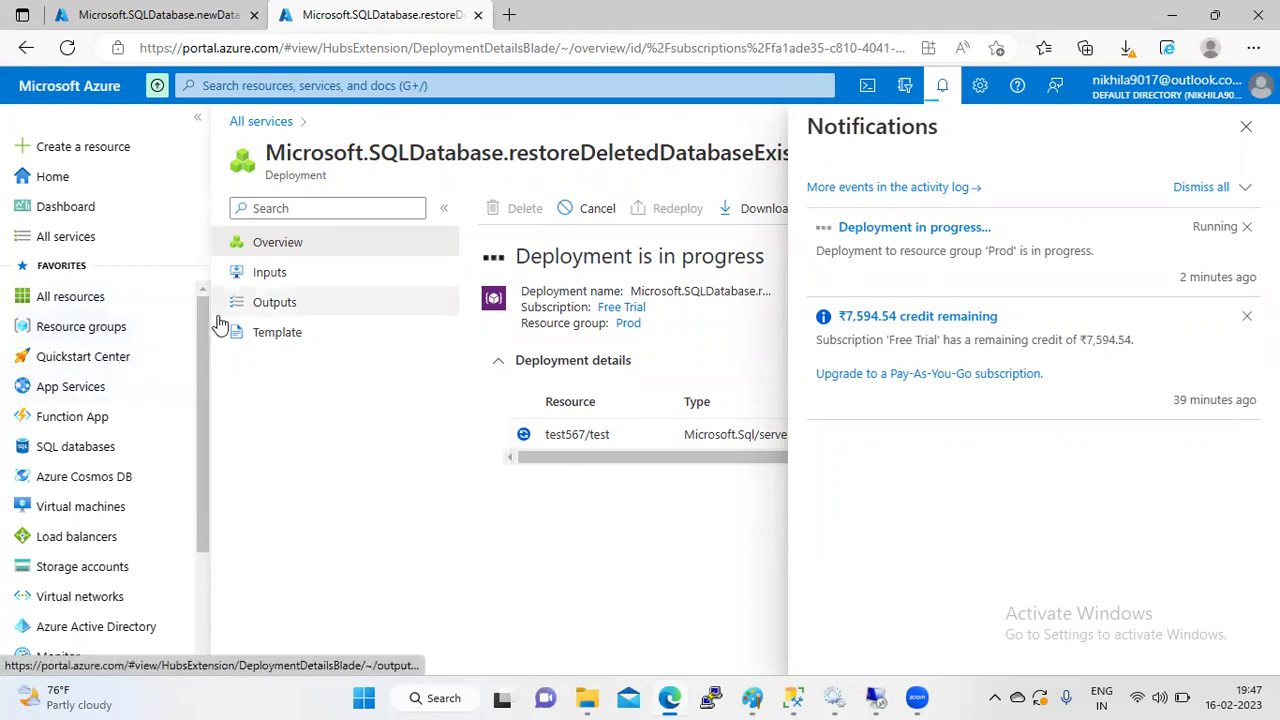
# - Switch to the other tab and refresh the SQL databases list
pyautogui.hotkey('ctrl', 'shift', 'Tab')
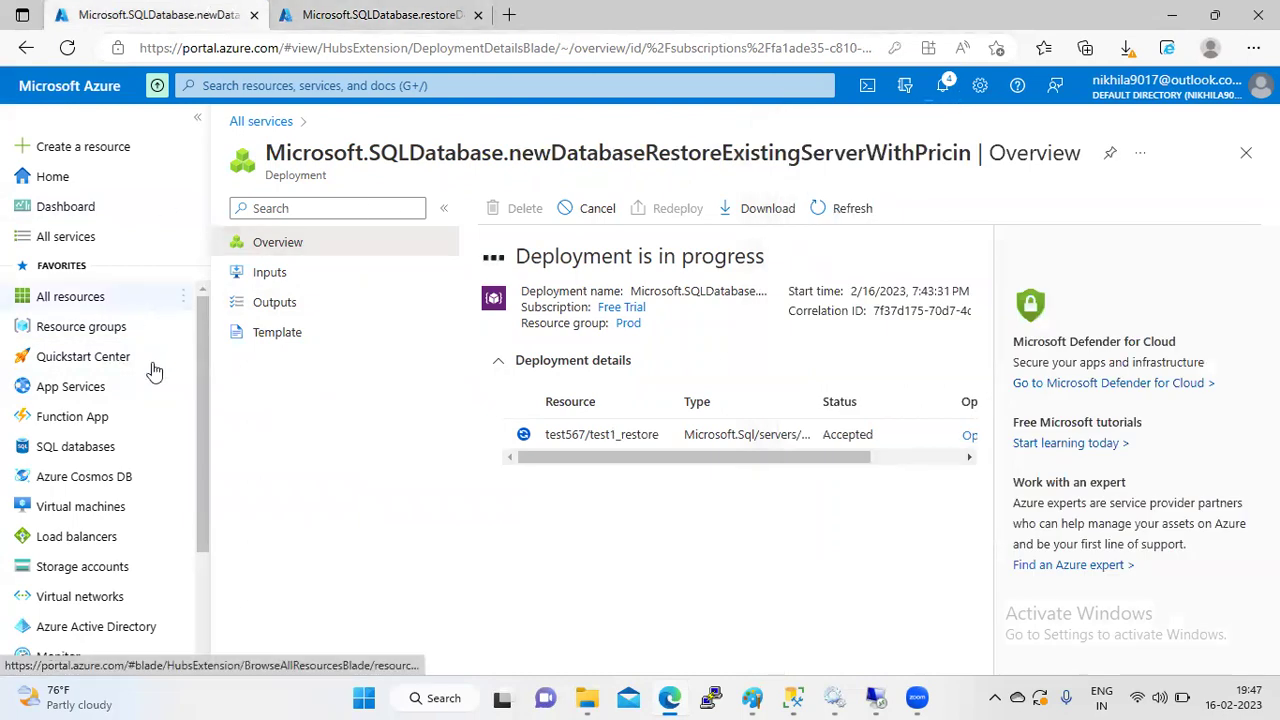
pyautogui.click(128, 450)
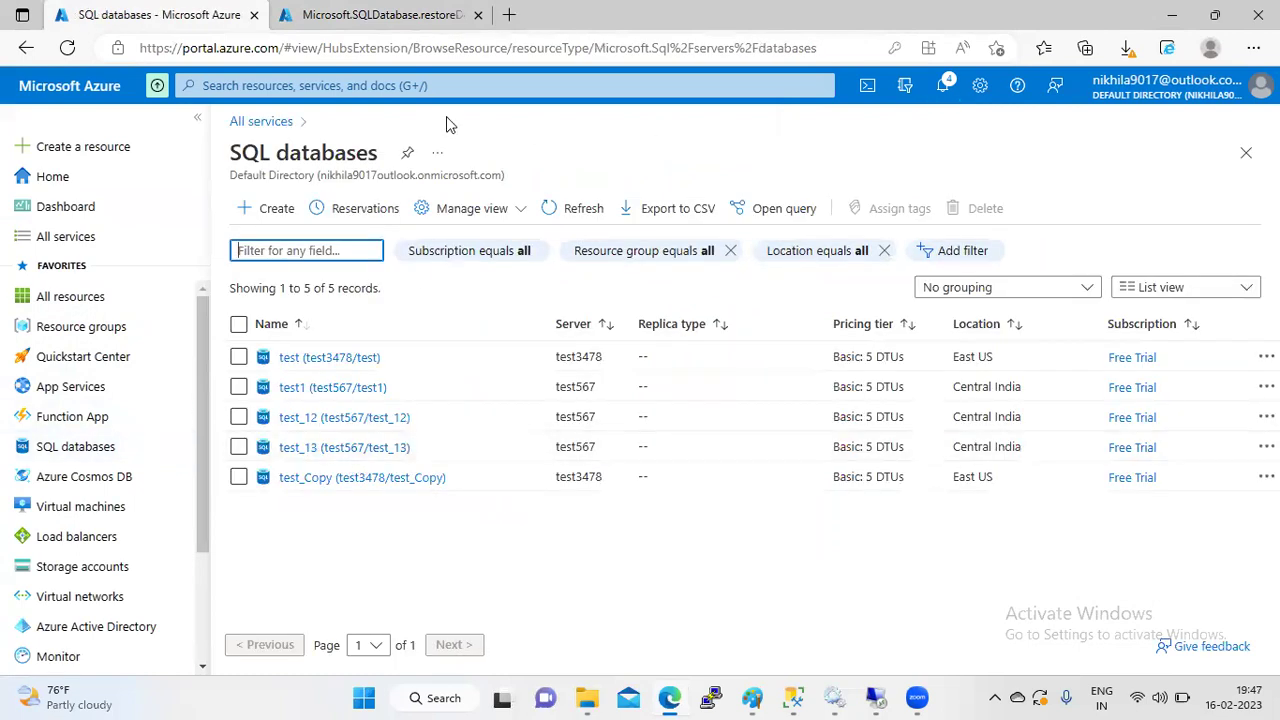
pyautogui.click(562, 210)
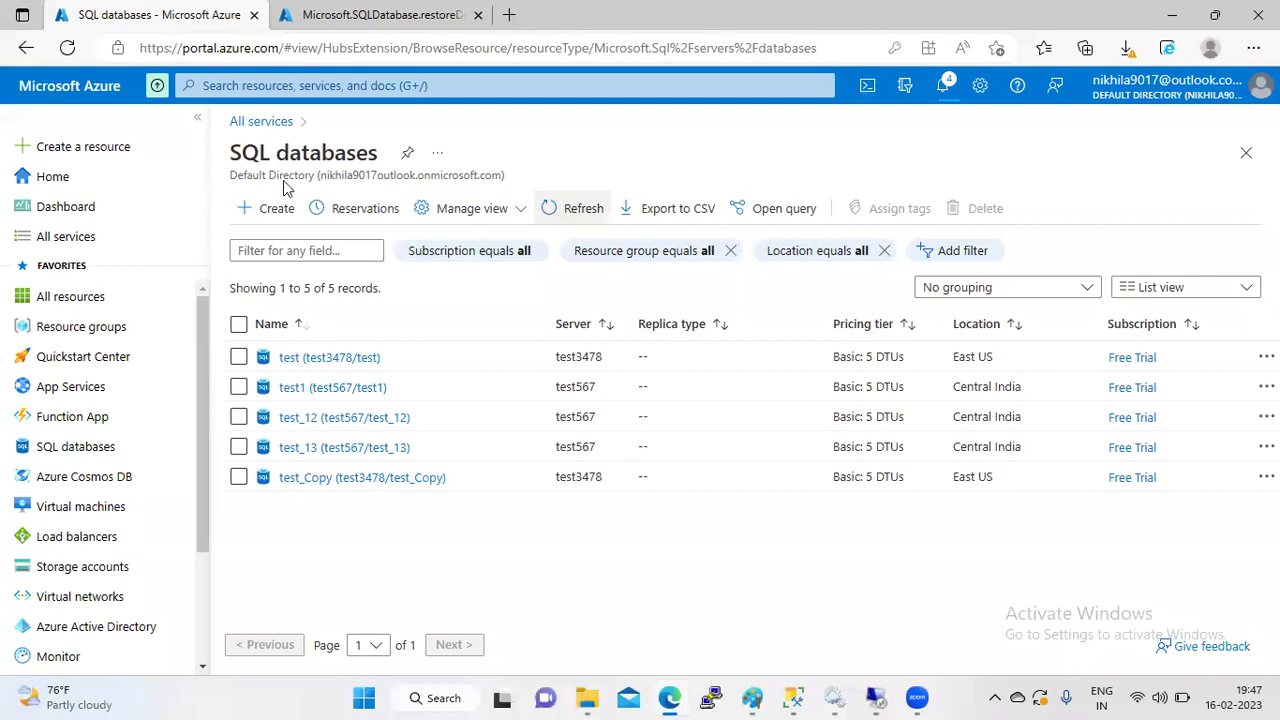
# - Search the portal for 'sql' and open the SQL servers list
pyautogui.click(80, 240)
pyautogui.click(303, 87)
pyautogui.write('sql')
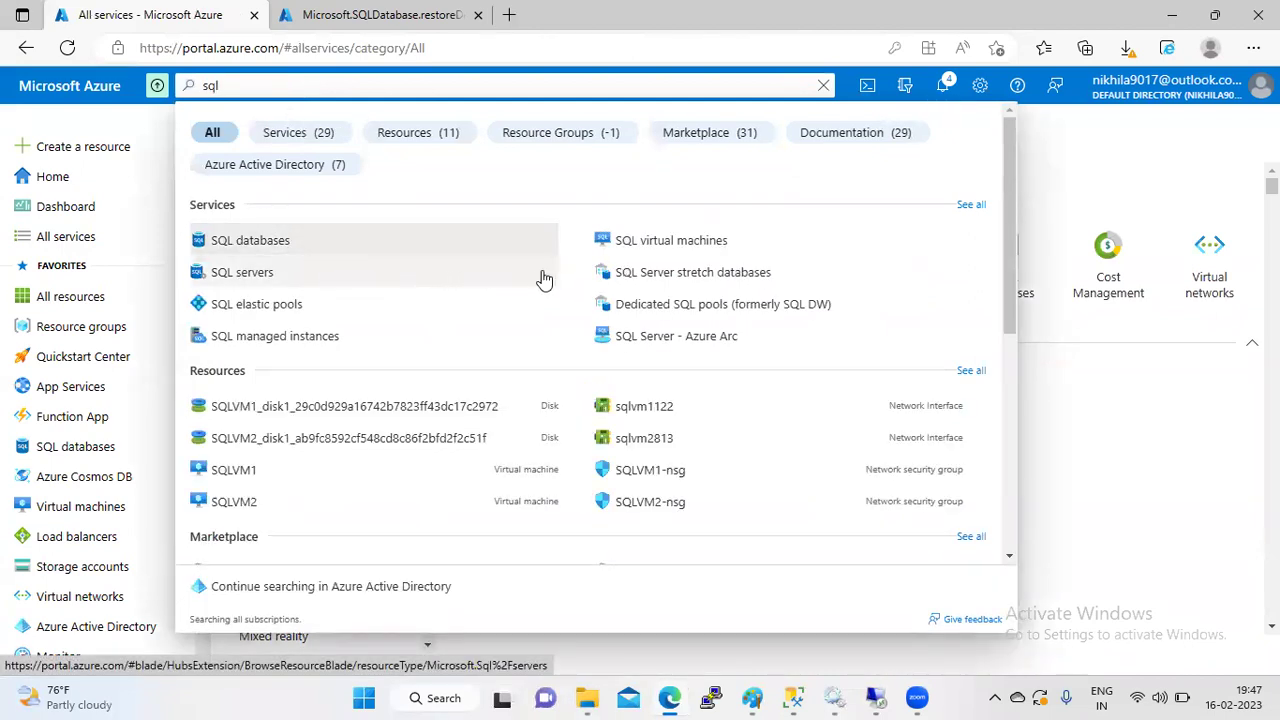
pyautogui.click(395, 275)
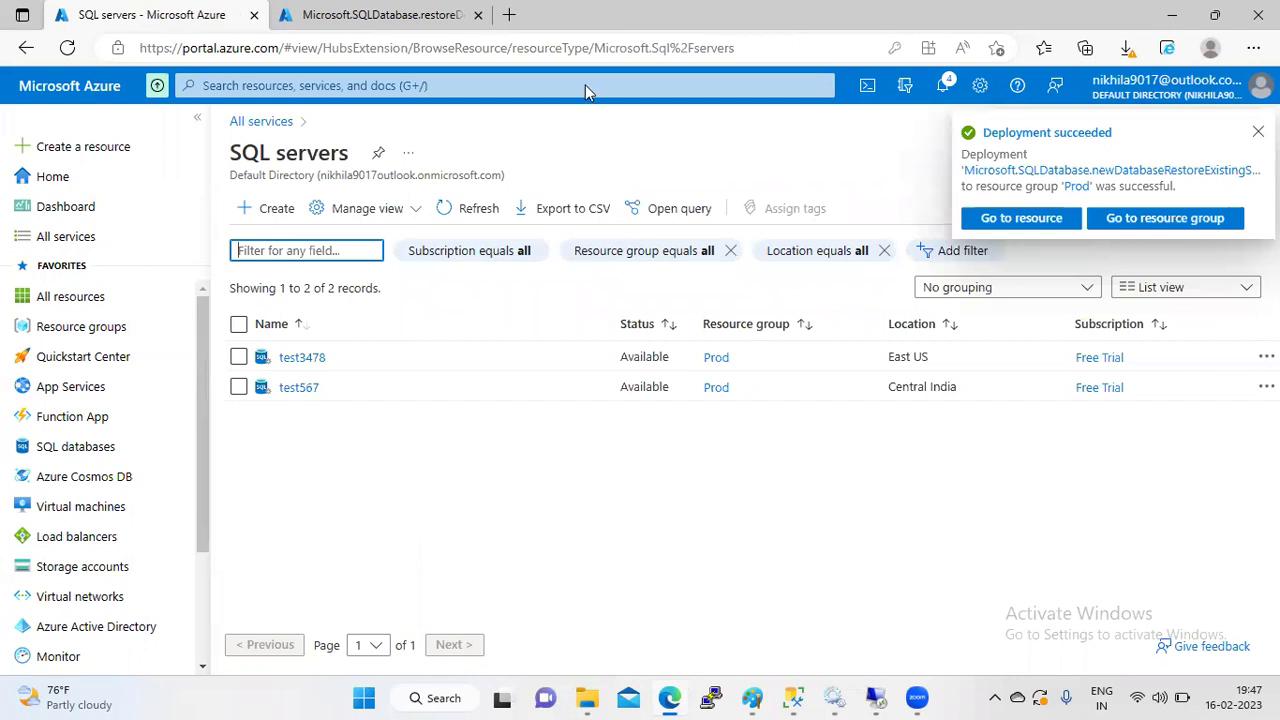
pyautogui.hotkey('ctrl', 'Tab')
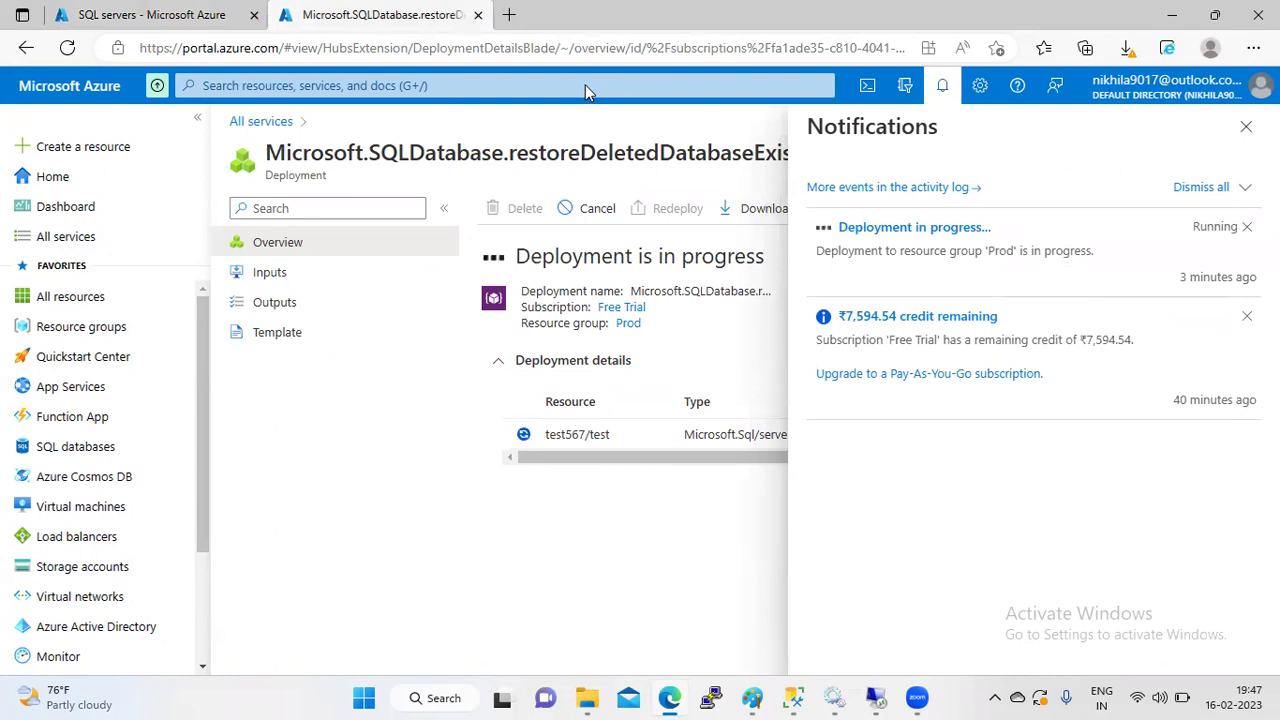
pyautogui.click(217, 12)
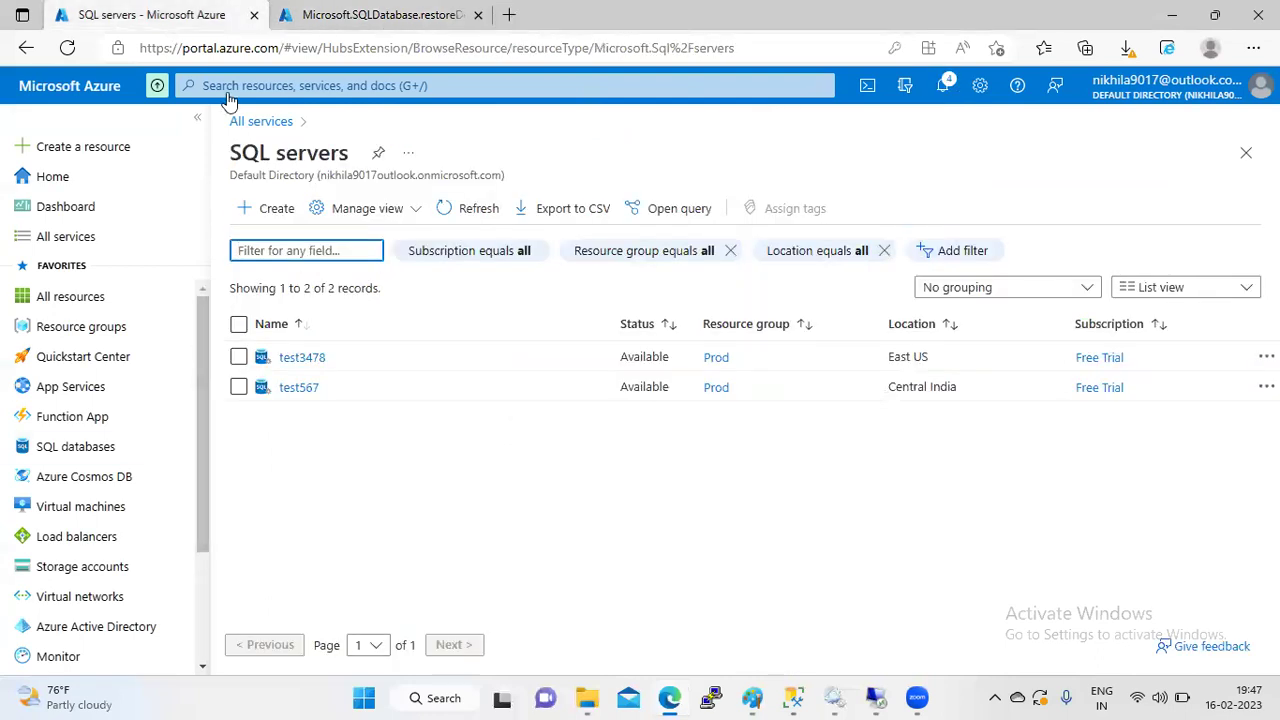
# - Open the restore form for deleted database test on server test567
pyautogui.click(300, 389)
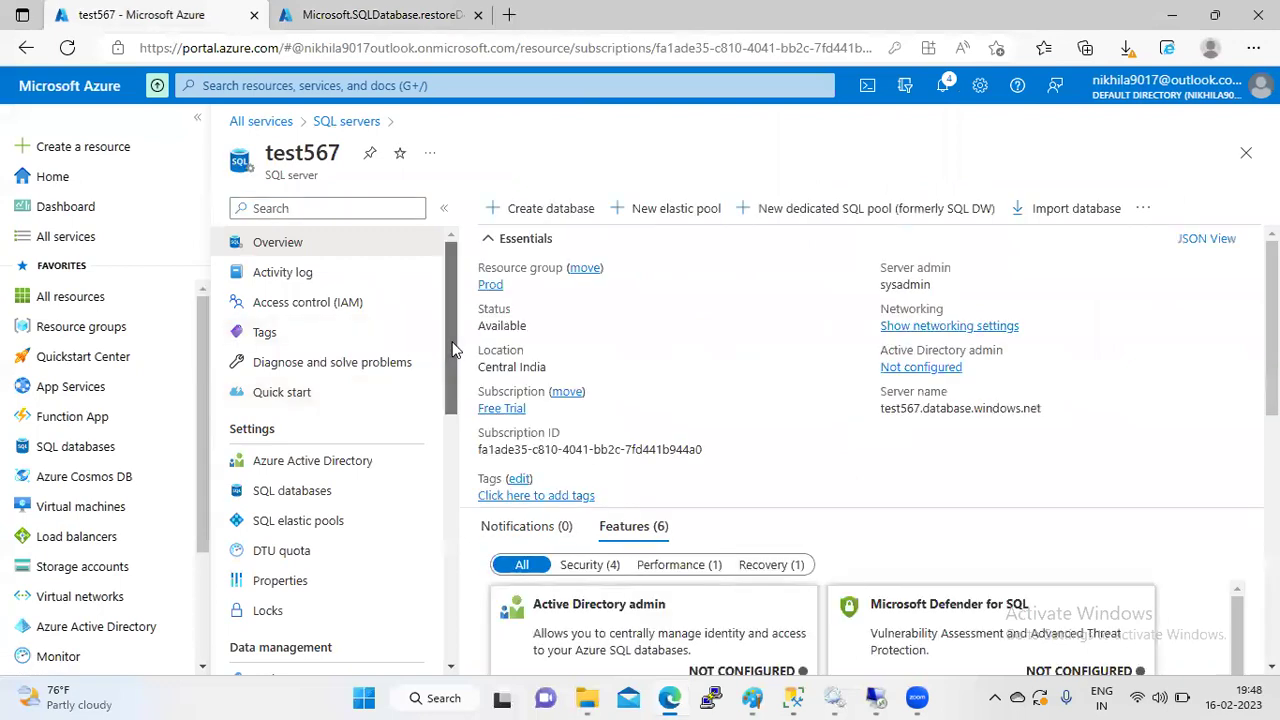
pyautogui.moveTo(448, 350); pyautogui.dragTo(456, 476)
pyautogui.click(330, 386)
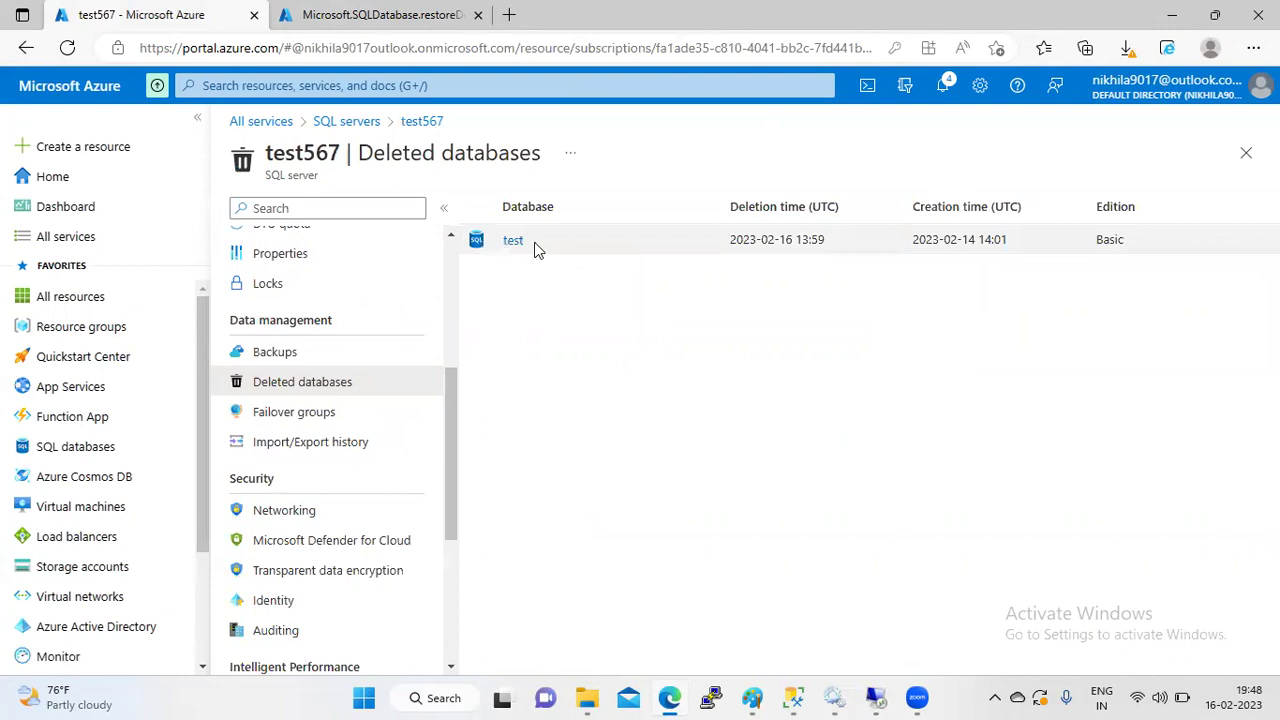
pyautogui.click(511, 243)
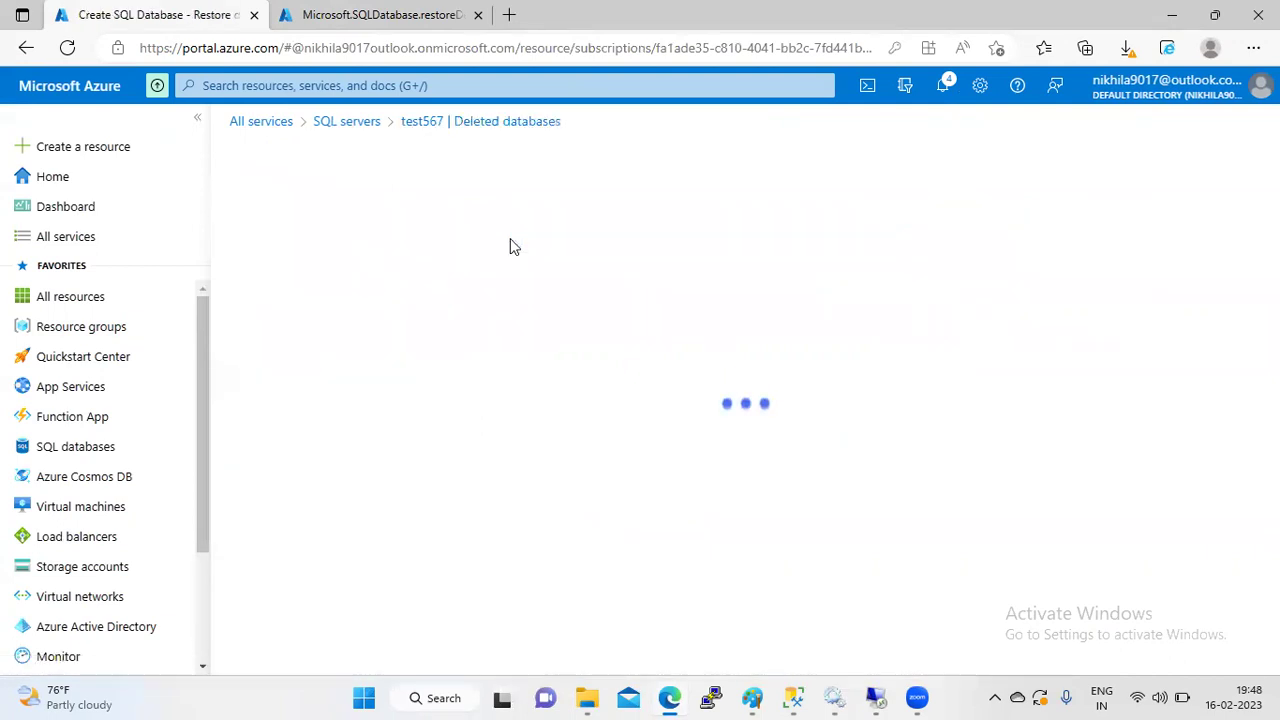
pyautogui.moveTo(1272, 280); pyautogui.dragTo(1272, 380)
# - Set the restore point date to 16 February 2023 after briefly trying 14 February
pyautogui.click(562, 330)
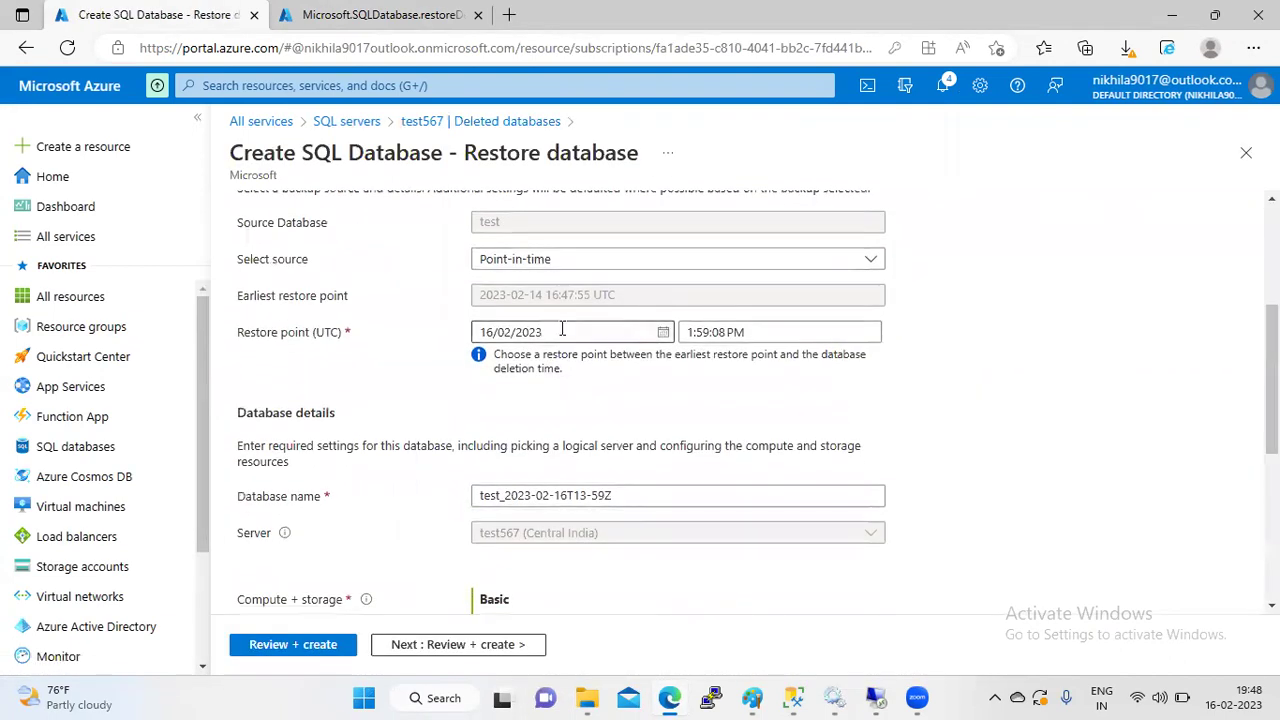
pyautogui.click(663, 334)
pyautogui.click(548, 476)
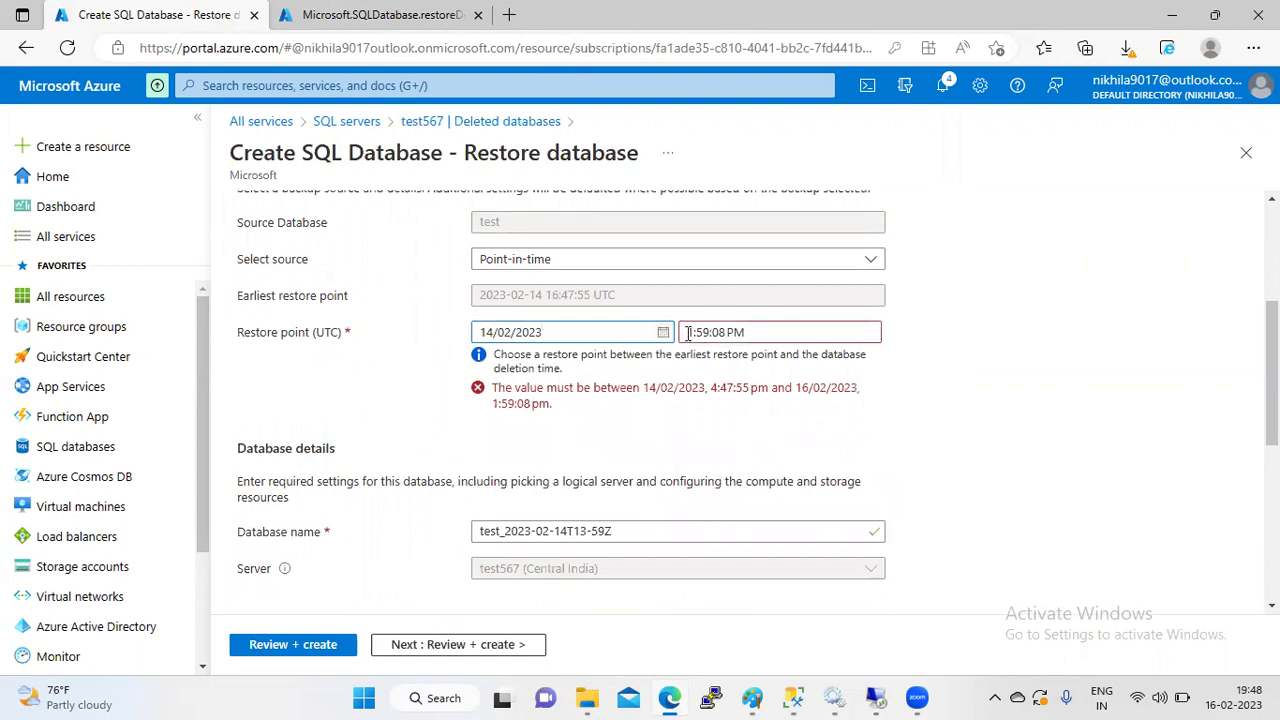
pyautogui.click(663, 333)
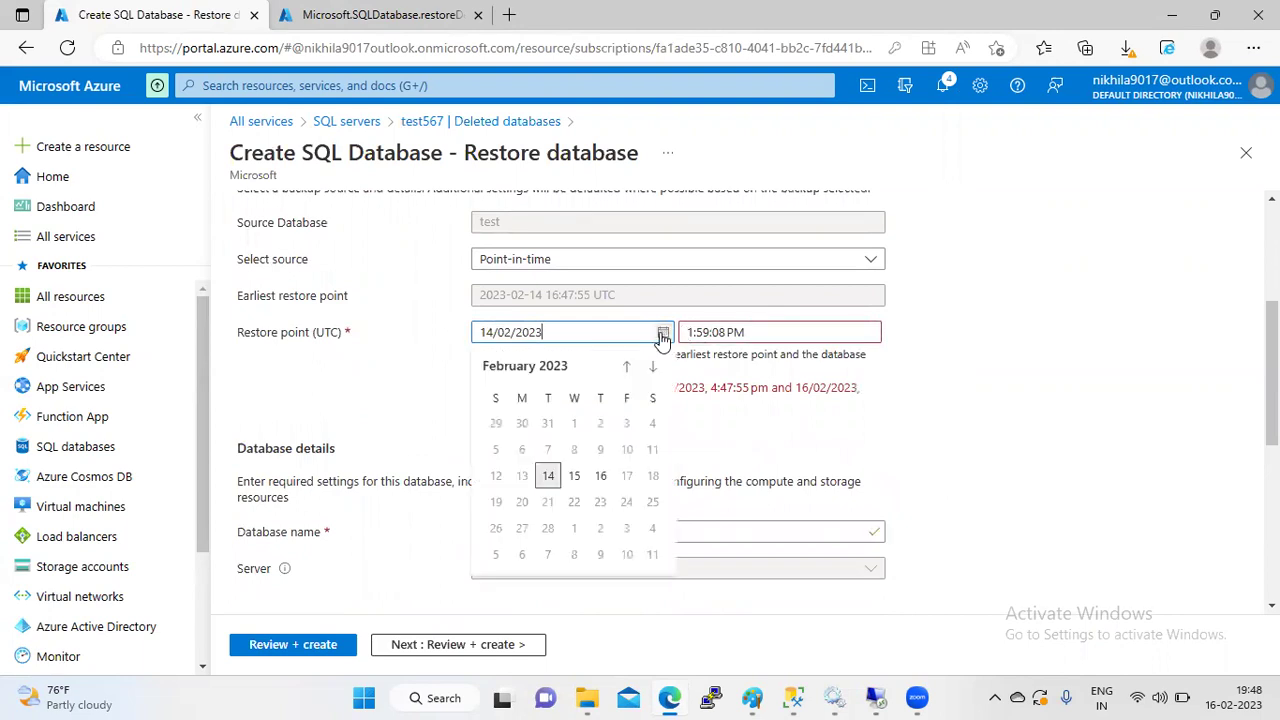
pyautogui.click(602, 478)
# - Change the restore point time to 1:59:08 AM, then close the restore form
pyautogui.click(775, 332)
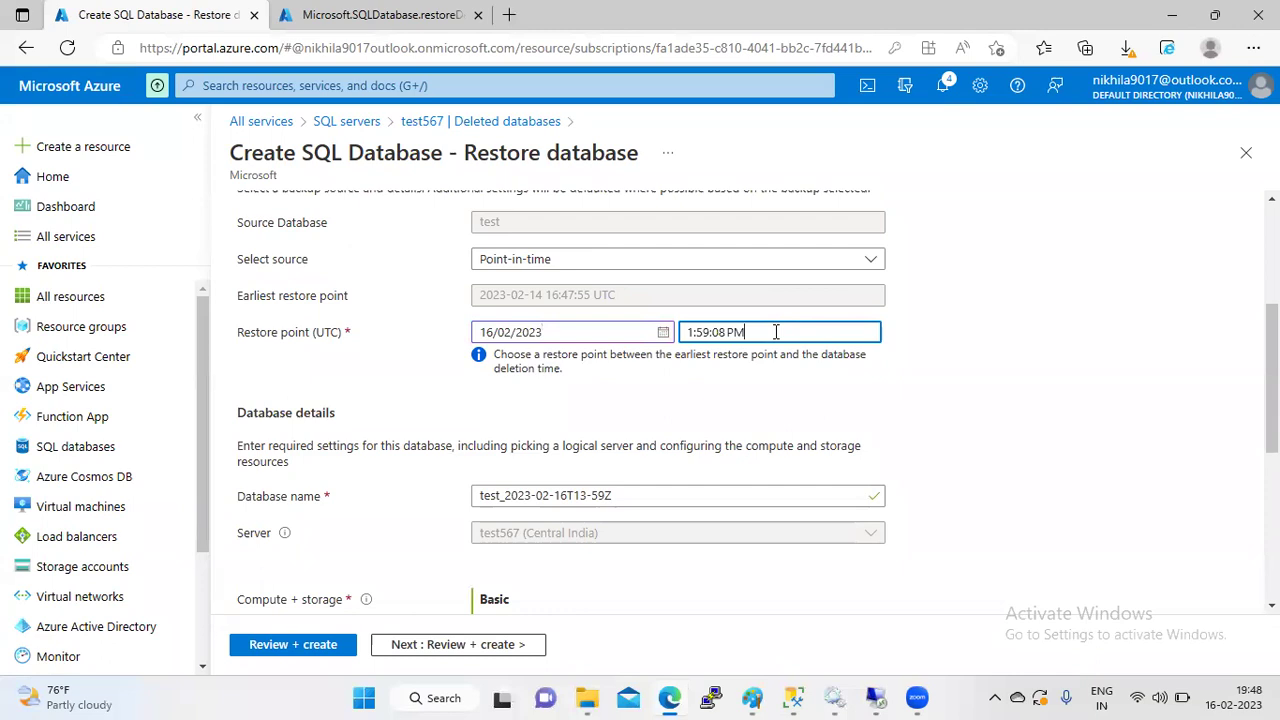
pyautogui.click(708, 332)
pyautogui.doubleClick(734, 332)
pyautogui.write('AM')
pyautogui.click(787, 374)
pyautogui.moveTo(787, 373); pyautogui.dragTo(797, 394)
pyautogui.click(760, 408)
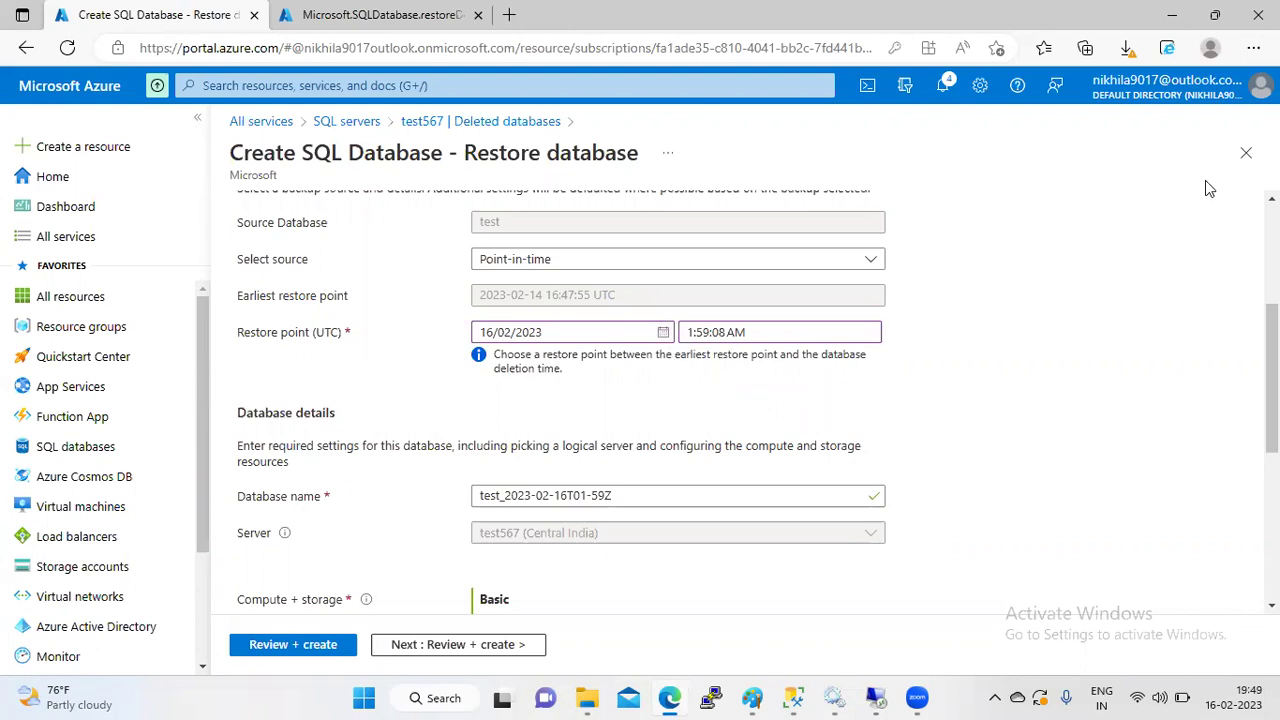
pyautogui.click(1246, 152)
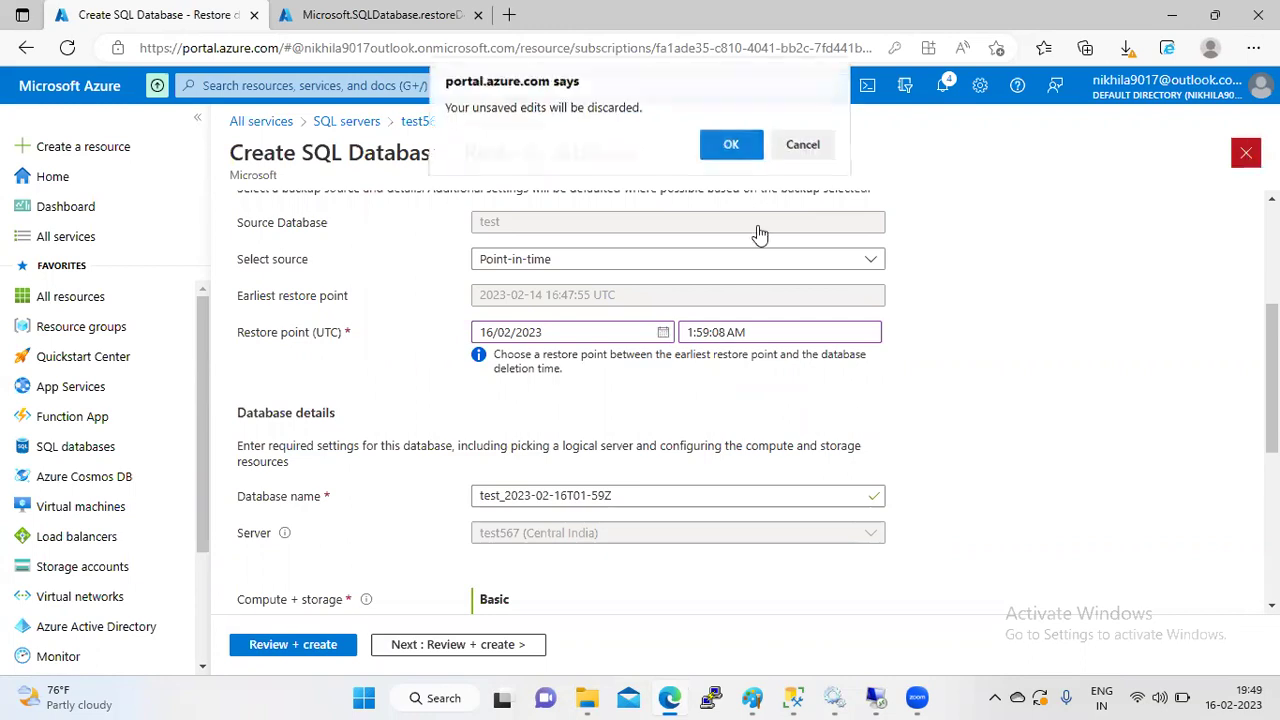
# - Discard the edits, reopen test's restore form to check the restore time, then return to the deployment tab
pyautogui.click(731, 150)
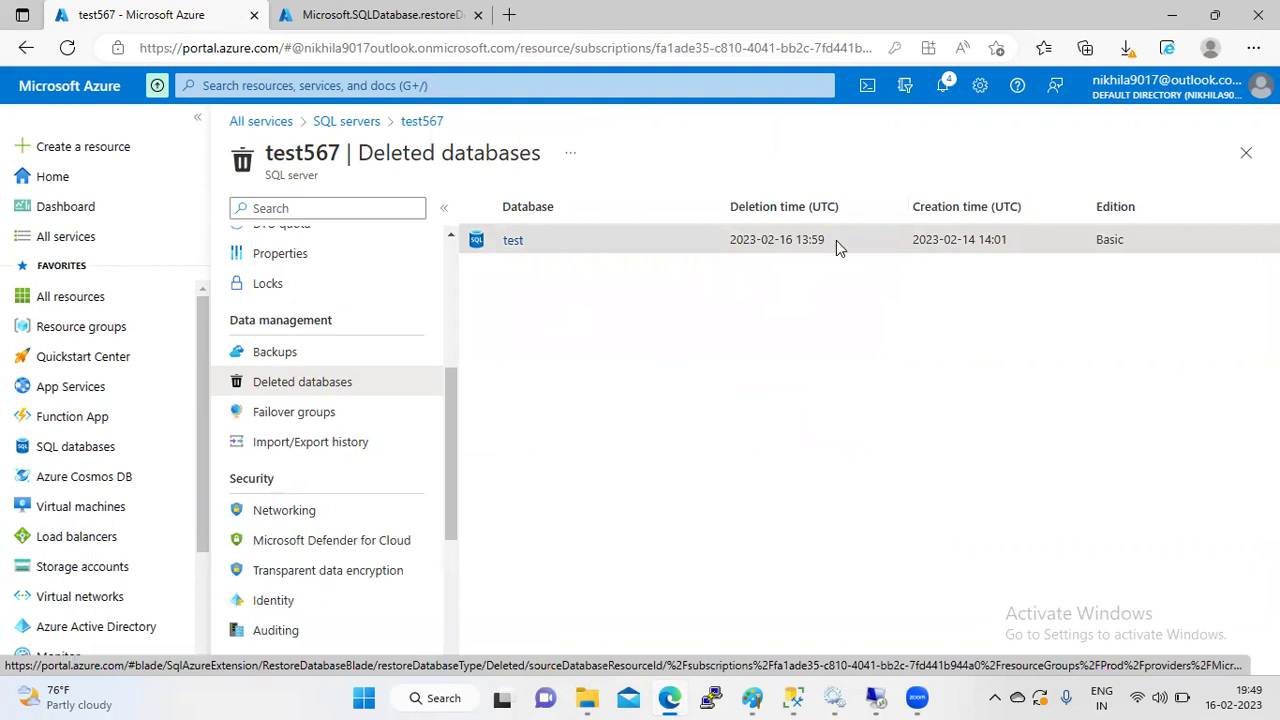
pyautogui.tripleClick(766, 251)
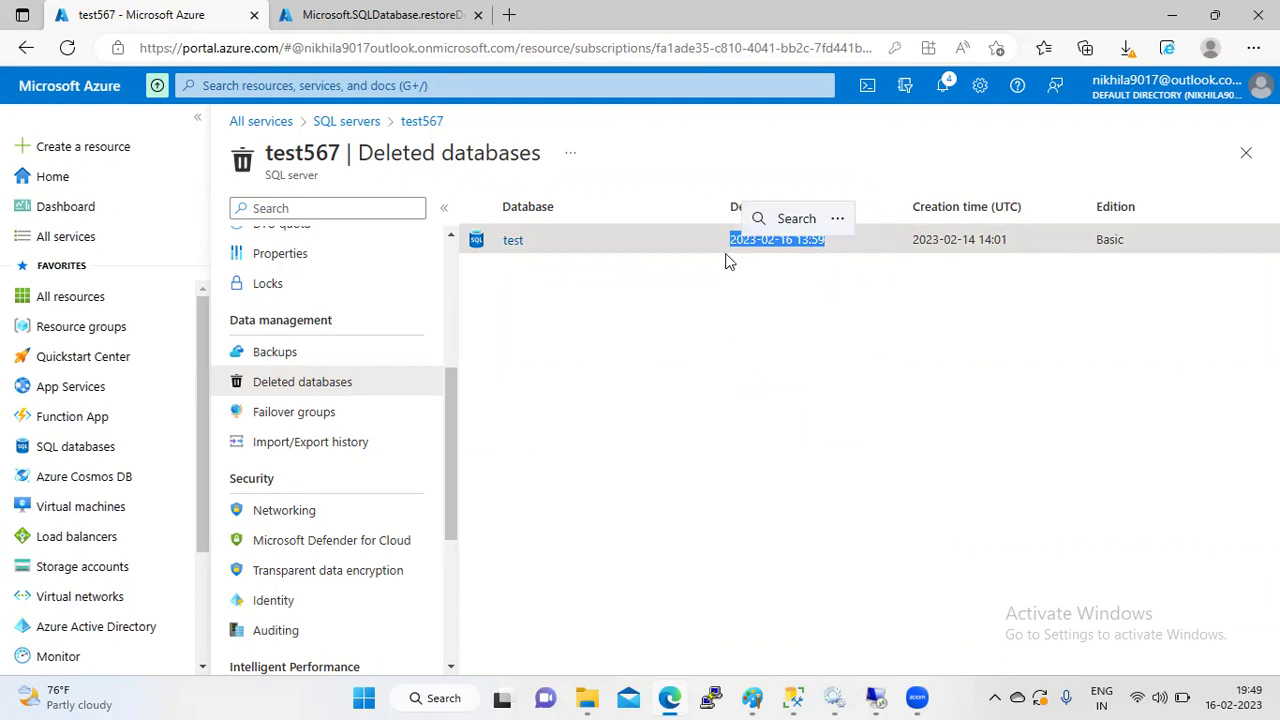
pyautogui.click(513, 242)
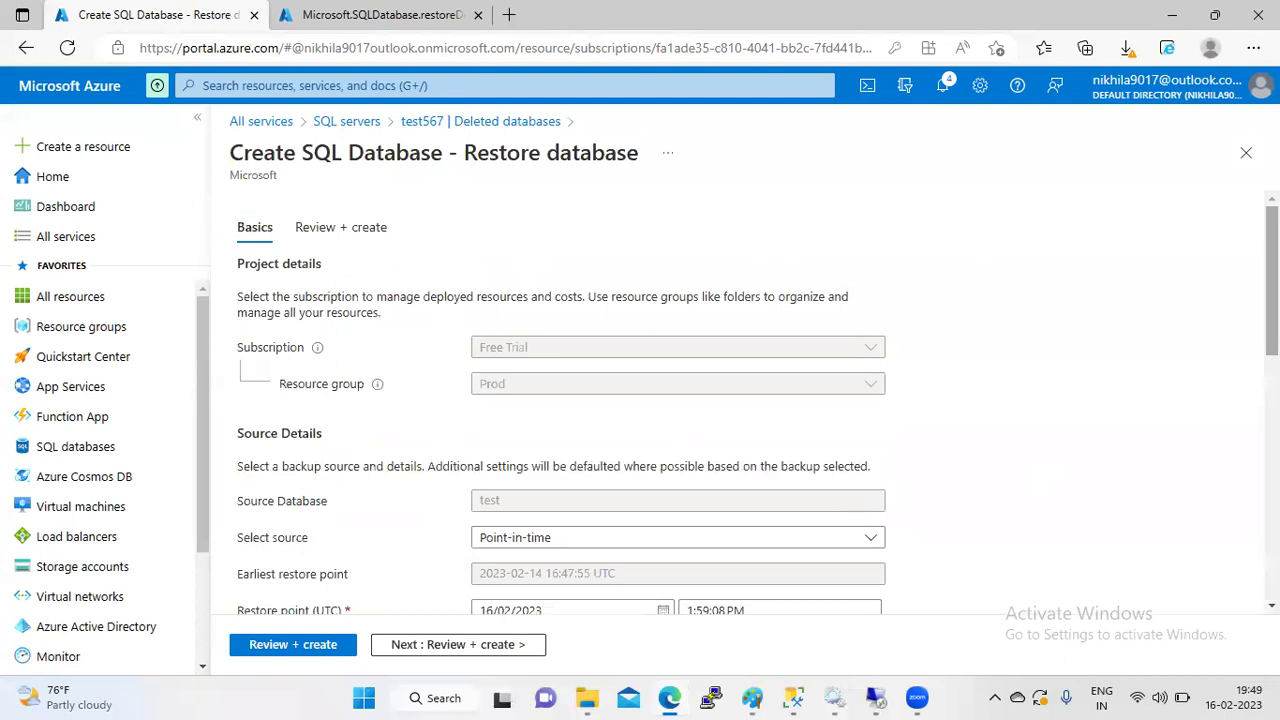
pyautogui.scroll(-2, 1270, 300)
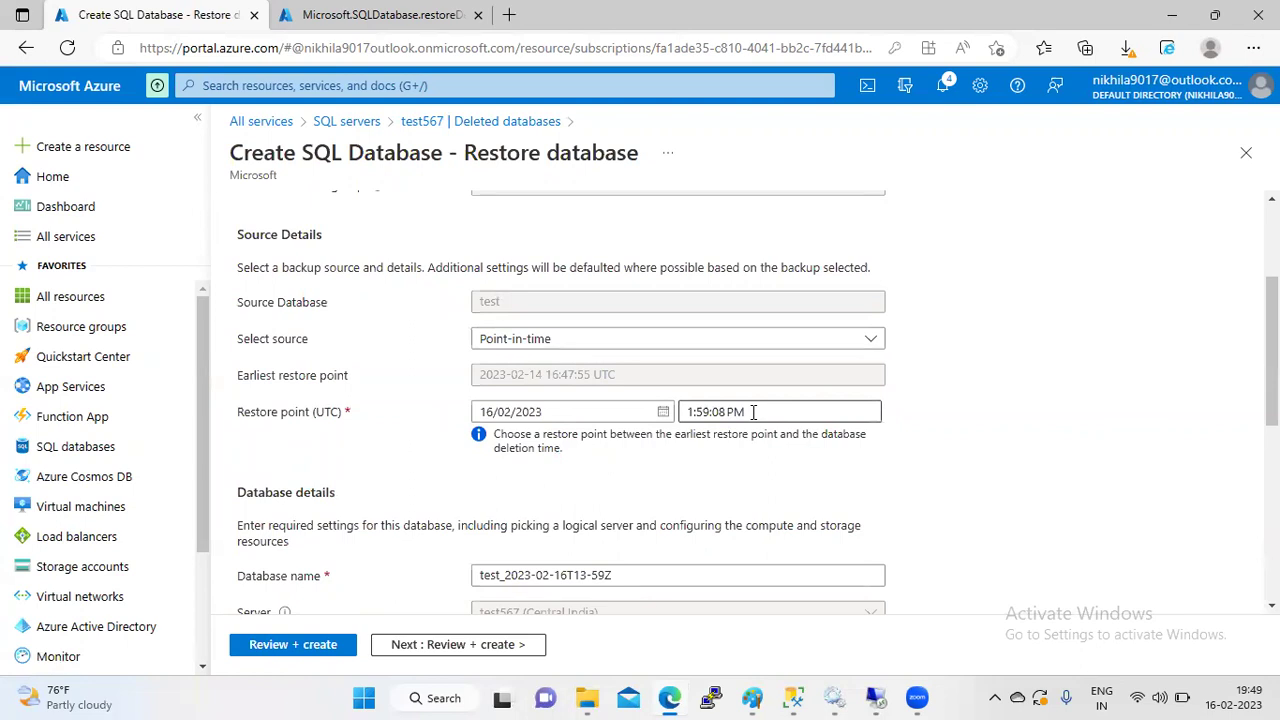
pyautogui.tripleClick(690, 412)
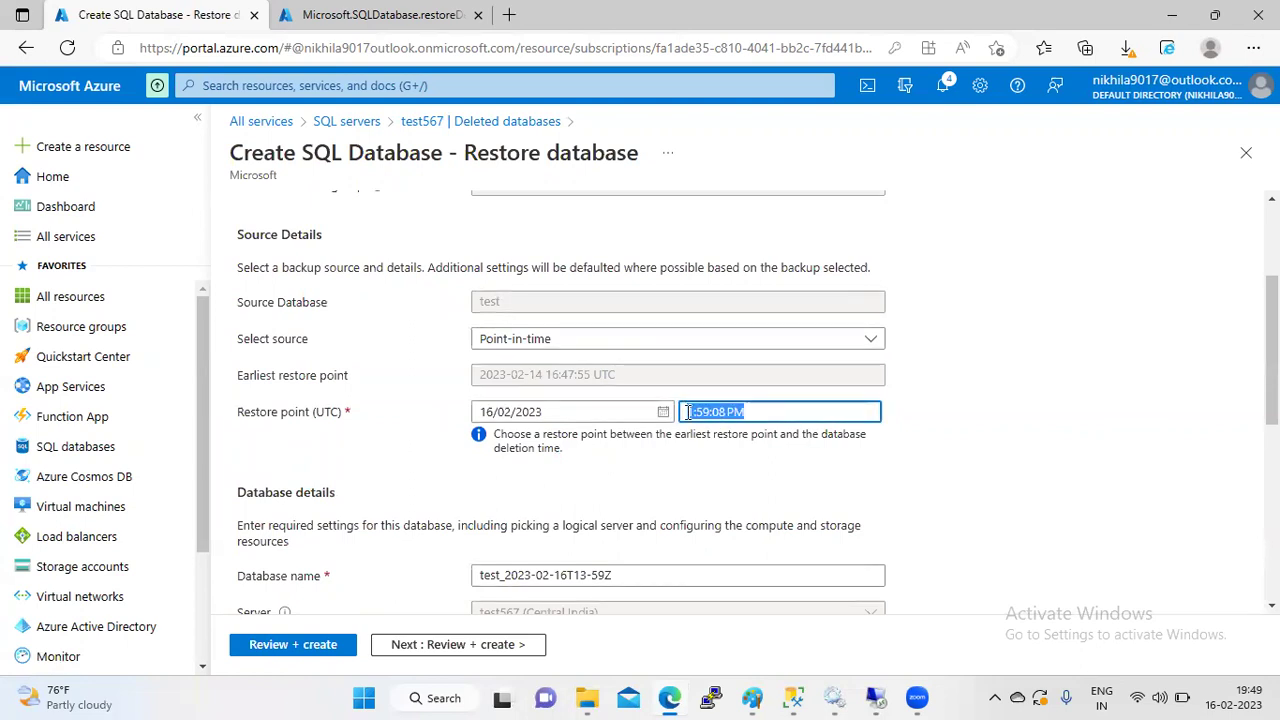
pyautogui.click(716, 450)
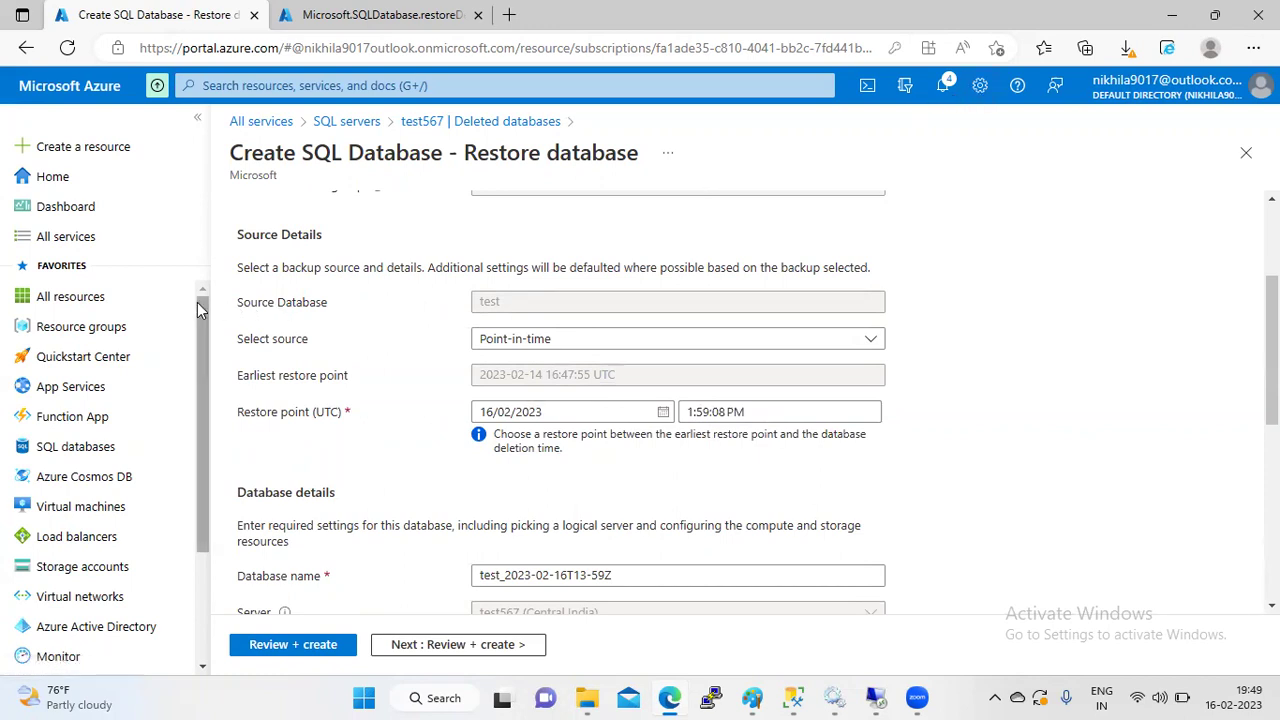
pyautogui.hotkey('ctrl', 'Tab')
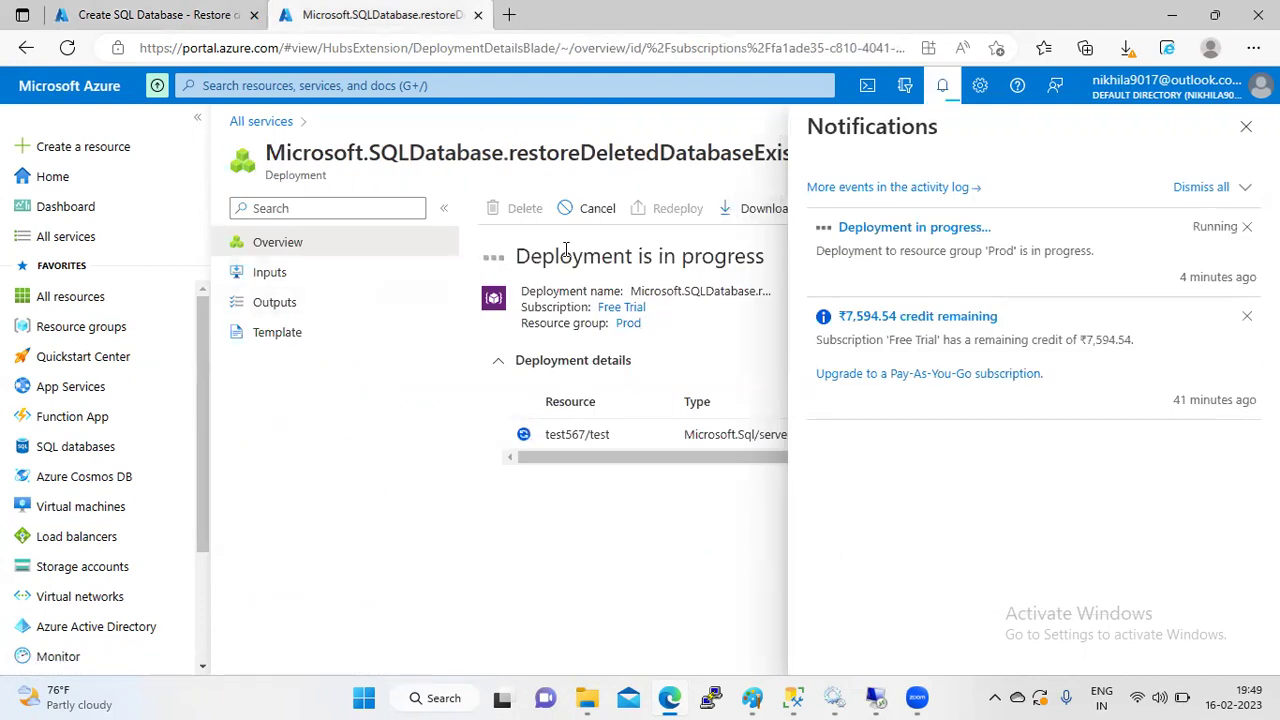
# - Dismiss the notifications and return to the test567 deleted databases tab after checking the deployment tab
pyautogui.press('Escape')
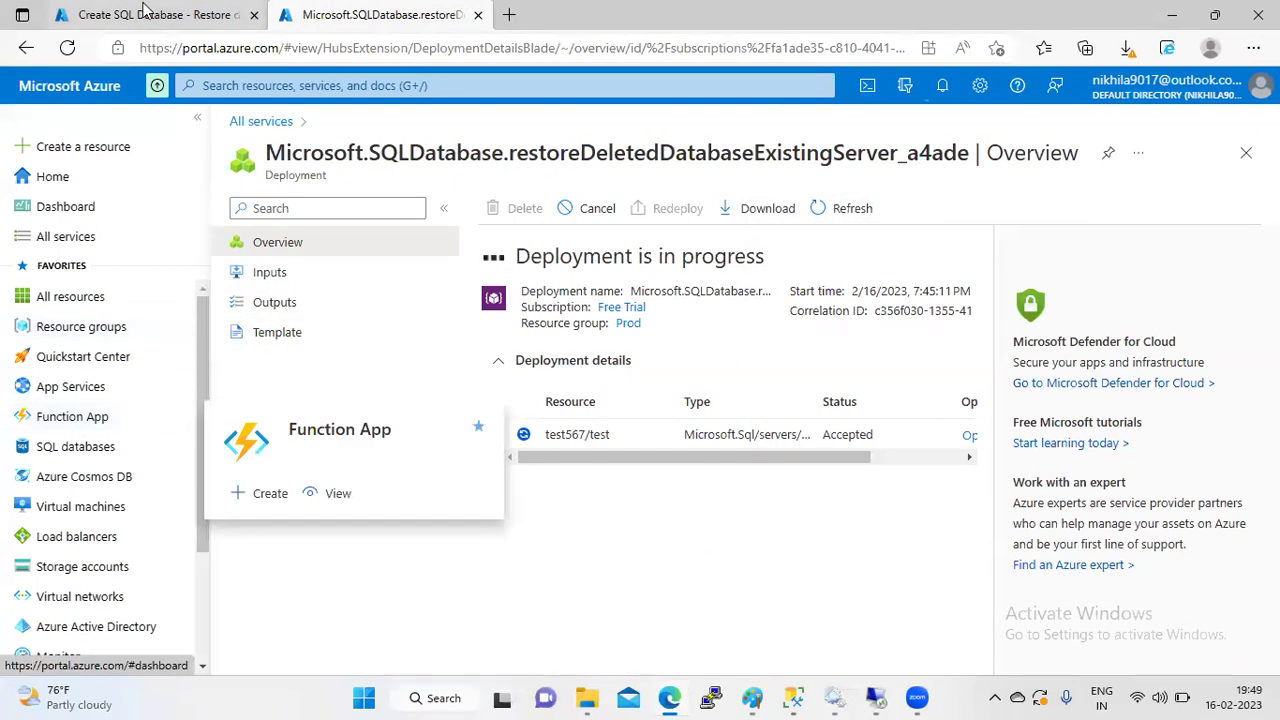
pyautogui.hotkey('ctrl', 'Tab')
pyautogui.scroll(3, 1271, 350)
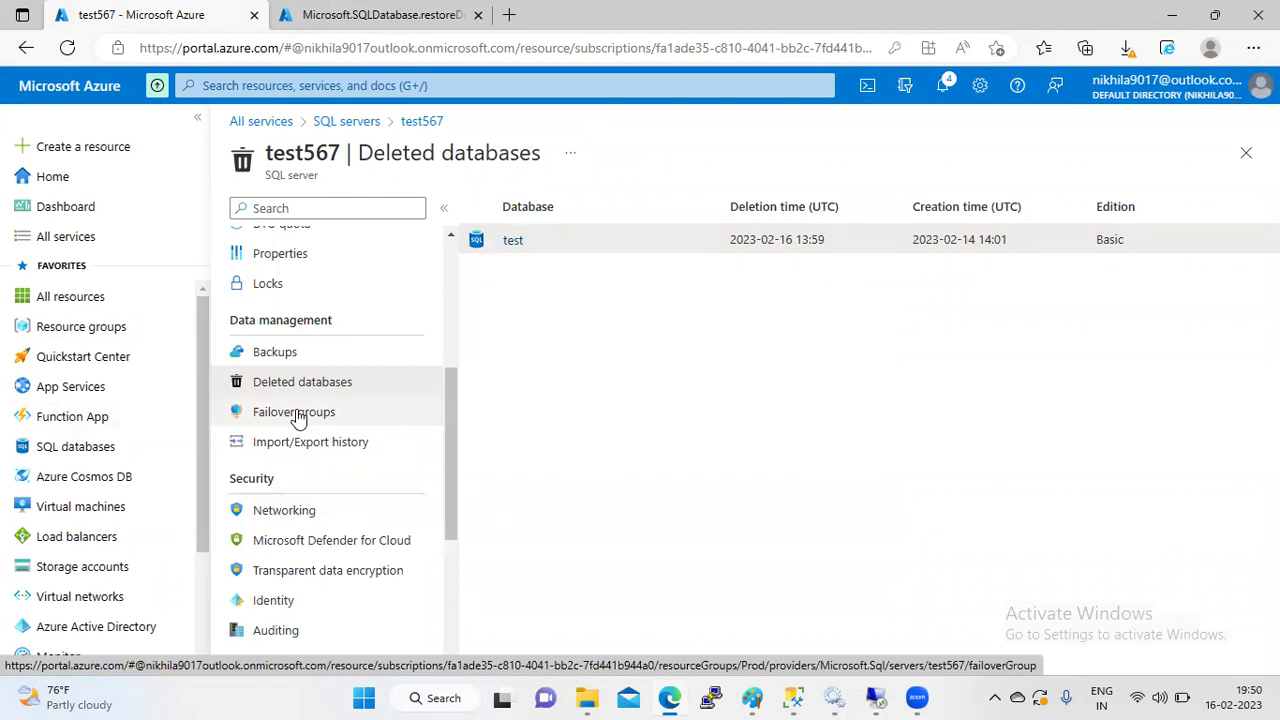
pyautogui.moveTo(70, 478)
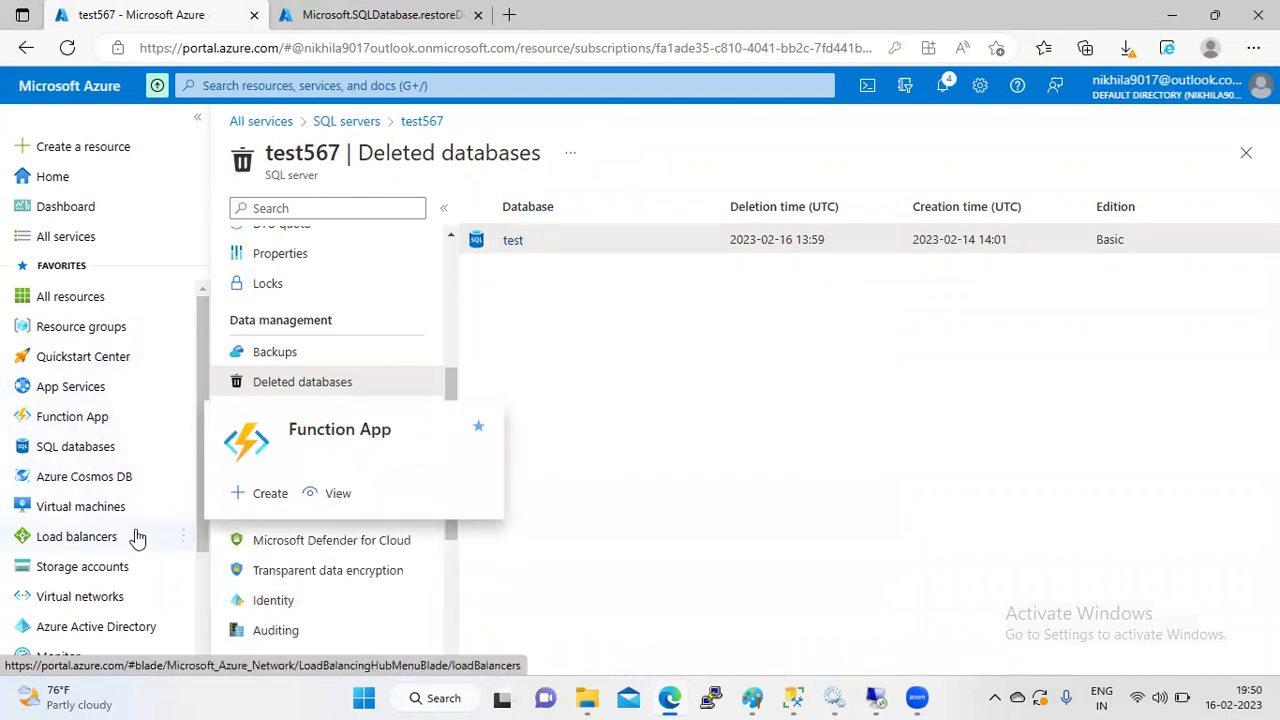
pyautogui.moveTo(205, 398); pyautogui.dragTo(218, 505)
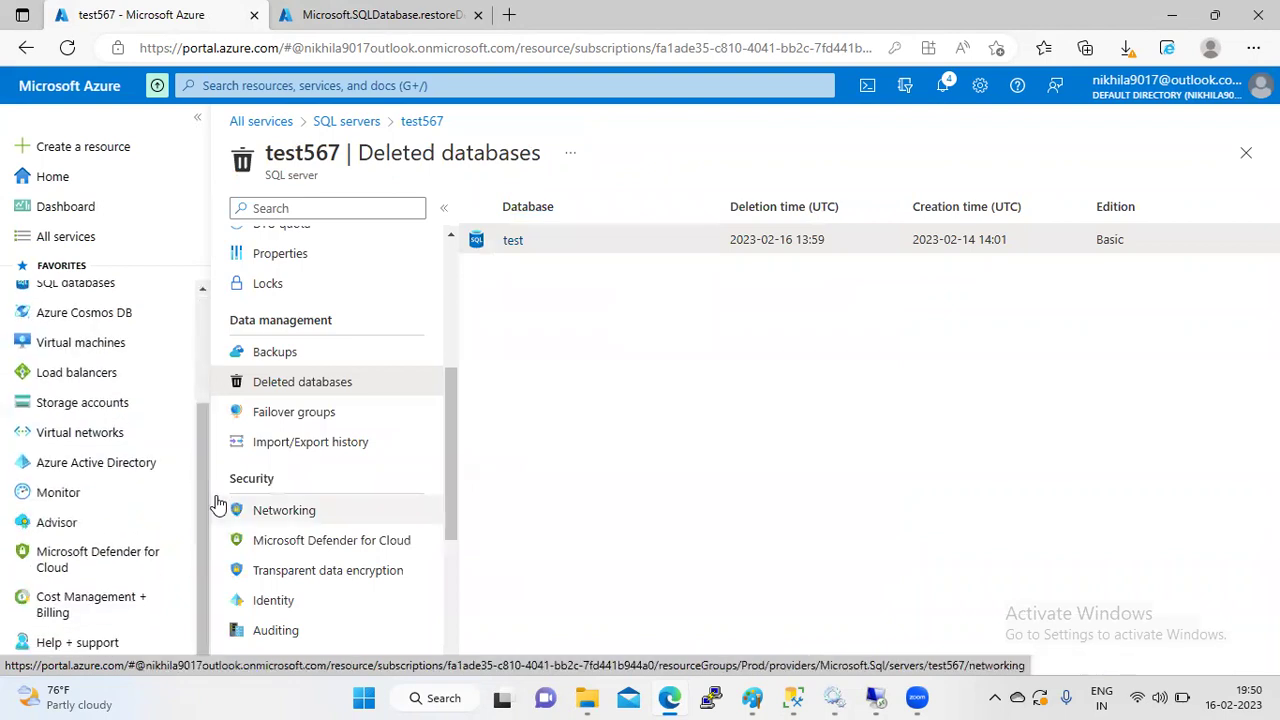
pyautogui.hotkey('ctrl', 'Tab')
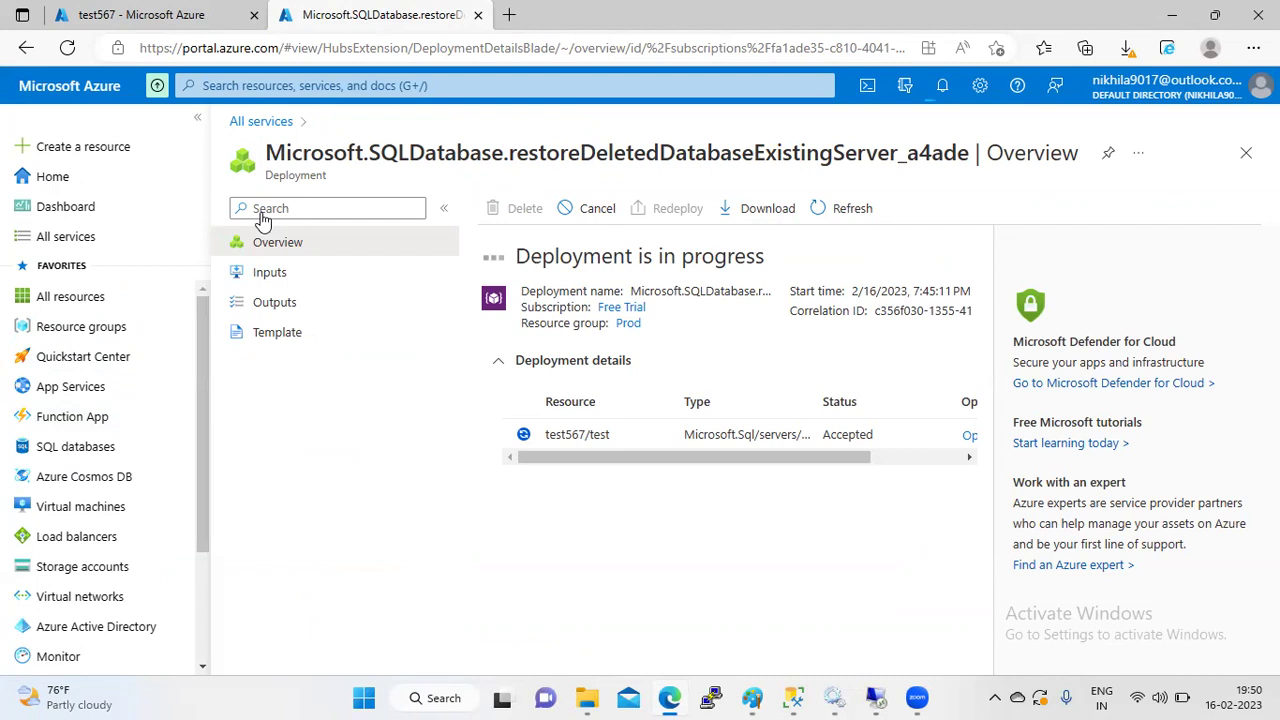
pyautogui.click(160, 10)
pyautogui.hotkey('ctrl', 'Tab')
pyautogui.click(139, 10)
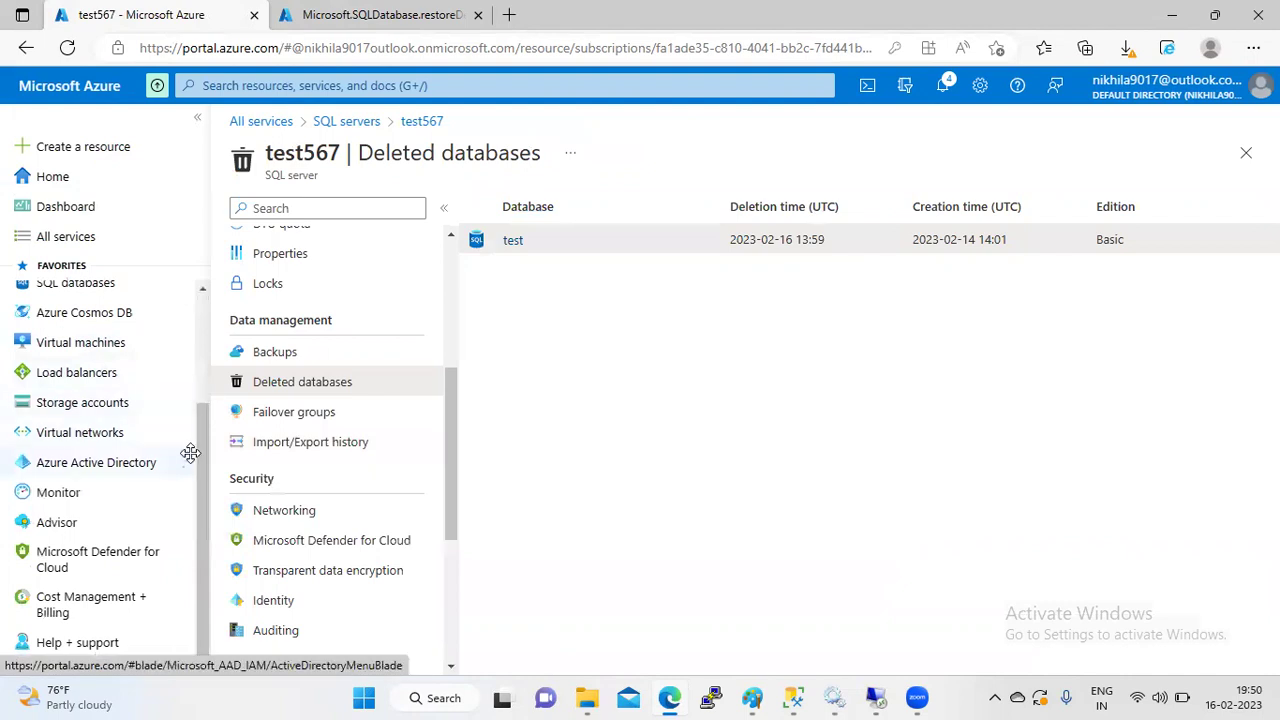
# - Open the All services catalogue from the left sidebar
pyautogui.moveTo(197, 450); pyautogui.dragTo(195, 336)
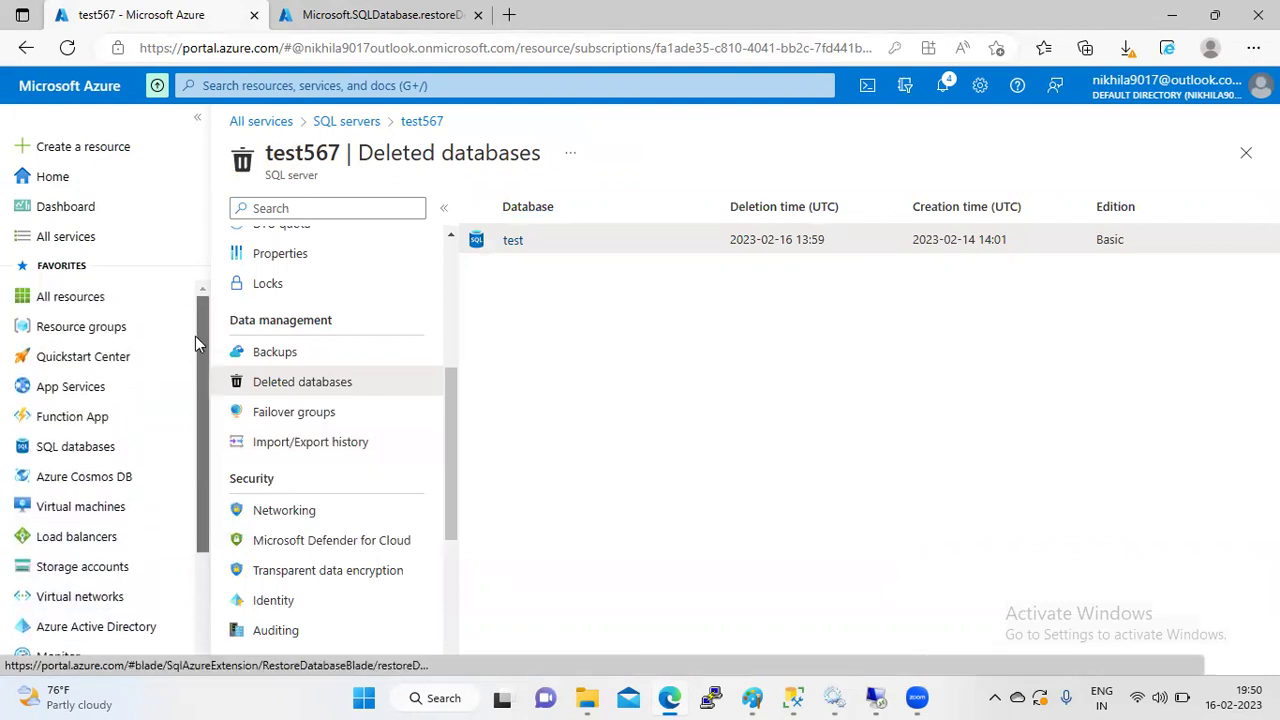
pyautogui.click(352, 207)
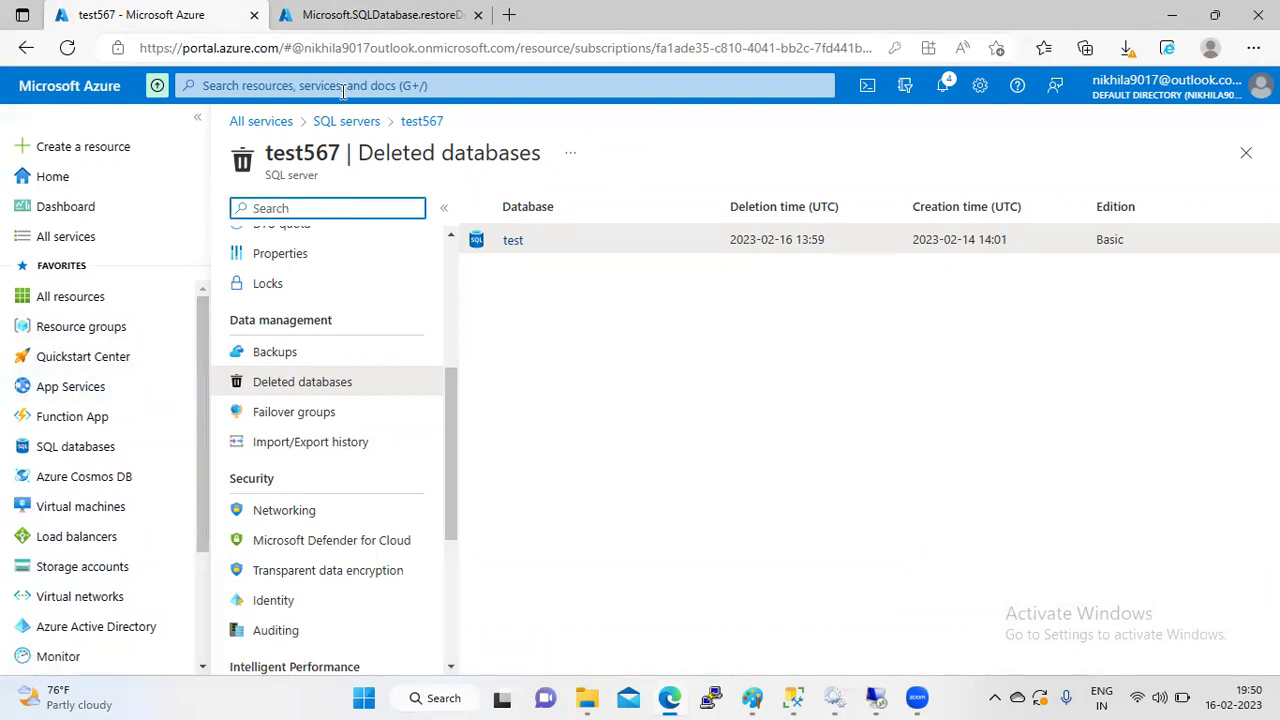
pyautogui.click(90, 238)
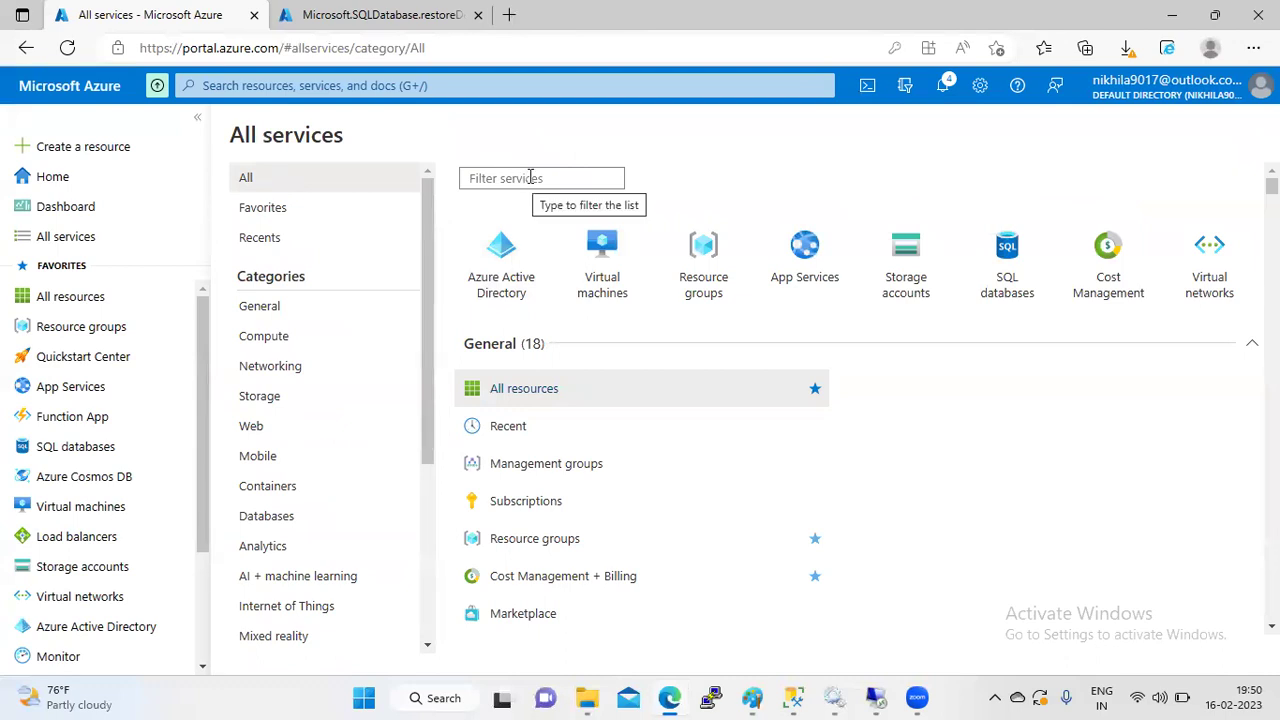
# - Filter services by 'sq' and star SQL servers to add it to favourites
pyautogui.click(530, 177)
pyautogui.write('sal')
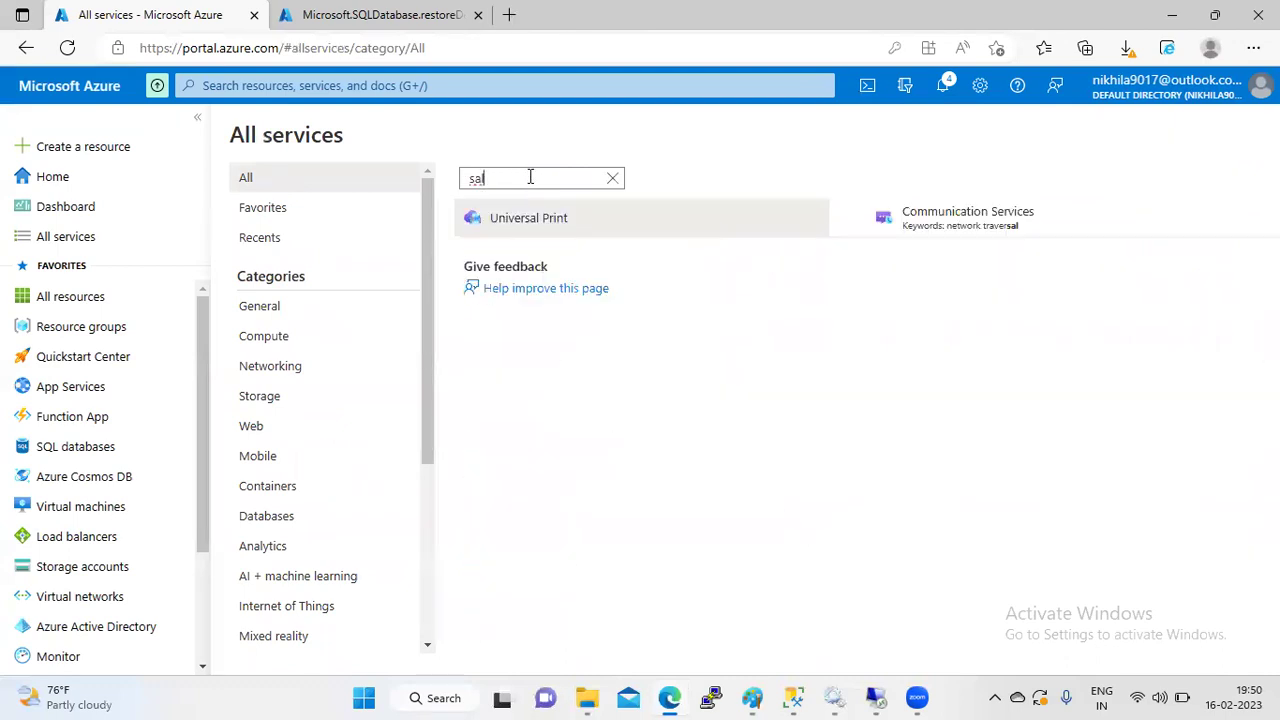
pyautogui.press('BackSpace')
pyautogui.write('ql')
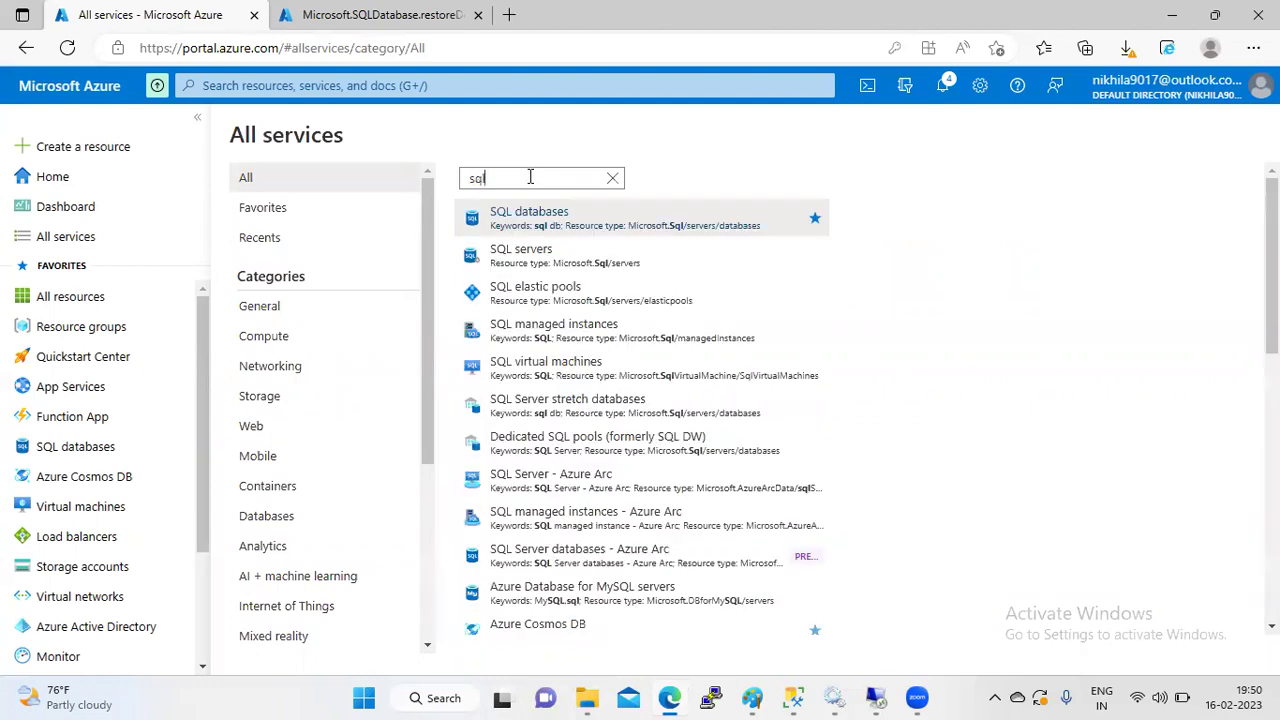
pyautogui.write(' ser')
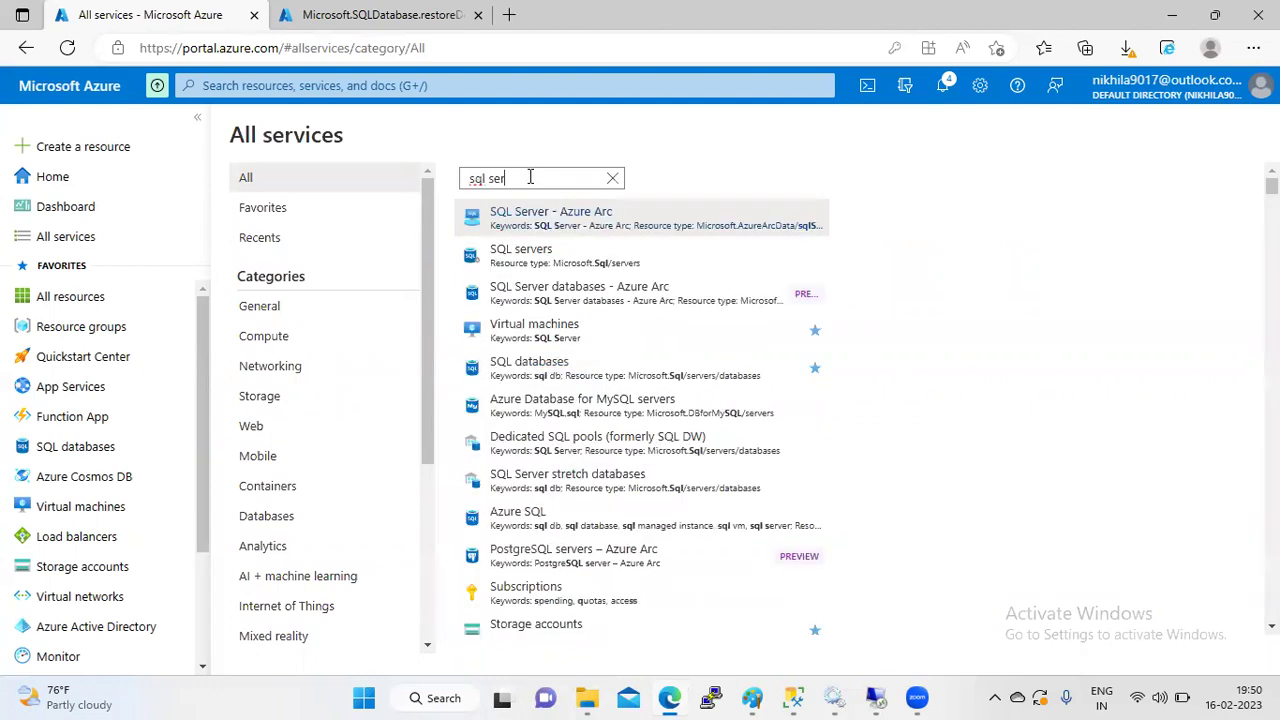
pyautogui.press('BackSpace')
pyautogui.press('BackSpace')
pyautogui.press('BackSpace')
pyautogui.press('BackSpace')
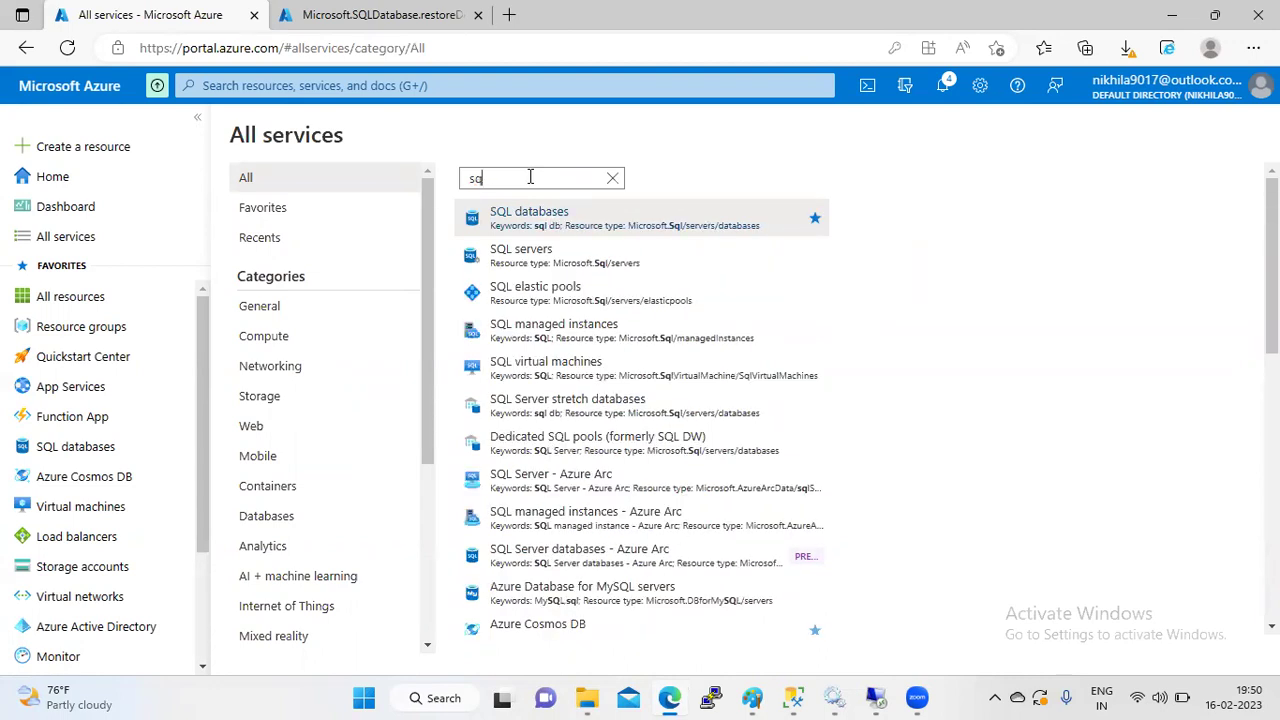
pyautogui.moveTo(818, 262)
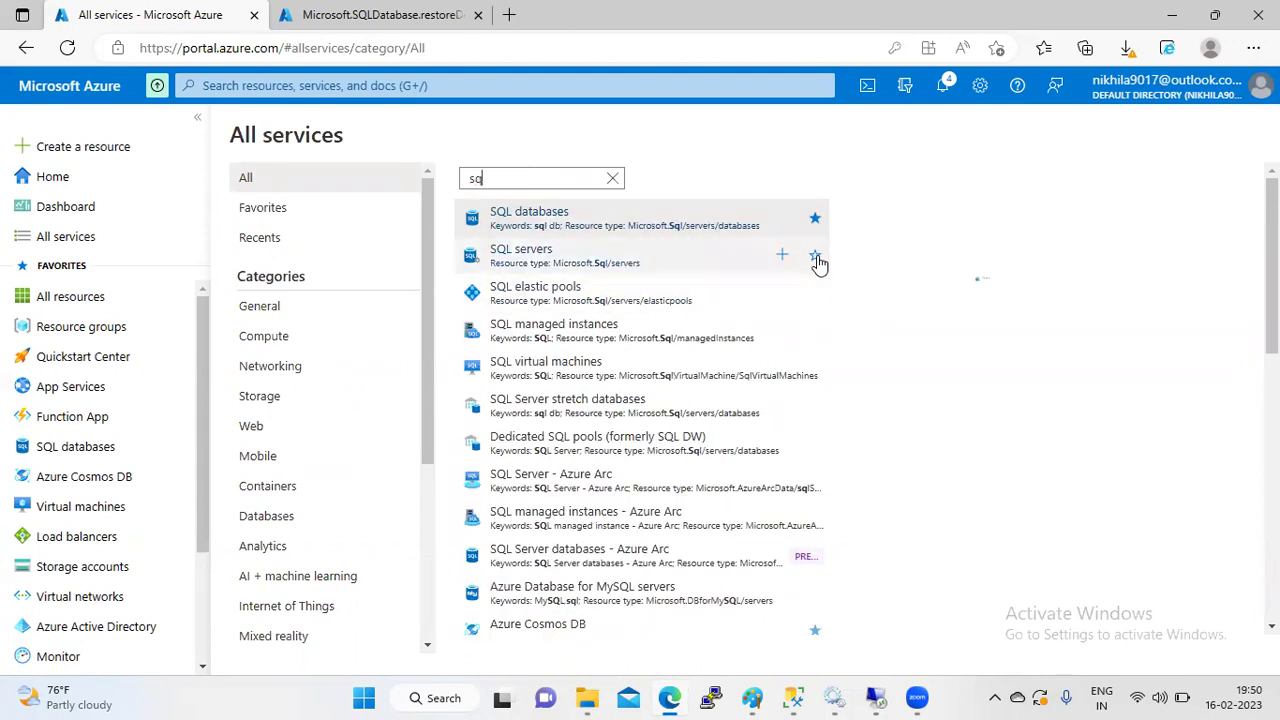
pyautogui.click(815, 256)
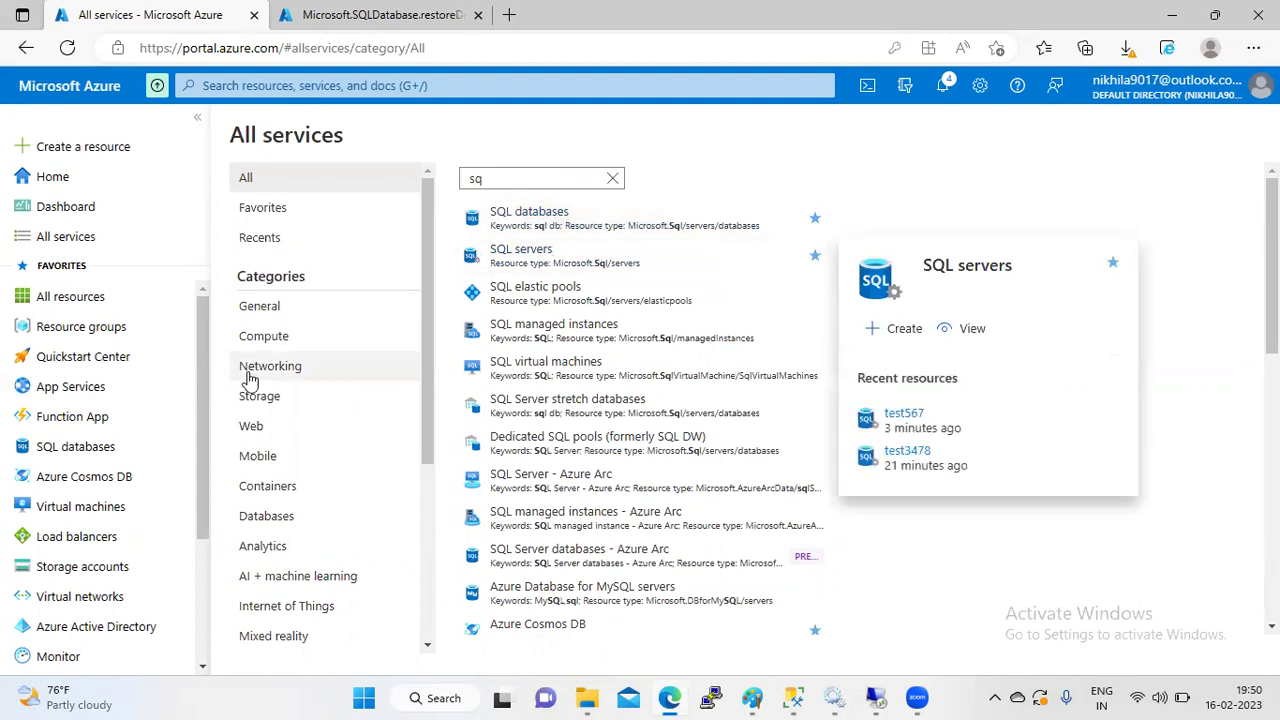
# - Drag SQL servers in Favorites to sit just below Quickstart Center
pyautogui.scroll(-1, 190, 640)
pyautogui.scroll(-3, 190, 640)
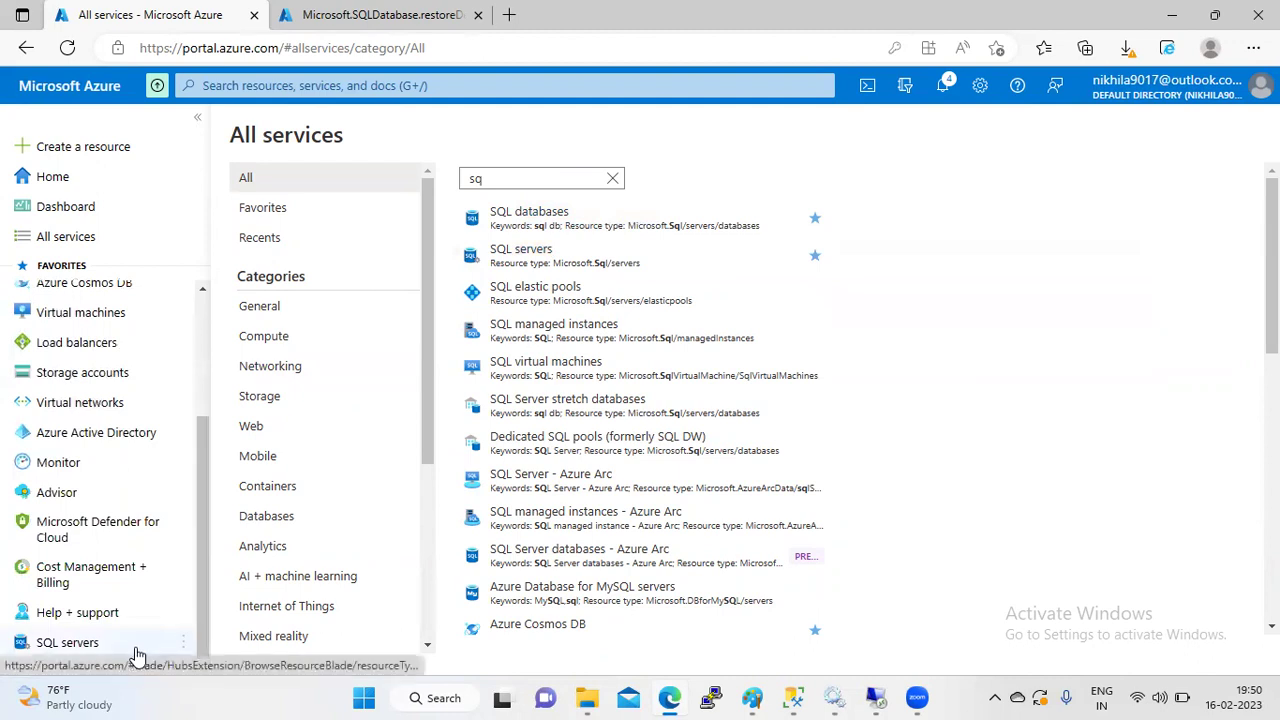
pyautogui.moveTo(128, 650); pyautogui.dragTo(132, 340)
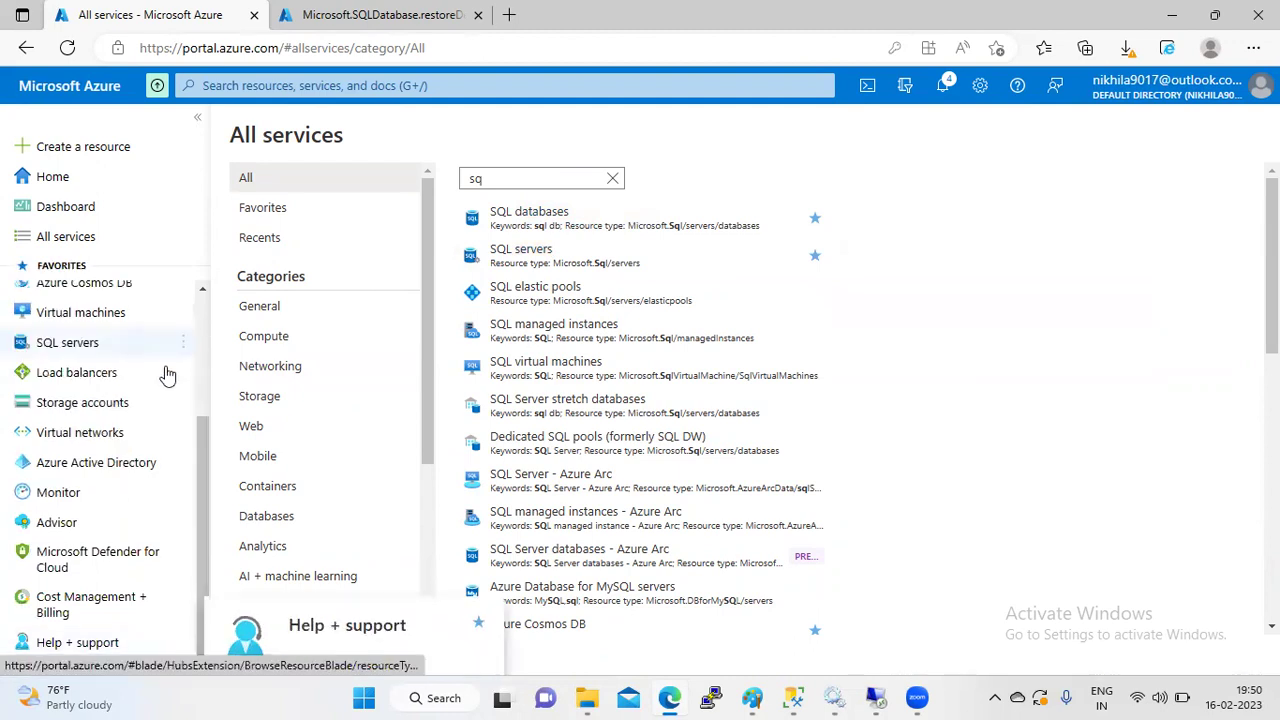
pyautogui.moveTo(201, 428); pyautogui.dragTo(195, 333)
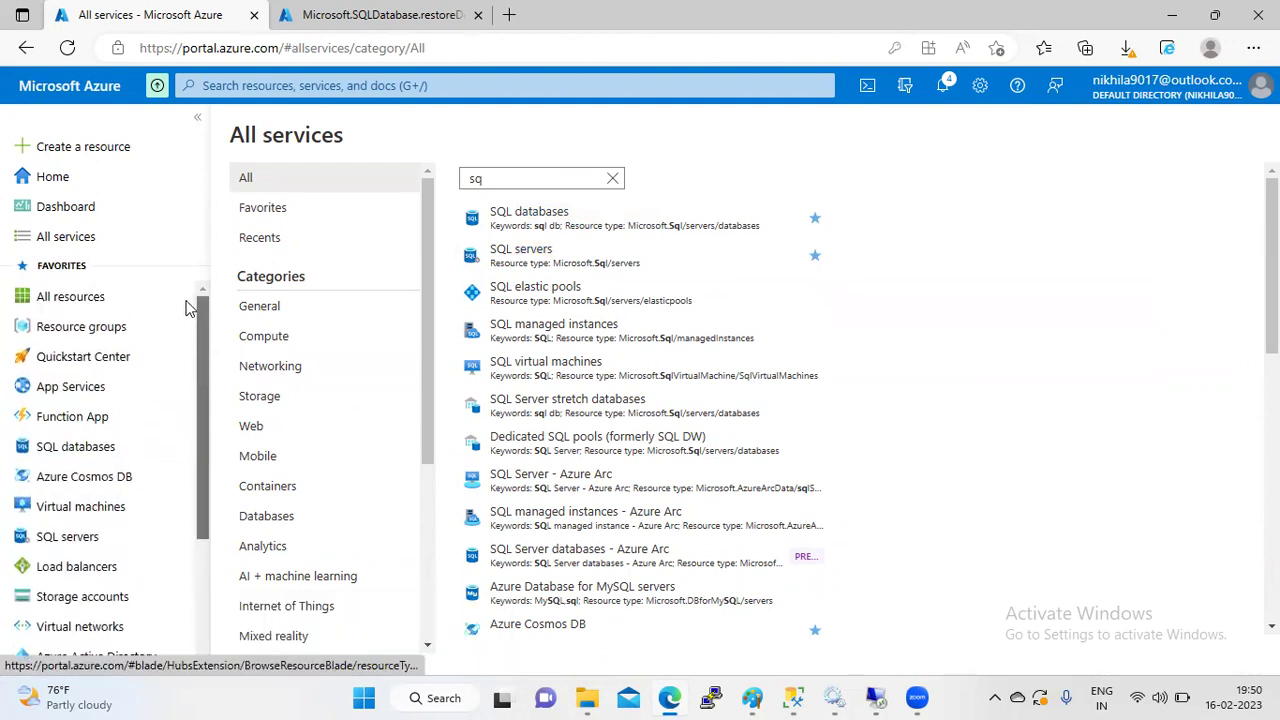
pyautogui.moveTo(86, 537); pyautogui.dragTo(91, 356)
pyautogui.moveTo(86, 534); pyautogui.dragTo(86, 405)
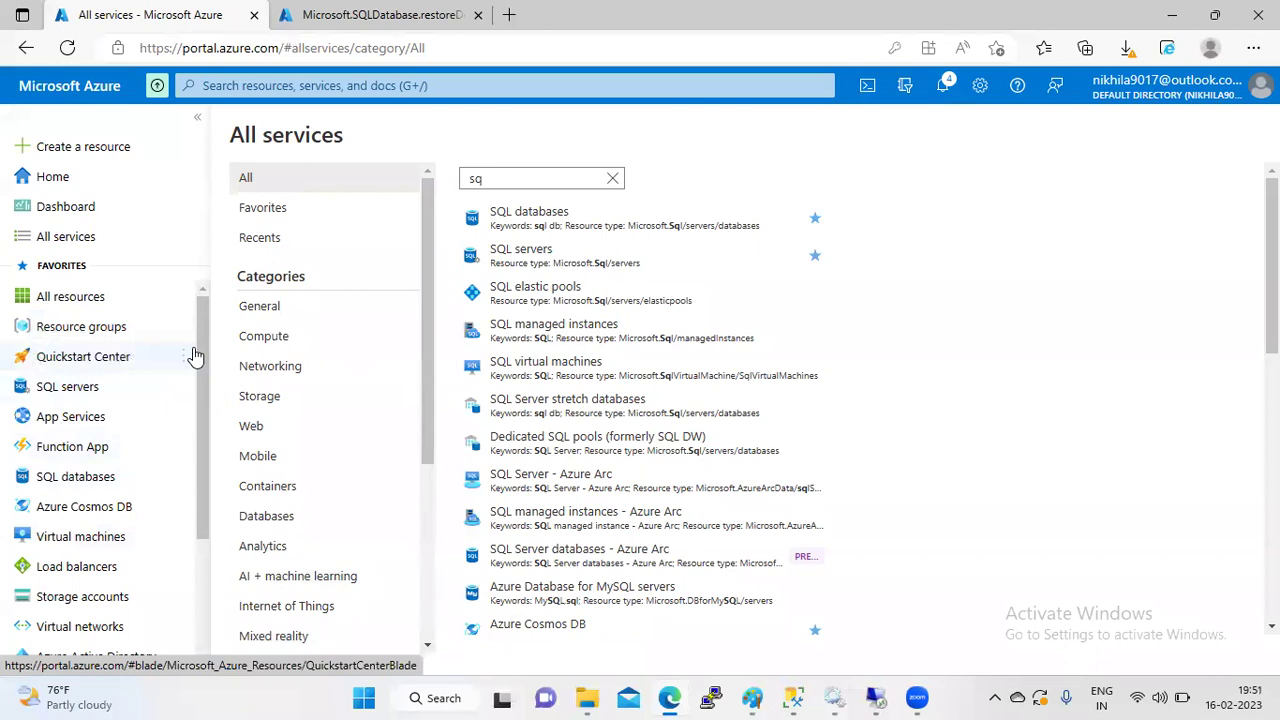
pyautogui.moveTo(199, 355)
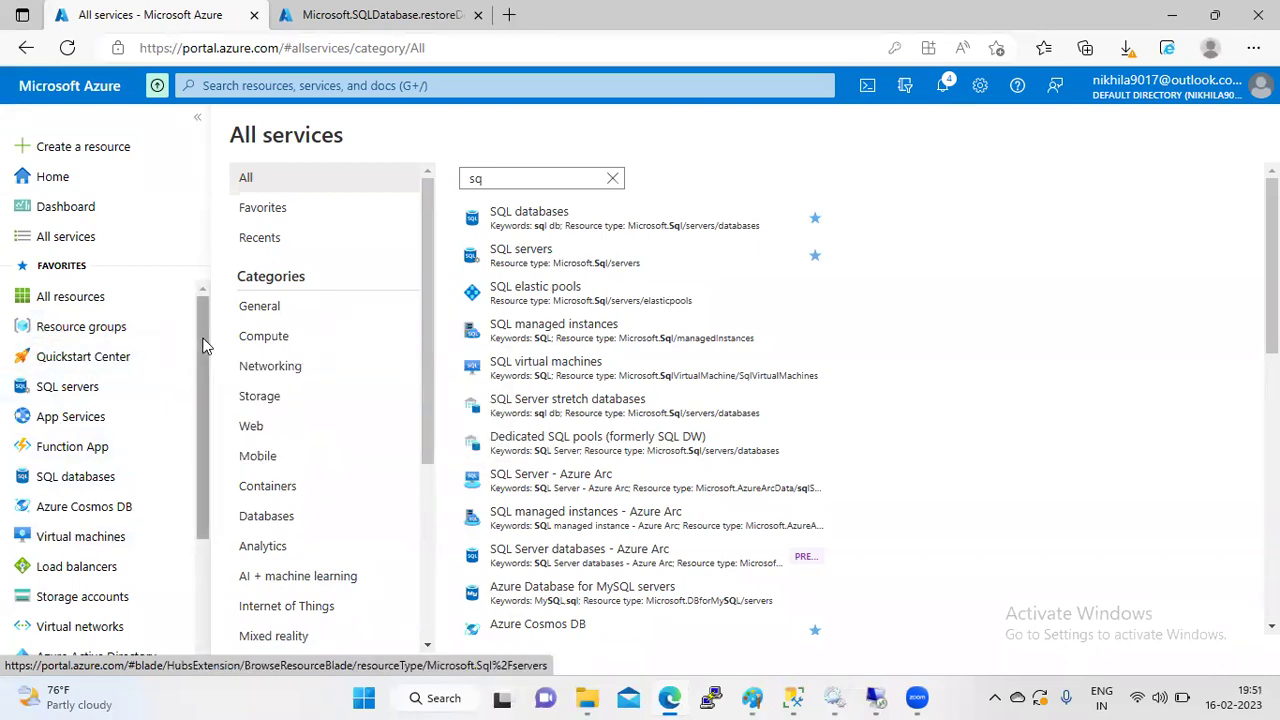
# - List the SQL databases on server test567, then switch back to the restore deployment tab
pyautogui.click(107, 396)
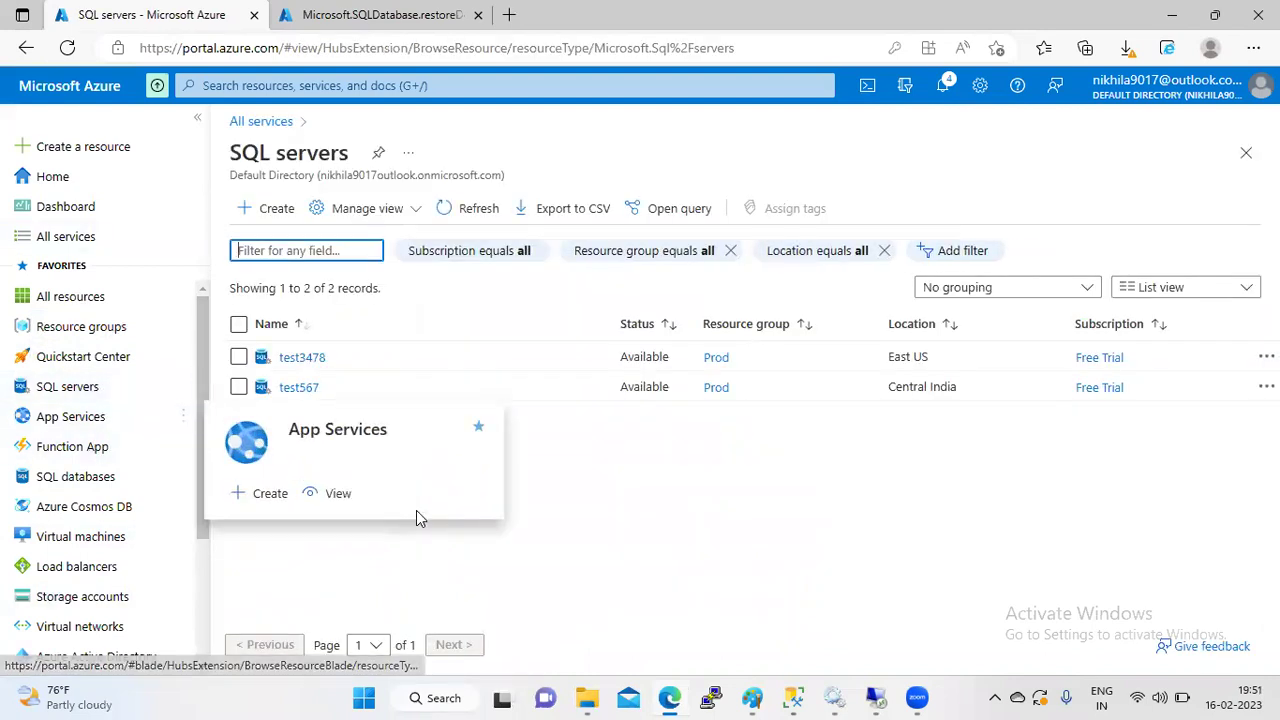
pyautogui.click(277, 388)
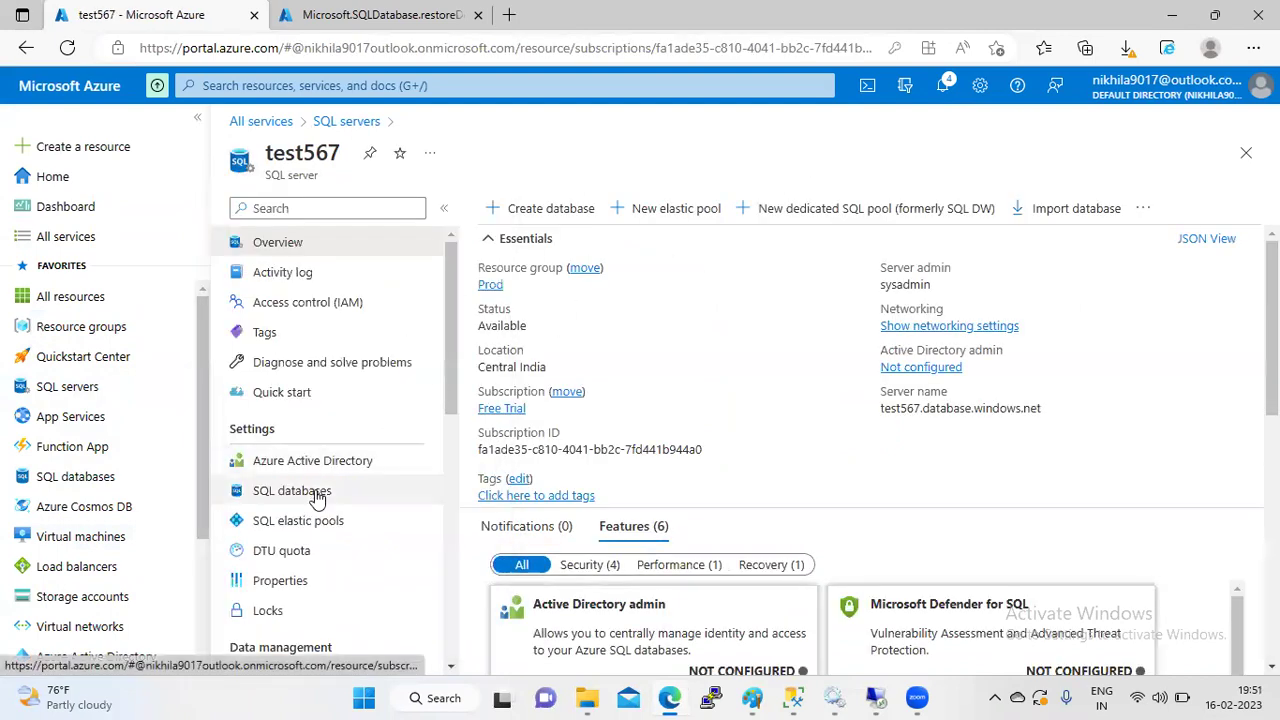
pyautogui.click(317, 498)
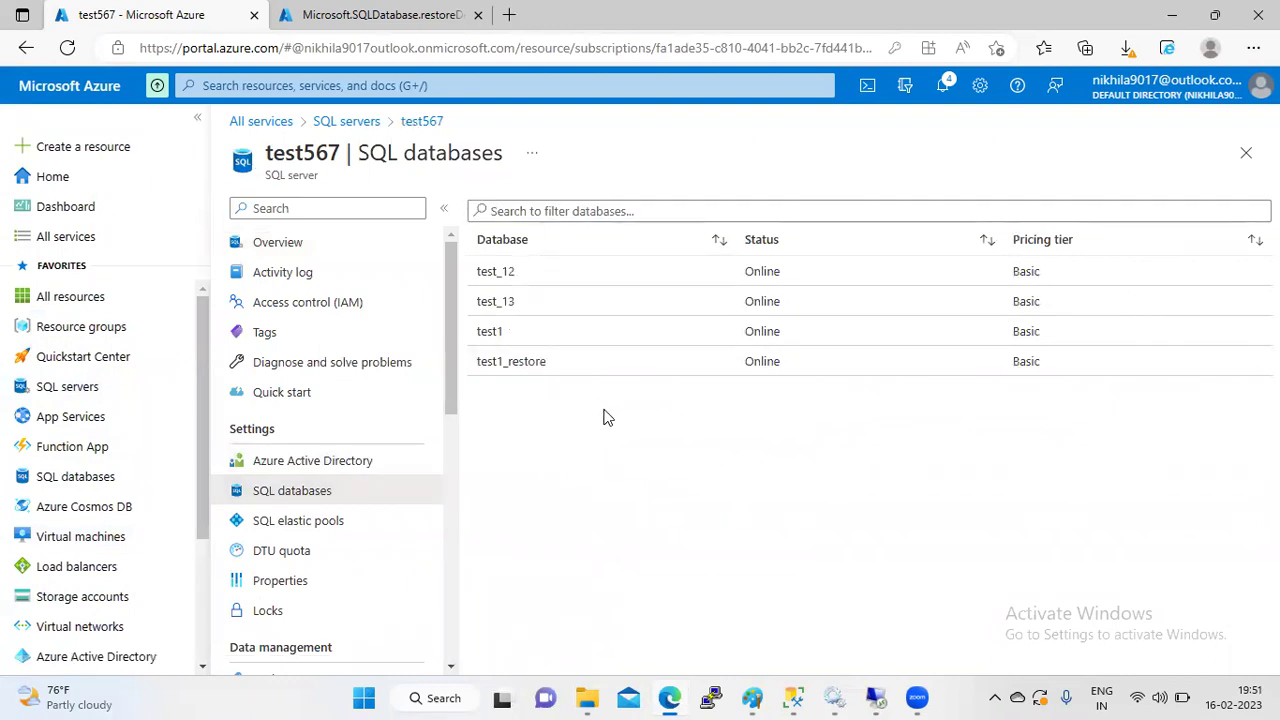
pyautogui.hotkey('ctrl', 'Tab')
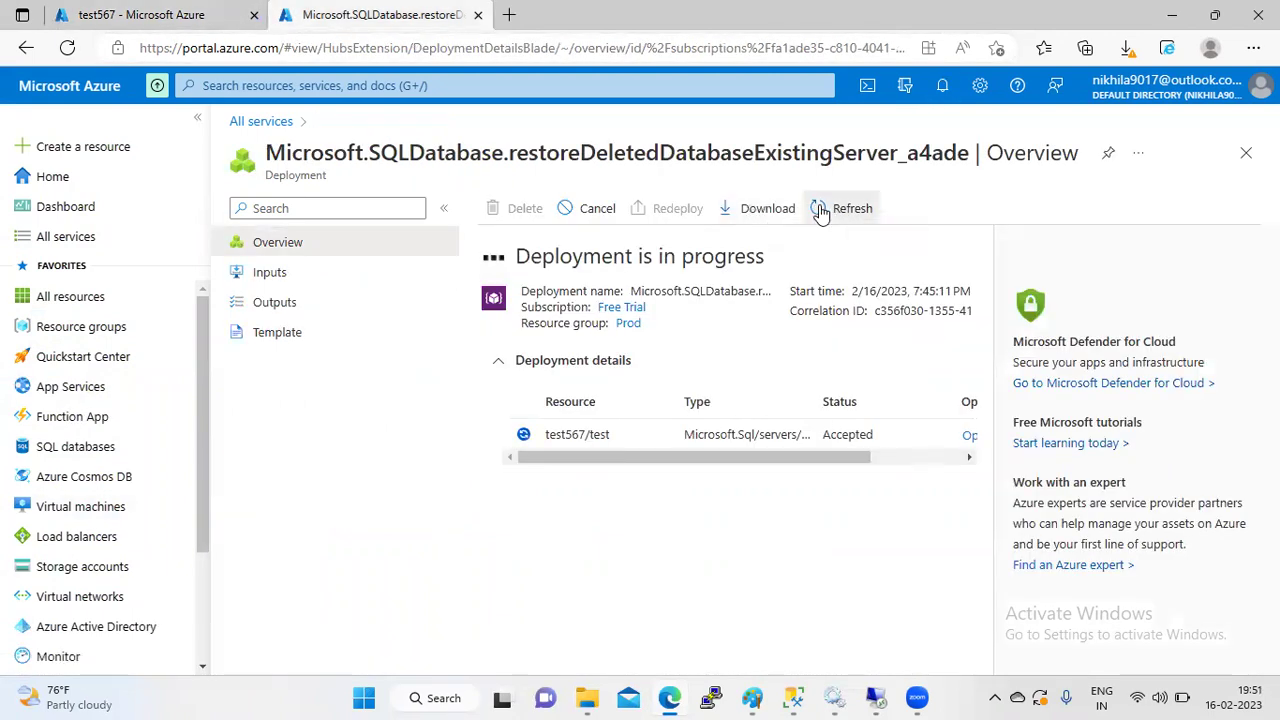
# - Review the test567/test restore operation details, close them, and return to test567's databases tab
pyautogui.moveTo(820, 457); pyautogui.dragTo(978, 459)
pyautogui.click(967, 461)
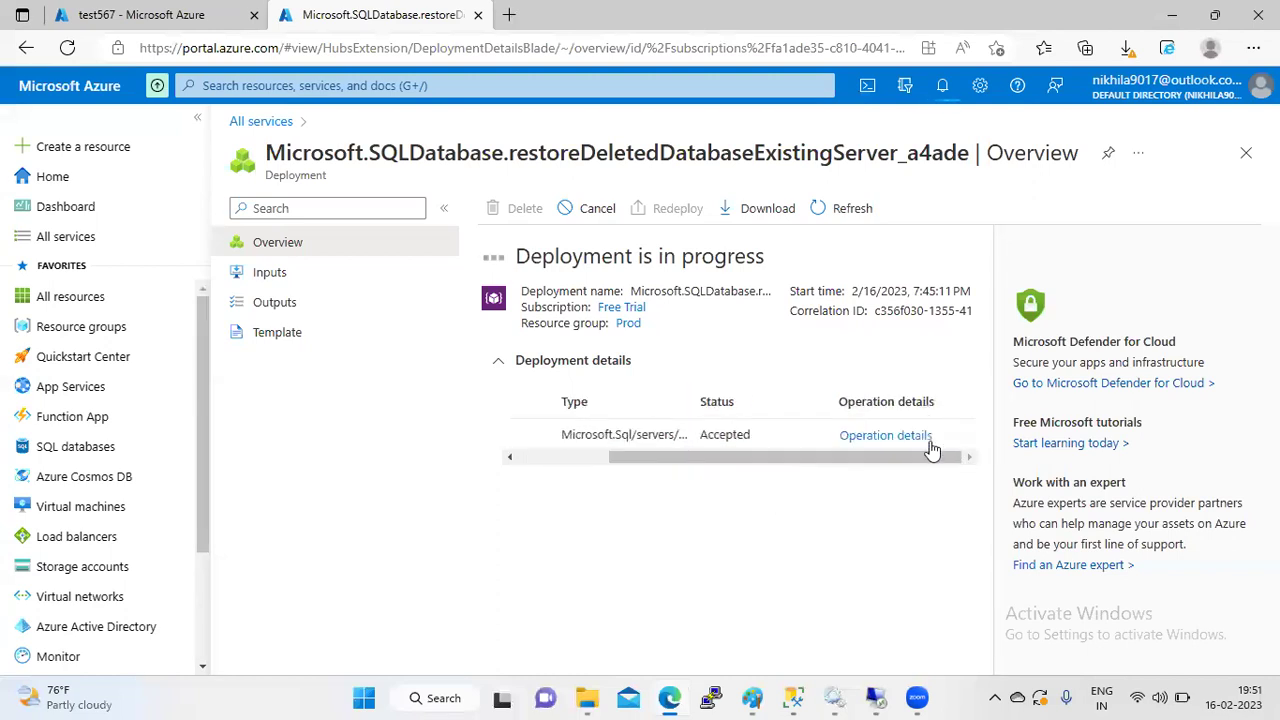
pyautogui.click(918, 438)
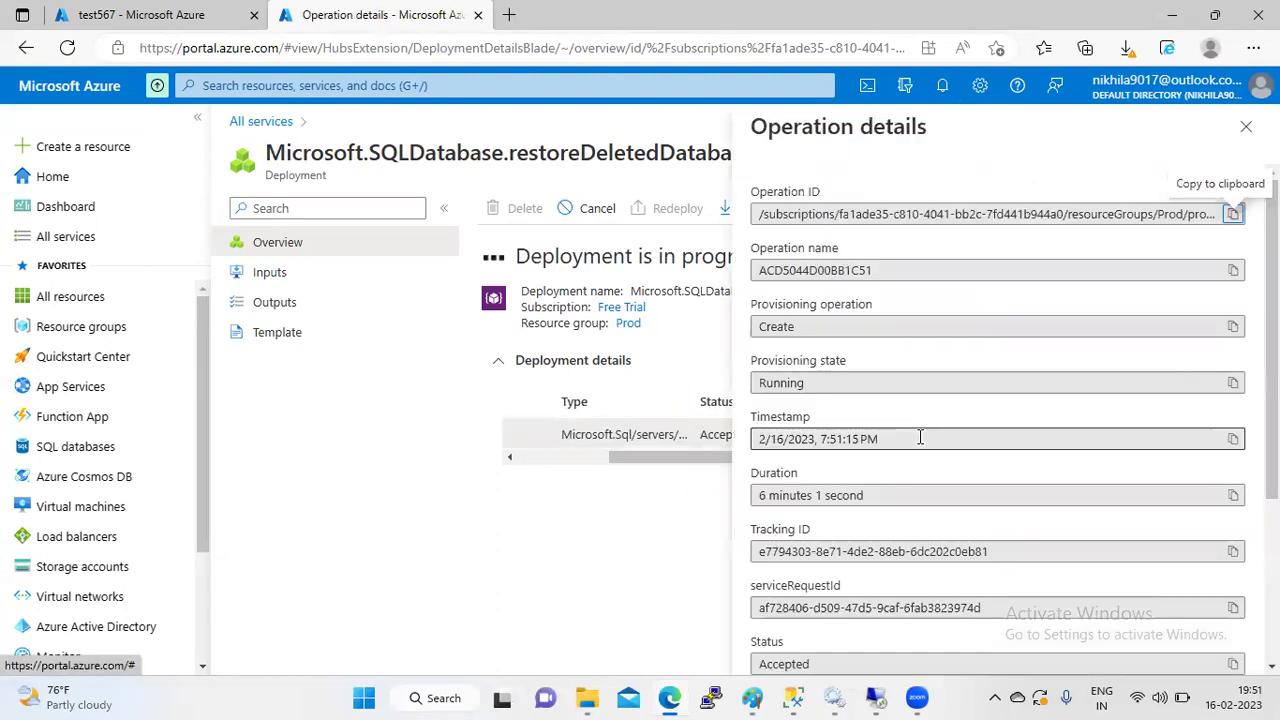
pyautogui.scroll(-3, 1000, 420)
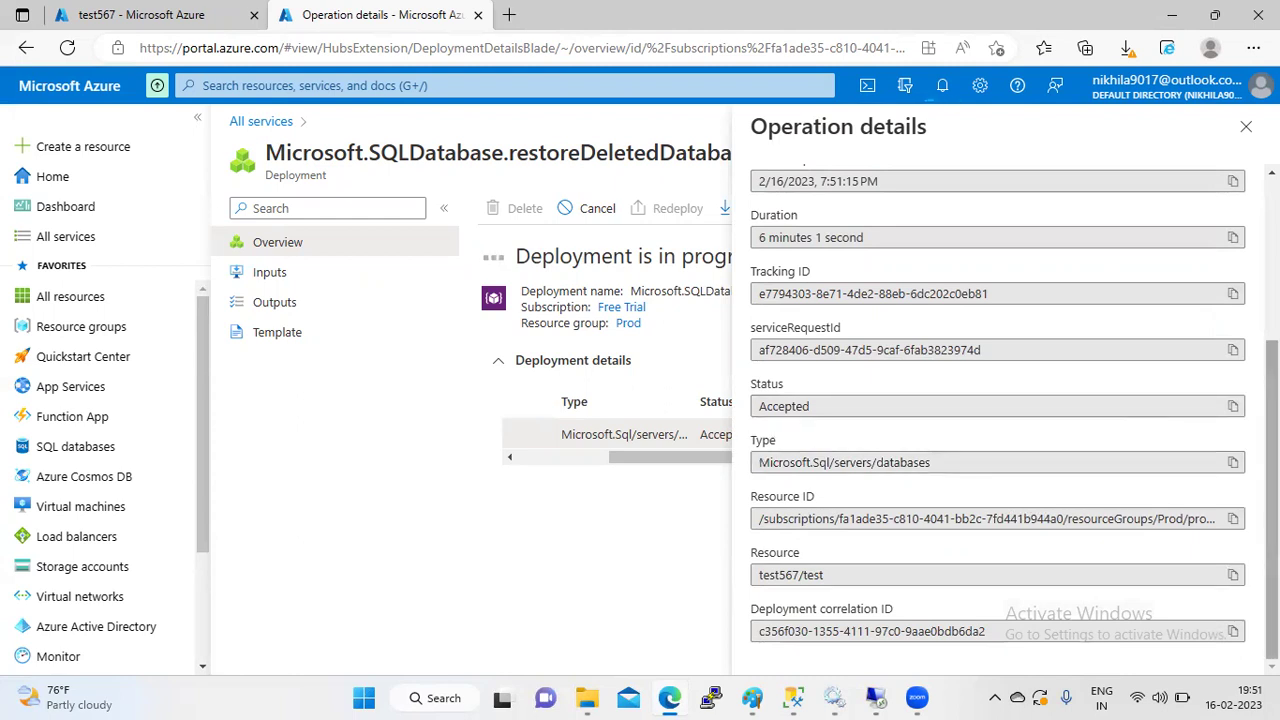
pyautogui.scroll(5, 998, 410)
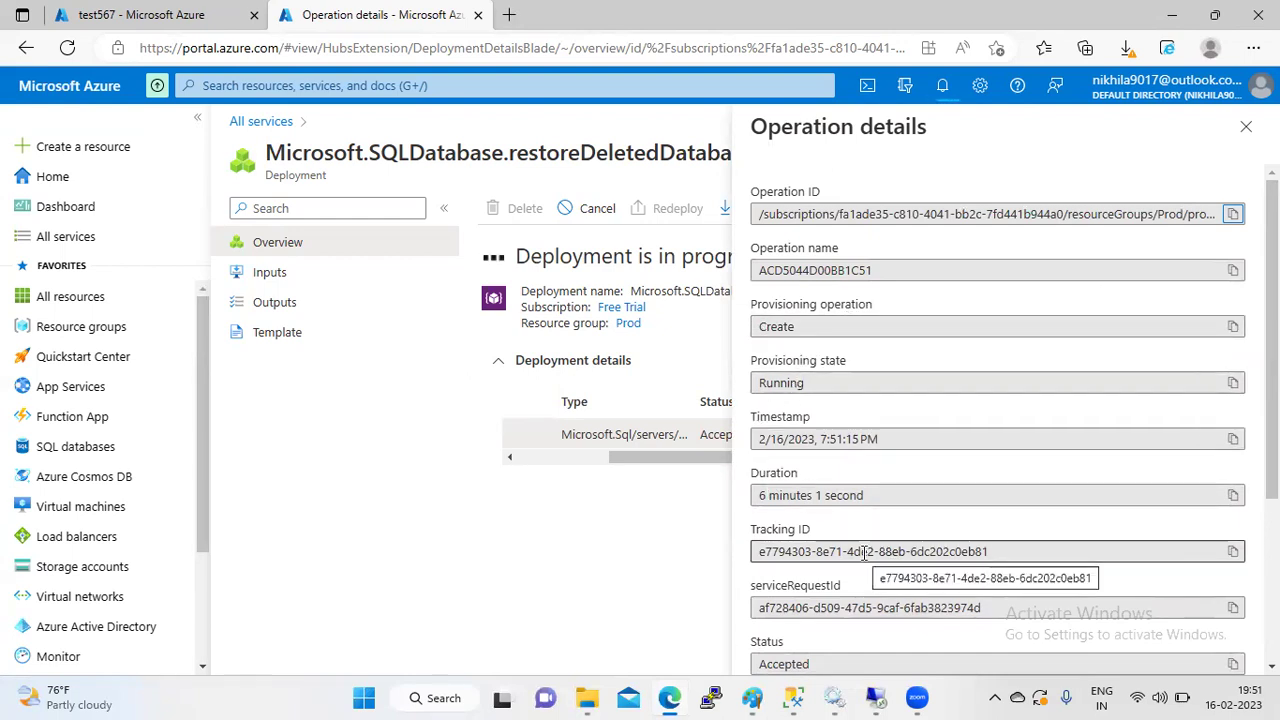
pyautogui.click(894, 487)
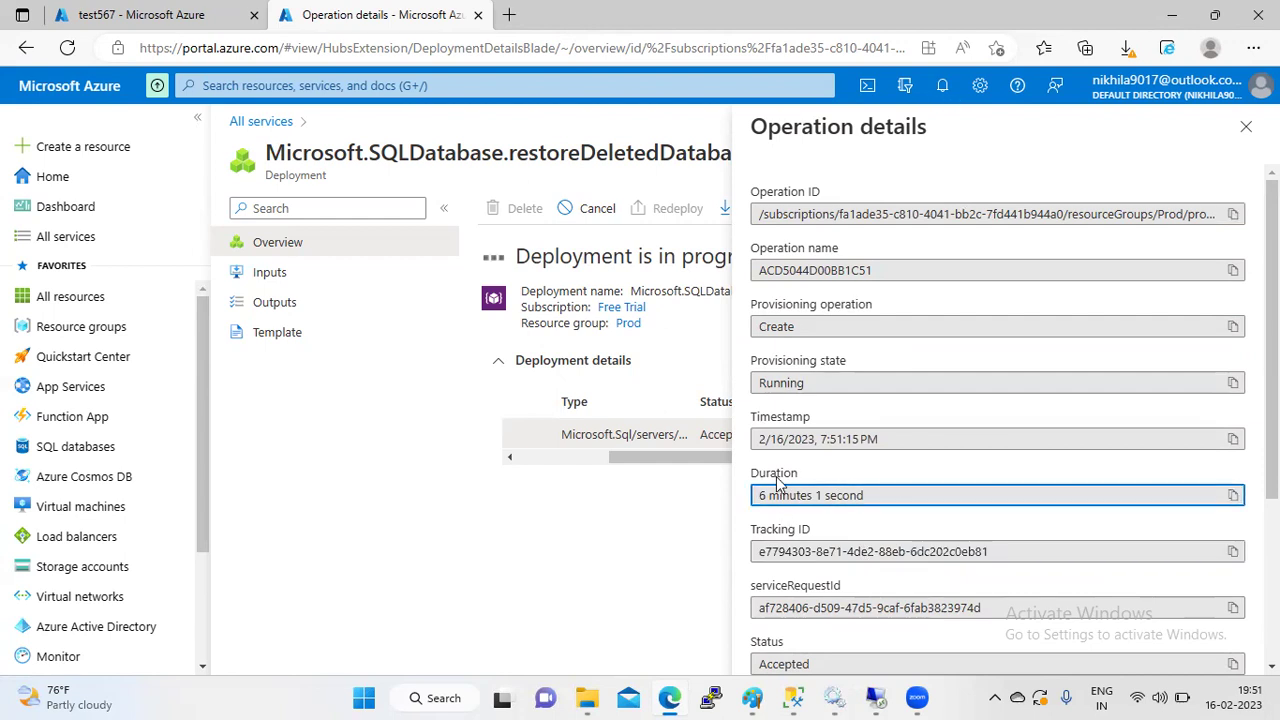
pyautogui.click(1245, 129)
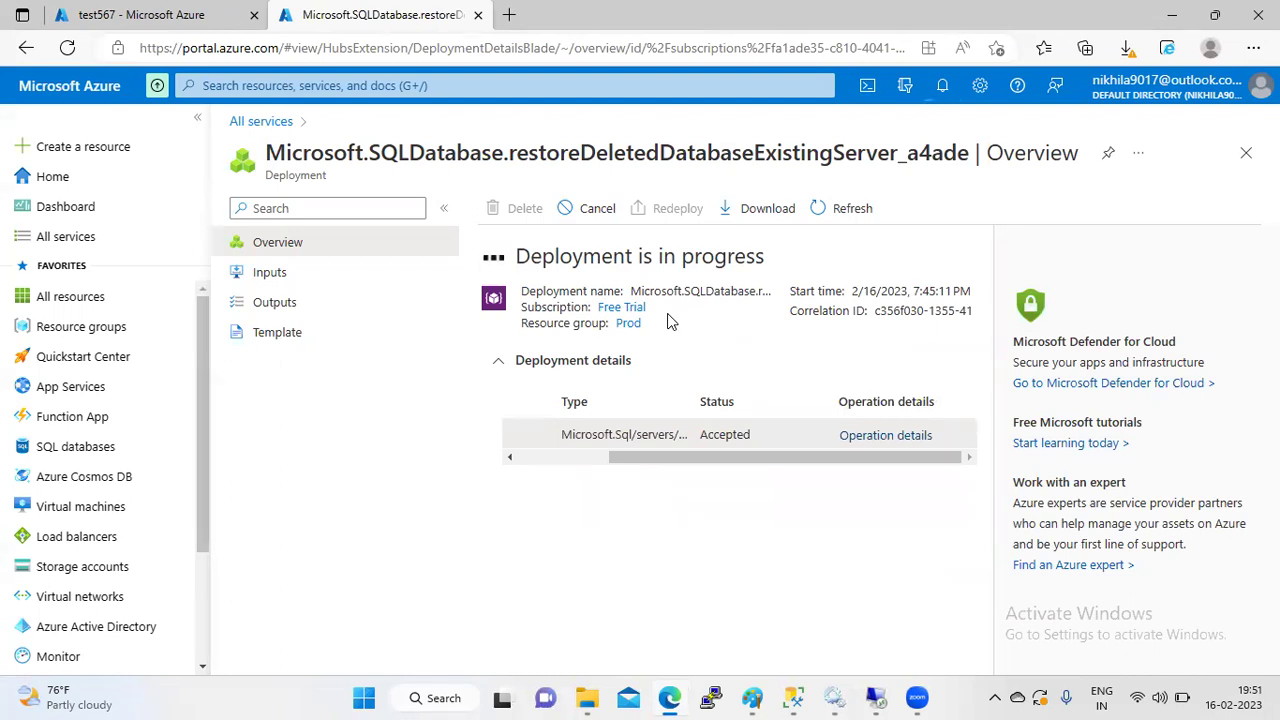
pyautogui.click(140, 14)
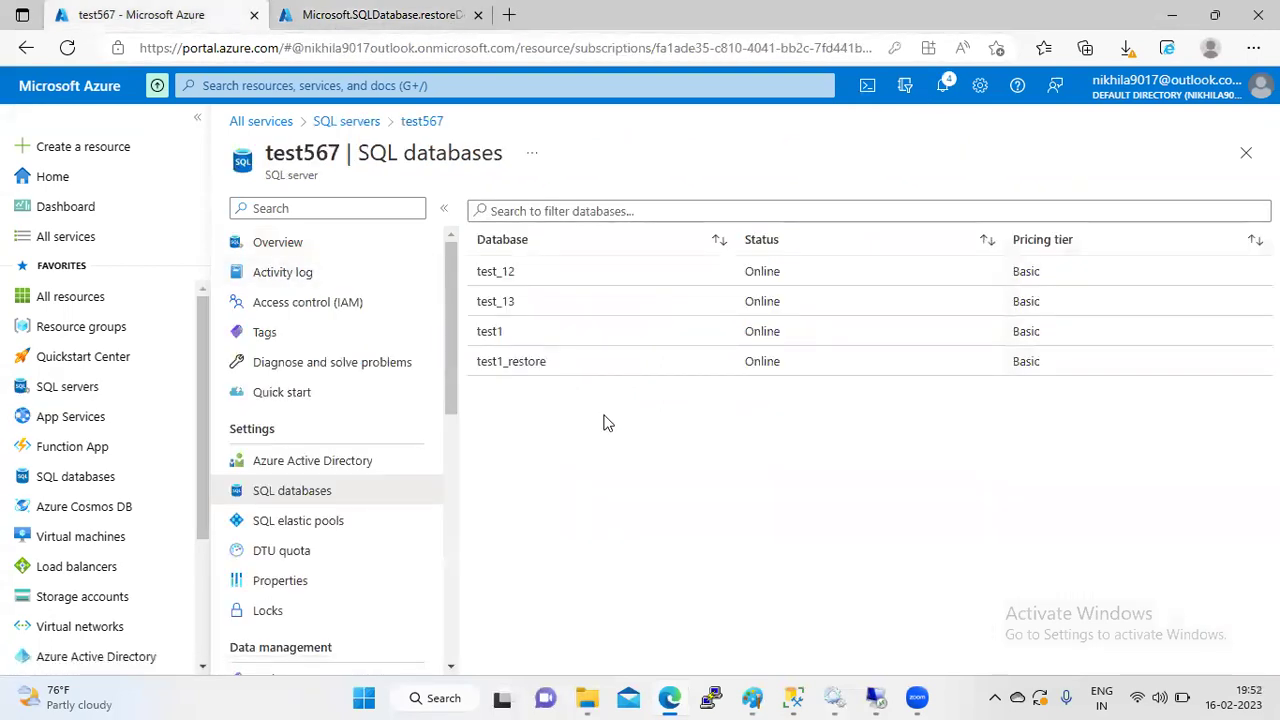
# - Check the test1_restore database, then go via the SQL servers breadcrumb to test567's overview
pyautogui.click(514, 366)
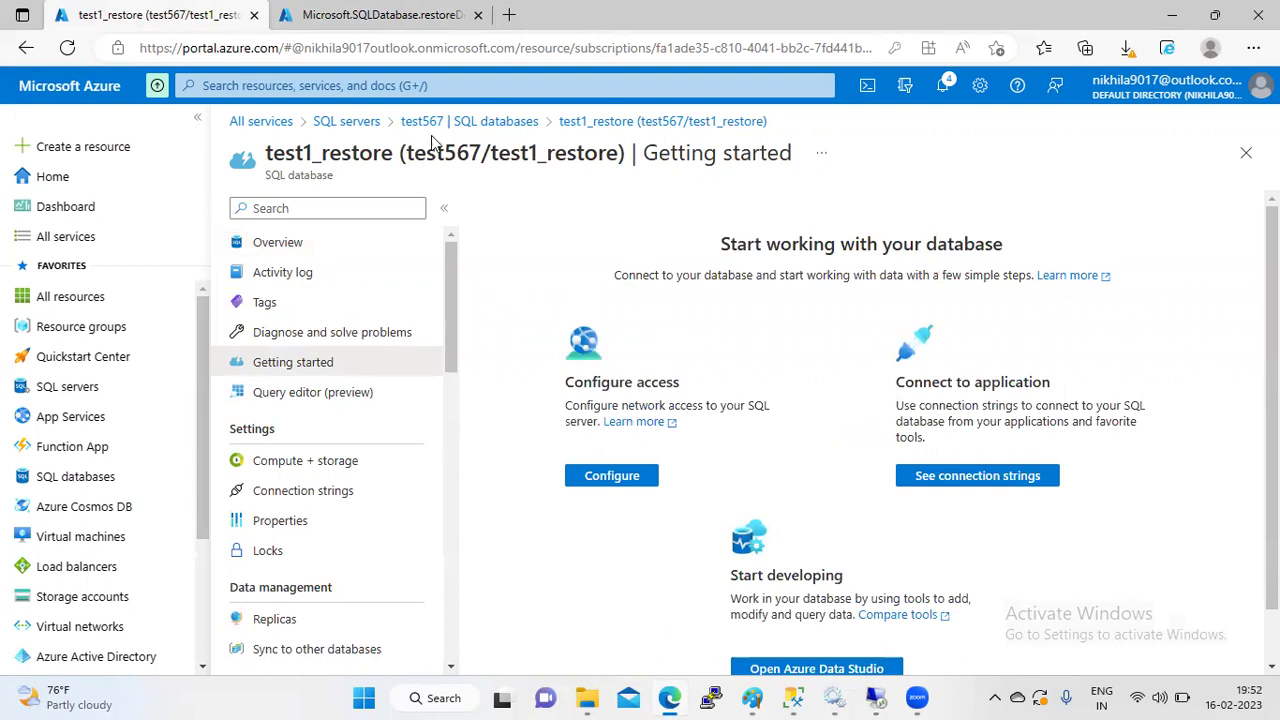
pyautogui.click(350, 122)
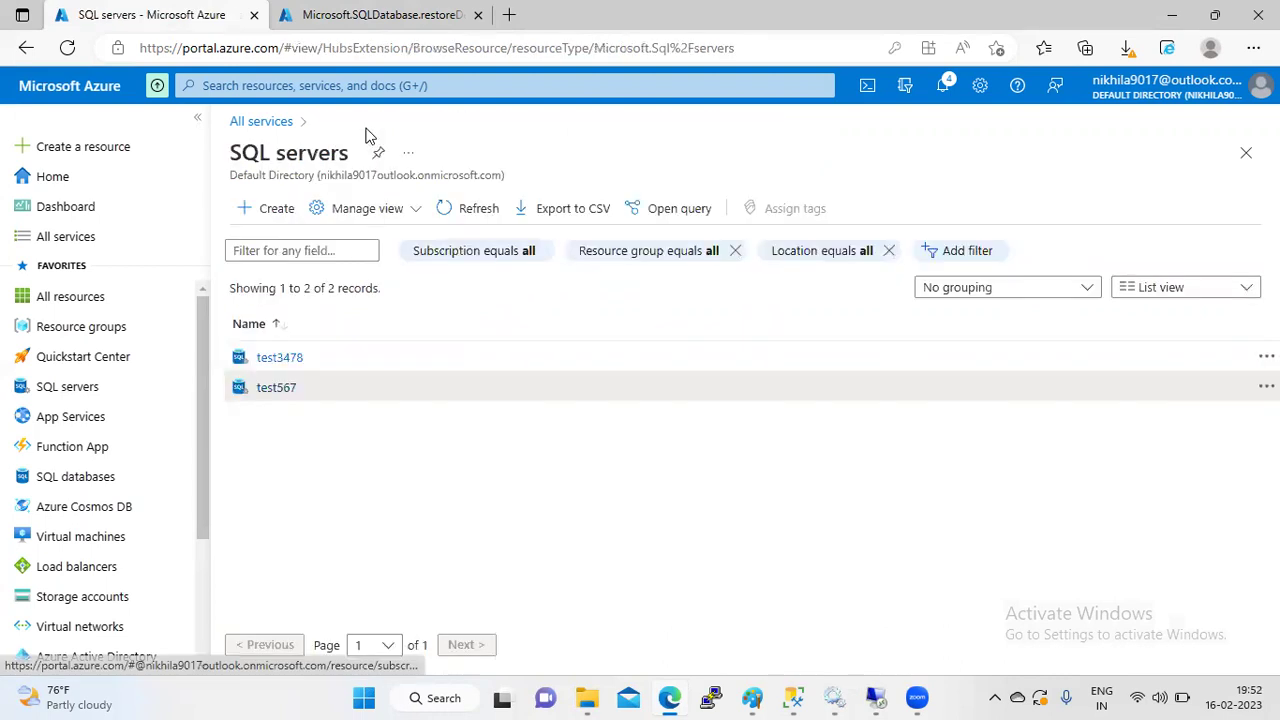
pyautogui.click(300, 387)
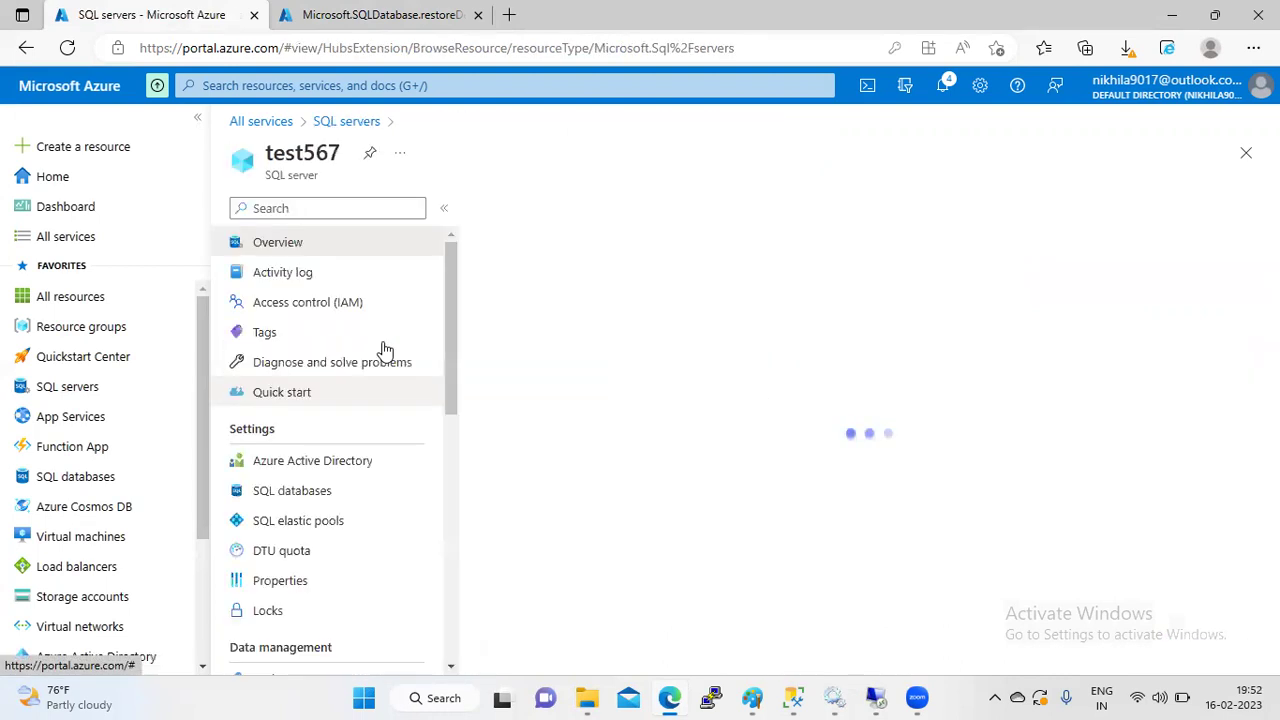
pyautogui.moveTo(452, 369); pyautogui.dragTo(451, 471)
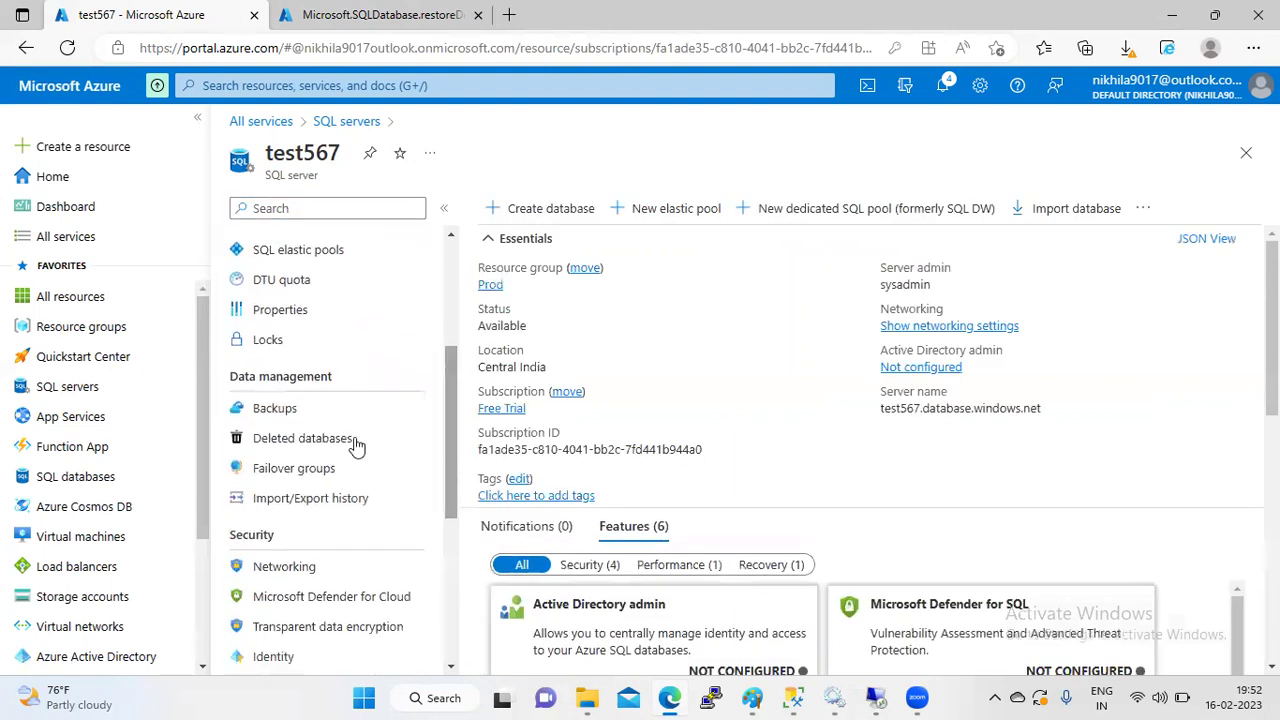
# - Open test567's Backups page on the Retention policies tab
pyautogui.click(290, 410)
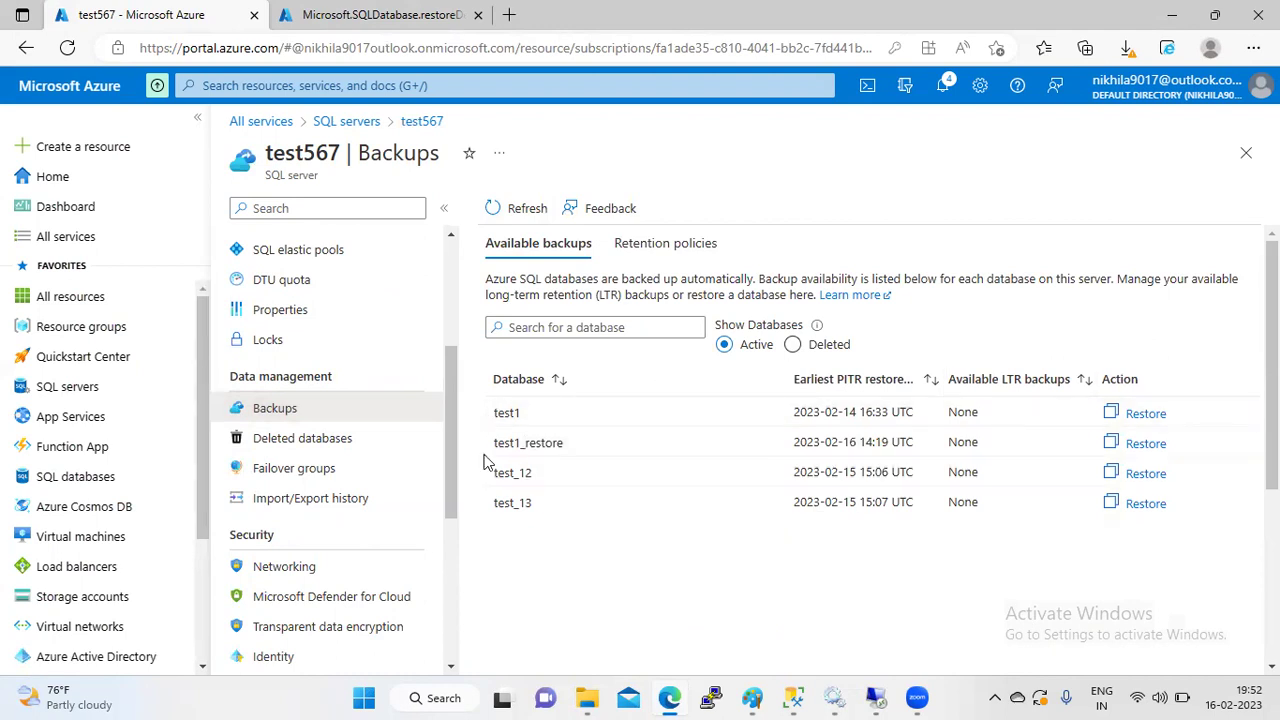
pyautogui.moveTo(587, 698)
pyautogui.click(651, 250)
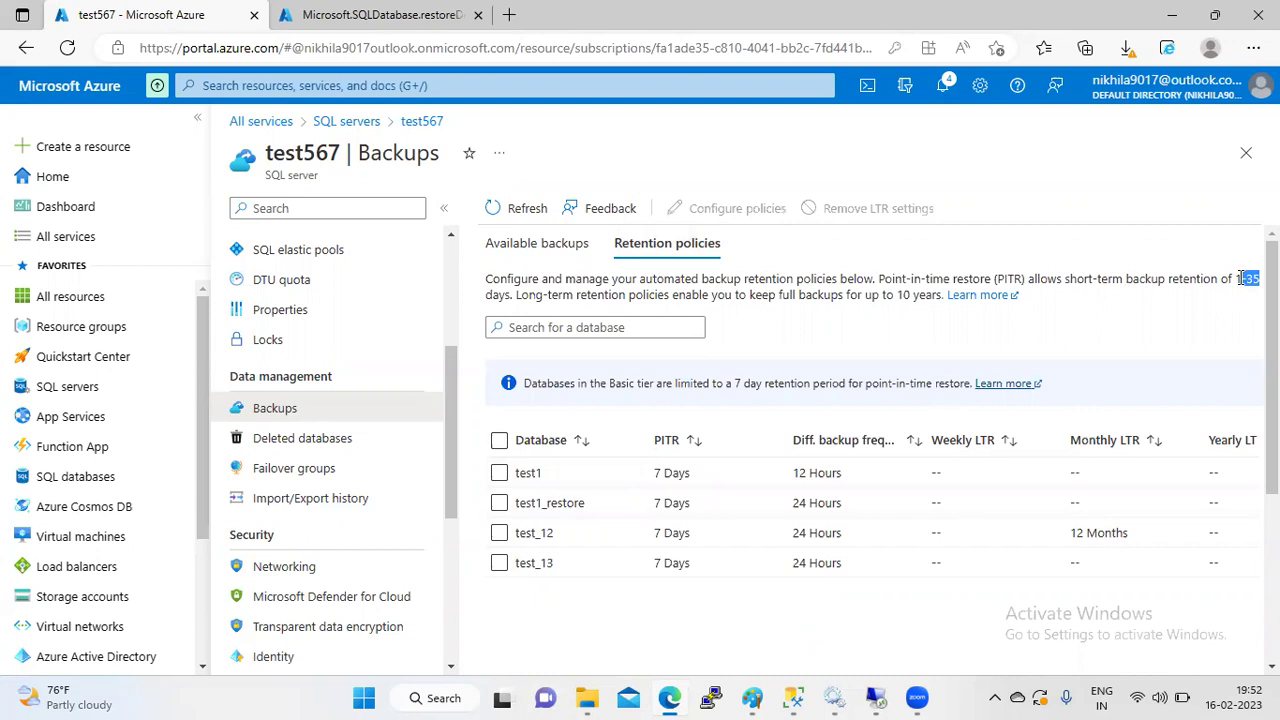
# - Scroll through the retention policies table and tick the test1 database
pyautogui.click(668, 470)
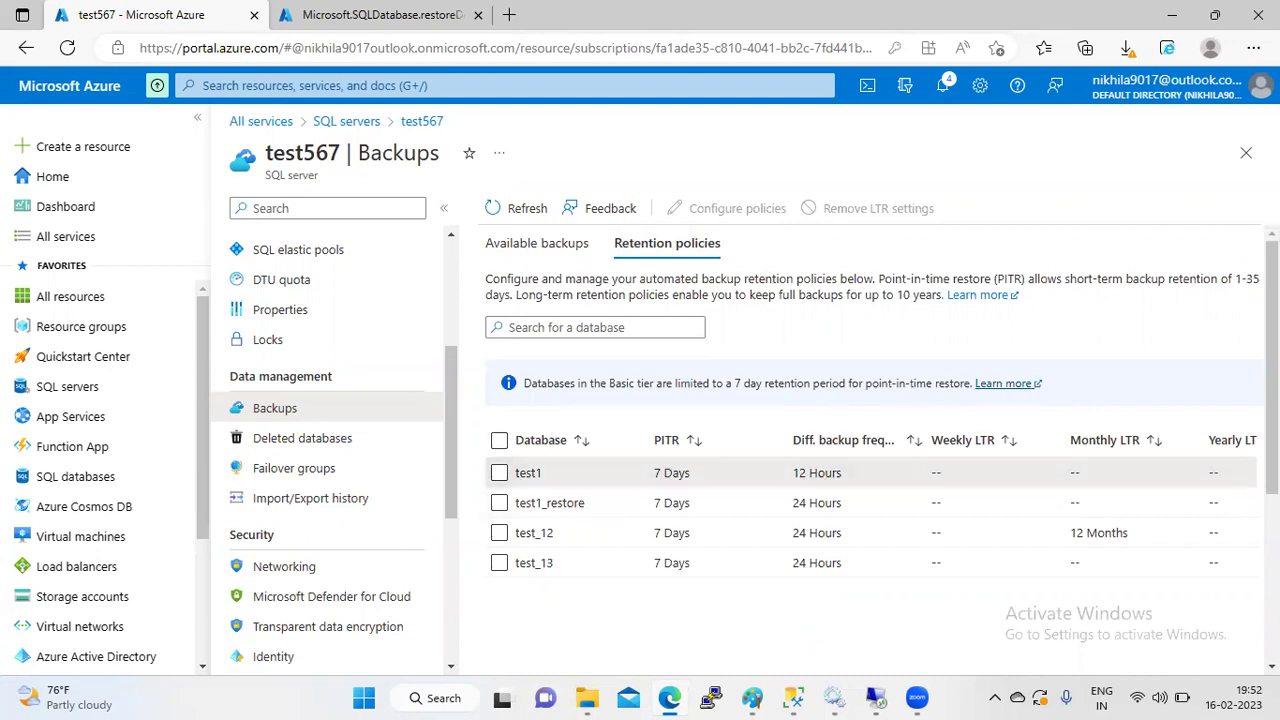
pyautogui.scroll(-3, 875, 450)
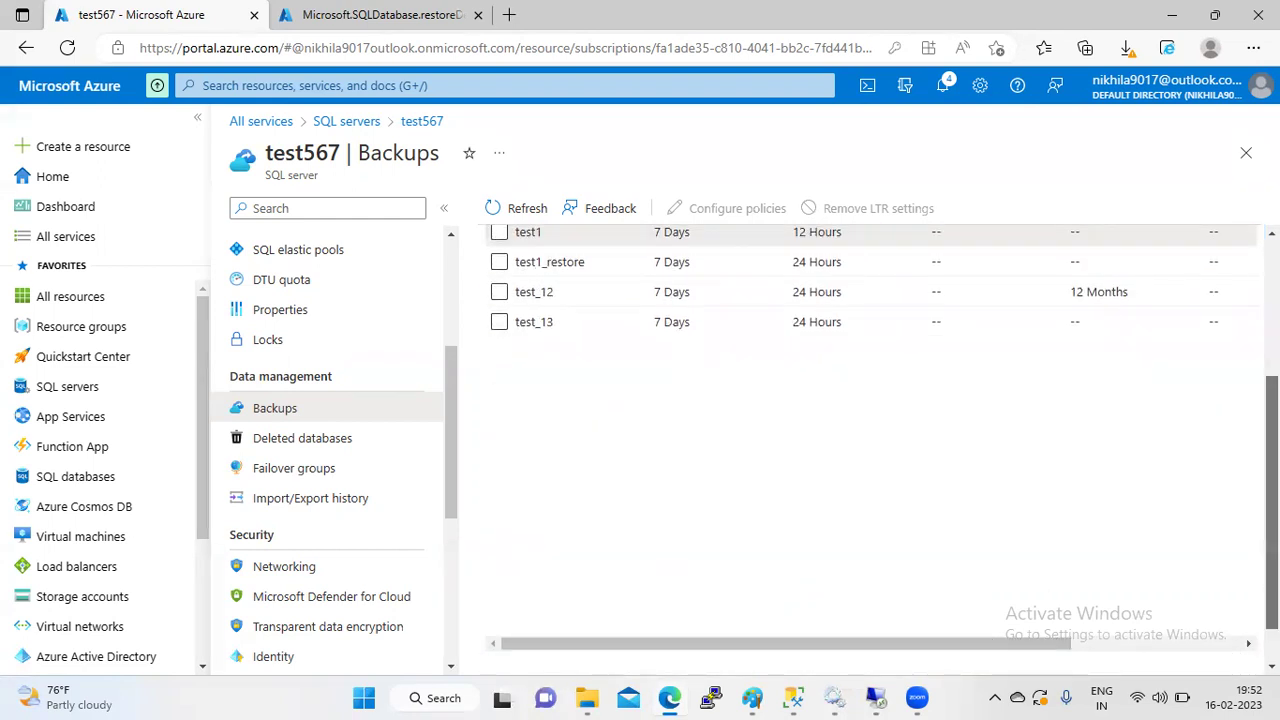
pyautogui.scroll(3, 1271, 500)
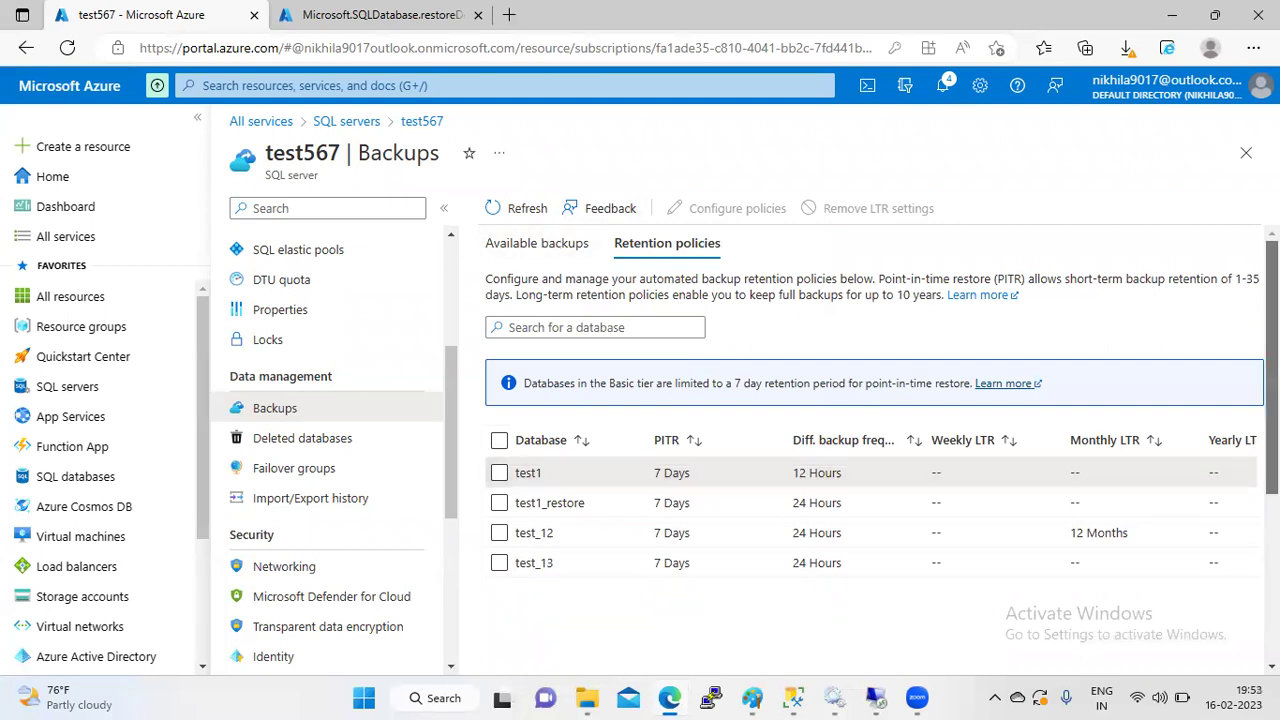
pyautogui.scroll(-3, 977, 640)
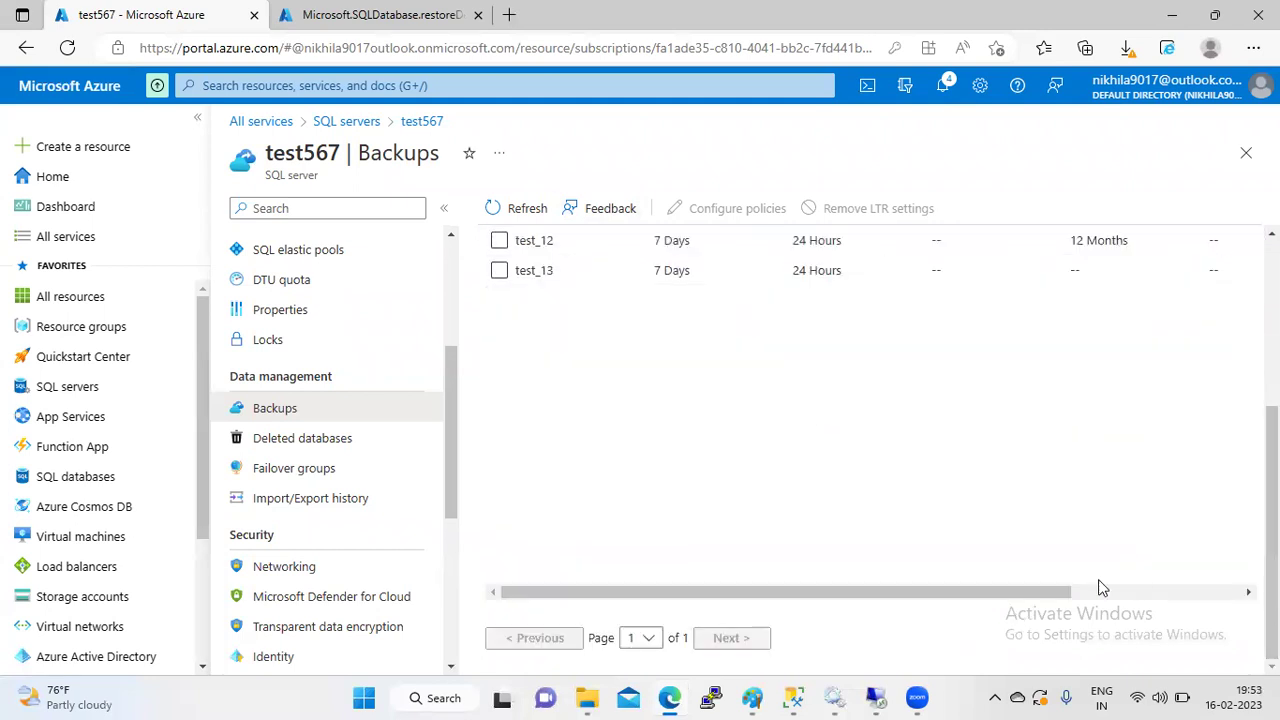
pyautogui.moveTo(1066, 592); pyautogui.dragTo(1236, 592)
pyautogui.scroll(5, 634, 540)
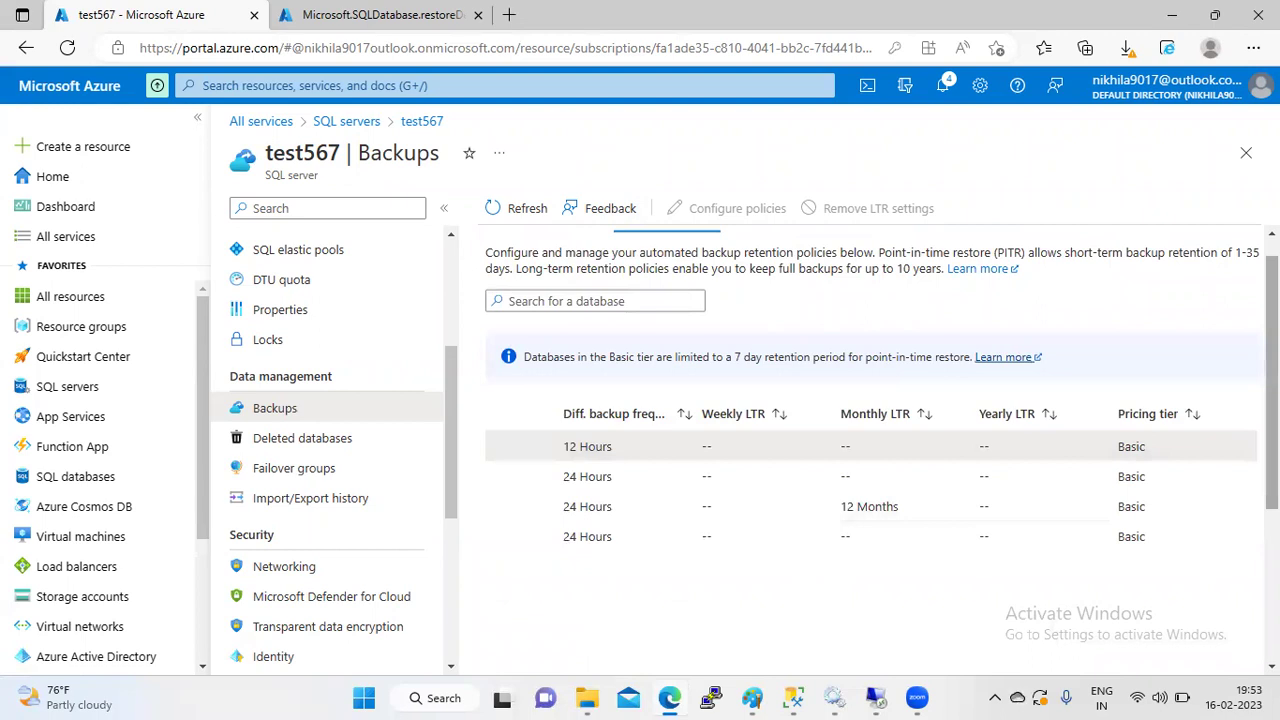
pyautogui.scroll(-3, 870, 450)
pyautogui.moveTo(862, 613); pyautogui.dragTo(566, 627)
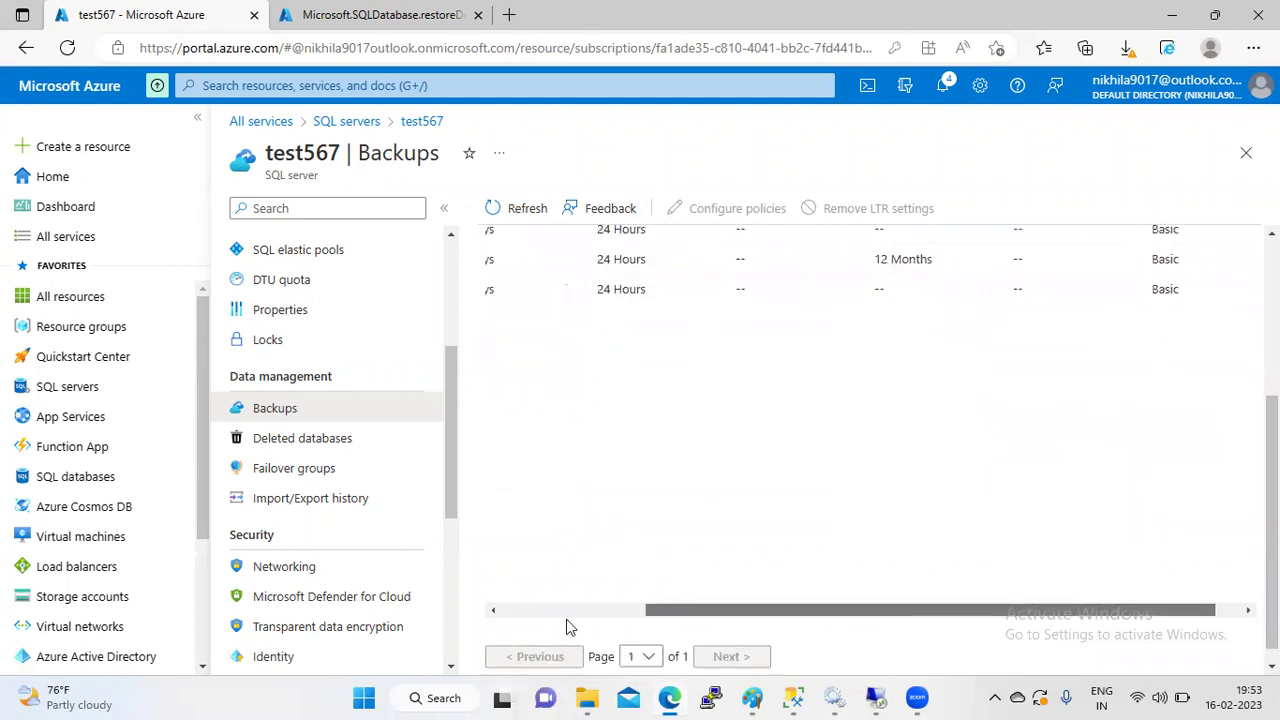
pyautogui.moveTo(1191, 457); pyautogui.dragTo(1040, 360)
pyautogui.scroll(5, 980, 520)
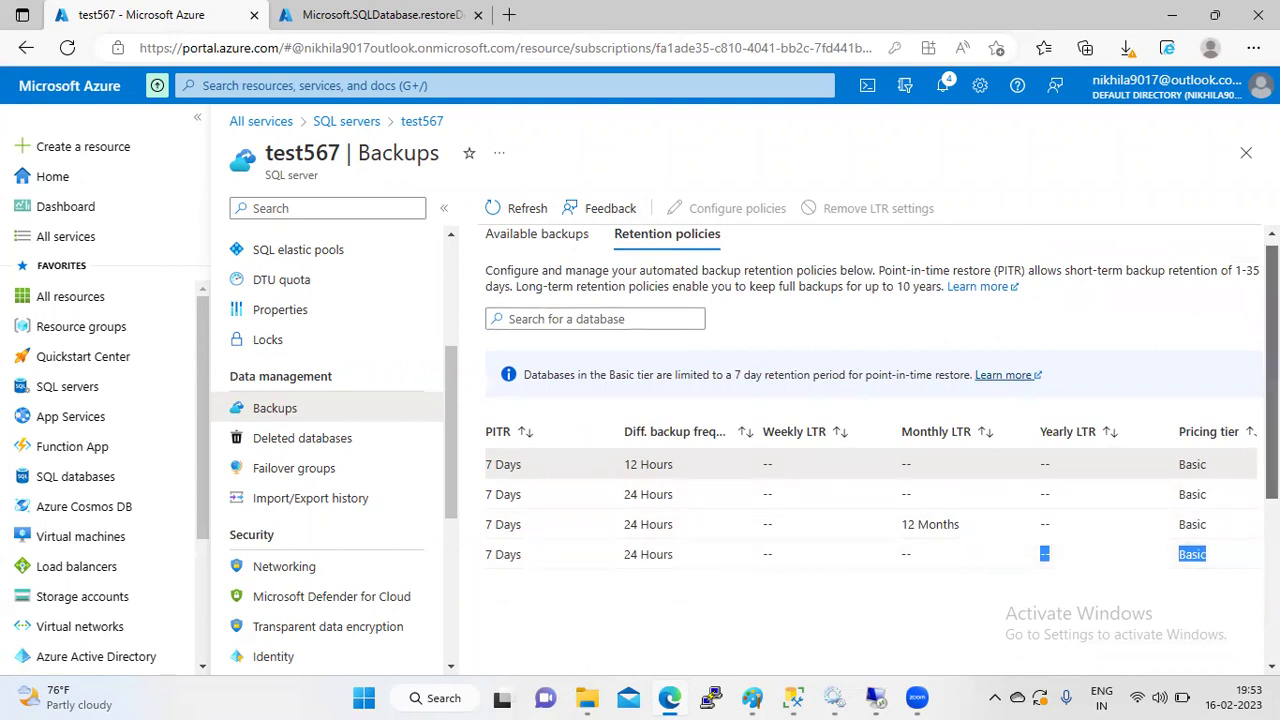
pyautogui.scroll(-3, 705, 533)
pyautogui.click(555, 591)
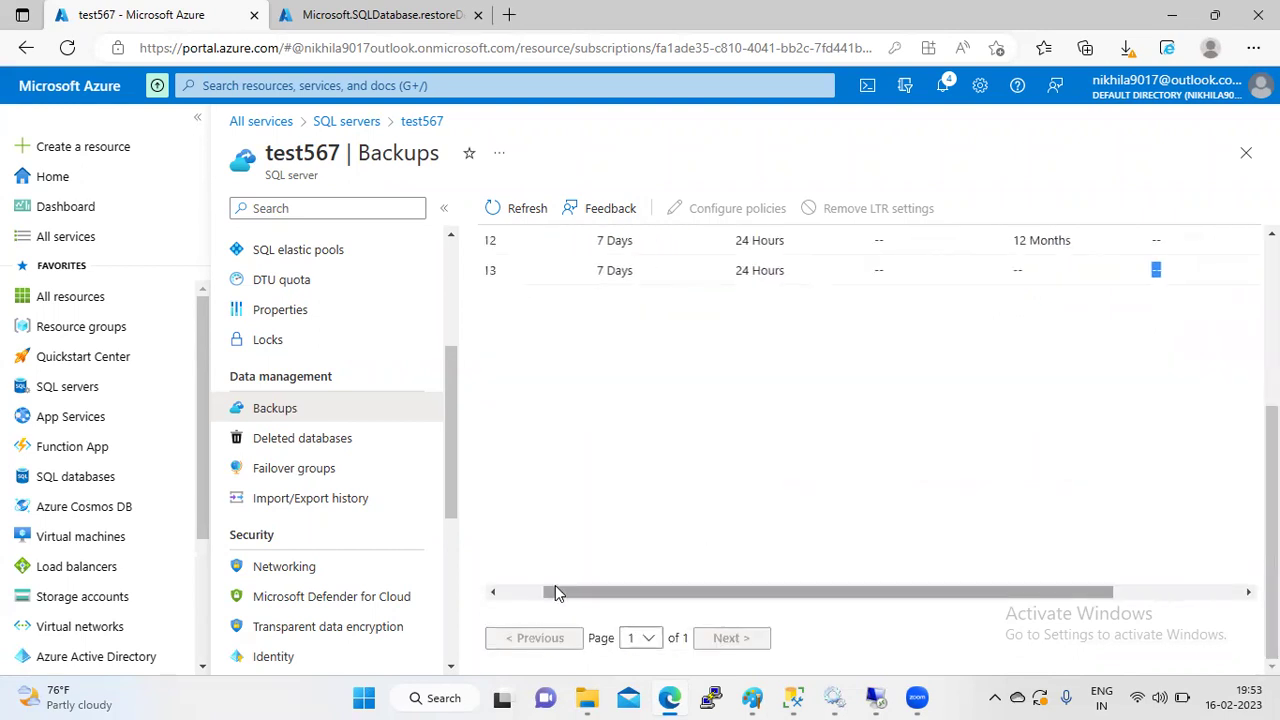
pyautogui.scroll(3, 556, 470)
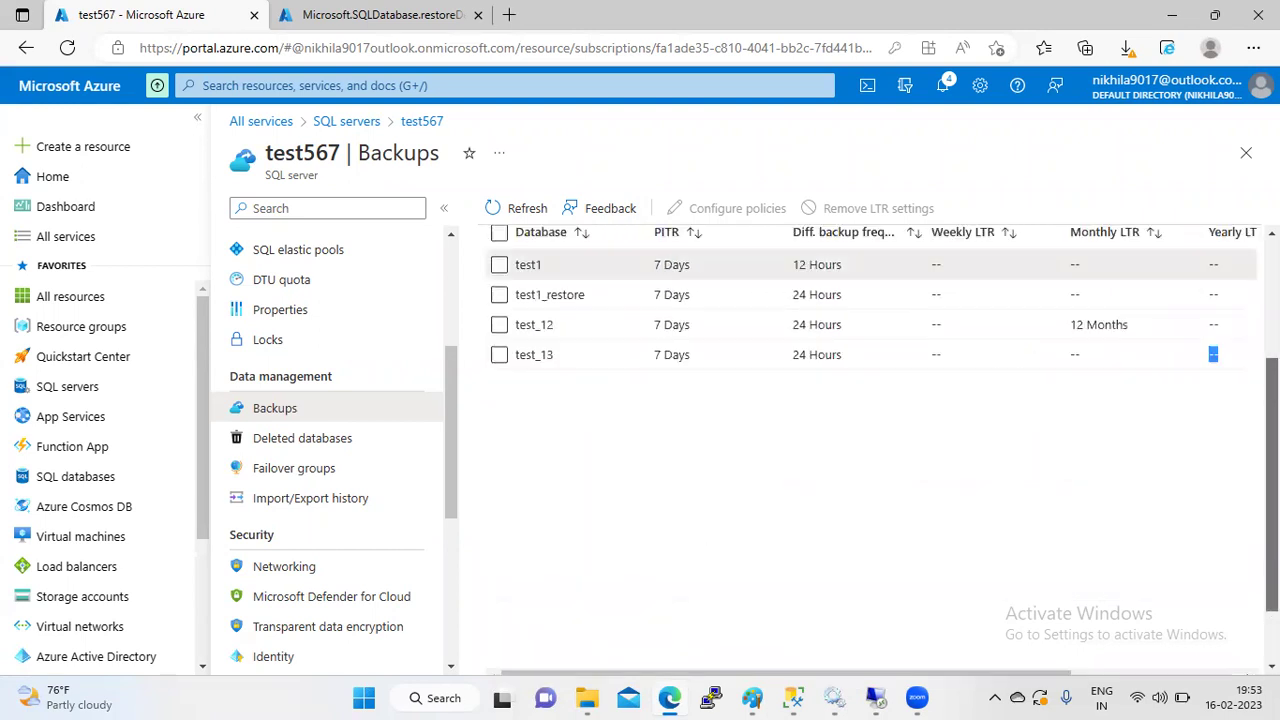
pyautogui.click(499, 417)
# - Set test1's point-in-time retention to 1 day, apply and confirm, then check notifications
pyautogui.click(733, 210)
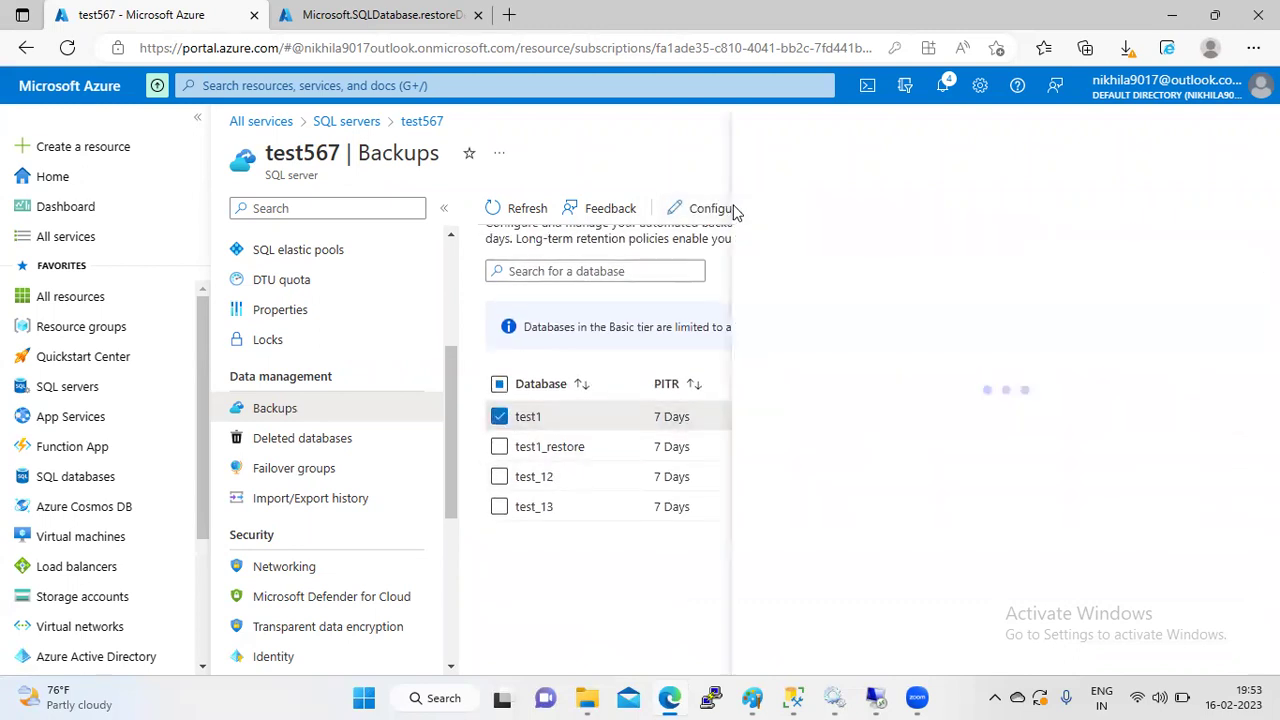
pyautogui.moveTo(1210, 278); pyautogui.dragTo(790, 282)
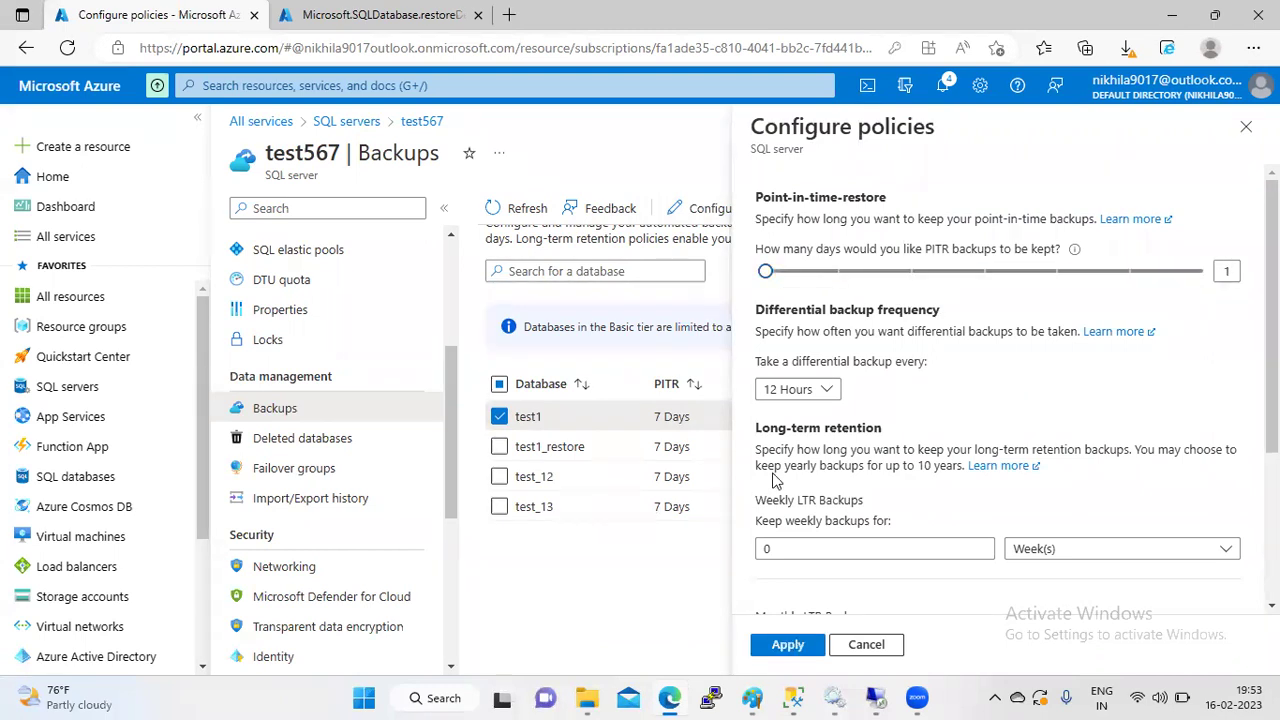
pyautogui.click(785, 645)
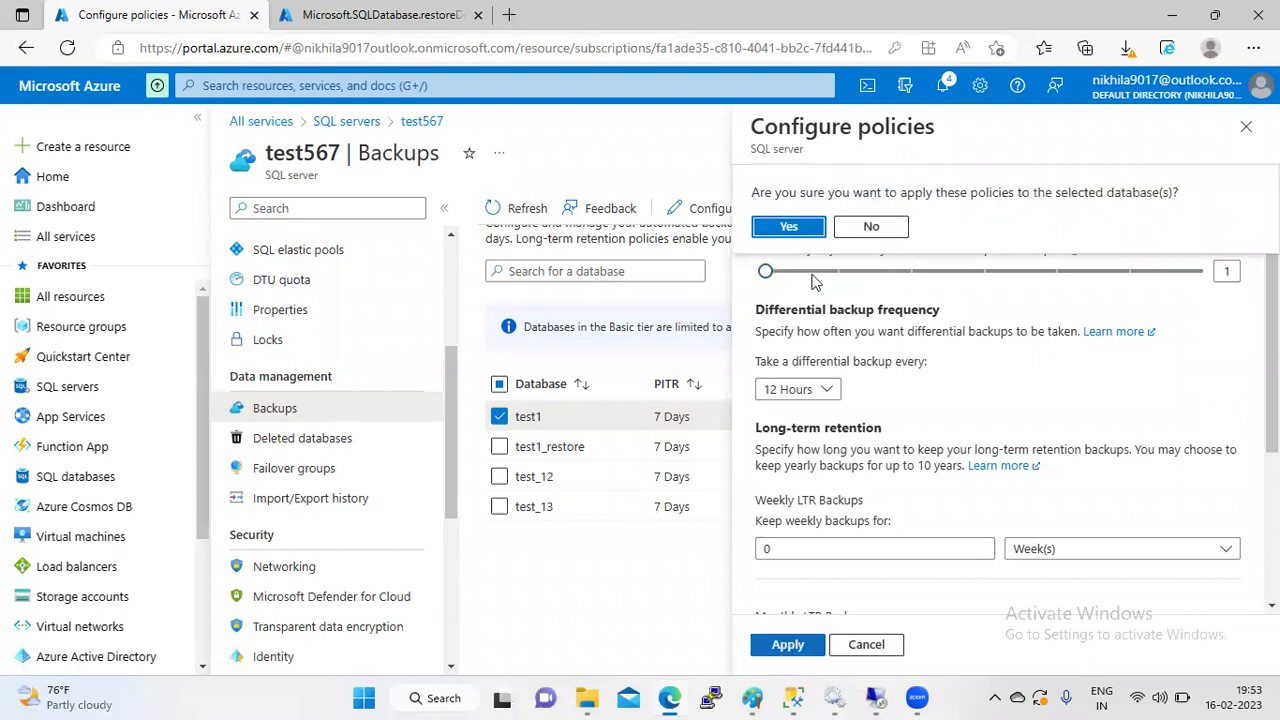
pyautogui.click(787, 229)
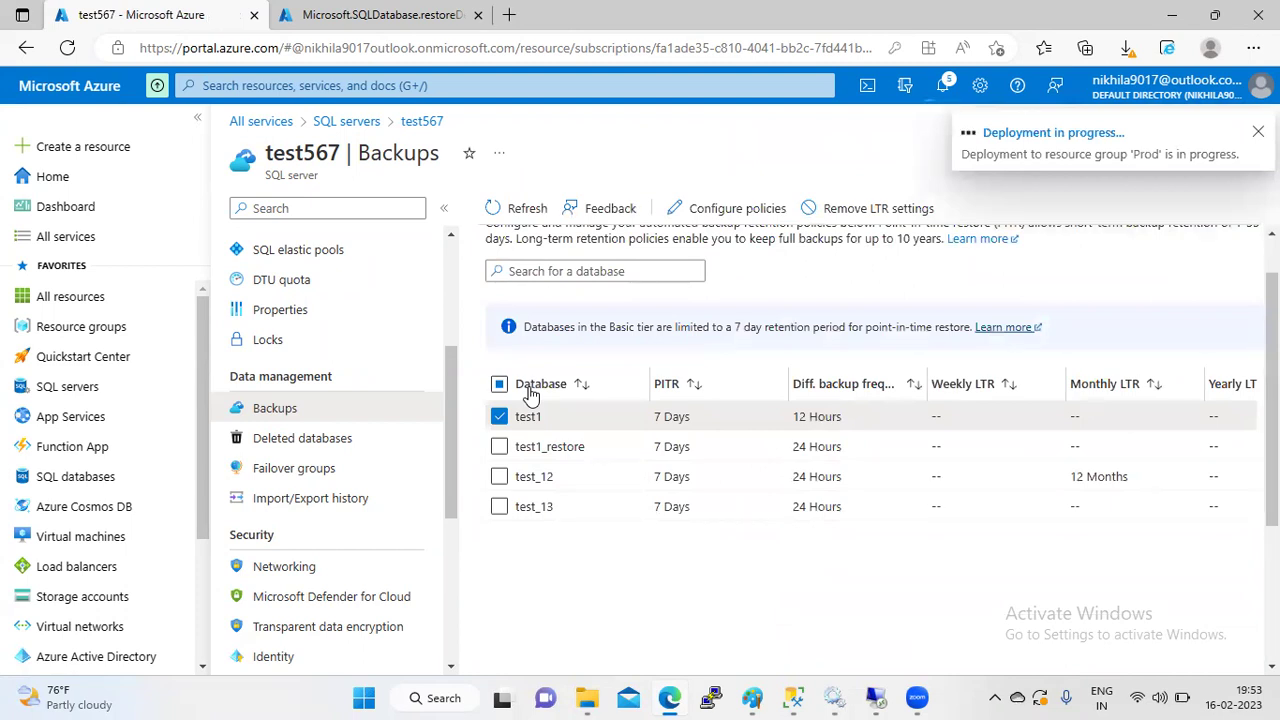
pyautogui.click(1224, 697)
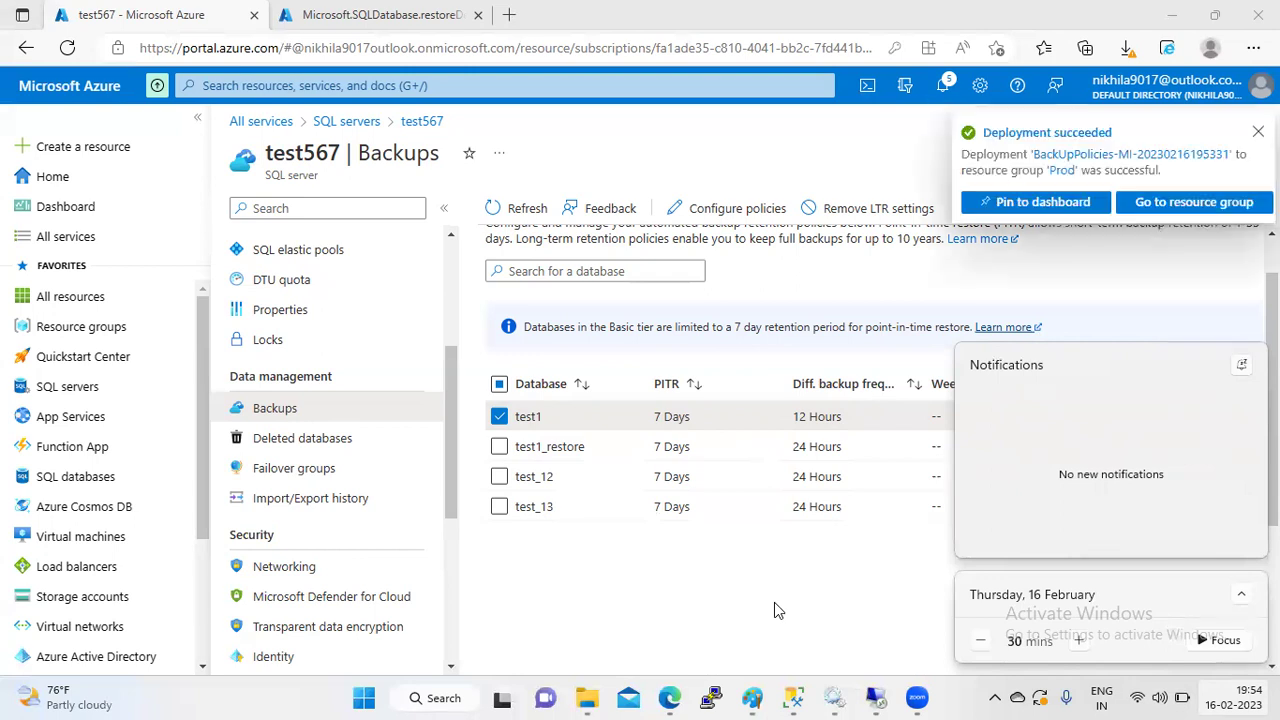
# - Launch Paint, maximize its window and select the Pencil tool
pyautogui.press('super+r')
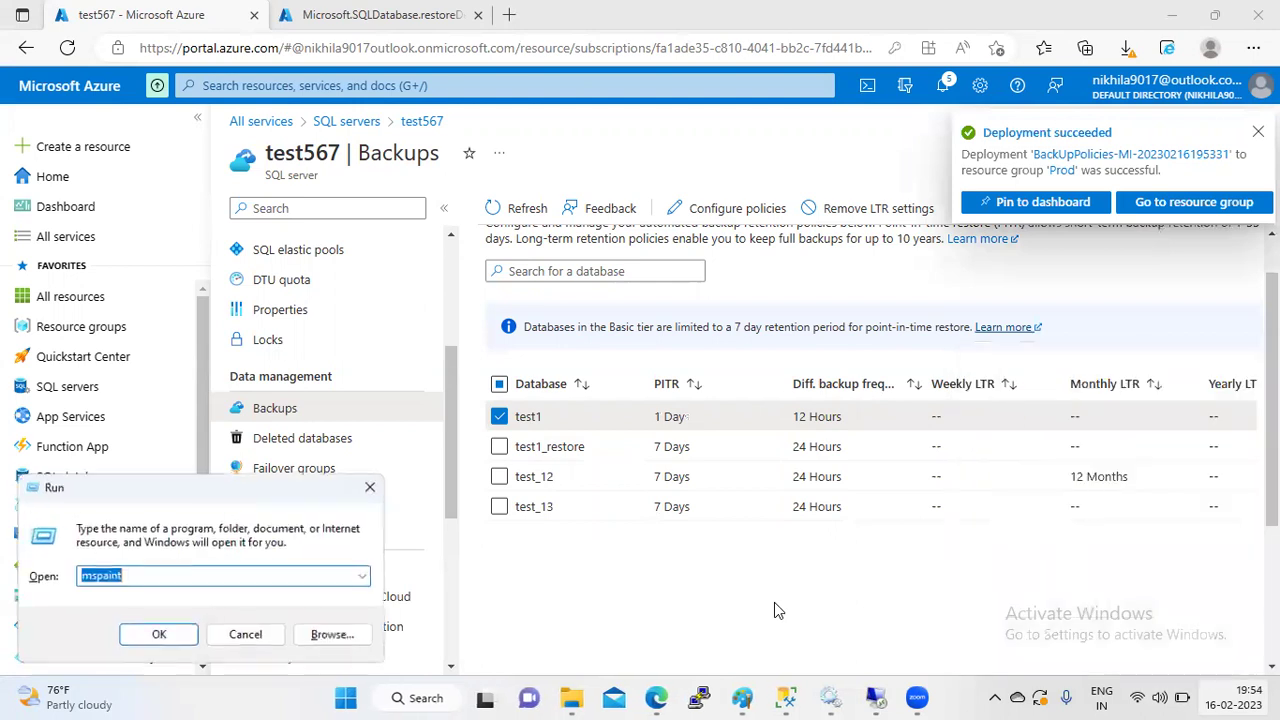
pyautogui.press('Escape')
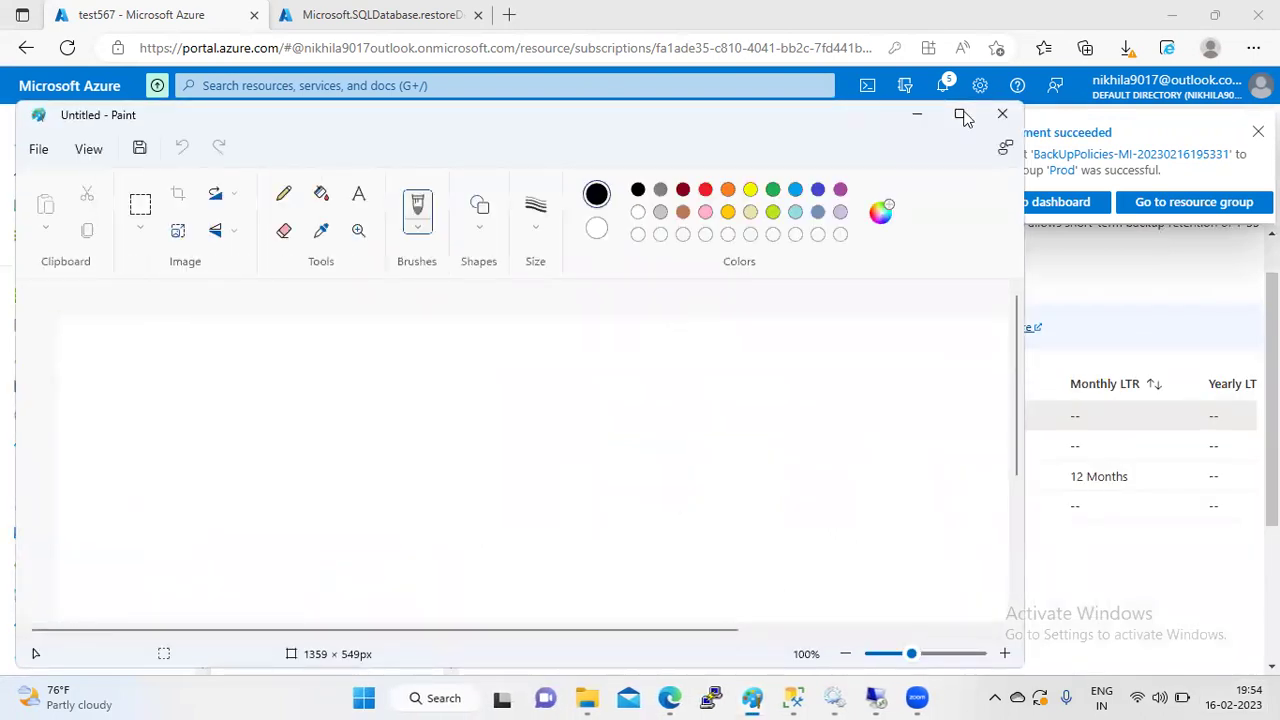
pyautogui.click(959, 113)
pyautogui.click(269, 96)
# - Draw seven vertical lines side by side across the canvas
pyautogui.moveTo(254, 260); pyautogui.dragTo(261, 400)
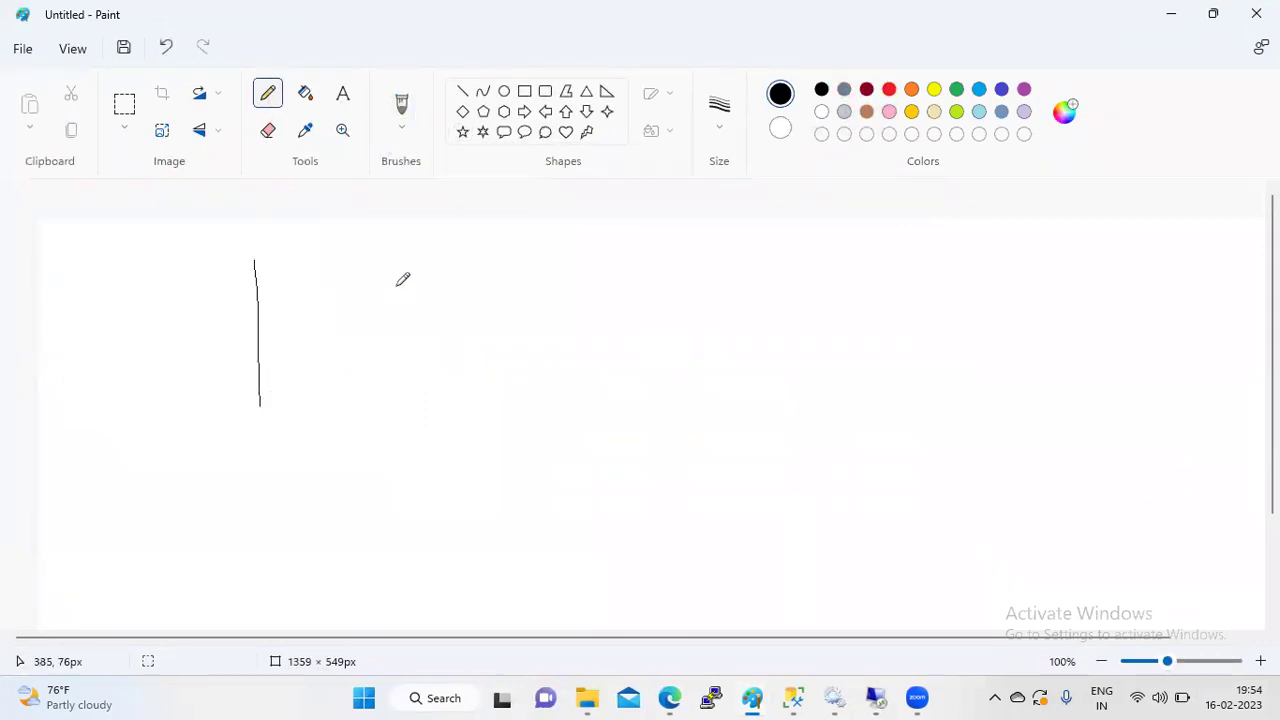
pyautogui.moveTo(388, 268); pyautogui.dragTo(396, 390)
pyautogui.moveTo(480, 272); pyautogui.dragTo(494, 378)
pyautogui.moveTo(568, 272); pyautogui.dragTo(589, 400)
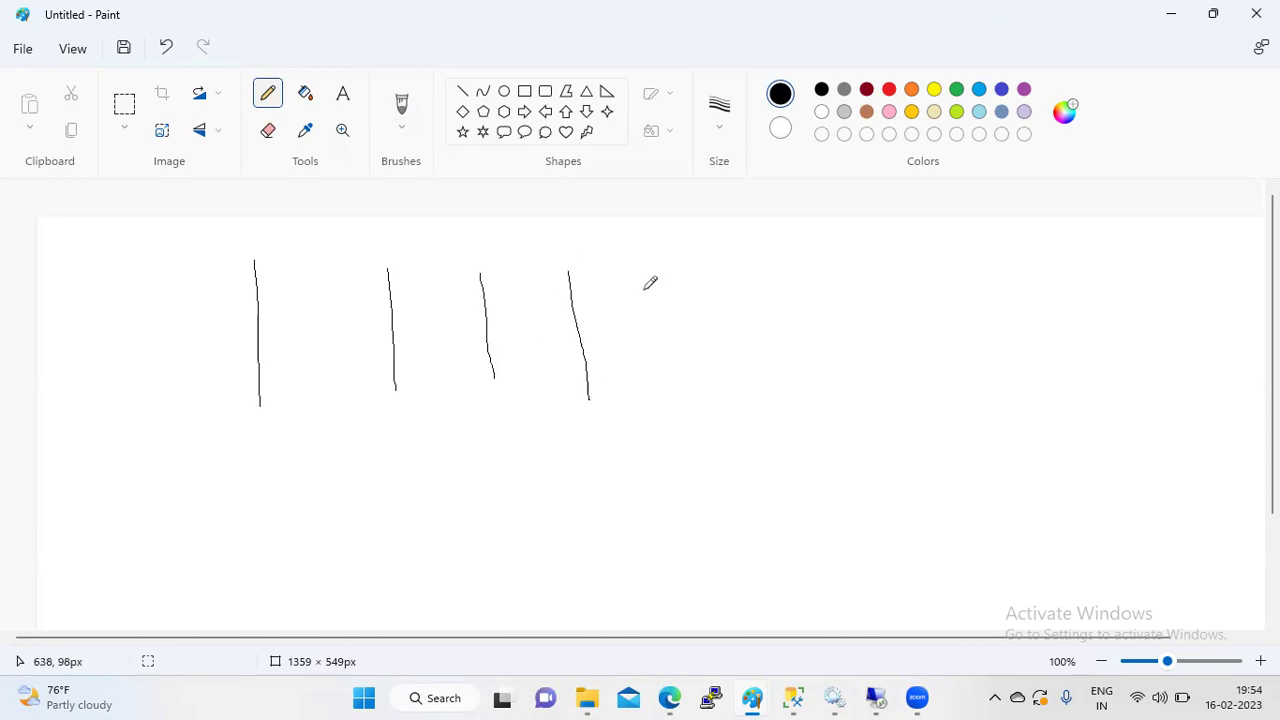
pyautogui.moveTo(644, 268); pyautogui.dragTo(665, 377)
pyautogui.moveTo(729, 270); pyautogui.dragTo(757, 404)
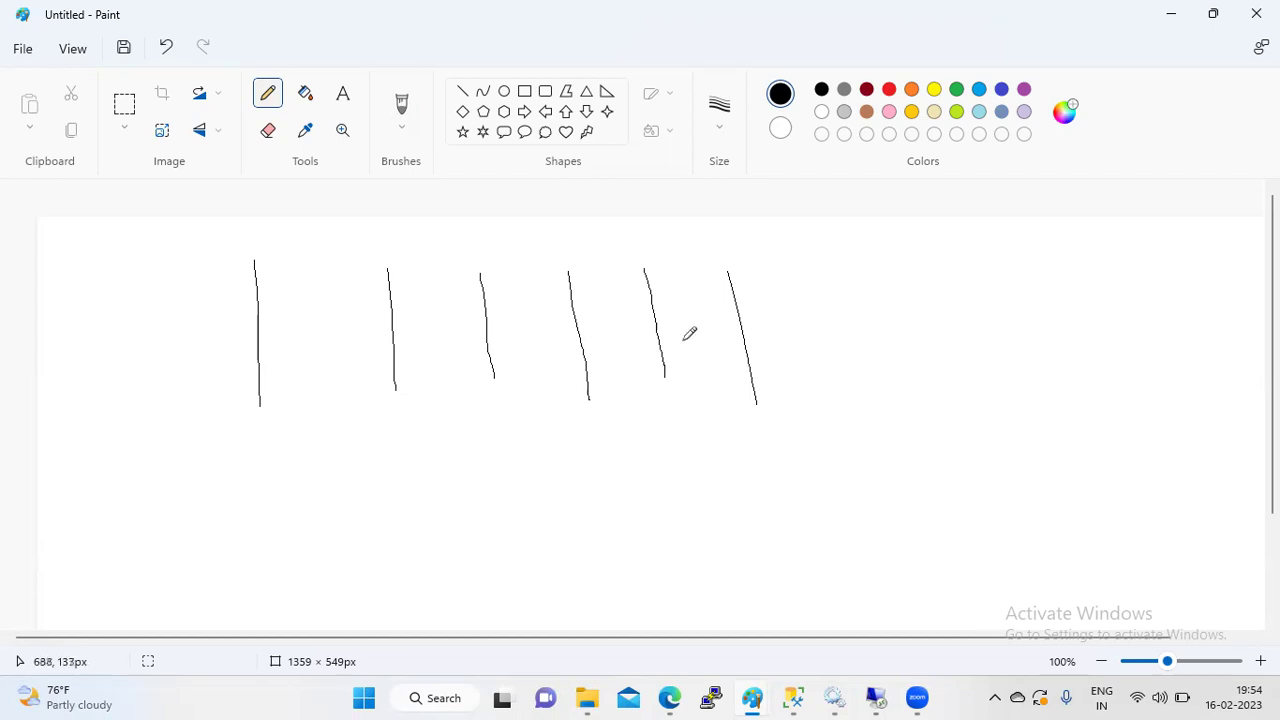
pyautogui.moveTo(825, 262); pyautogui.dragTo(841, 375)
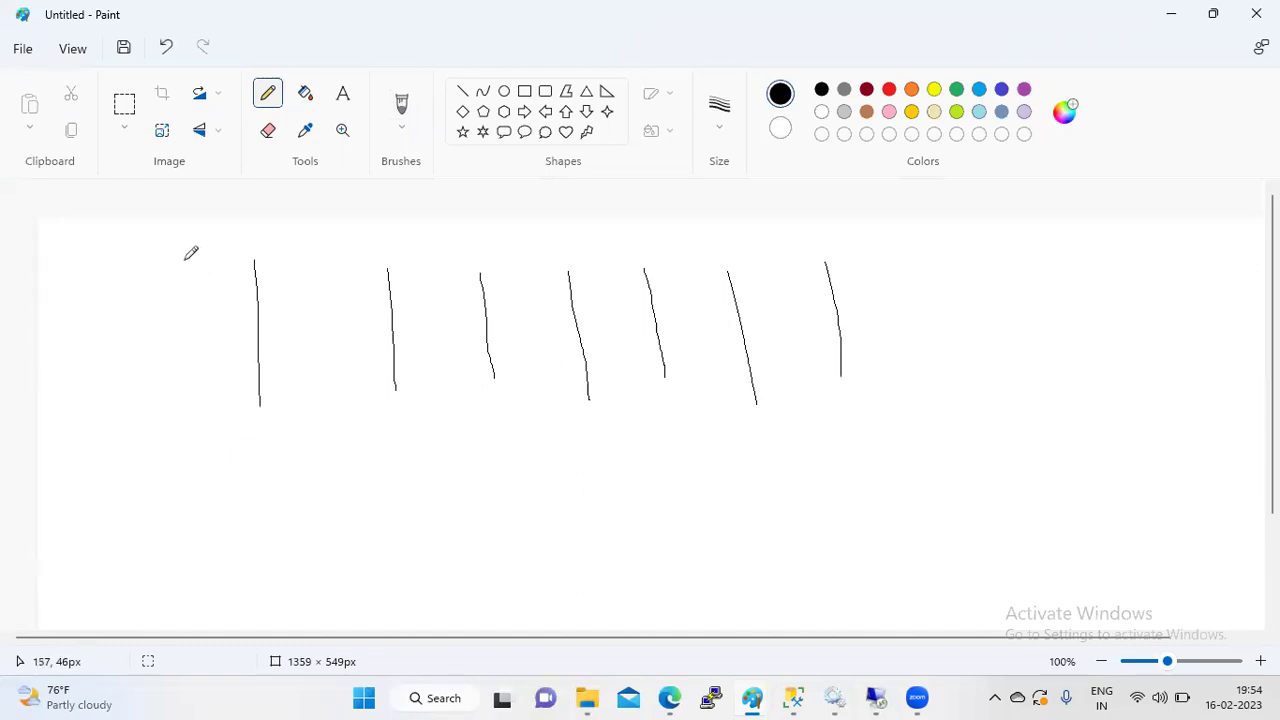
# - Handwrite the number labels above the lines, starting with 16 and 17
pyautogui.moveTo(185, 259)
pyautogui.mouseDown()
pyautogui.moveTo(188, 276)
pyautogui.moveTo(211, 258)
pyautogui.mouseUp()
pyautogui.moveTo(343, 269)
pyautogui.mouseDown()
pyautogui.moveTo(355, 296)
pyautogui.moveTo(392, 262)
pyautogui.moveTo(383, 300)
pyautogui.mouseUp()
pyautogui.moveTo(459, 249)
pyautogui.mouseDown()
pyautogui.moveTo(466, 269)
pyautogui.moveTo(474, 245)
pyautogui.moveTo(473, 263)
pyautogui.moveTo(543, 266)
pyautogui.moveTo(545, 238)
pyautogui.moveTo(563, 240)
pyautogui.moveTo(567, 260)
pyautogui.moveTo(628, 254)
pyautogui.moveTo(628, 241)
pyautogui.moveTo(729, 257)
pyautogui.moveTo(812, 240)
pyautogui.moveTo(792, 278)
pyautogui.moveTo(829, 262)
pyautogui.moveTo(828, 228)
pyautogui.moveTo(868, 225)
pyautogui.mouseUp()
# - Finish label 22, add line 23, cross out 22, loop 16–22, and cross below 16
pyautogui.click(901, 257)
pyautogui.moveTo(907, 343); pyautogui.dragTo(910, 393)
pyautogui.moveTo(921, 229)
pyautogui.mouseDown()
pyautogui.moveTo(917, 249)
pyautogui.moveTo(941, 232)
pyautogui.moveTo(931, 254)
pyautogui.mouseUp()
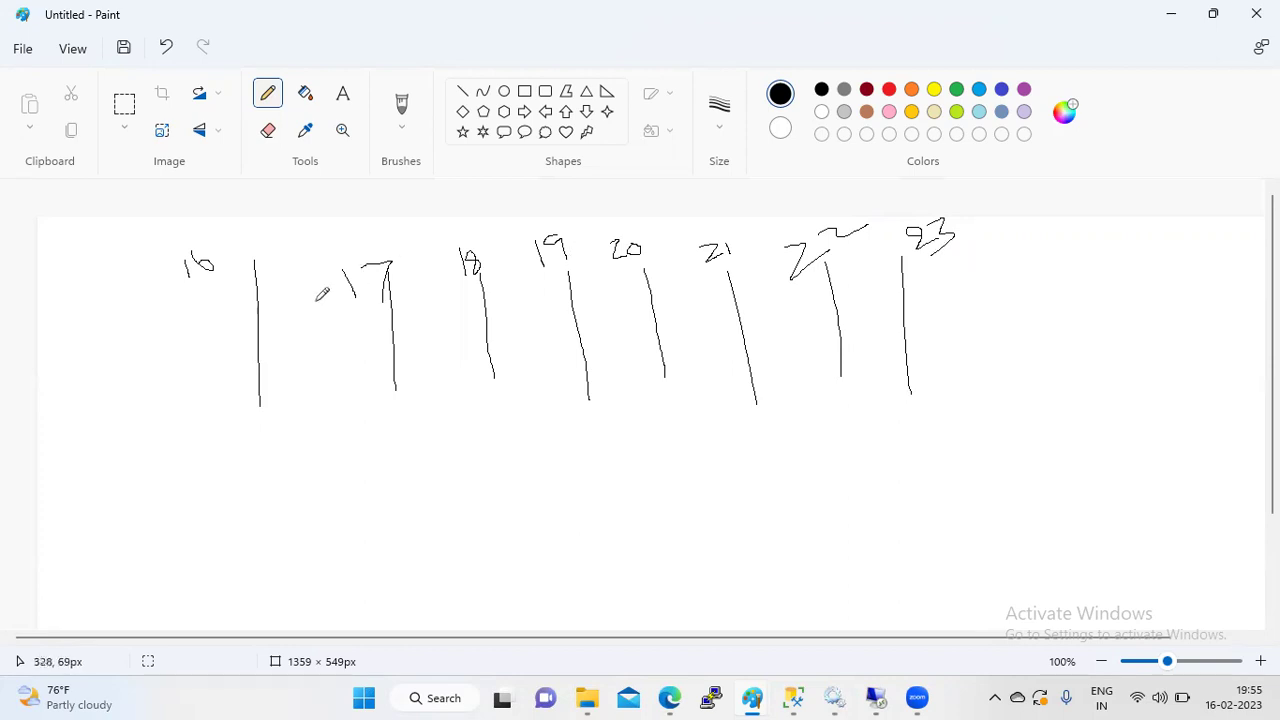
pyautogui.moveTo(858, 315); pyautogui.dragTo(760, 216)
pyautogui.moveTo(355, 216)
pyautogui.mouseDown()
pyautogui.moveTo(537, 466)
pyautogui.moveTo(832, 314)
pyautogui.mouseUp()
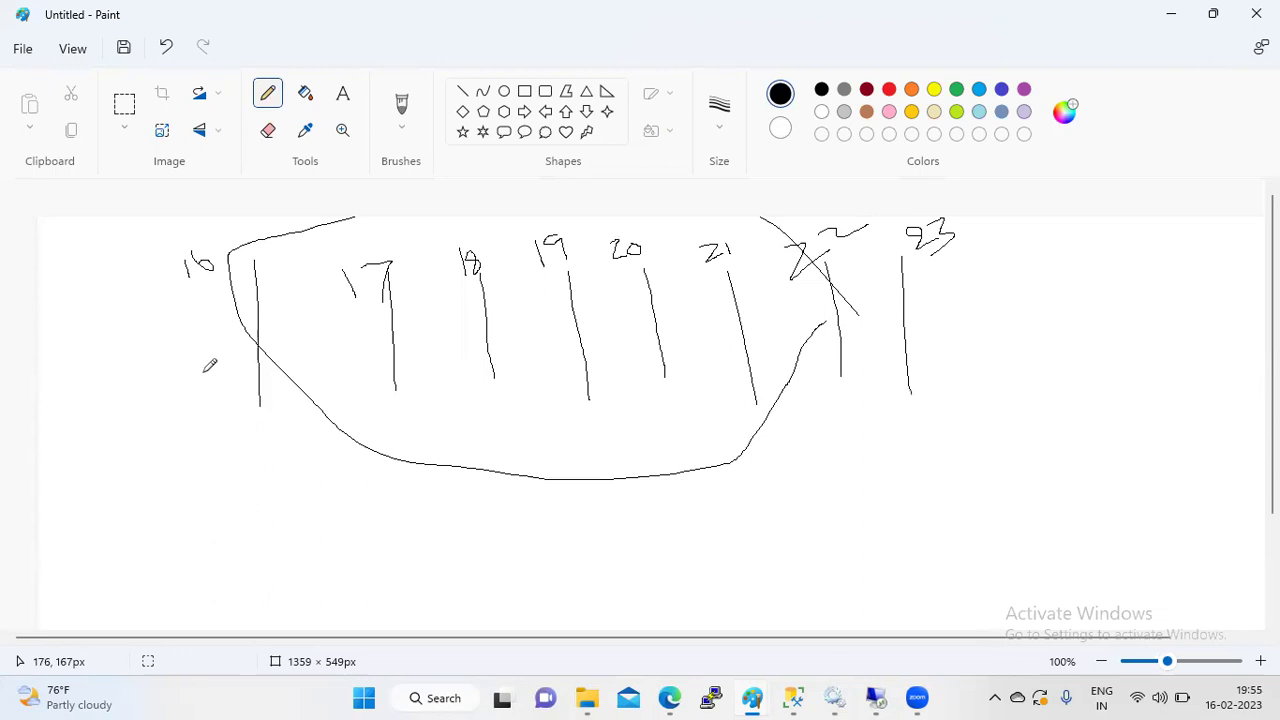
pyautogui.moveTo(226, 428)
pyautogui.mouseDown()
pyautogui.moveTo(288, 458)
pyautogui.moveTo(228, 471)
pyautogui.mouseUp()
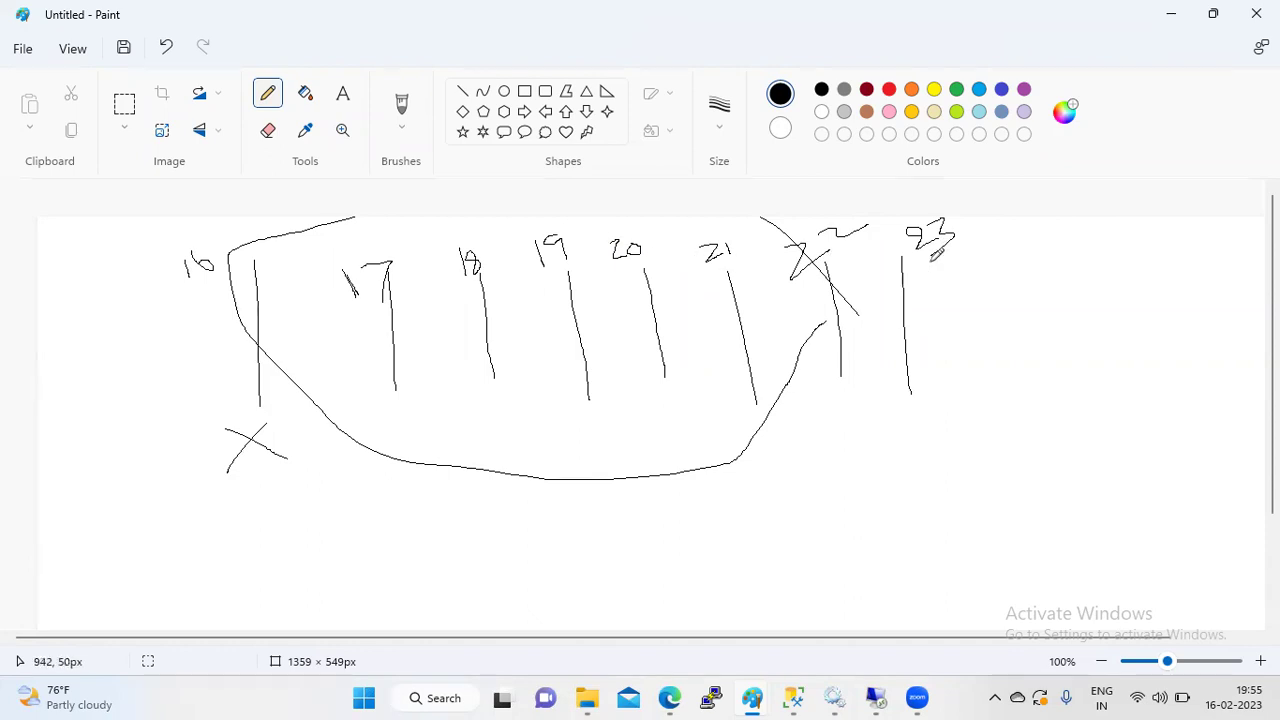
# - Add lines labelled 24 and 25, and mark crosses under 17 and 18
pyautogui.moveTo(985, 255); pyautogui.dragTo(996, 350)
pyautogui.moveTo(1008, 240)
pyautogui.mouseDown()
pyautogui.moveTo(1026, 260)
pyautogui.moveTo(1032, 242)
pyautogui.moveTo(1051, 258)
pyautogui.moveTo(1042, 281)
pyautogui.mouseUp()
pyautogui.moveTo(370, 410)
pyautogui.mouseDown()
pyautogui.moveTo(459, 417)
pyautogui.moveTo(393, 440)
pyautogui.mouseUp()
pyautogui.moveTo(1104, 256); pyautogui.dragTo(1109, 370)
pyautogui.moveTo(1080, 242)
pyautogui.mouseDown()
pyautogui.moveTo(1068, 291)
pyautogui.moveTo(1121, 245)
pyautogui.moveTo(1125, 268)
pyautogui.mouseUp()
pyautogui.moveTo(481, 422)
pyautogui.mouseDown()
pyautogui.moveTo(539, 427)
pyautogui.moveTo(484, 457)
pyautogui.mouseUp()
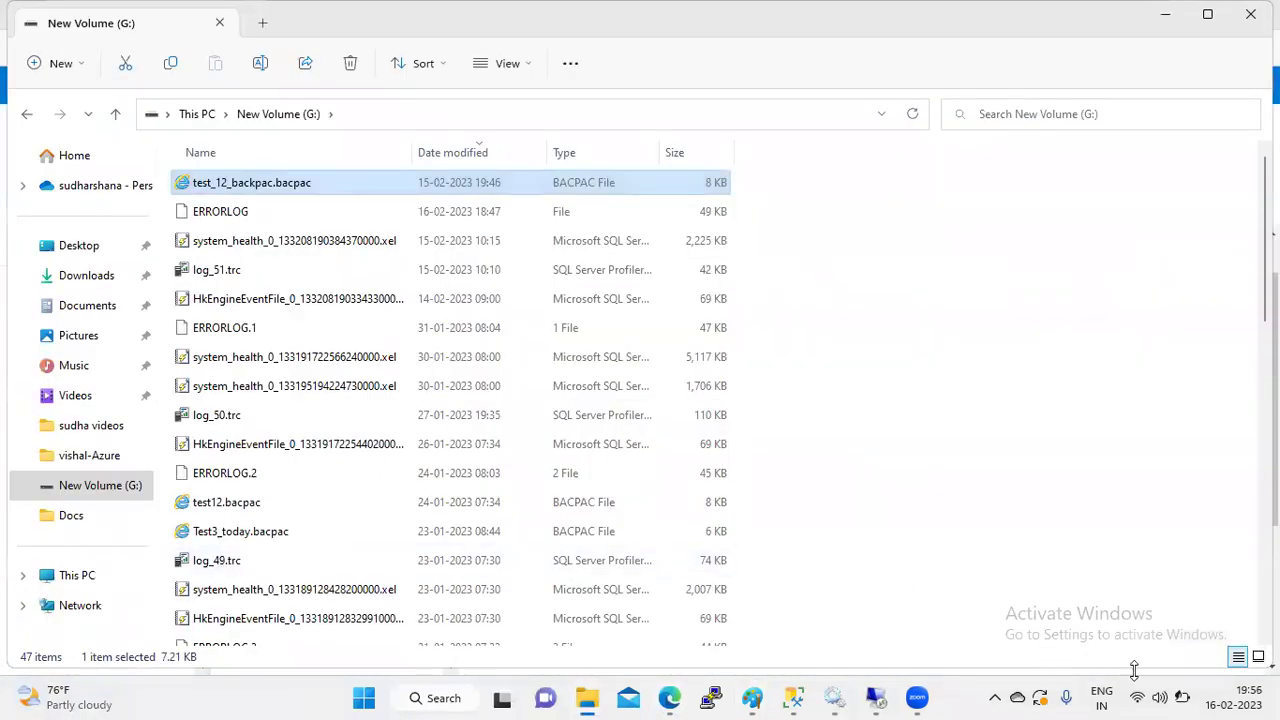
# - Show the New Volume (G:) drive's bacpac and log files in File Explorer
pyautogui.moveTo(1182, 698)
# - Switch via Edge back to the Paint window with the hand-drawn timeline sketch
pyautogui.hotkey('alt', 'Tab')
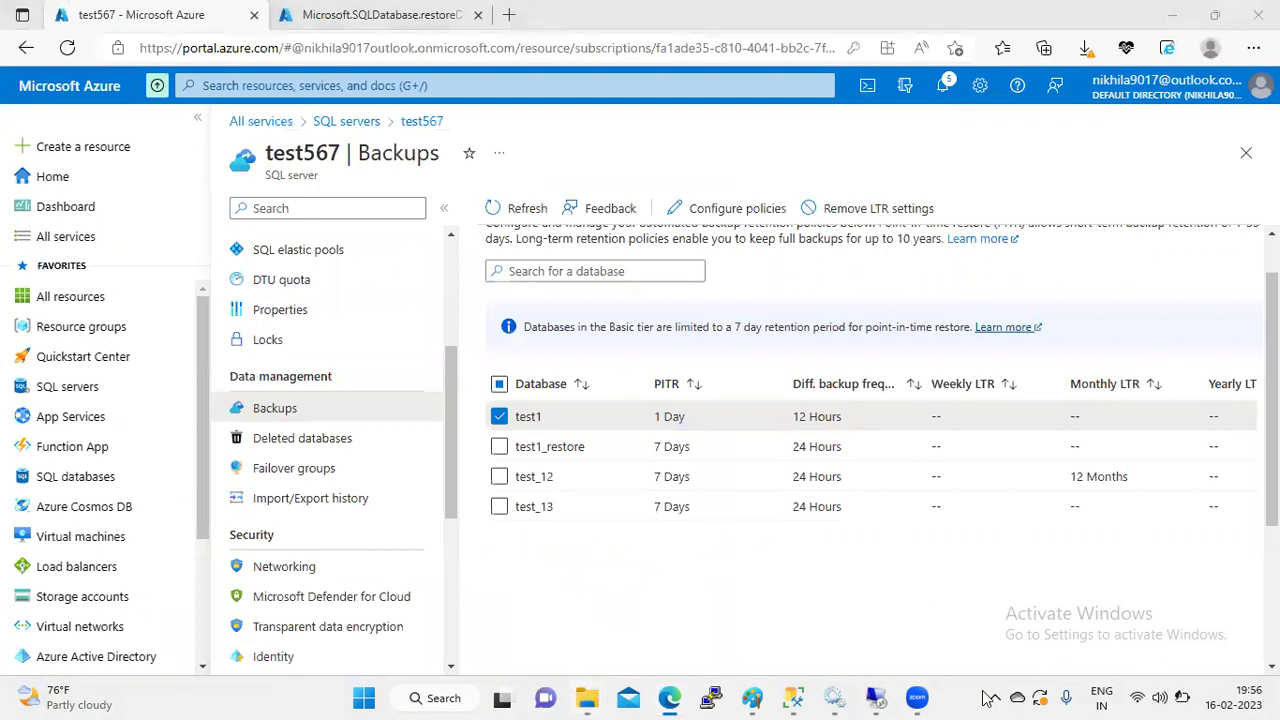
pyautogui.hotkey('alt', 'Tab')
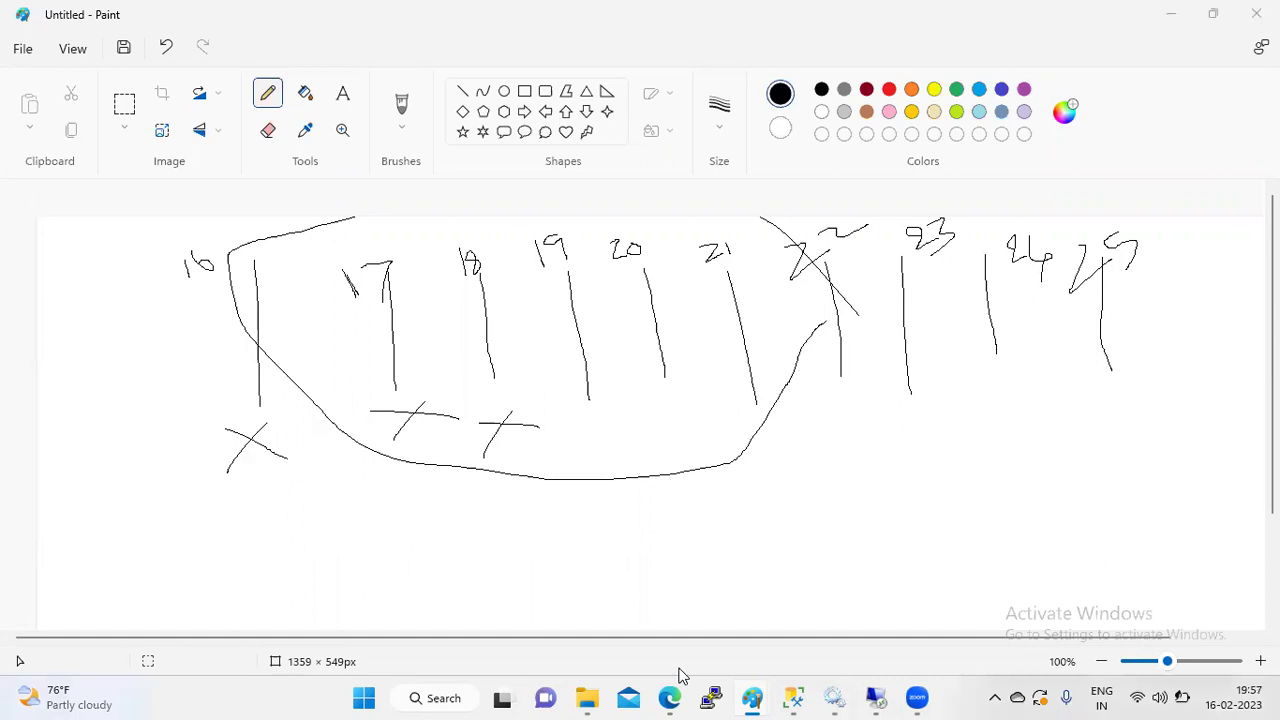
# - Verify the test restore deployment is still in progress, then go back to test567's Backups tab
pyautogui.click(674, 692)
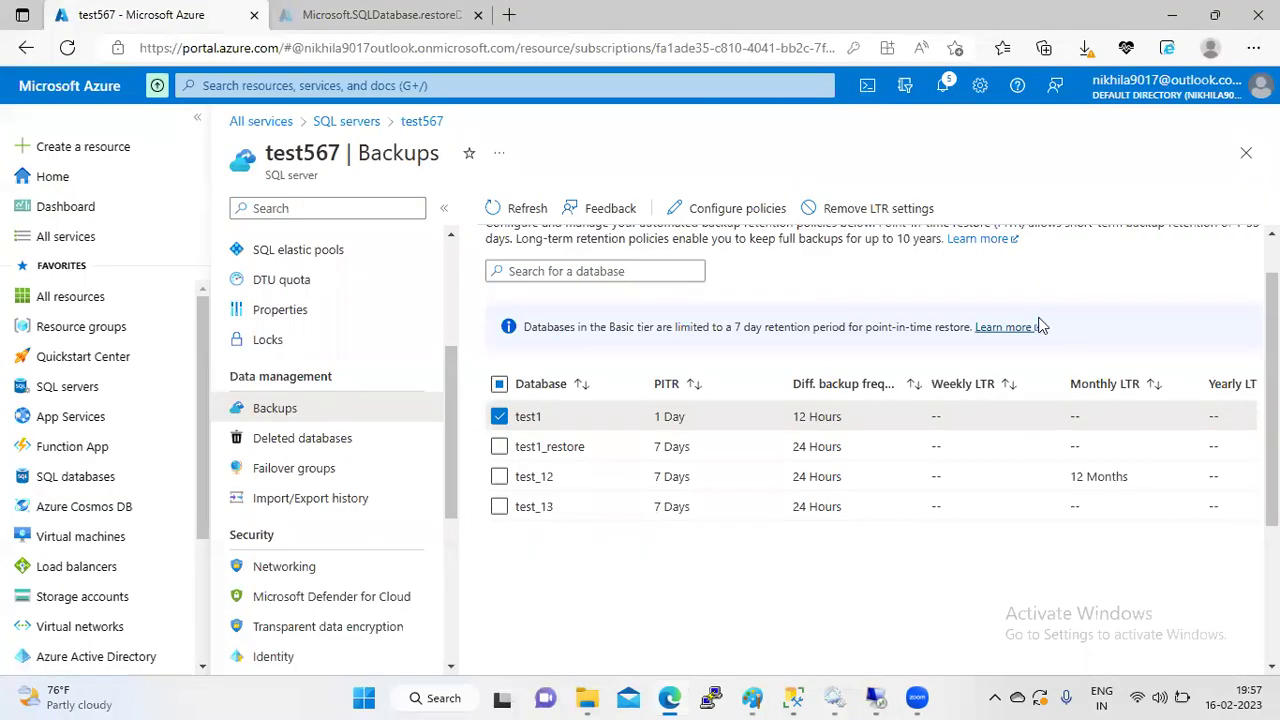
pyautogui.hotkey('ctrl', 'Tab')
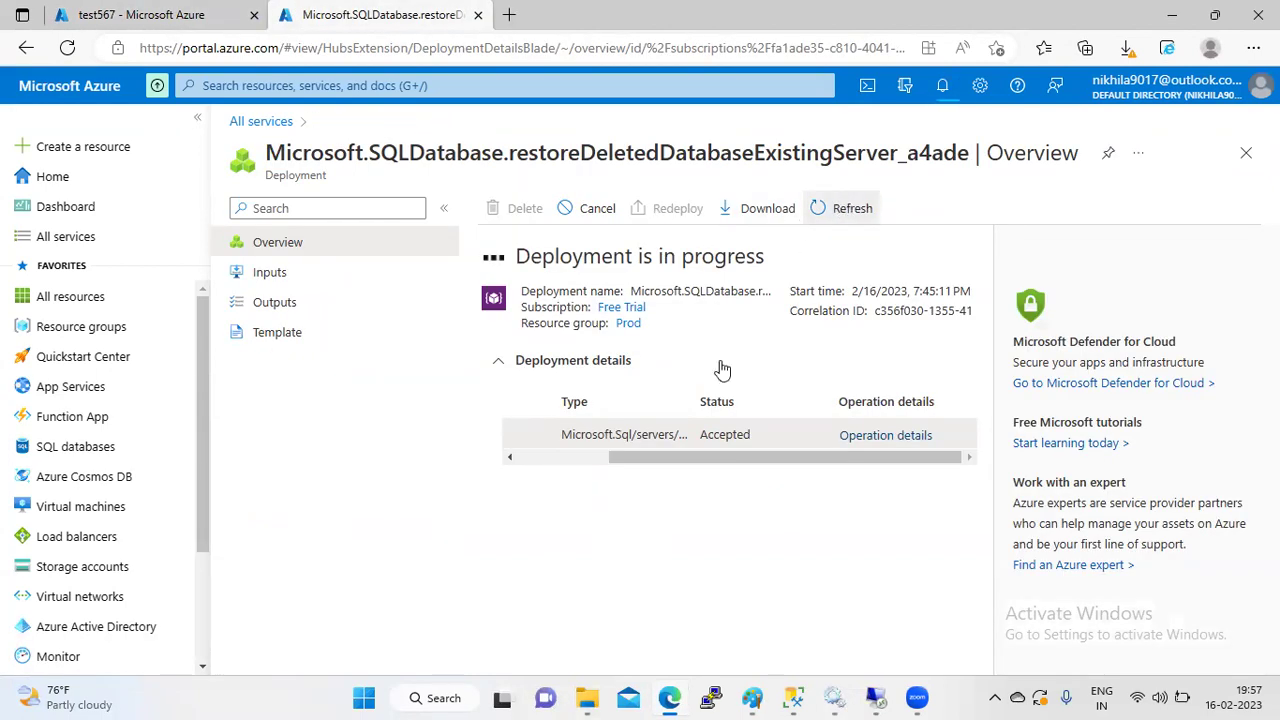
pyautogui.click(596, 455)
pyautogui.moveTo(596, 455); pyautogui.dragTo(491, 458)
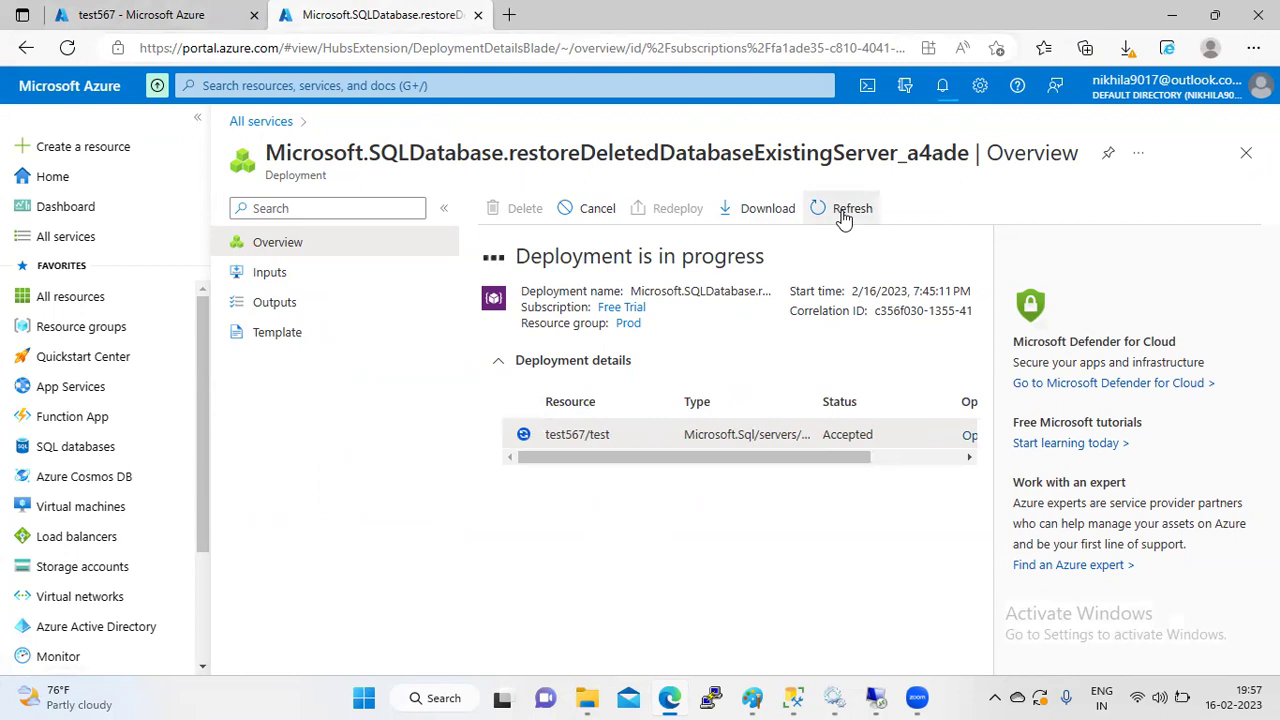
pyautogui.click(150, 12)
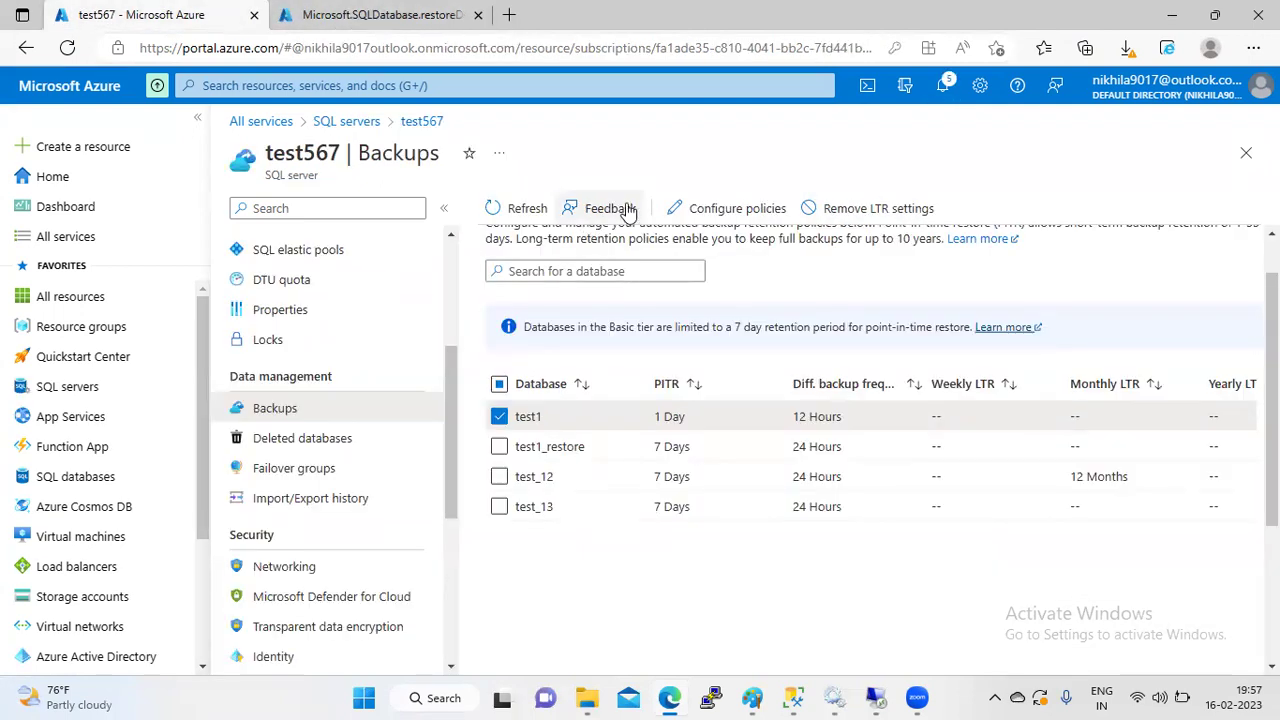
# - Refresh test567's backup retention list, confirming test1 at 1-day PITR and 12-hour differentials
pyautogui.click(527, 216)
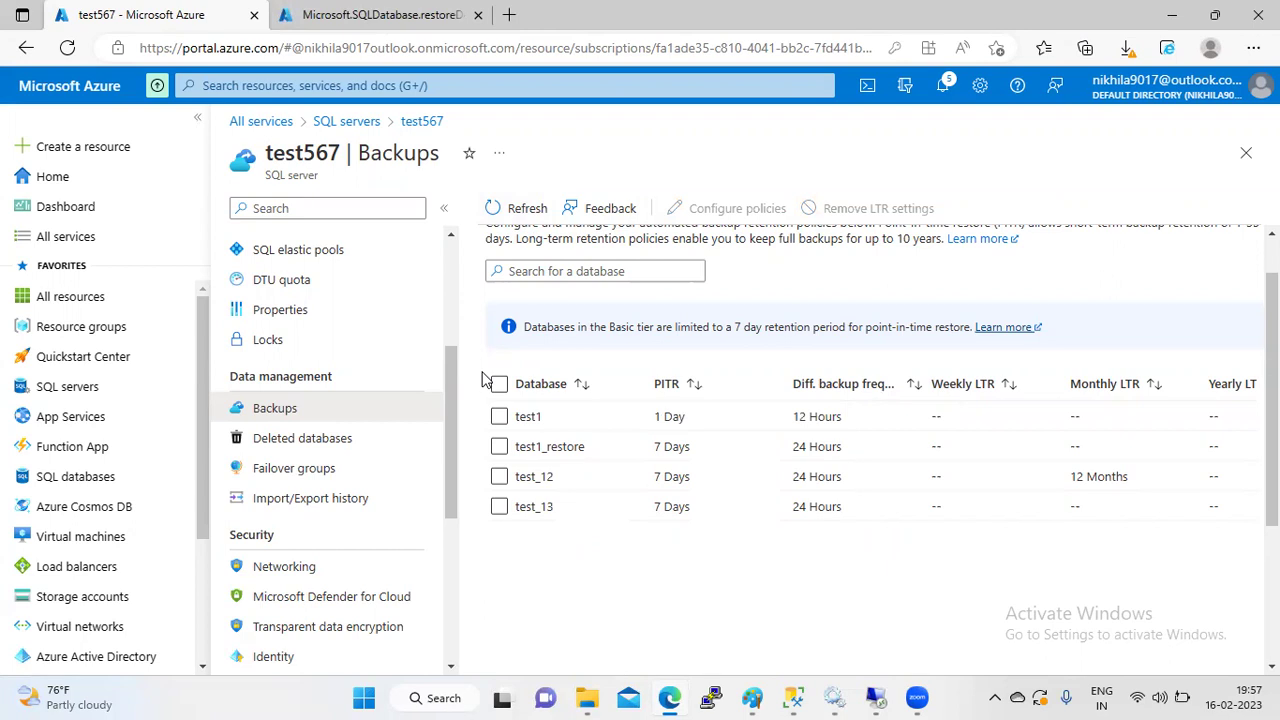
pyautogui.scroll(3, 451, 309)
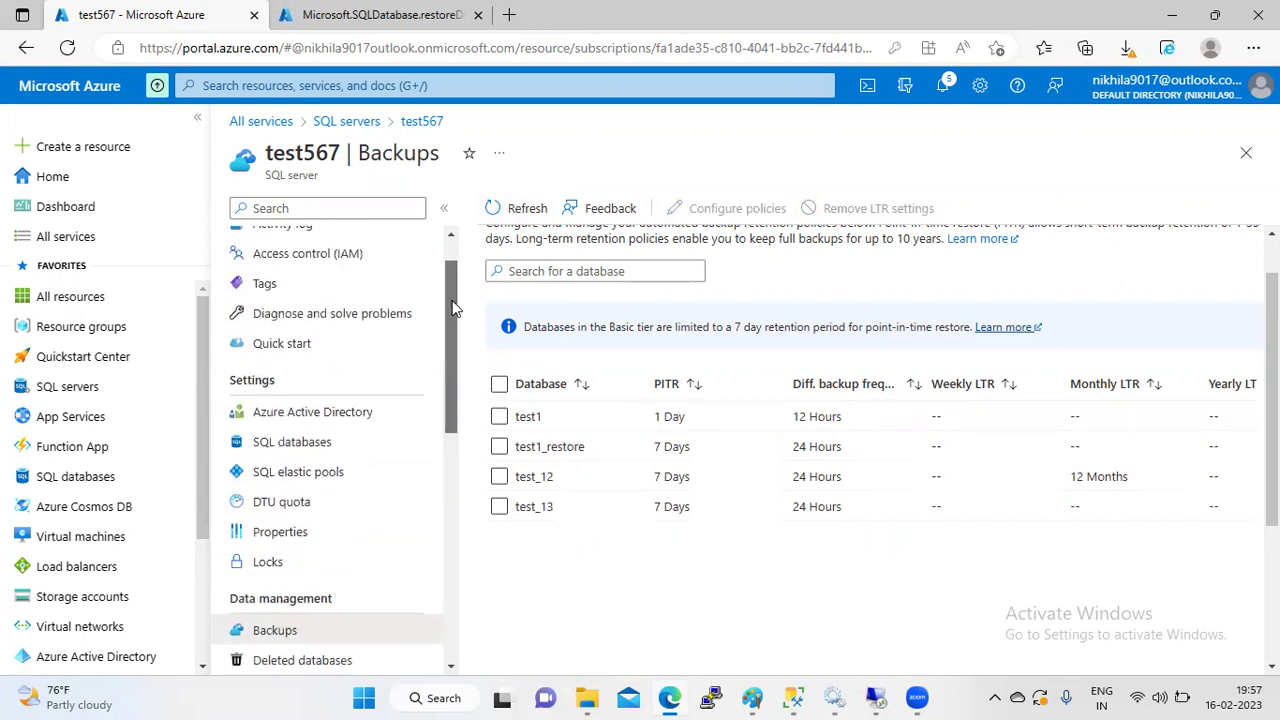
pyautogui.click(450, 238)
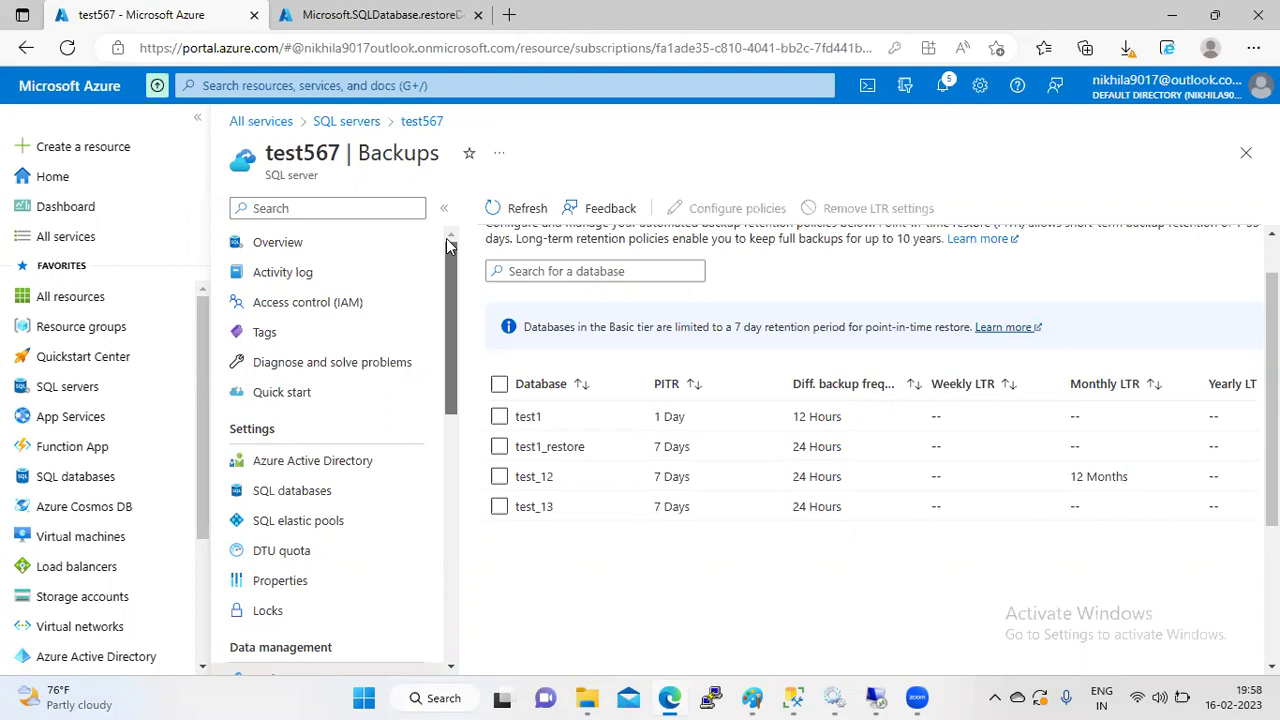
pyautogui.moveTo(455, 330); pyautogui.dragTo(463, 237)
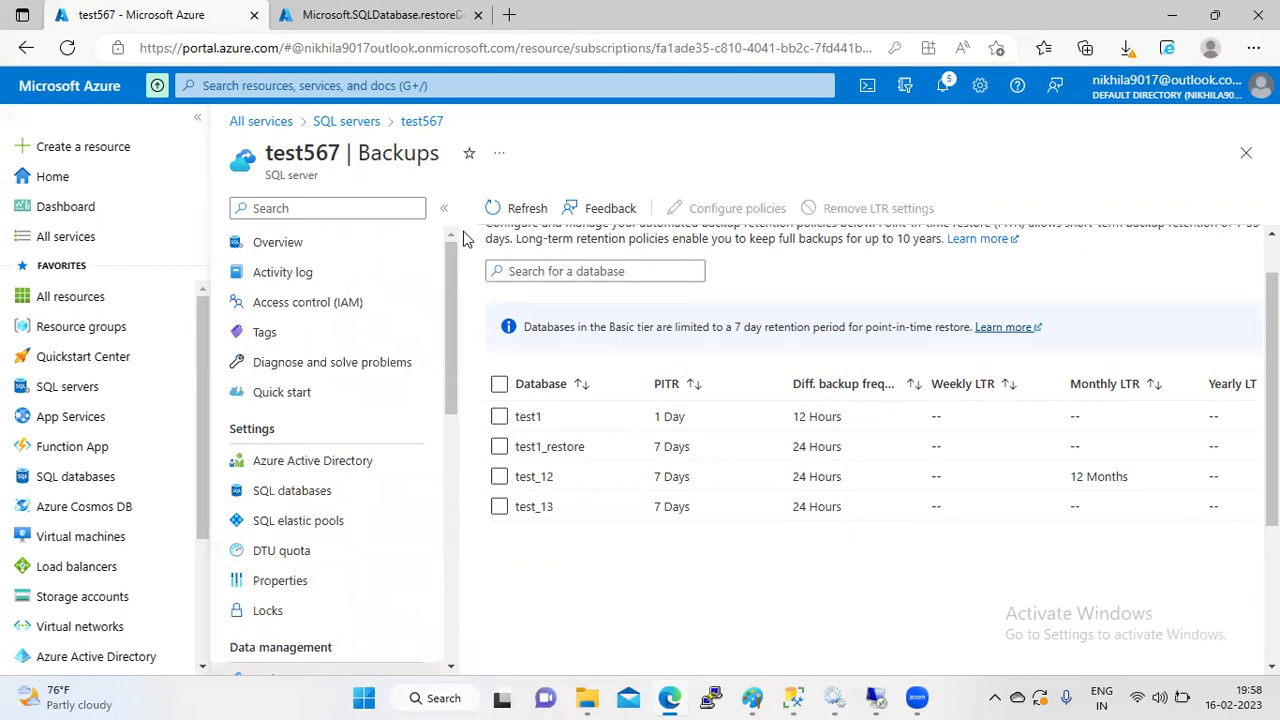
pyautogui.moveTo(446, 291)
pyautogui.mouseDown()
pyautogui.moveTo(458, 432)
pyautogui.moveTo(439, 295)
pyautogui.mouseUp()
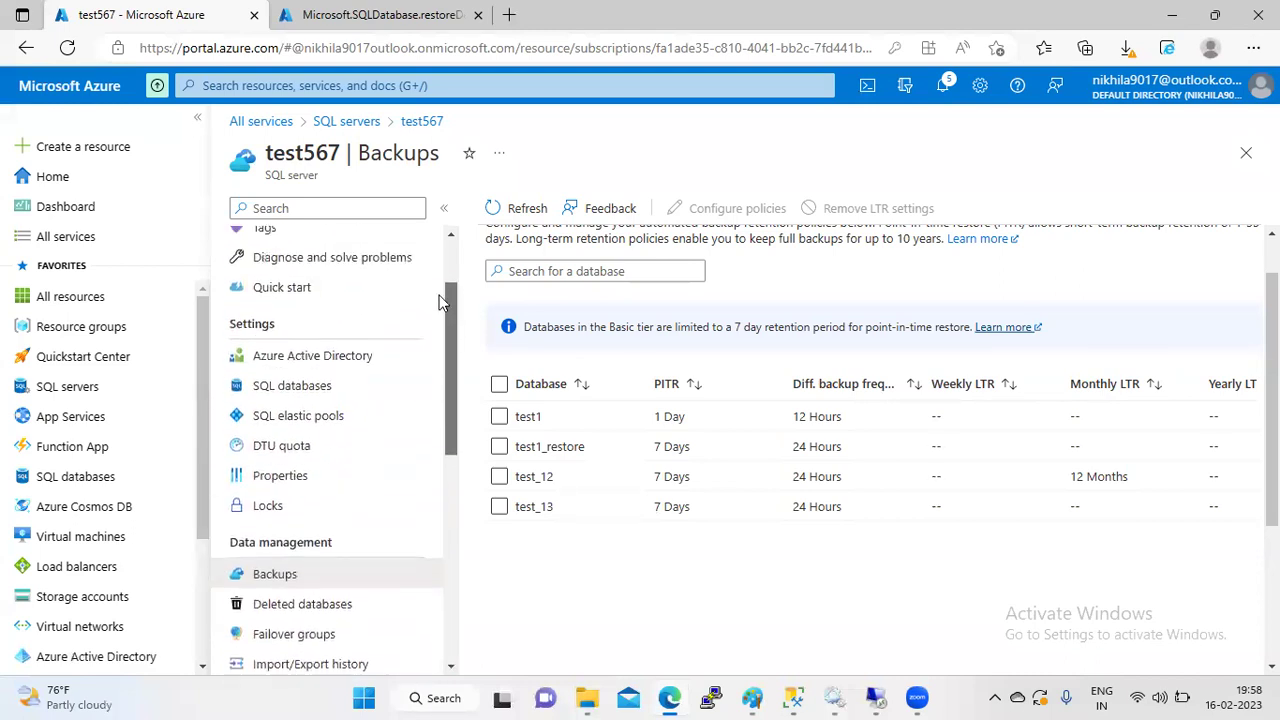
pyautogui.scroll(1, 439, 292)
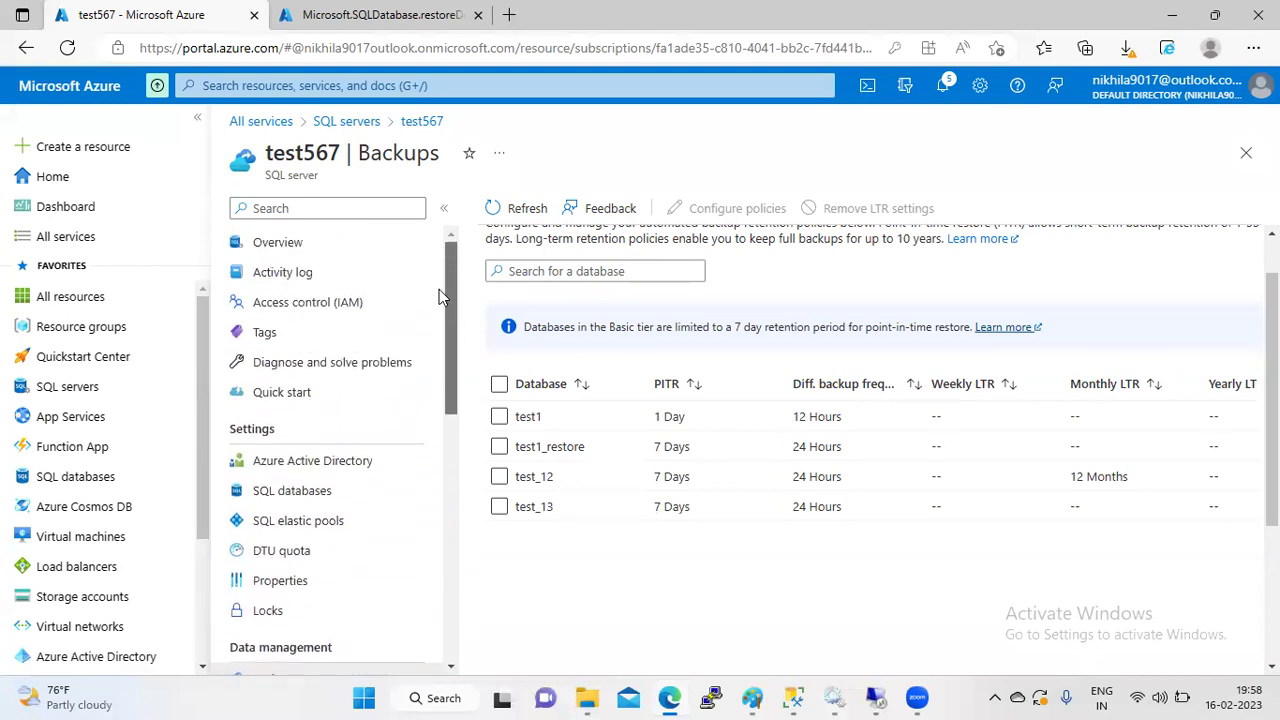
# - Open test567's DTU quota and highlight the 25 of 54000 DTUs used
pyautogui.click(310, 556)
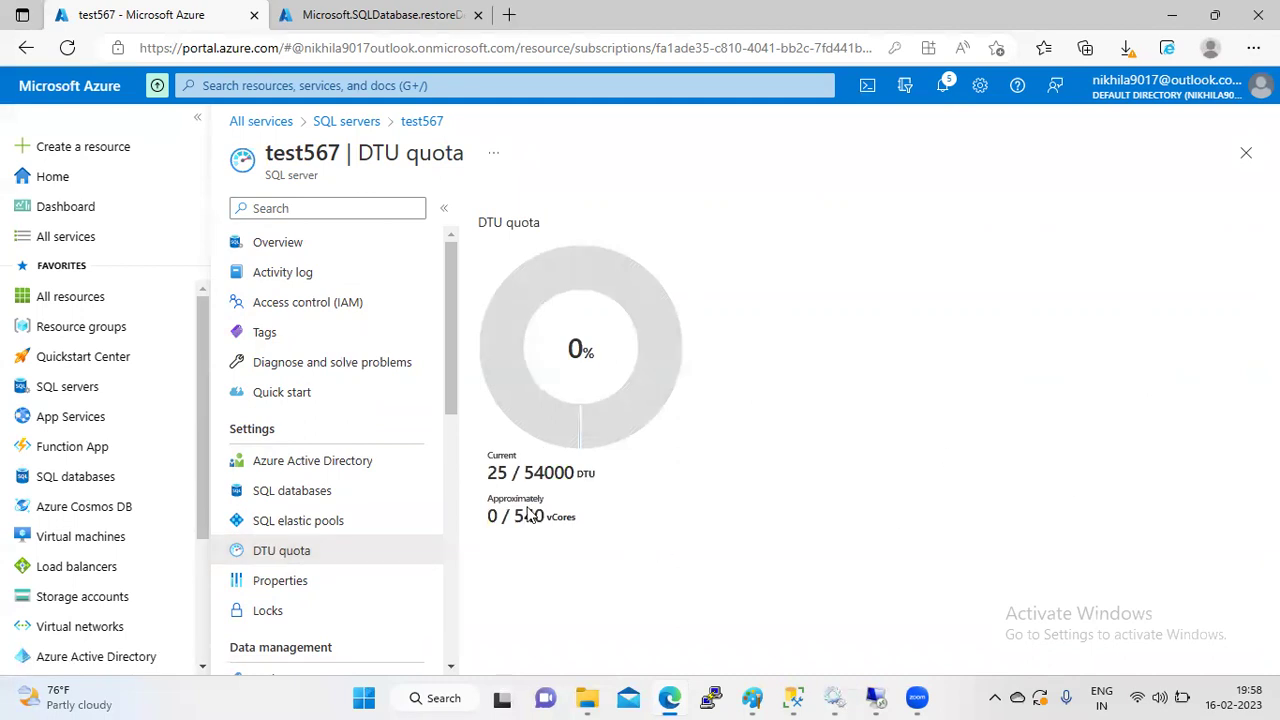
pyautogui.moveTo(509, 477); pyautogui.dragTo(571, 517)
pyautogui.click(607, 508)
pyautogui.moveTo(511, 474); pyautogui.dragTo(490, 478)
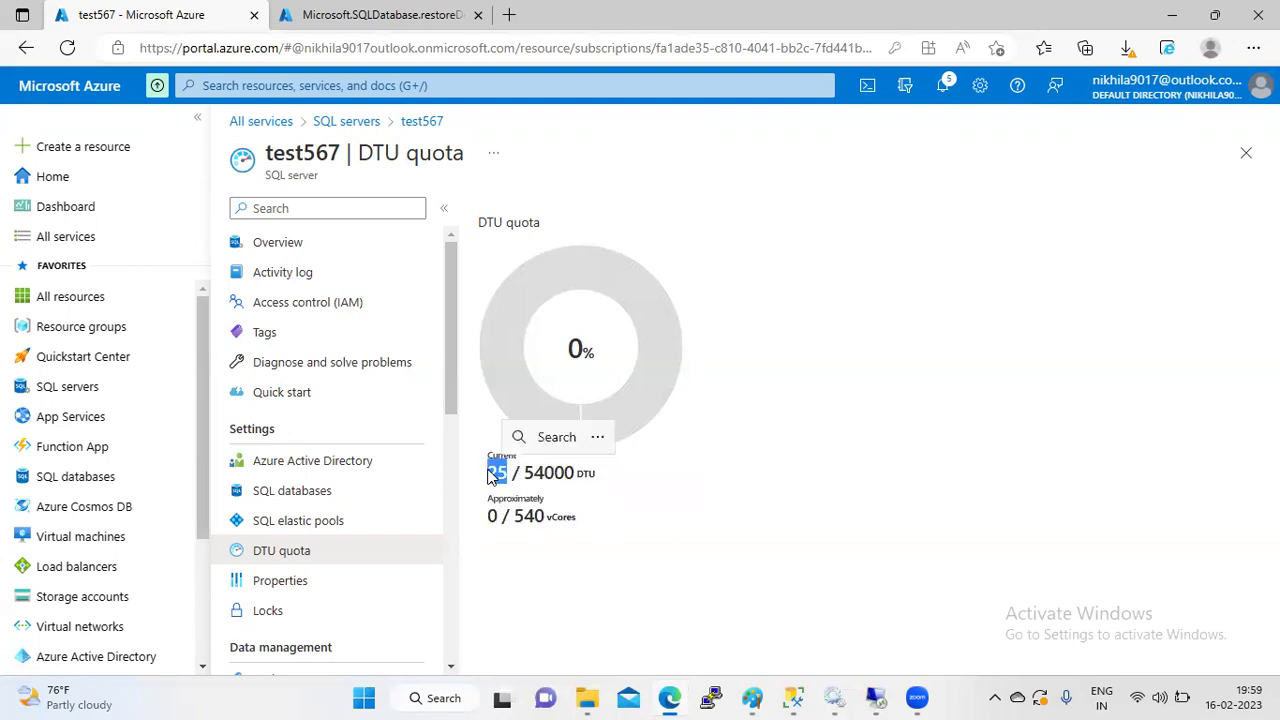
pyautogui.click(567, 492)
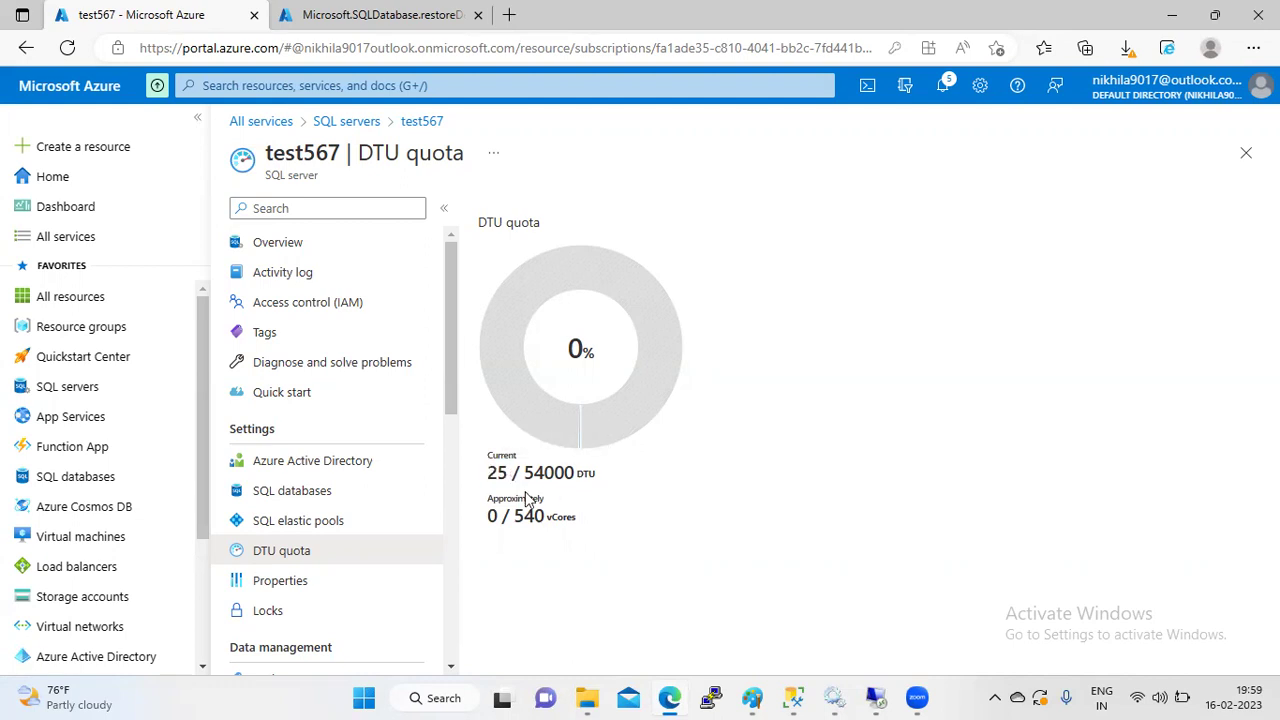
# - Highlight the vCores usage, roughly 0 of the 540 limit
pyautogui.moveTo(580, 518); pyautogui.dragTo(520, 525)
pyautogui.click(581, 526)
pyautogui.moveTo(580, 524); pyautogui.dragTo(517, 527)
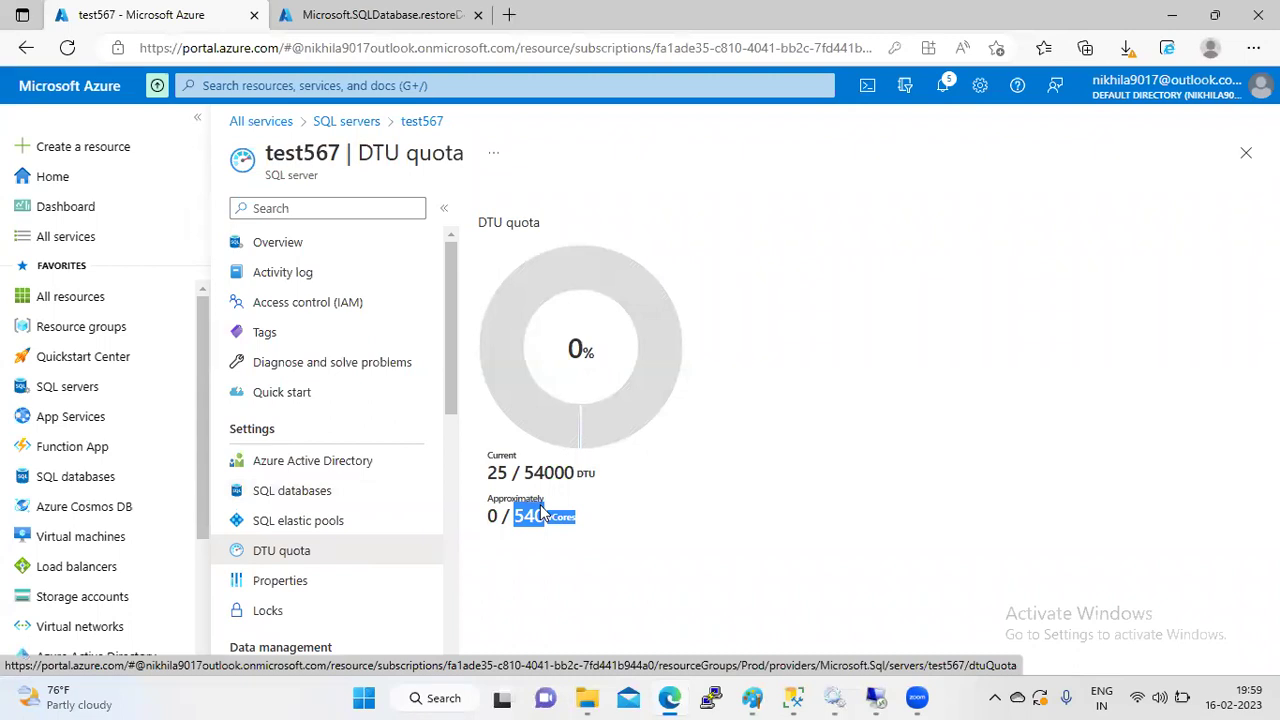
# - Review test567's properties and its empty Import/Export history
pyautogui.click(314, 580)
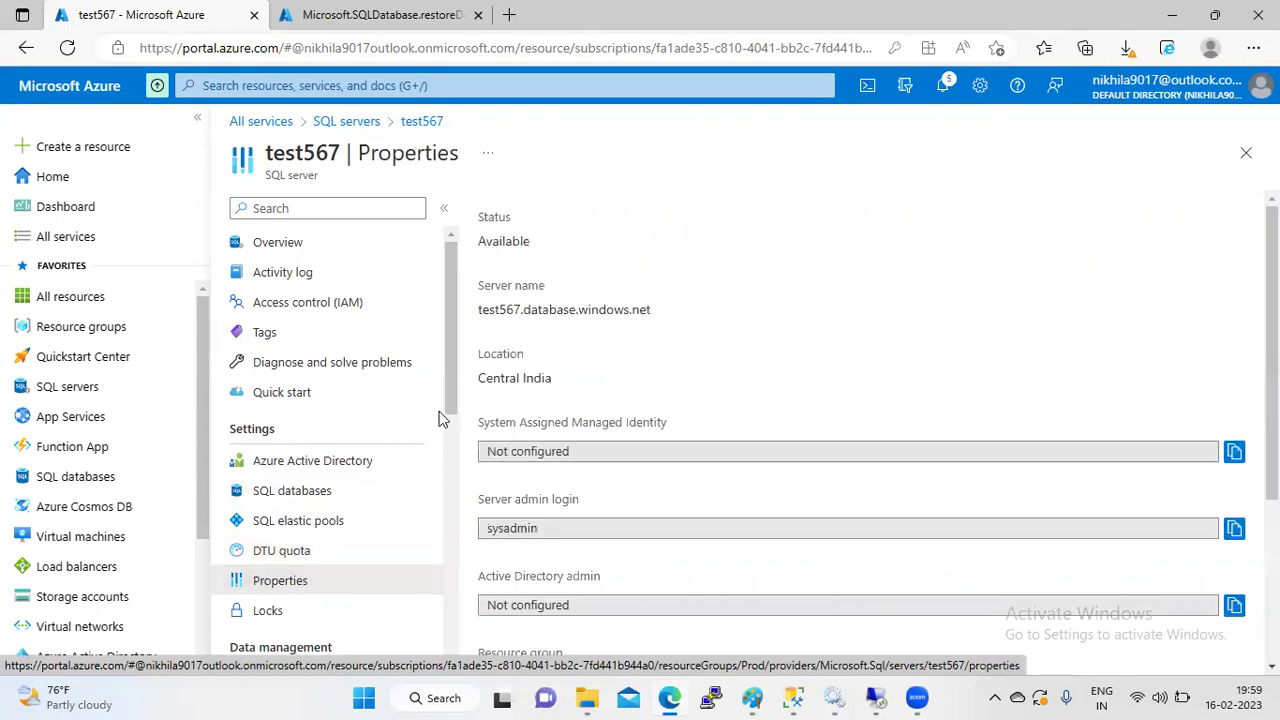
pyautogui.moveTo(449, 394); pyautogui.dragTo(450, 523)
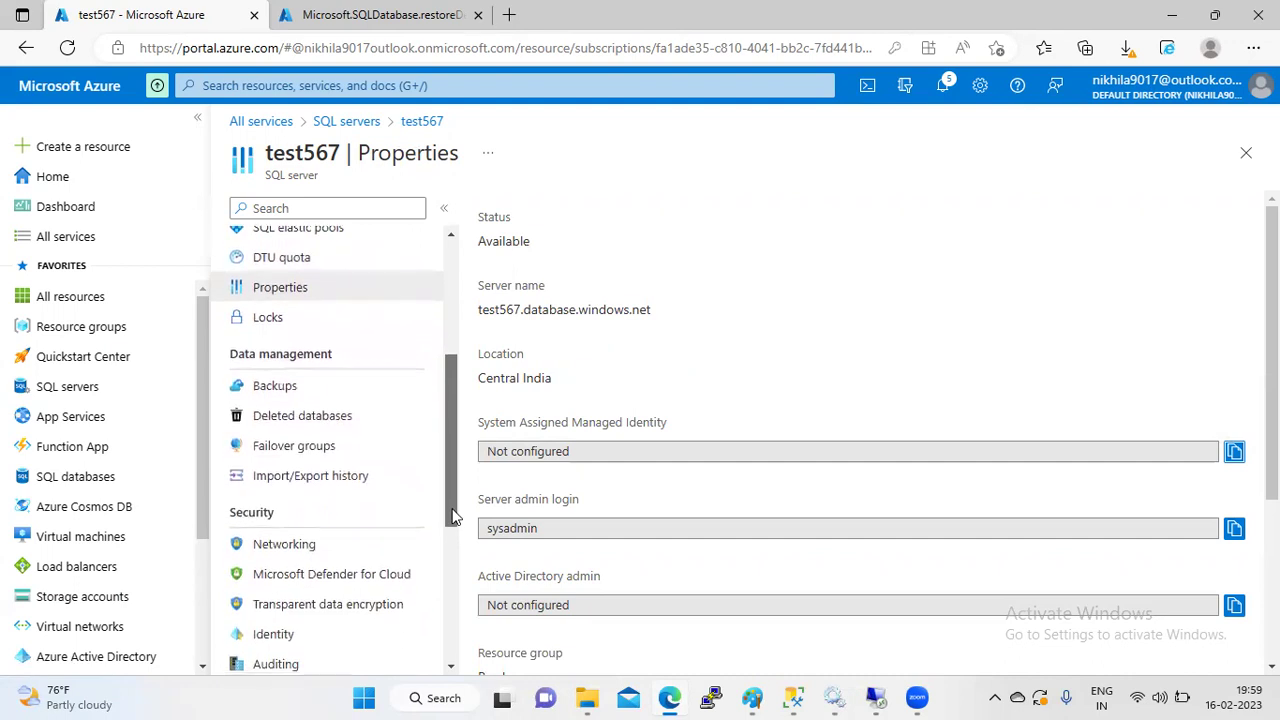
pyautogui.click(280, 478)
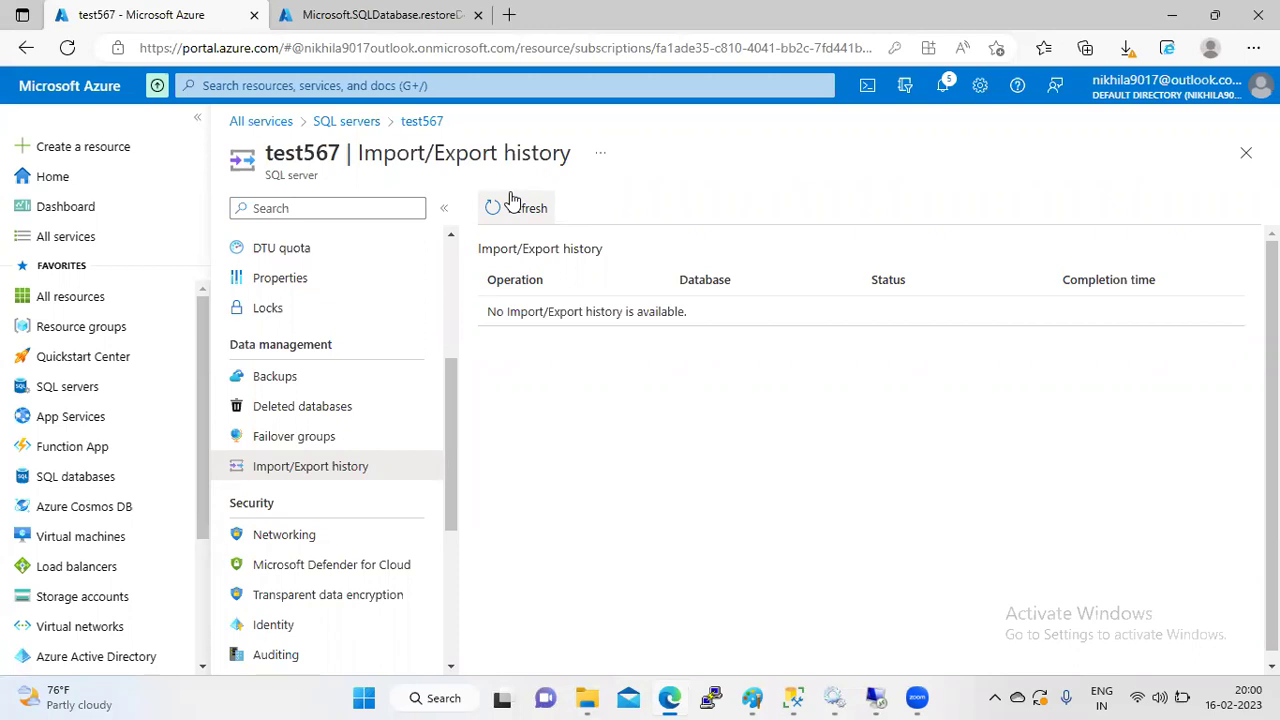
pyautogui.moveTo(458, 399); pyautogui.dragTo(438, 483)
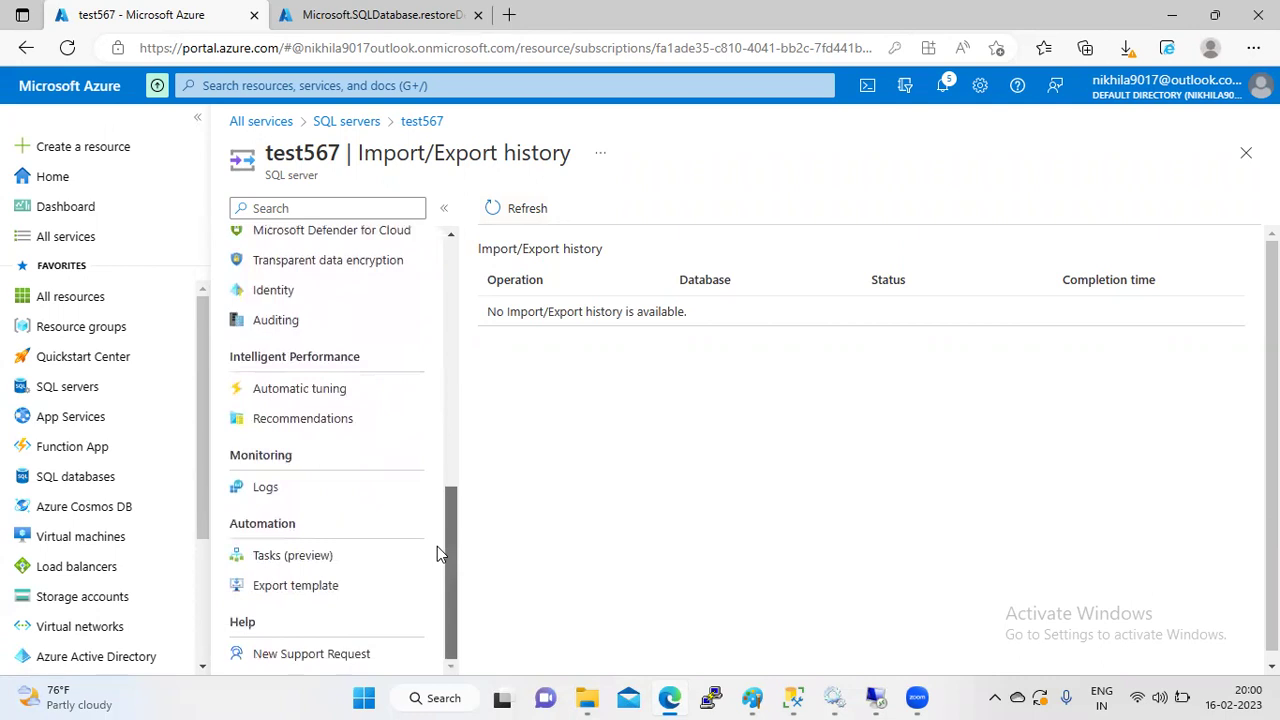
# - Return to the test restore deployment overview, still showing in progress
pyautogui.scroll(3, 424, 317)
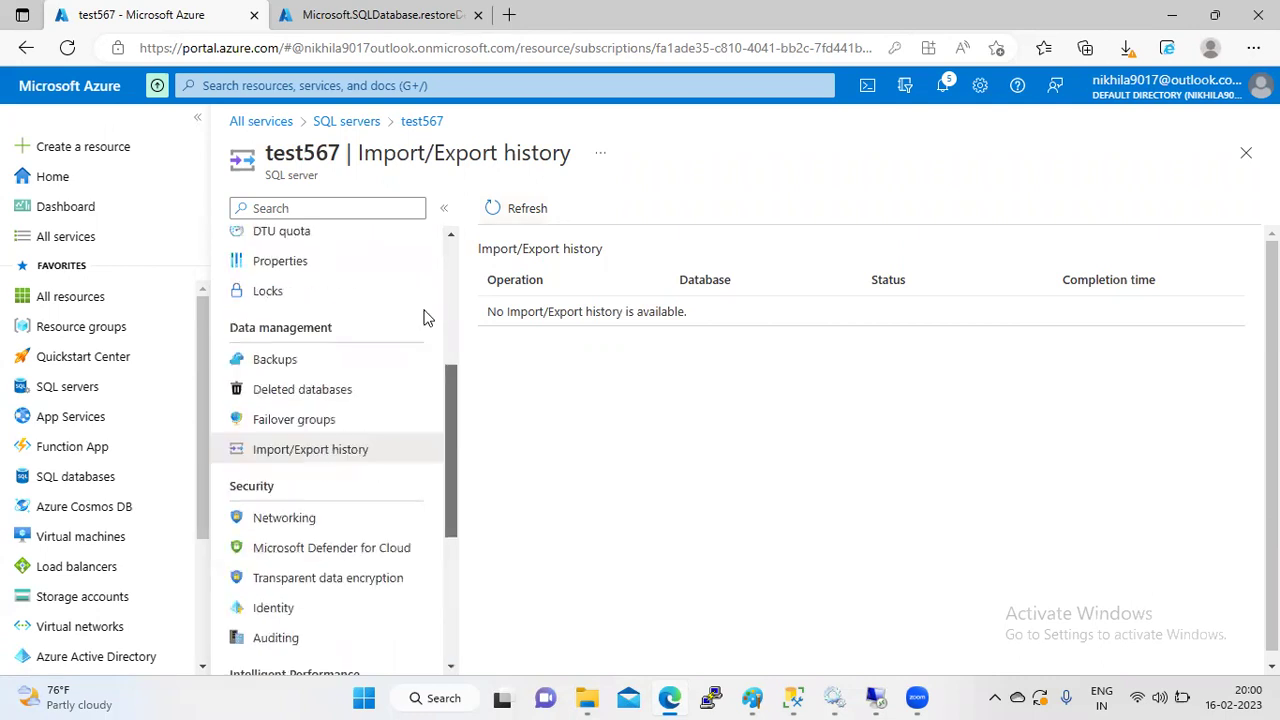
pyautogui.scroll(3, 428, 300)
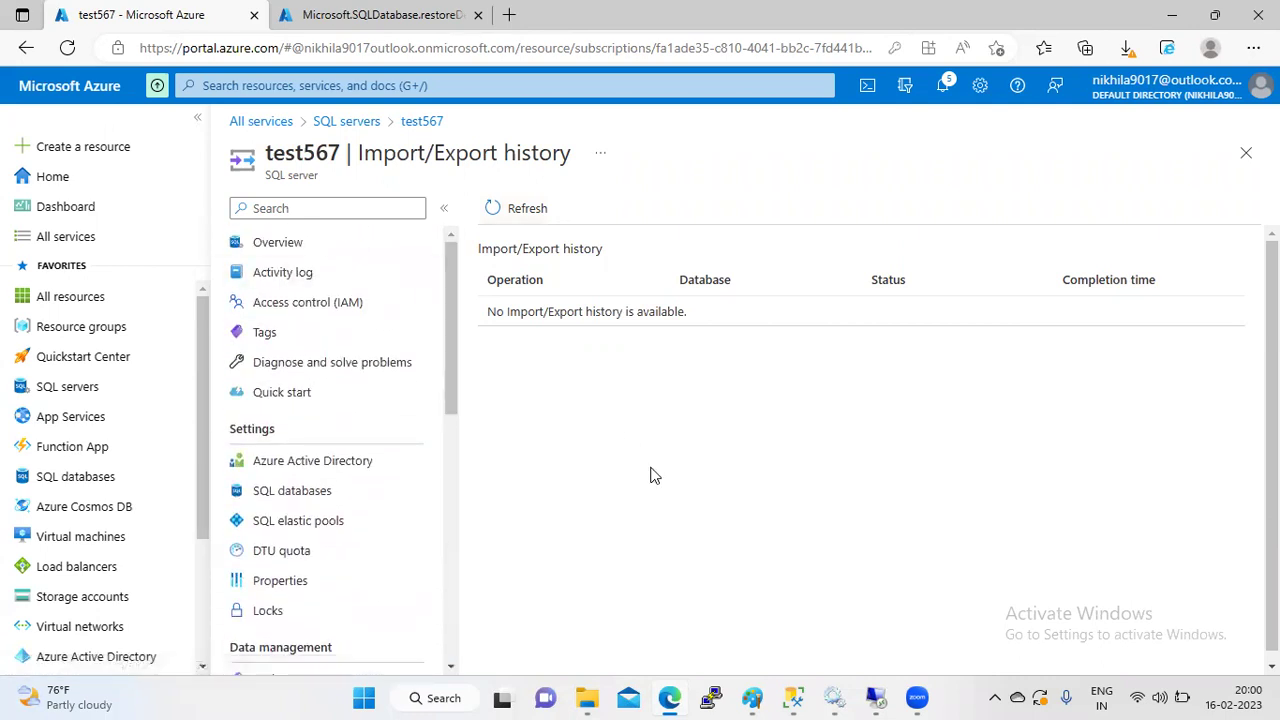
pyautogui.hotkey('ctrl', 'Tab')
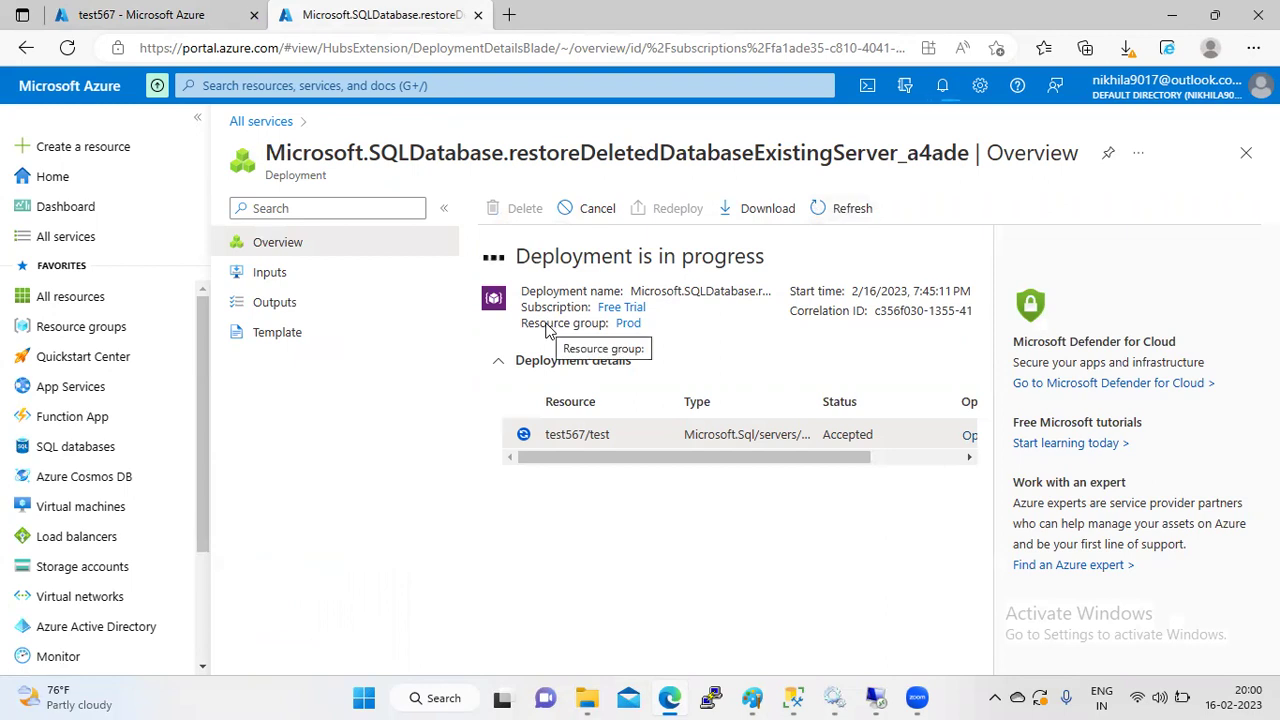
pyautogui.tripleClick(548, 442)
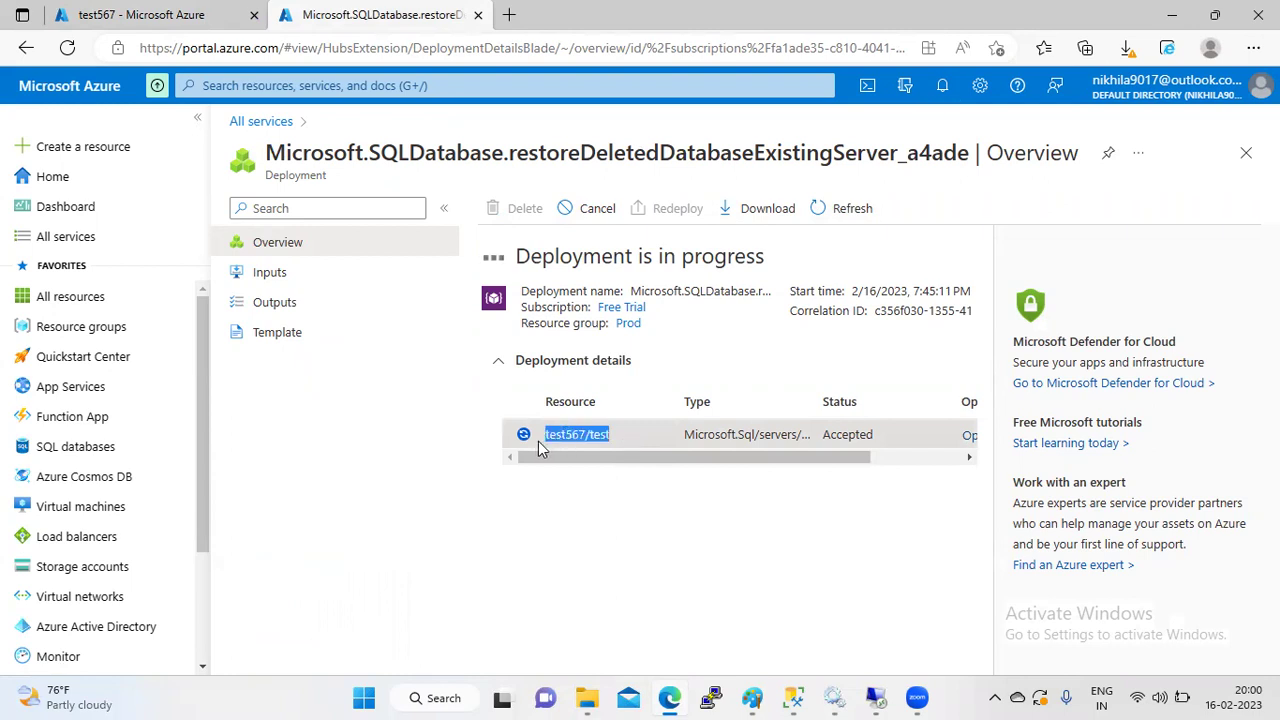